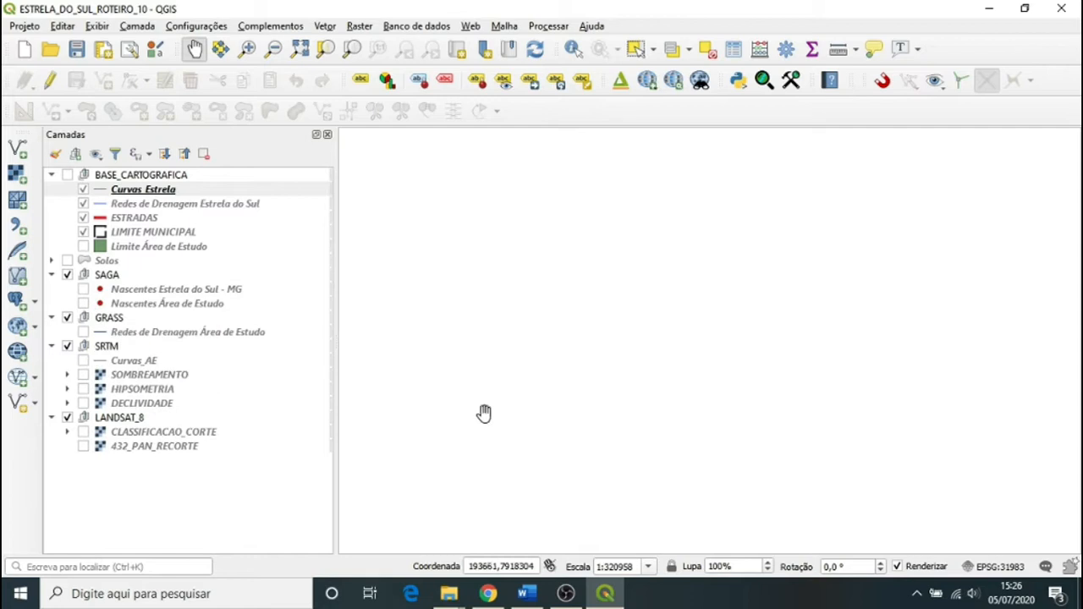
# Show the Nascentes Área de Estudo and Redes de Drenagem Área de Estudo layers and bring the study area into view
pyautogui.click(83, 304)
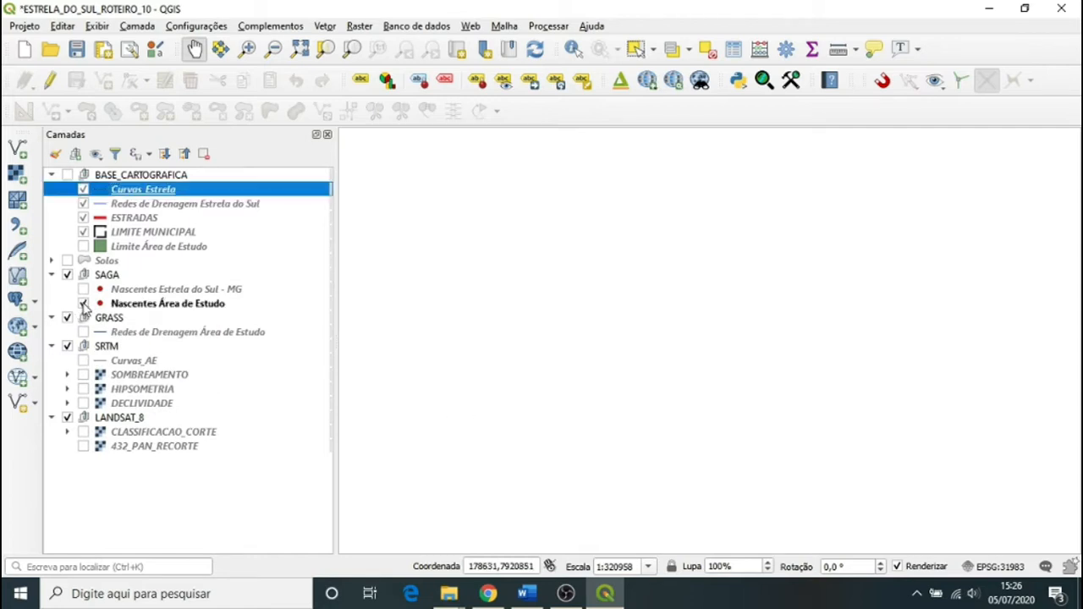
pyautogui.moveTo(863, 259)
pyautogui.mouseDown()
pyautogui.moveTo(809, 290)
pyautogui.moveTo(601, 364)
pyautogui.moveTo(585, 358)
pyautogui.mouseUp()
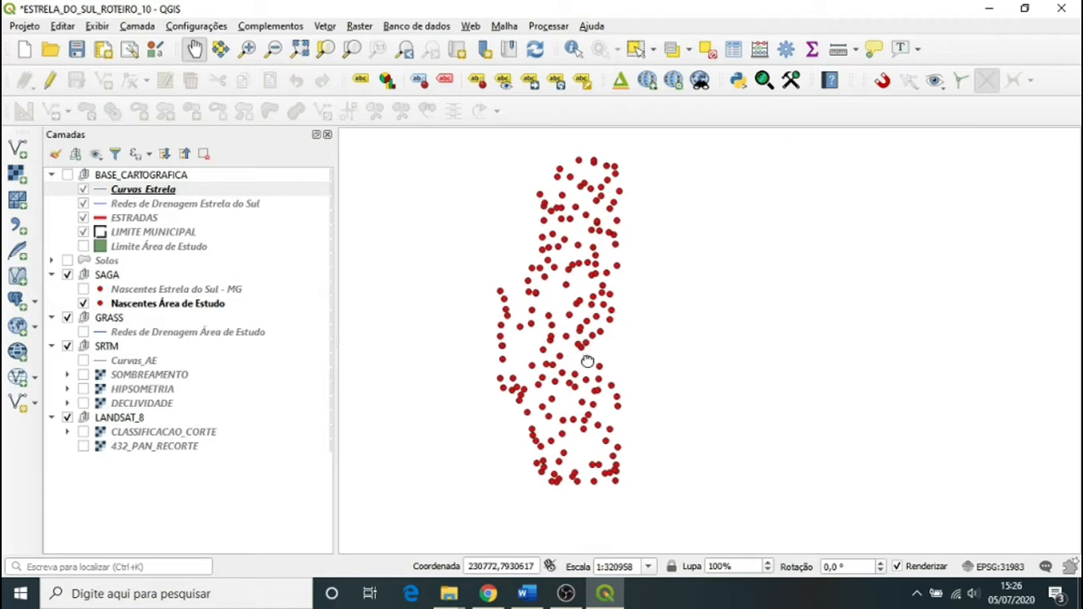
pyautogui.click(83, 333)
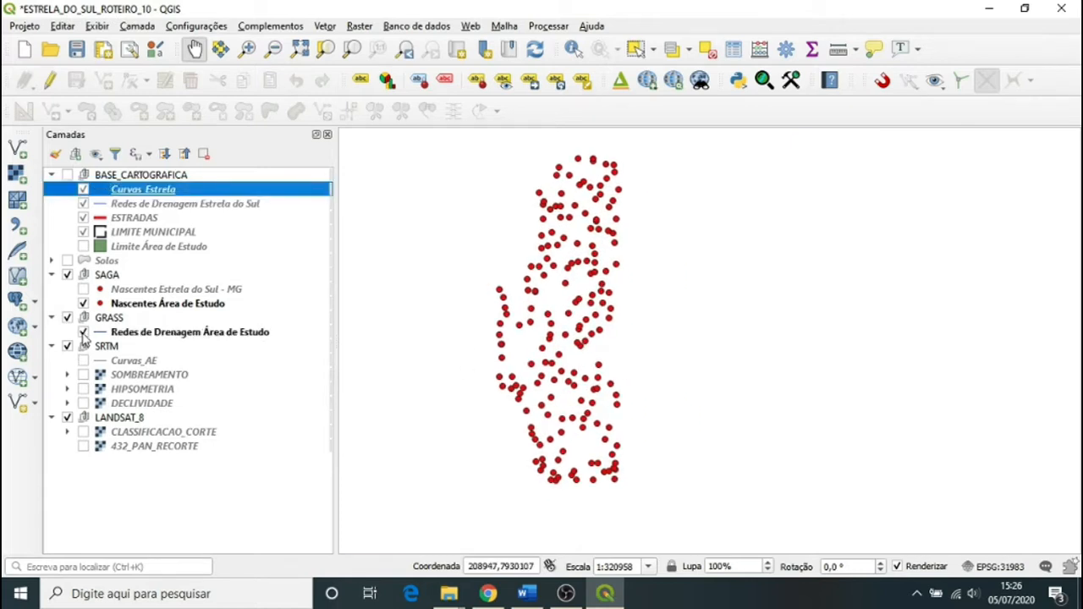
pyautogui.click(83, 332)
pyautogui.click(83, 333)
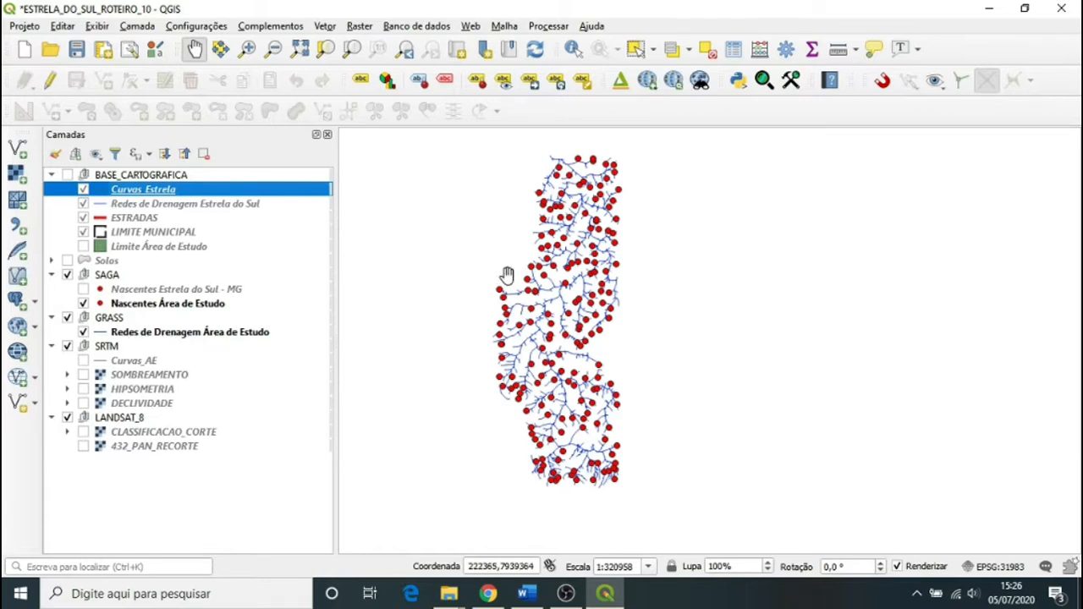
# Examine how the spring points line up with the drainage network's headwaters and branches across the study area
pyautogui.scroll(2, 509, 298)
pyautogui.scroll(2, 536, 358)
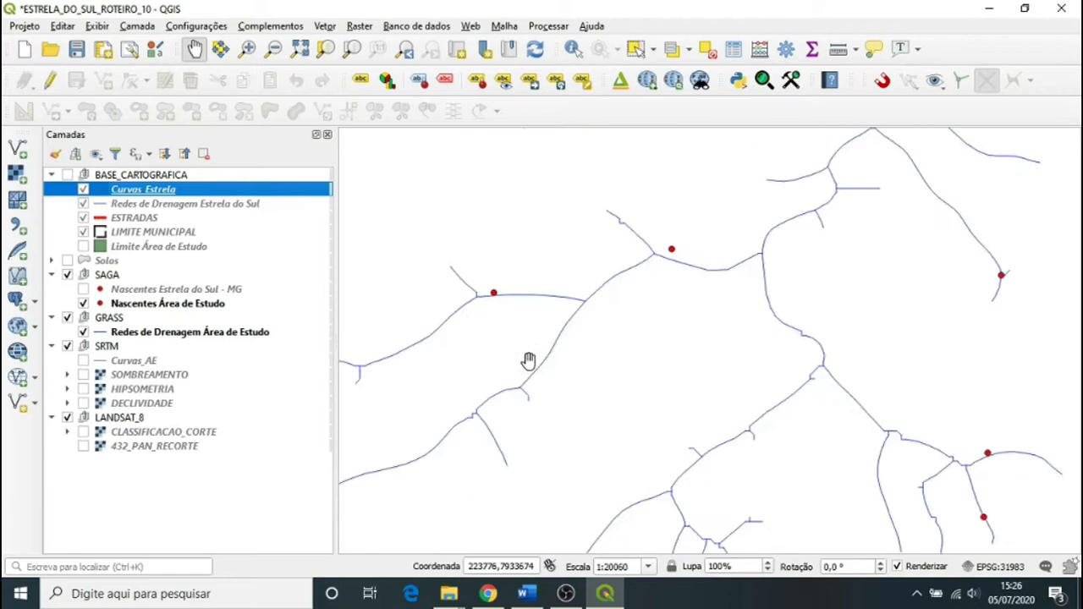
pyautogui.scroll(-1, 553, 330)
pyautogui.moveTo(401, 397); pyautogui.dragTo(531, 341)
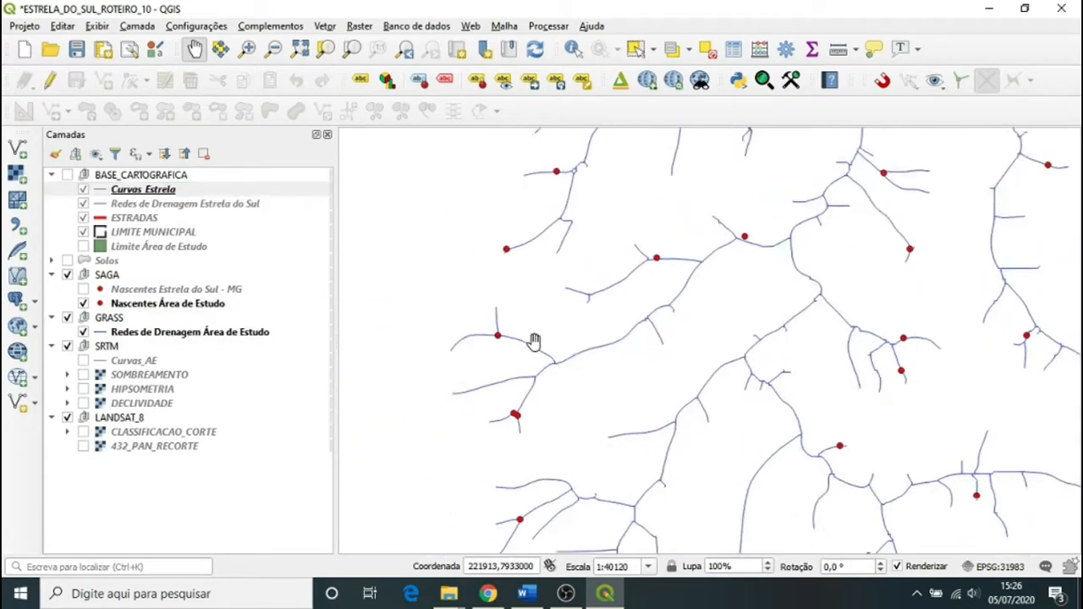
pyautogui.scroll(1, 488, 347)
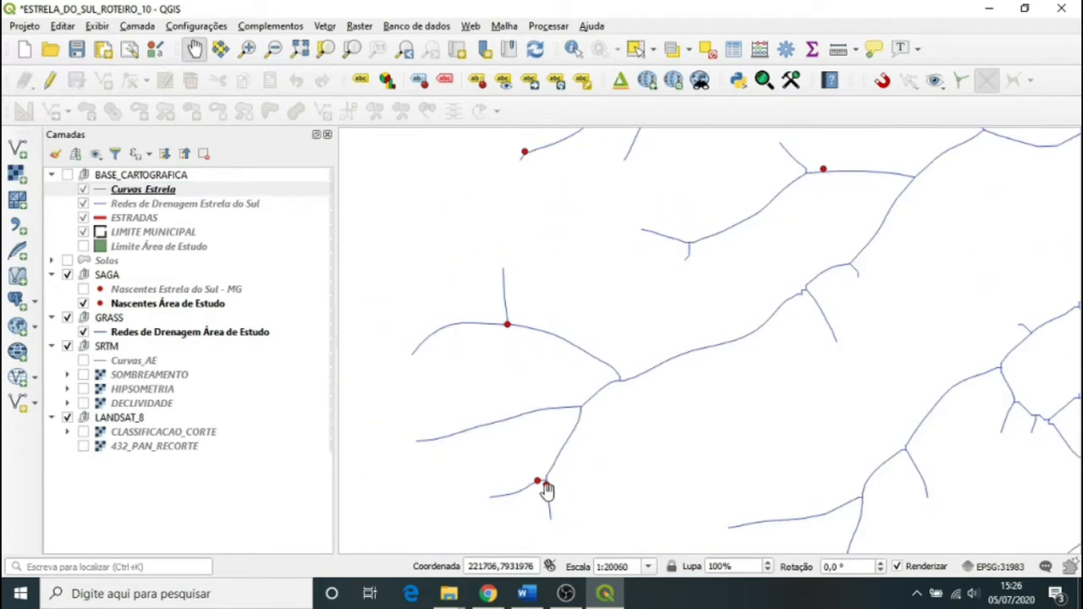
pyautogui.scroll(1, 572, 487)
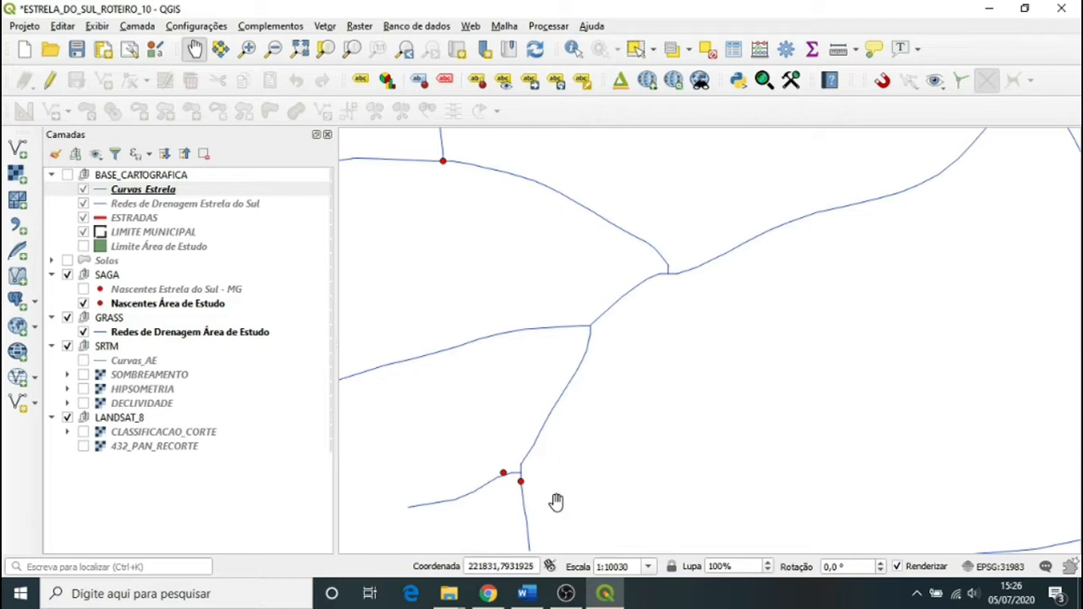
pyautogui.scroll(-3, 542, 472)
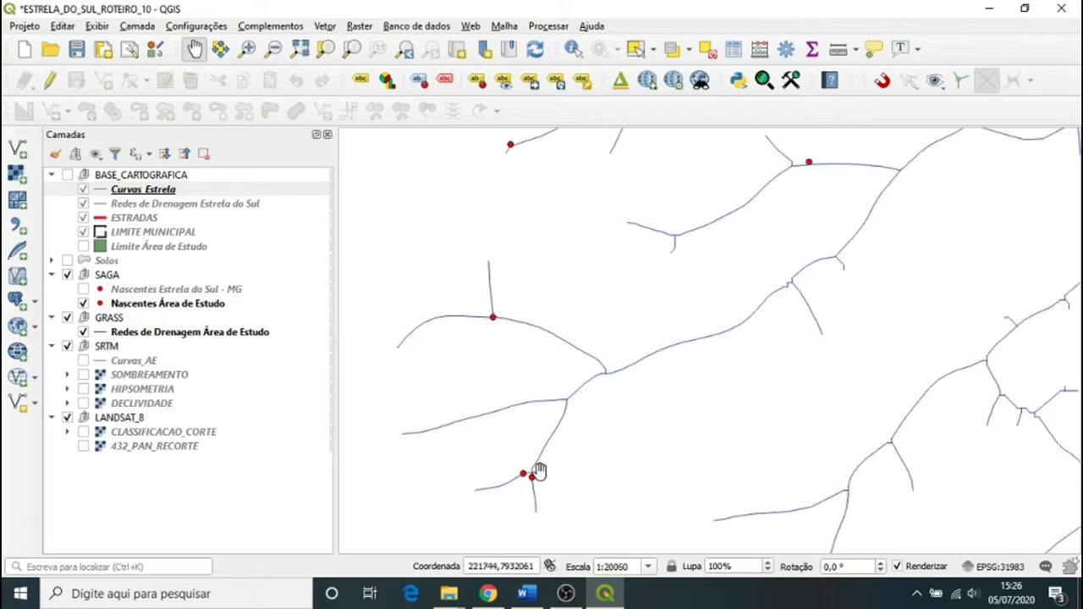
pyautogui.moveTo(911, 483); pyautogui.dragTo(737, 395)
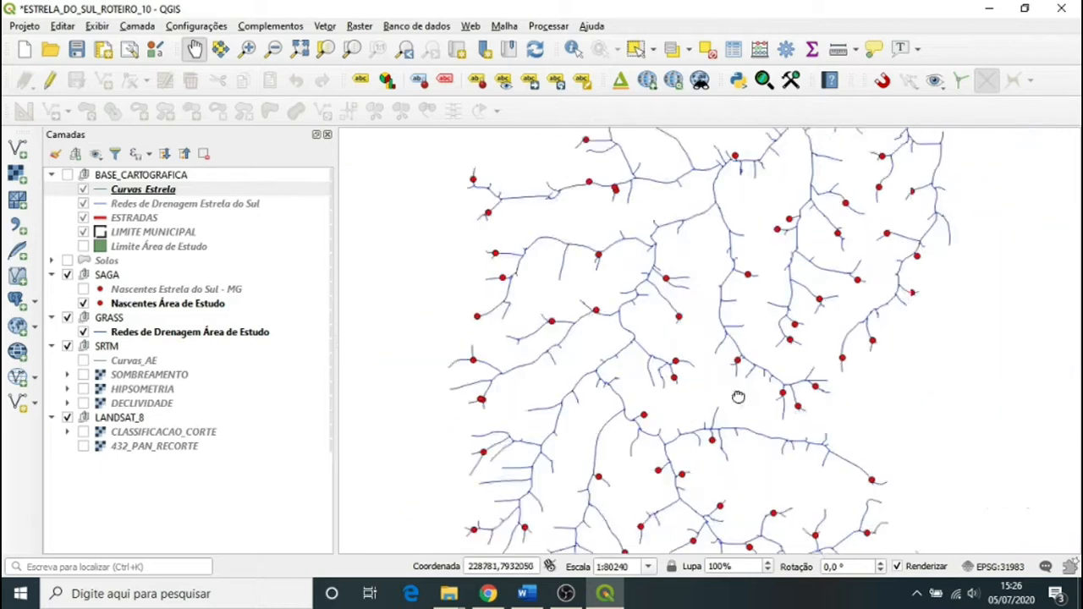
pyautogui.scroll(-2, 677, 363)
pyautogui.scroll(1, 691, 396)
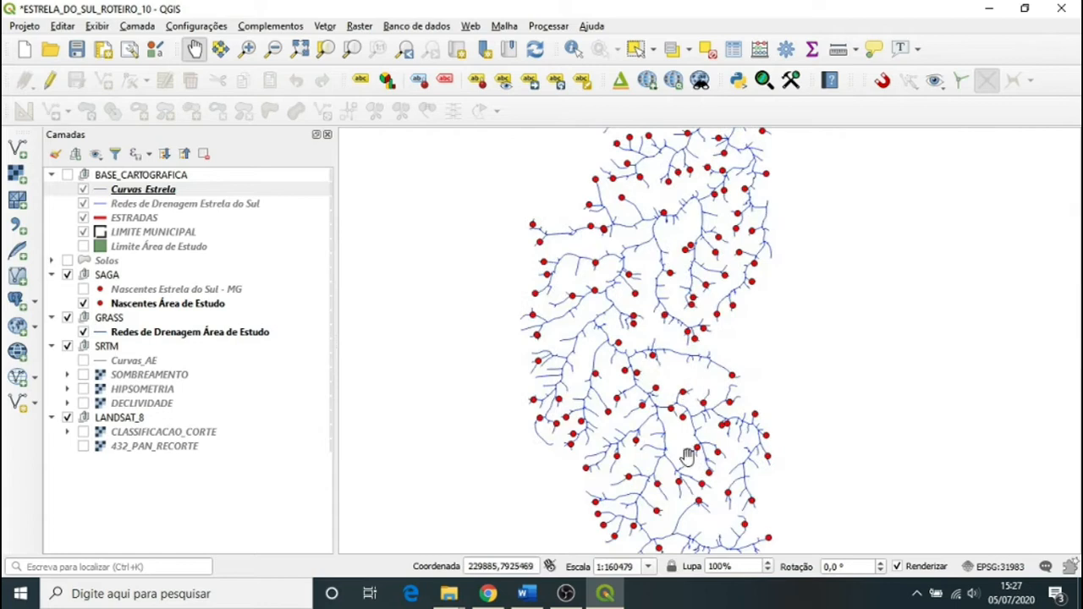
pyautogui.scroll(1, 662, 455)
pyautogui.scroll(1, 661, 455)
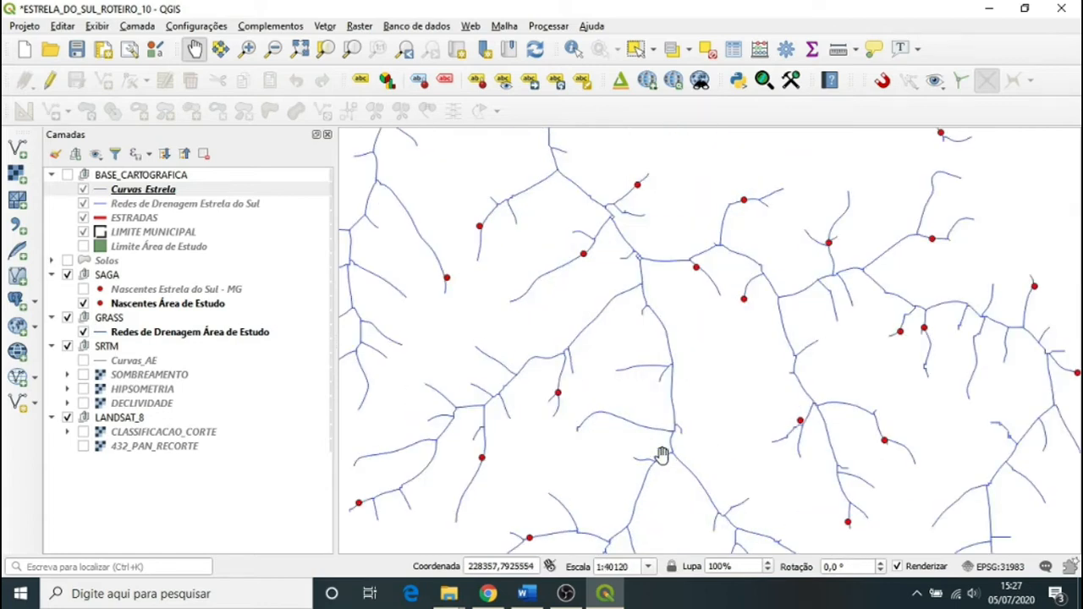
pyautogui.scroll(-3, 661, 455)
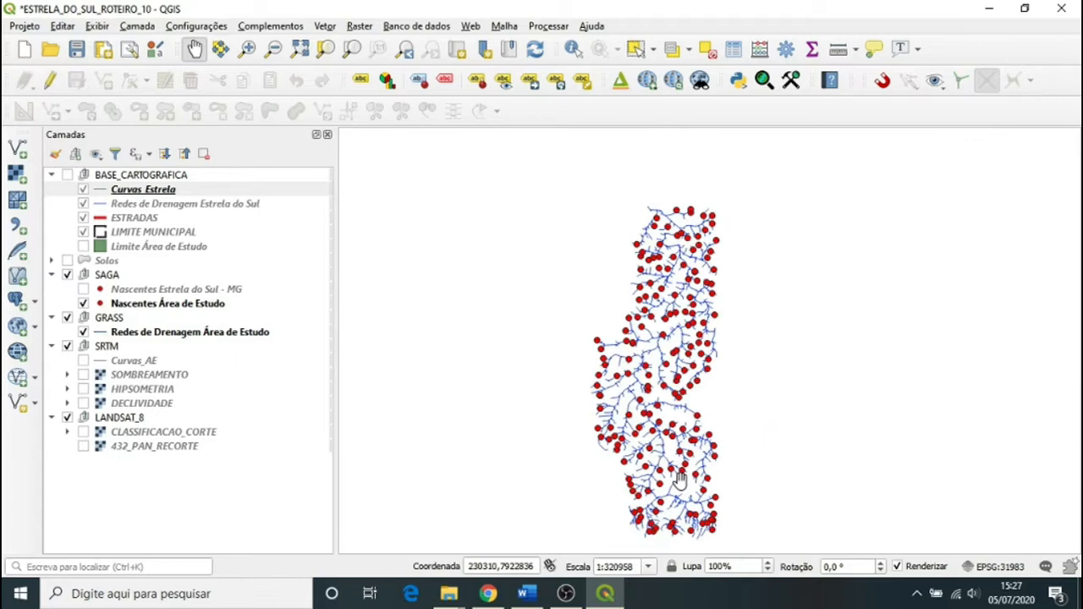
pyautogui.moveTo(680, 479); pyautogui.dragTo(625, 457)
pyautogui.scroll(1, 594, 336)
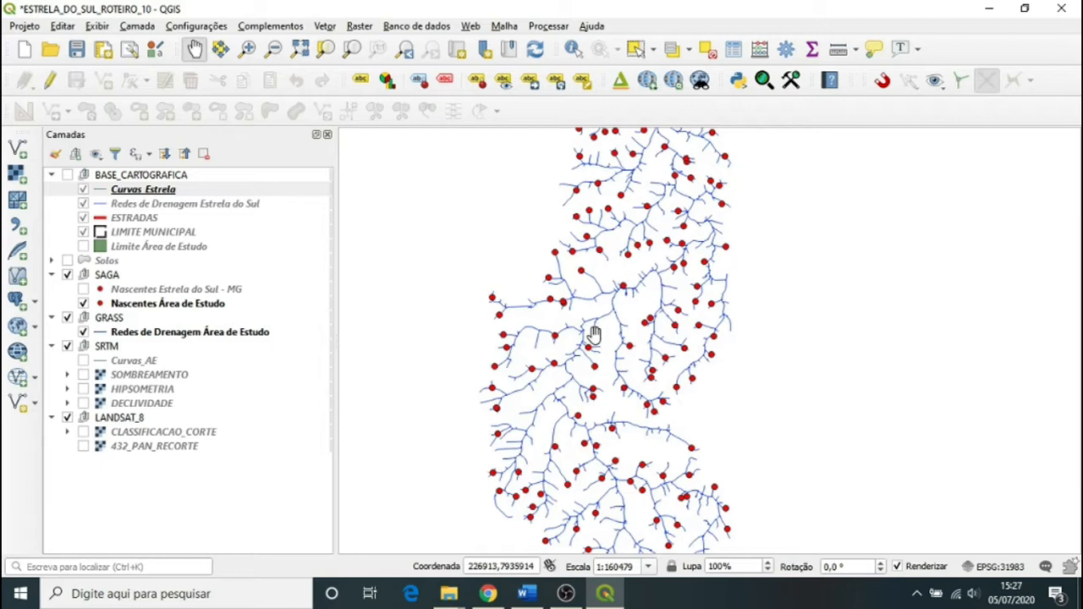
pyautogui.scroll(2, 594, 334)
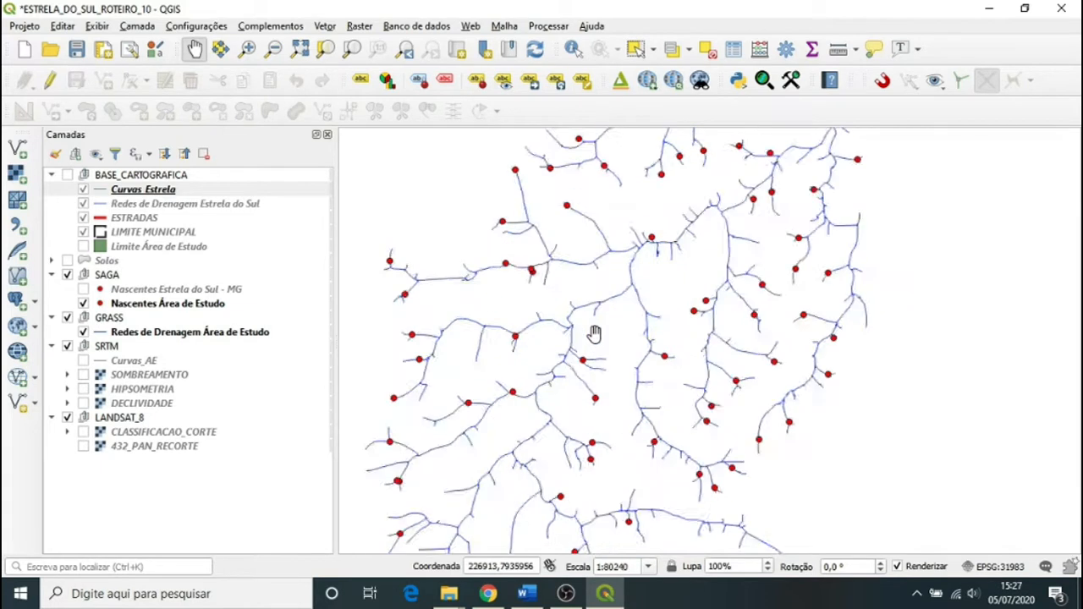
pyautogui.scroll(-2, 594, 334)
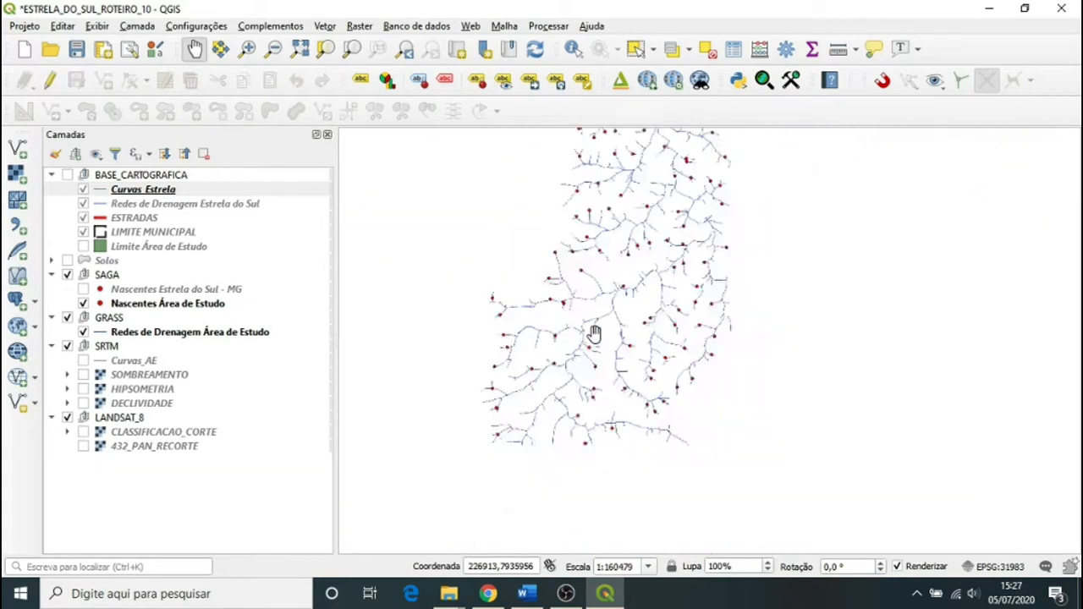
pyautogui.scroll(2, 592, 333)
pyautogui.moveTo(459, 305); pyautogui.dragTo(592, 299)
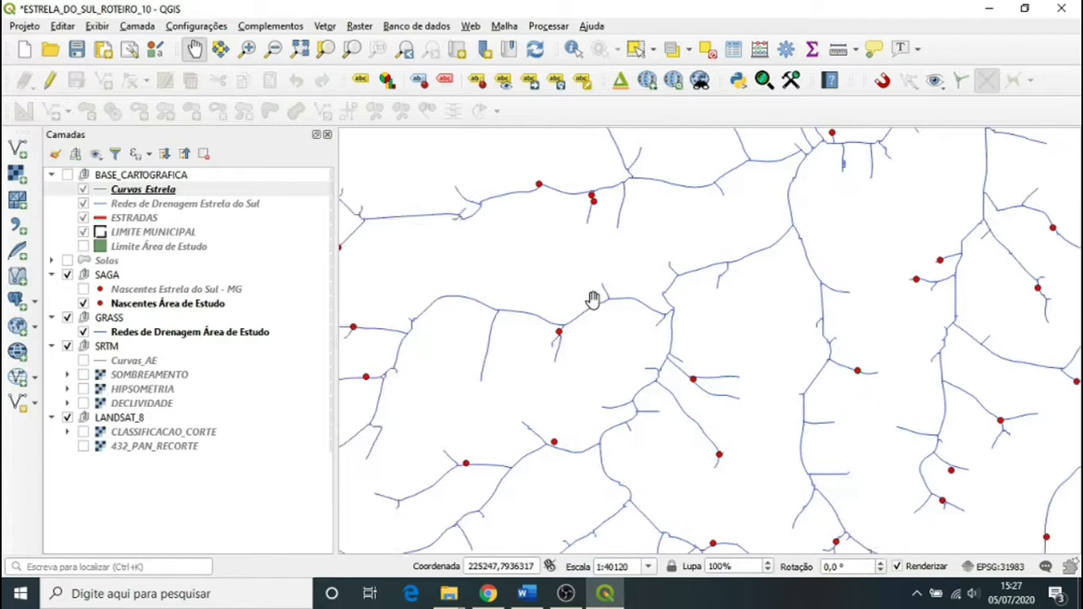
pyautogui.scroll(-1, 593, 297)
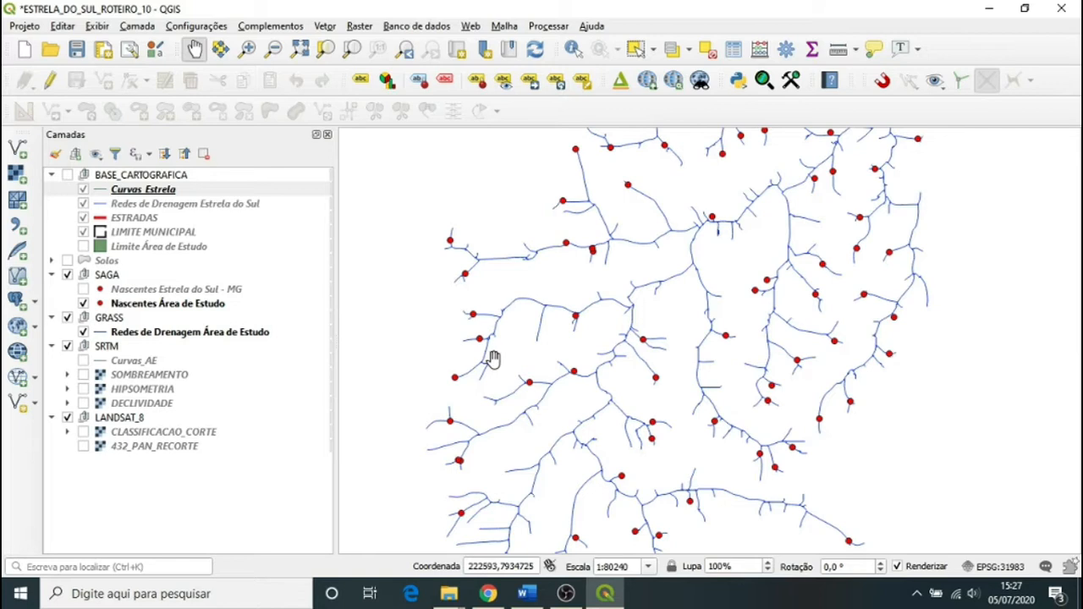
pyautogui.scroll(1, 492, 358)
pyautogui.scroll(-2, 489, 358)
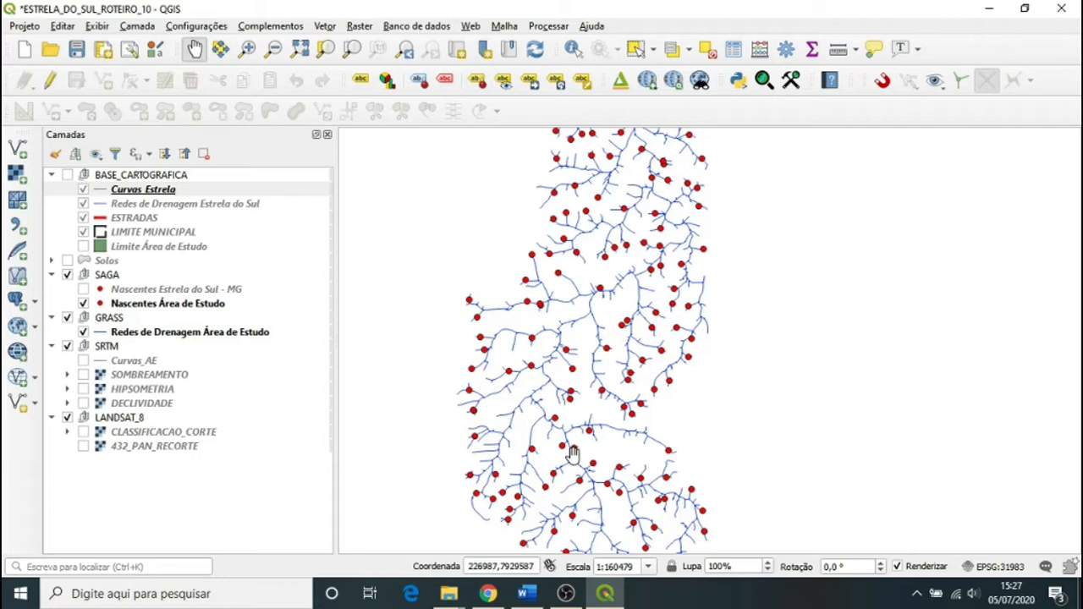
pyautogui.scroll(-1, 546, 403)
pyautogui.scroll(3, 485, 377)
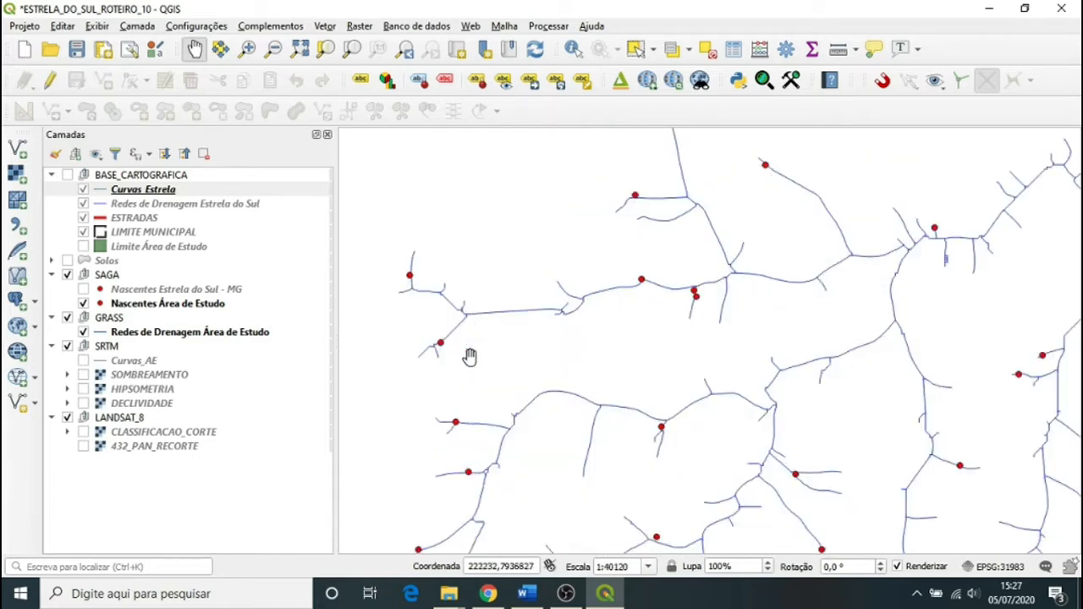
pyautogui.scroll(-3, 499, 352)
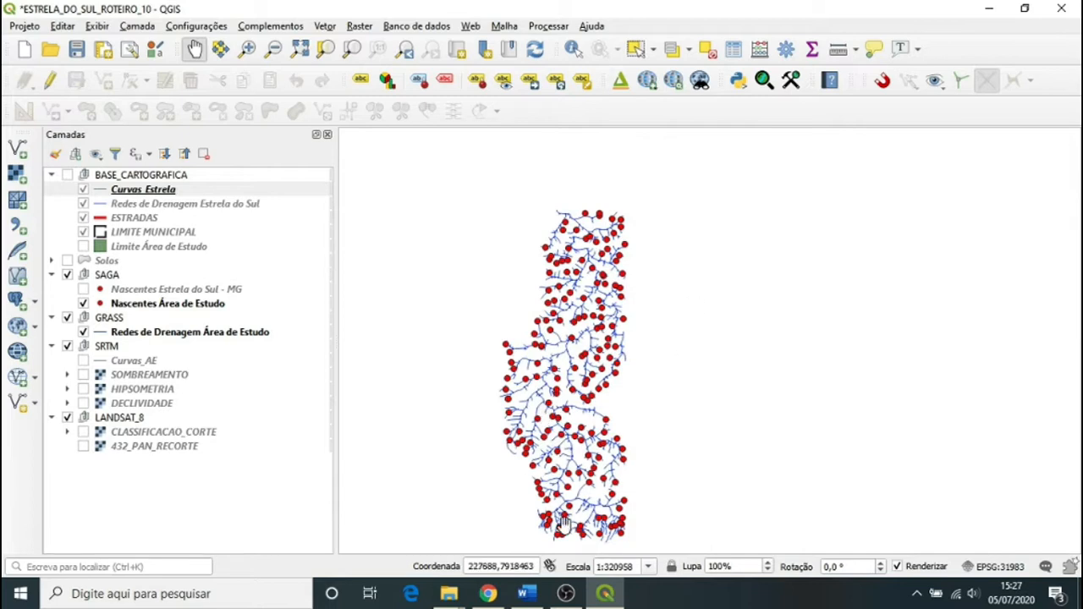
pyautogui.moveTo(543, 469); pyautogui.dragTo(595, 428)
pyautogui.moveTo(649, 344); pyautogui.dragTo(615, 352)
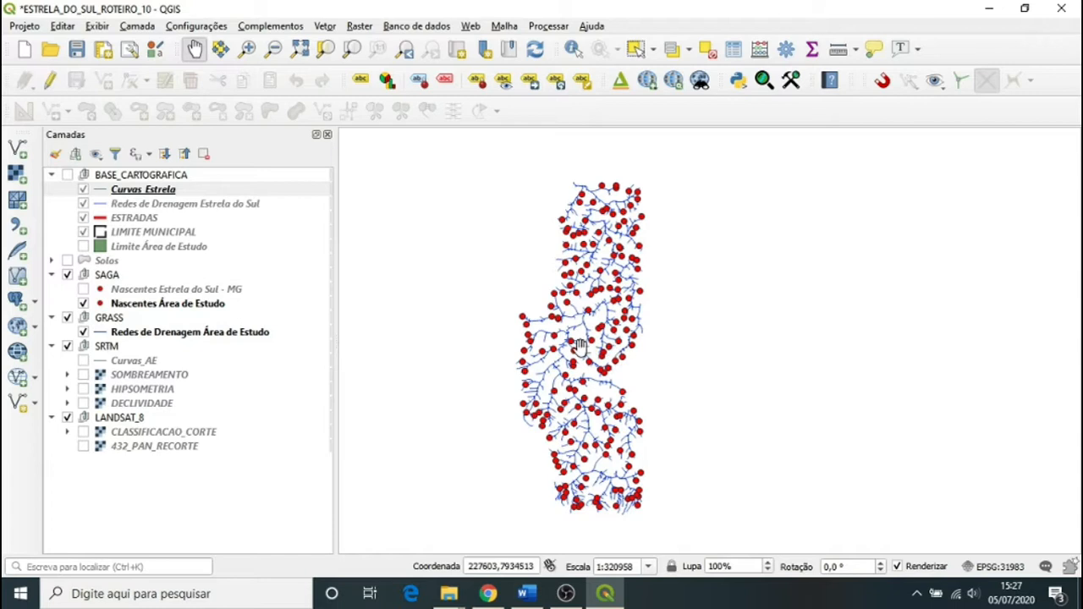
pyautogui.scroll(2, 582, 346)
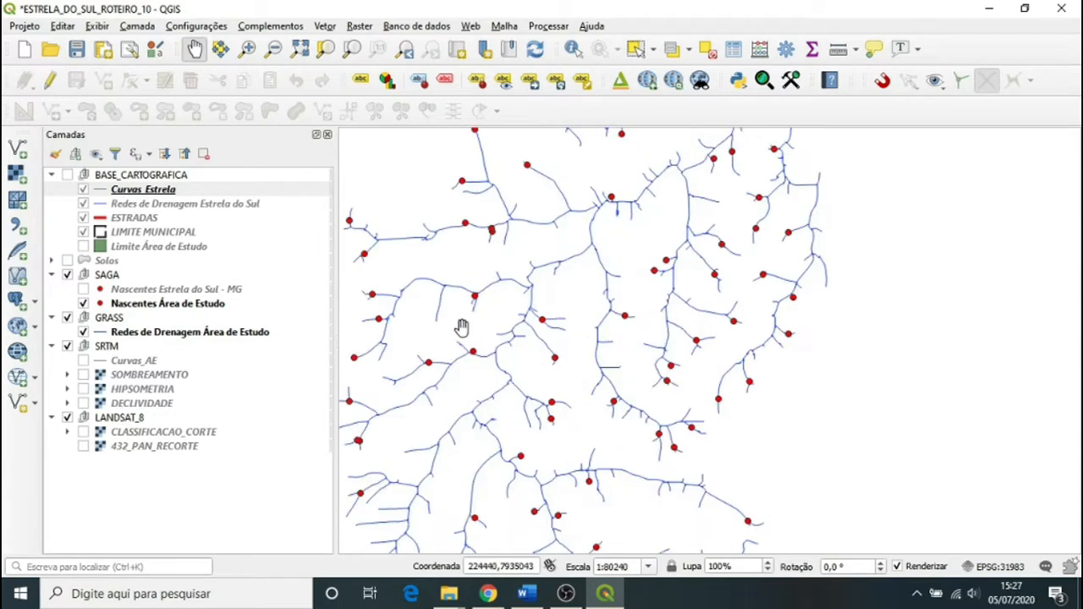
pyautogui.scroll(-1, 474, 328)
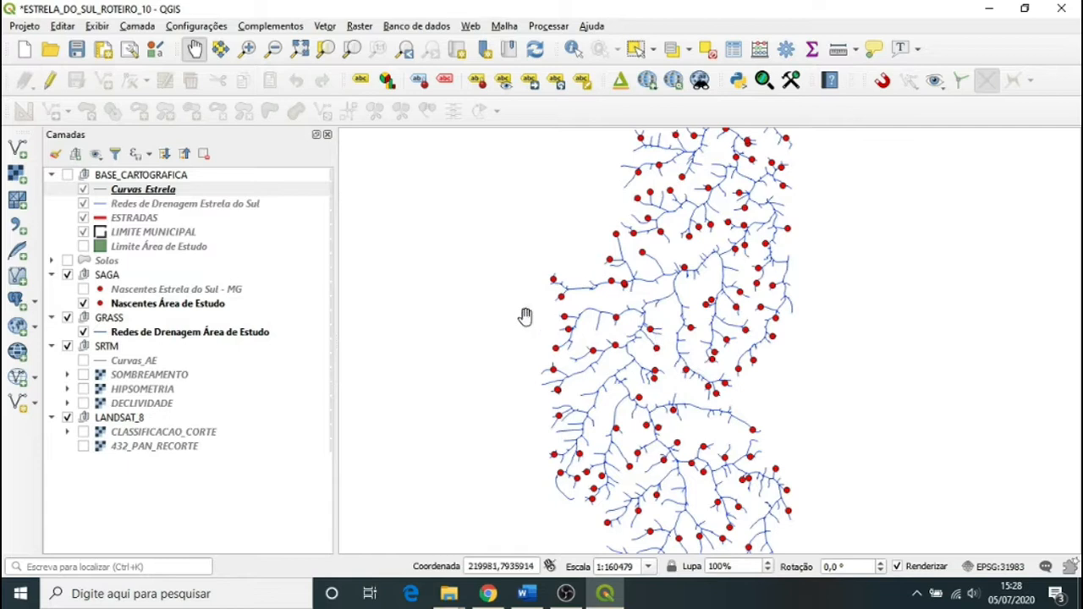
# Hide the Redes de Drenagem Área de Estudo layer and collapse the GRASS group
pyautogui.click(83, 333)
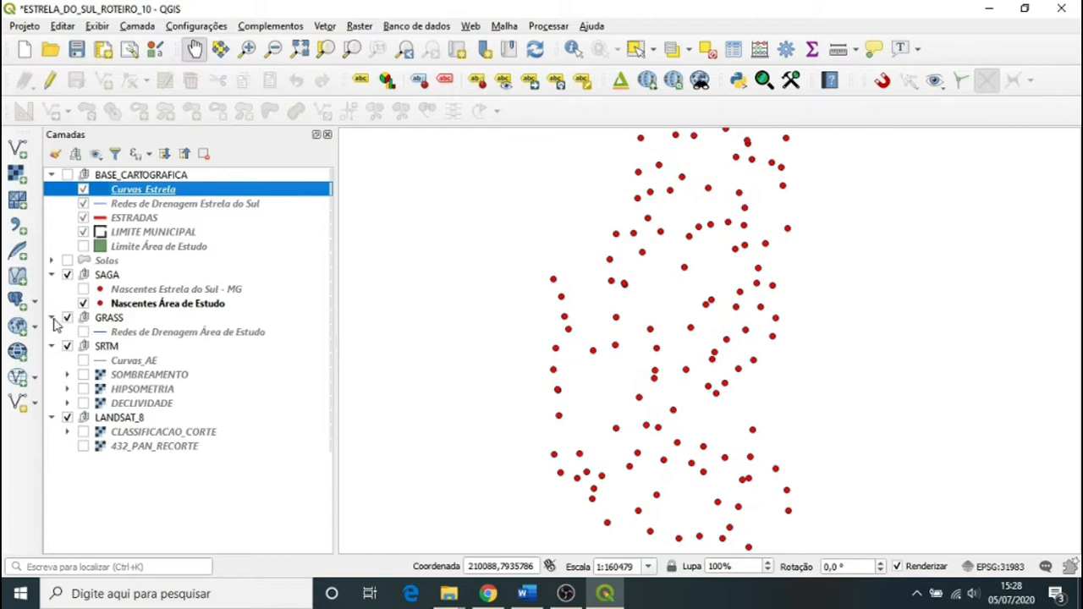
pyautogui.click(51, 319)
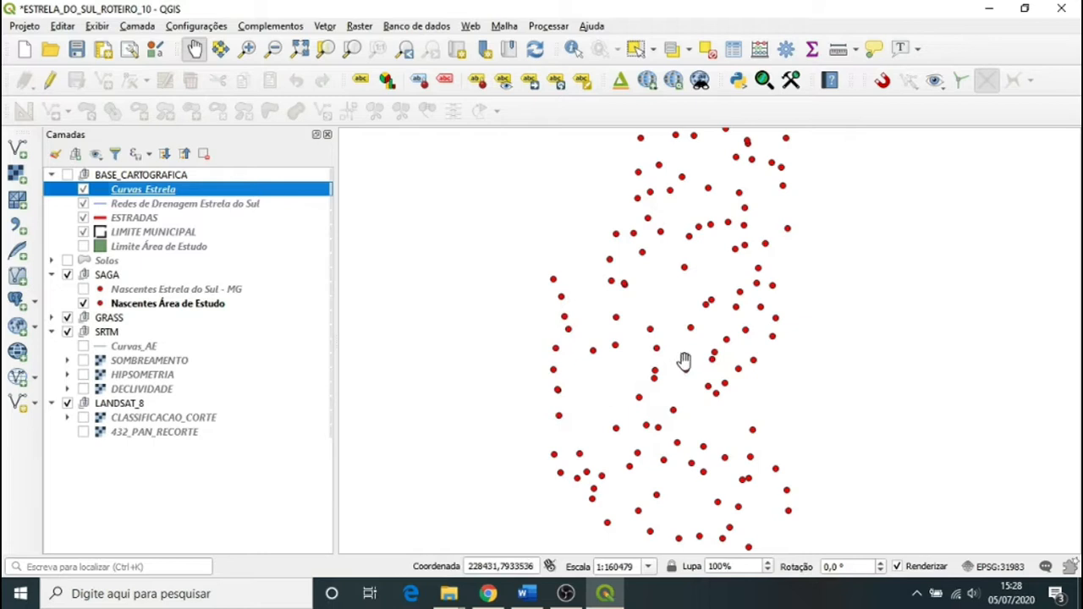
# Start adding a vector layer to the SAGA group and browse to the ESTRELA_DO_SUL\MEUS_DADOS\SAGA folder for its source file
pyautogui.click(113, 276)
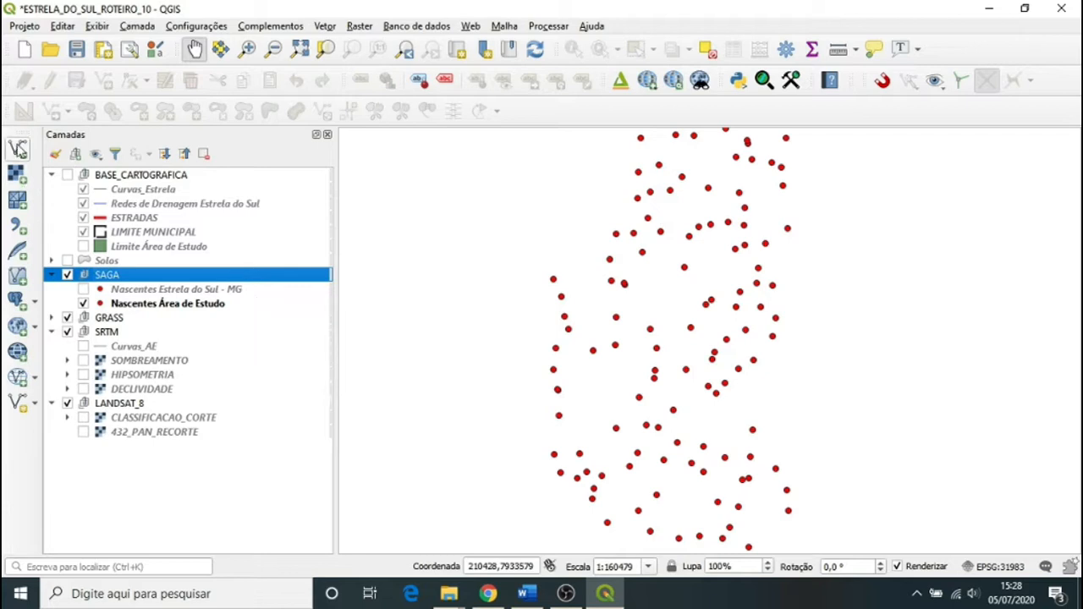
pyautogui.click(23, 151)
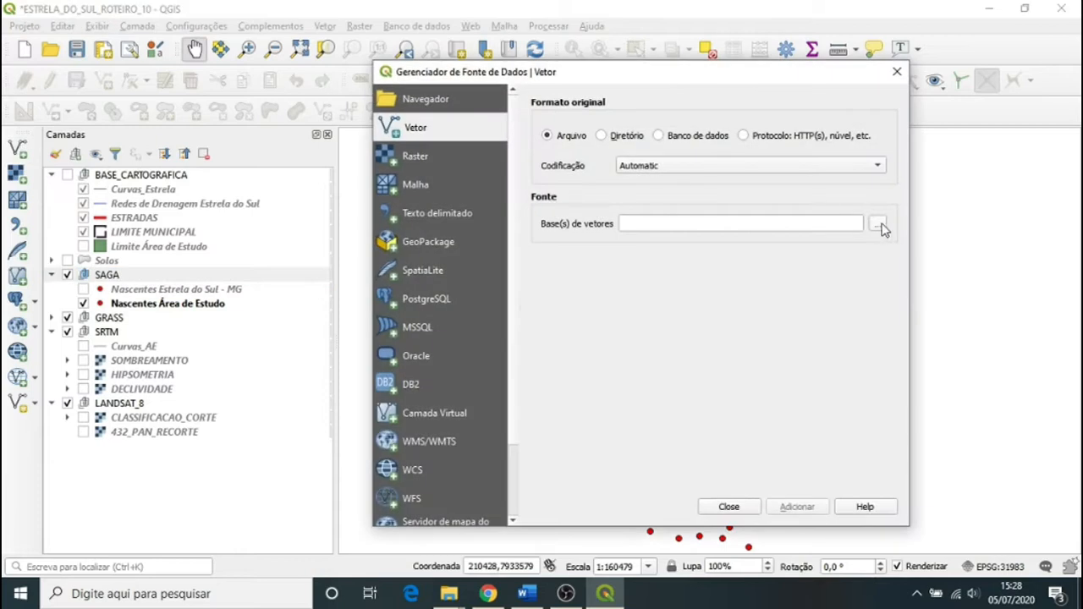
pyautogui.click(878, 225)
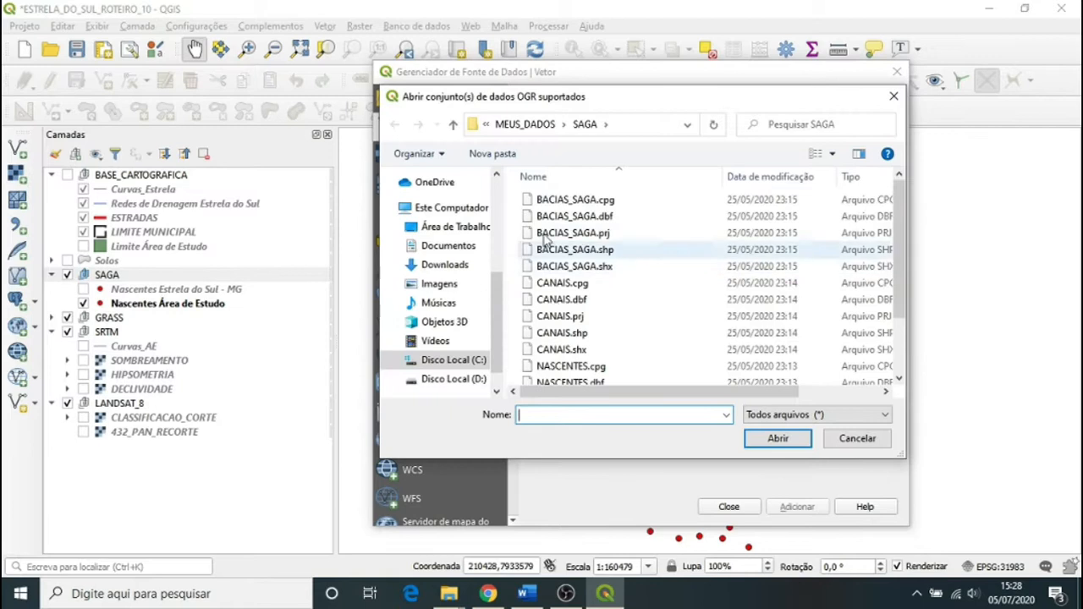
pyautogui.click(471, 362)
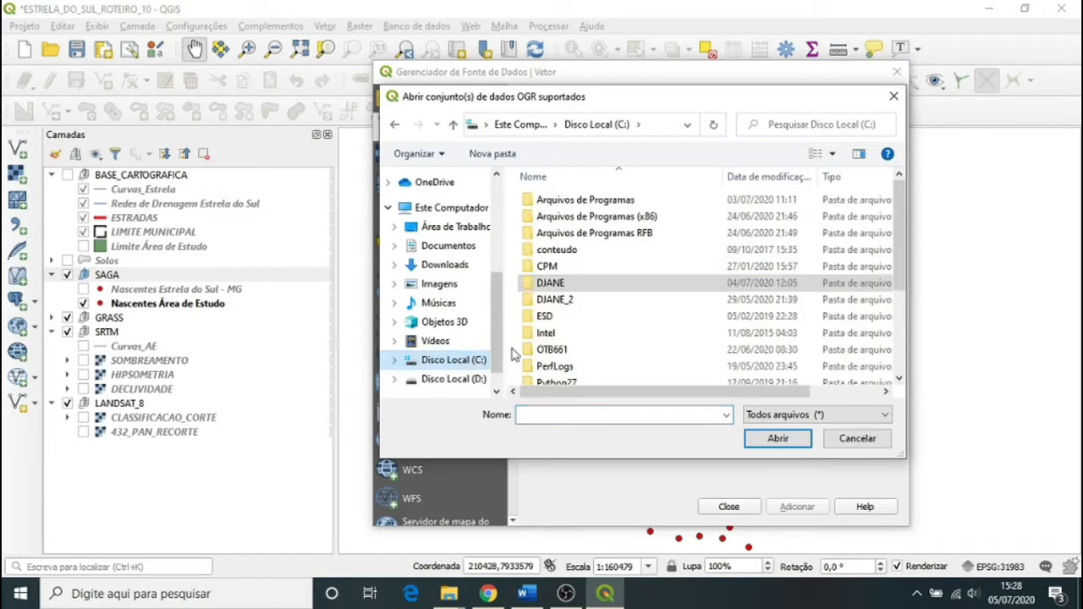
pyautogui.doubleClick(557, 288)
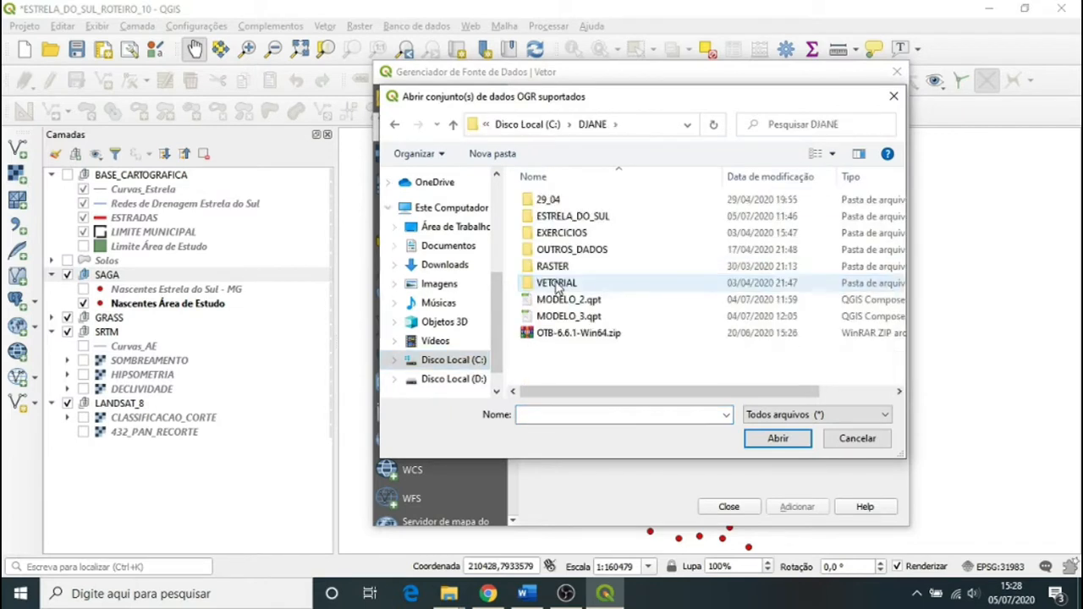
pyautogui.doubleClick(562, 218)
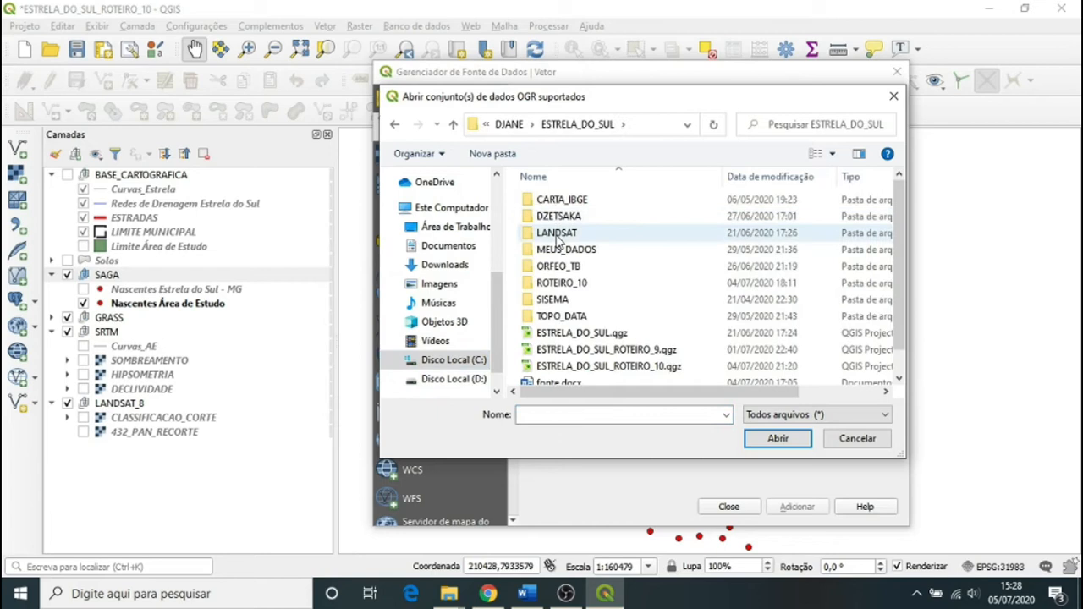
pyautogui.doubleClick(560, 251)
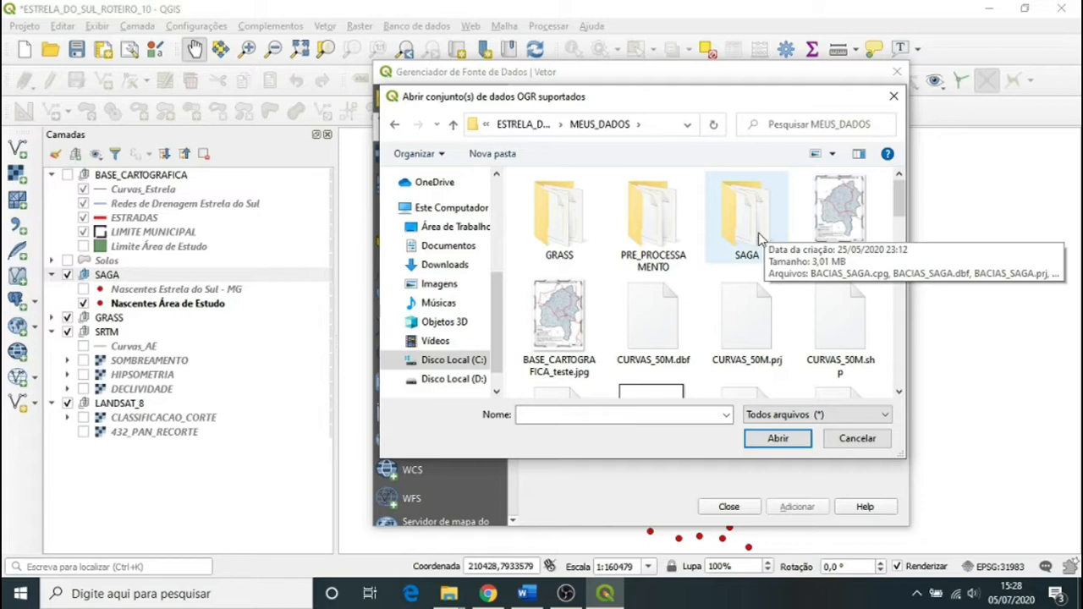
pyautogui.doubleClick(745, 220)
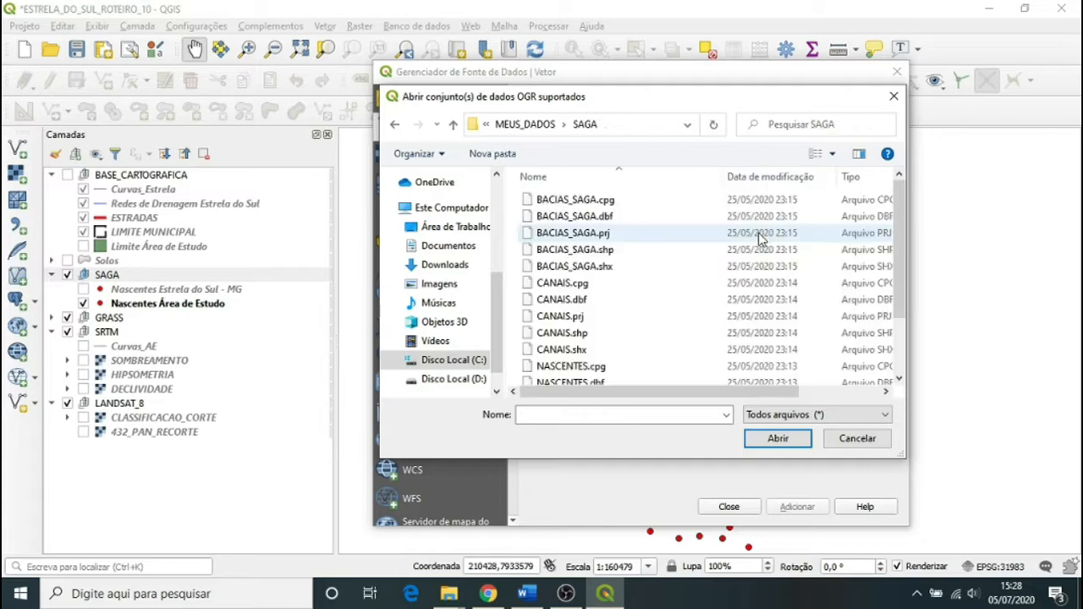
# Restrict the file types to Shapefiles and add CANAIS.shp from the SAGA folder as a vector layer in the SAGA group
pyautogui.moveTo(899, 234); pyautogui.dragTo(897, 256)
pyautogui.click(852, 415)
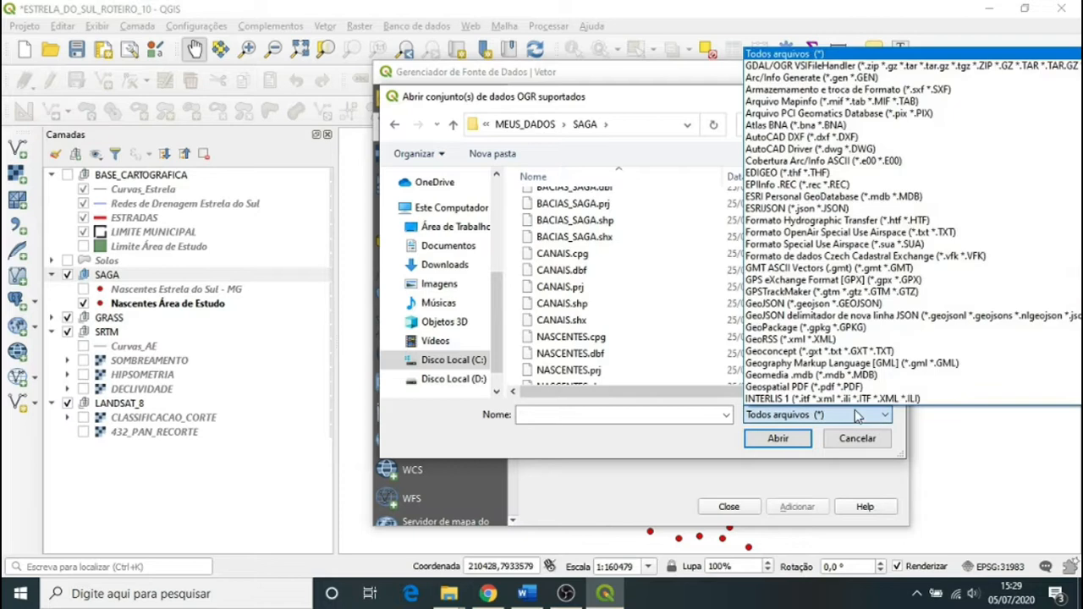
pyautogui.scroll(-6, 848, 375)
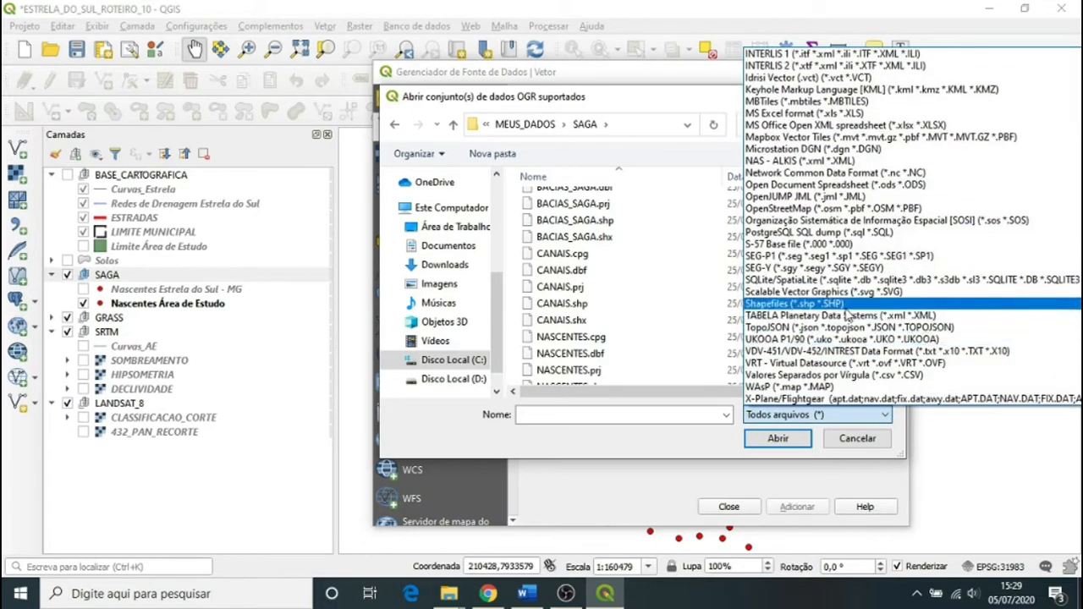
pyautogui.click(846, 303)
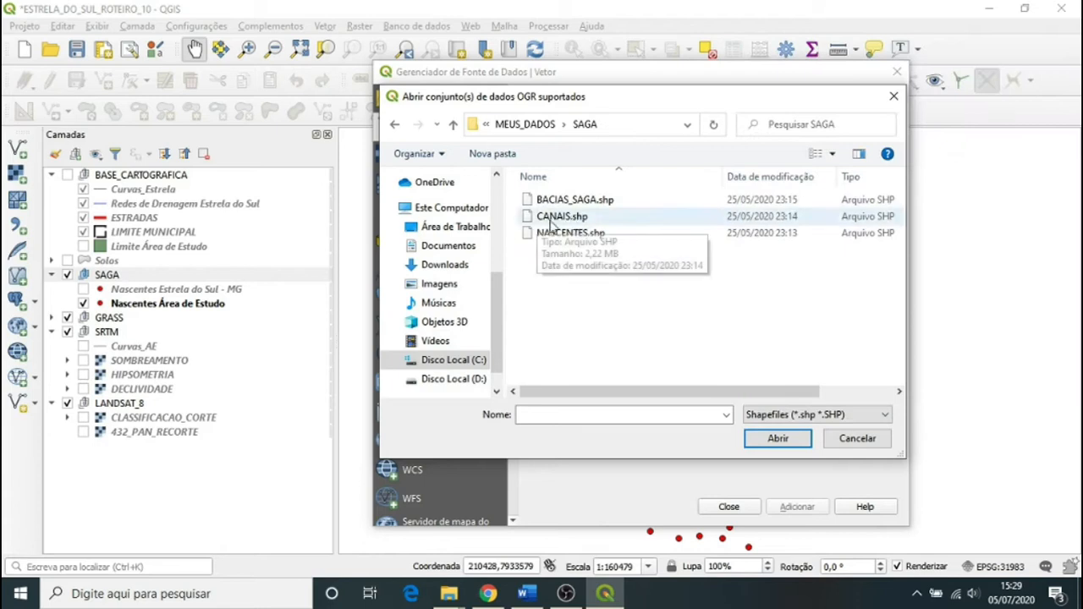
pyautogui.click(593, 215)
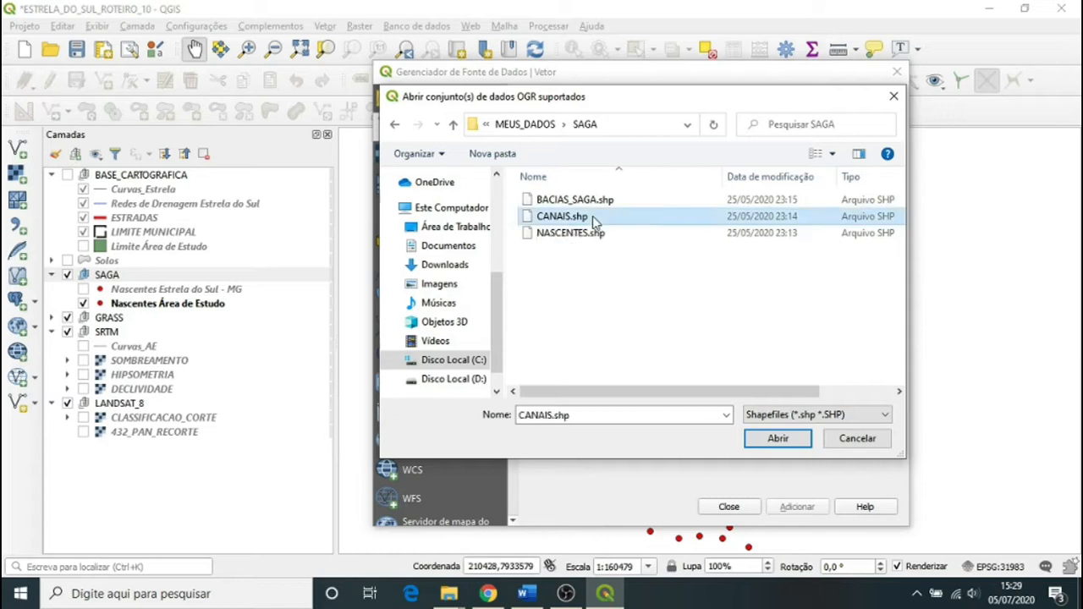
pyautogui.click(788, 440)
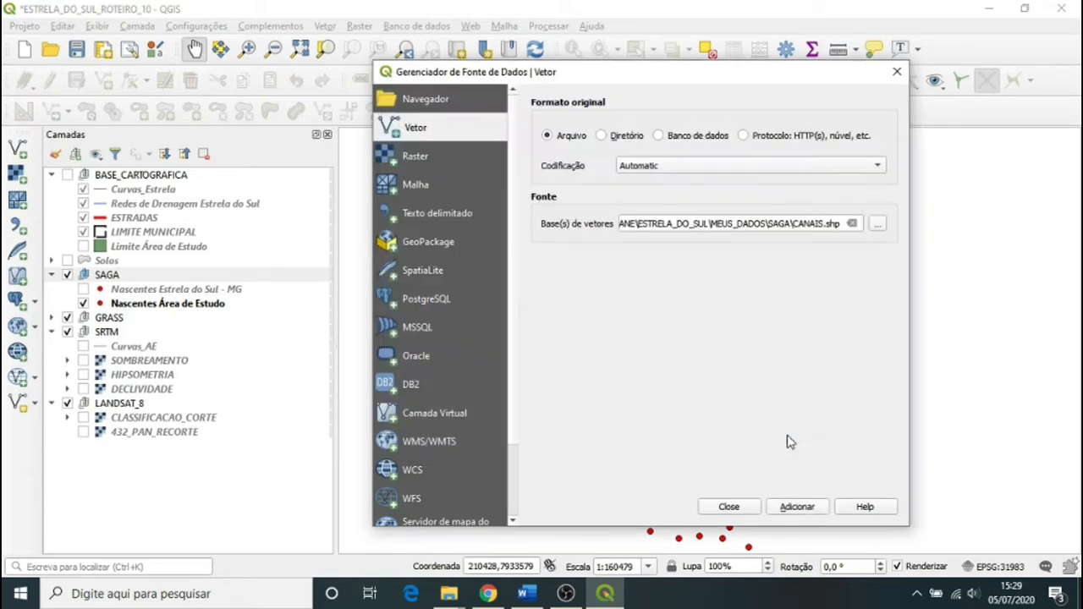
pyautogui.click(806, 508)
pyautogui.click(731, 507)
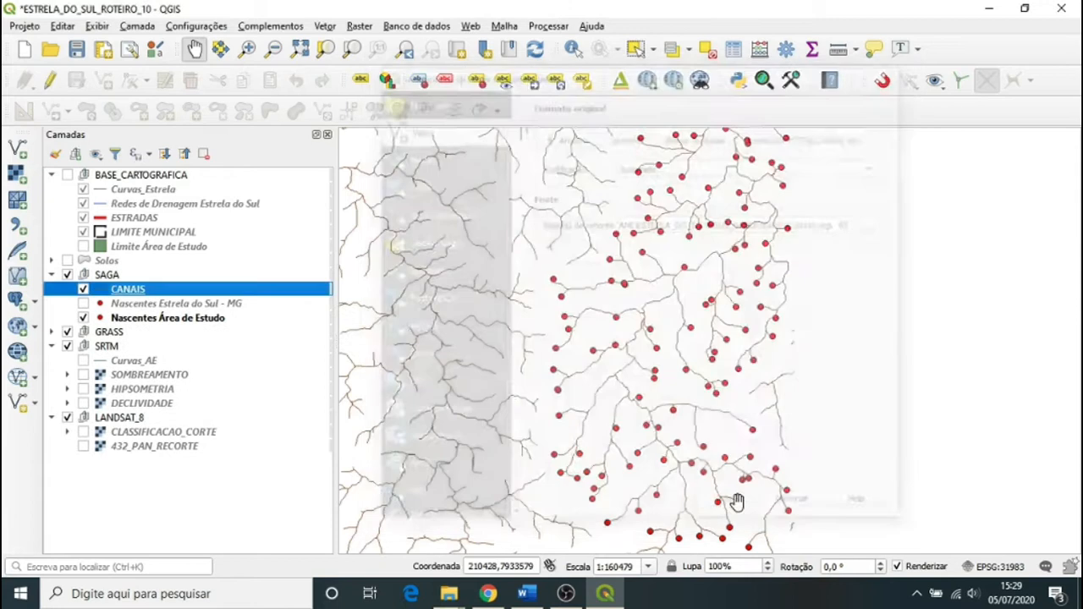
# Set up the Recortar geoprocessing tool with CANAIS as the input layer and Limite Área de Estudo as the overlay layer
pyautogui.scroll(-2, 554, 321)
pyautogui.moveTo(500, 340); pyautogui.dragTo(633, 343)
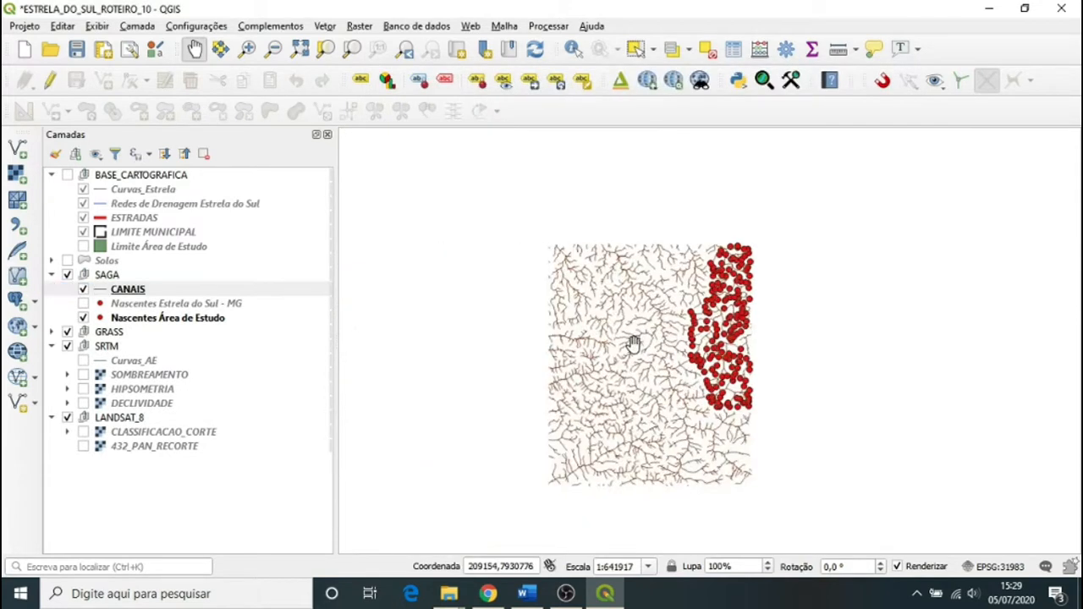
pyautogui.scroll(1, 633, 344)
pyautogui.moveTo(767, 359); pyautogui.dragTo(646, 355)
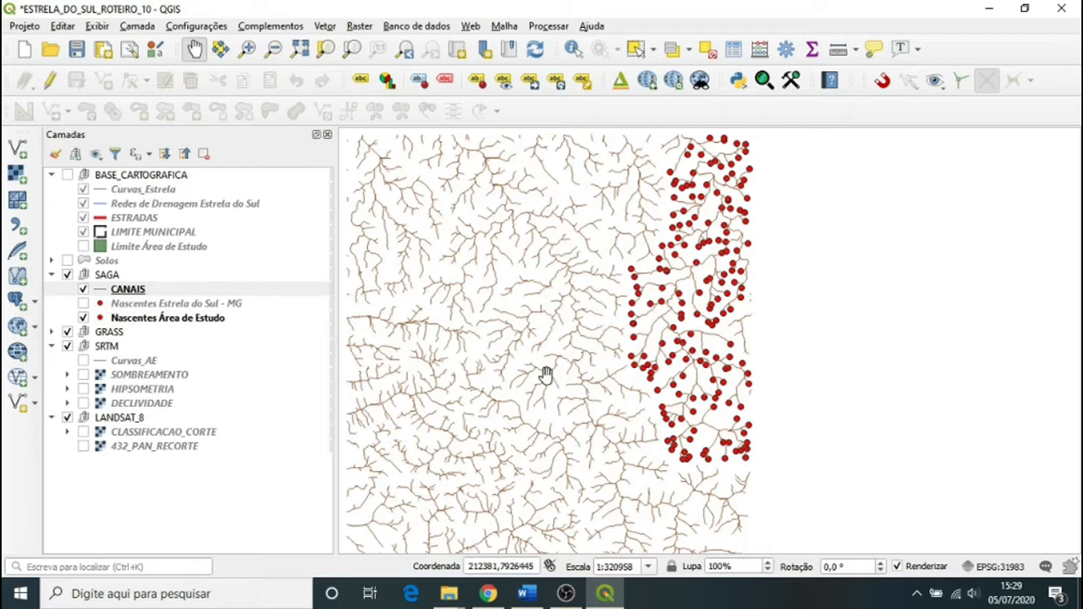
pyautogui.moveTo(513, 375); pyautogui.dragTo(569, 374)
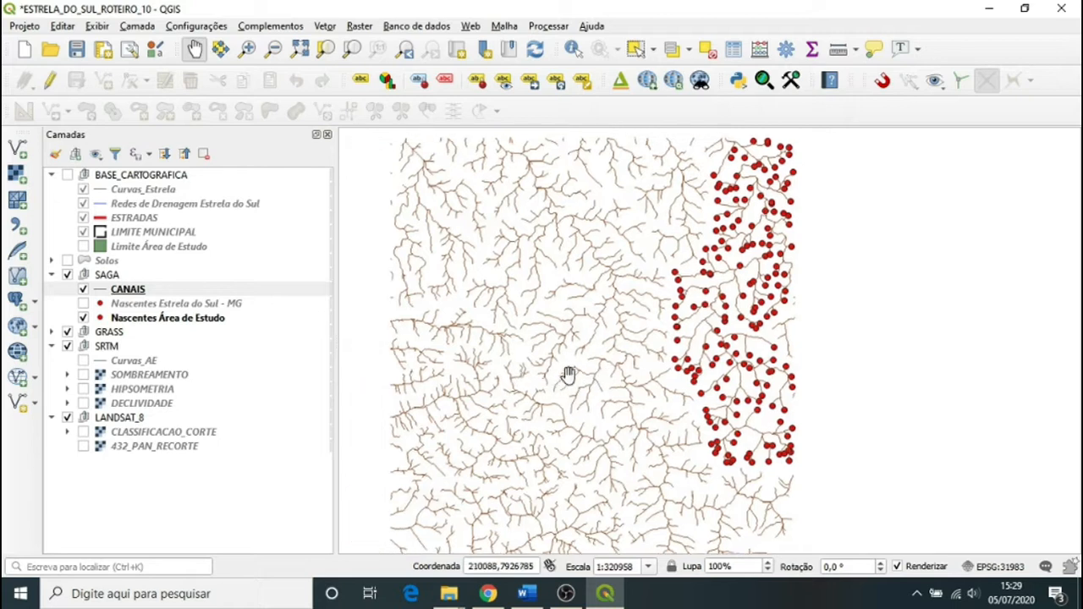
pyautogui.click(157, 291)
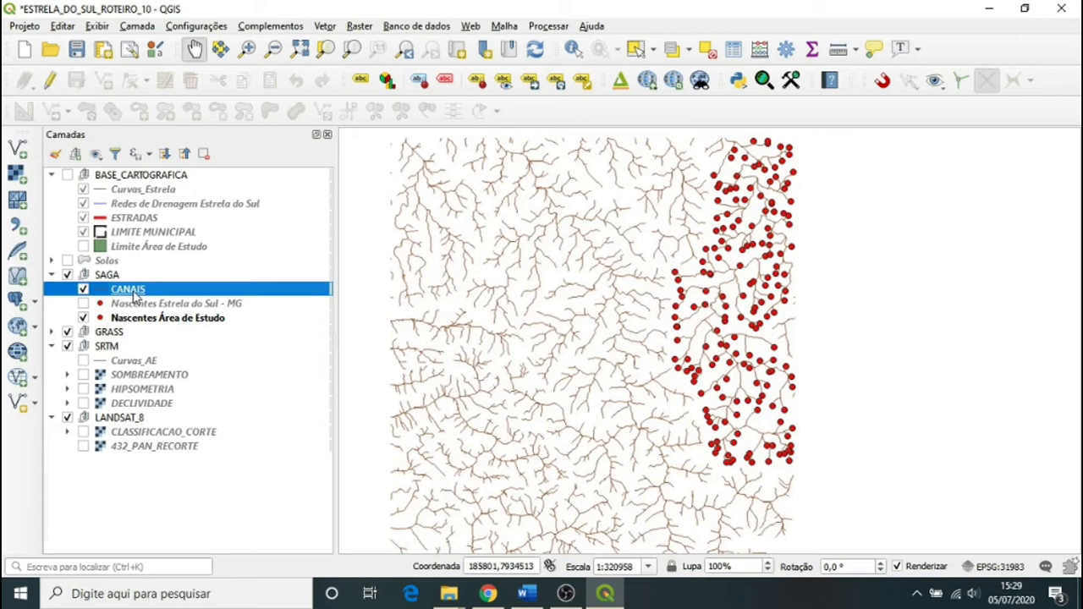
pyautogui.click(328, 27)
pyautogui.moveTo(345, 44)
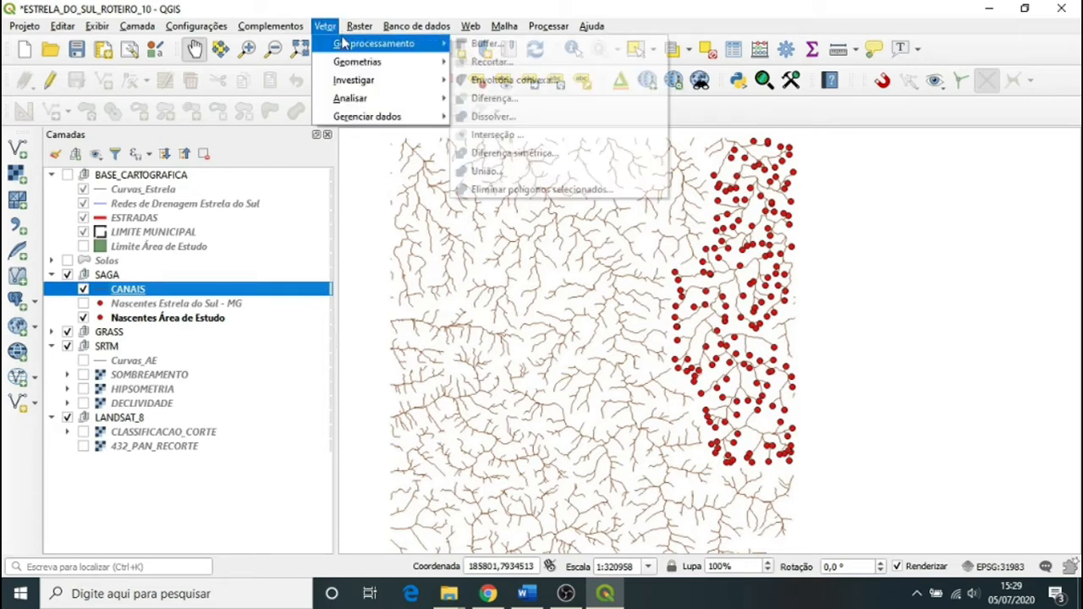
pyautogui.click(512, 64)
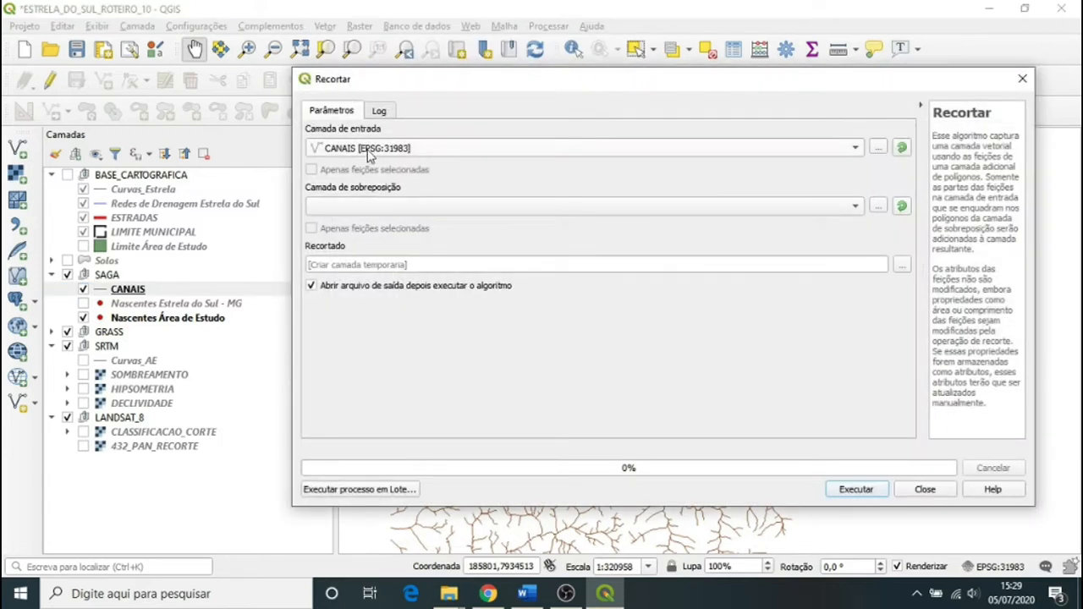
pyautogui.click(855, 209)
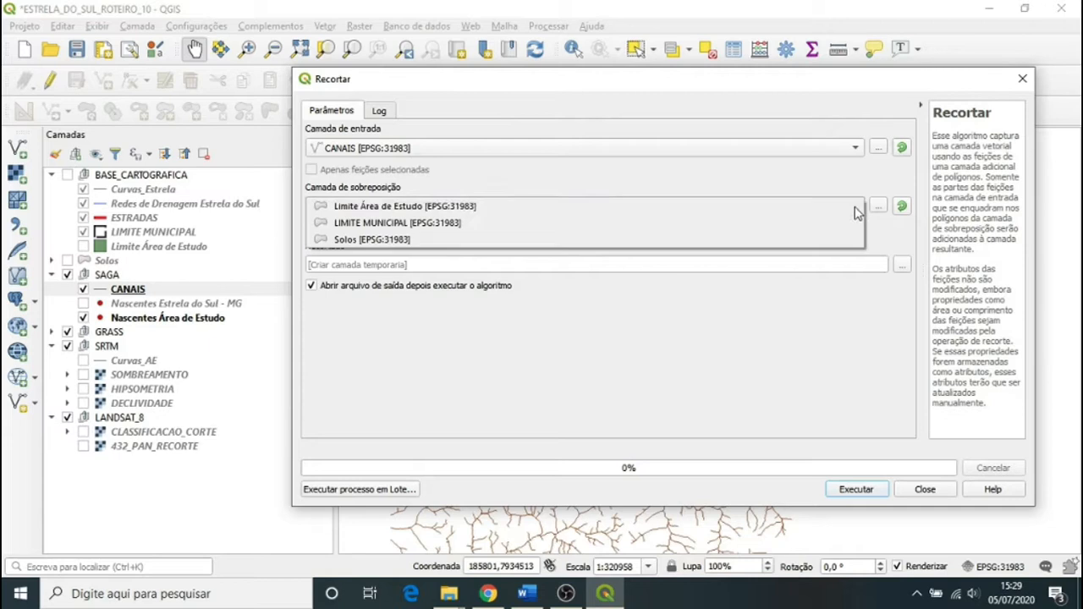
pyautogui.click(524, 212)
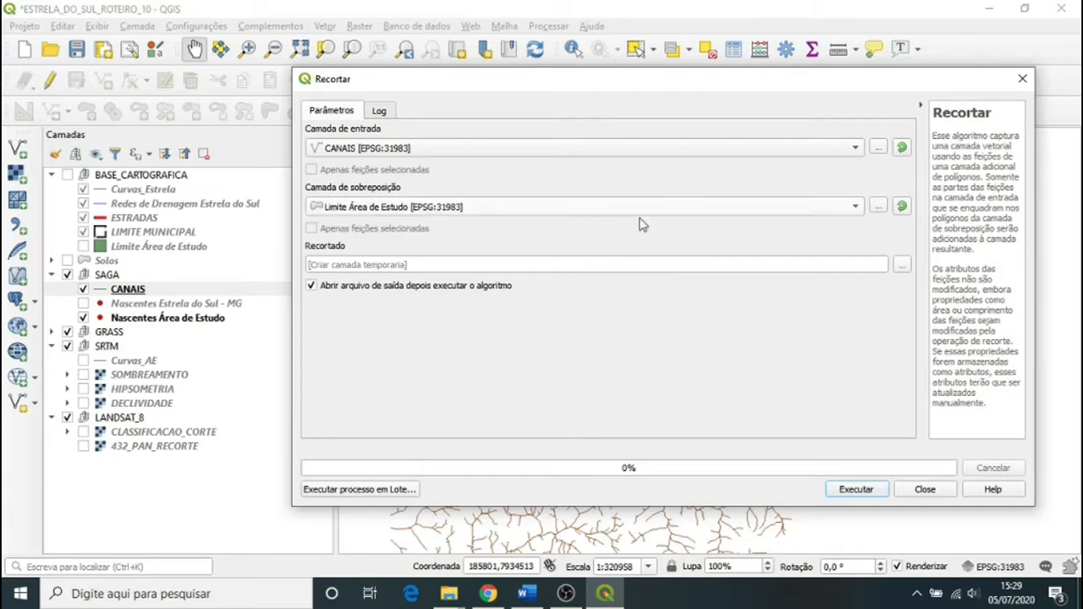
# Choose to save the clipped output to a file and browse to the ESTRELA_DO_SUL\ROTEIRO_10 folder
pyautogui.click(902, 265)
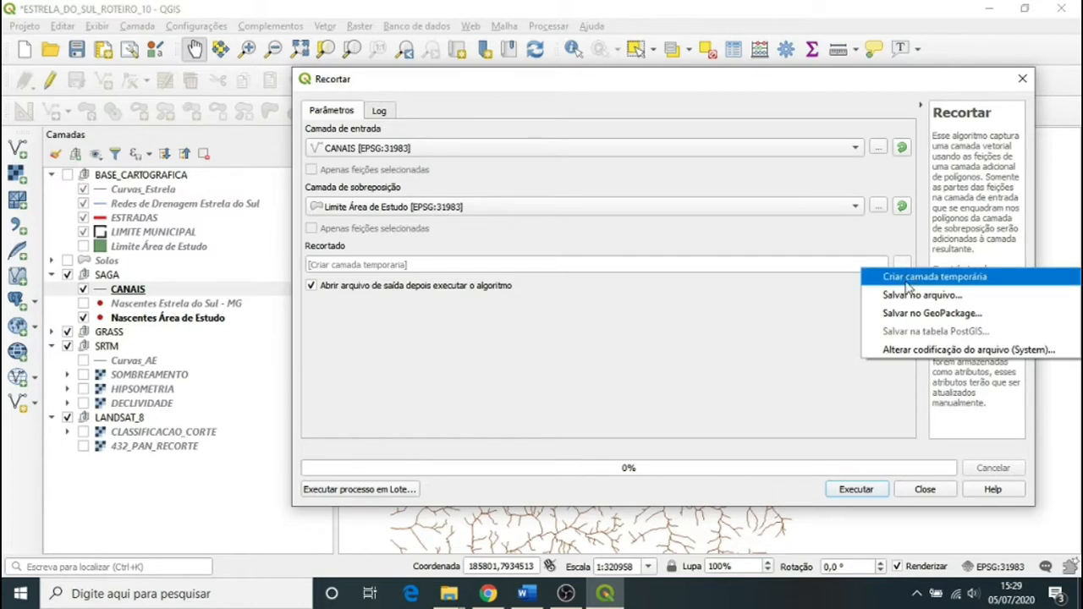
pyautogui.click(908, 295)
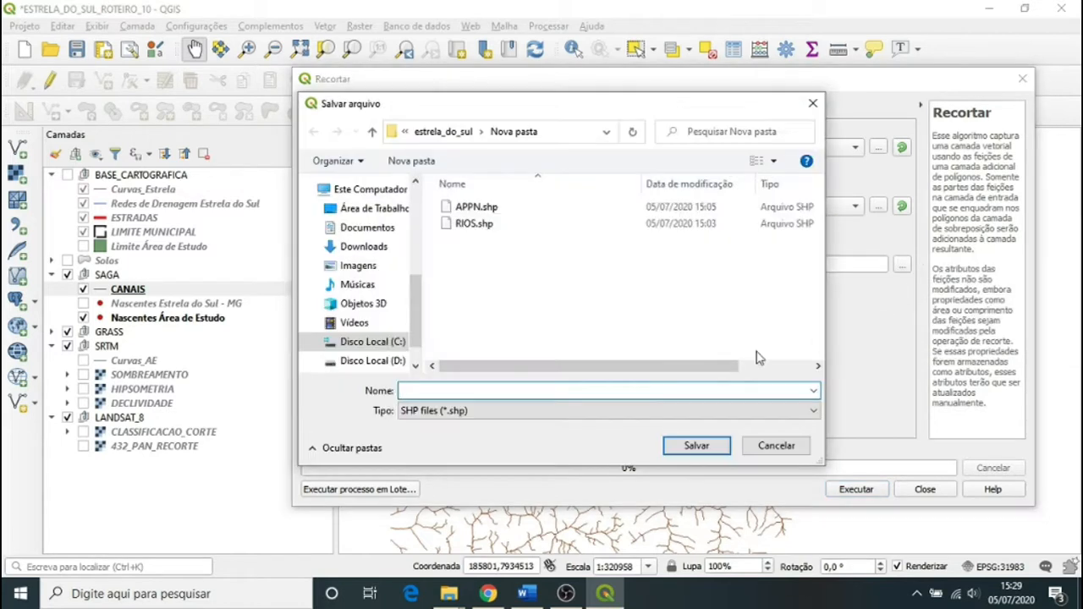
pyautogui.click(372, 134)
pyautogui.click(372, 134)
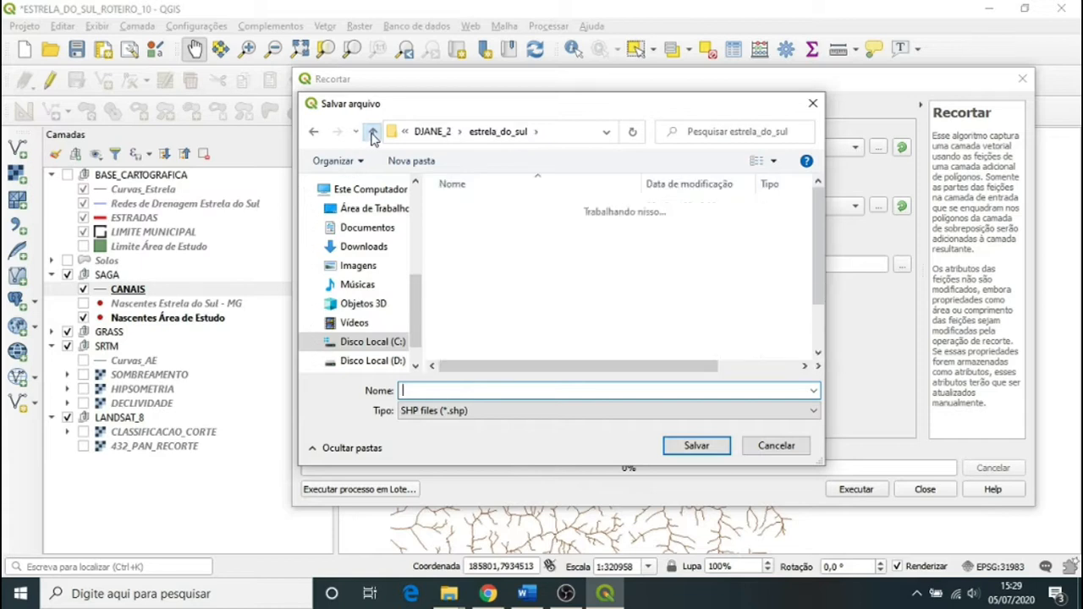
pyautogui.click(372, 342)
pyautogui.doubleClick(496, 292)
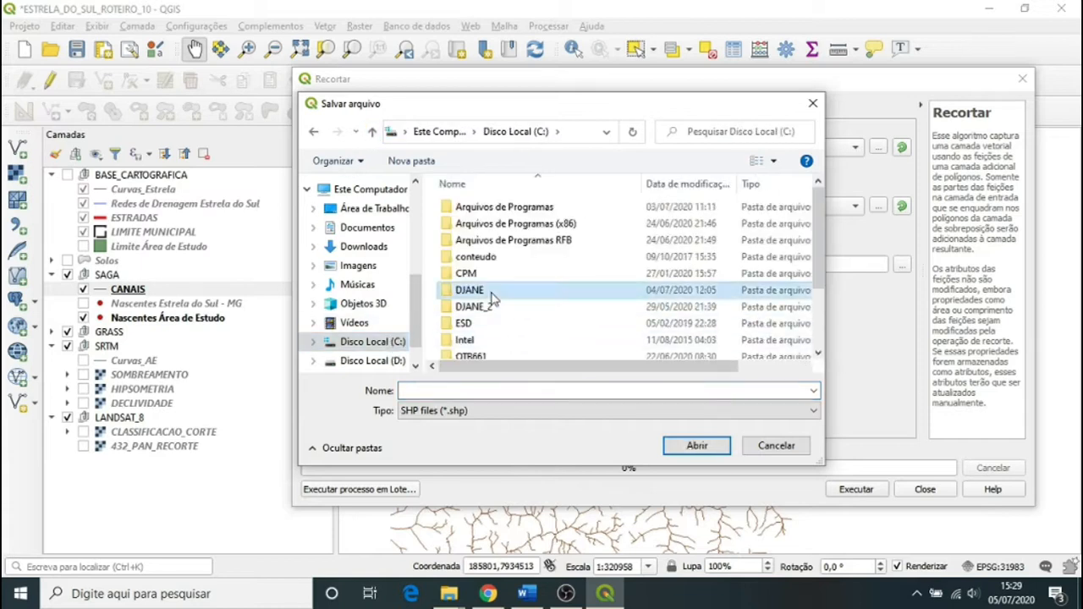
pyautogui.doubleClick(491, 223)
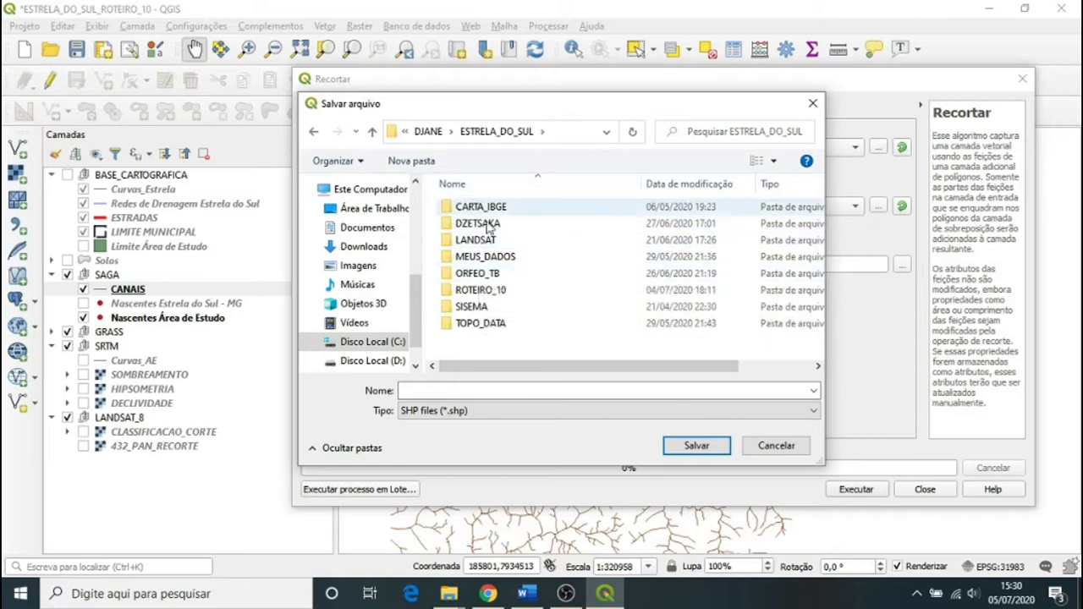
pyautogui.doubleClick(480, 291)
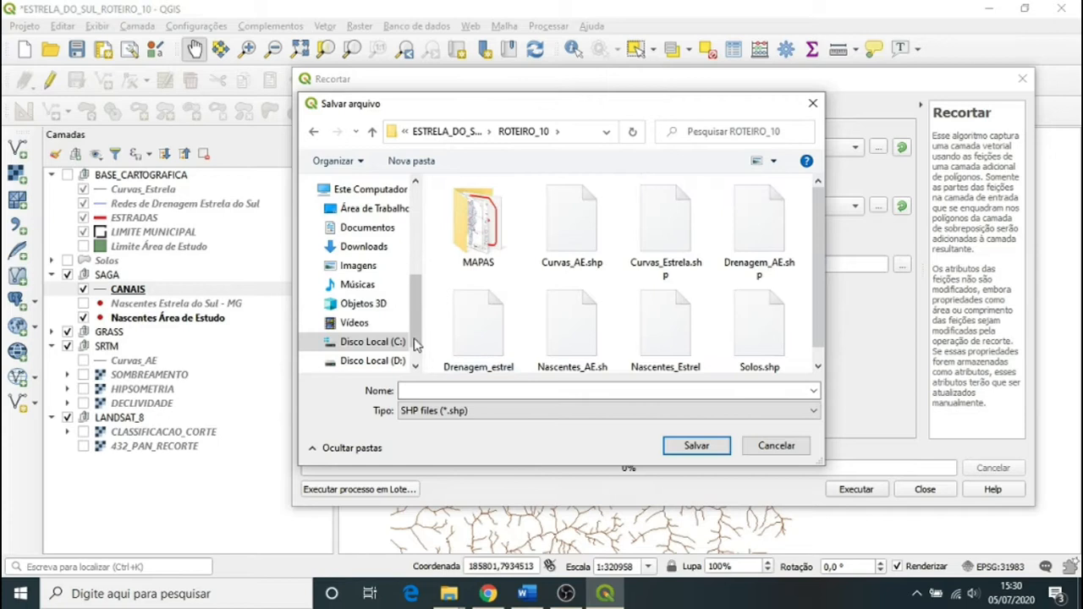
# Name the output shapefile Redes_de_drenagem, run the clip and close the Recortar tool
pyautogui.click(514, 392)
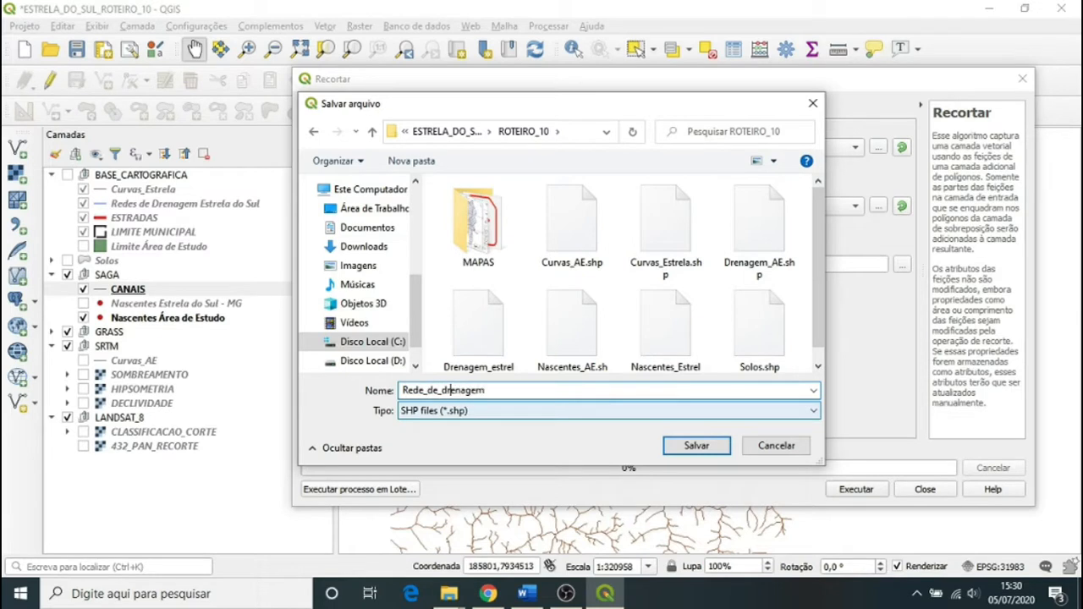
pyautogui.write('s')
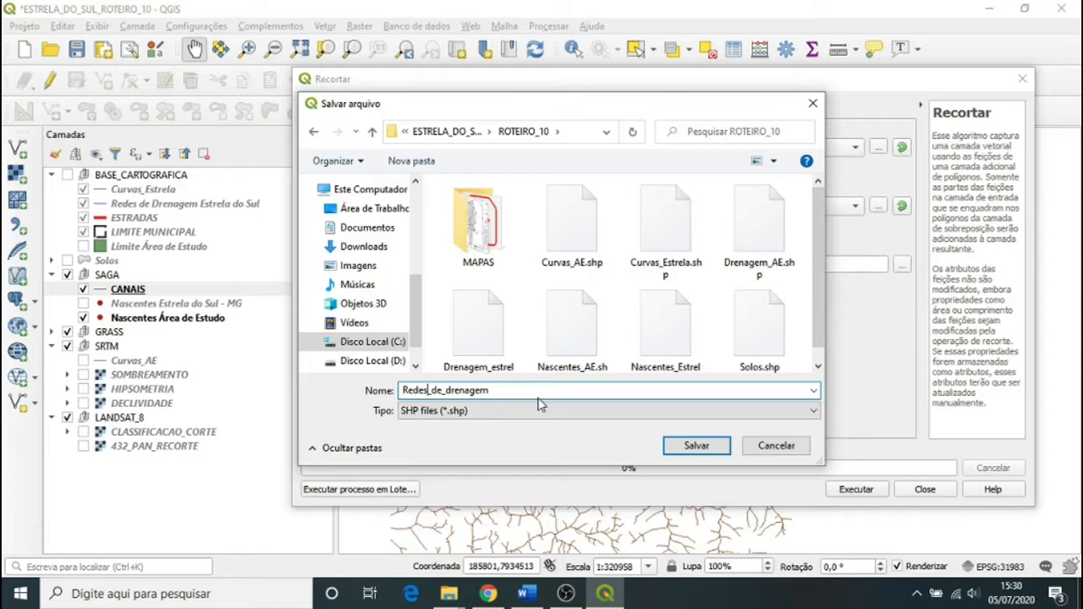
pyautogui.moveTo(815, 317); pyautogui.dragTo(819, 346)
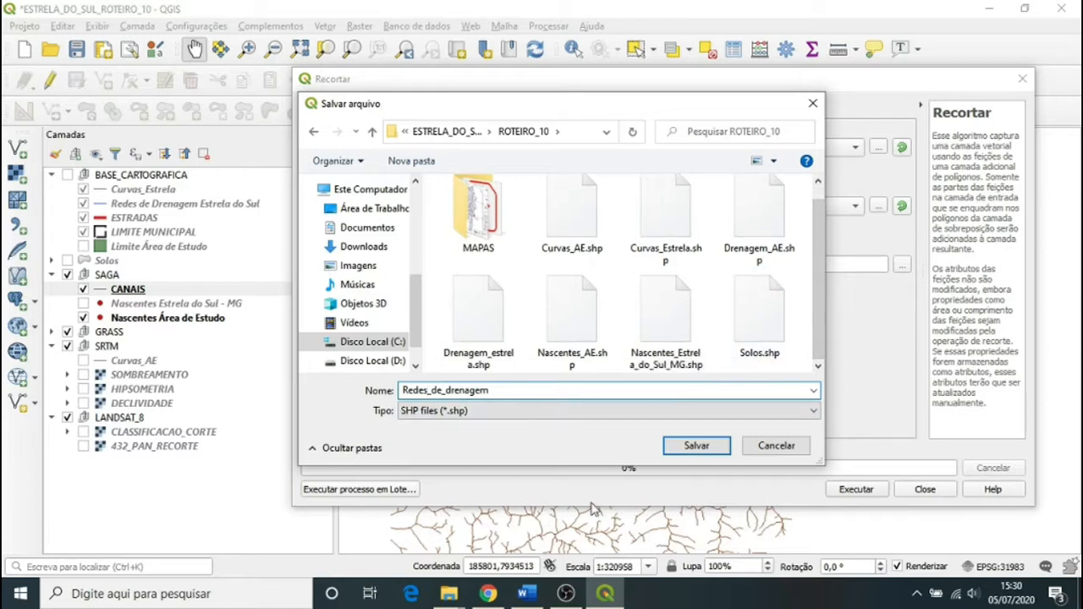
pyautogui.click(707, 448)
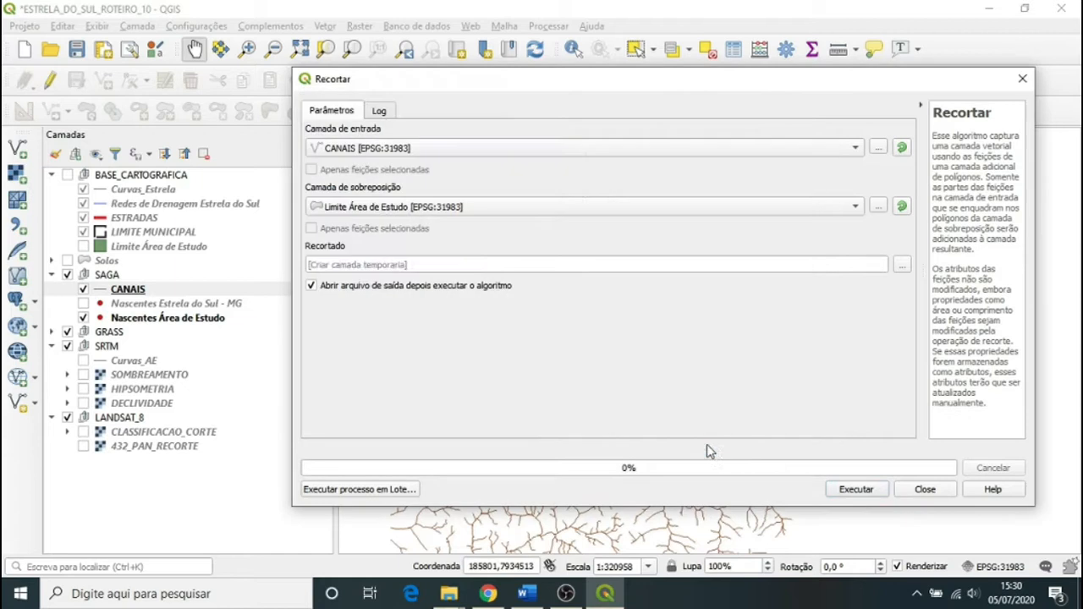
pyautogui.click(854, 491)
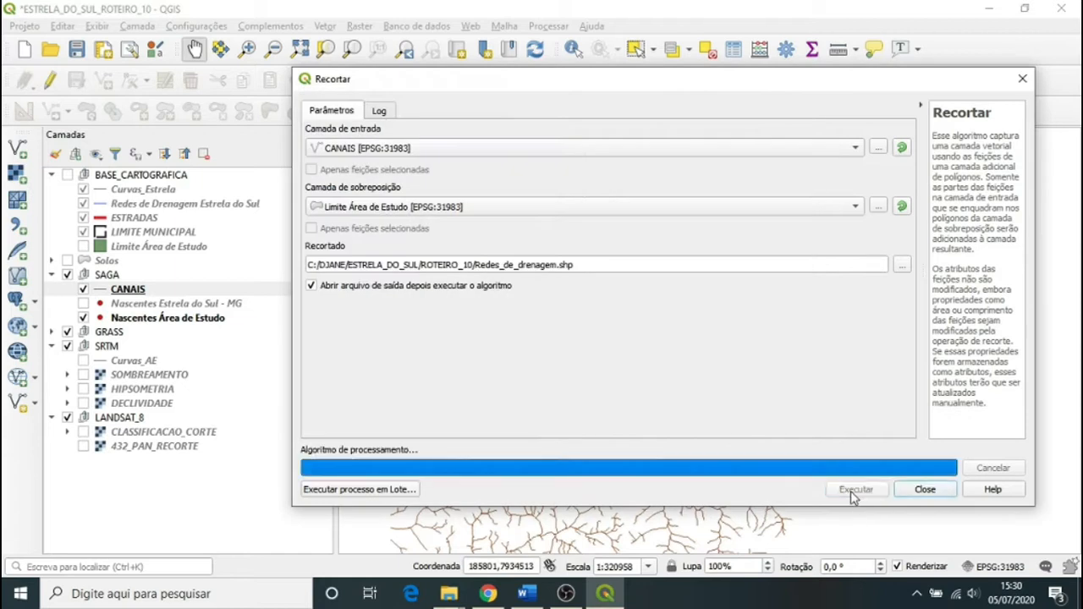
pyautogui.click(925, 491)
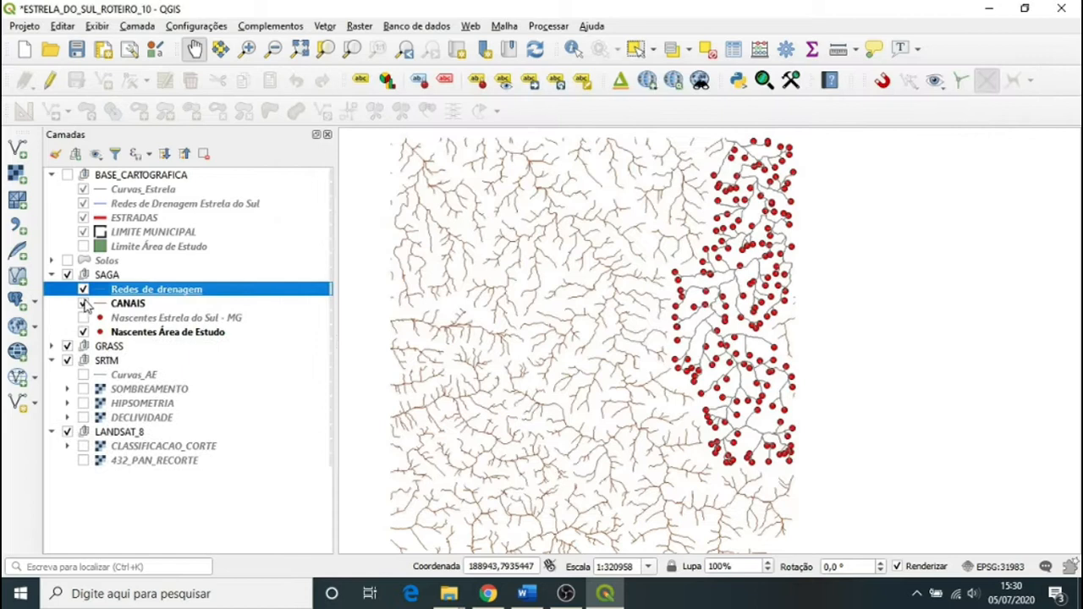
# Remove the CANAIS layer from the SAGA group
pyautogui.click(125, 304)
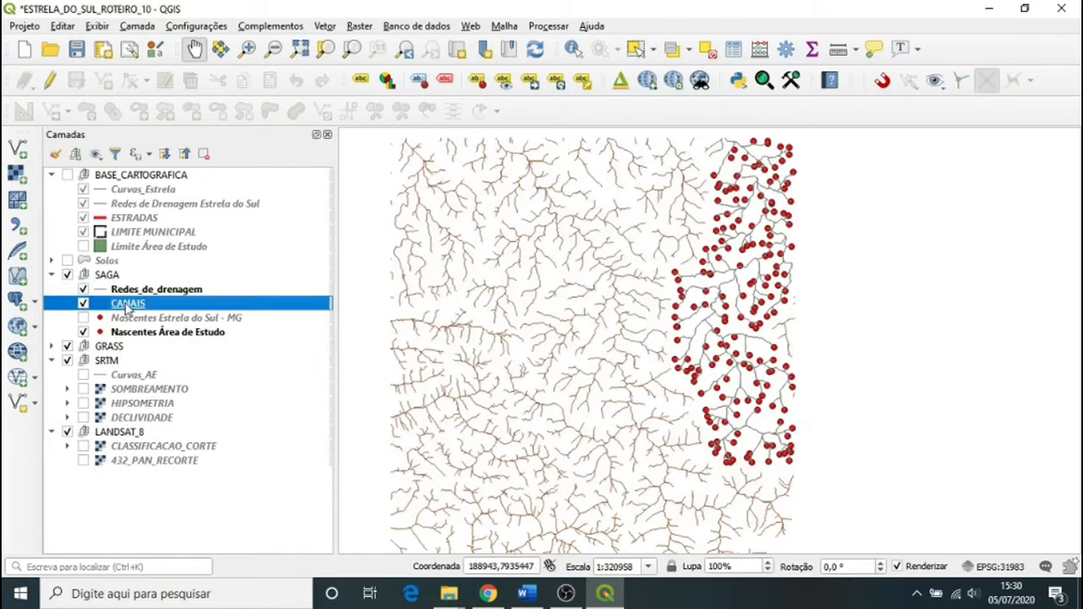
pyautogui.rightClick(132, 309)
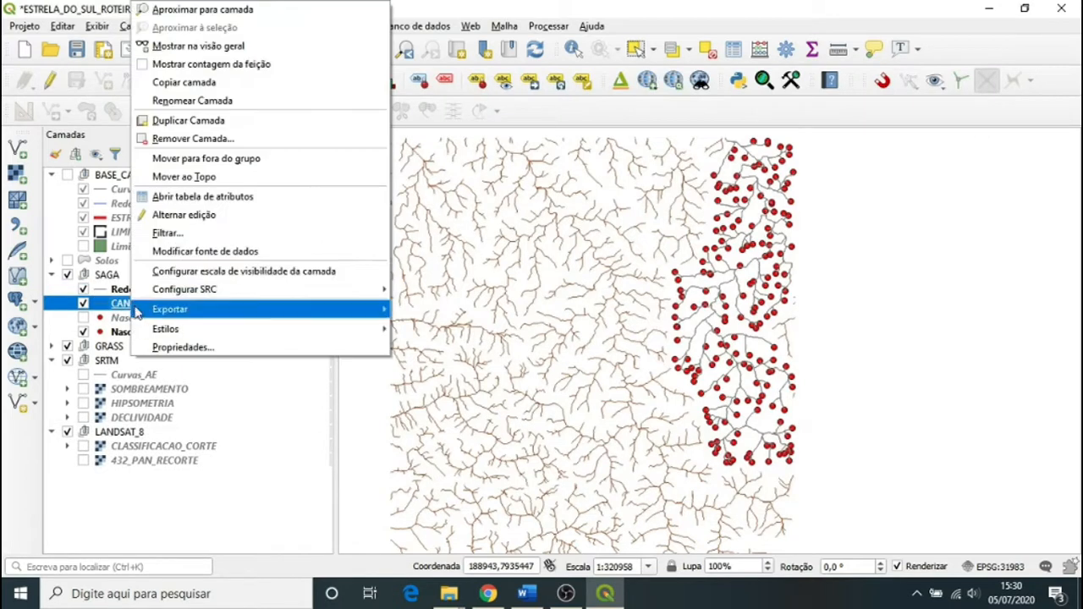
pyautogui.click(197, 142)
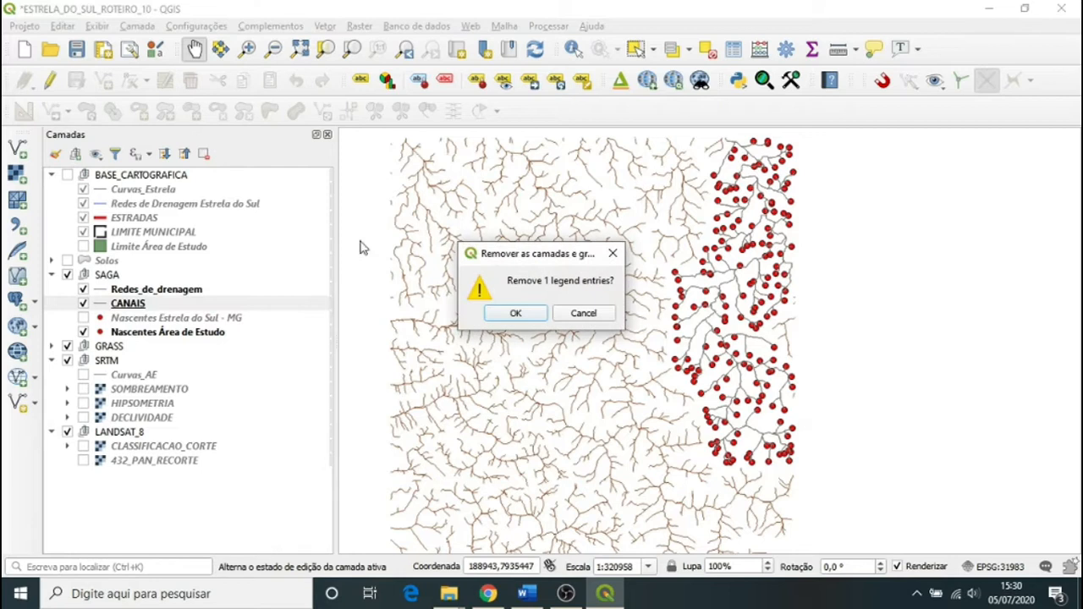
pyautogui.click(510, 314)
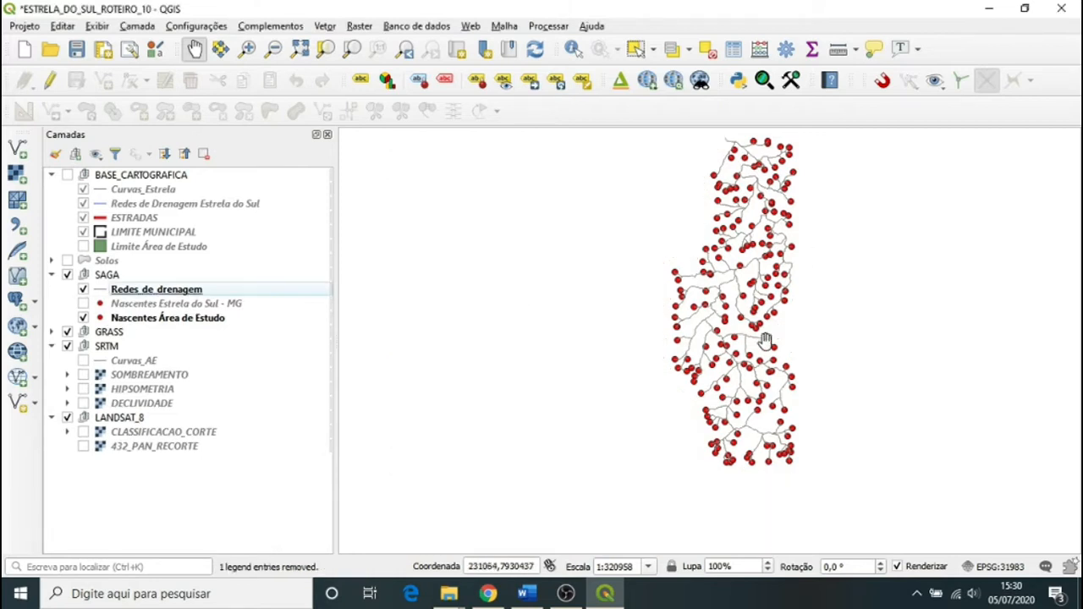
# Change the Simple Line colour of the Redes_de_drenagem layer's symbol to a deep blue and apply the style
pyautogui.scroll(2, 765, 341)
pyautogui.scroll(1, 638, 353)
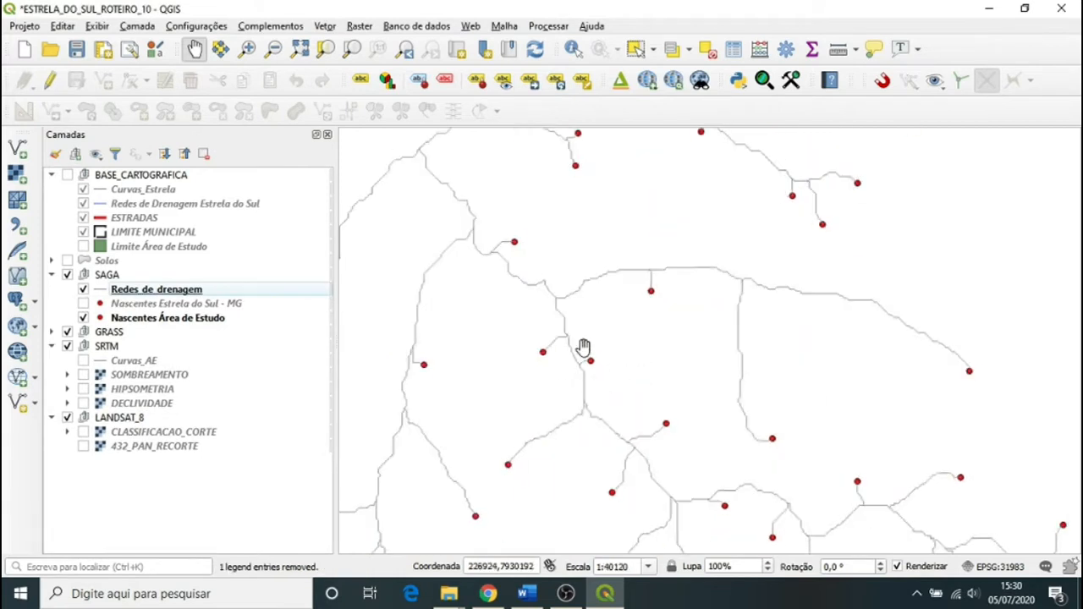
pyautogui.scroll(1, 601, 369)
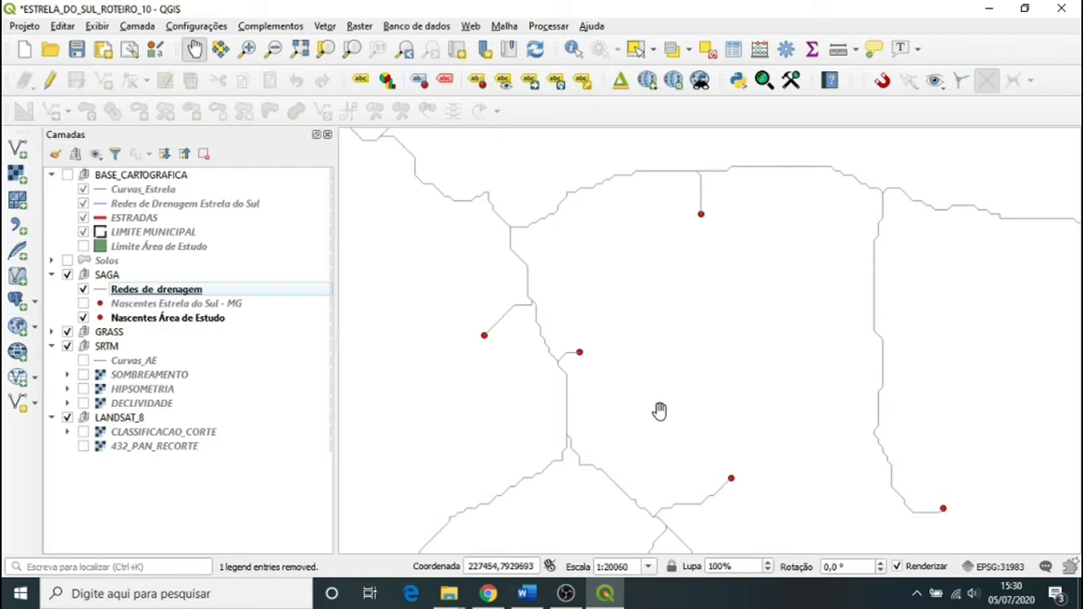
pyautogui.scroll(-2, 722, 372)
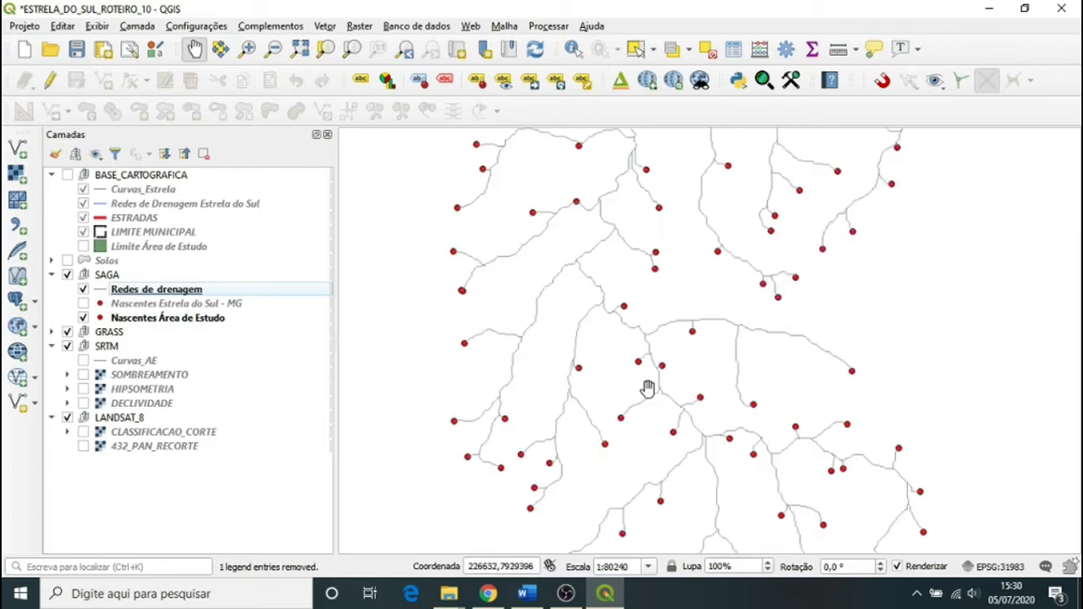
pyautogui.click(103, 291)
pyautogui.doubleClick(103, 292)
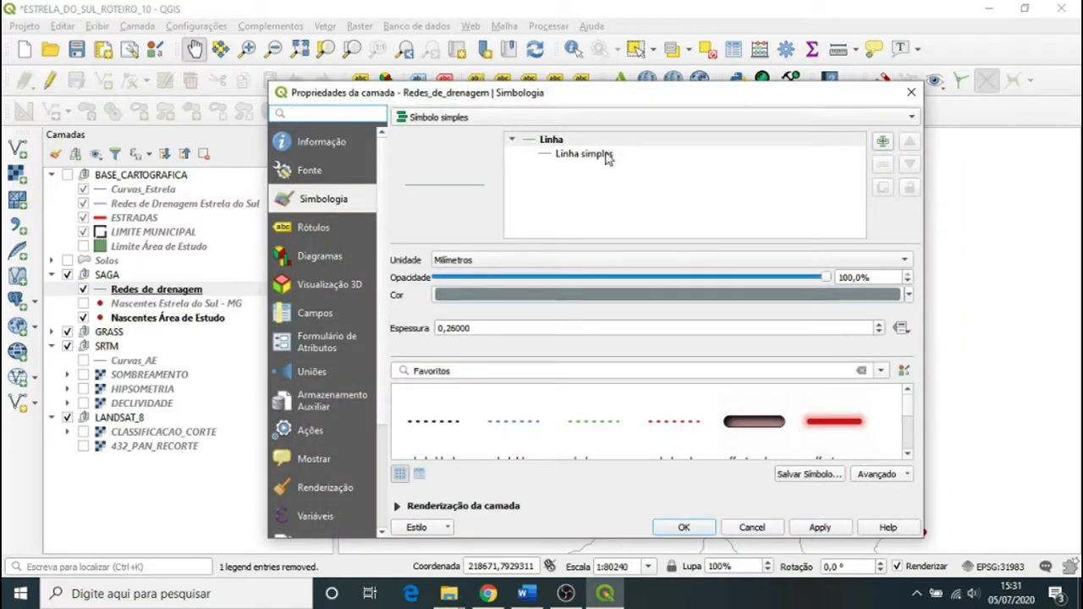
pyautogui.click(606, 156)
pyautogui.click(863, 290)
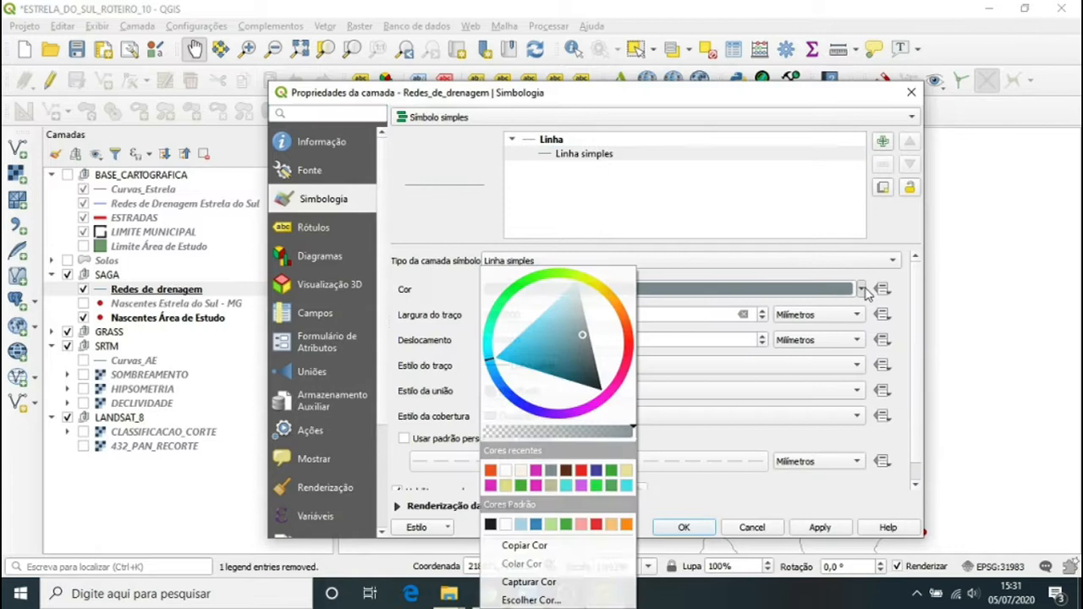
pyautogui.click(523, 408)
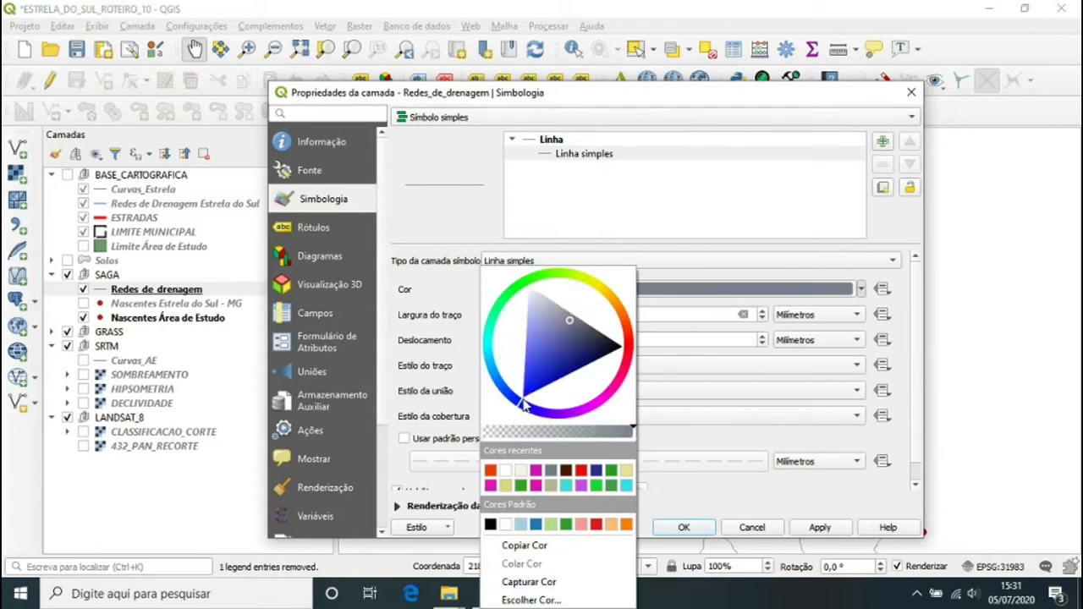
pyautogui.click(529, 392)
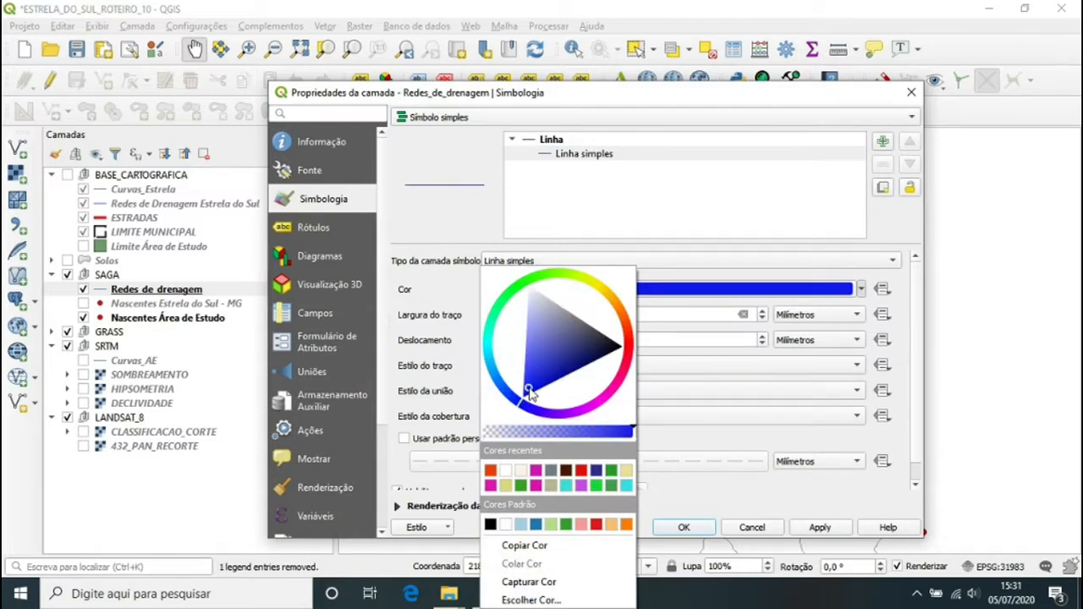
pyautogui.click(815, 528)
pyautogui.click(683, 527)
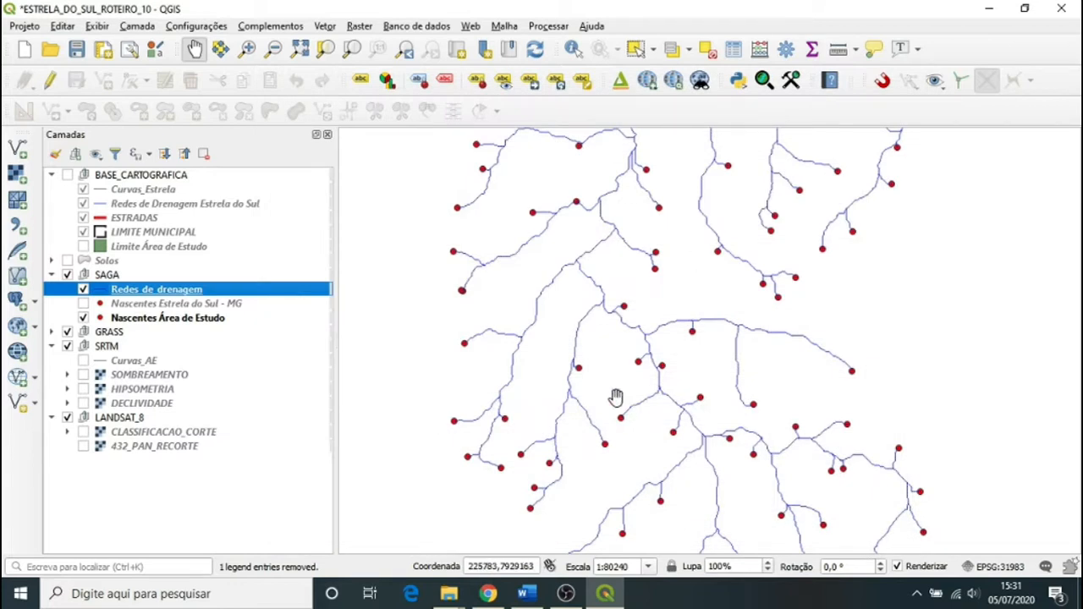
# Examine how the restyled drainage lines relate to the Nascentes Área de Estudo points at several scales across the study area
pyautogui.scroll(-1, 632, 355)
pyautogui.scroll(1, 633, 355)
pyautogui.scroll(1, 602, 362)
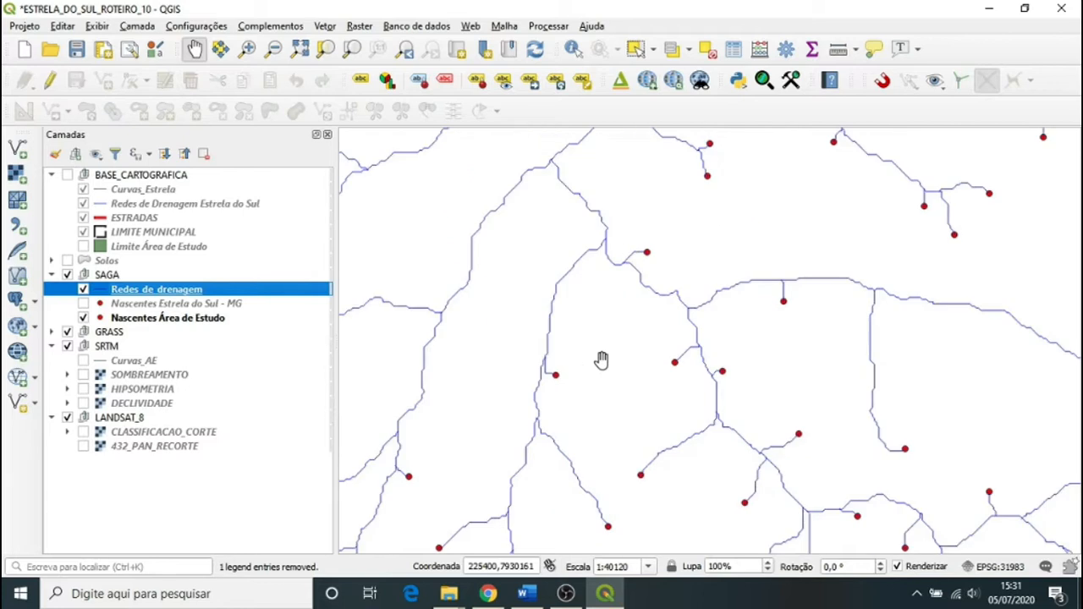
pyautogui.scroll(-3, 599, 361)
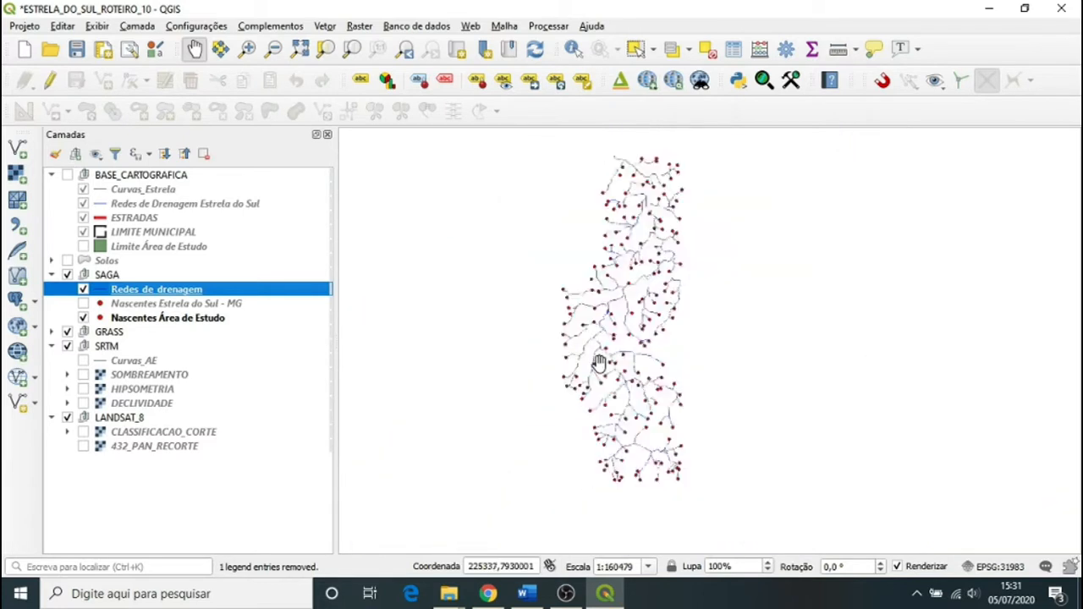
pyautogui.scroll(1, 598, 362)
pyautogui.scroll(-1, 602, 358)
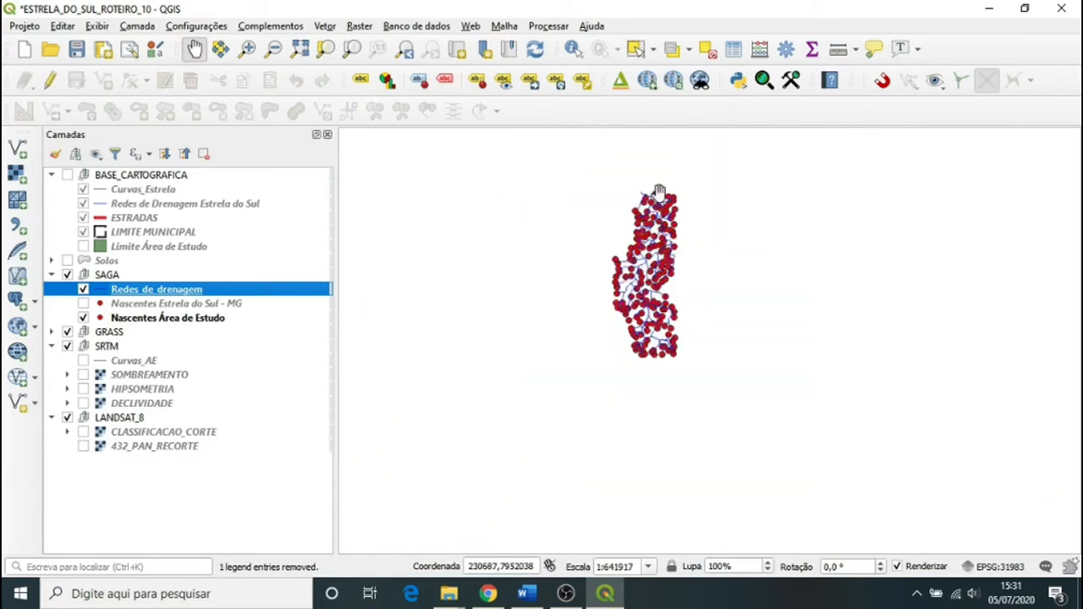
pyautogui.scroll(1, 658, 189)
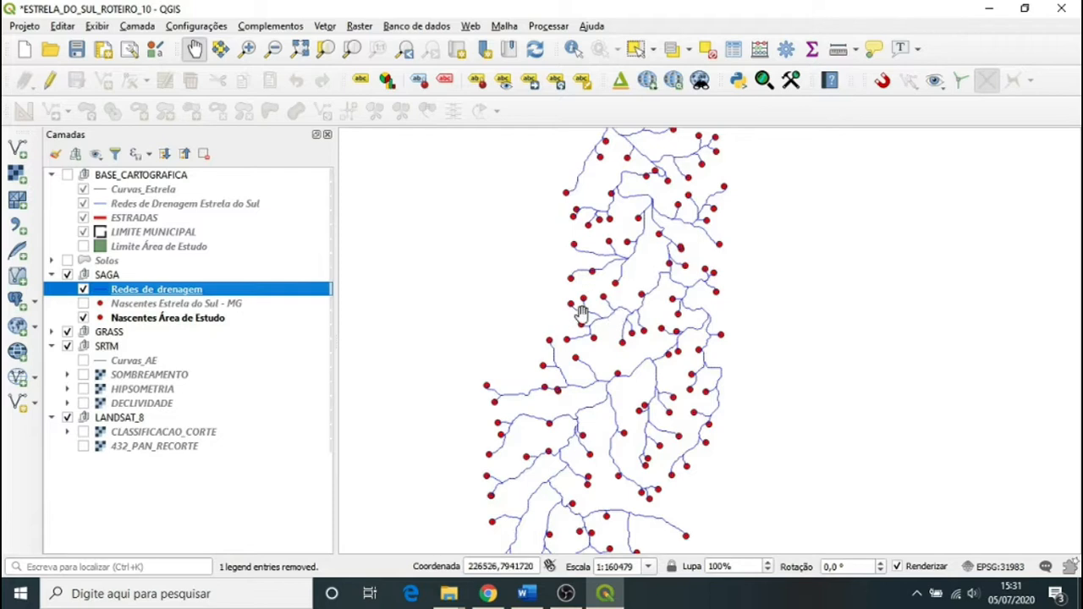
pyautogui.scroll(1, 574, 323)
pyautogui.scroll(1, 574, 323)
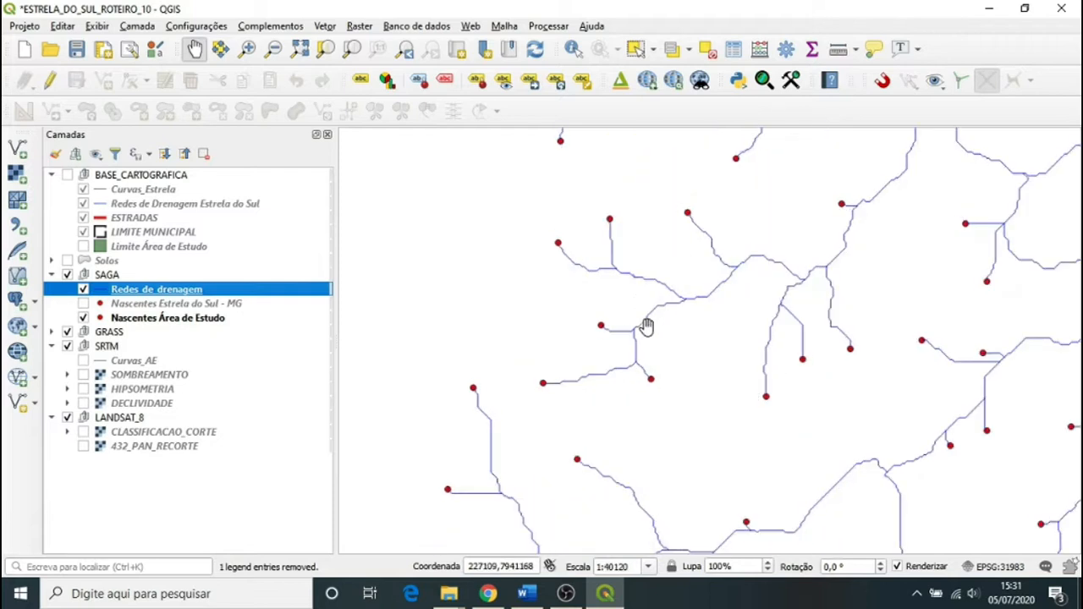
pyautogui.scroll(1, 645, 326)
pyautogui.scroll(-2, 725, 297)
pyautogui.scroll(-1, 713, 316)
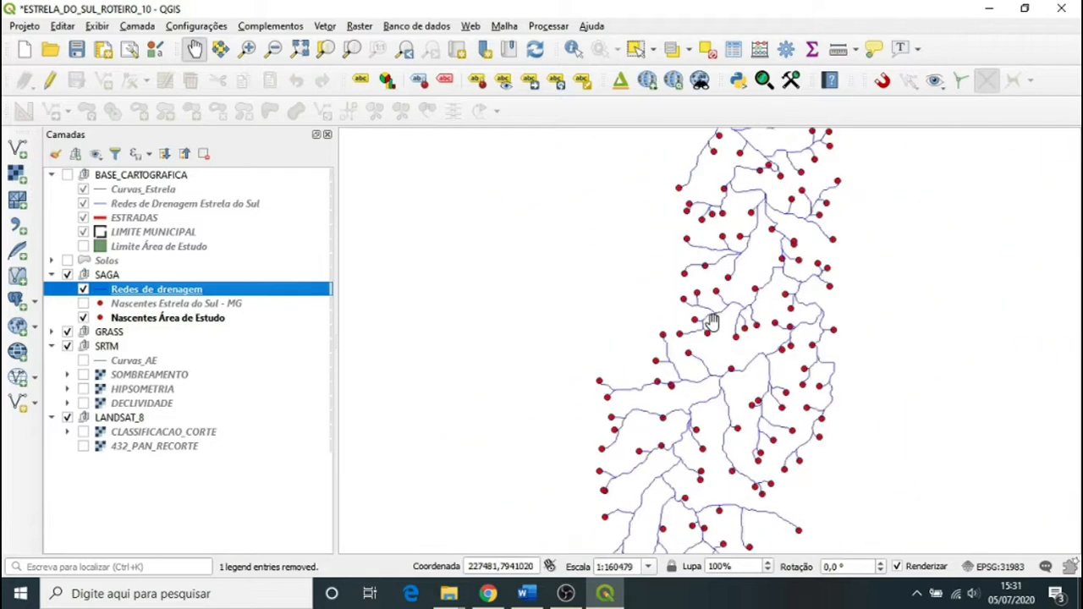
pyautogui.scroll(-1, 780, 412)
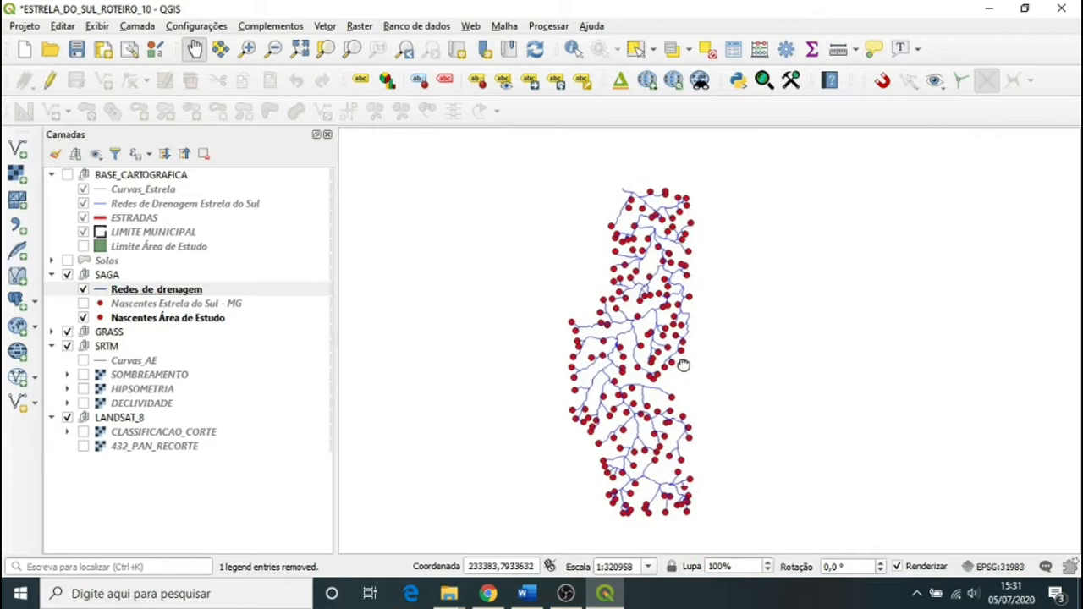
# Open the Buffer geoprocessing tool with Redes_de_drenagem as the input layer and set the distance to 100 metres
pyautogui.click(140, 295)
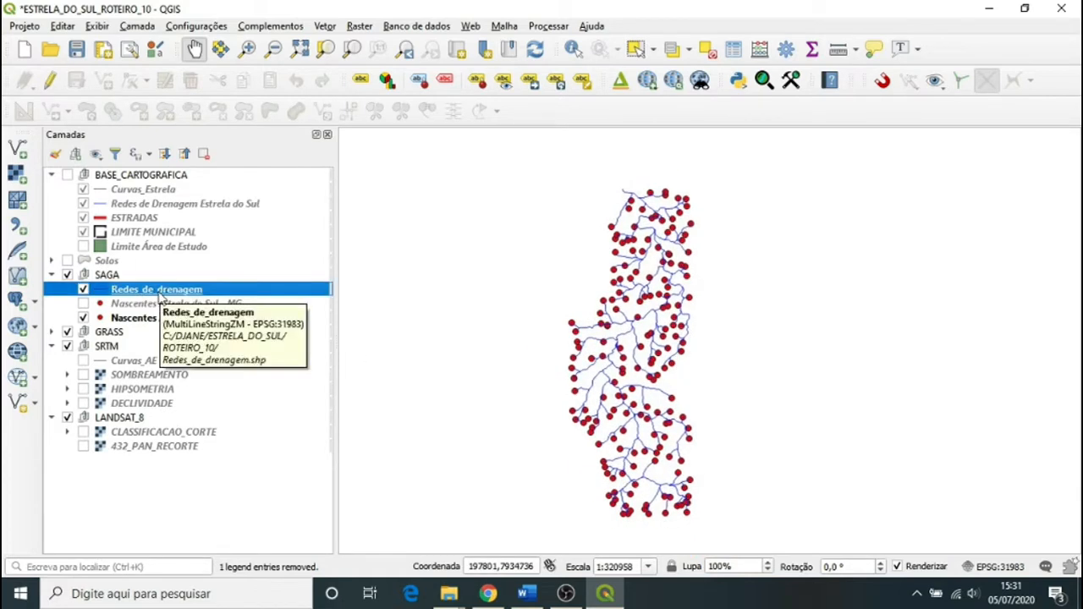
pyautogui.click(324, 26)
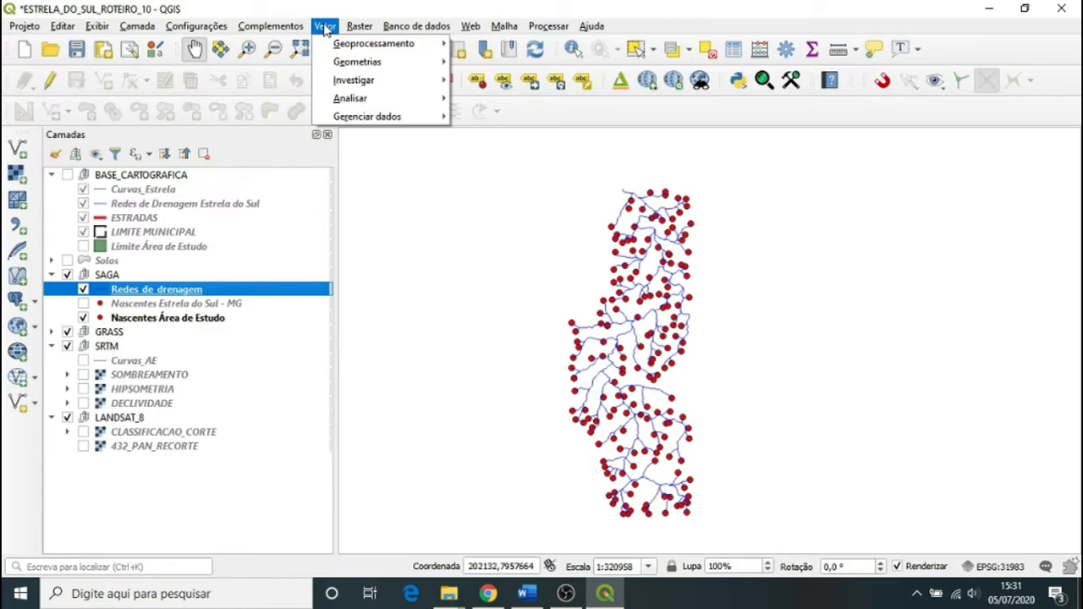
pyautogui.moveTo(338, 49)
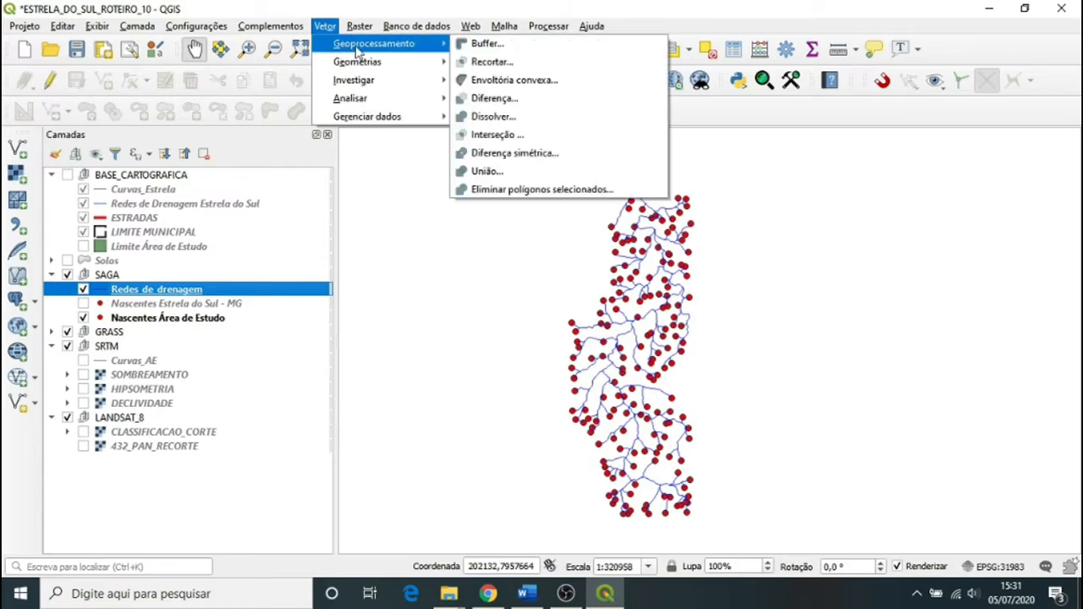
pyautogui.click(485, 47)
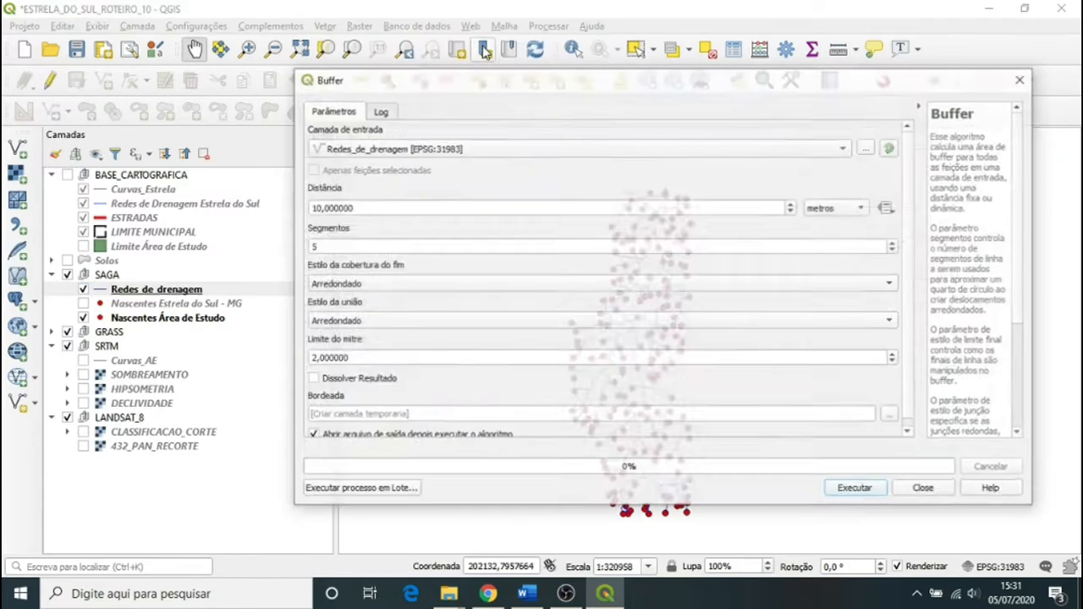
pyautogui.click(322, 210)
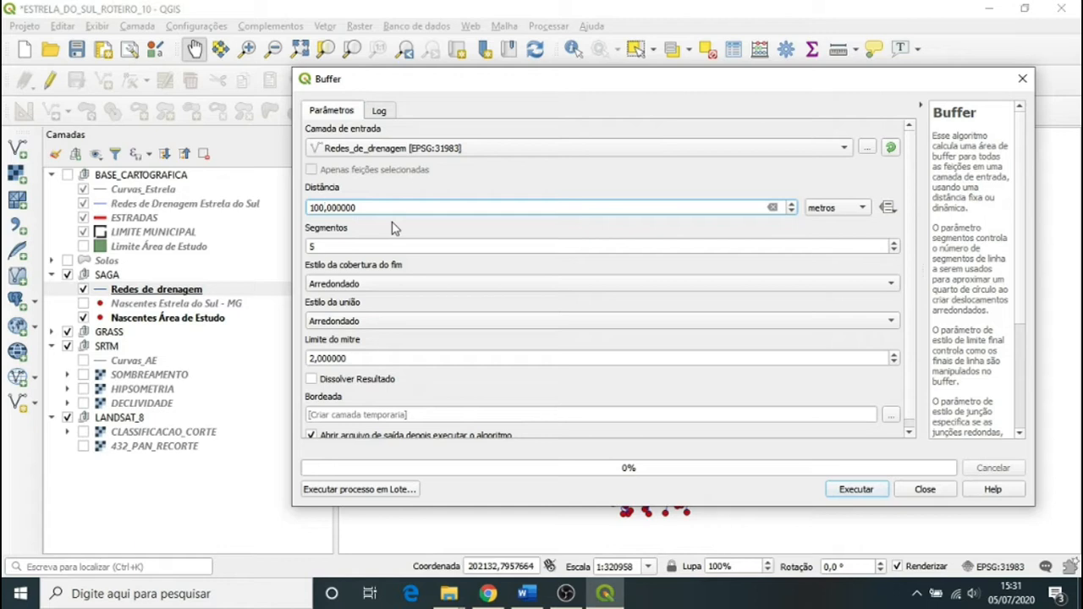
# Switch to Chrome, review the Cartilha do Código Florestal page's APP widths for watercourses and springs, and return to the Buffer tool in QGIS
pyautogui.click(489, 593)
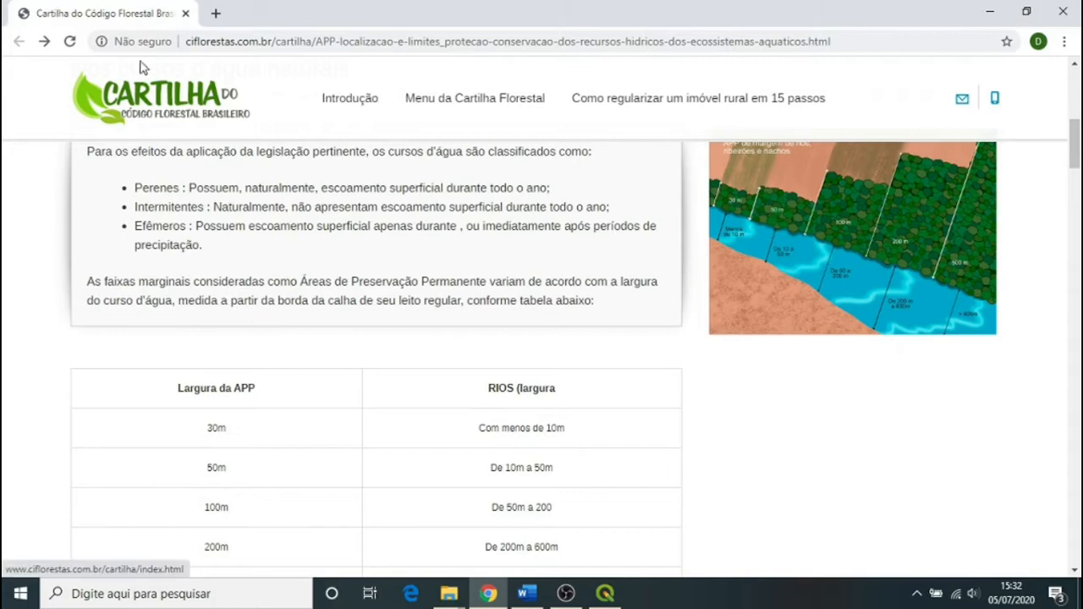
pyautogui.scroll(-4, 623, 430)
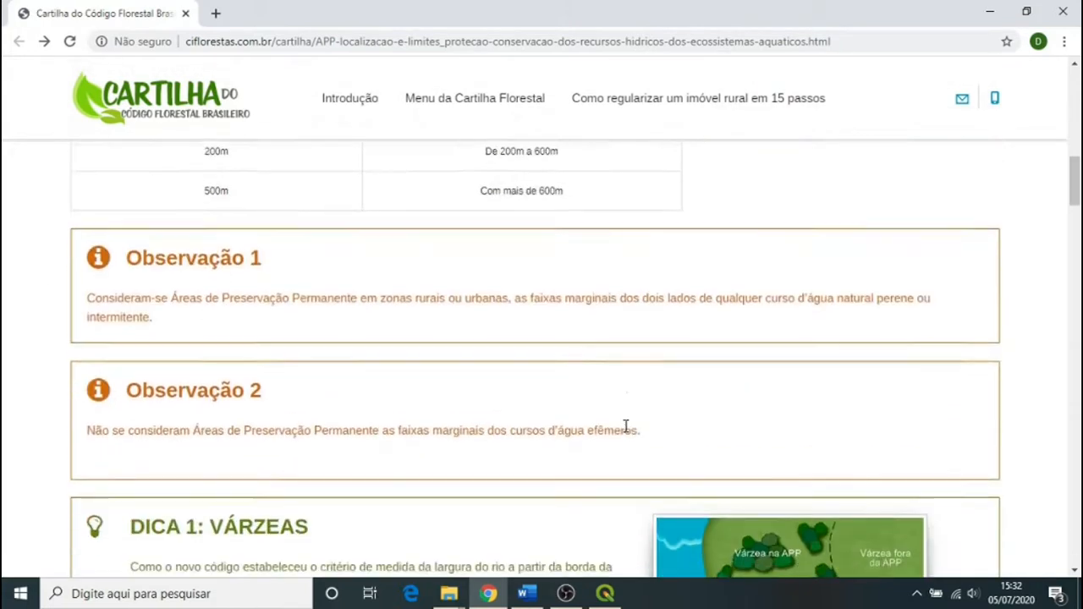
pyautogui.scroll(4, 624, 430)
pyautogui.scroll(-1, 369, 449)
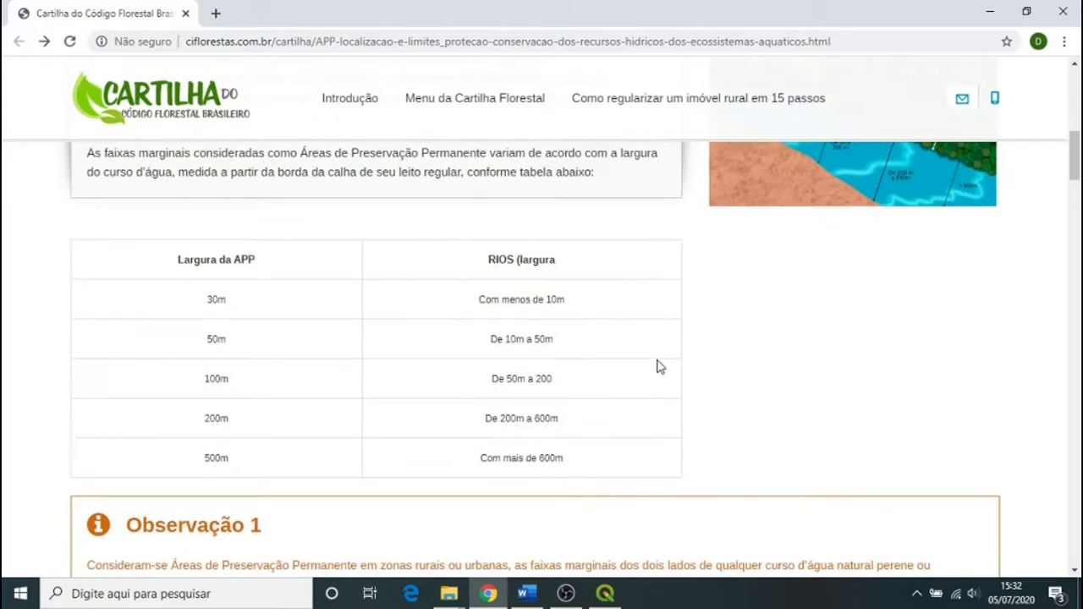
pyautogui.scroll(-3, 657, 367)
pyautogui.scroll(-6, 660, 367)
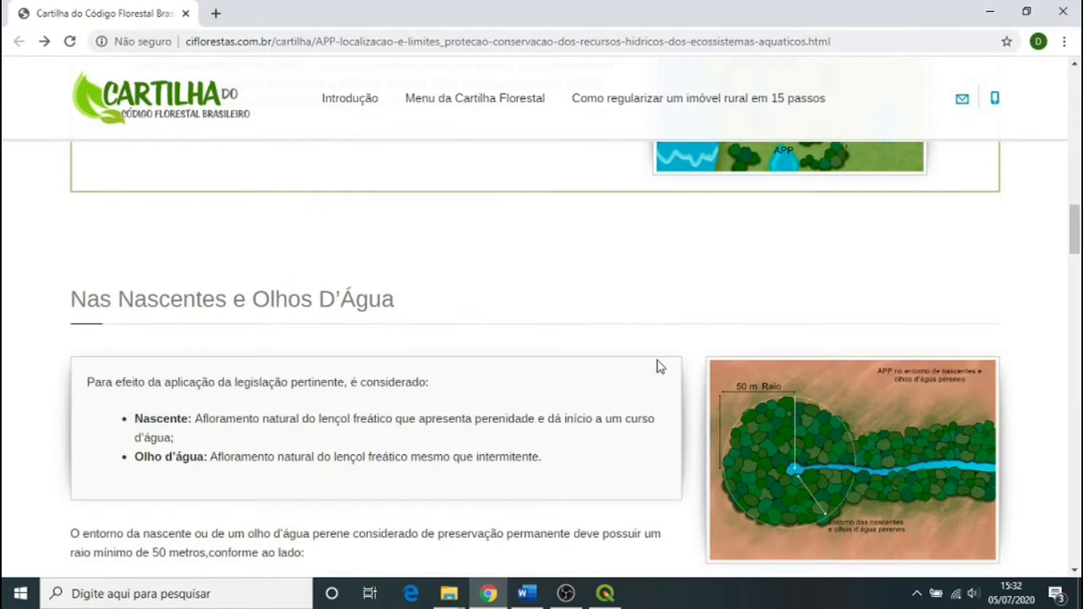
pyautogui.scroll(-1, 665, 374)
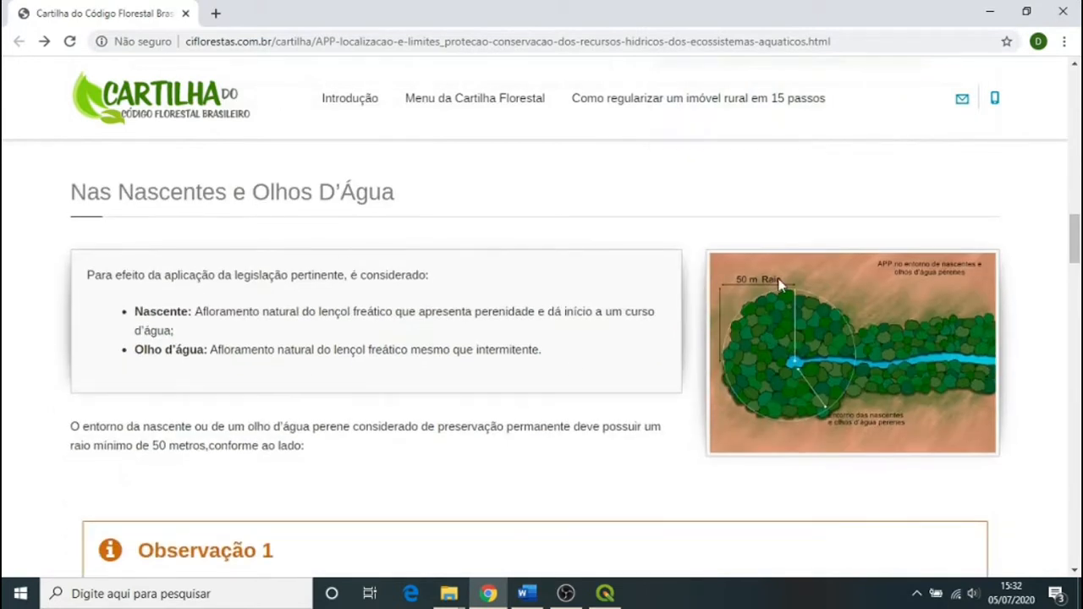
pyautogui.scroll(-2, 765, 428)
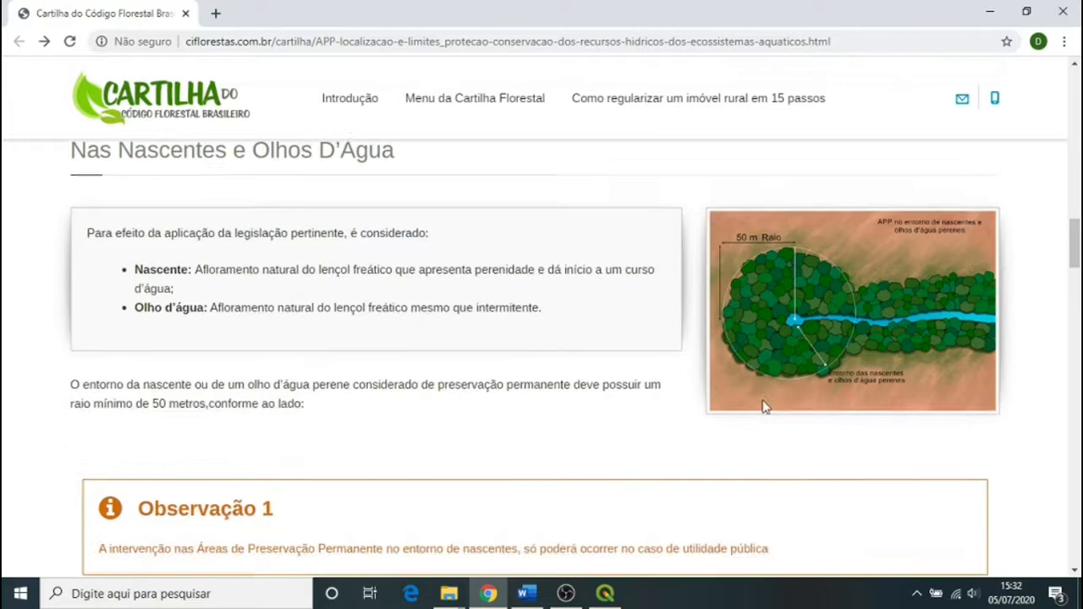
pyautogui.scroll(3, 795, 254)
pyautogui.scroll(5, 804, 258)
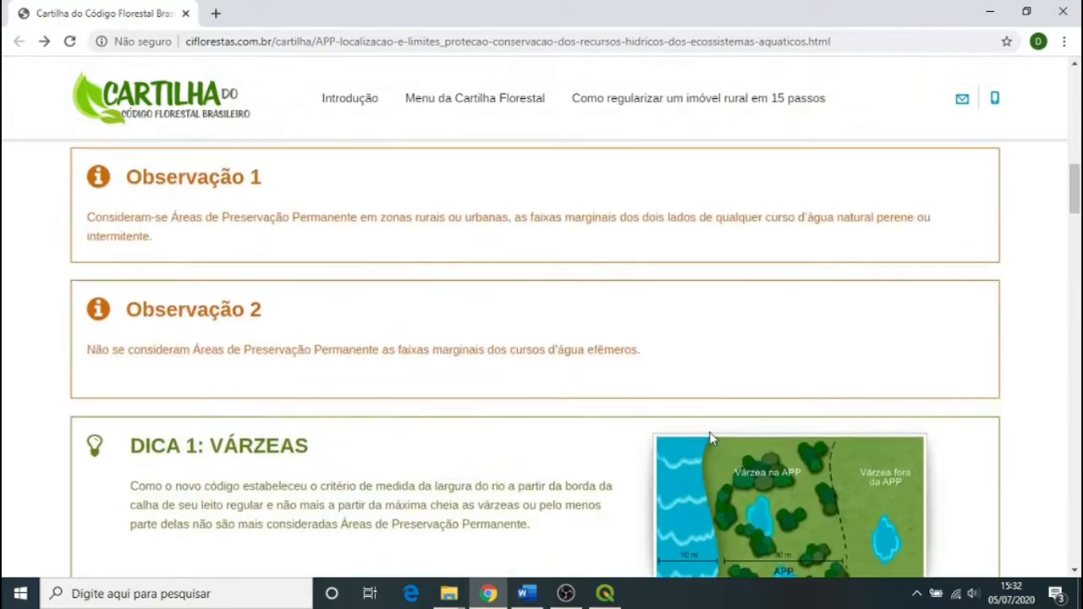
pyautogui.scroll(4, 710, 437)
pyautogui.scroll(1, 569, 388)
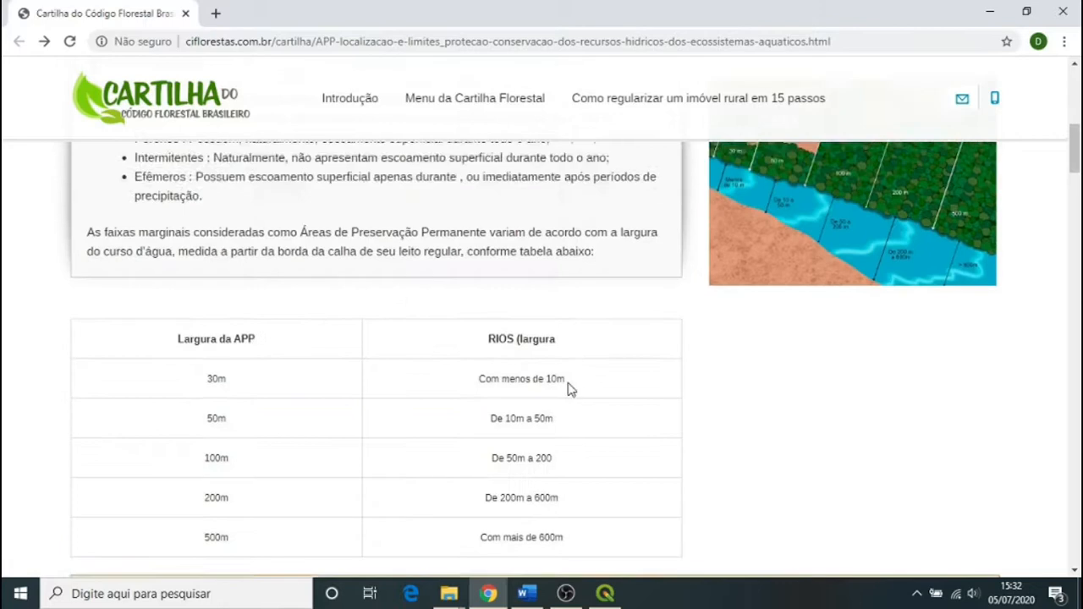
pyautogui.scroll(3, 570, 388)
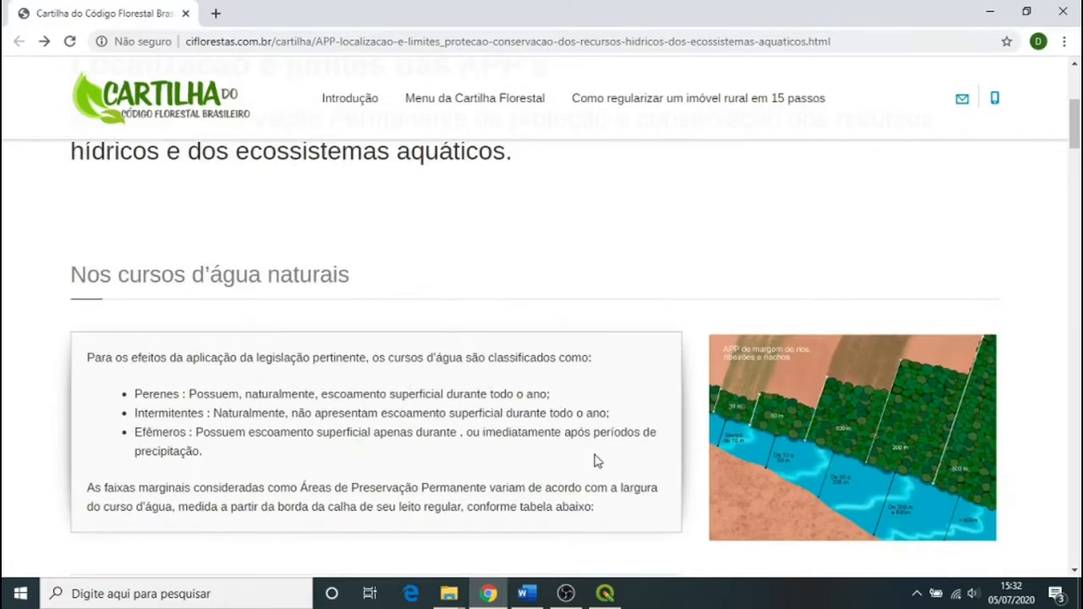
pyautogui.click(603, 590)
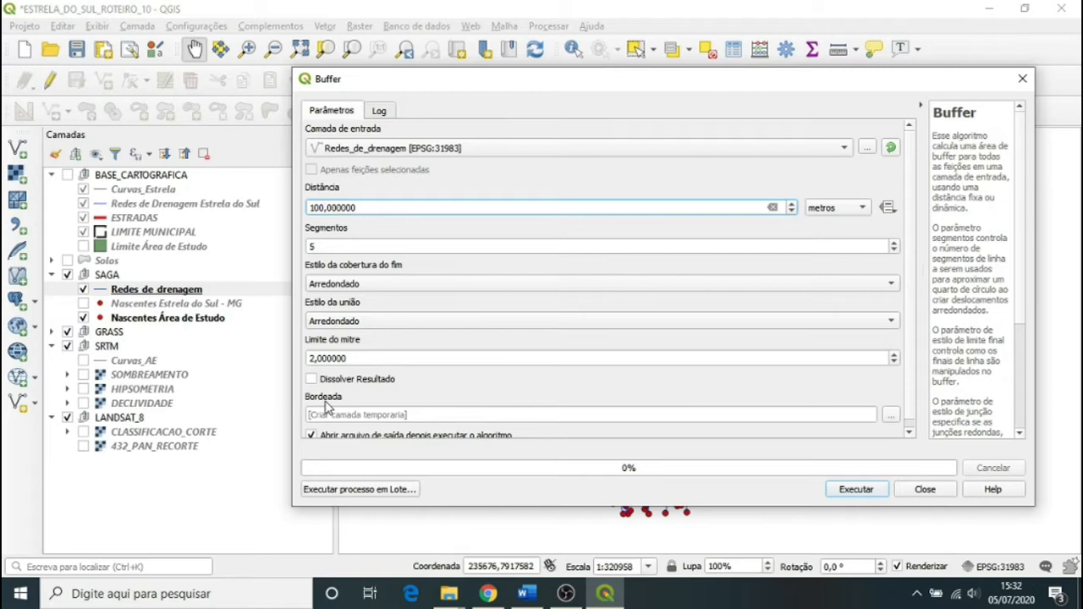
# Save the buffer output as the shapefile APP_RIOS in the ROTEIRO_10 folder, run the buffer and close the tool
pyautogui.click(890, 419)
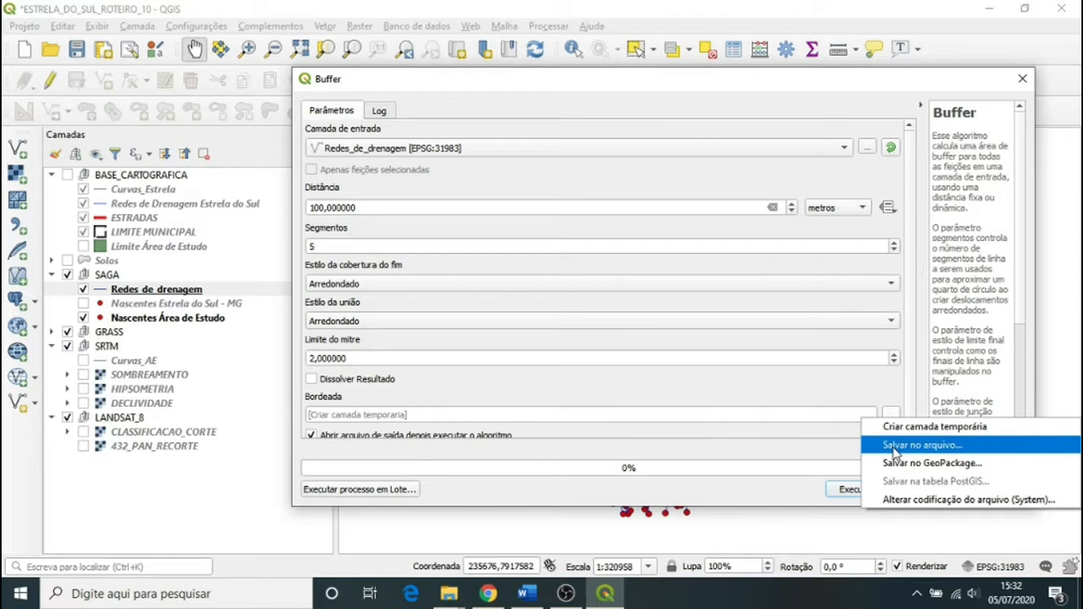
pyautogui.click(893, 446)
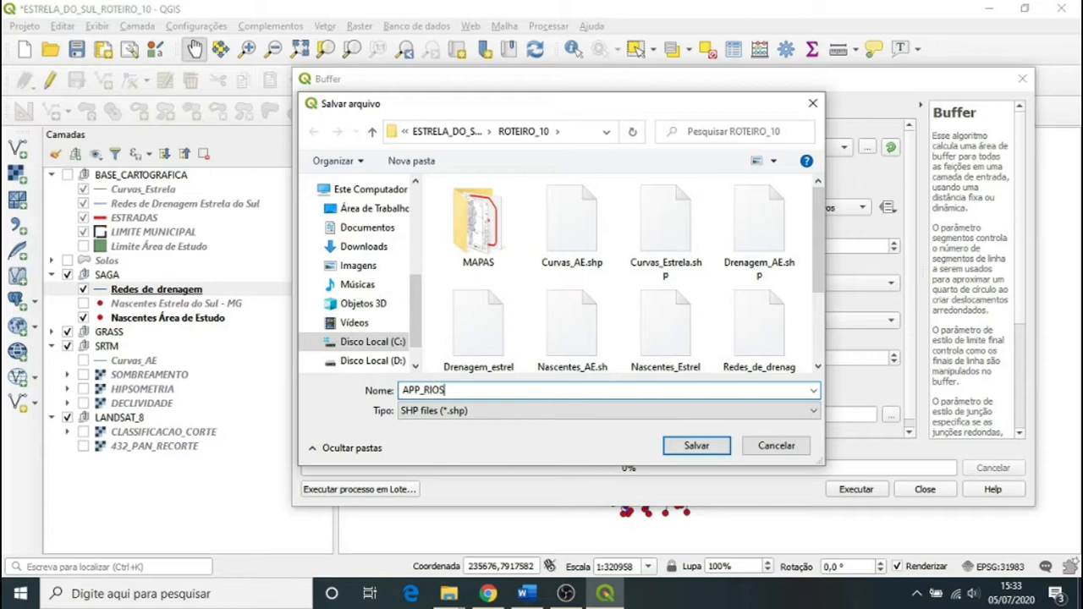
pyautogui.click(696, 446)
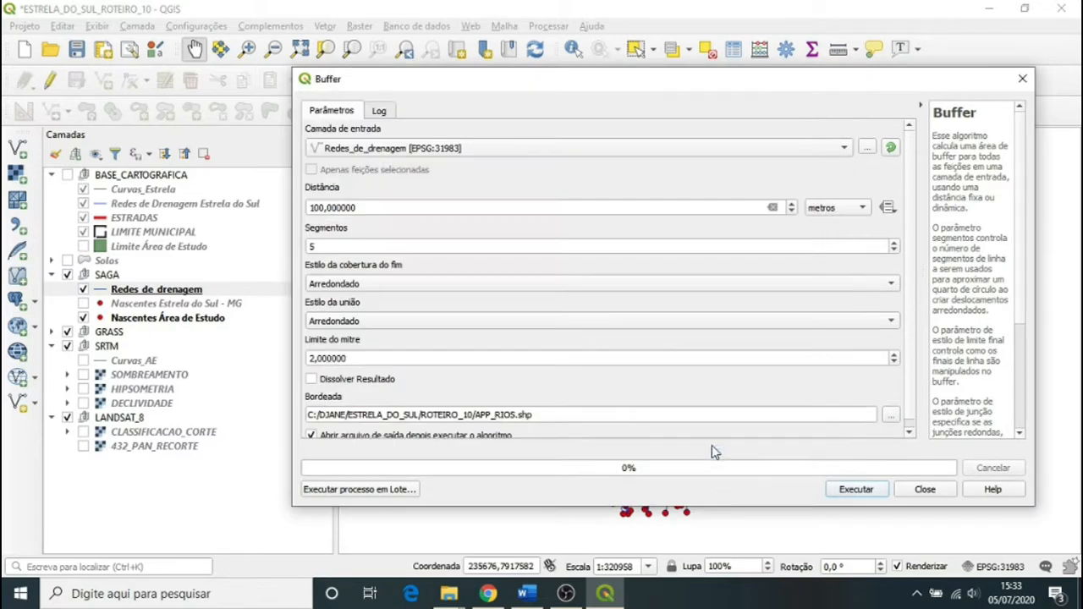
pyautogui.click(848, 492)
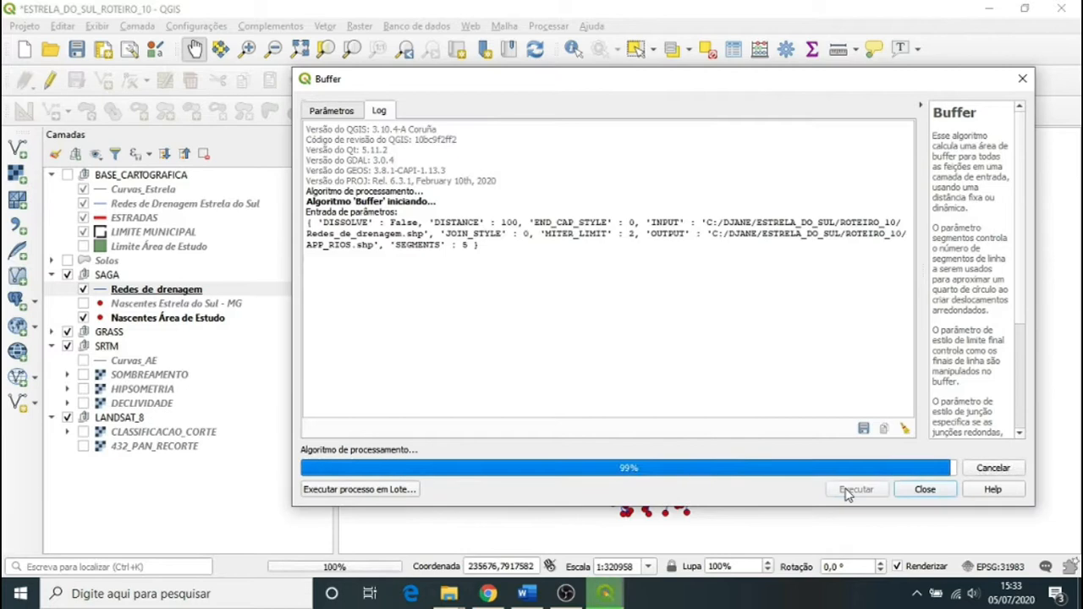
pyautogui.click(920, 490)
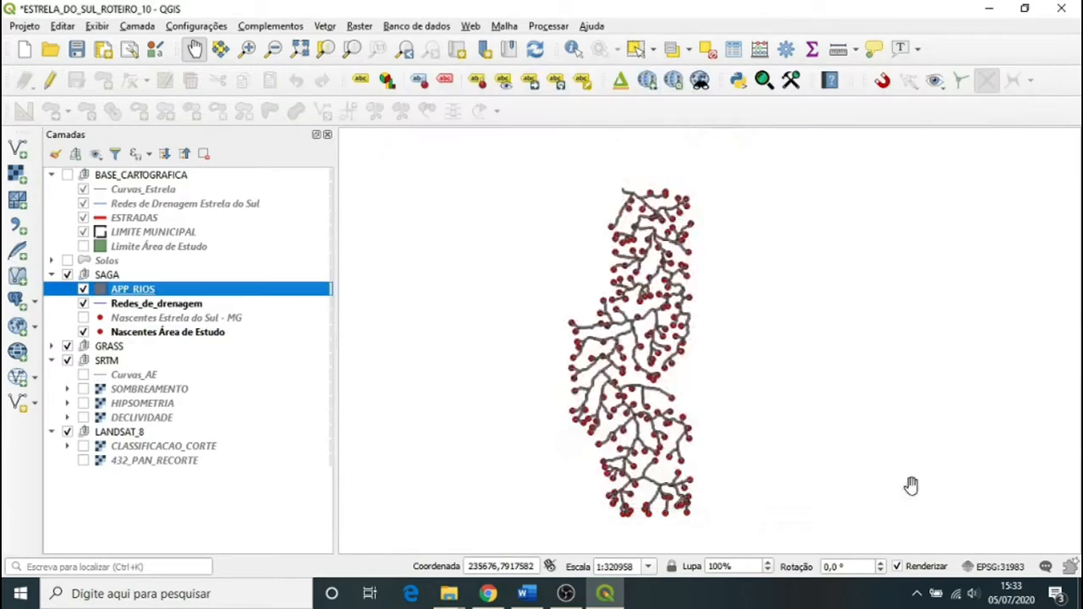
# Examine the APP_RIOS buffer polygons along the drainage network at several scales across the study area
pyautogui.scroll(4, 597, 338)
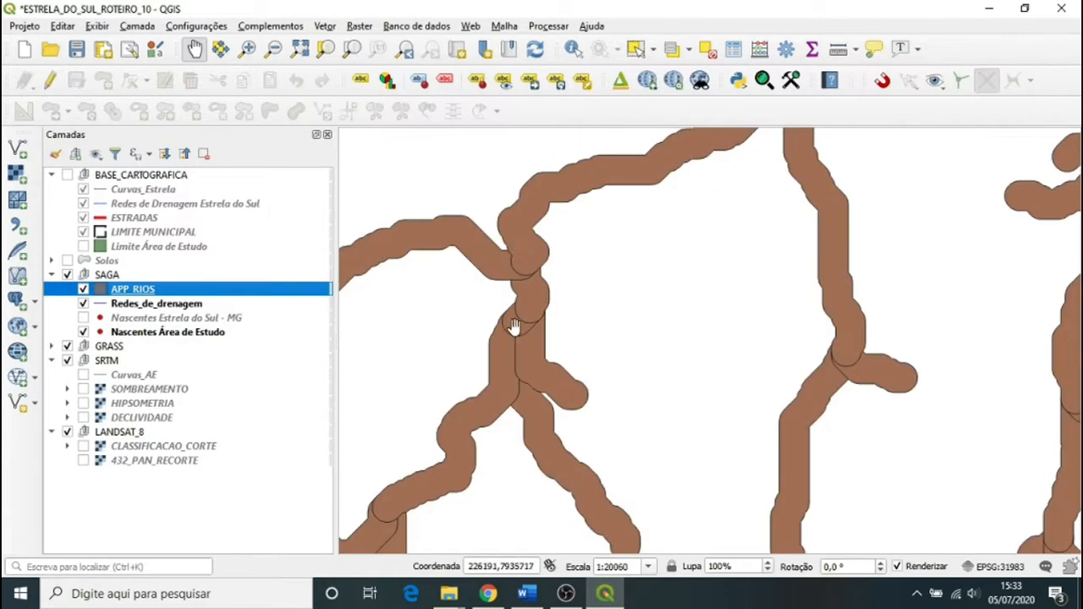
pyautogui.scroll(-1, 517, 319)
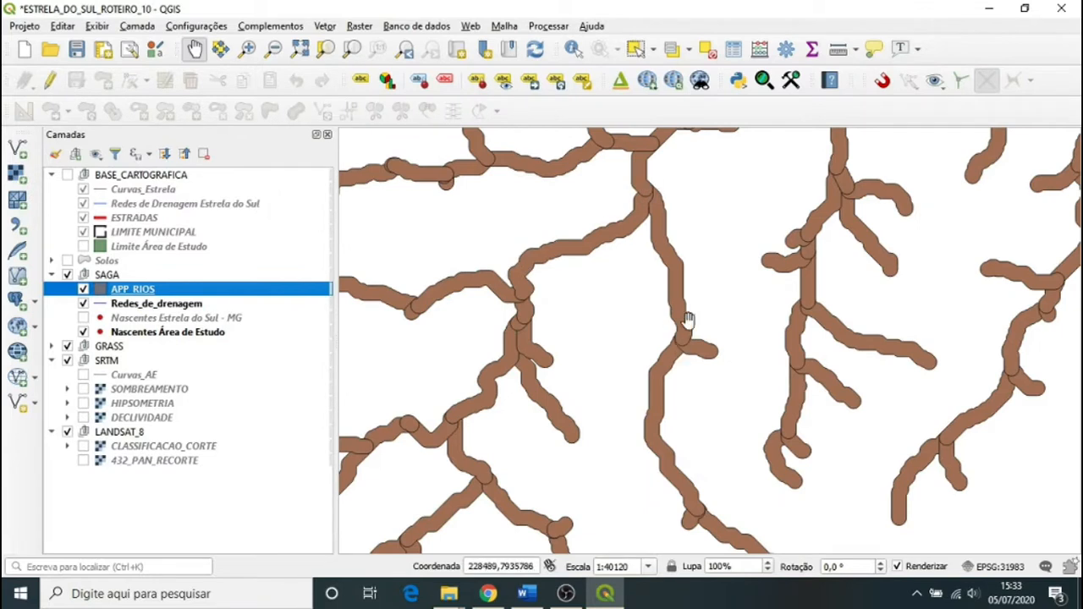
pyautogui.scroll(-1, 684, 352)
pyautogui.scroll(-1, 685, 354)
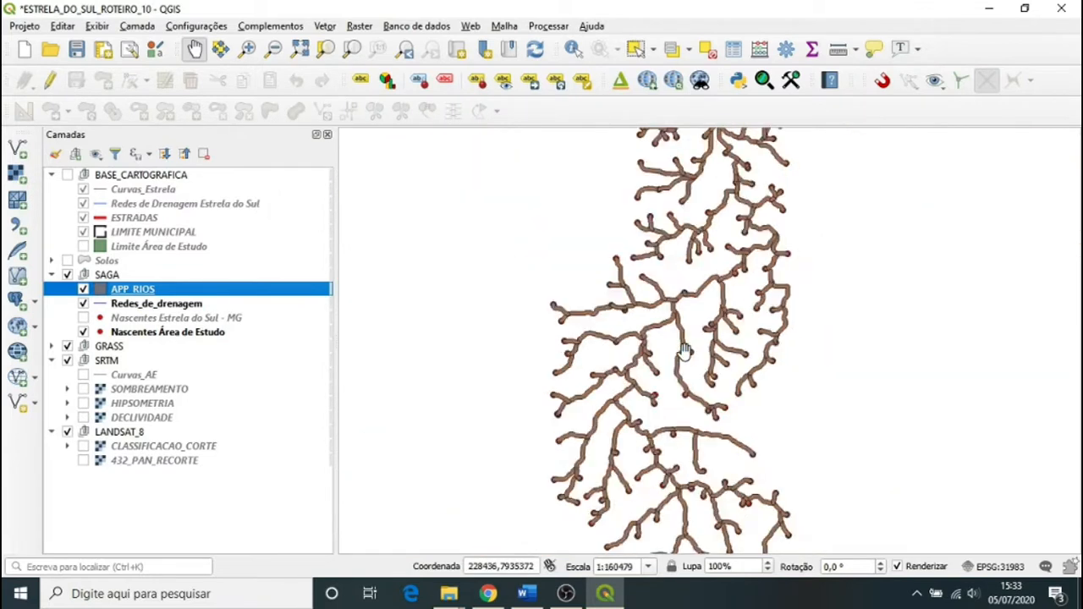
pyautogui.scroll(3, 676, 415)
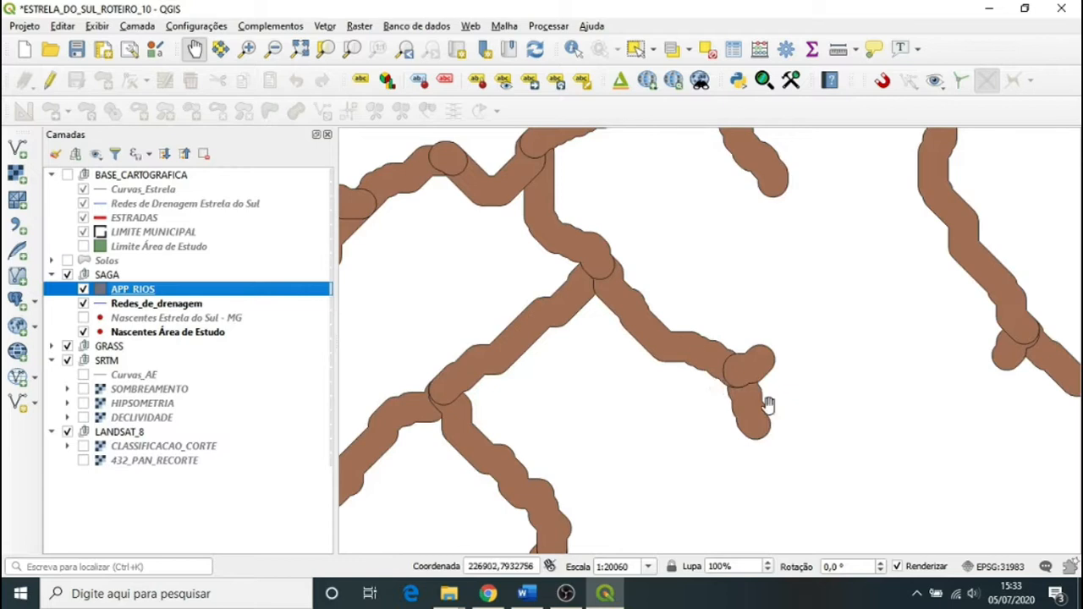
pyautogui.scroll(-3, 725, 406)
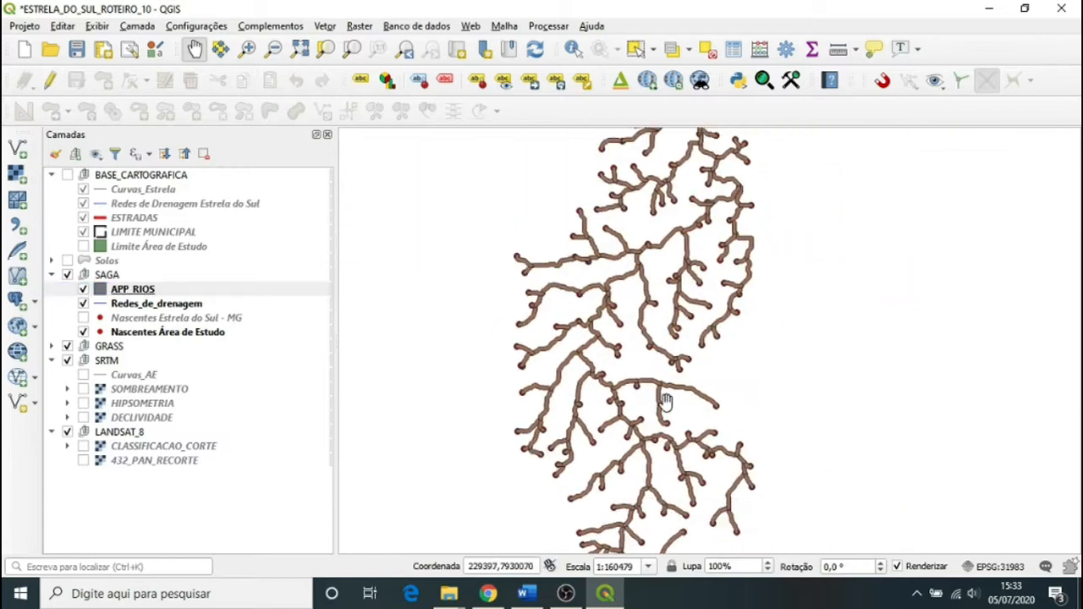
pyautogui.scroll(-1, 666, 401)
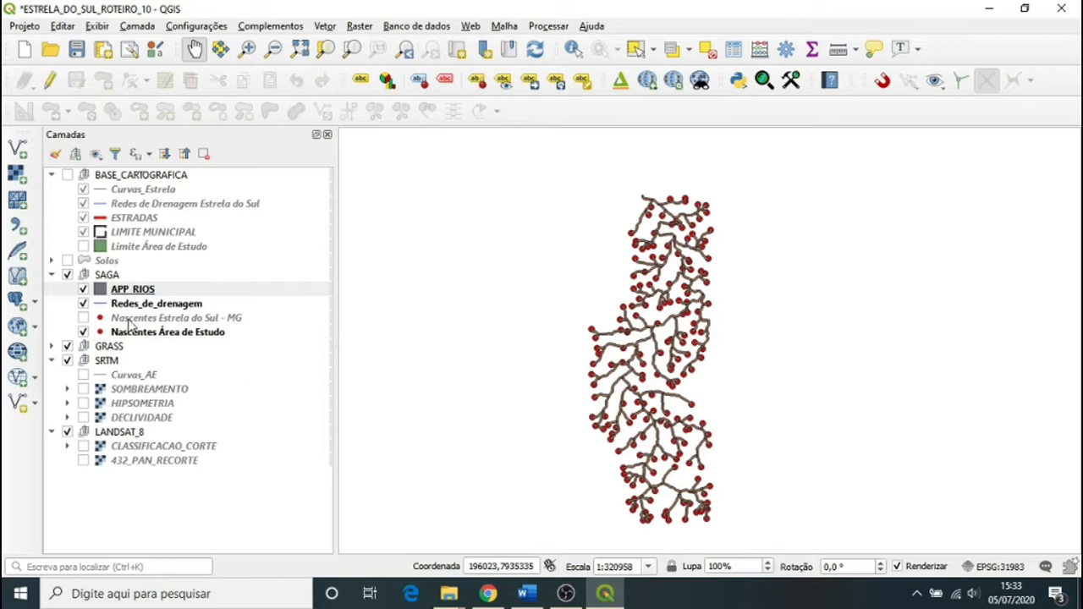
# Open the Buffer geoprocessing tool with Nascentes Área de Estudo as the input layer and set the distance to 100 metres
pyautogui.click(112, 335)
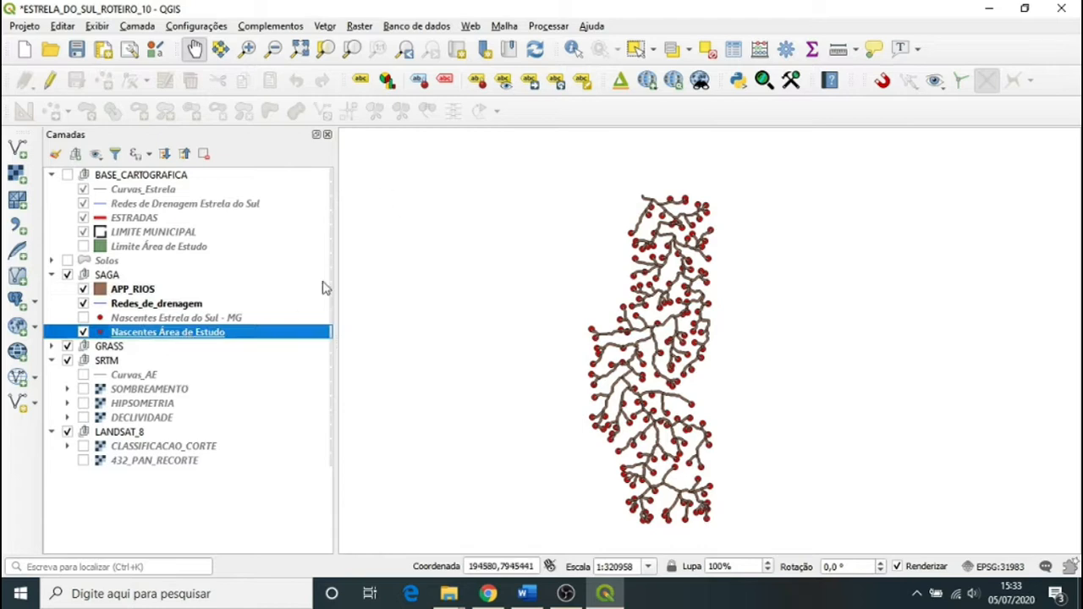
pyautogui.click(325, 25)
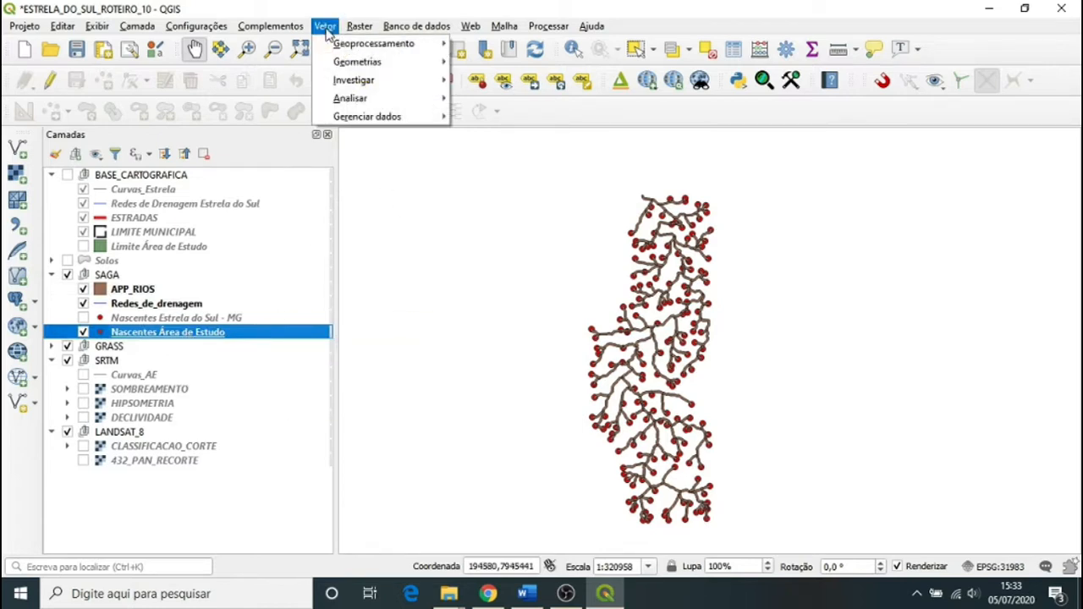
pyautogui.moveTo(398, 44)
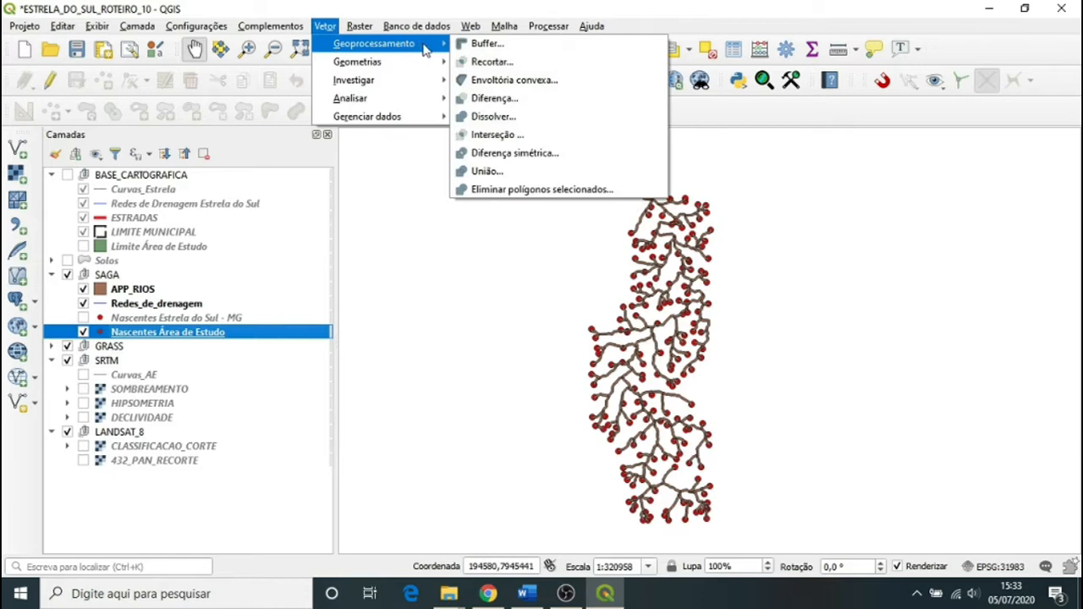
pyautogui.click(484, 44)
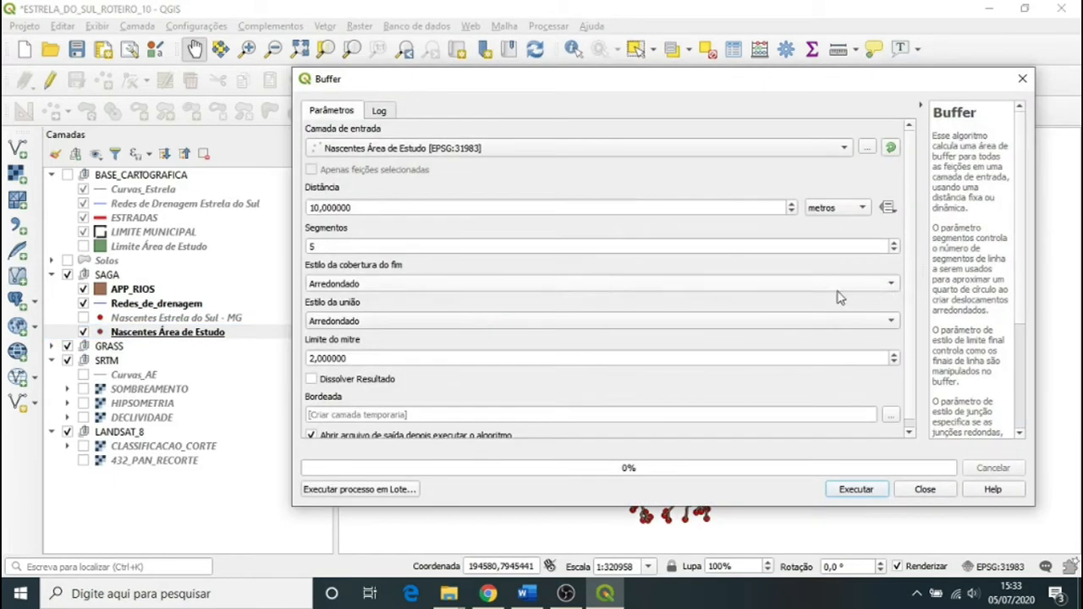
pyautogui.click(319, 211)
pyautogui.write('0')
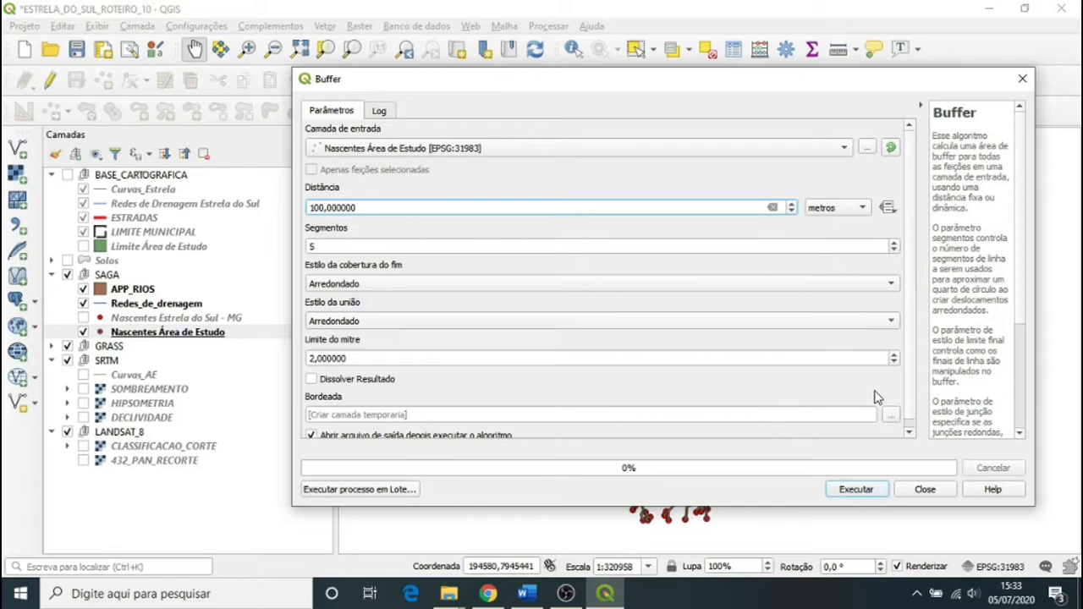
# Save the buffer output as the shapefile APP_NAS in the ROTEIRO_10 folder, run the buffer and close the tool
pyautogui.scroll(-1, 909, 402)
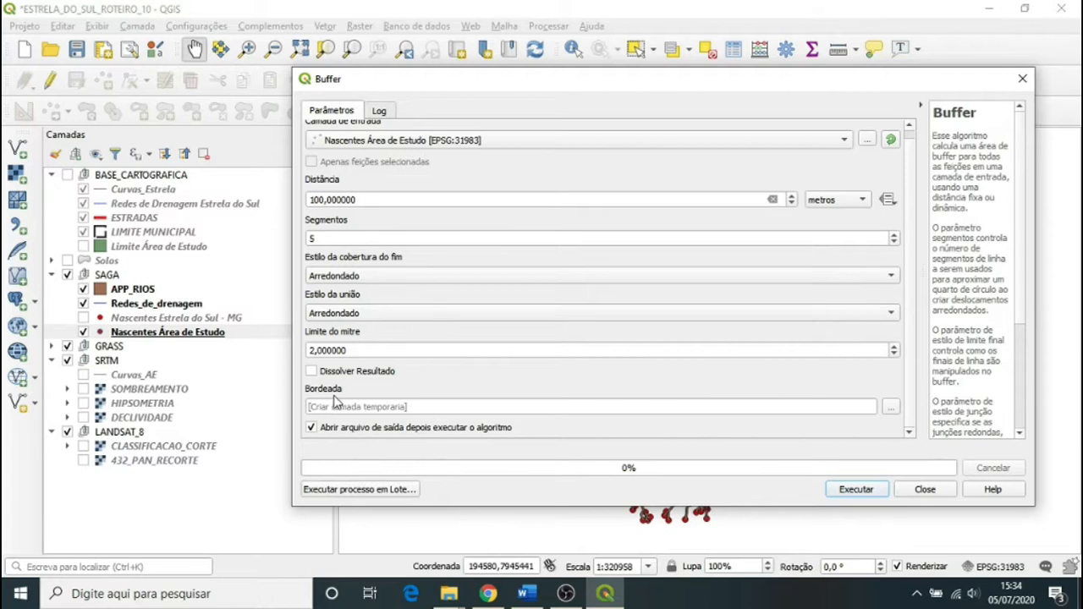
pyautogui.click(890, 408)
pyautogui.click(899, 437)
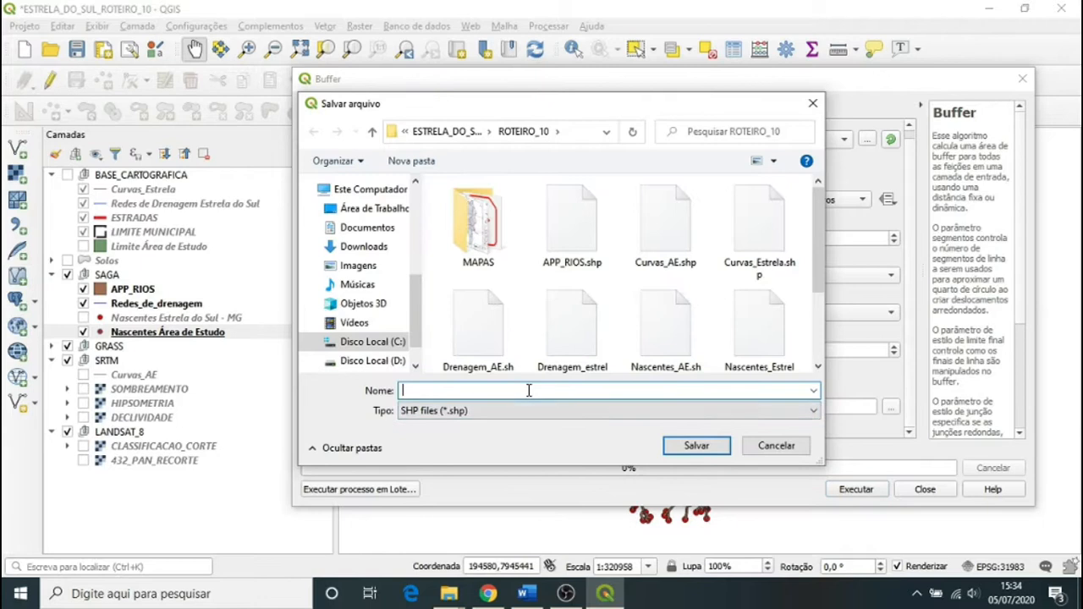
pyautogui.write('APP')
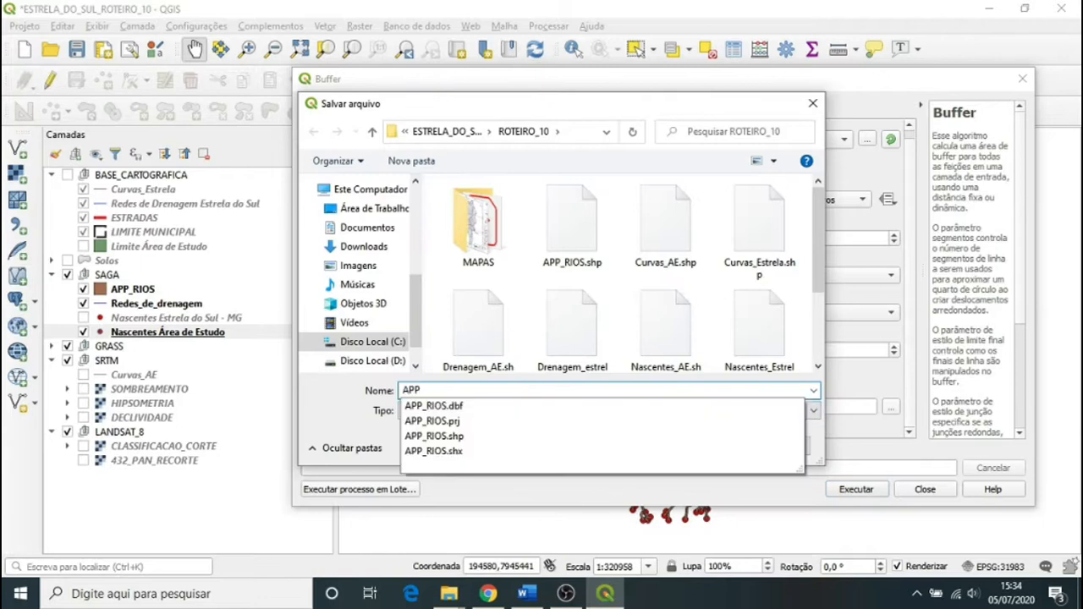
pyautogui.write('_NAS')
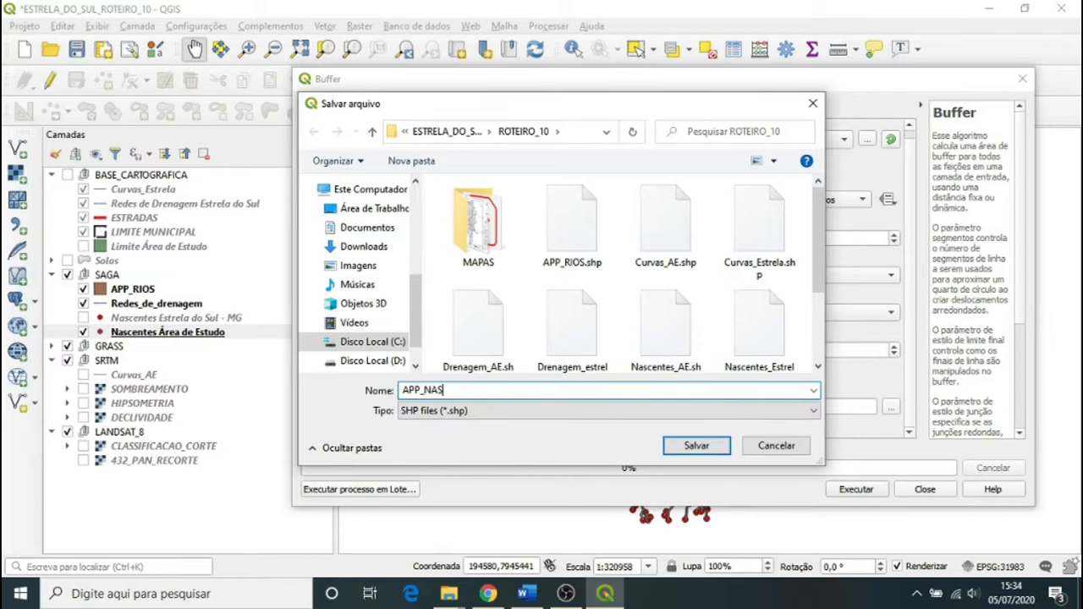
pyautogui.click(695, 447)
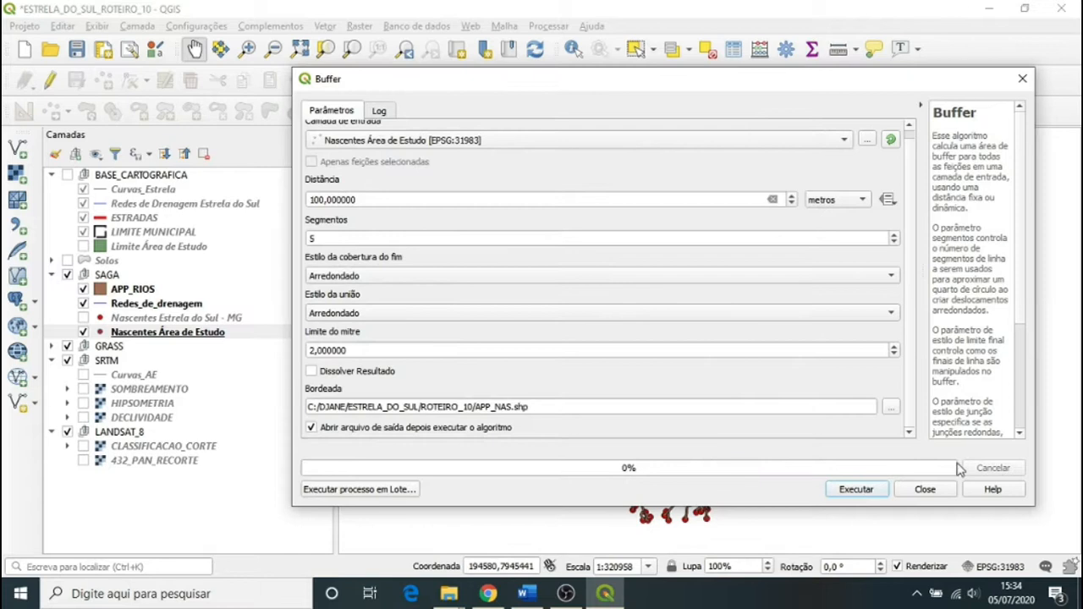
pyautogui.click(854, 490)
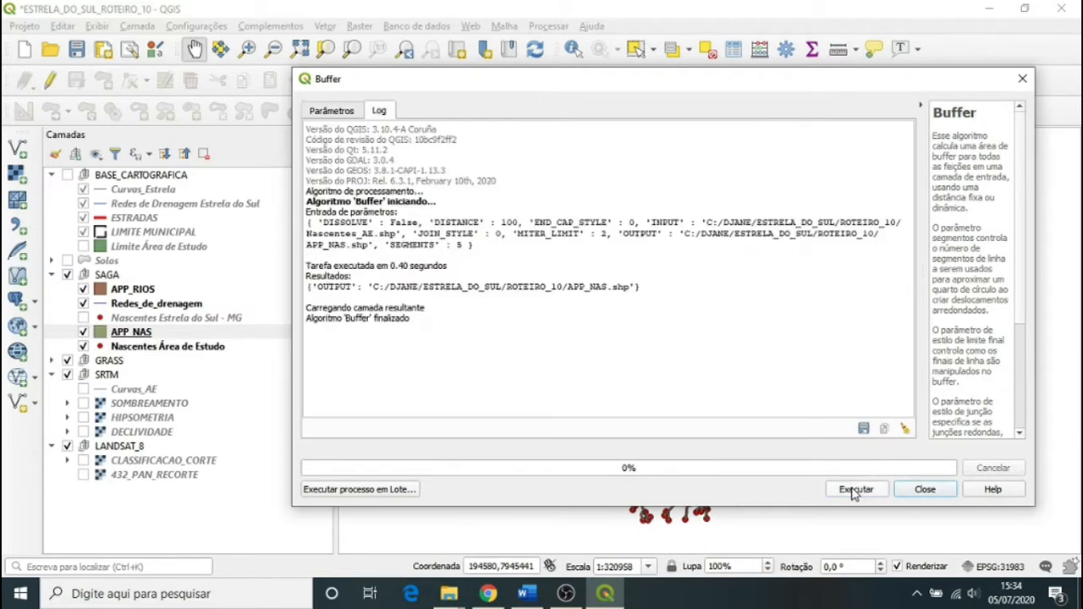
pyautogui.click(1023, 79)
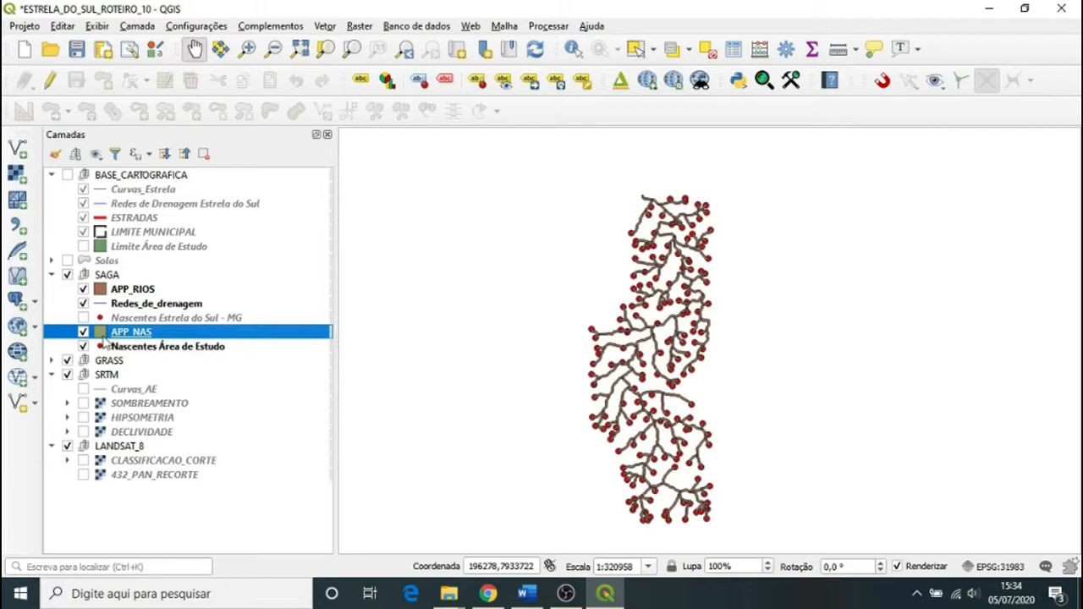
# Move the APP_NAS layer to the top of the SAGA group, above APP_RIOS
pyautogui.scroll(4, 532, 367)
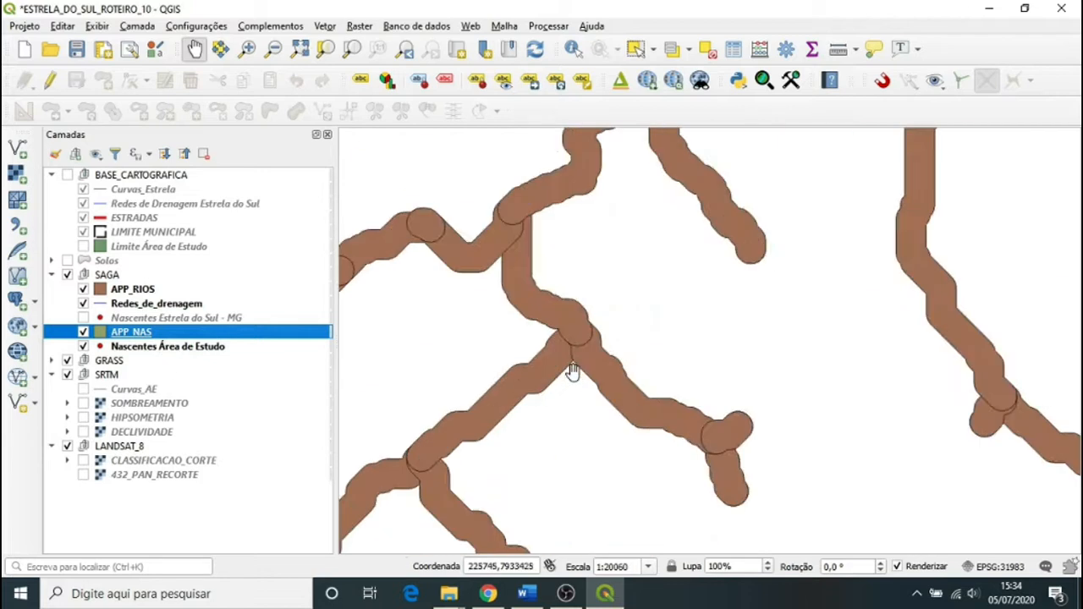
pyautogui.scroll(-1, 572, 372)
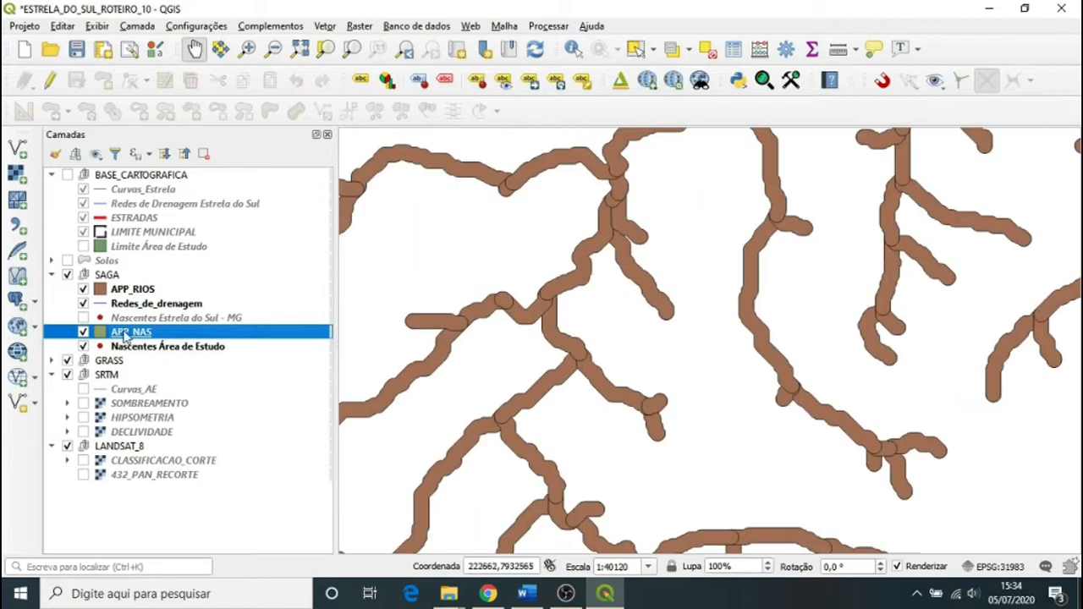
pyautogui.moveTo(127, 331); pyautogui.dragTo(125, 279)
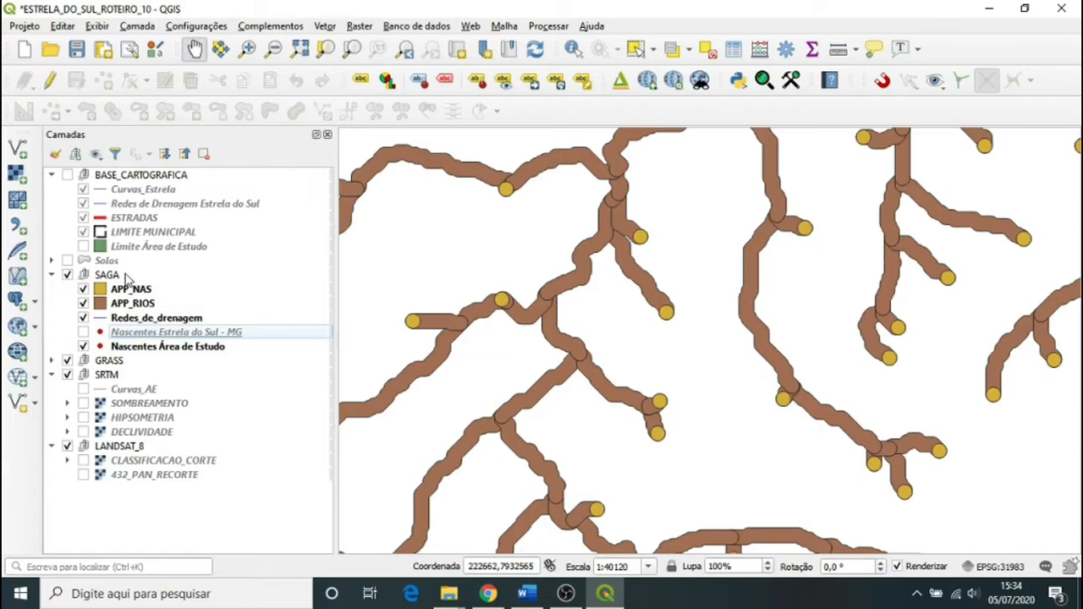
# Examine how the APP_NAS spring buffers overlap the APP_RIOS river buffers at several scales across the drainage network
pyautogui.scroll(1, 412, 326)
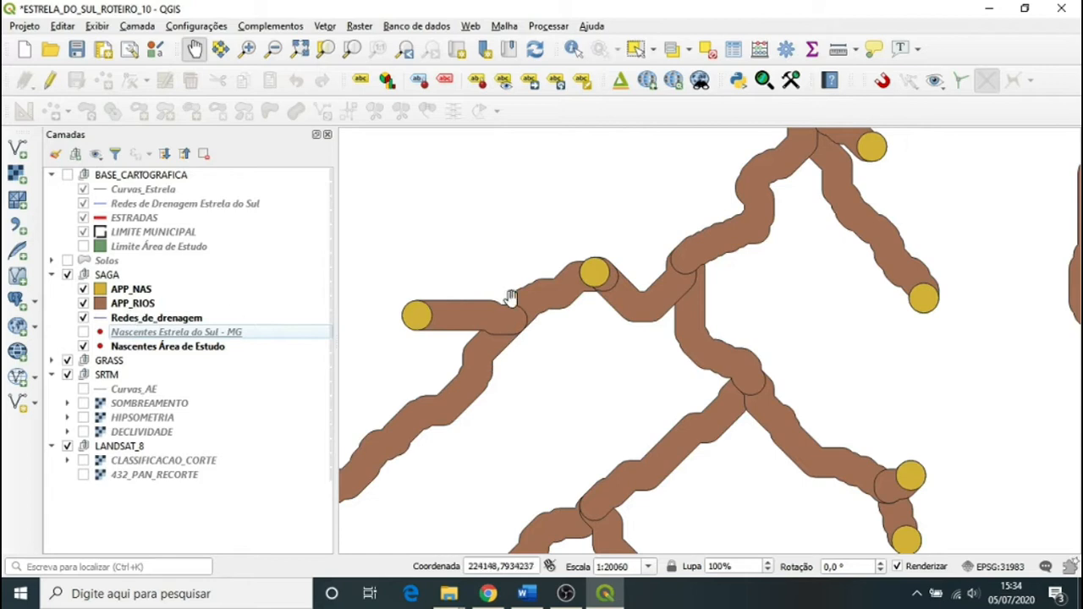
pyautogui.scroll(-1, 466, 336)
pyautogui.scroll(-1, 466, 332)
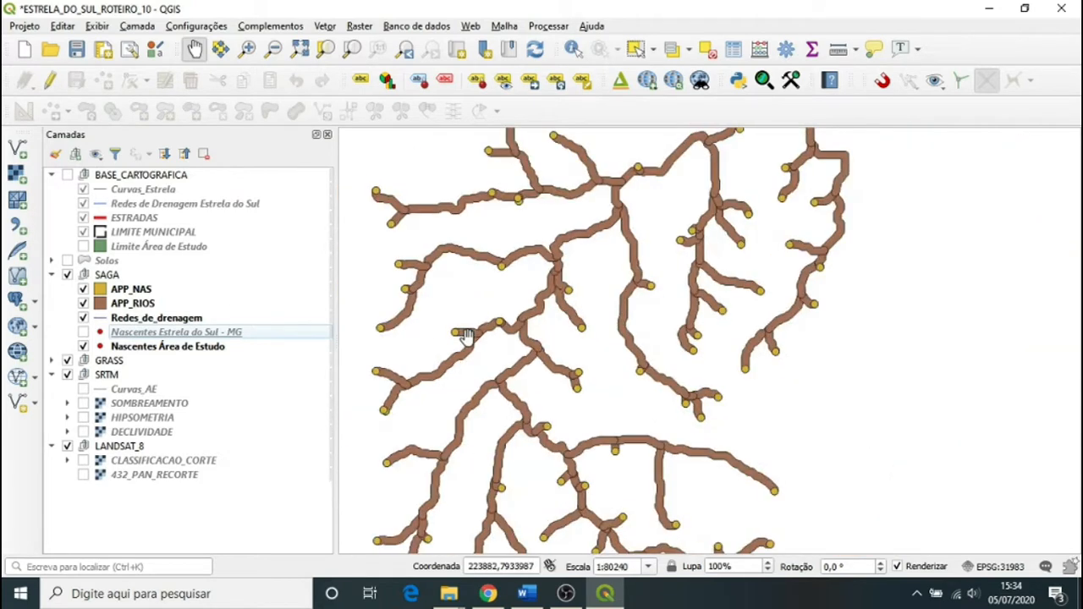
pyautogui.scroll(3, 508, 326)
pyautogui.scroll(1, 520, 339)
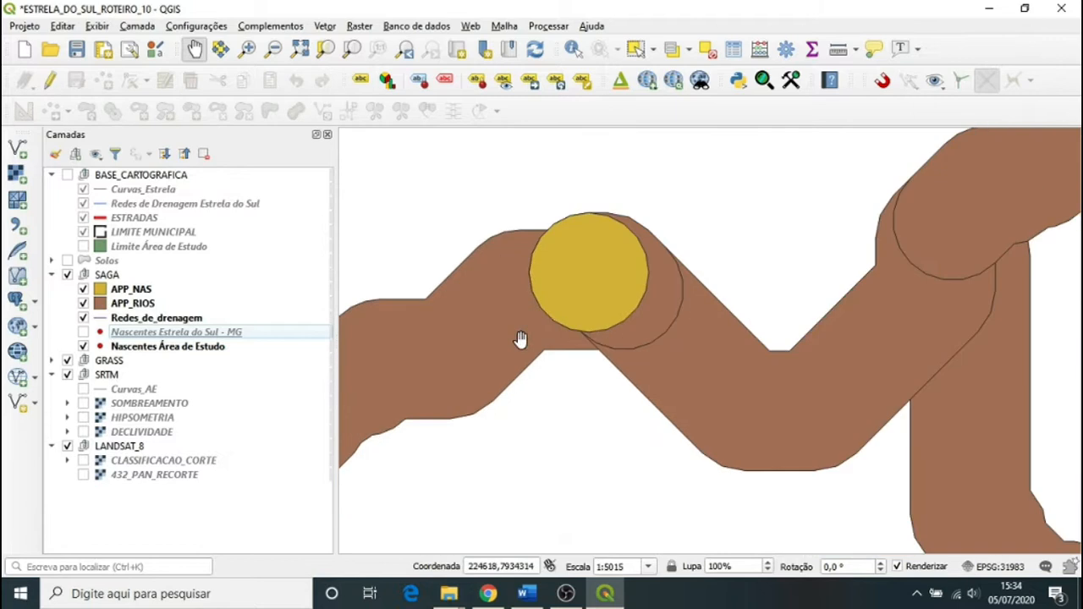
pyautogui.scroll(-4, 563, 296)
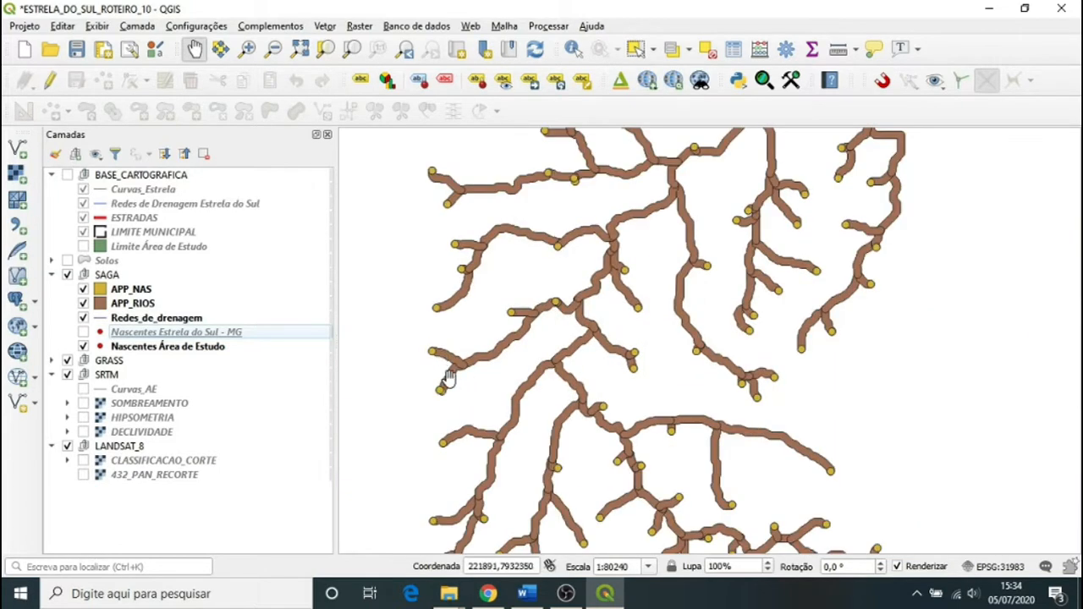
pyautogui.scroll(1, 448, 385)
pyautogui.scroll(1, 444, 389)
pyautogui.scroll(-2, 435, 393)
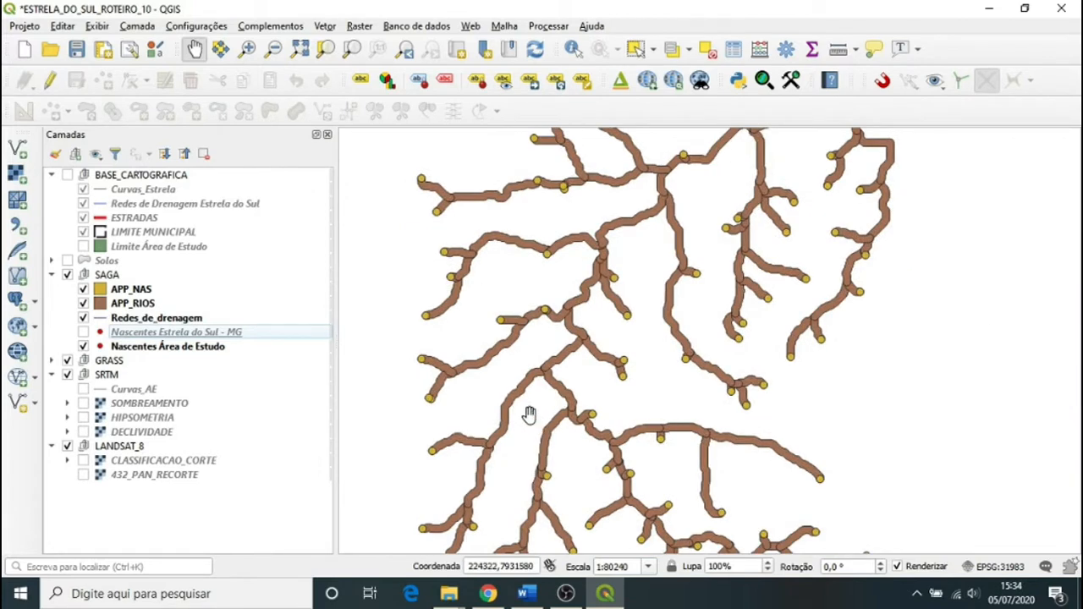
pyautogui.scroll(-1, 530, 413)
pyautogui.scroll(1, 530, 412)
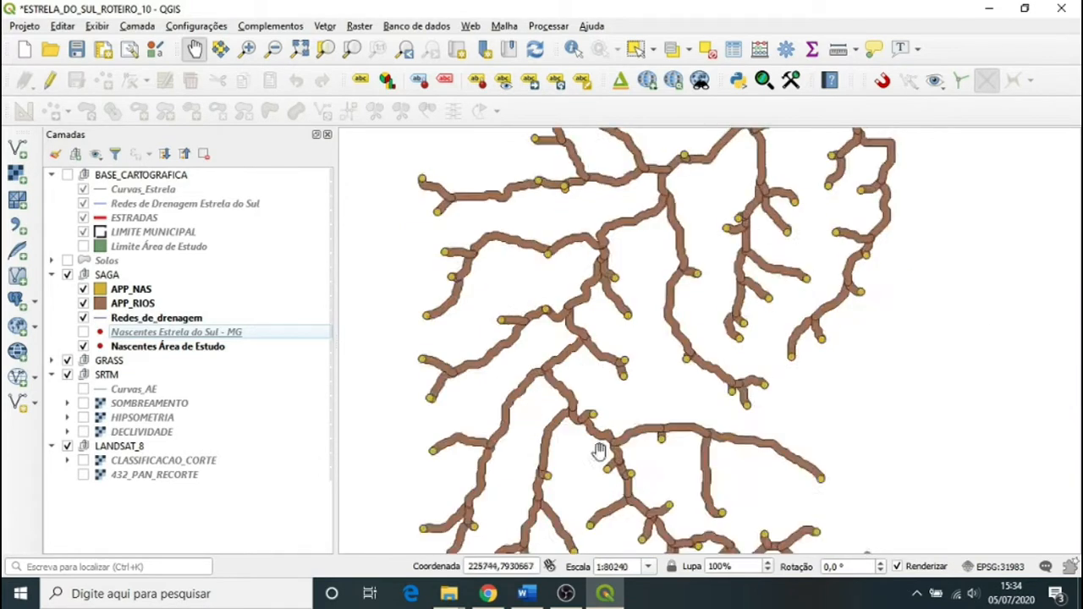
pyautogui.scroll(1, 599, 449)
pyautogui.scroll(1, 657, 441)
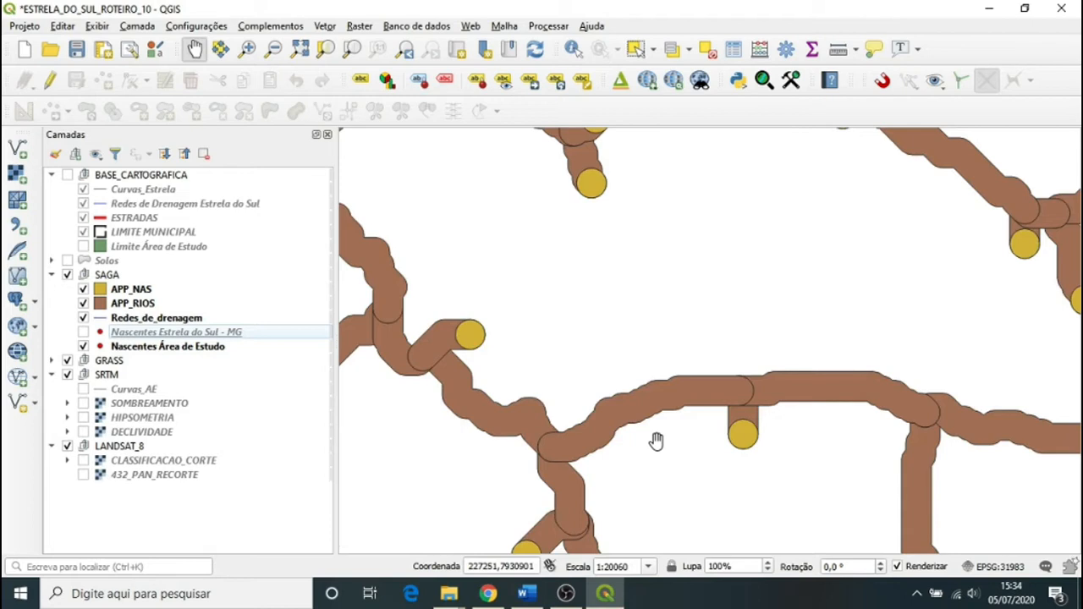
pyautogui.scroll(-3, 657, 441)
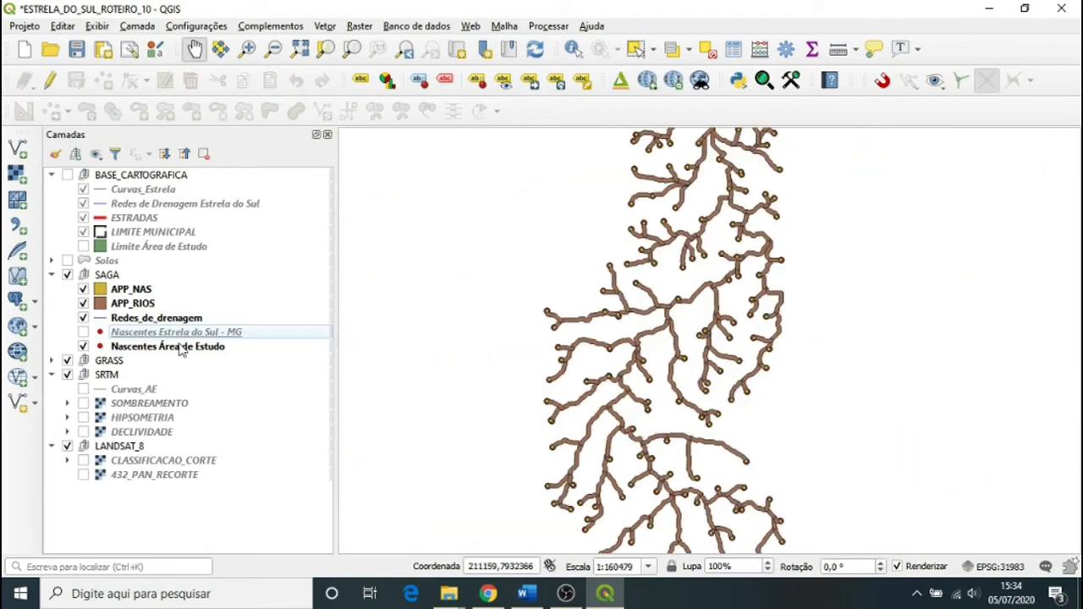
# Open the Union geoprocessing tool with APP_NAS as the input layer and APP_RIOS as the overlay layer
pyautogui.click(325, 27)
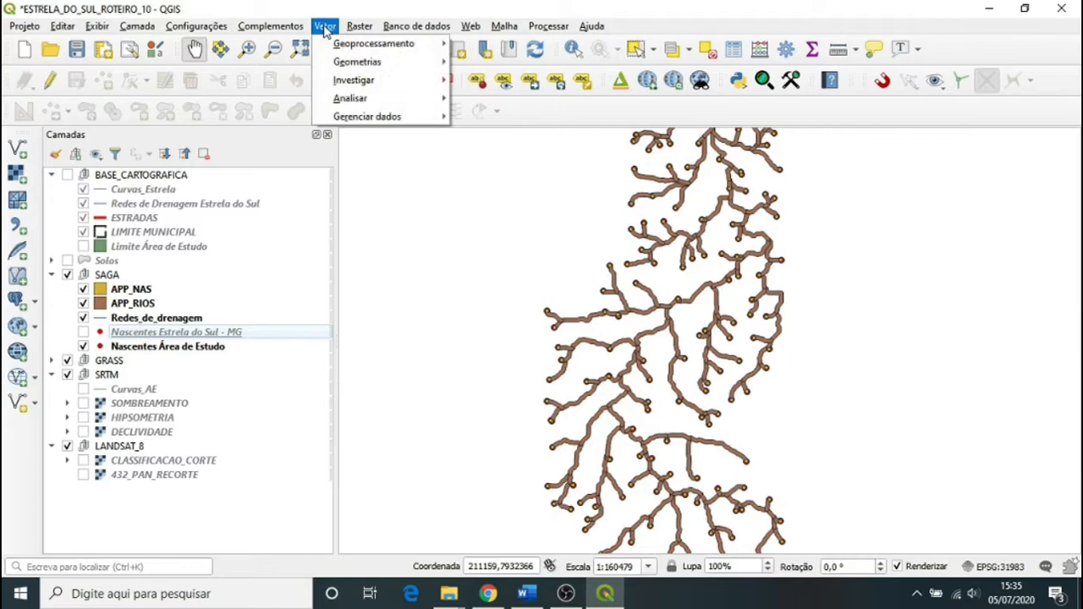
pyautogui.moveTo(386, 50)
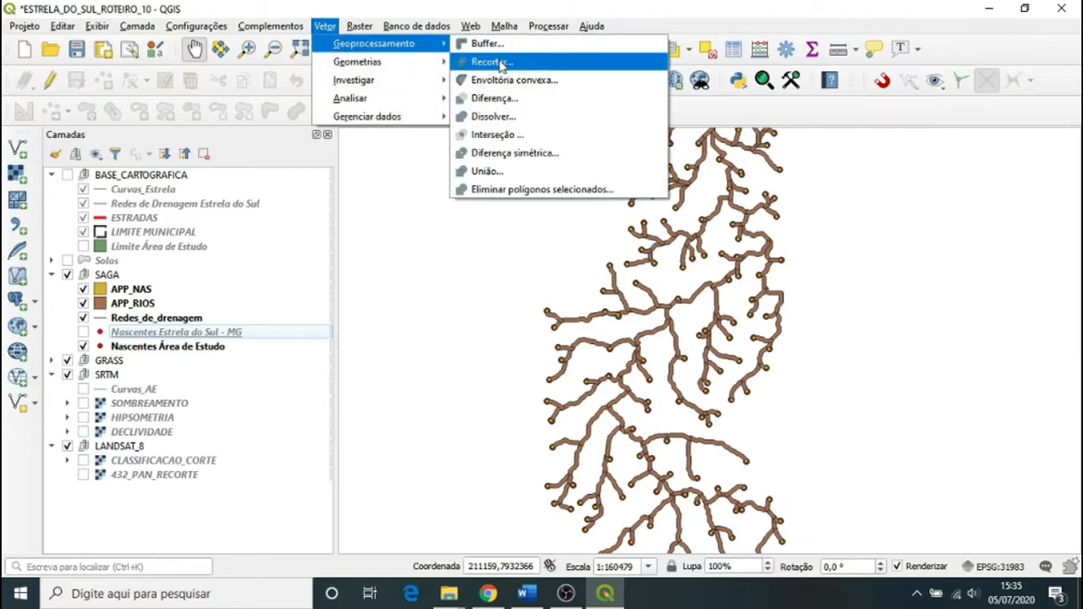
pyautogui.click(487, 171)
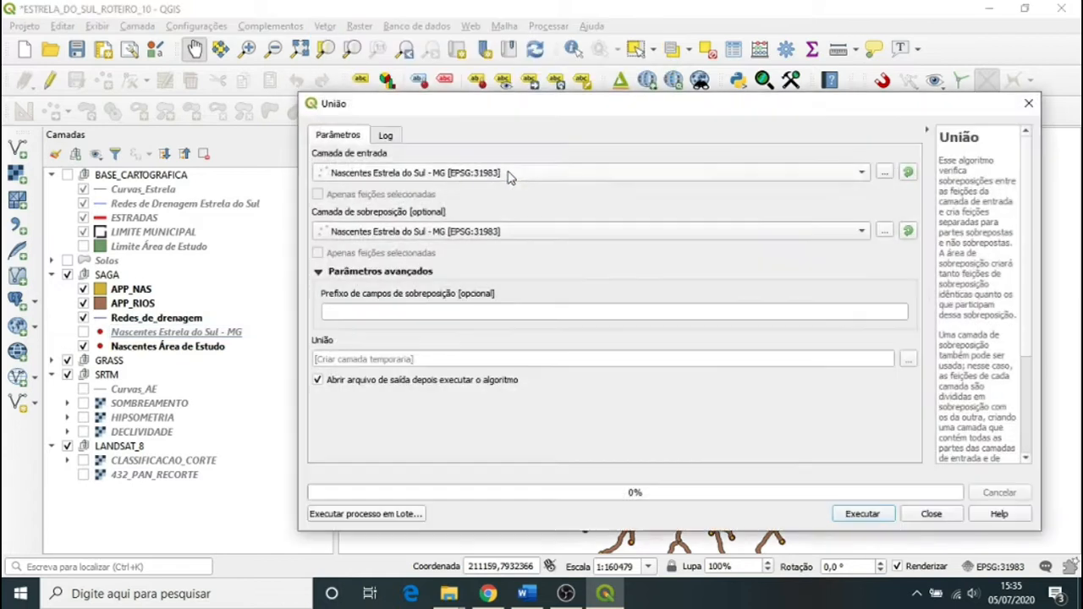
pyautogui.click(861, 178)
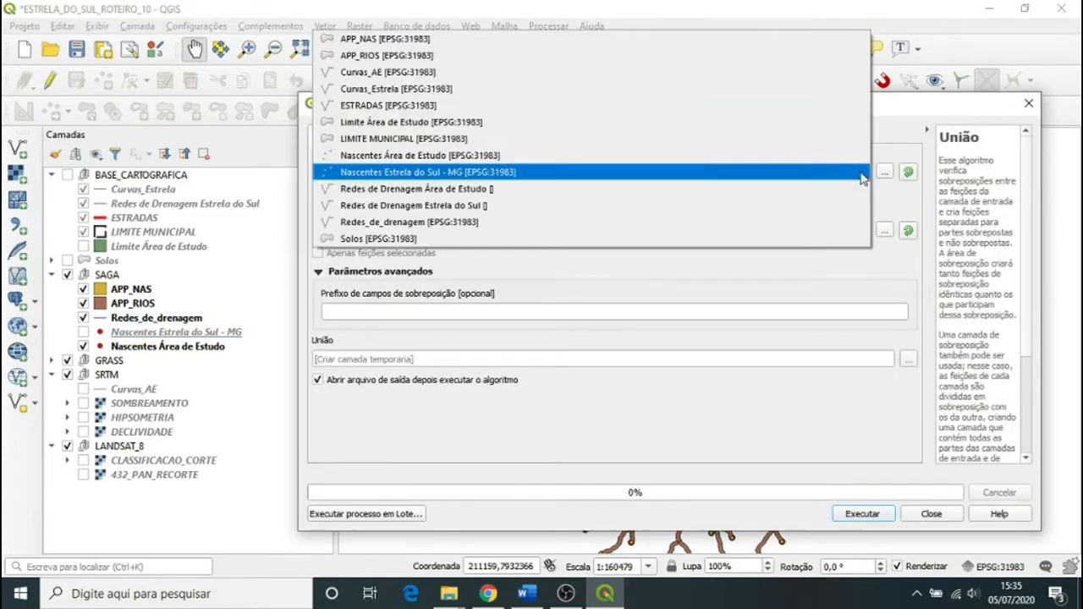
pyautogui.click(703, 46)
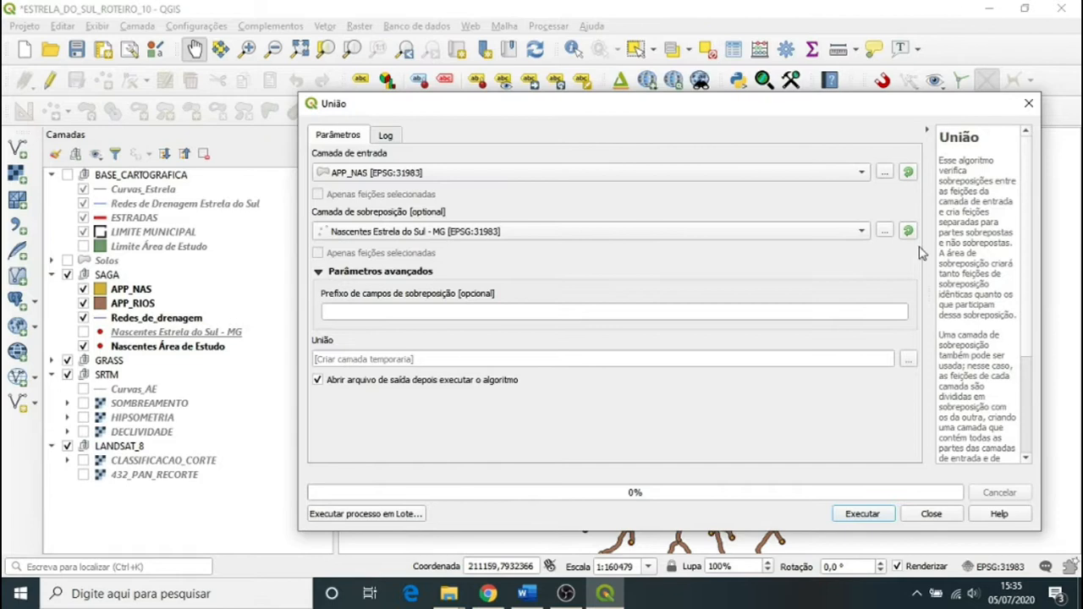
pyautogui.click(862, 233)
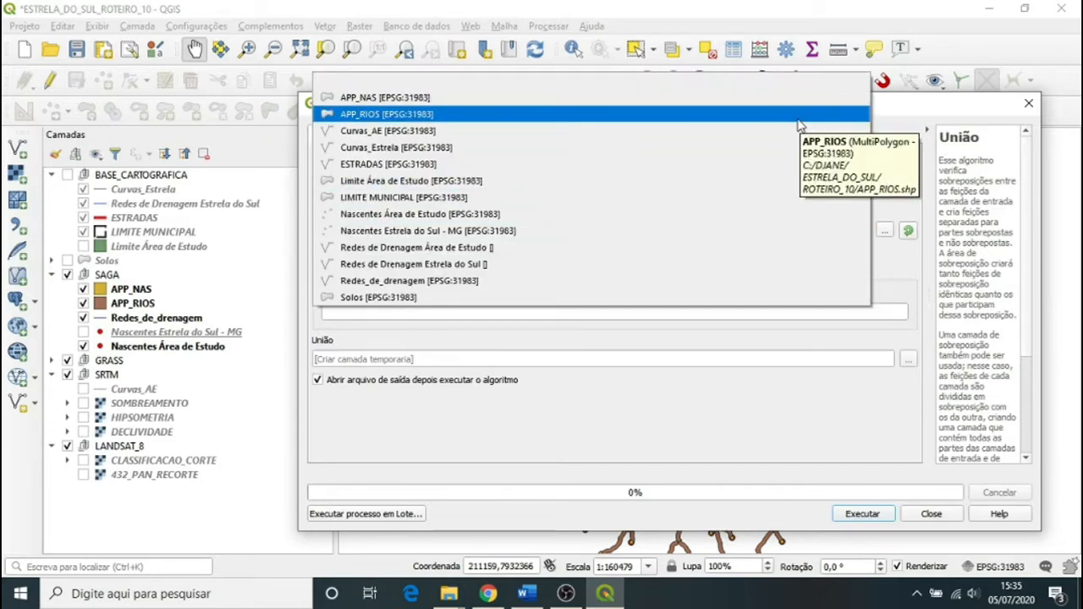
pyautogui.click(800, 119)
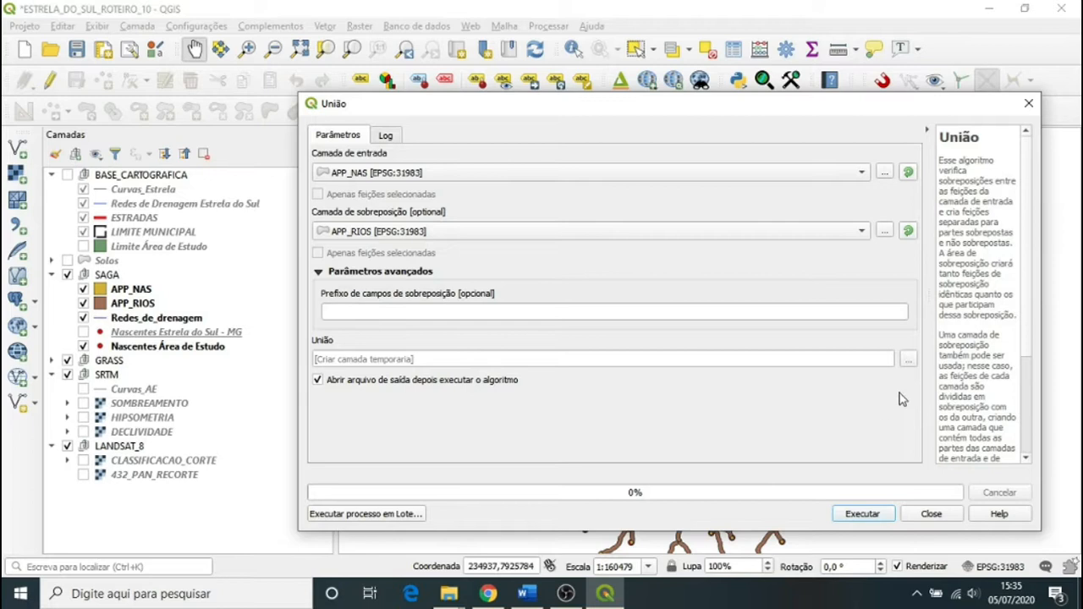
# Run the union of APP_NAS and APP_RIOS as a temporary layer and close the tool
pyautogui.click(907, 362)
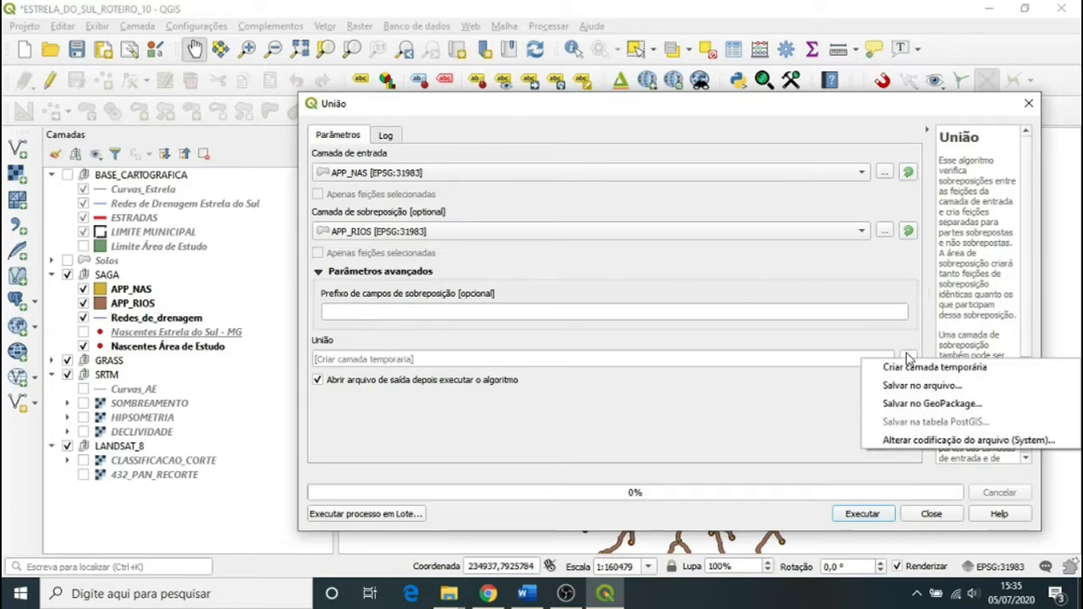
pyautogui.click(912, 338)
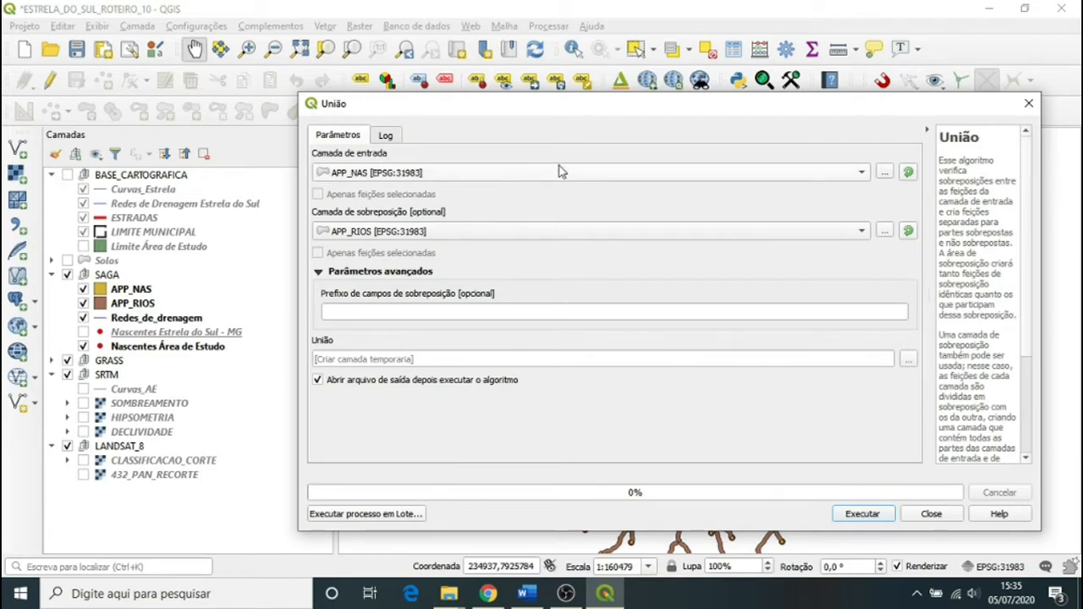
pyautogui.click(857, 516)
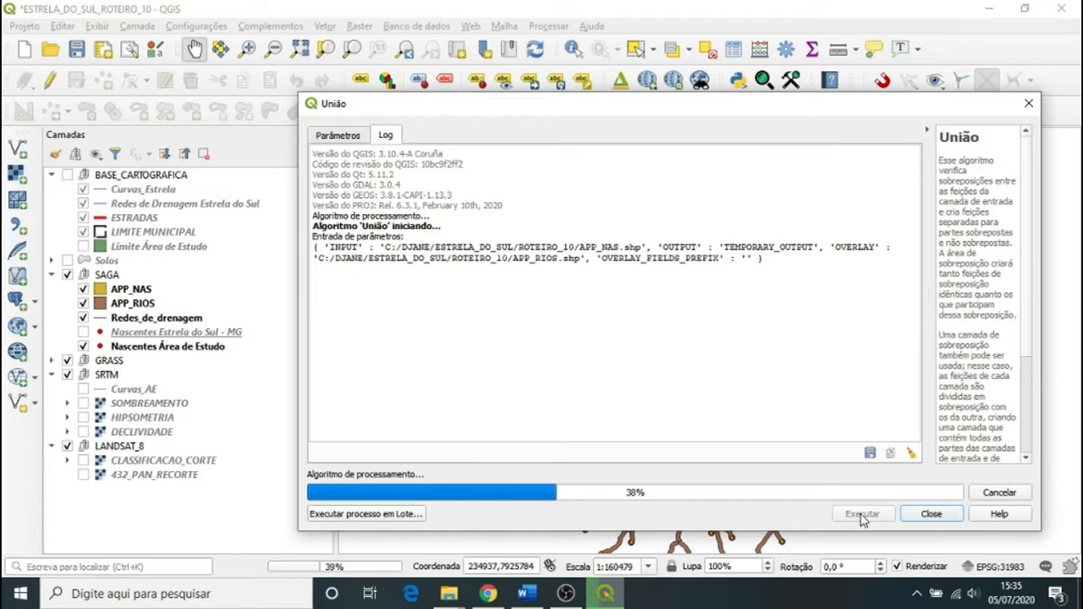
pyautogui.click(930, 514)
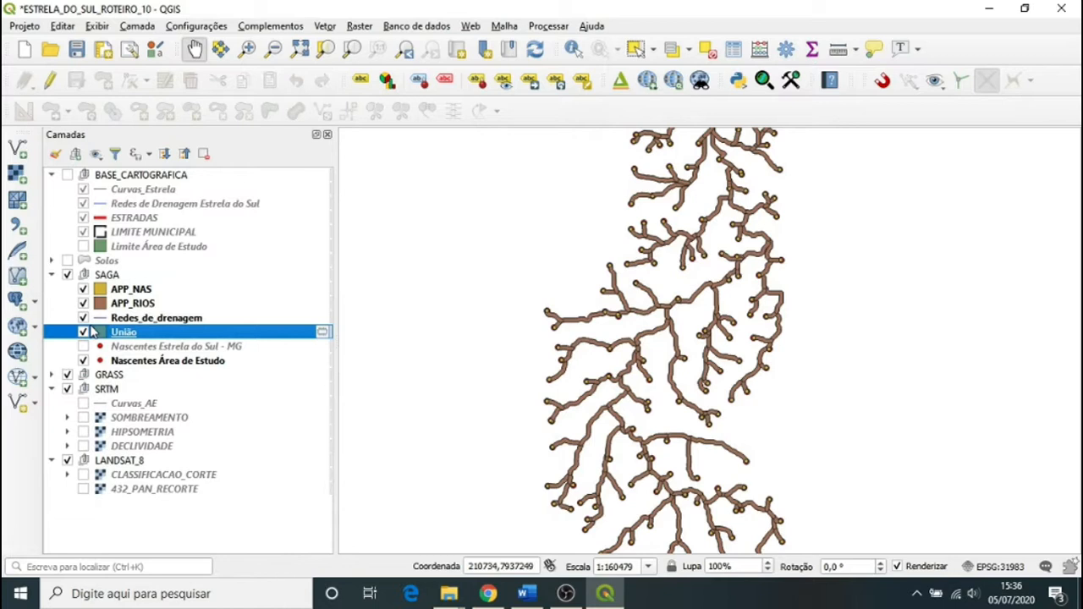
# Hide APP_NAS and APP_RIOS and examine how the União layer joins the spring and river buffers around the spring points
pyautogui.click(82, 303)
pyautogui.click(83, 288)
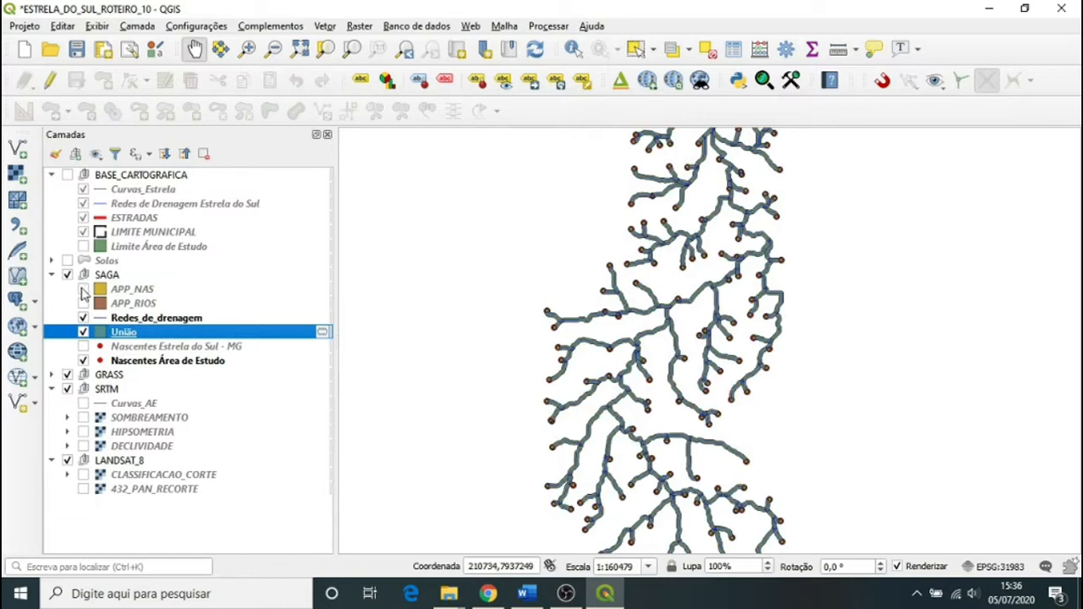
pyautogui.scroll(2, 568, 349)
pyautogui.scroll(1, 568, 349)
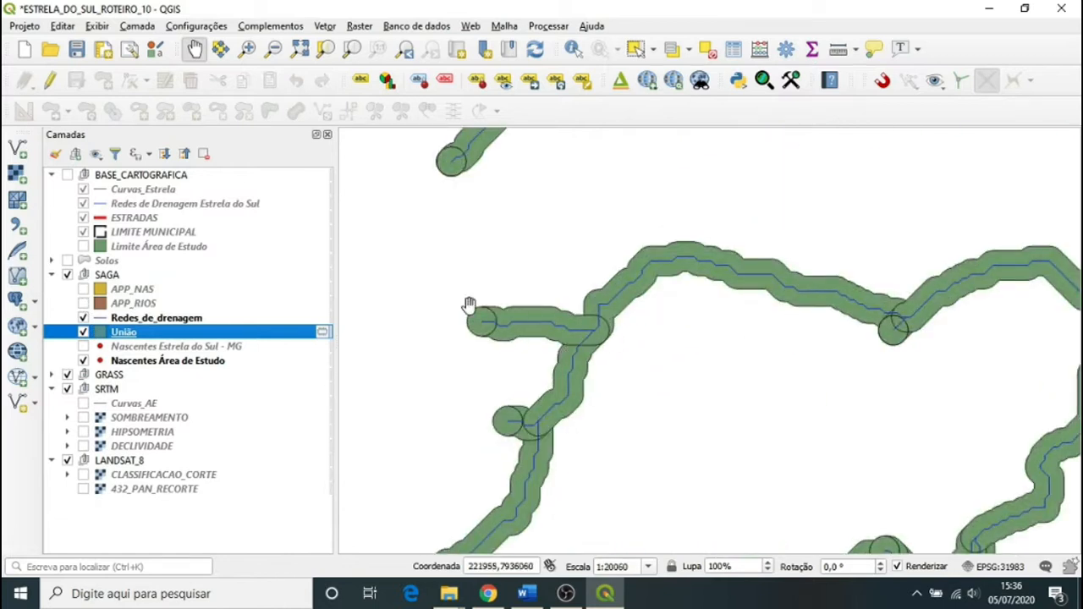
pyautogui.scroll(2, 482, 318)
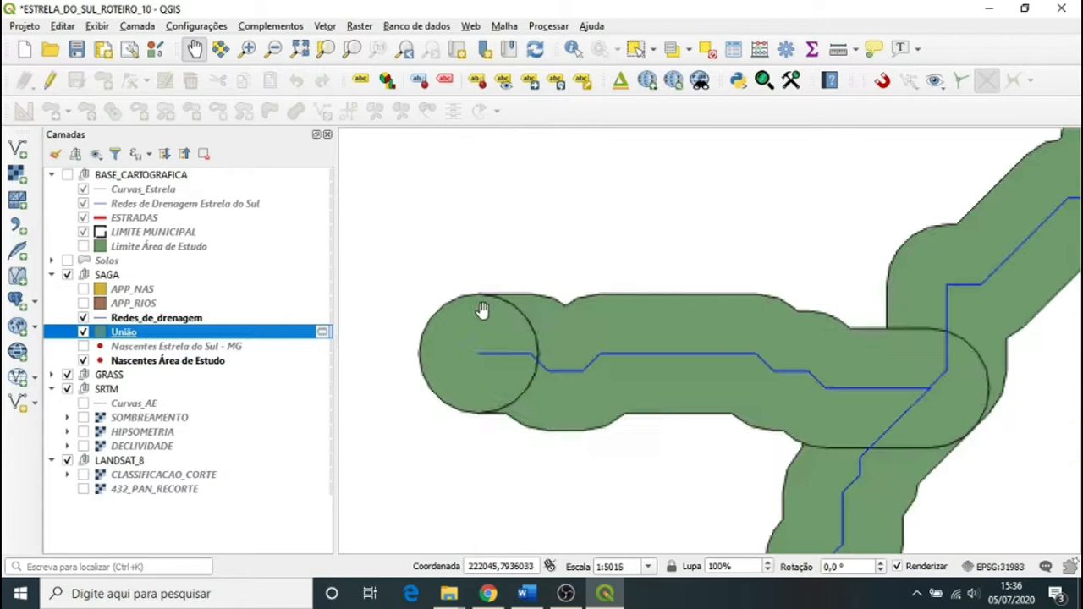
pyautogui.scroll(1, 461, 376)
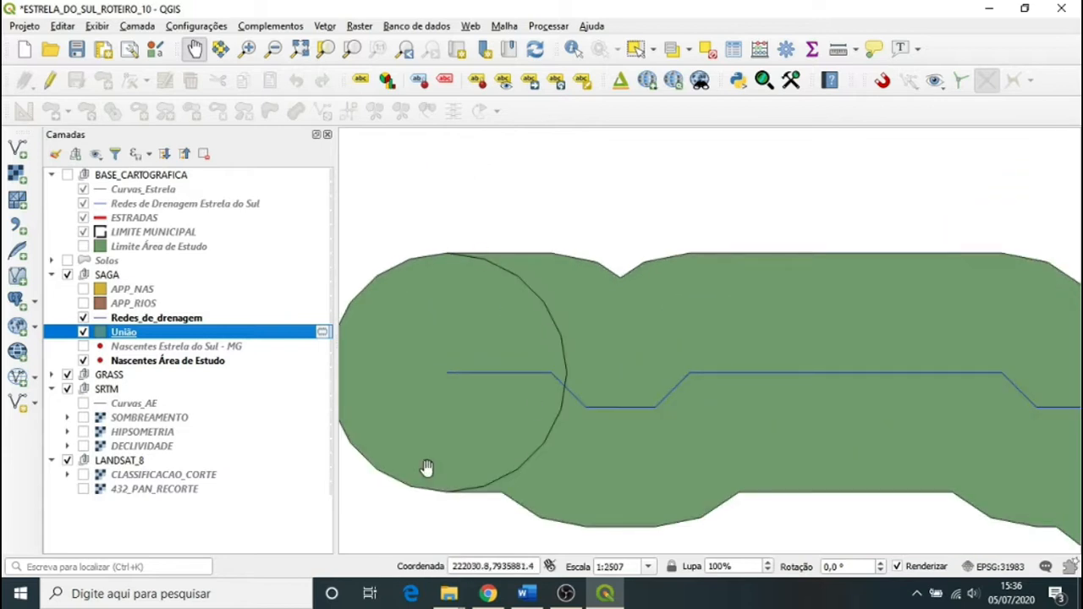
pyautogui.scroll(-3, 505, 415)
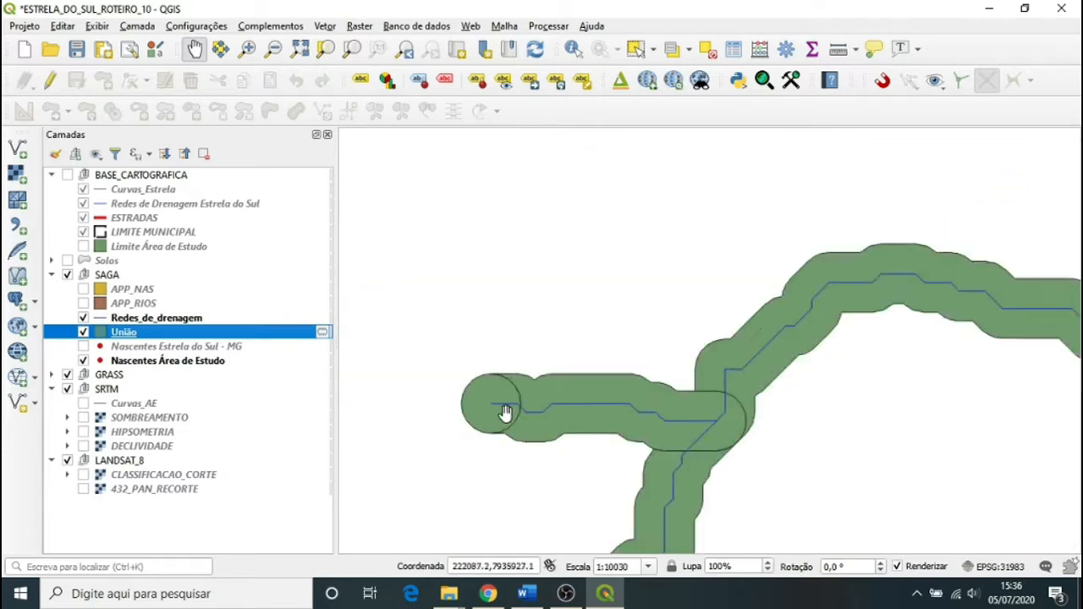
pyautogui.moveTo(553, 460); pyautogui.dragTo(619, 260)
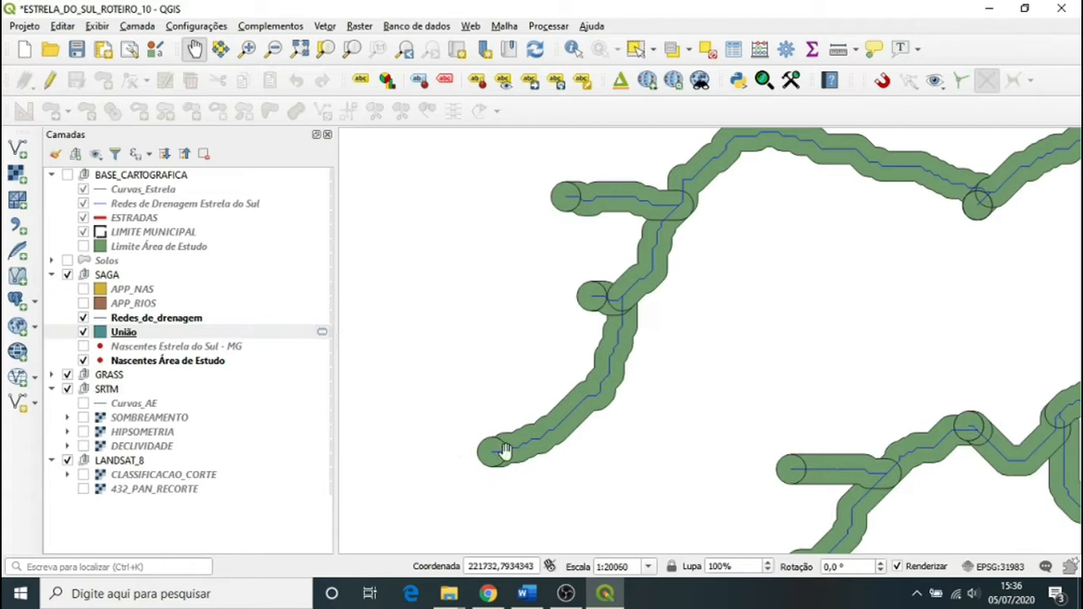
pyautogui.scroll(-1, 510, 466)
pyautogui.scroll(1, 511, 466)
pyautogui.scroll(2, 512, 466)
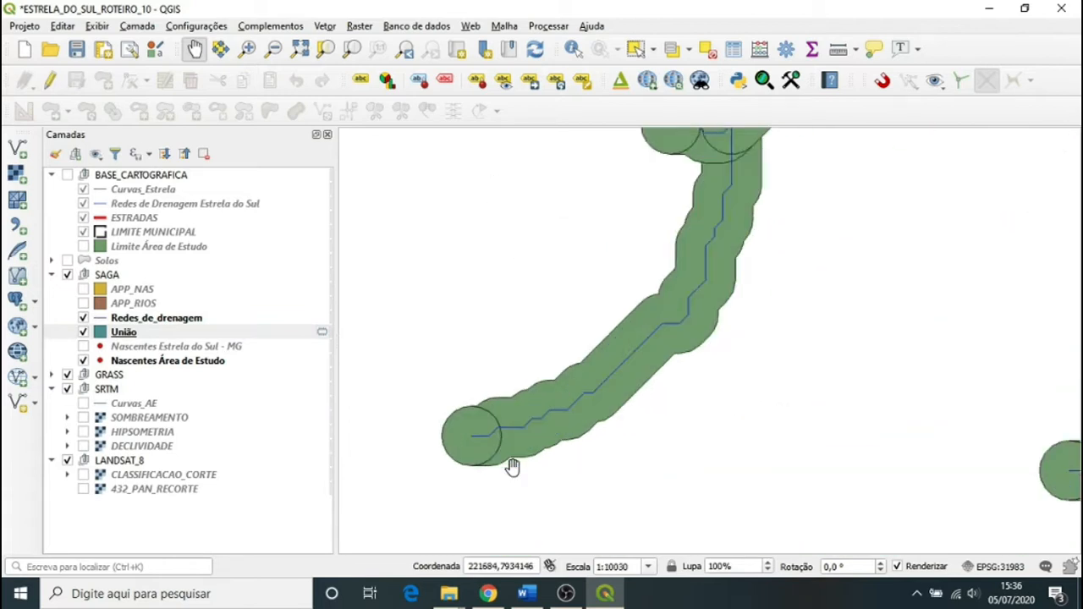
pyautogui.scroll(1, 510, 454)
pyautogui.scroll(-2, 491, 337)
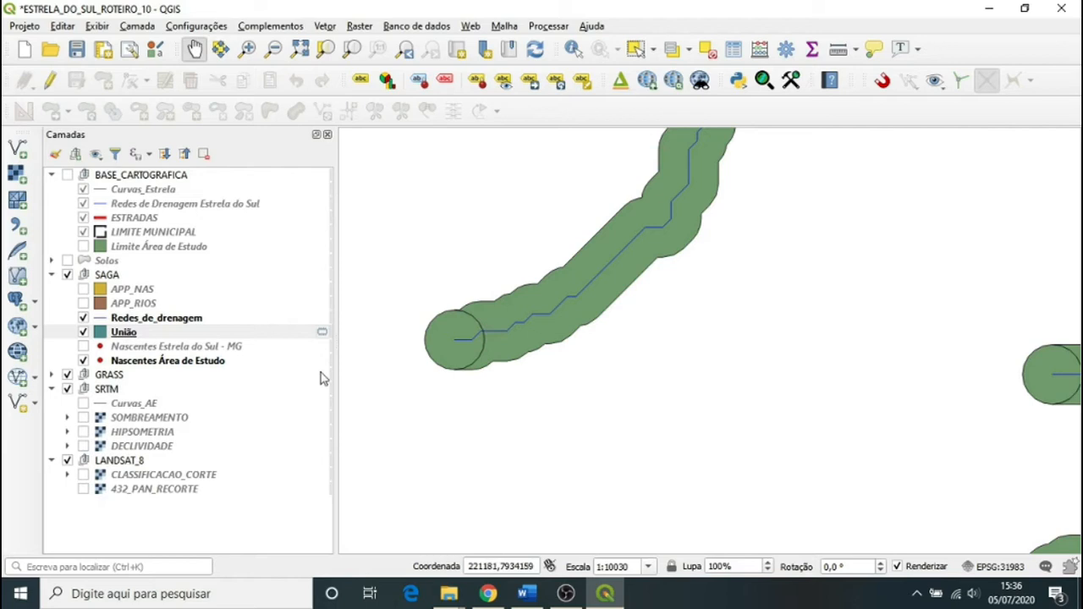
# Hide the União layer and open the Buffer tool for Nascentes Área de Estudo with a distance of 200 metres
pyautogui.click(82, 333)
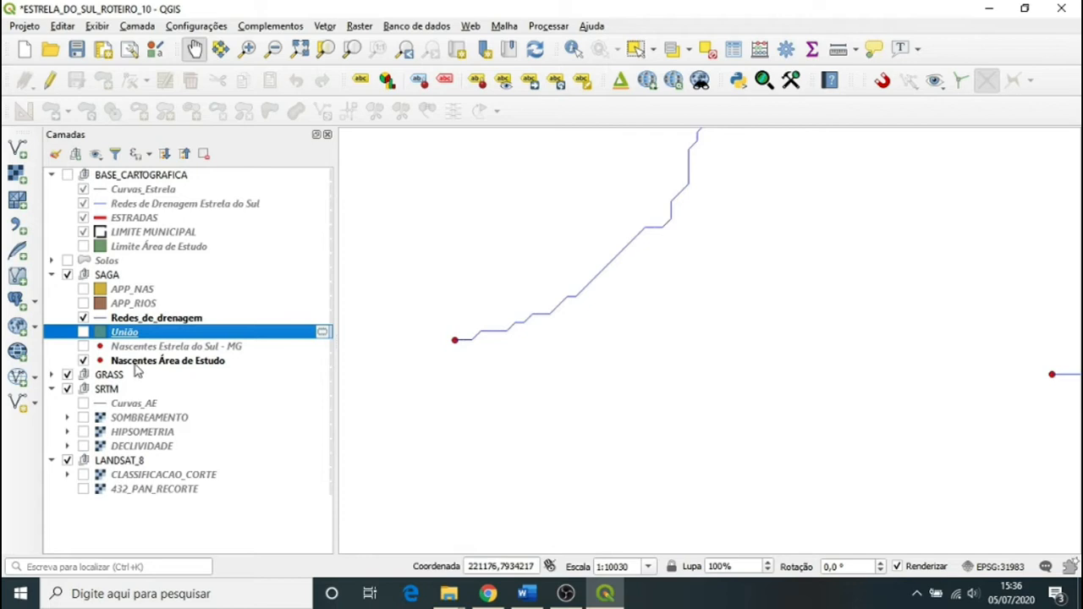
pyautogui.click(132, 364)
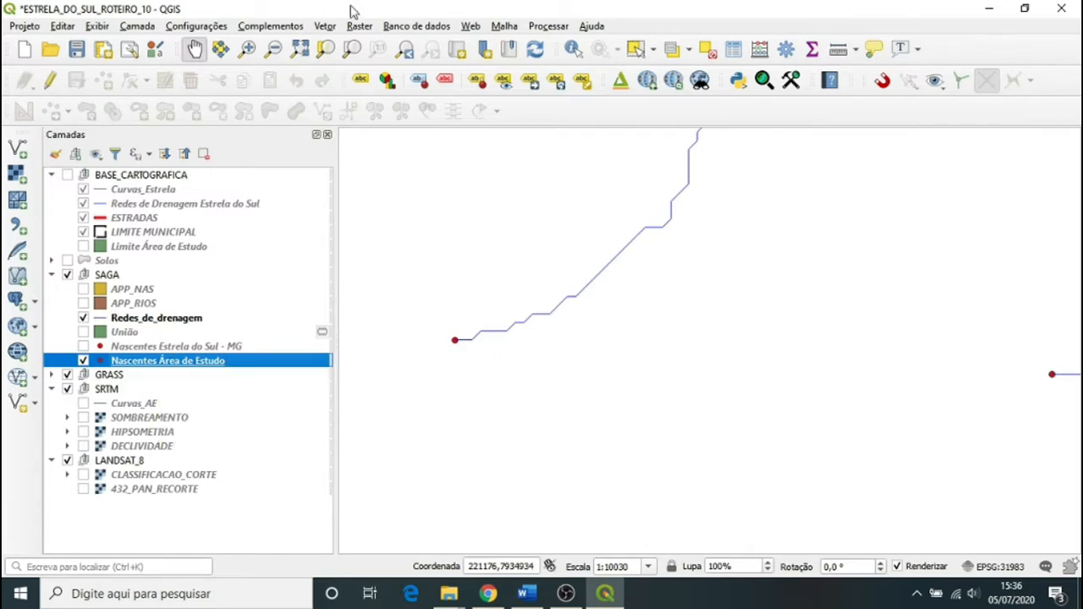
pyautogui.click(326, 26)
pyautogui.moveTo(337, 47)
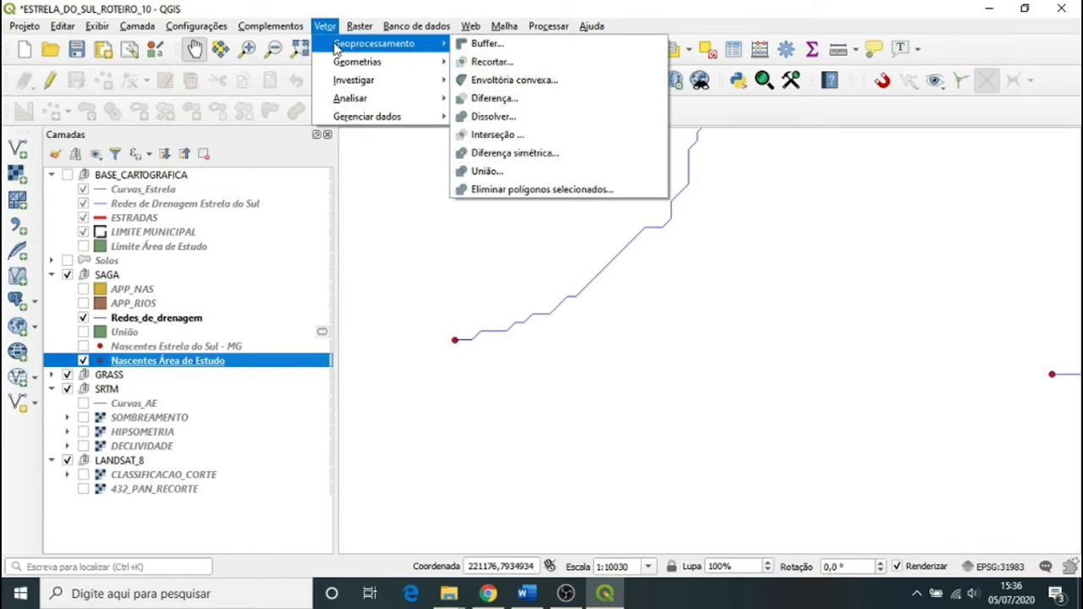
pyautogui.click(484, 45)
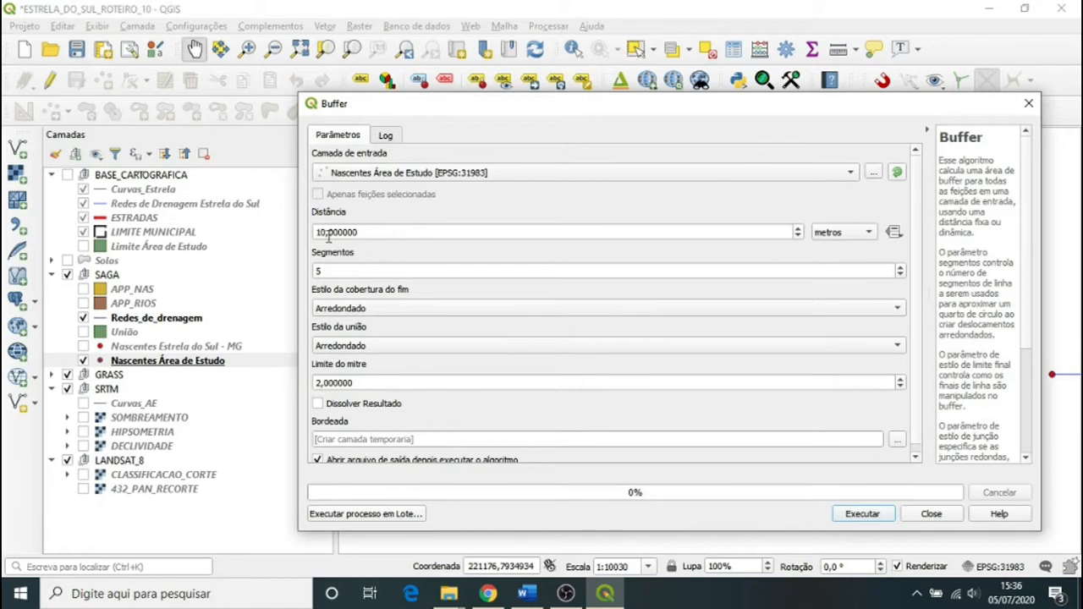
pyautogui.click(320, 232)
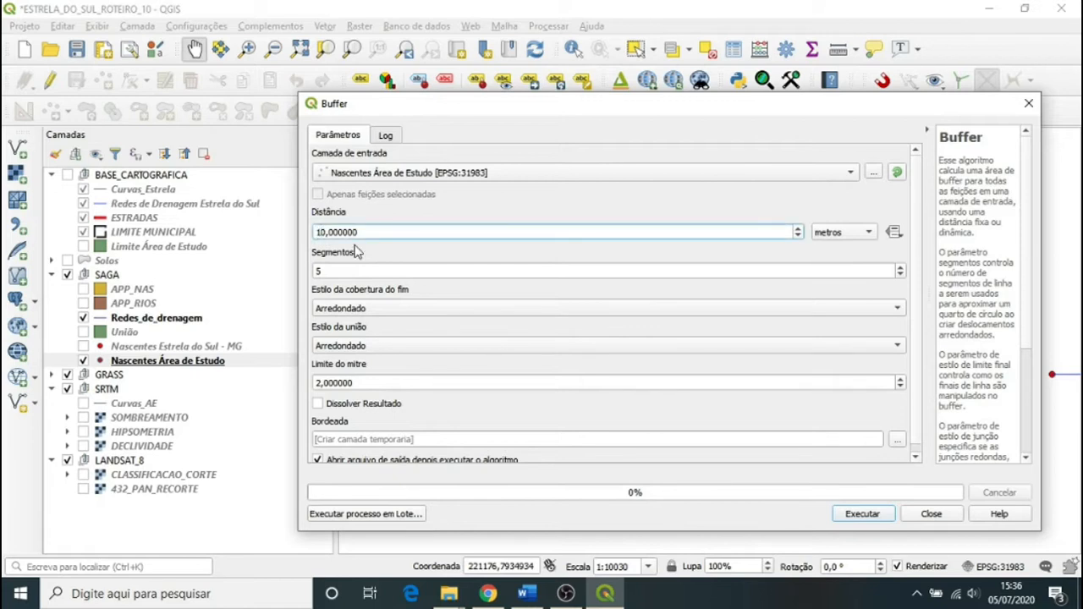
pyautogui.press('BackSpace')
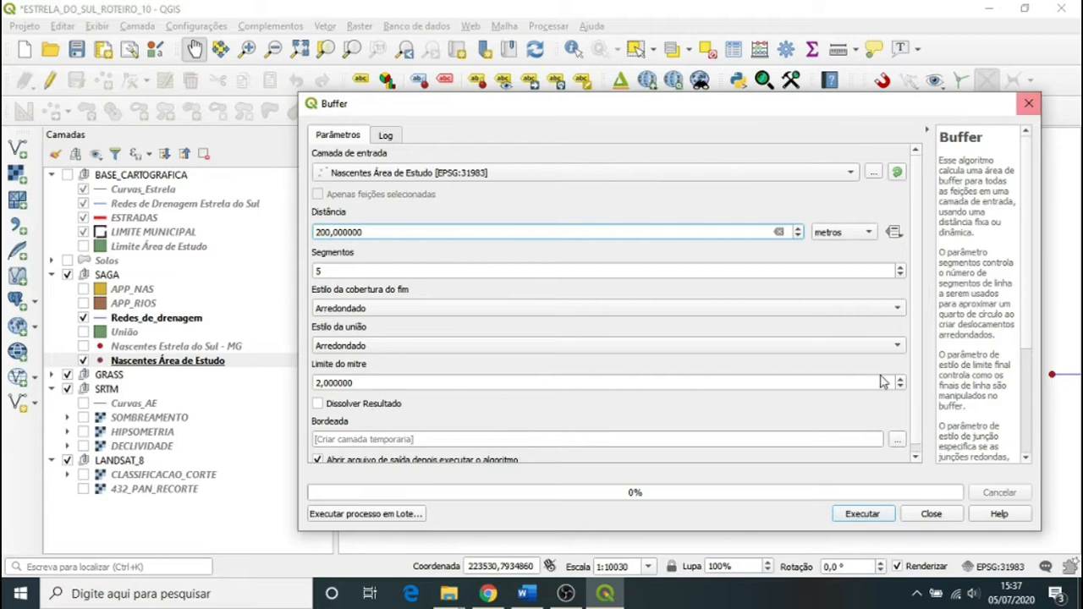
# Save the buffer output as the shapefile APP_200 in the ROTEIRO_10 folder, run the buffer and close the tool
pyautogui.click(898, 440)
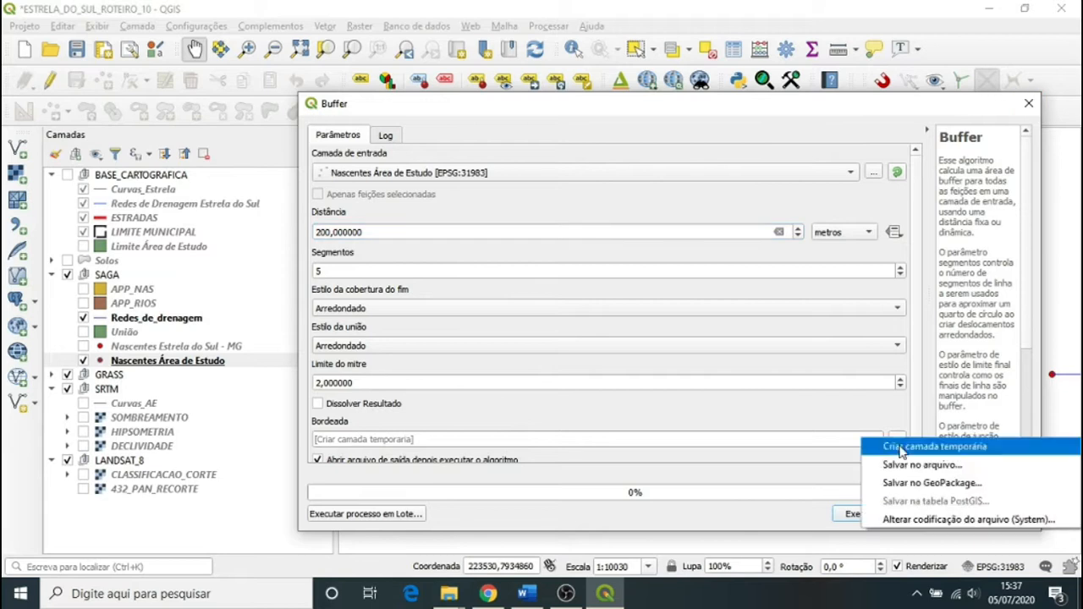
pyautogui.click(903, 466)
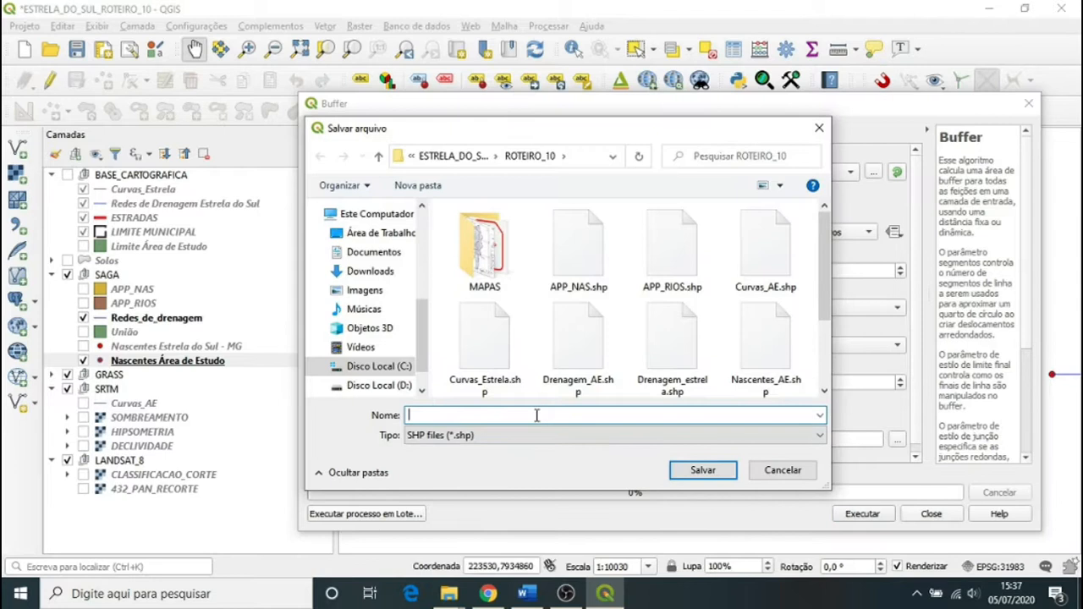
pyautogui.write('APP_')
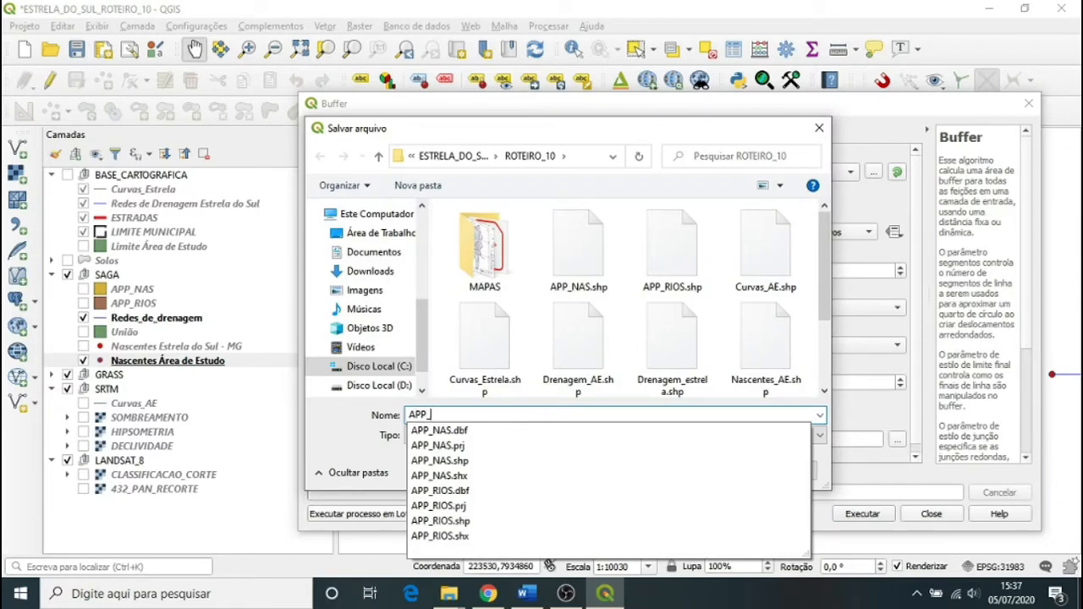
pyautogui.write('200')
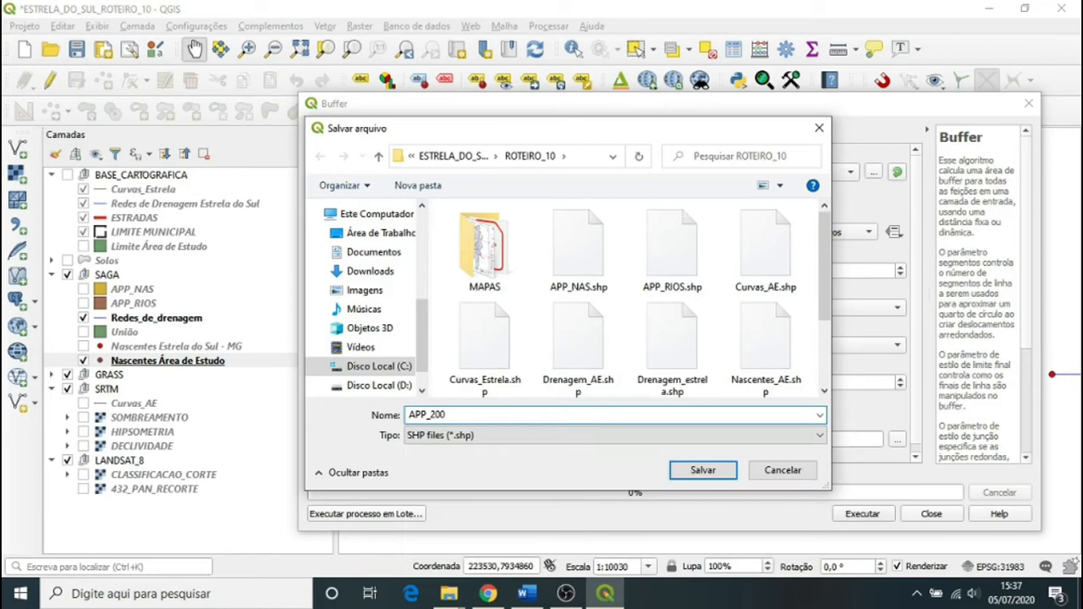
pyautogui.click(689, 472)
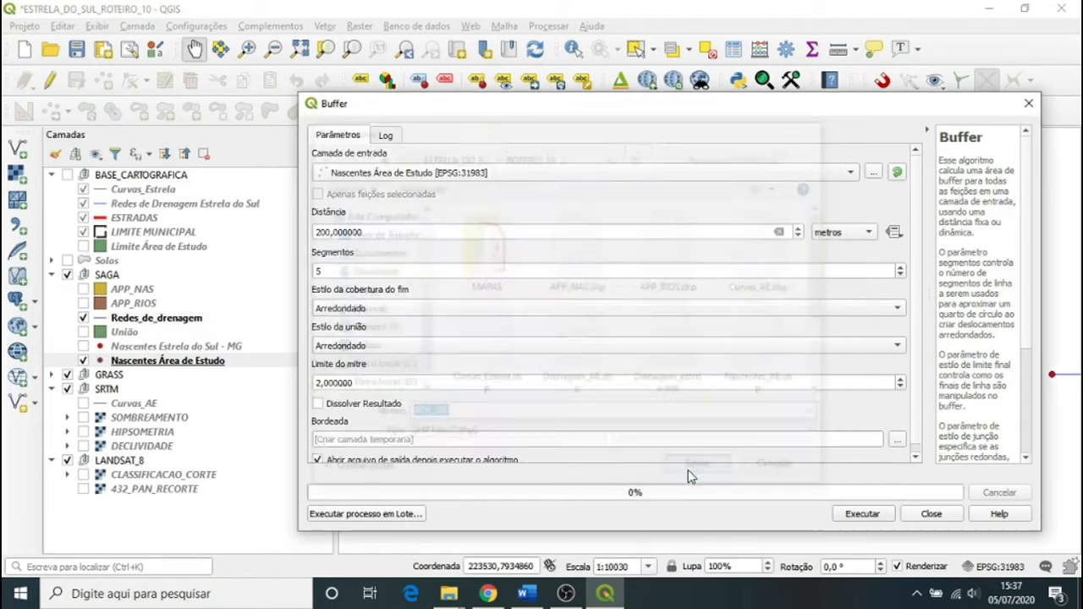
pyautogui.click(865, 520)
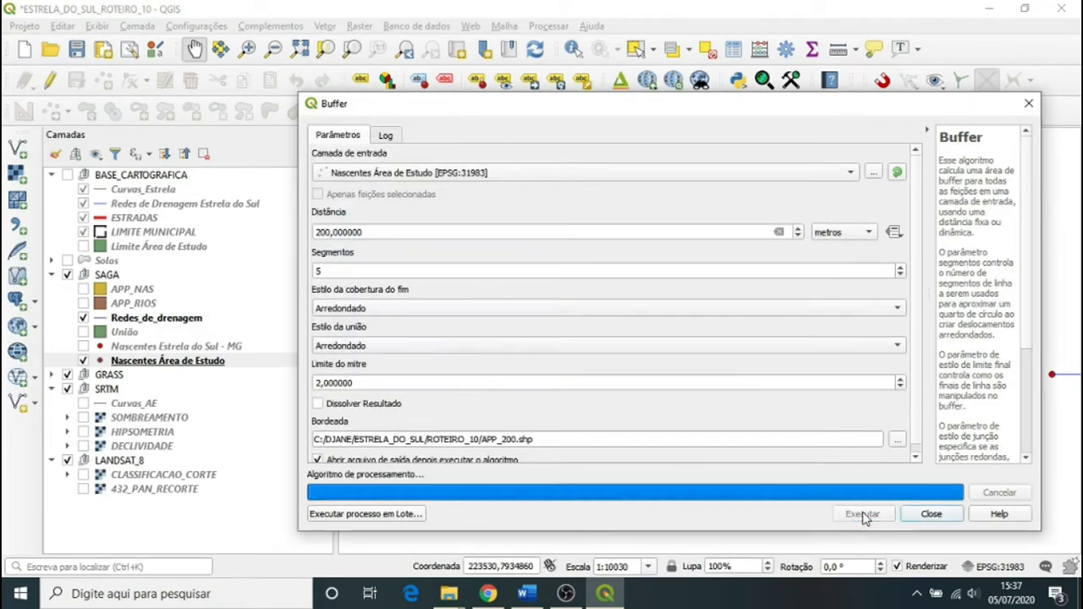
pyautogui.click(931, 514)
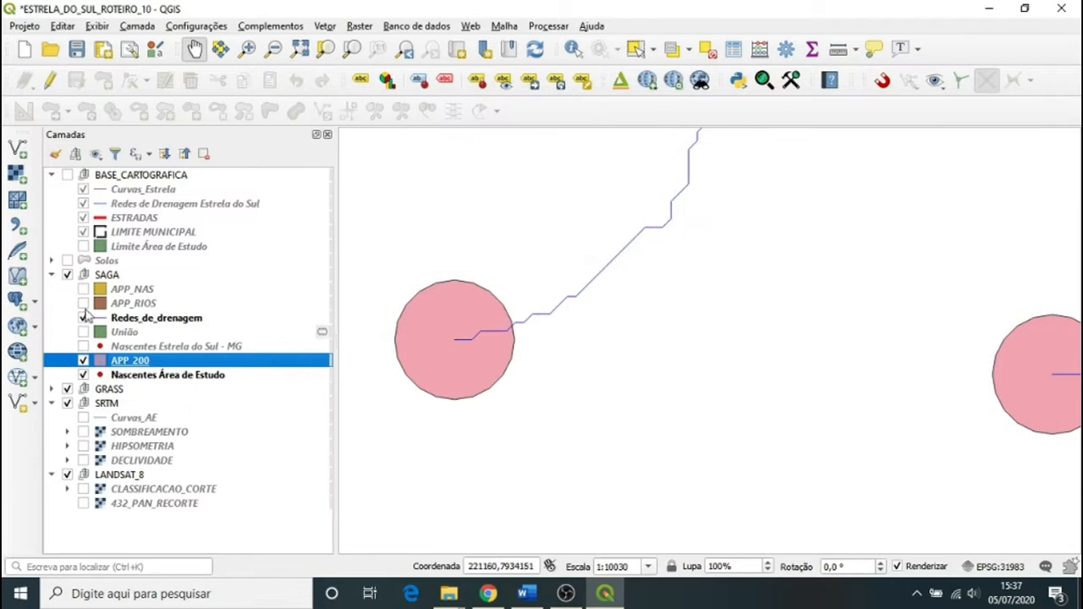
# Compare APP_200 with the APP_NAS and APP_RIOS buffers, leaving APP_RIOS shown and APP_NAS hidden
pyautogui.click(84, 290)
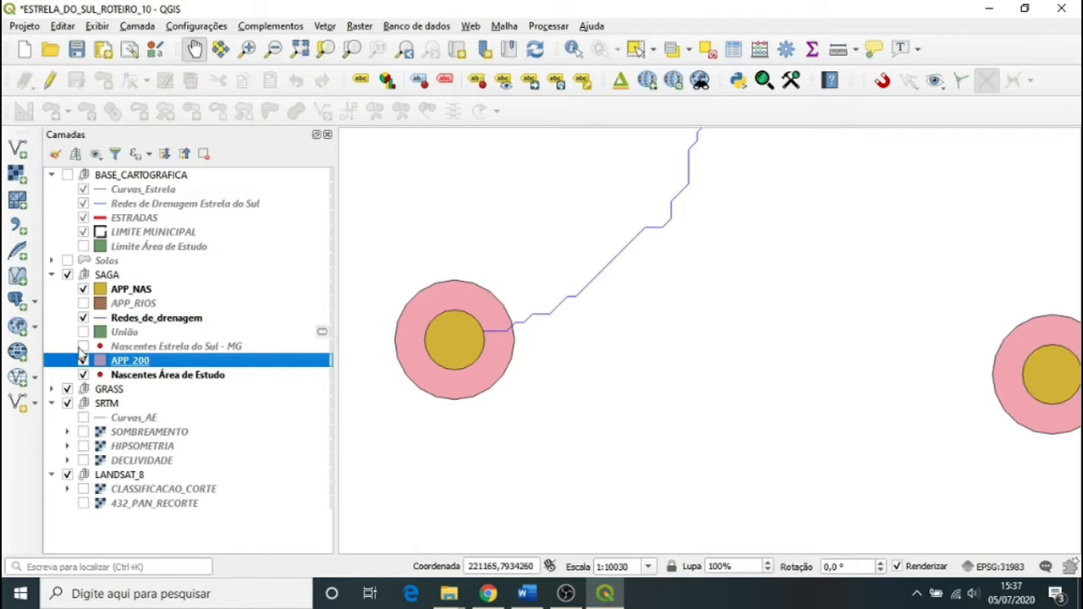
pyautogui.click(83, 304)
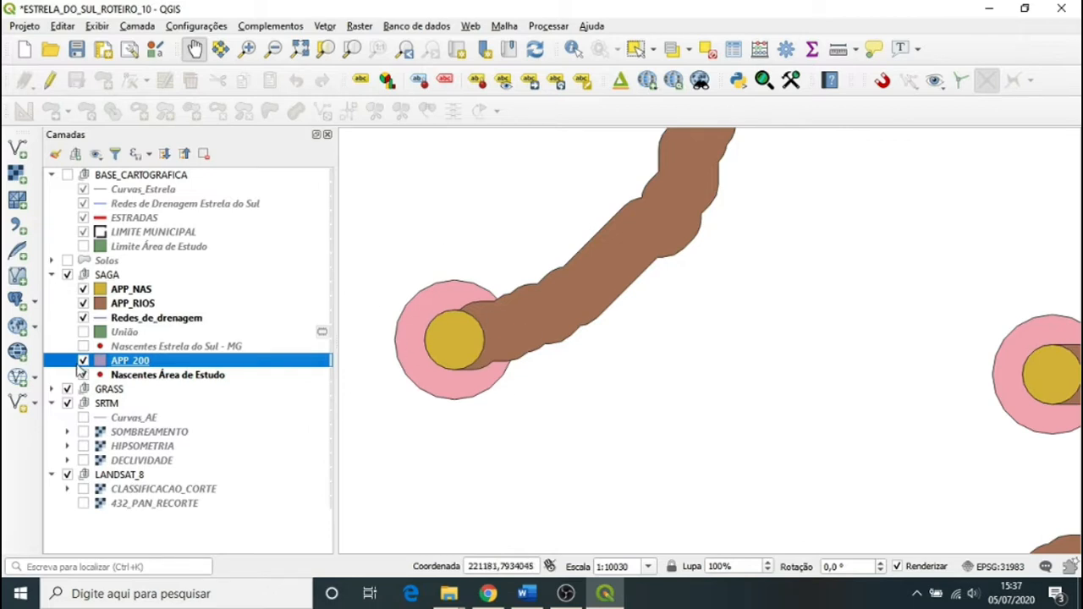
pyautogui.click(83, 290)
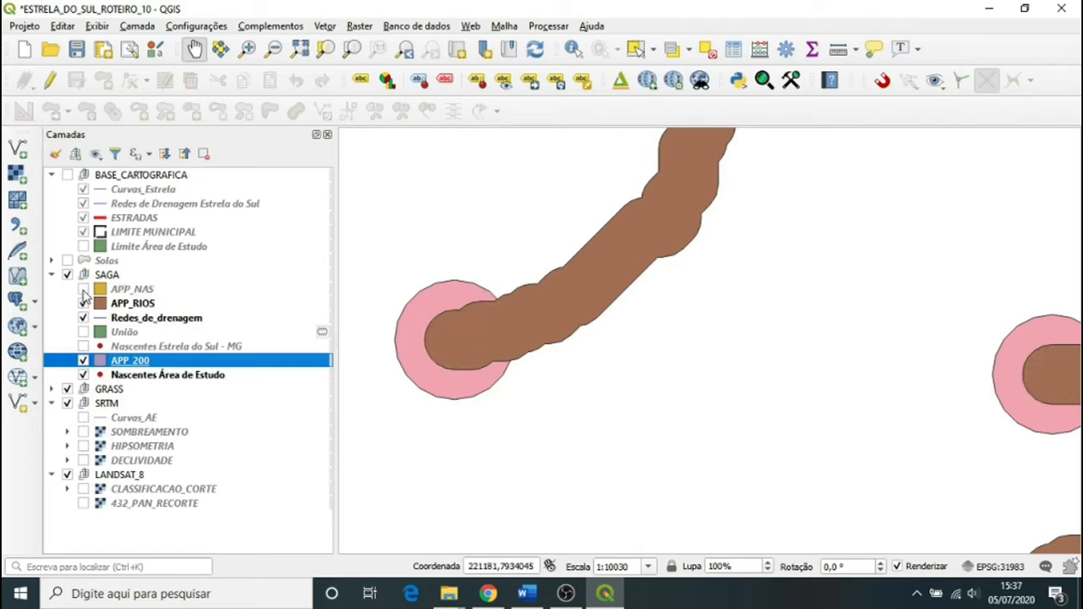
# Hide the APP_200, APP_RIOS and Nascentes Área de Estudo layers, and select the SAGA group
pyautogui.click(83, 360)
pyautogui.click(83, 361)
pyautogui.click(82, 360)
pyautogui.click(83, 304)
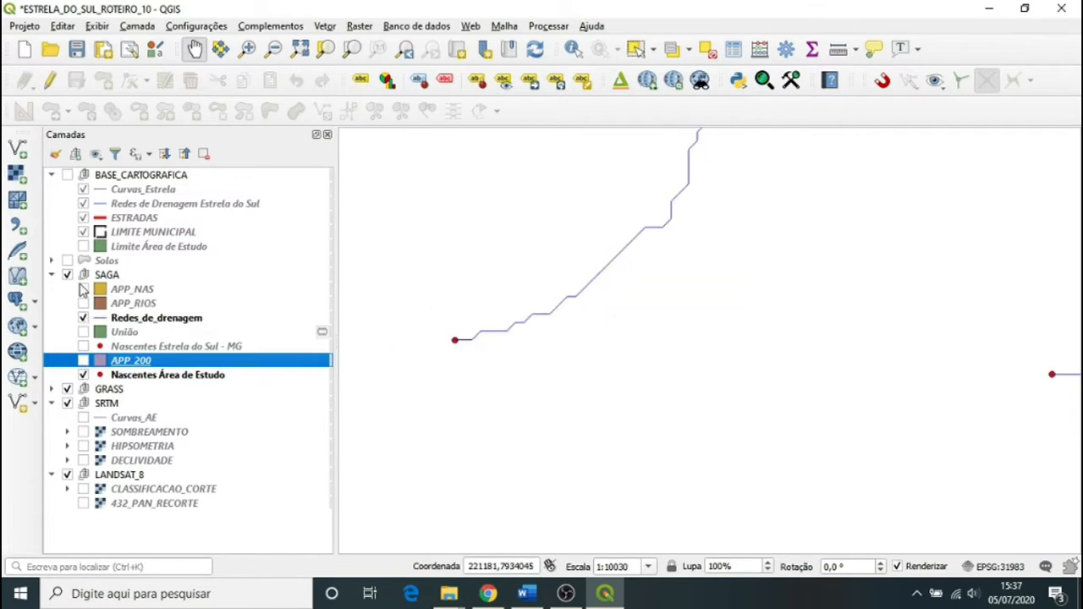
pyautogui.click(83, 375)
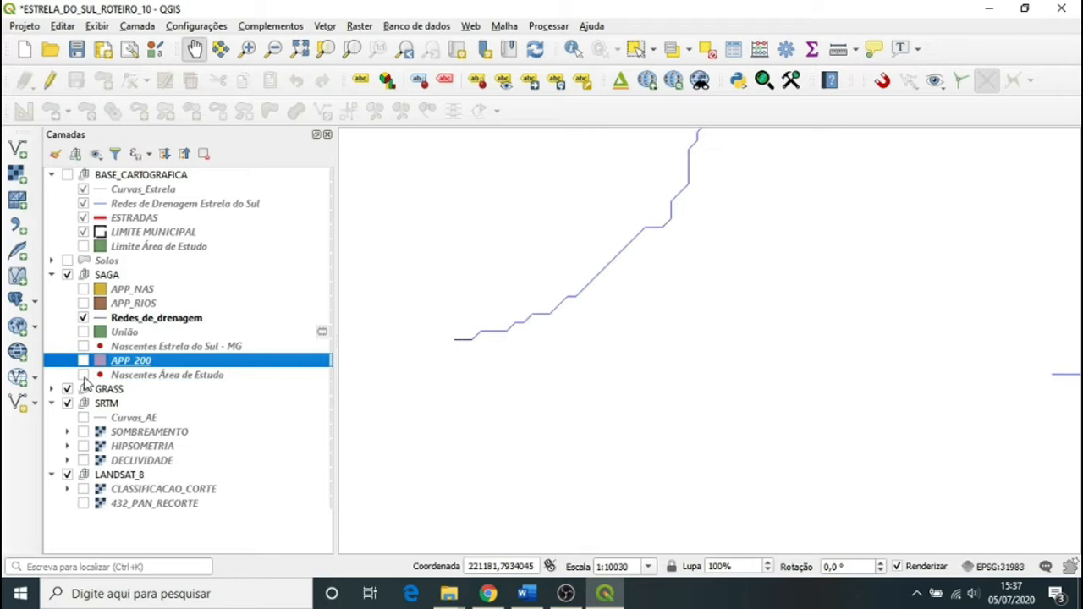
pyautogui.click(106, 292)
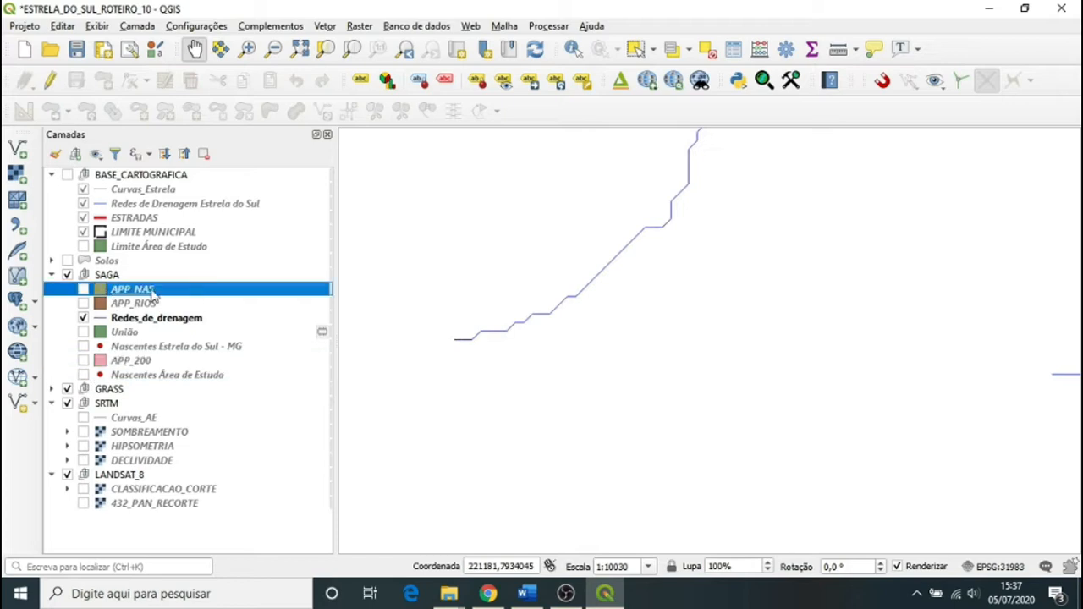
pyautogui.click(115, 275)
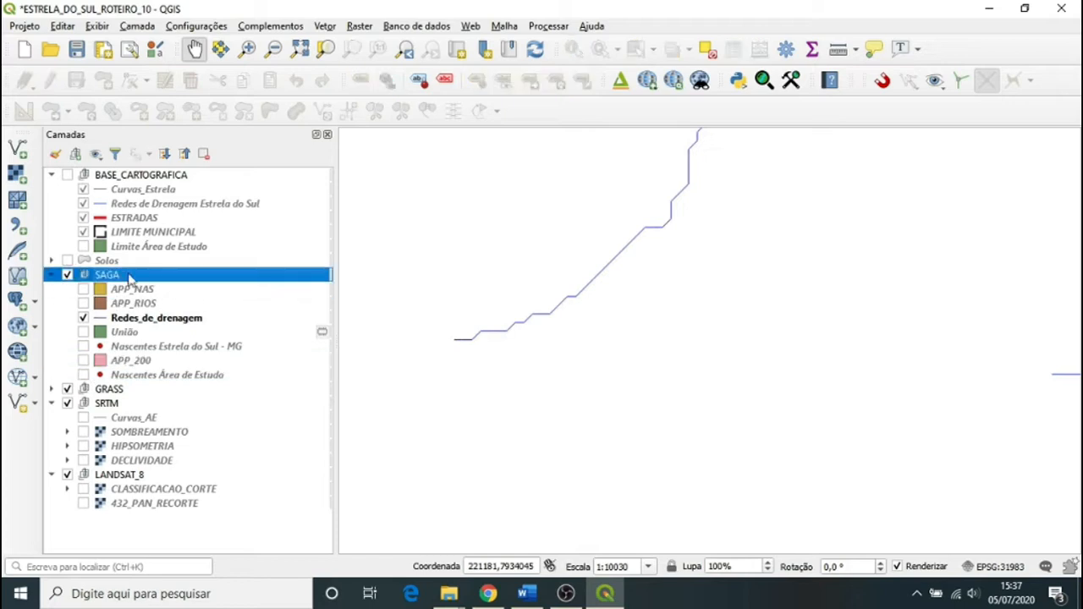
# Run the Union tool with APP_200 as input and APP_RIOS as overlay into a temporary layer, and close the tool
pyautogui.click(326, 28)
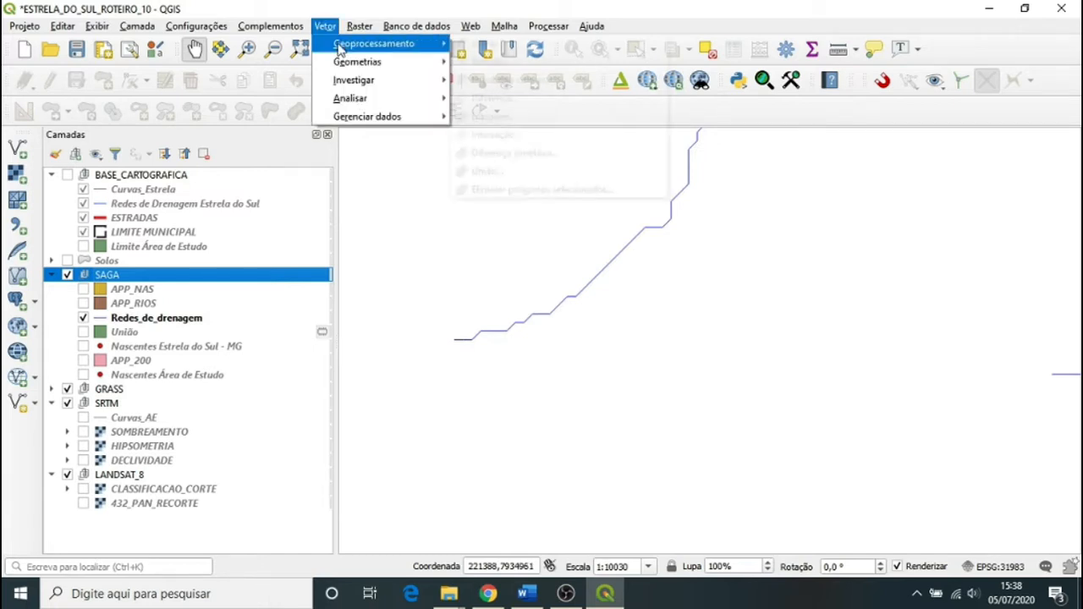
pyautogui.moveTo(341, 49)
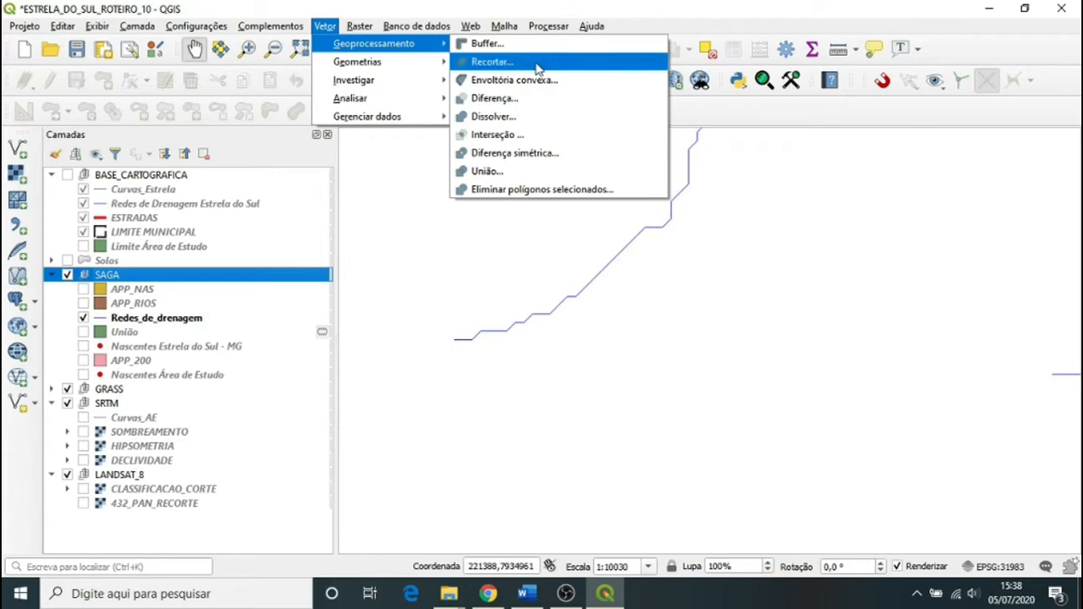
pyautogui.click(563, 172)
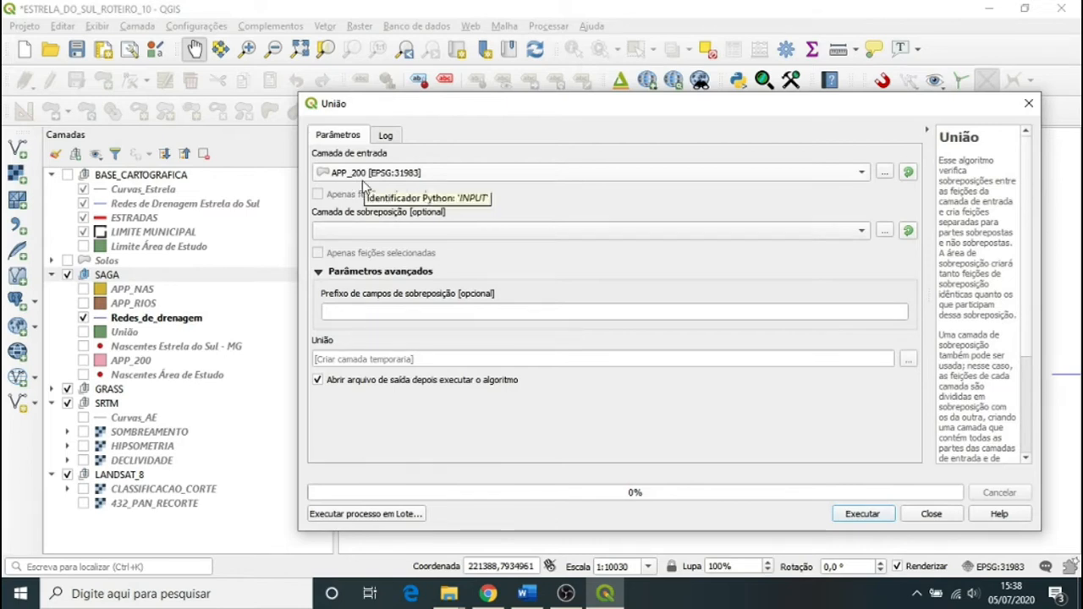
pyautogui.click(391, 179)
pyautogui.click(401, 172)
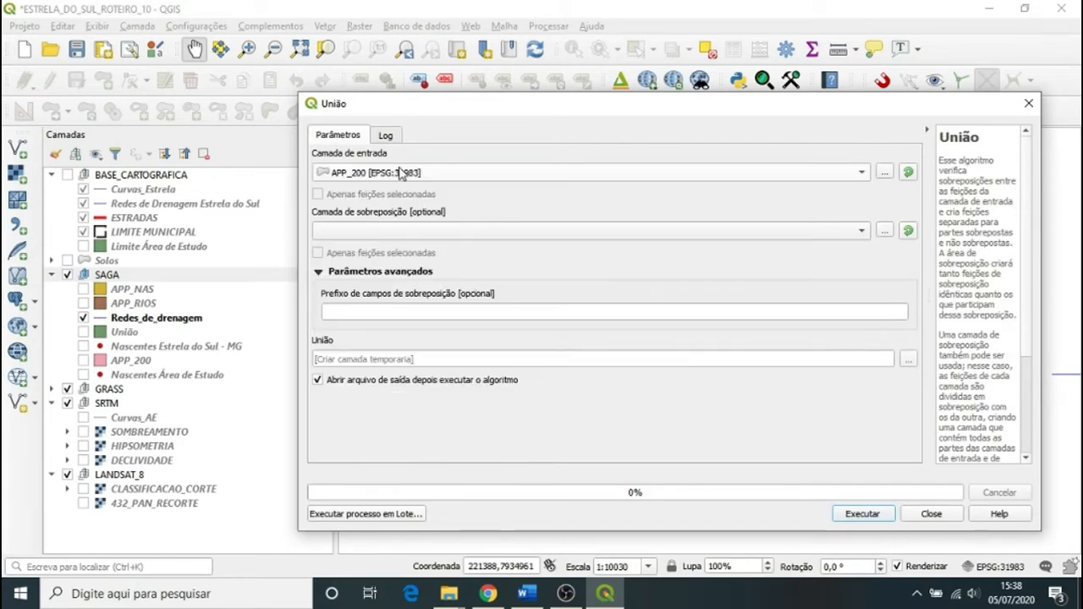
pyautogui.click(864, 232)
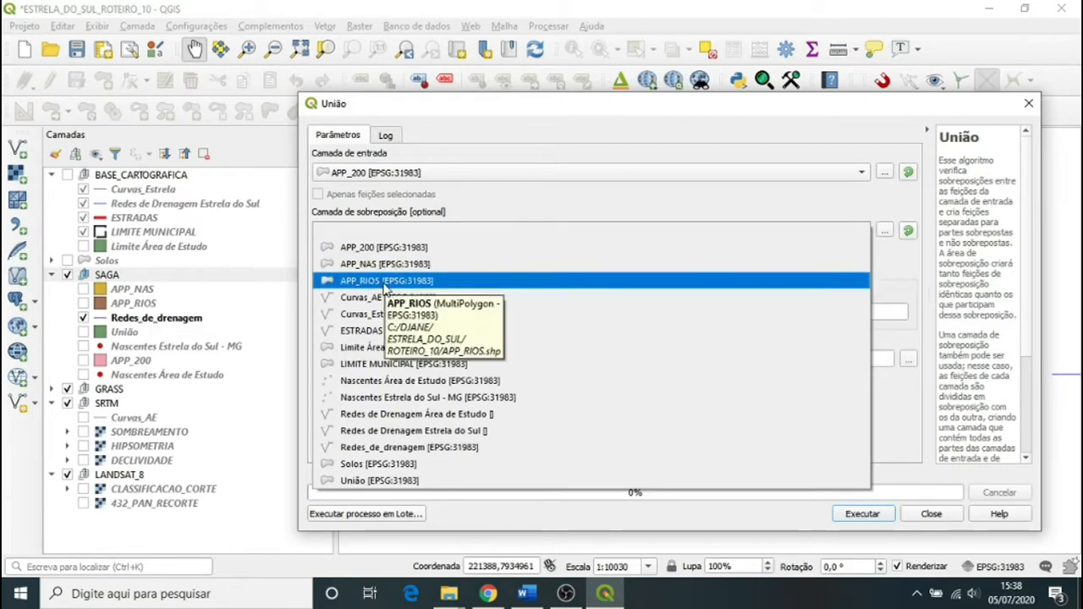
pyautogui.click(384, 285)
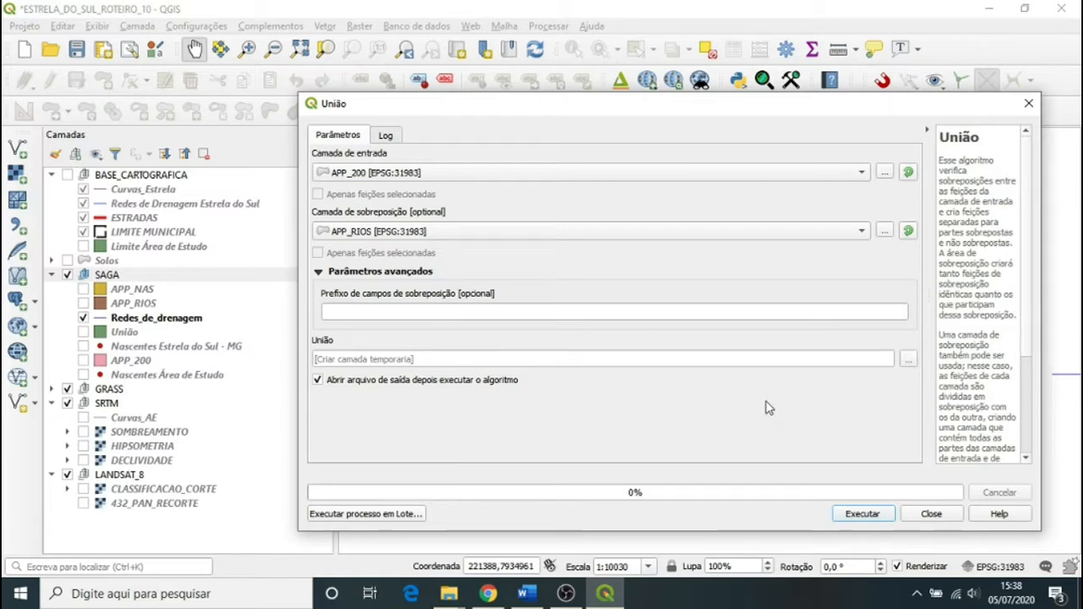
pyautogui.click(863, 514)
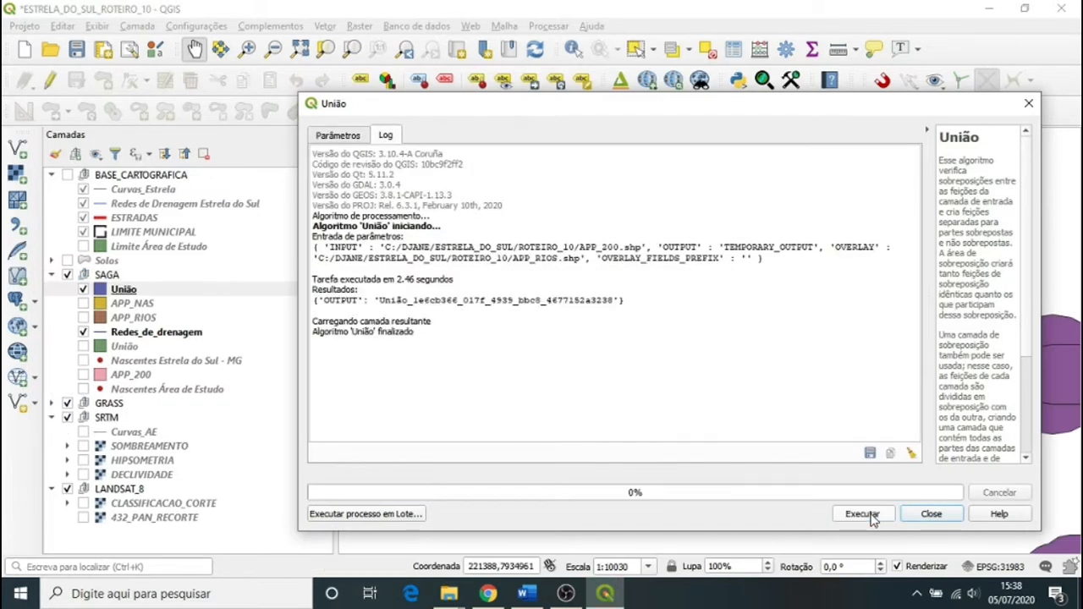
pyautogui.click(930, 513)
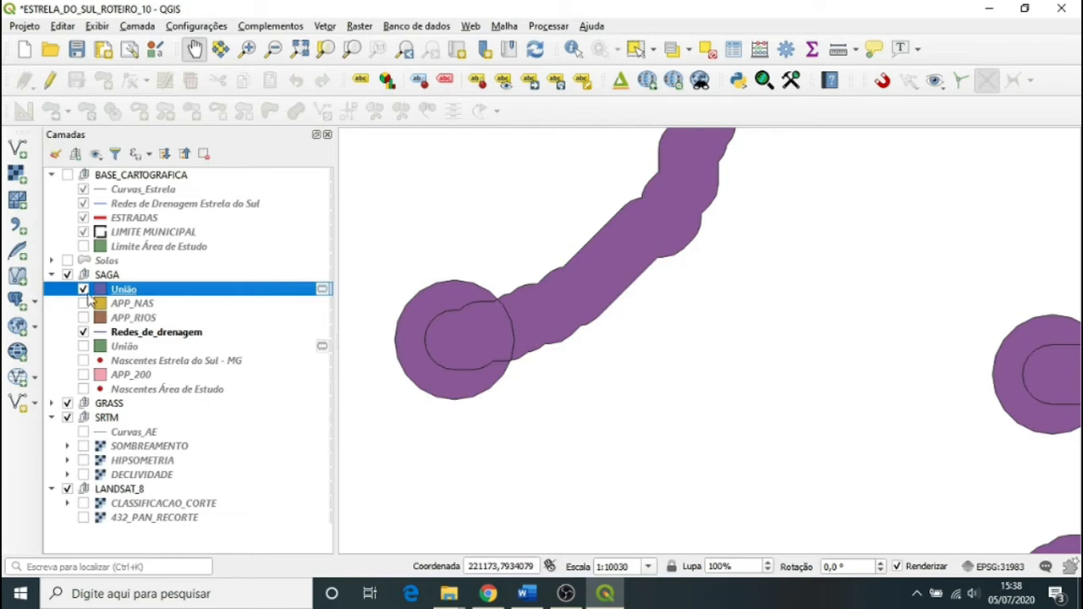
# Hide the new purple União layer and remove the older green União layer from the project
pyautogui.click(83, 289)
pyautogui.click(83, 289)
pyautogui.click(83, 289)
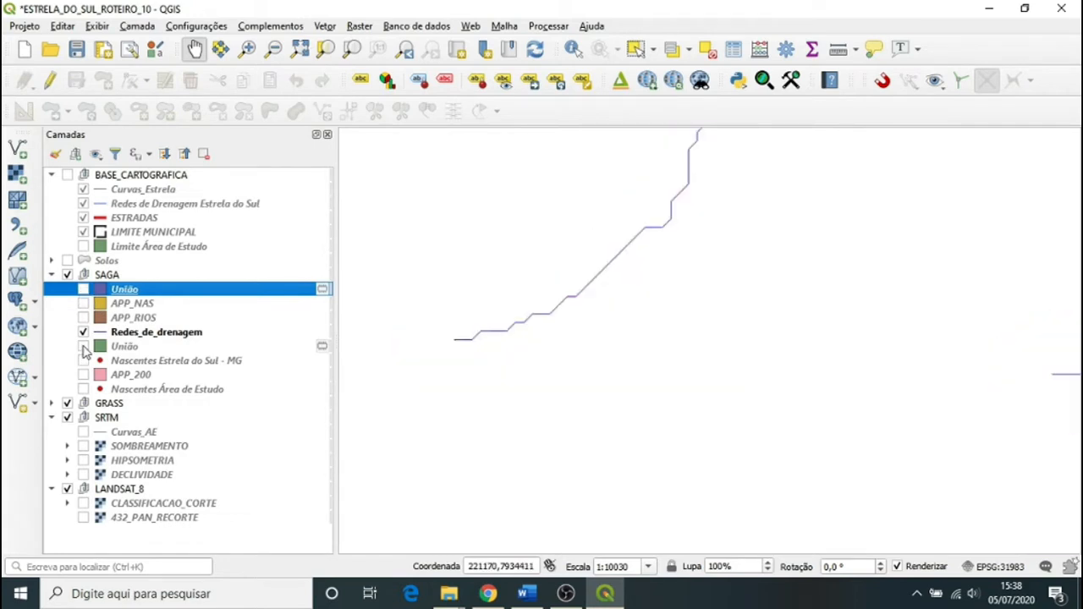
pyautogui.click(83, 346)
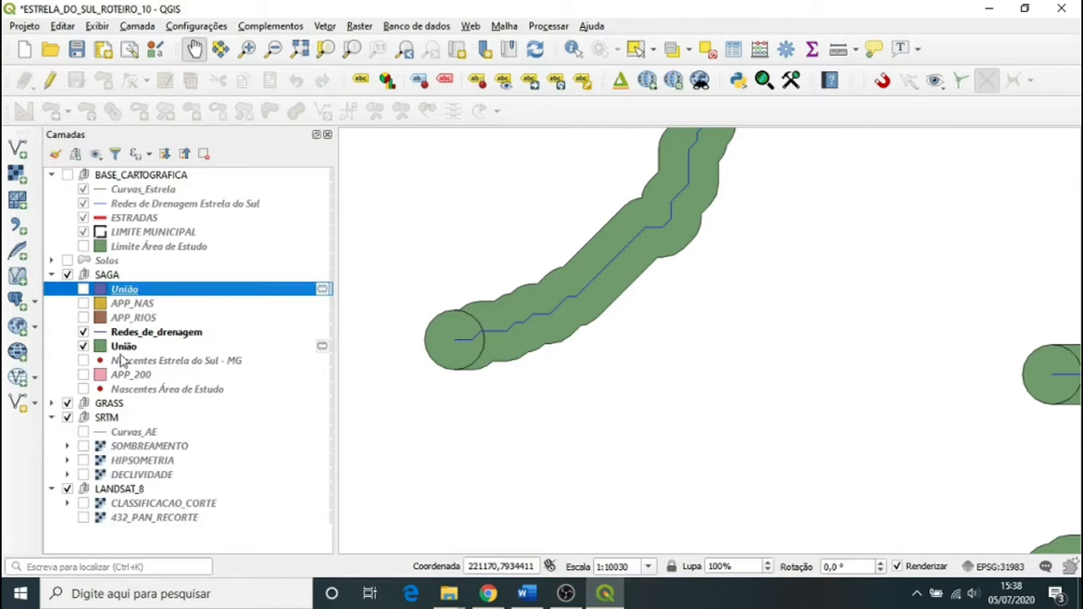
pyautogui.rightClick(124, 348)
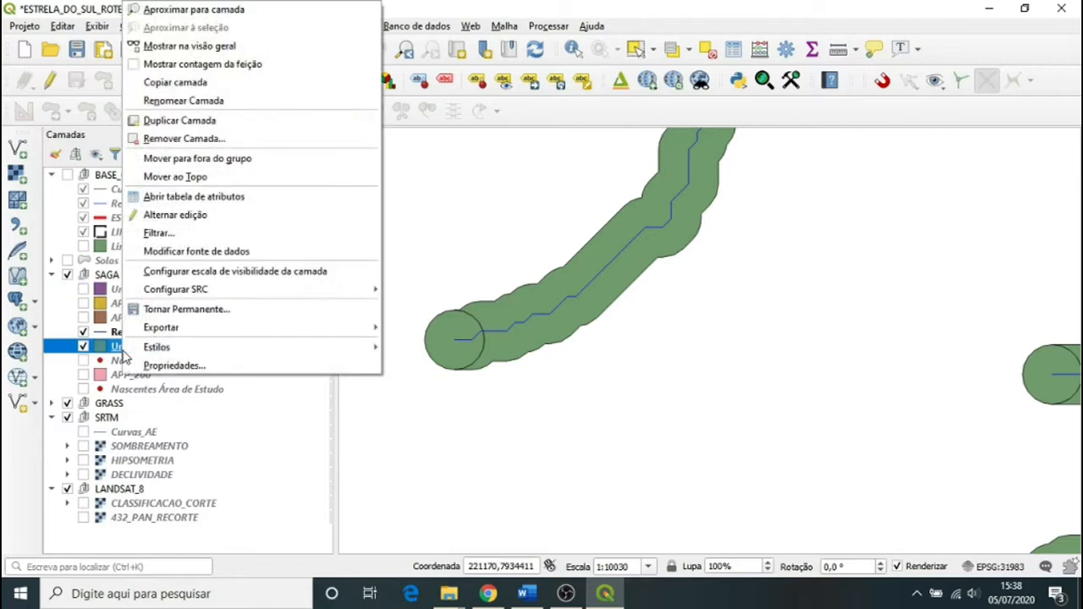
pyautogui.click(194, 144)
pyautogui.click(504, 311)
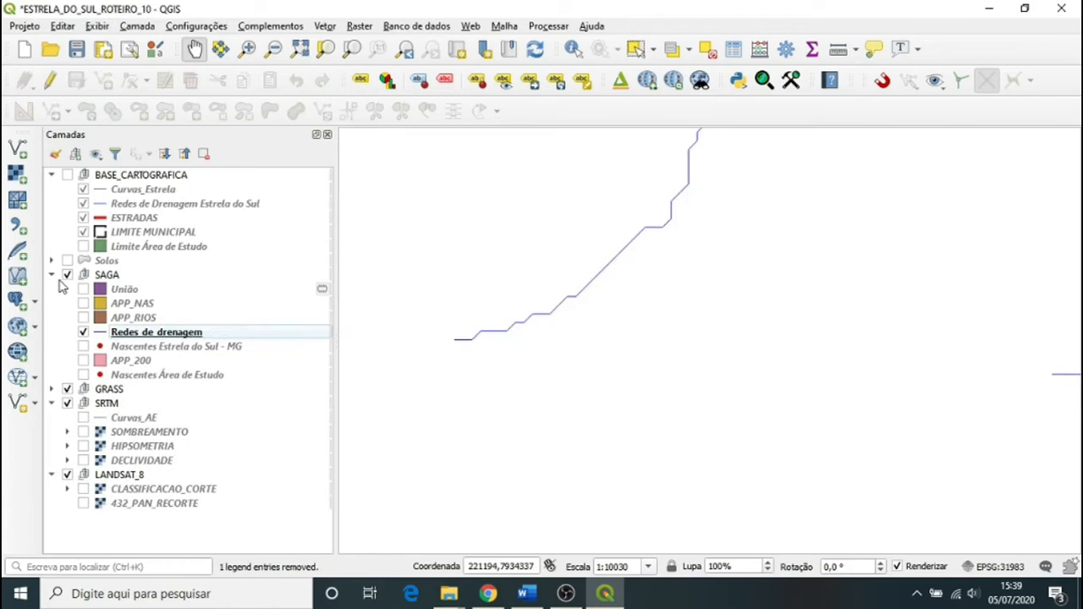
# Show the remaining União layer and examine the internal boundaries where the spring and river buffers overlap
pyautogui.click(84, 289)
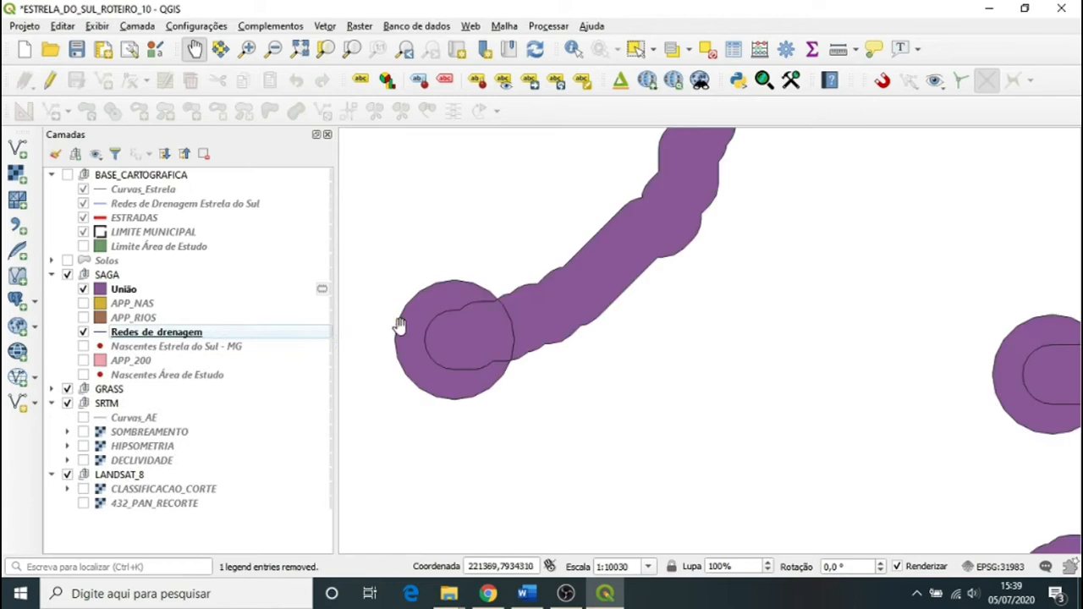
pyautogui.scroll(-4, 496, 394)
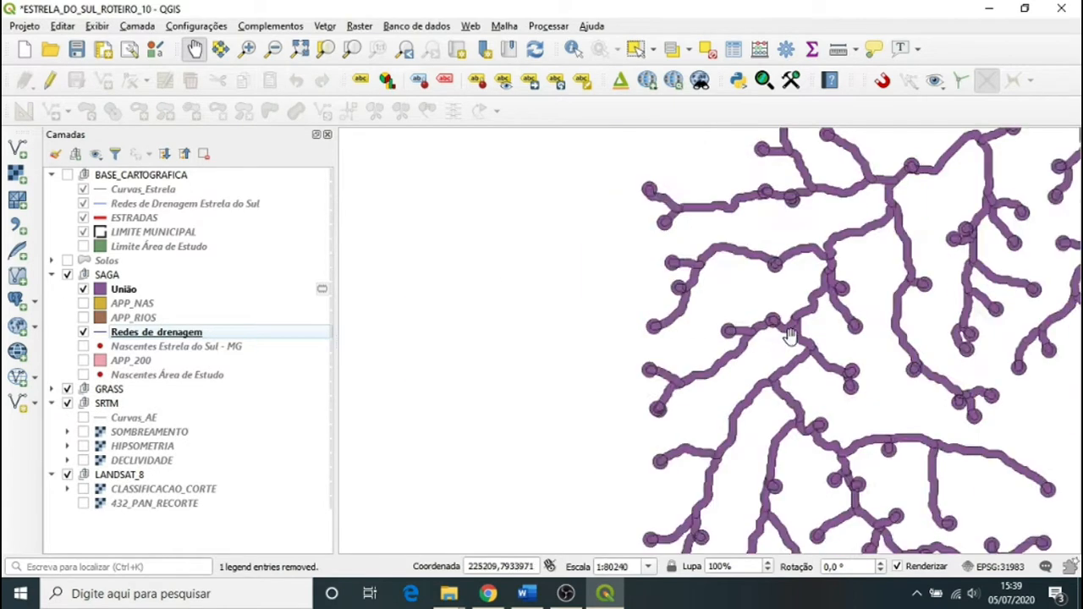
pyautogui.scroll(4, 895, 374)
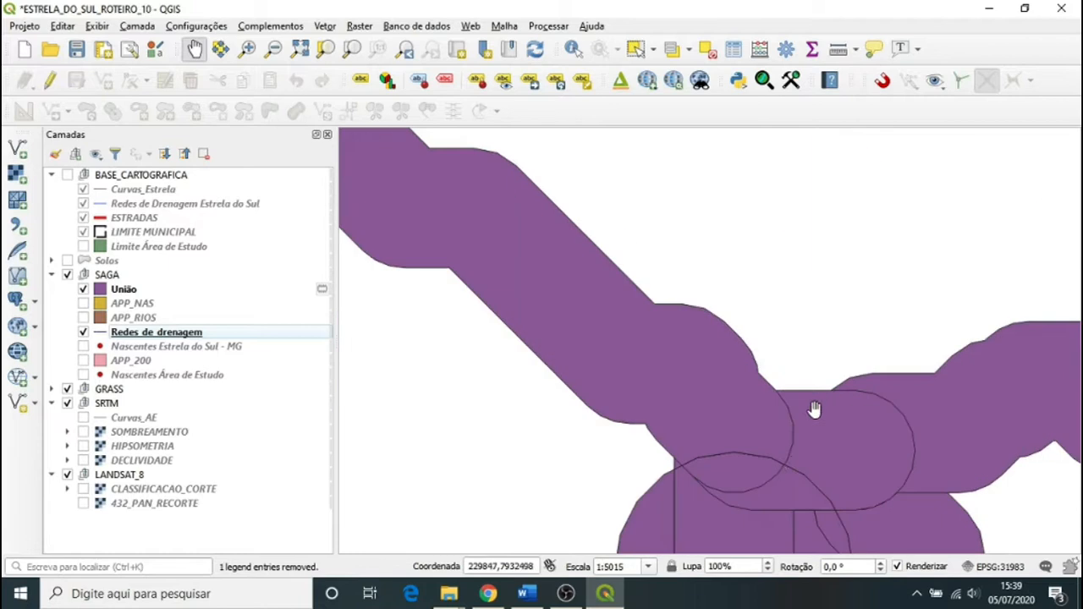
pyautogui.scroll(-1, 782, 467)
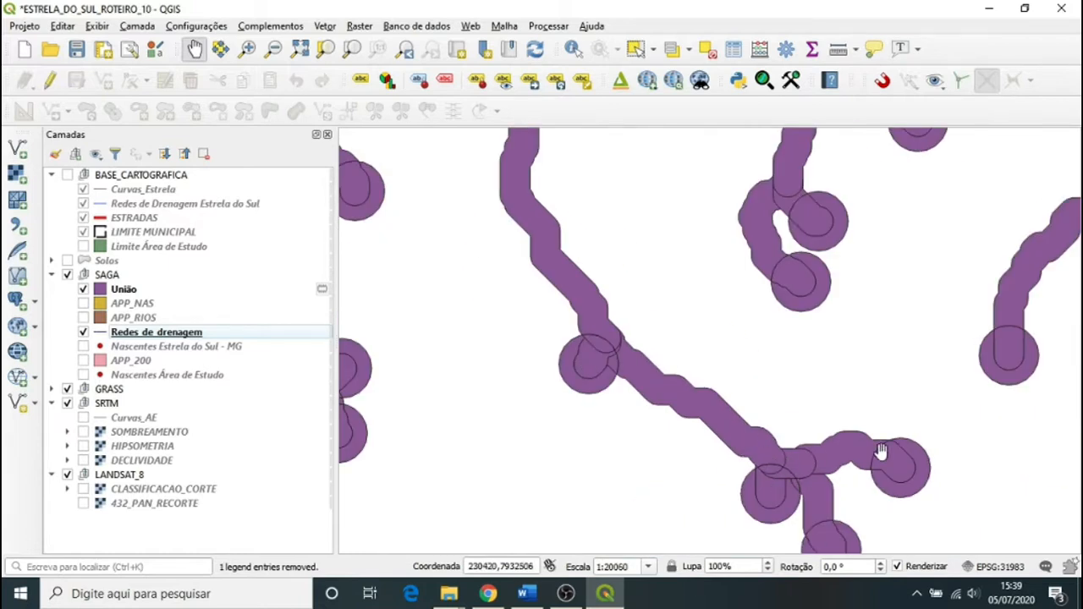
pyautogui.scroll(2, 762, 479)
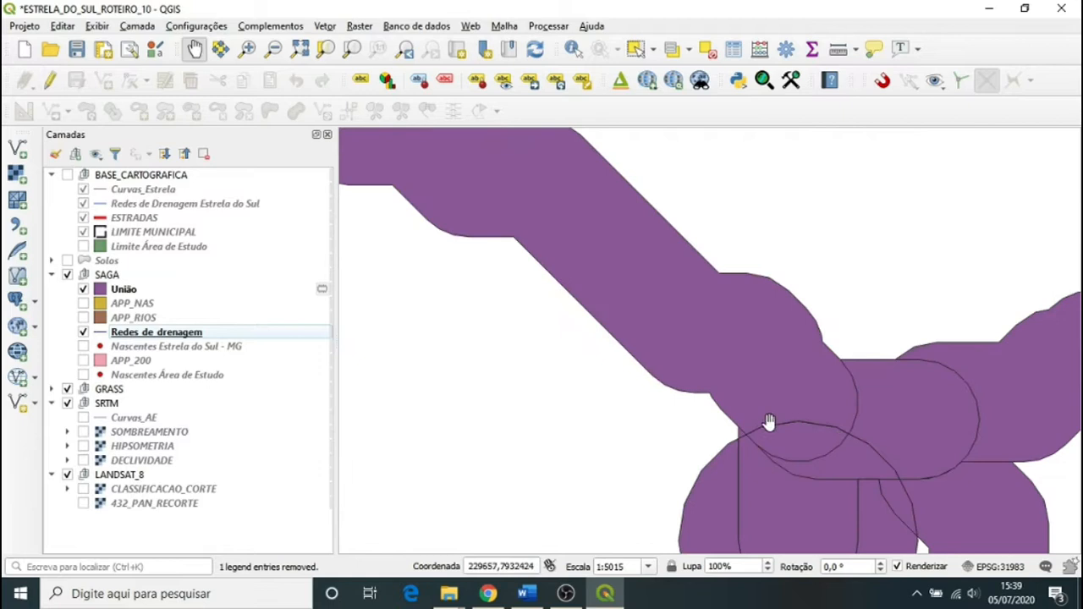
pyautogui.scroll(-1, 808, 410)
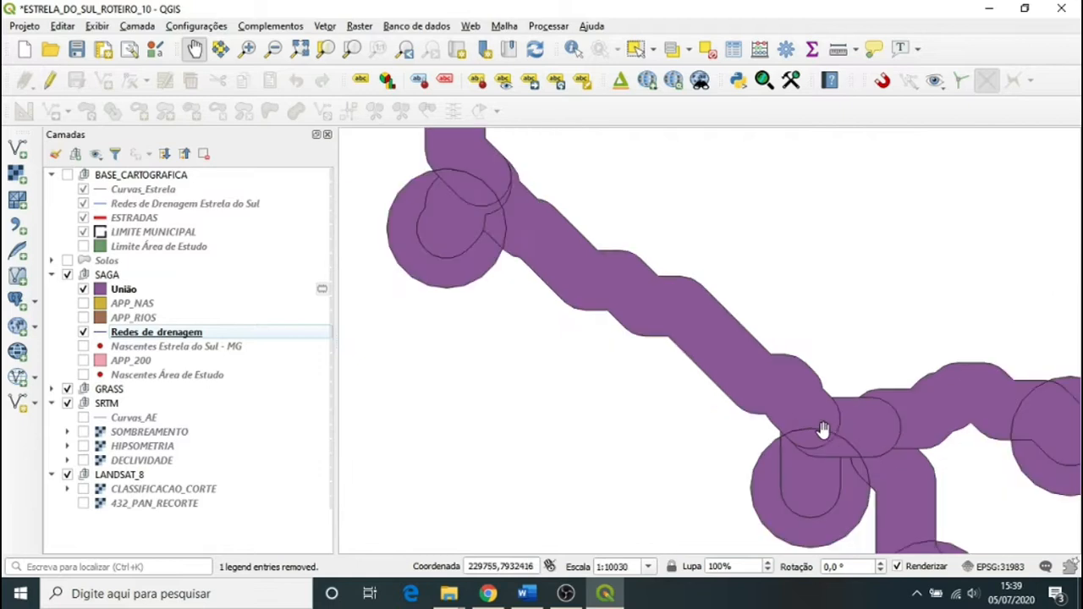
# Select individual polygons of the União layer around the springs and river junctions to inspect how the union is split
pyautogui.click(635, 48)
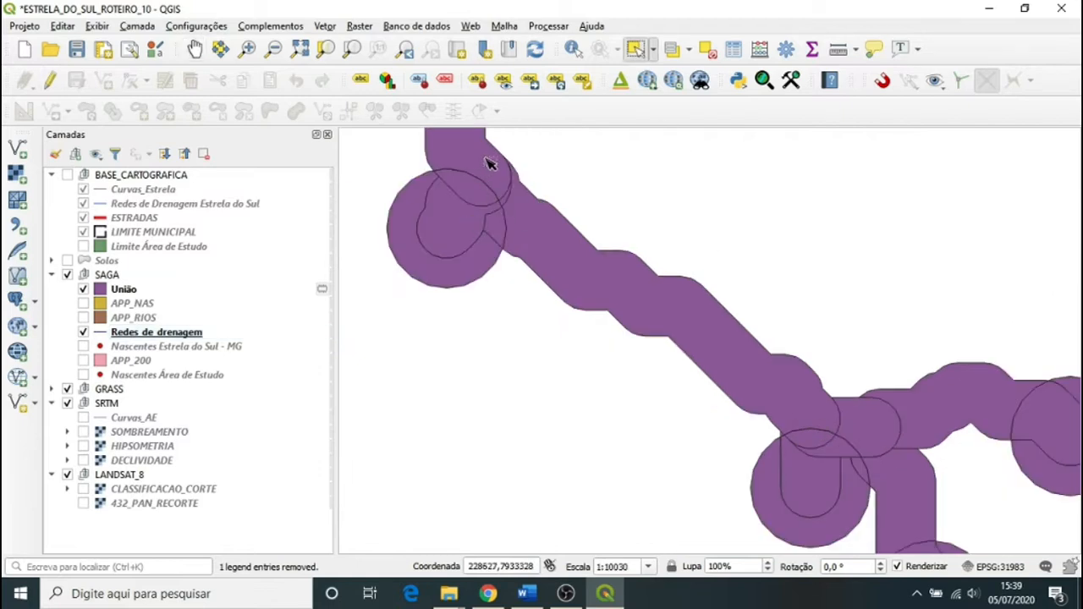
pyautogui.click(125, 290)
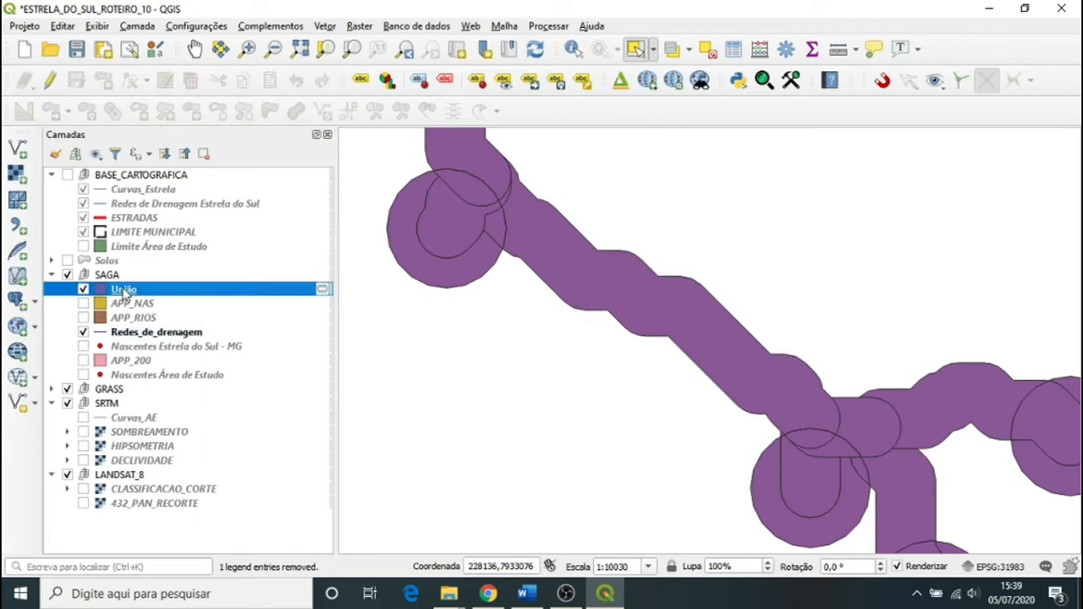
pyautogui.click(485, 179)
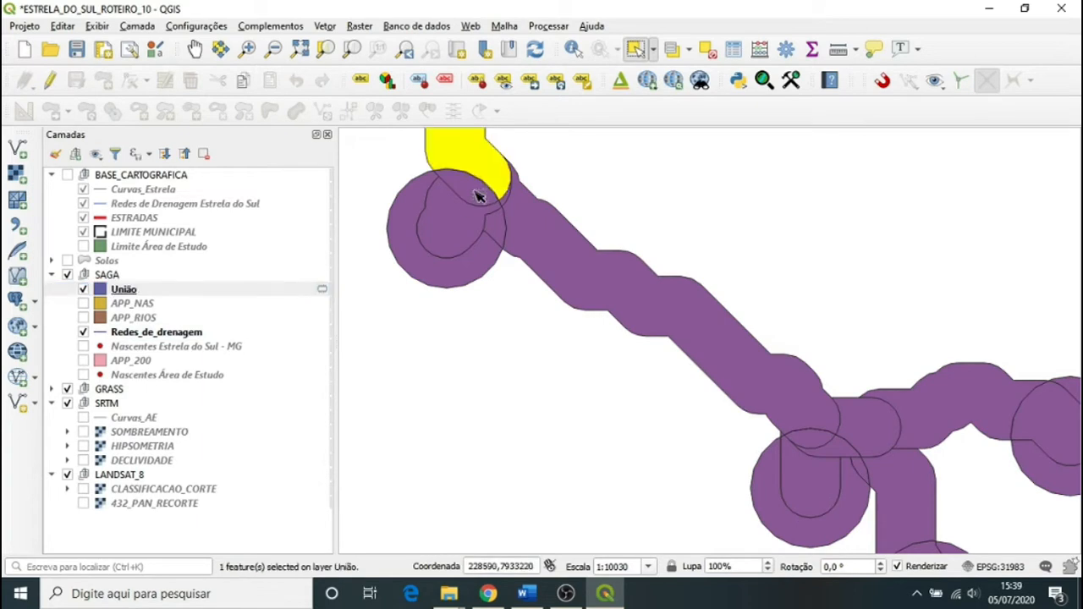
pyautogui.click(479, 197)
pyautogui.click(475, 267)
pyautogui.click(491, 238)
pyautogui.click(519, 241)
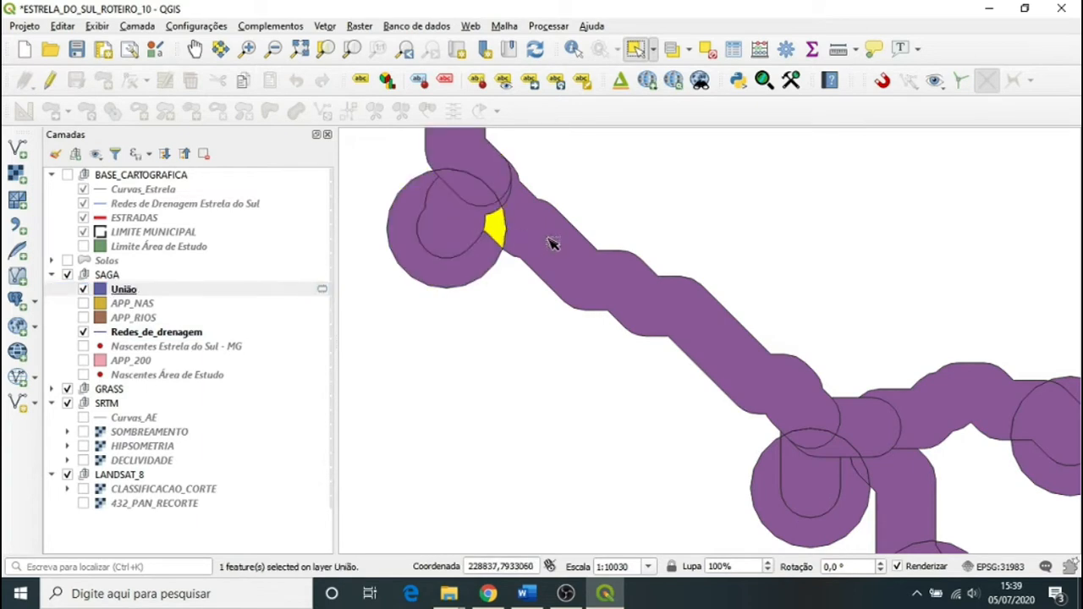
pyautogui.click(592, 265)
pyautogui.click(780, 490)
pyautogui.click(831, 466)
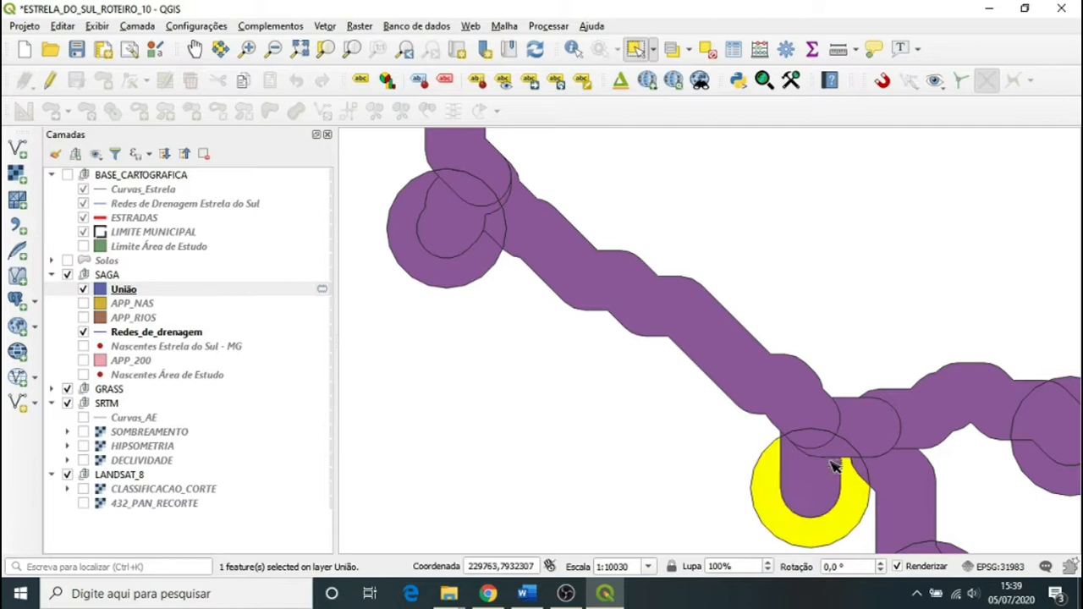
pyautogui.click(859, 415)
# Dissolve the whole União layer into a shapefile named APP_AE in the ROTEIRO_10 folder, and close the Dissolve tool
pyautogui.scroll(-3, 503, 236)
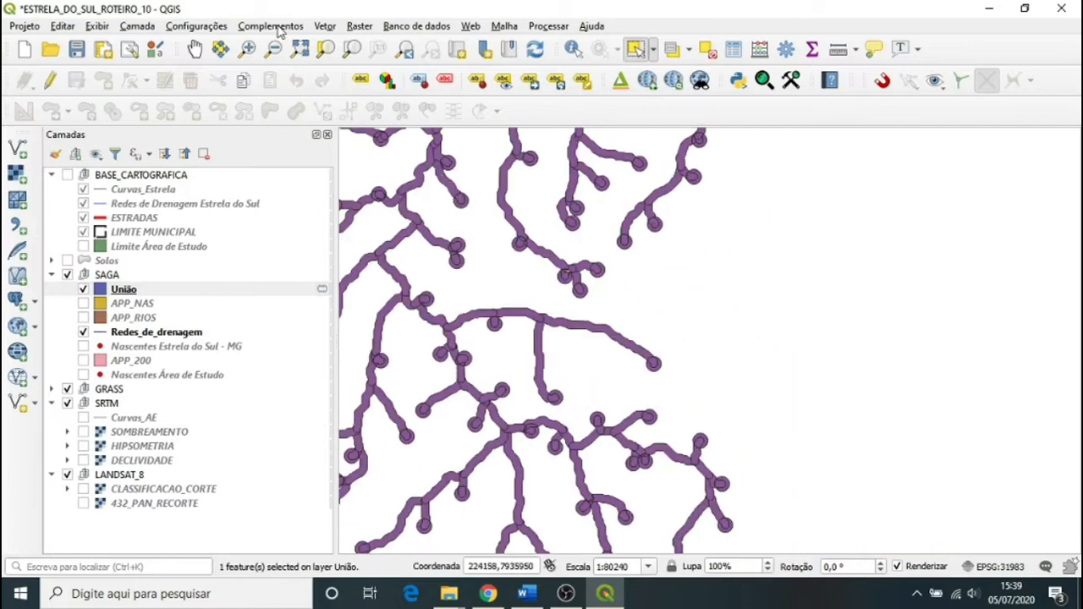
pyautogui.click(330, 27)
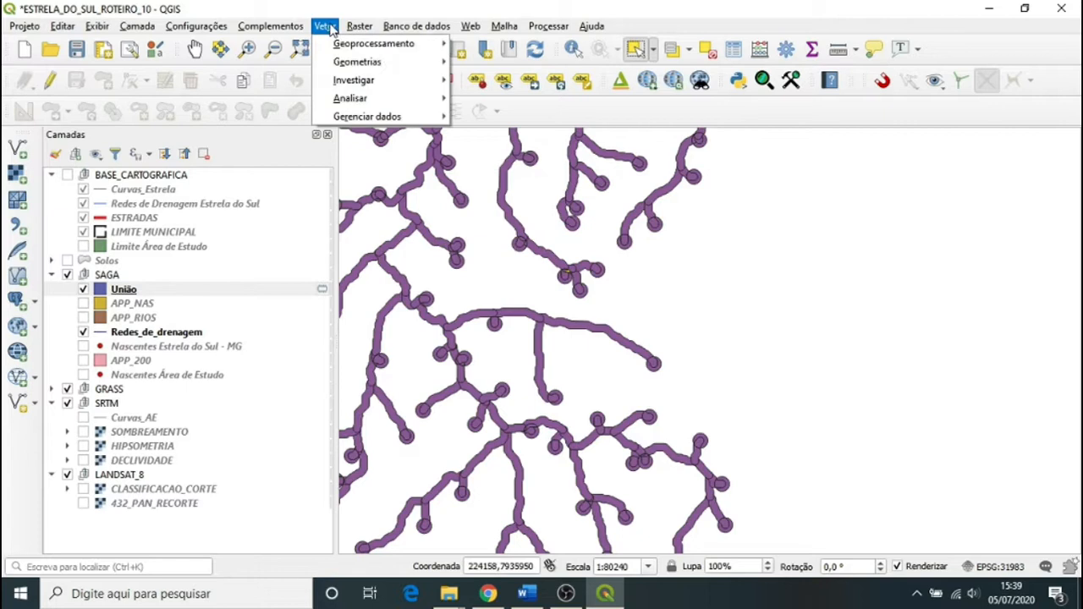
pyautogui.moveTo(356, 44)
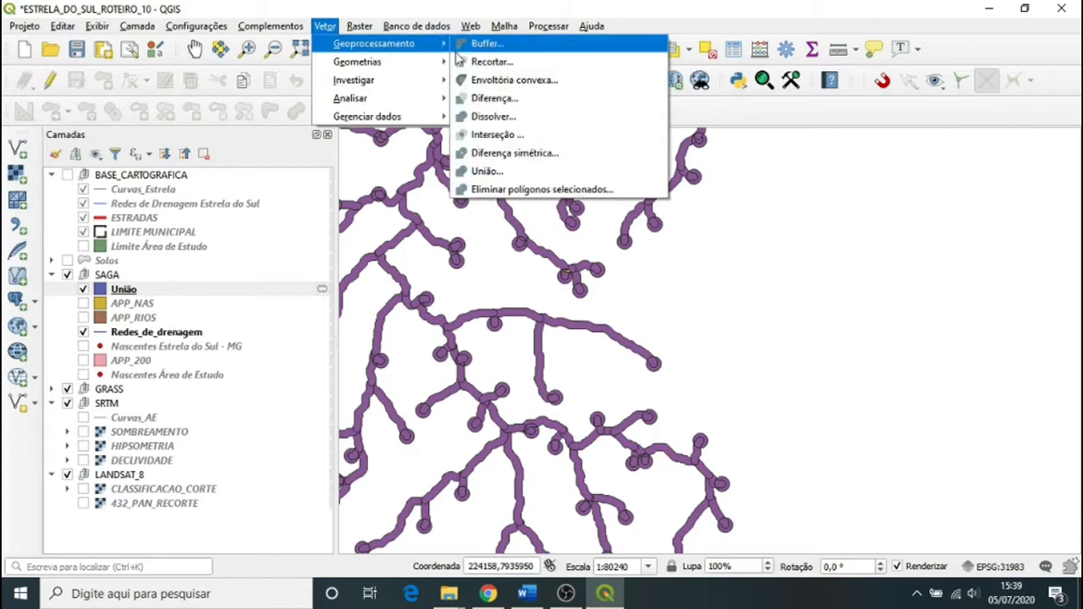
pyautogui.click(558, 119)
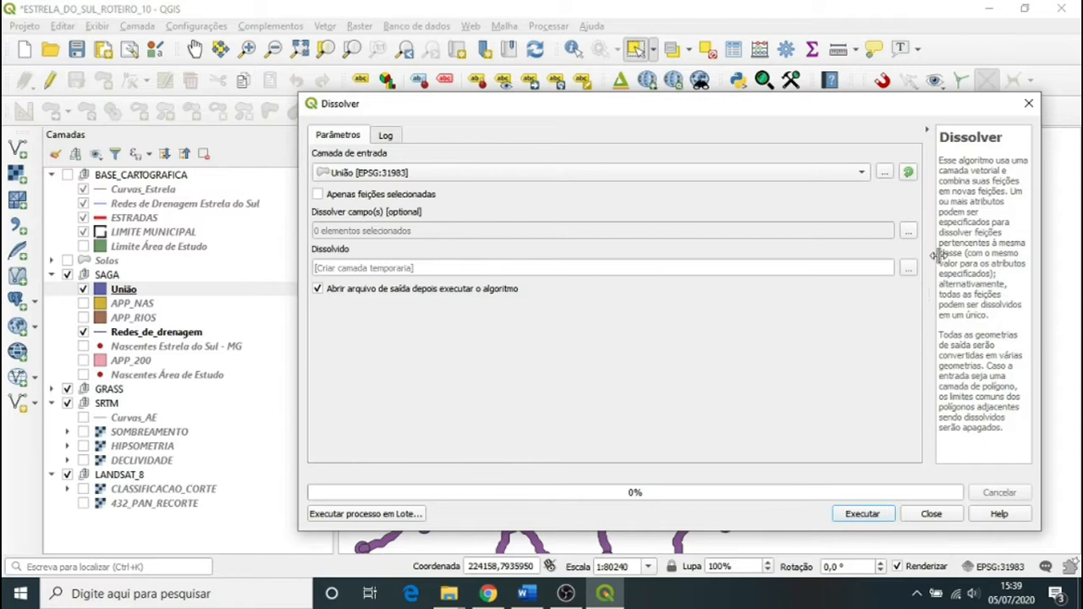
pyautogui.click(909, 269)
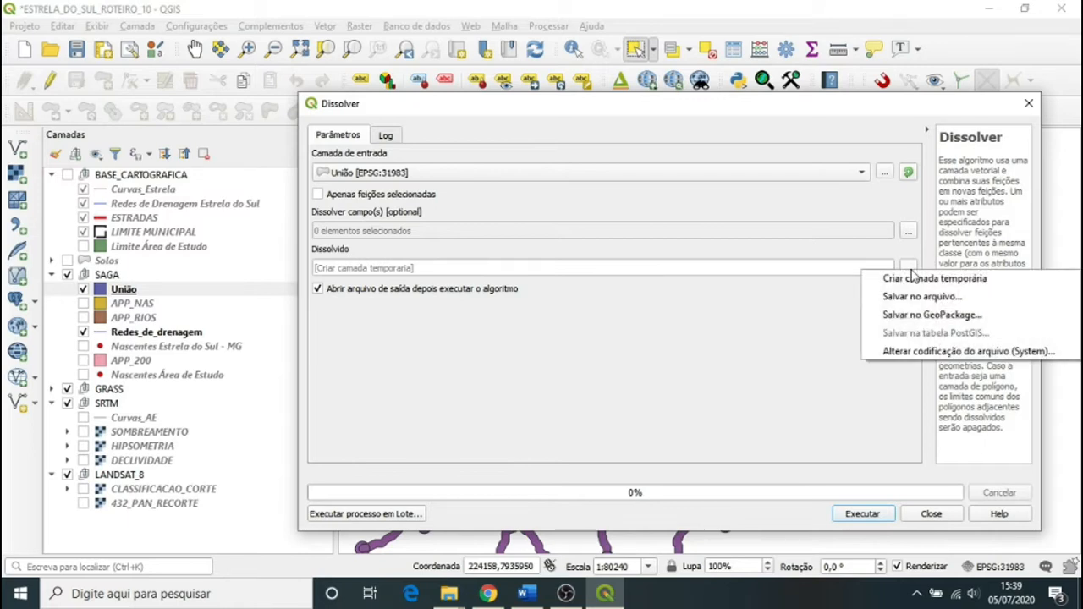
pyautogui.click(912, 297)
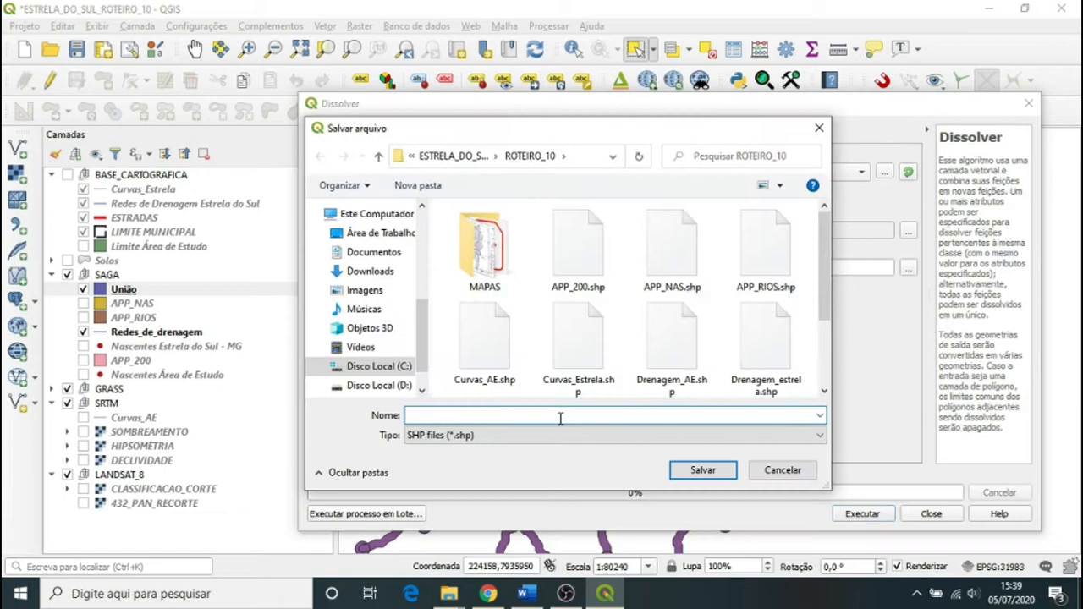
pyautogui.write('a')
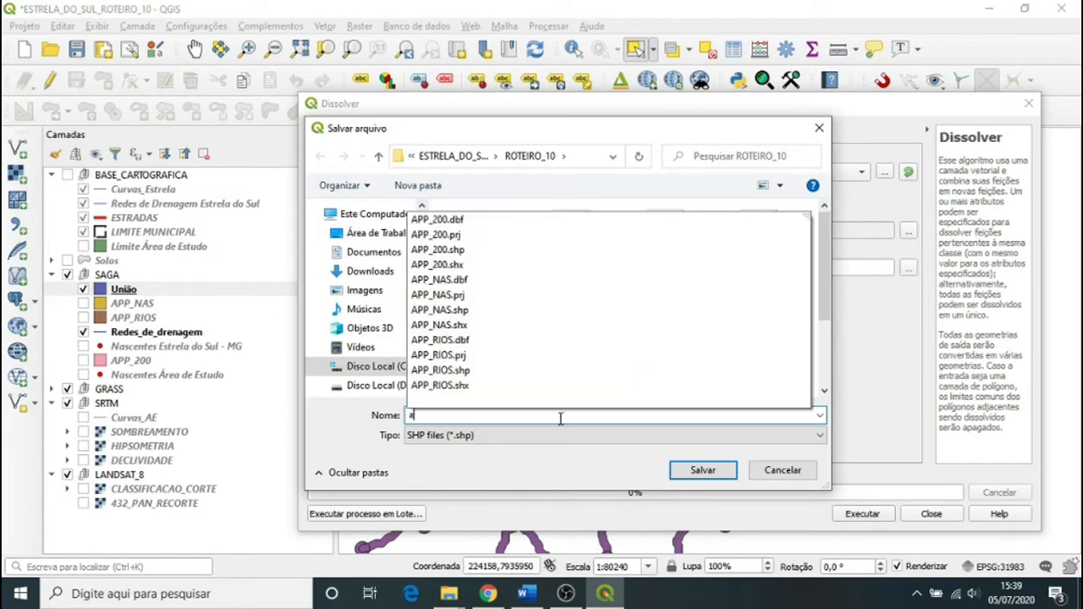
pyautogui.press('BackSpace')
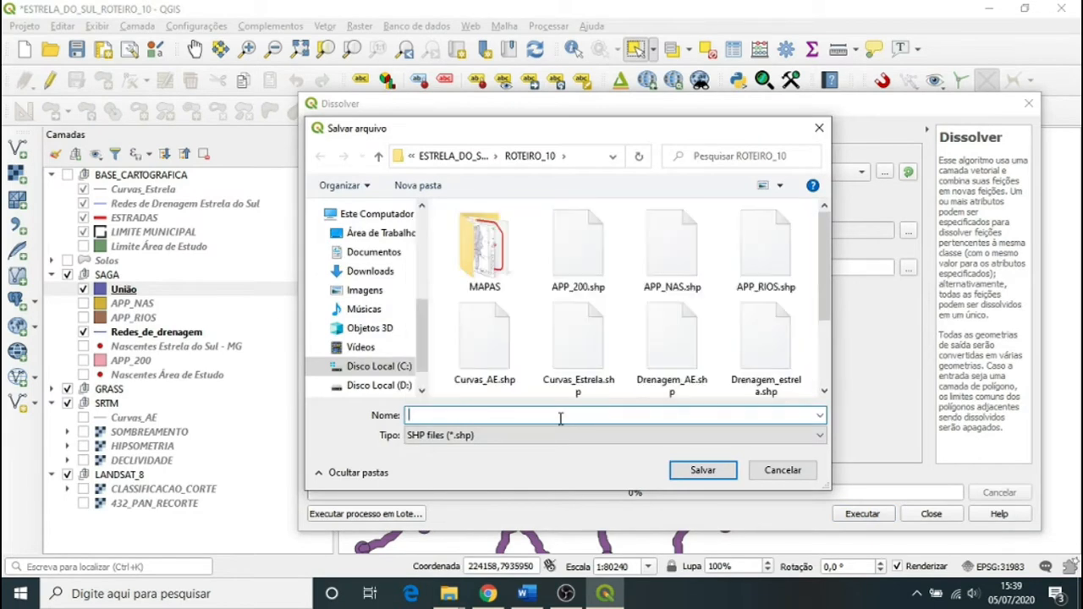
pyautogui.write('APP')
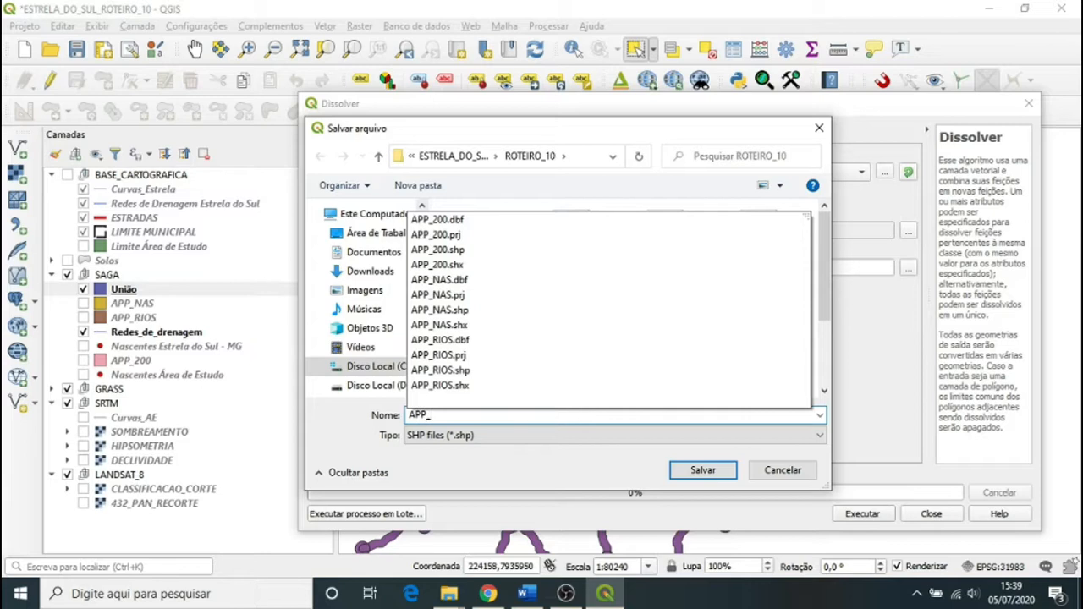
pyautogui.write('_AE')
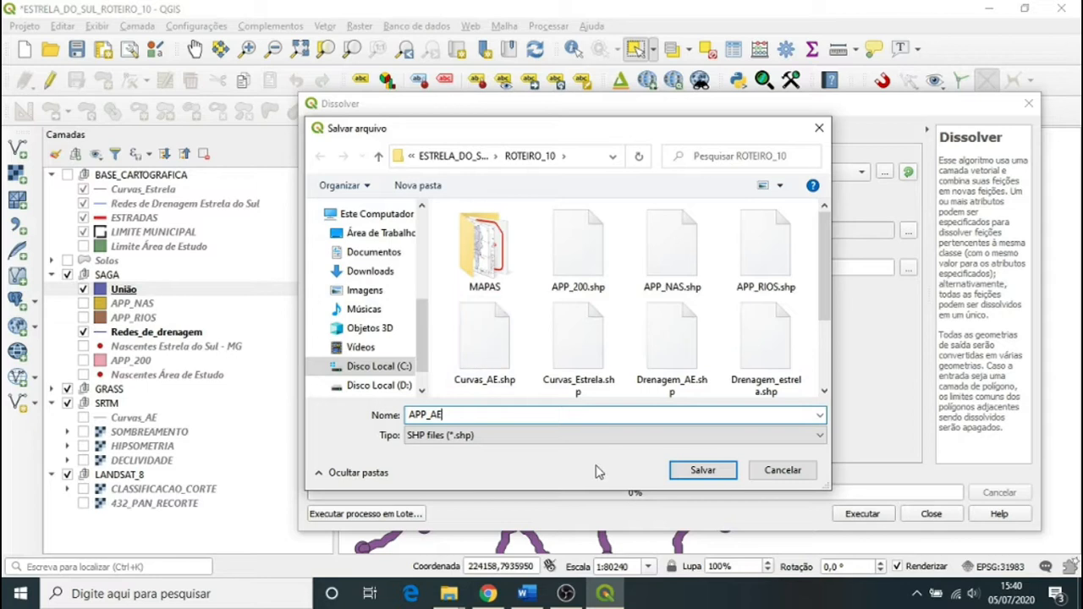
pyautogui.click(697, 473)
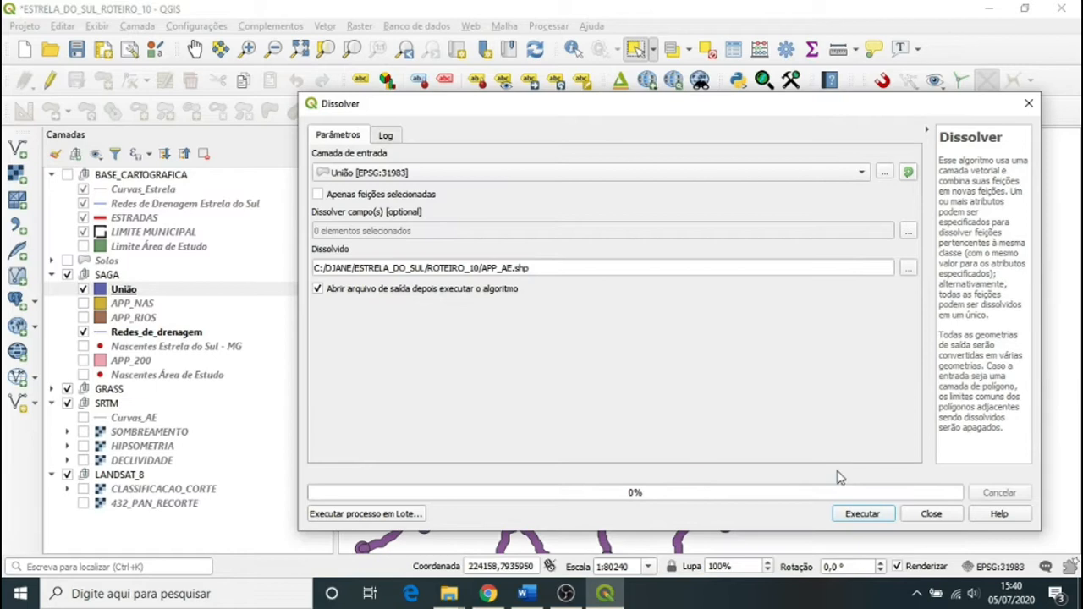
pyautogui.click(863, 515)
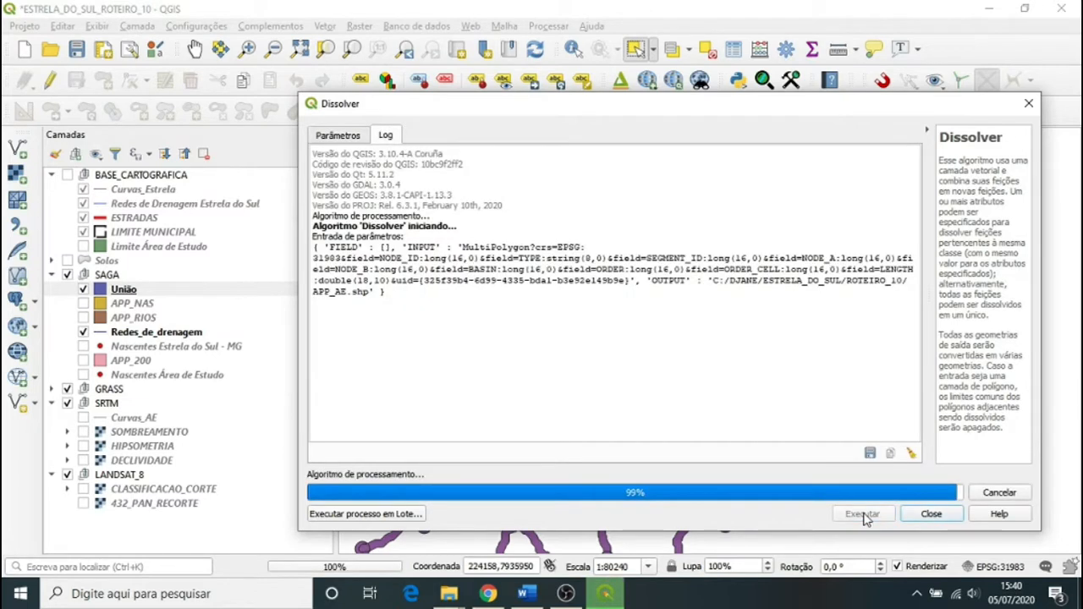
pyautogui.click(931, 515)
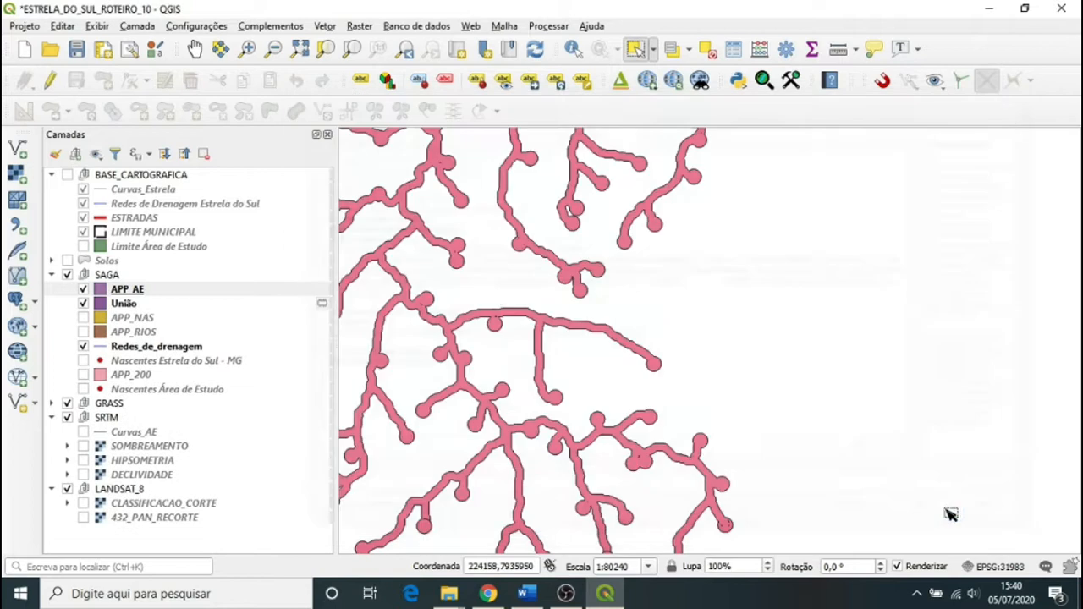
# Select the dissolved APP_AE polygon and examine whether internal boundaries remain where the spring and river buffers meet
pyautogui.scroll(3, 459, 288)
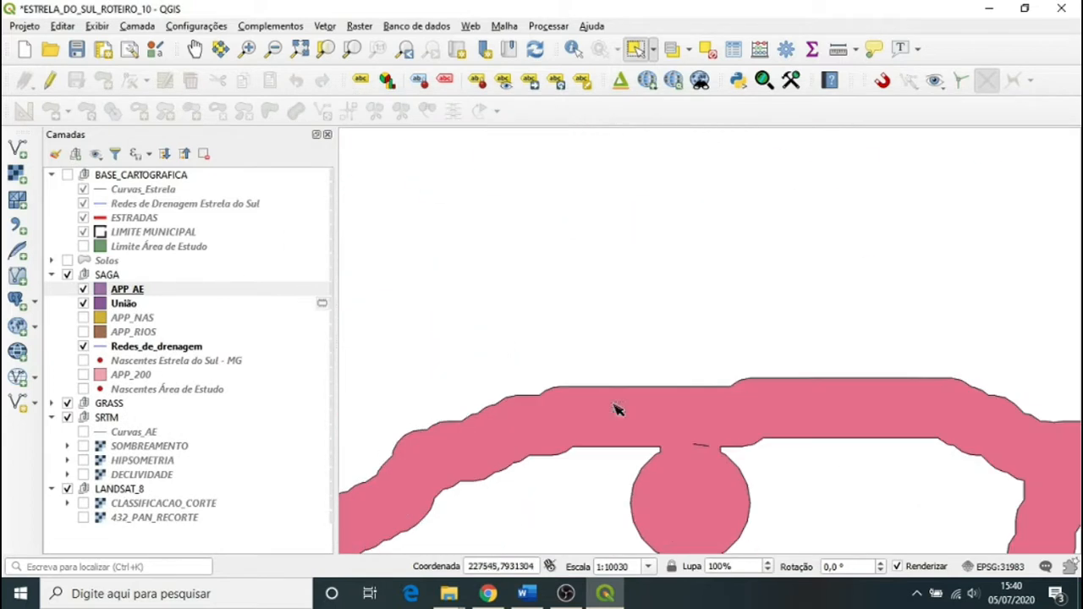
pyautogui.click(689, 429)
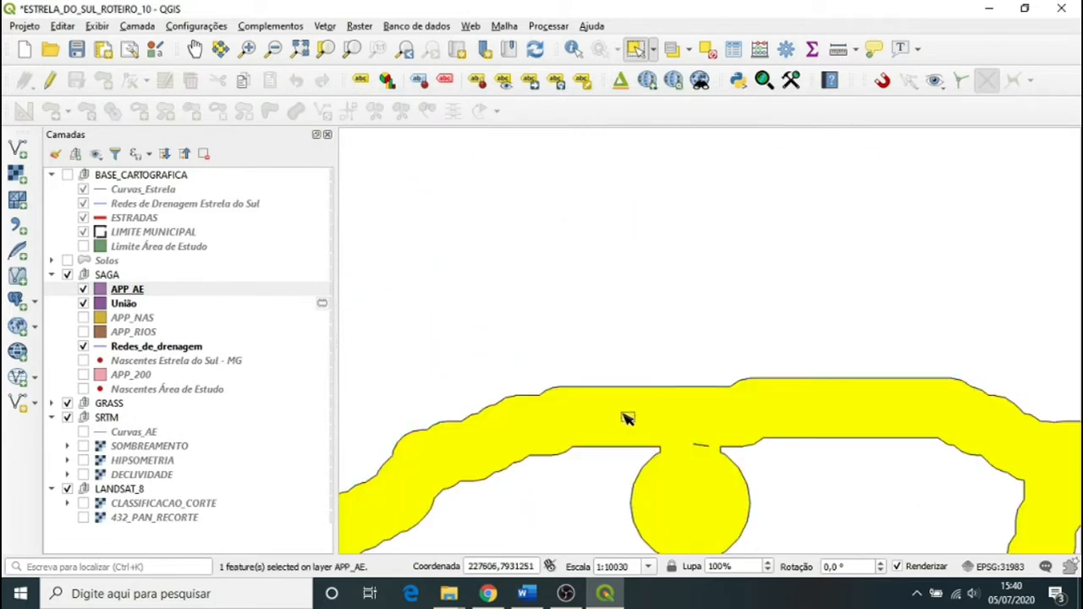
pyautogui.scroll(-2, 626, 418)
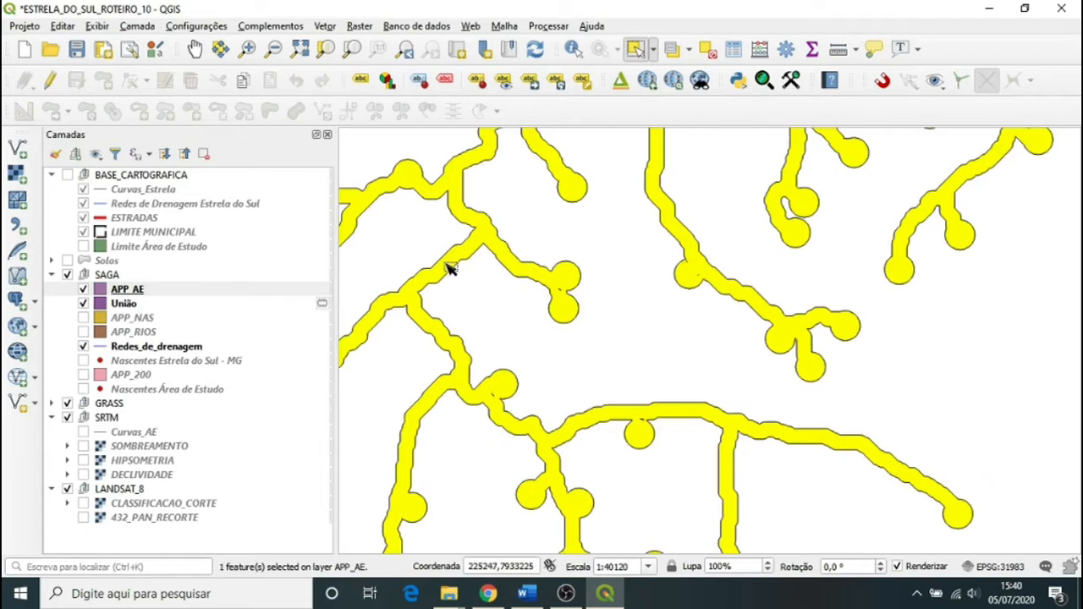
pyautogui.scroll(-2, 747, 235)
pyautogui.scroll(2, 691, 350)
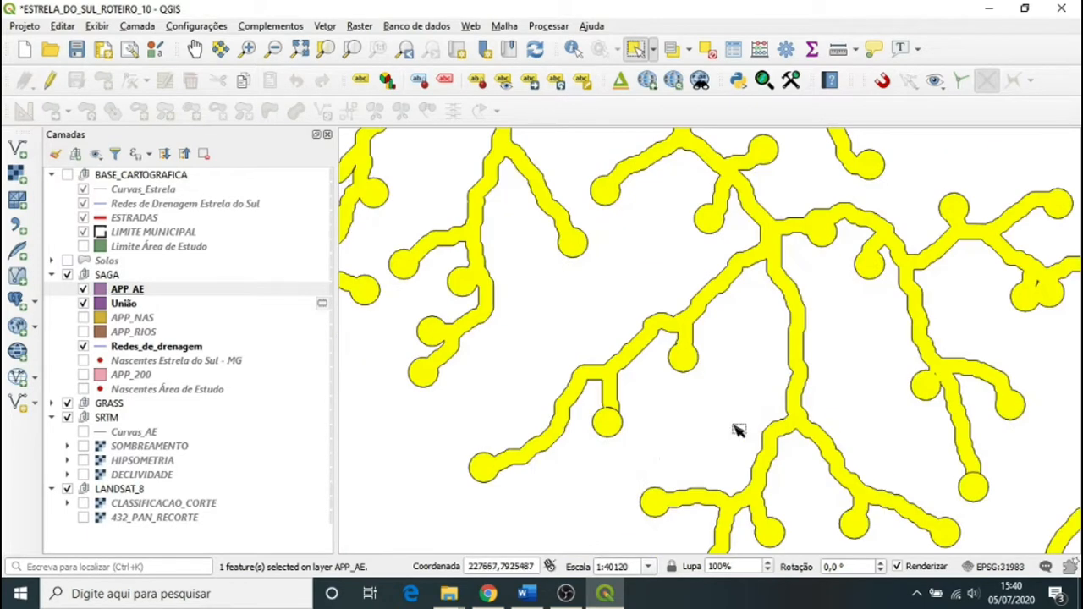
pyautogui.scroll(-1, 600, 403)
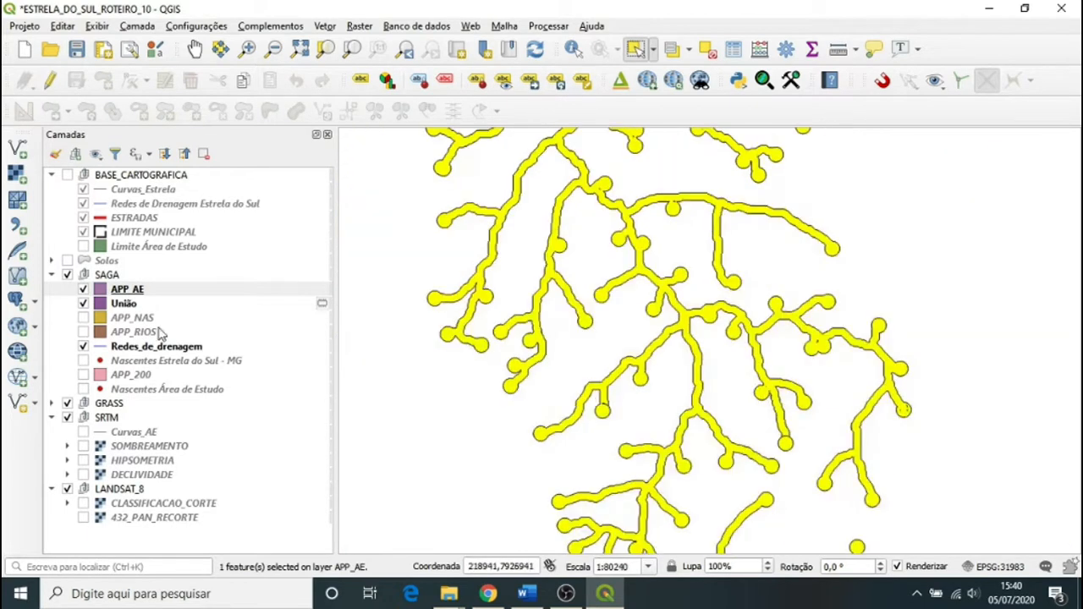
pyautogui.click(83, 290)
pyautogui.click(83, 289)
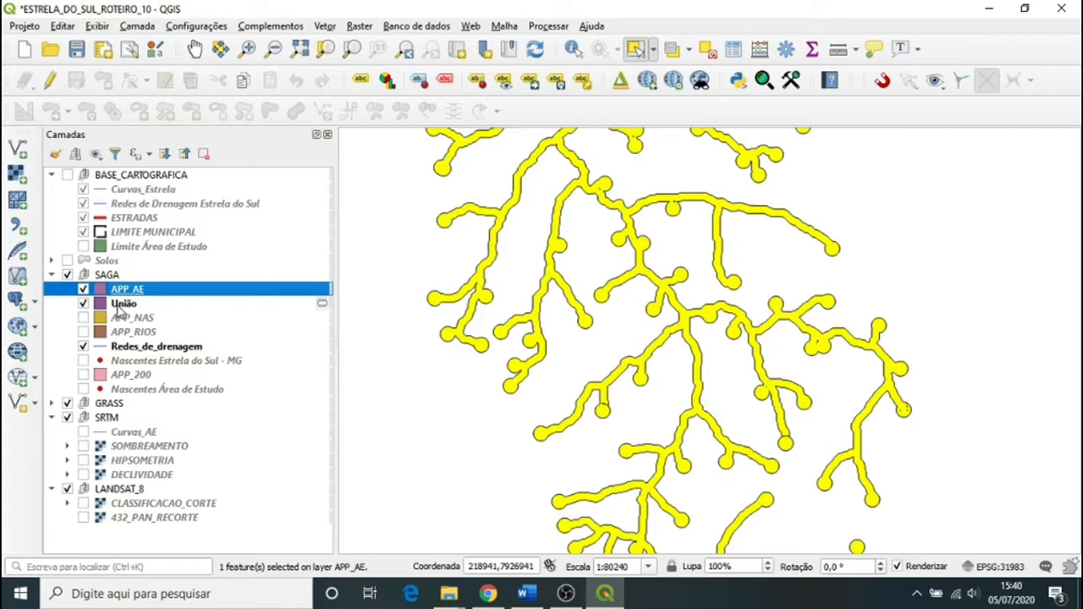
# Remove the temporary União layer and the APP_NAS layer from the SAGA group
pyautogui.click(124, 305)
pyautogui.rightClick(123, 307)
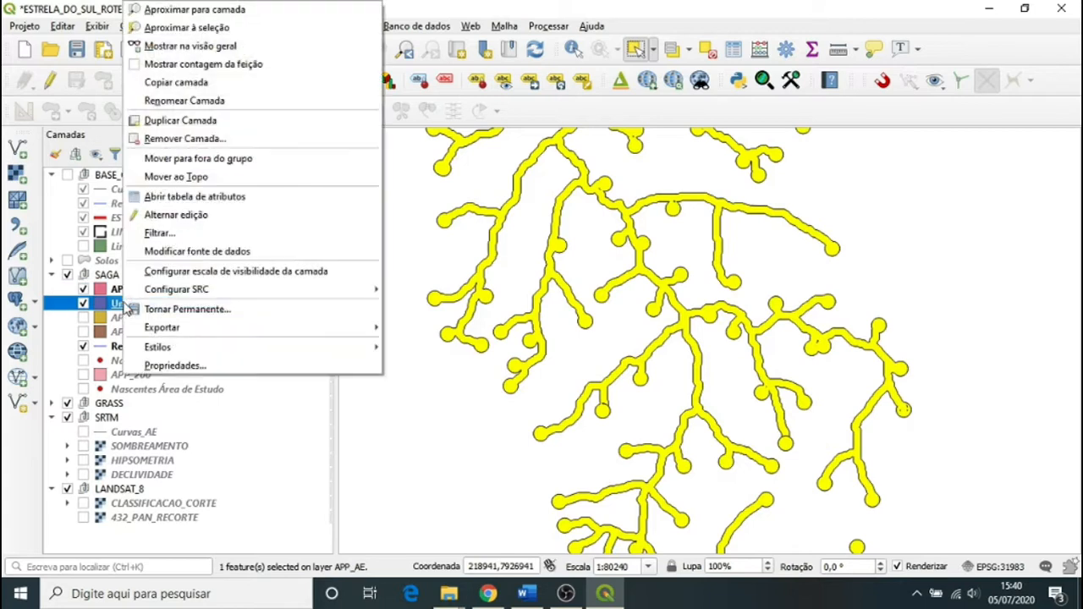
pyautogui.click(173, 138)
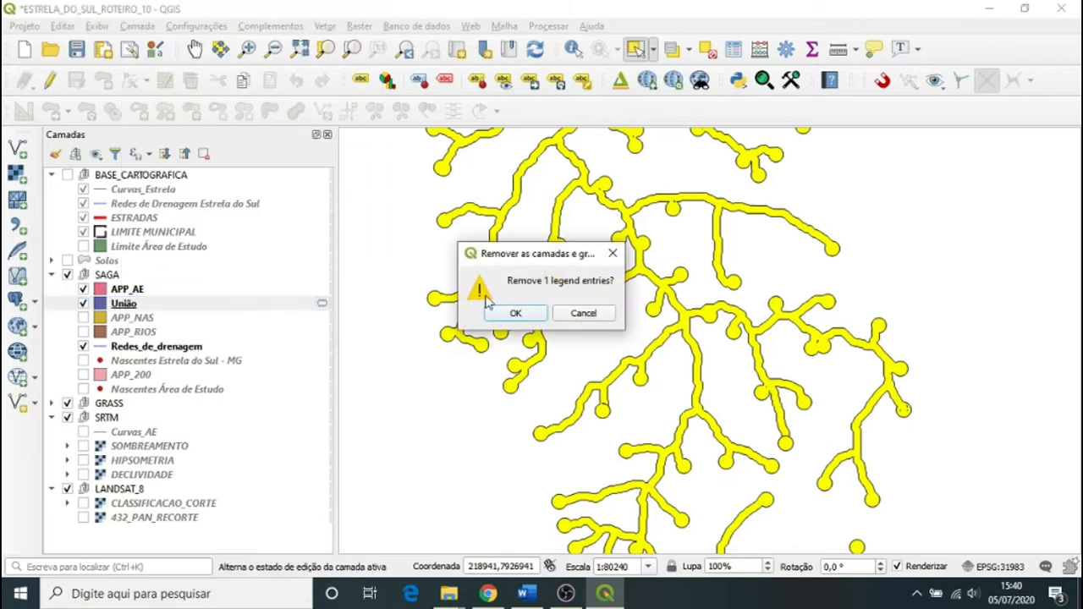
pyautogui.click(516, 313)
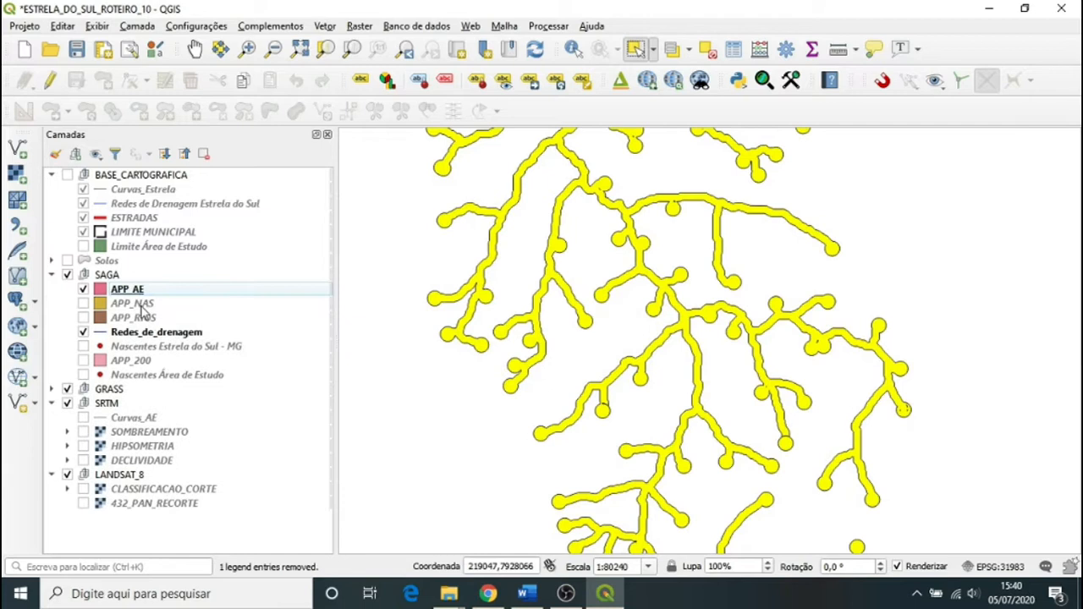
pyautogui.click(142, 306)
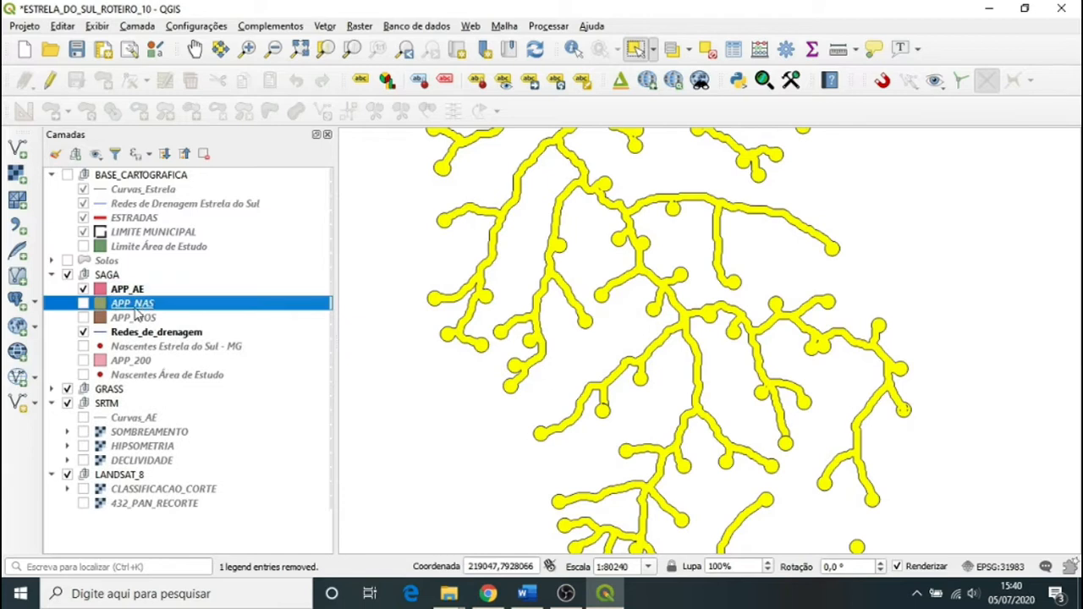
pyautogui.rightClick(126, 313)
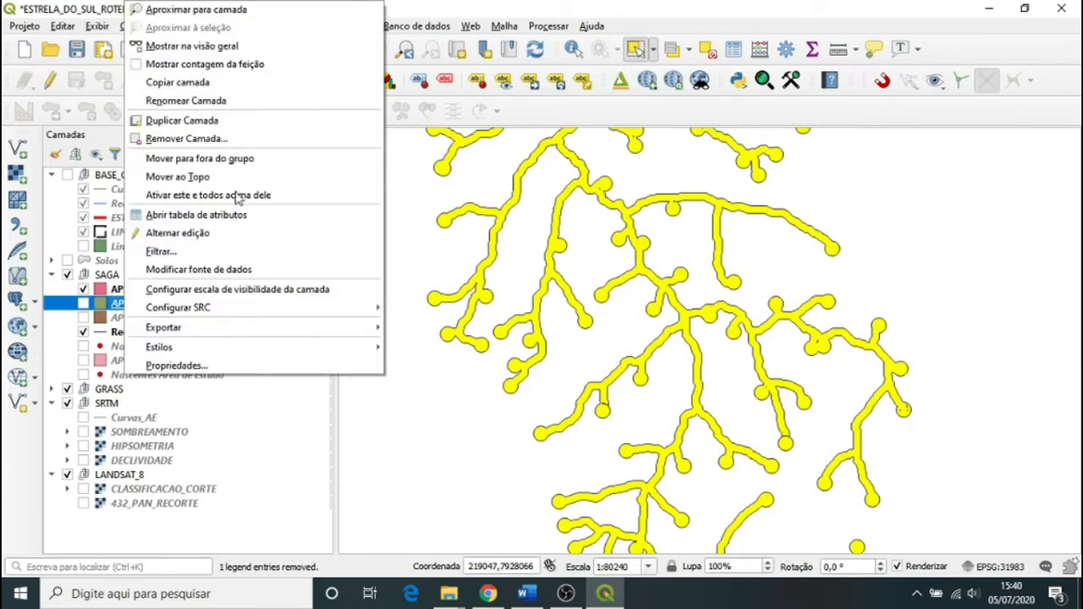
pyautogui.click(250, 141)
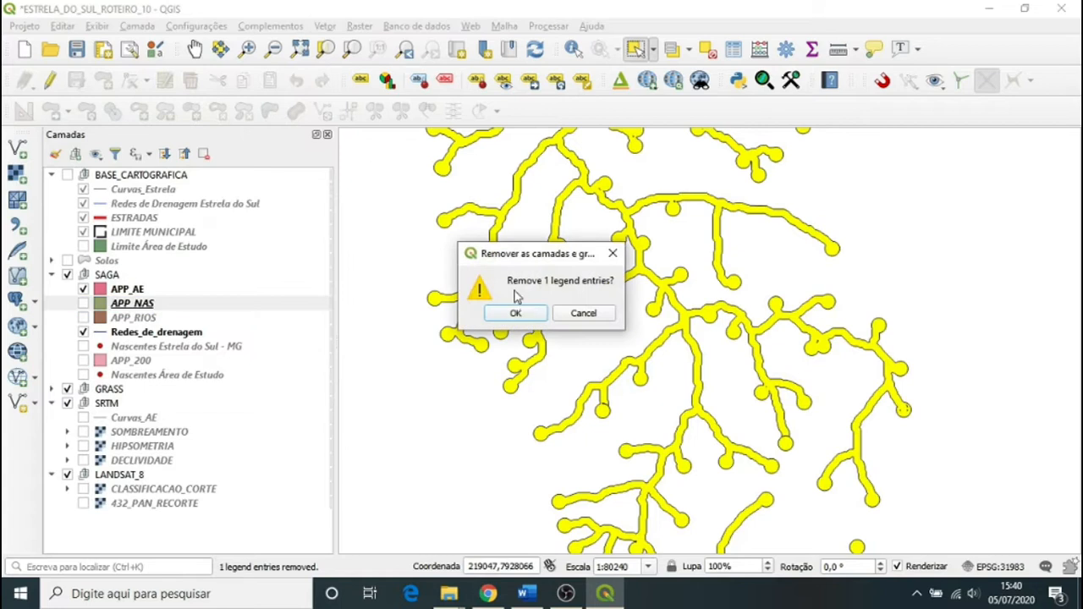
pyautogui.click(514, 313)
# Remove the APP_RIOS and APP_200 buffer layers from the SAGA group
pyautogui.click(118, 305)
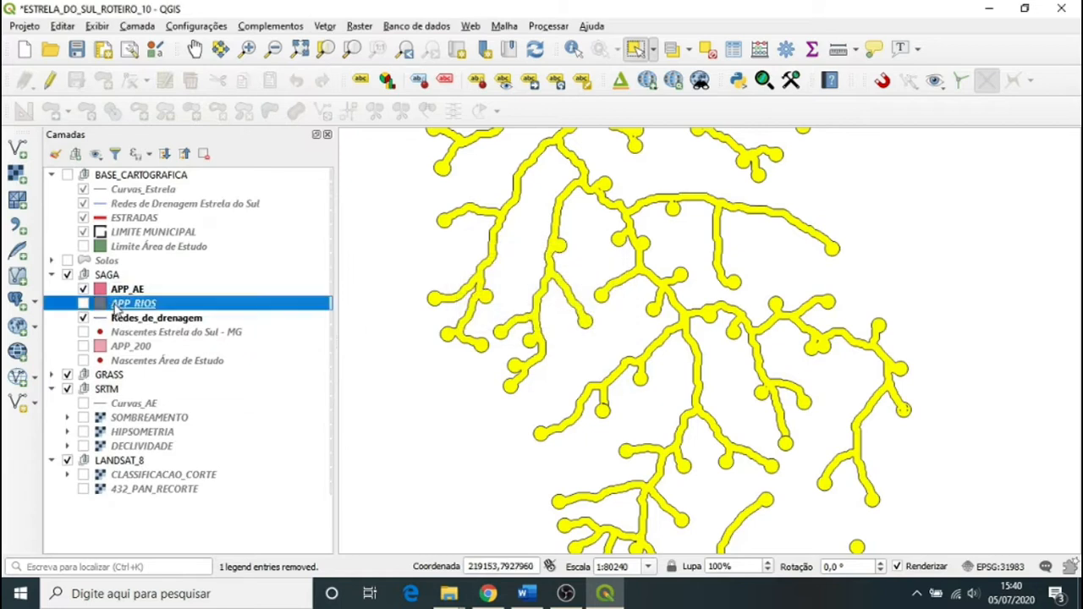
pyautogui.click(83, 303)
pyautogui.rightClick(133, 309)
pyautogui.click(228, 141)
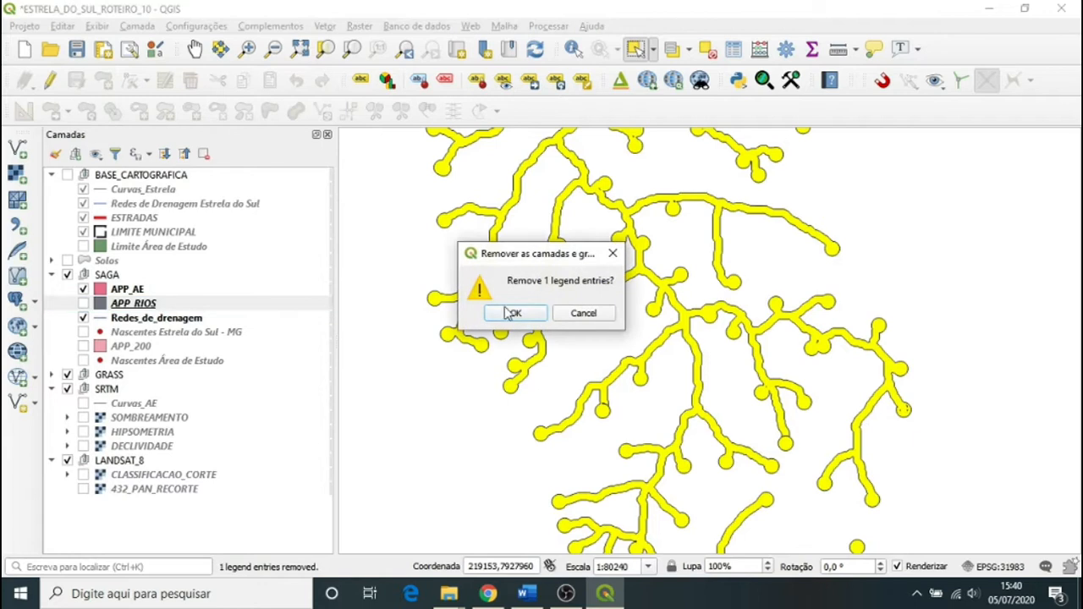
pyautogui.click(515, 314)
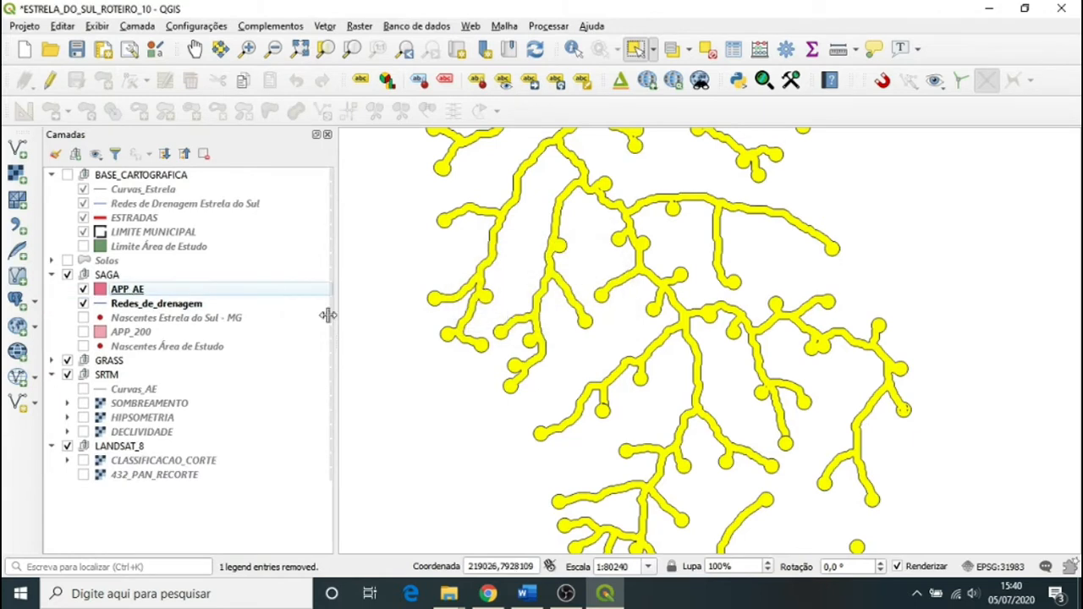
pyautogui.click(125, 334)
pyautogui.rightClick(125, 335)
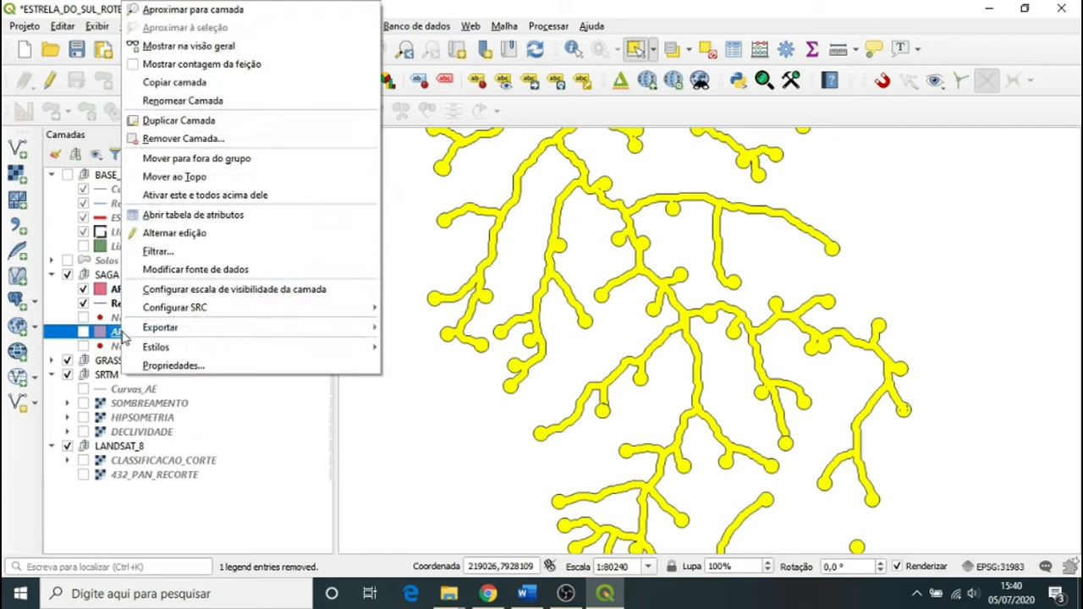
pyautogui.click(200, 144)
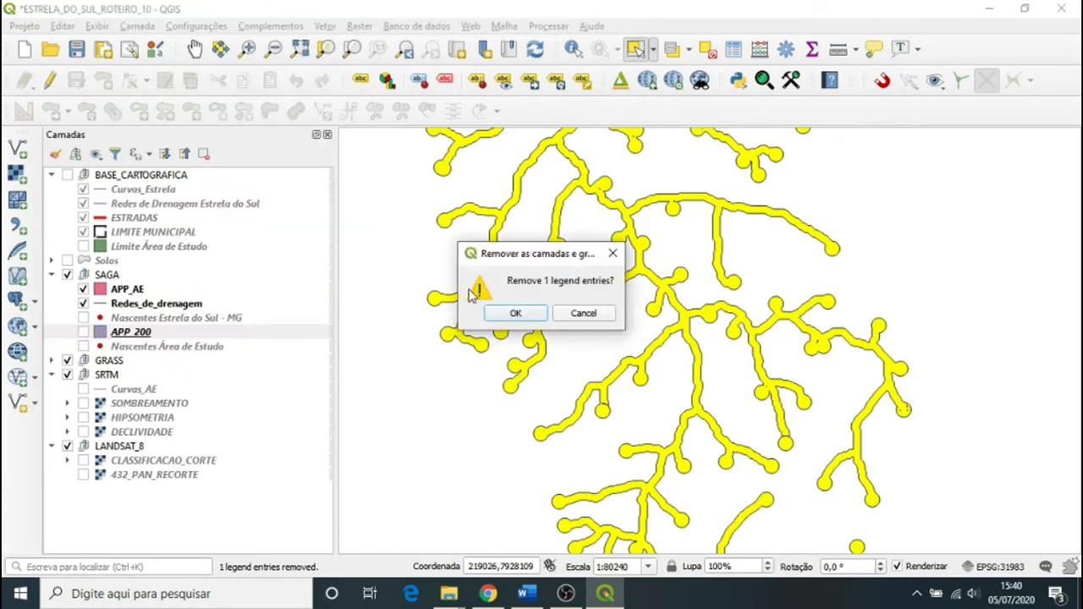
pyautogui.click(513, 313)
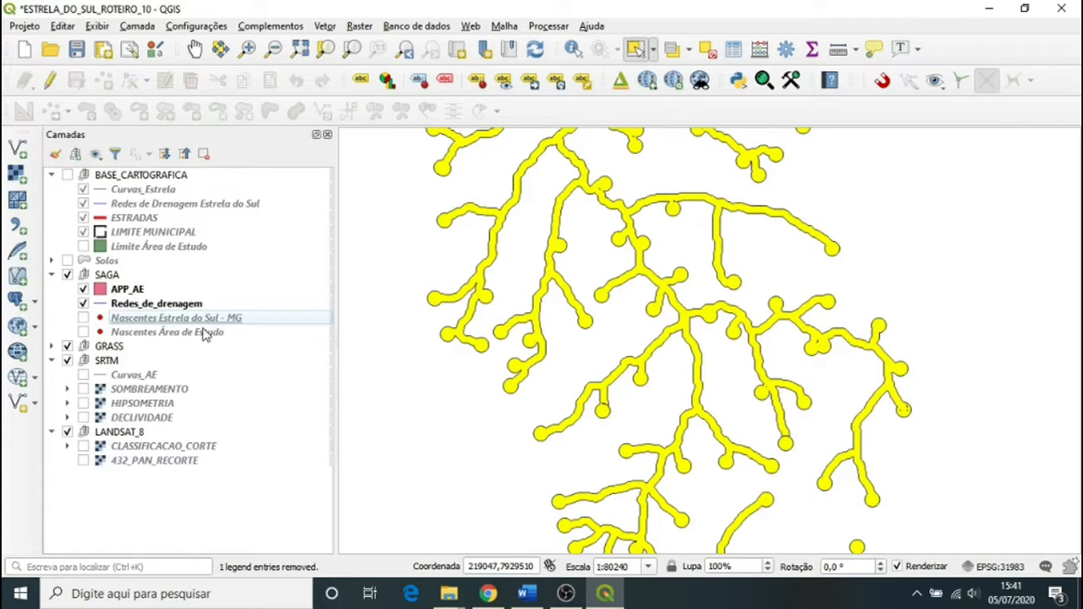
# Show the Nascentes Área de Estudo layer above APP_AE in the SAGA group, and clear the selection on APP_AE
pyautogui.click(83, 332)
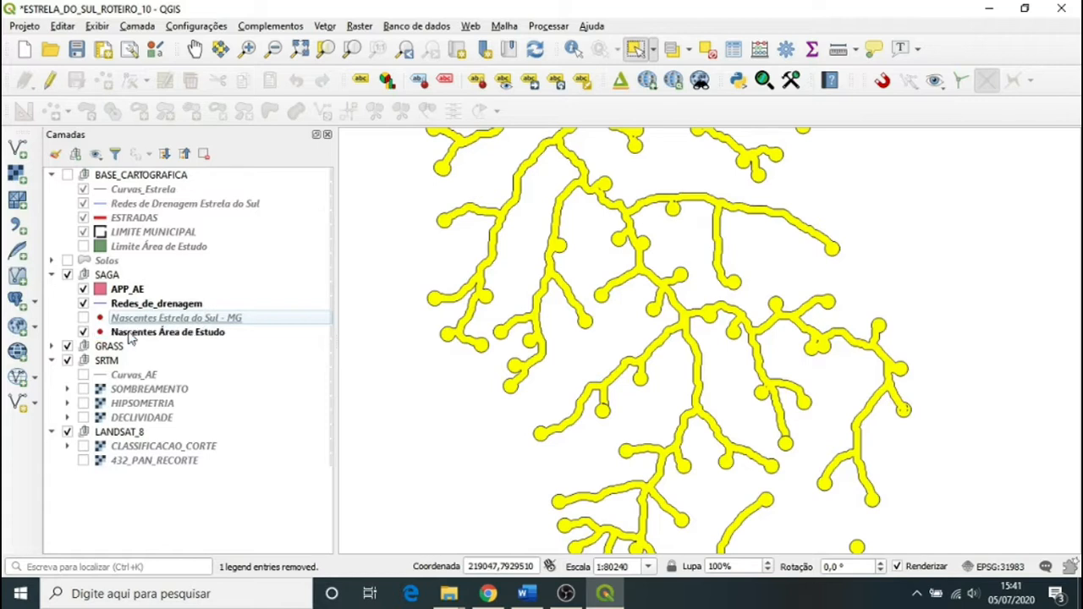
pyautogui.moveTo(135, 334)
pyautogui.mouseDown()
pyautogui.moveTo(131, 283)
pyautogui.moveTo(153, 285)
pyautogui.mouseUp()
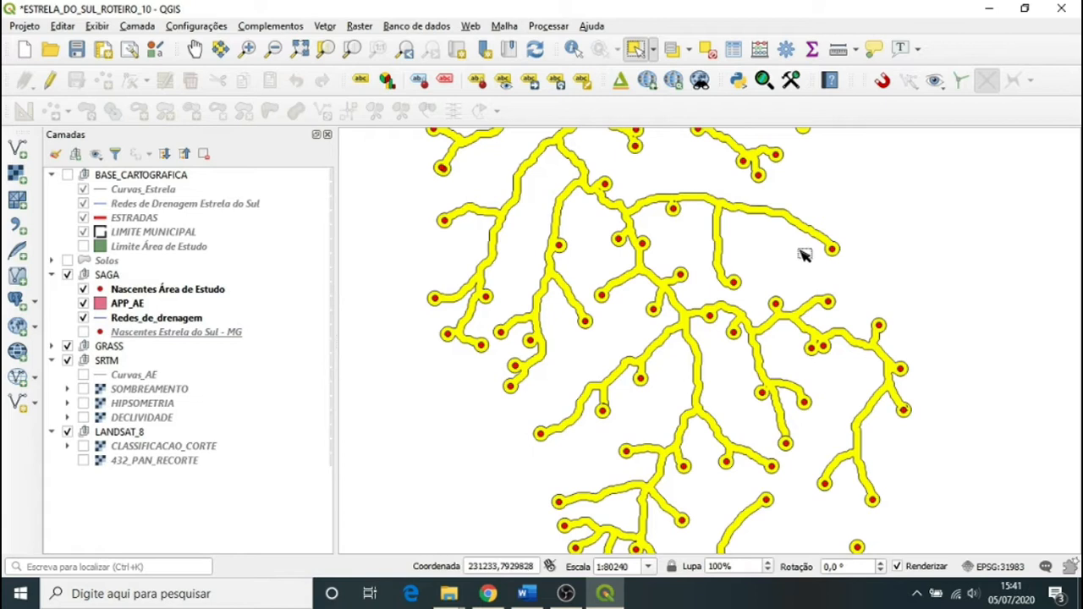
pyautogui.scroll(-1, 790, 268)
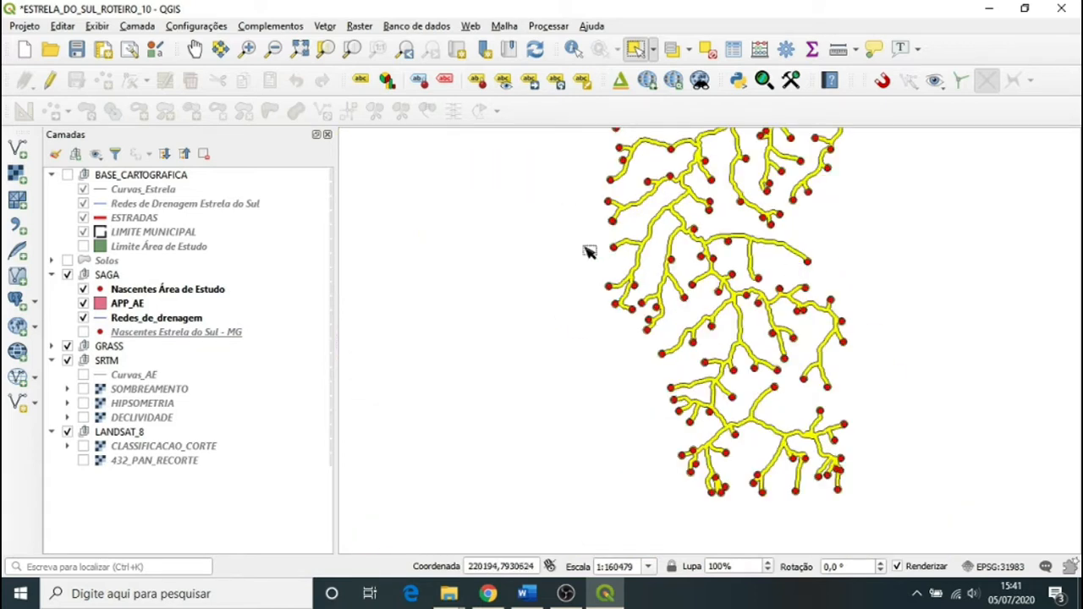
pyautogui.click(123, 303)
pyautogui.click(412, 287)
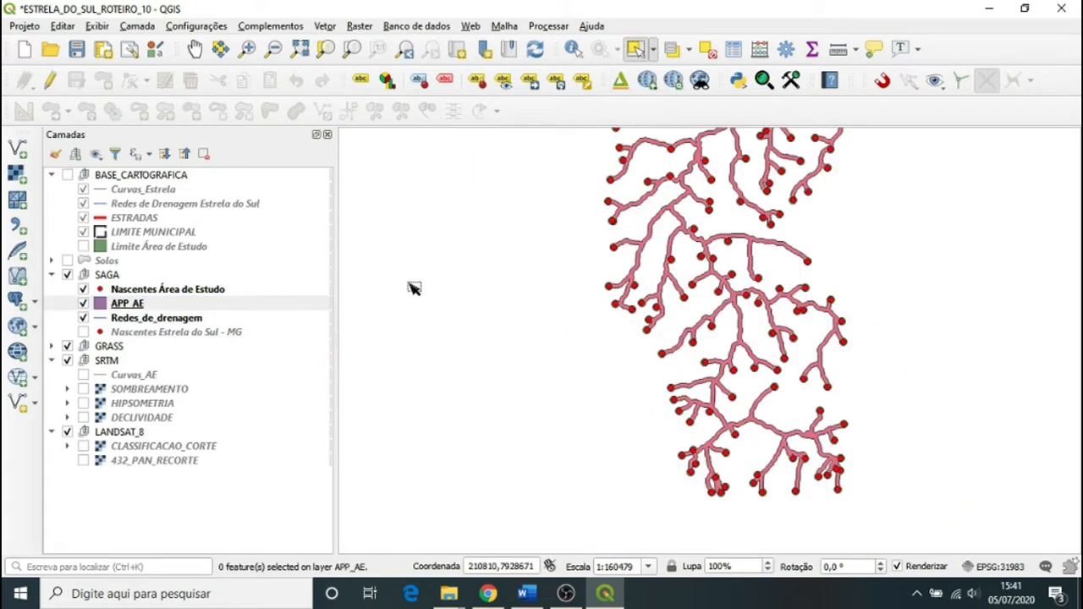
# Change the simple fill colour of the APP_AE layer to bright green
pyautogui.scroll(2, 761, 267)
pyautogui.scroll(1, 544, 341)
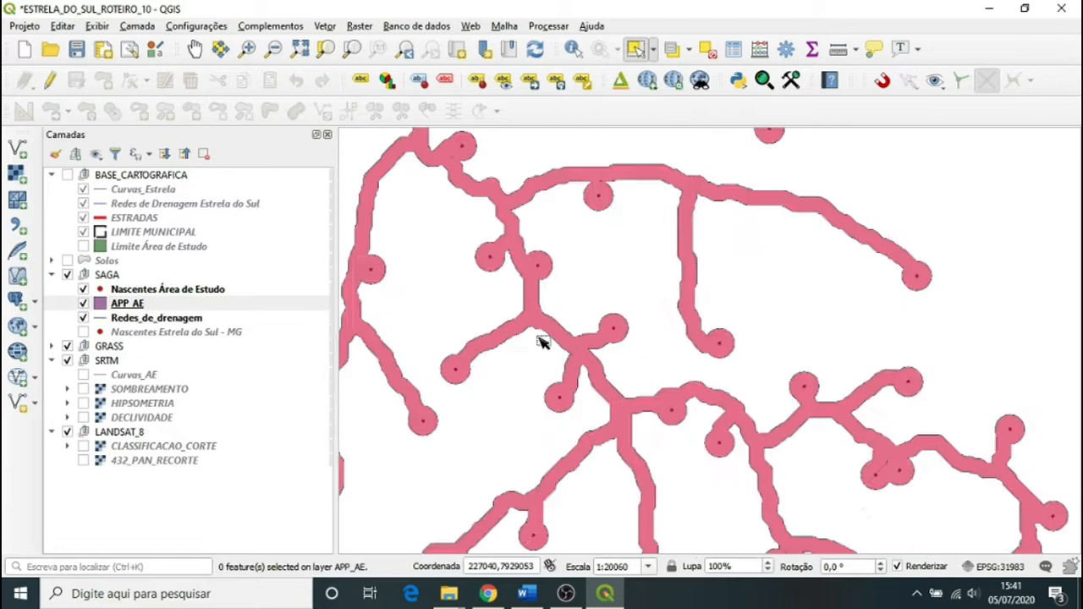
pyautogui.scroll(-1, 542, 341)
pyautogui.scroll(-3, 481, 237)
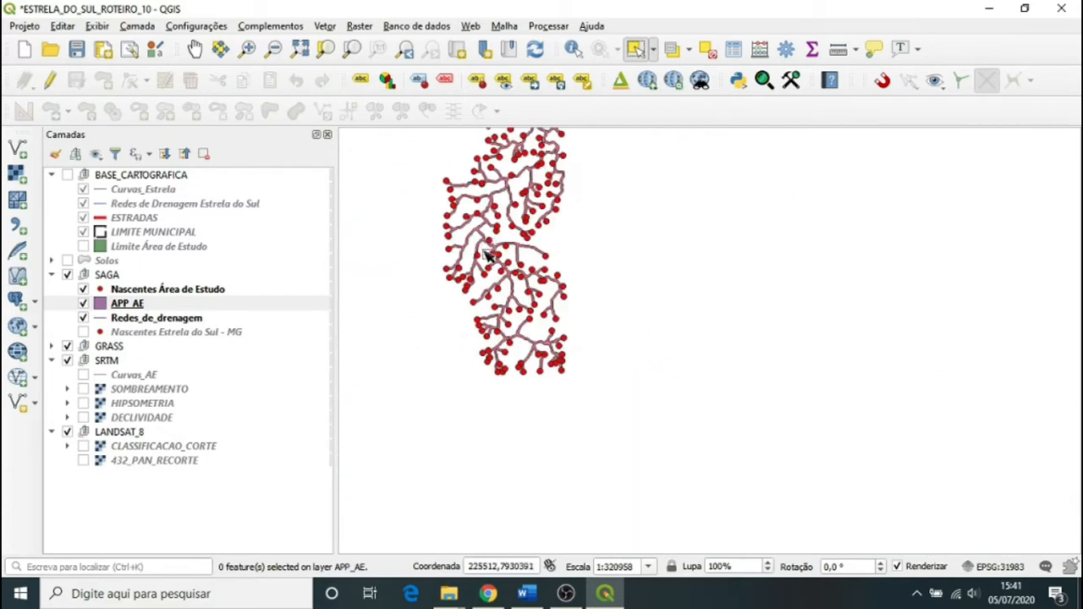
pyautogui.scroll(1, 500, 215)
pyautogui.scroll(2, 491, 258)
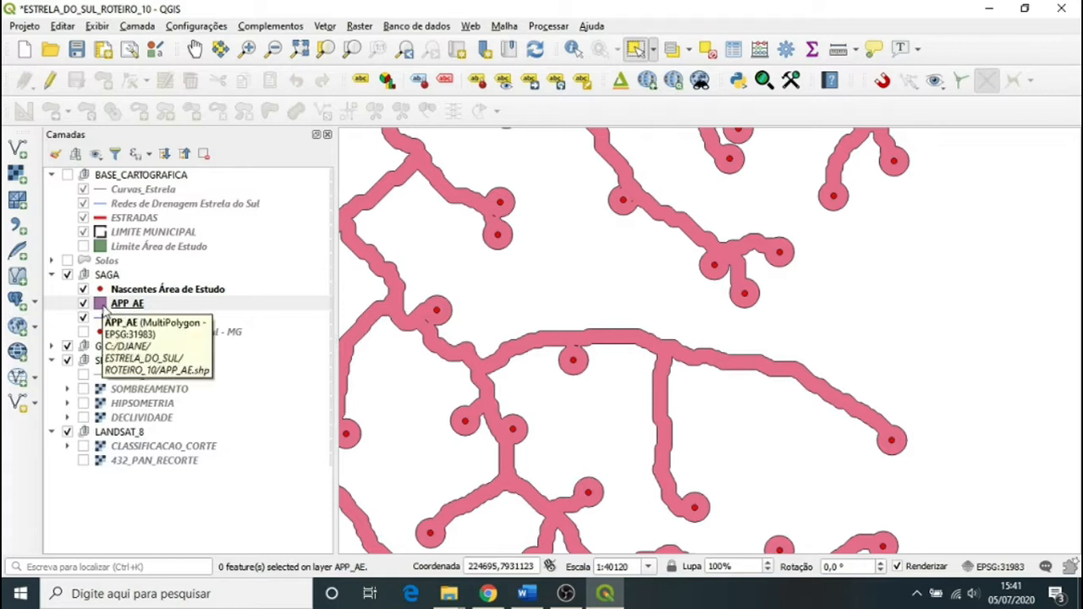
pyautogui.rightClick(105, 310)
pyautogui.click(144, 354)
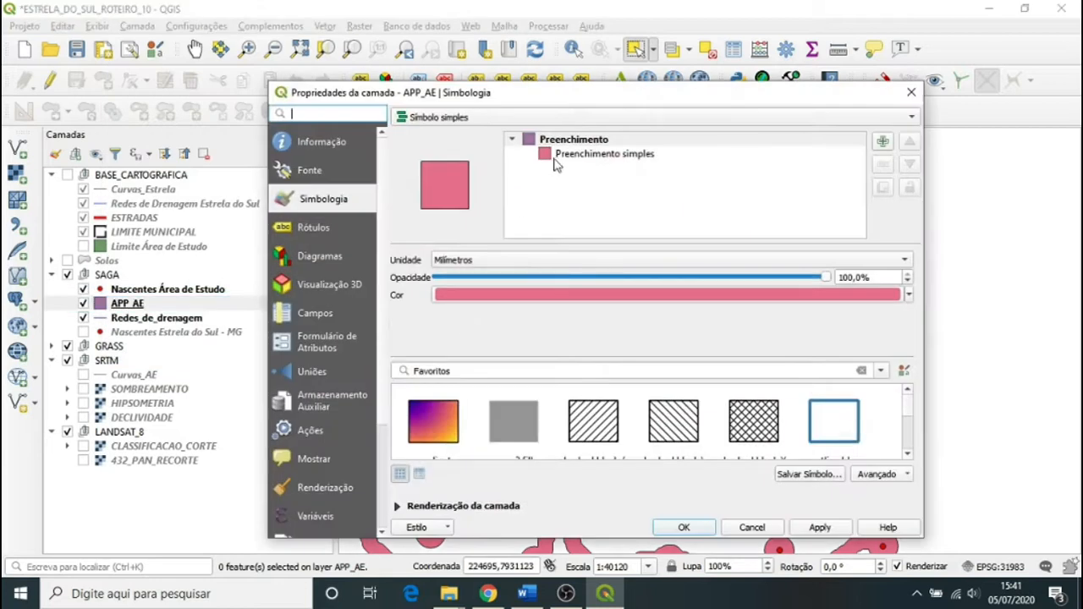
pyautogui.click(580, 161)
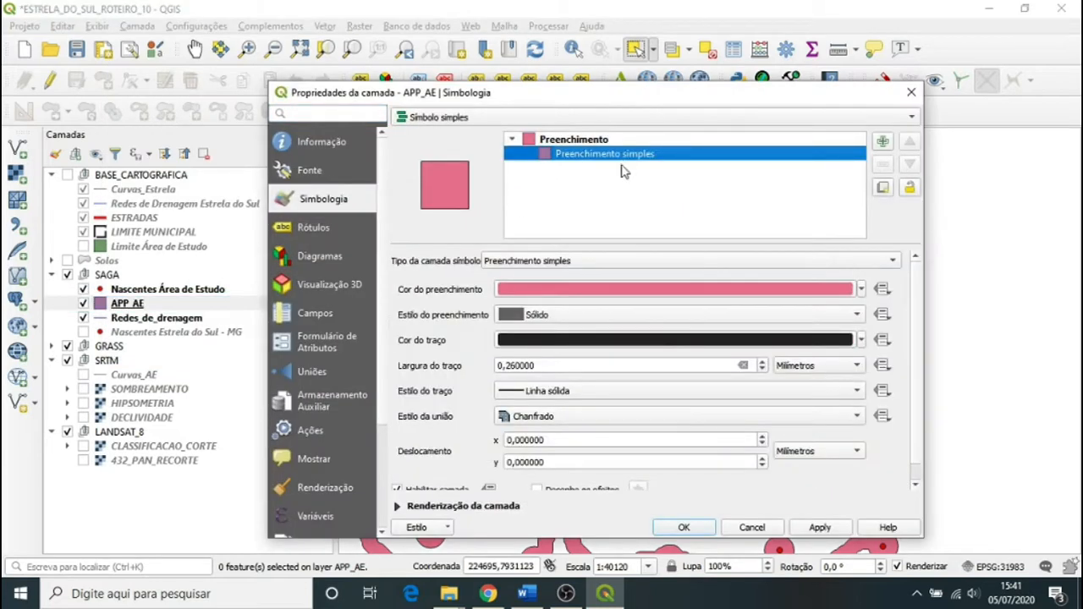
pyautogui.click(861, 290)
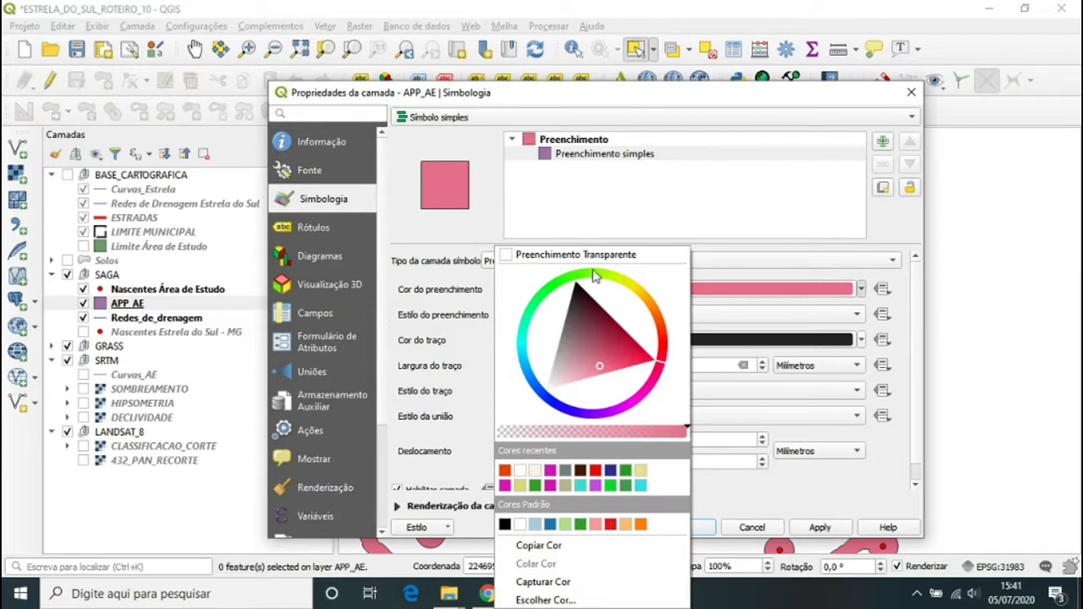
pyautogui.click(569, 282)
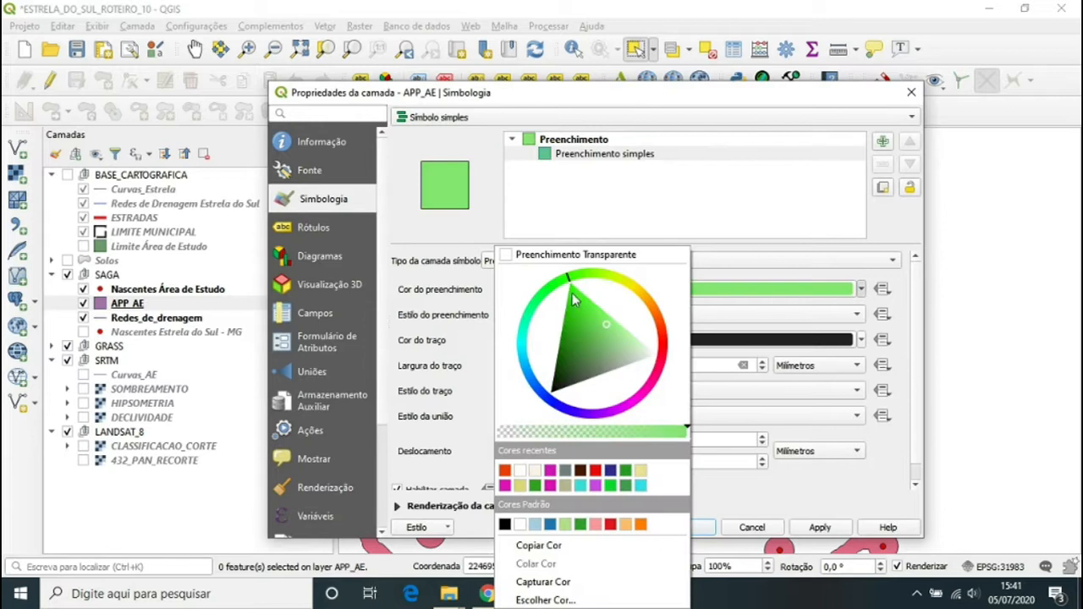
pyautogui.click(574, 295)
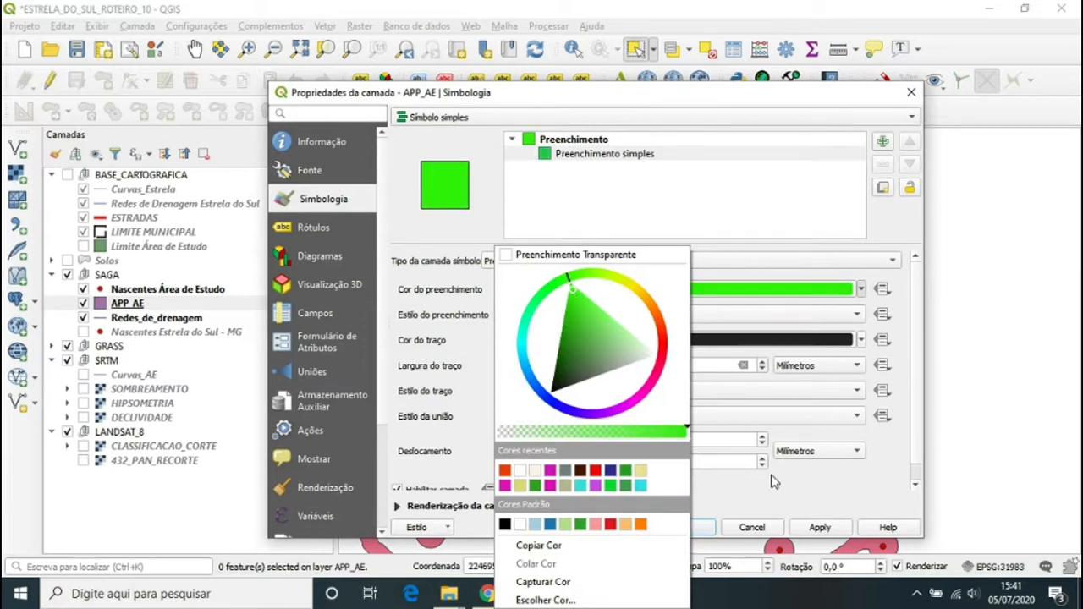
pyautogui.click(817, 528)
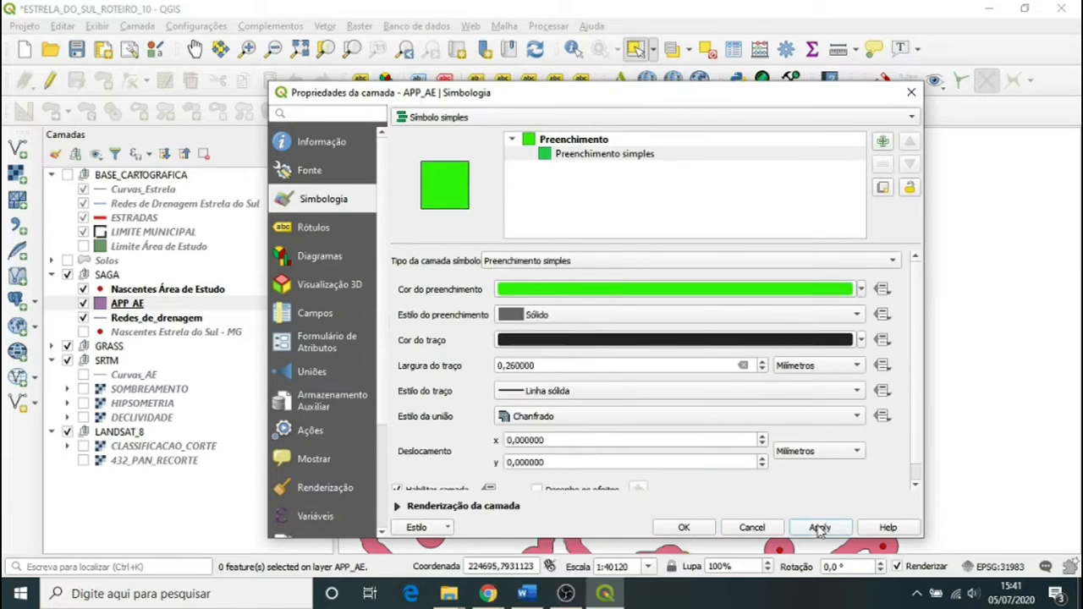
pyautogui.click(685, 528)
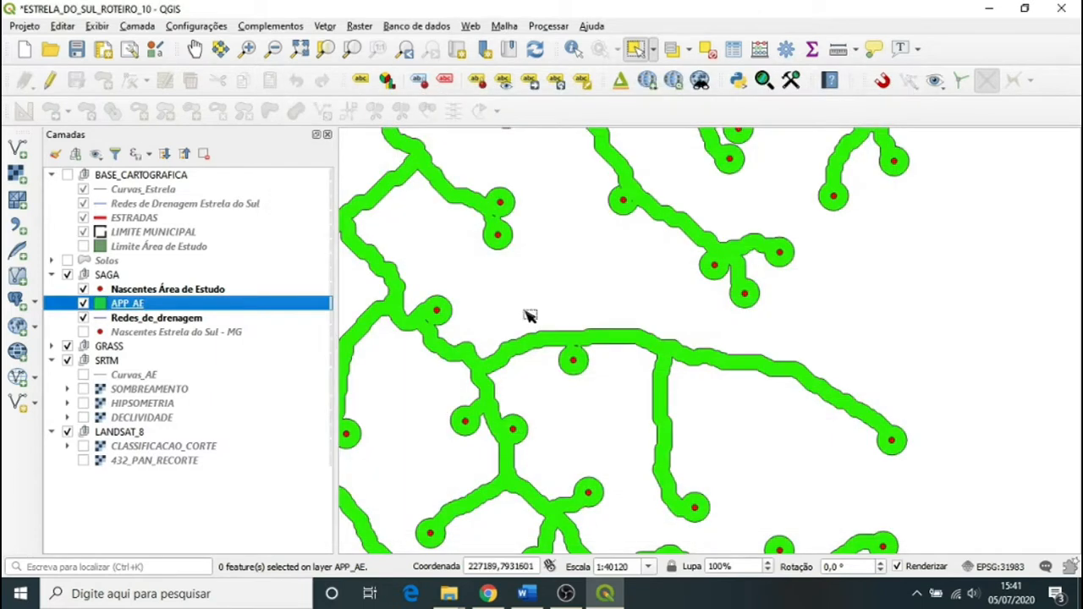
# Set the simple marker size of the Nascentes Área de Estudo layer to 1.2 mm
pyautogui.scroll(-3, 527, 316)
pyautogui.scroll(3, 527, 317)
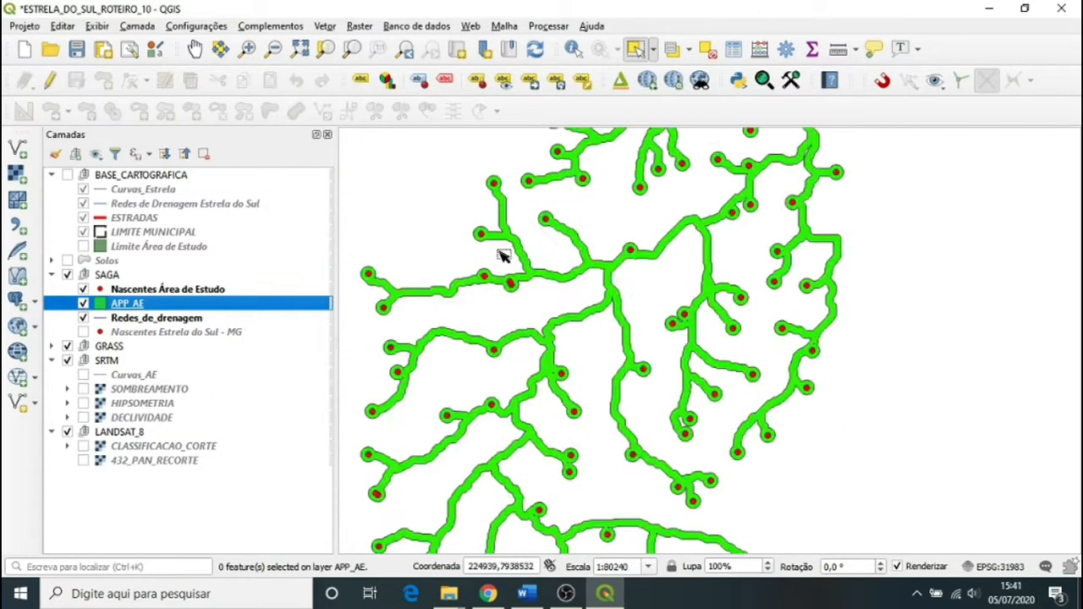
pyautogui.scroll(1, 524, 313)
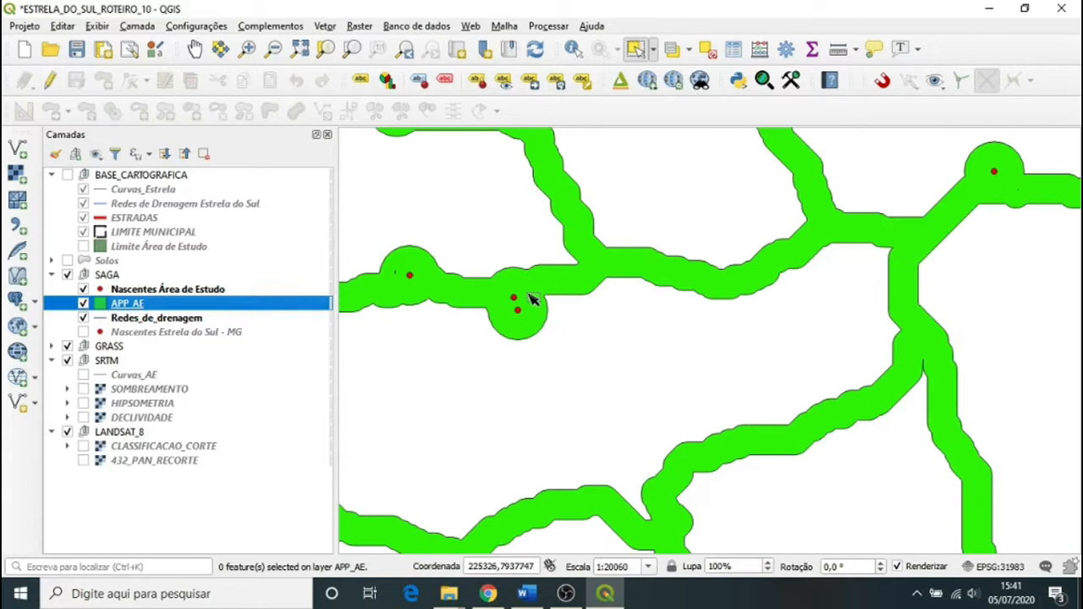
pyautogui.scroll(-1, 550, 354)
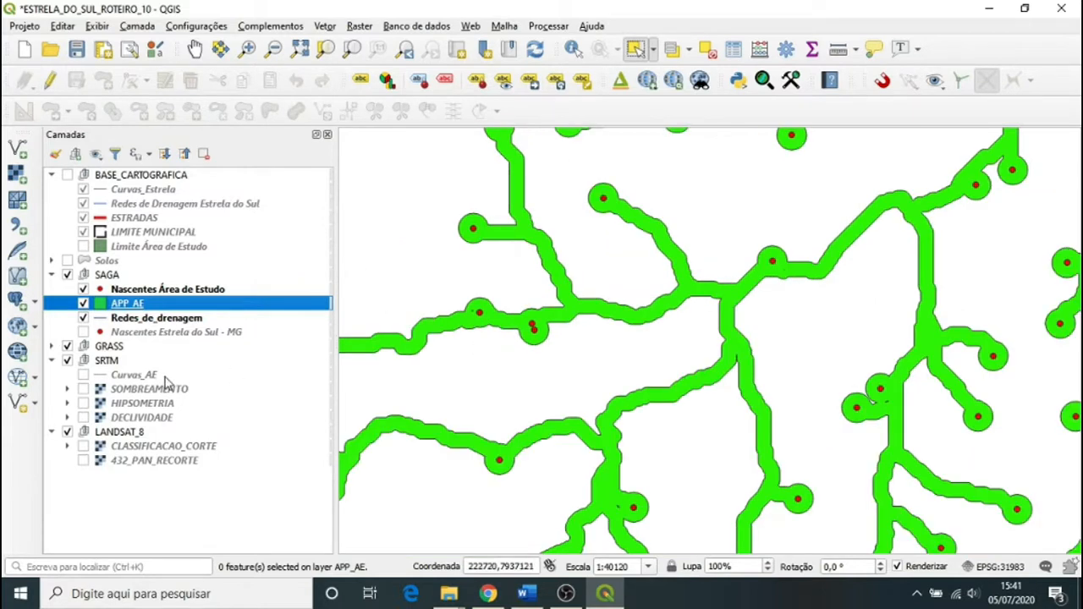
pyautogui.click(131, 291)
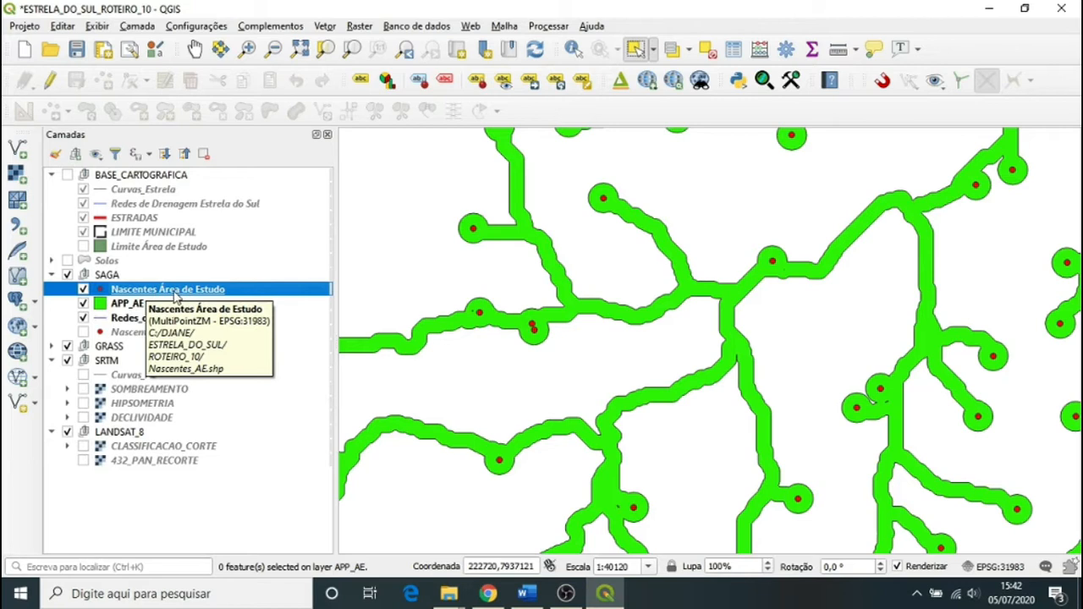
pyautogui.rightClick(150, 295)
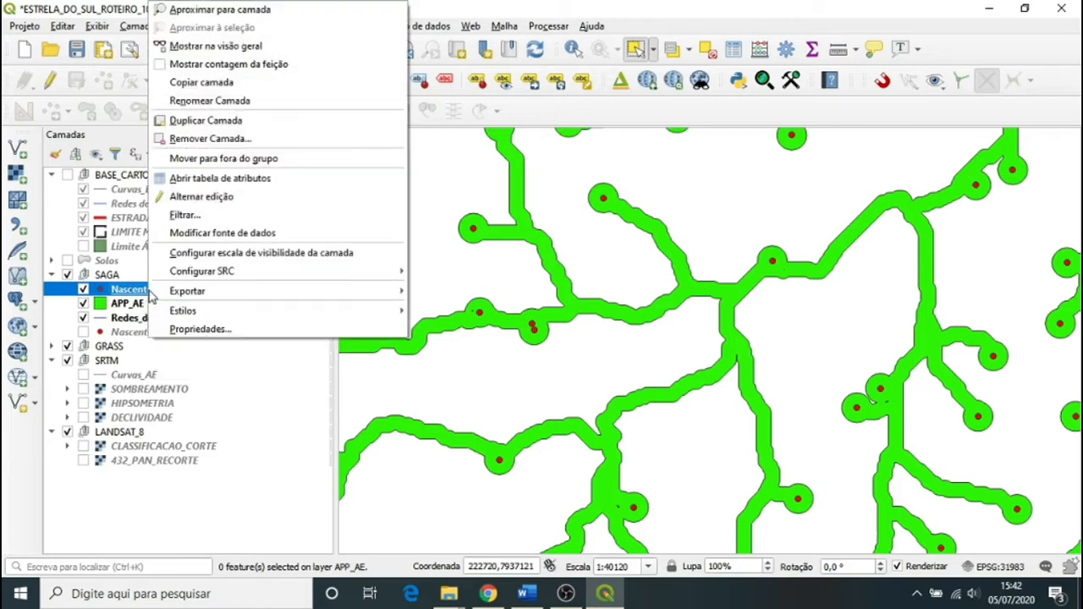
pyautogui.click(208, 333)
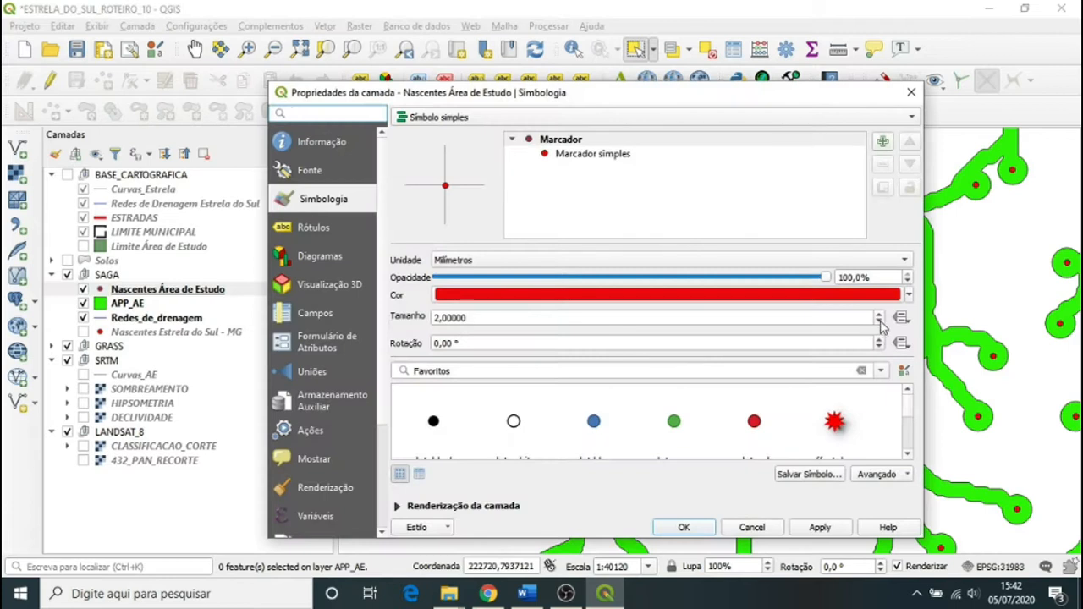
pyautogui.click(595, 155)
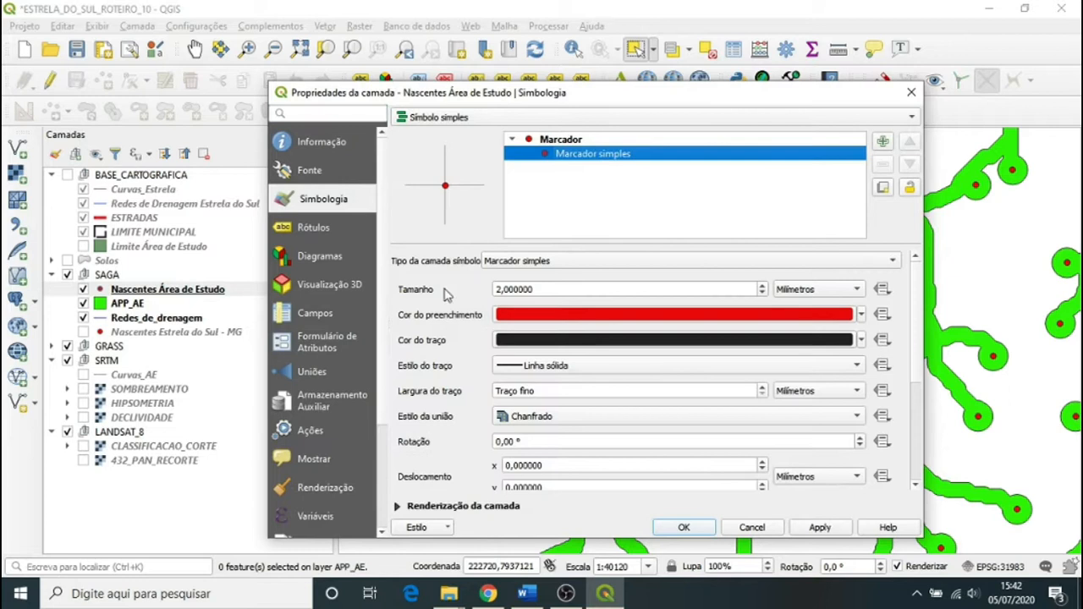
pyautogui.click(762, 294)
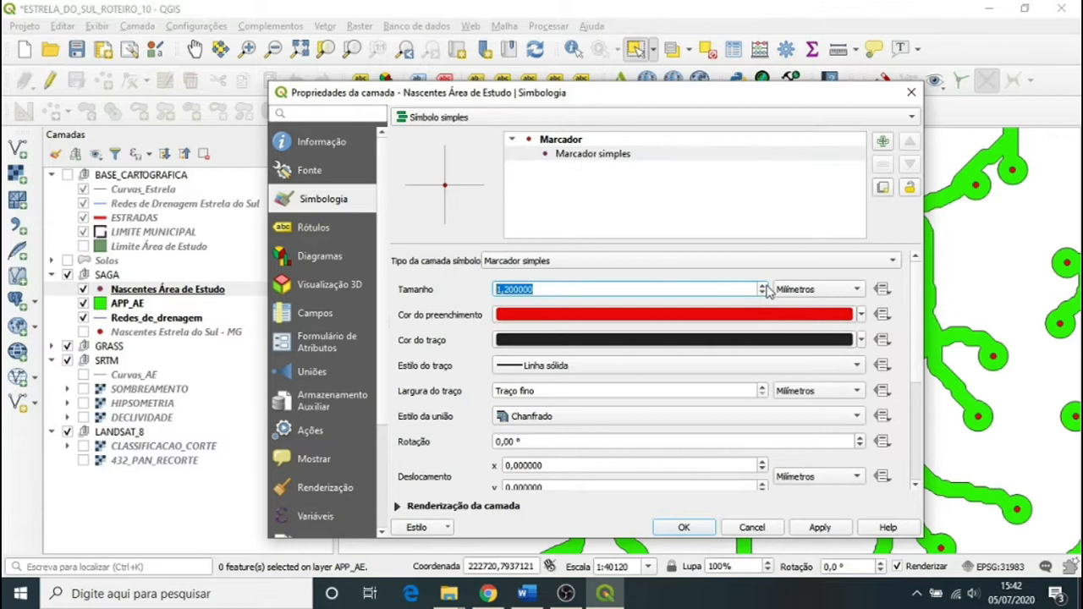
pyautogui.click(832, 528)
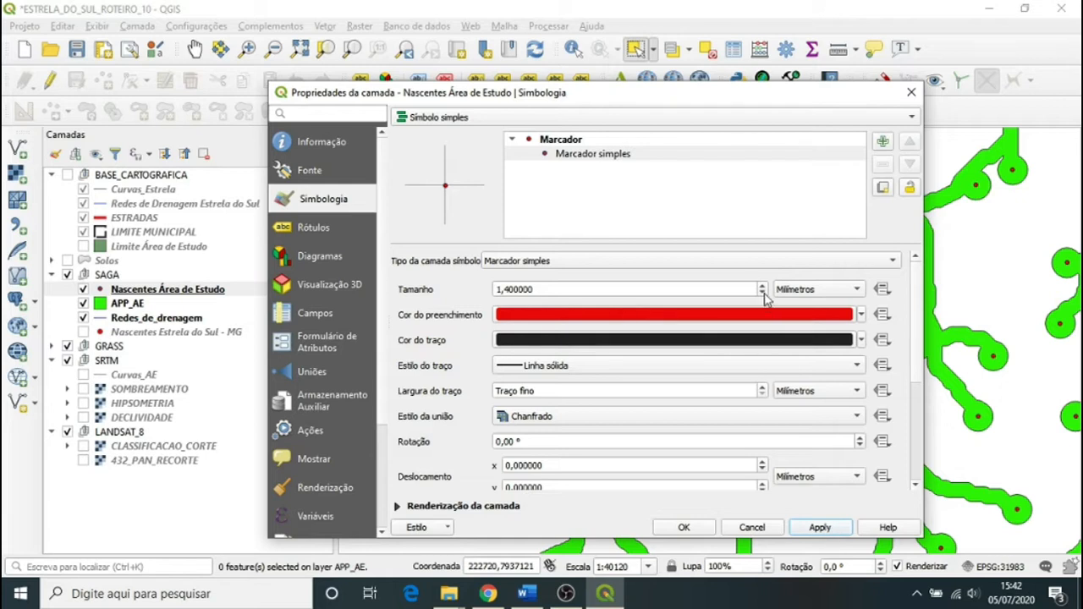
pyautogui.click(763, 293)
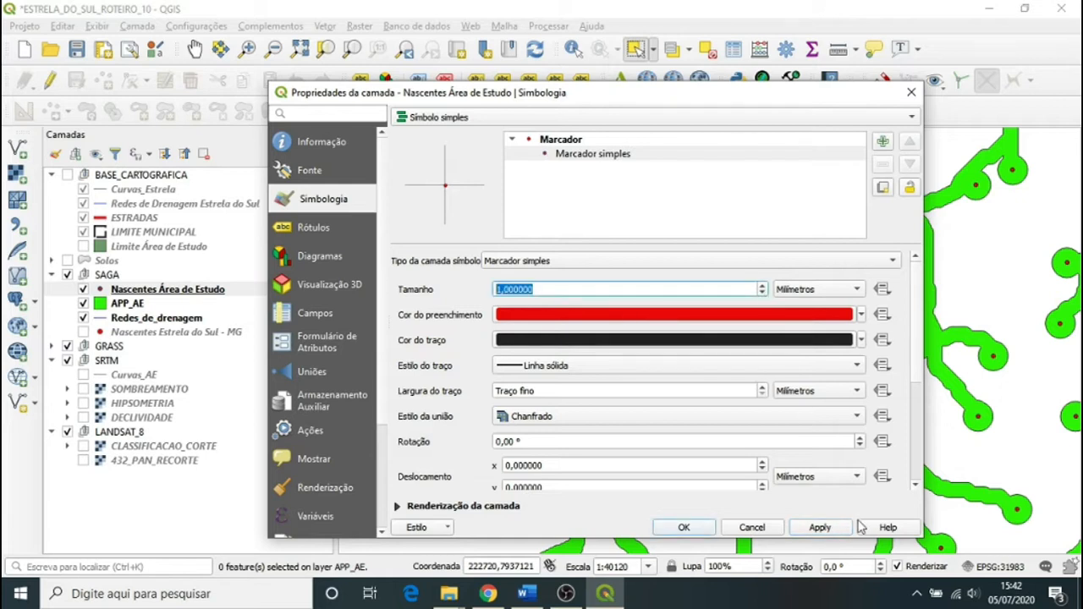
pyautogui.click(825, 530)
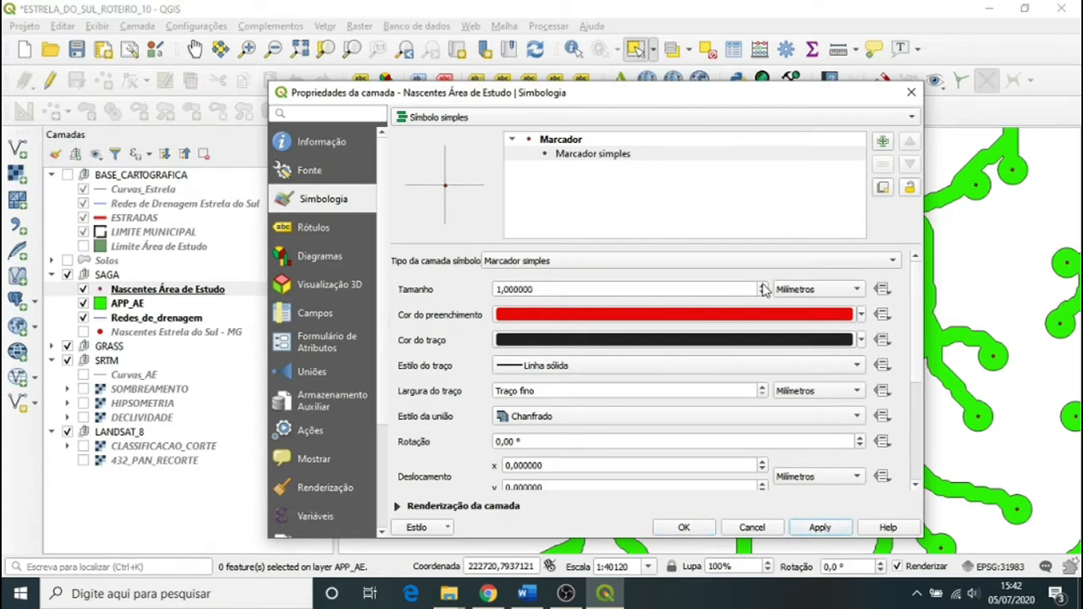
pyautogui.click(762, 286)
pyautogui.click(843, 530)
# Set the stroke colour of the Nascentes Área de Estudo marker to red and accept the symbology
pyautogui.click(862, 340)
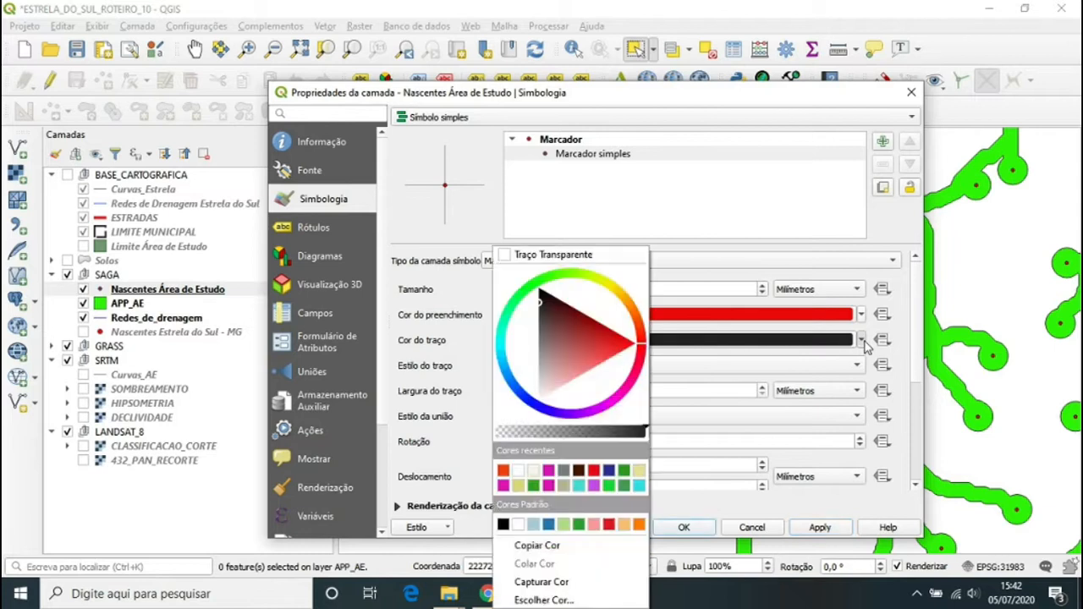
pyautogui.click(623, 347)
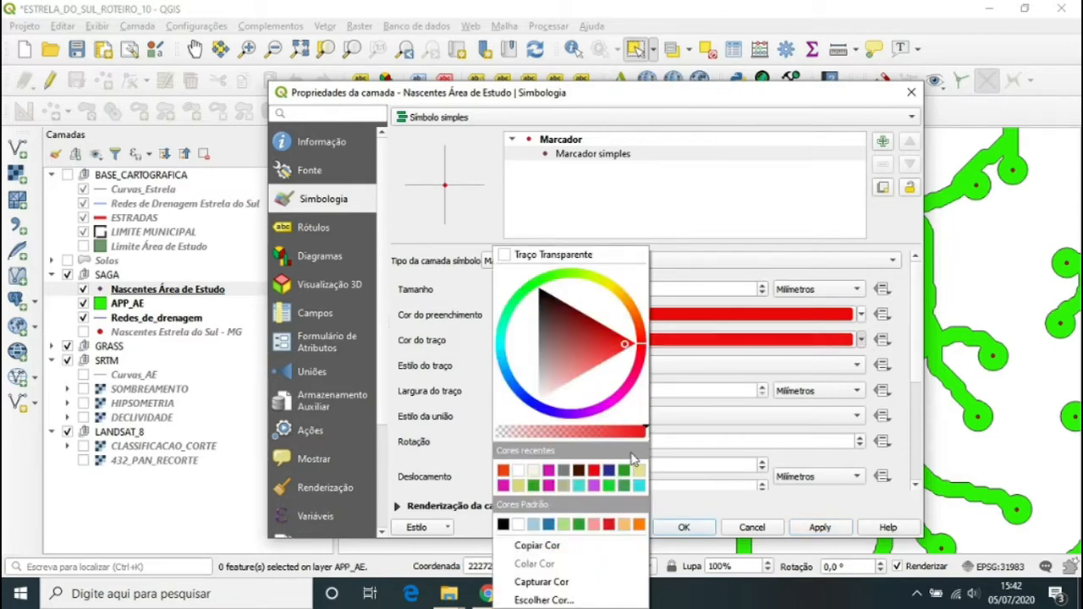
pyautogui.click(808, 528)
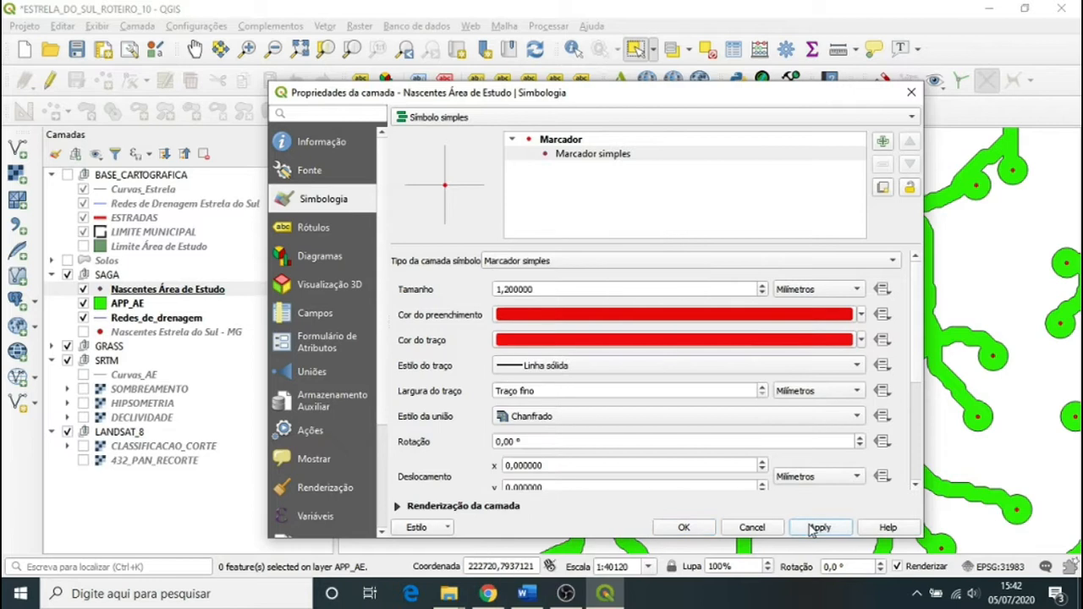
pyautogui.click(684, 527)
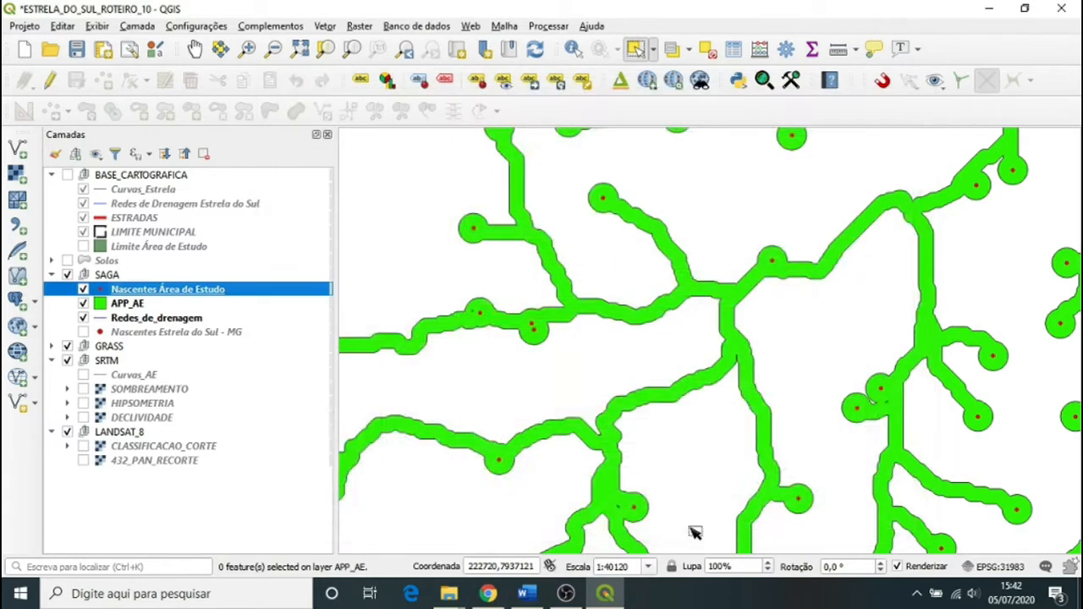
# Examine the restyled springs over the green APP_AE areas at several scales, up to the whole study area
pyautogui.scroll(2, 512, 328)
pyautogui.scroll(-3, 512, 325)
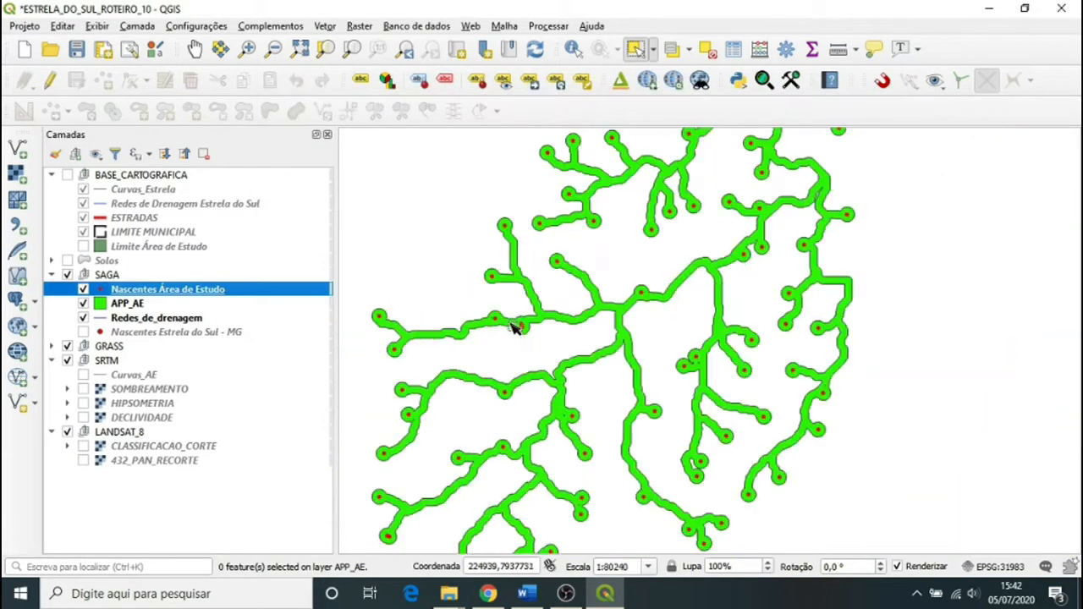
pyautogui.scroll(-1, 503, 429)
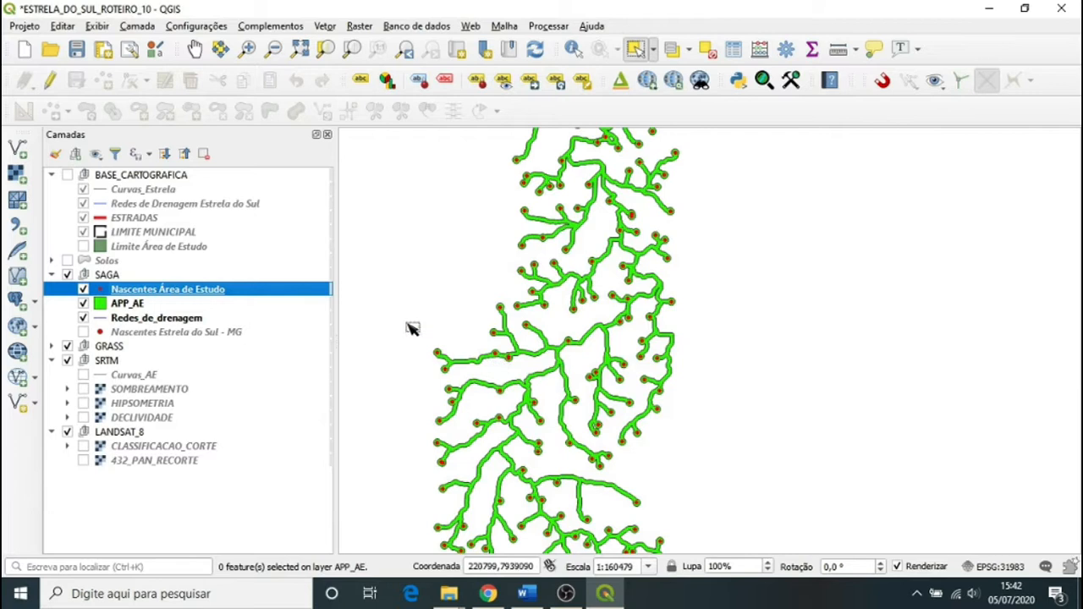
pyautogui.scroll(-1, 477, 315)
pyautogui.scroll(2, 486, 356)
pyautogui.scroll(-3, 484, 353)
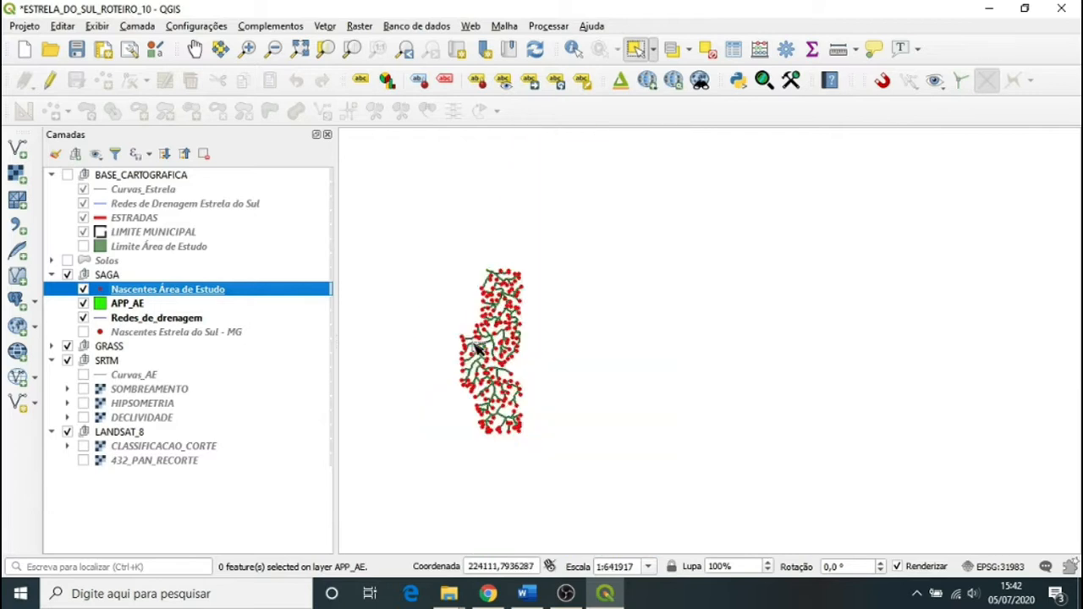
pyautogui.scroll(1, 479, 349)
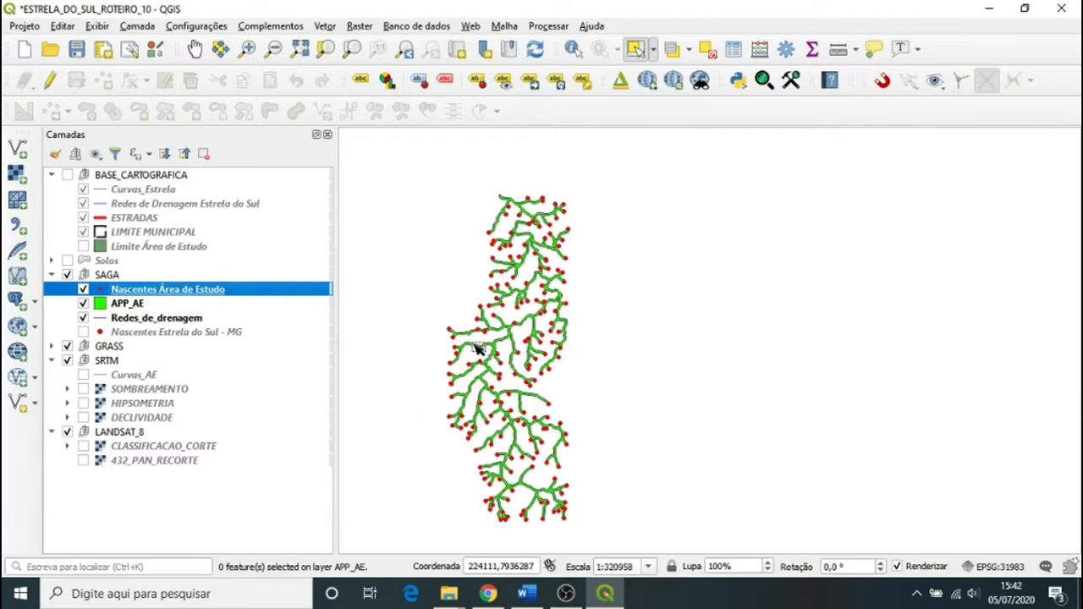
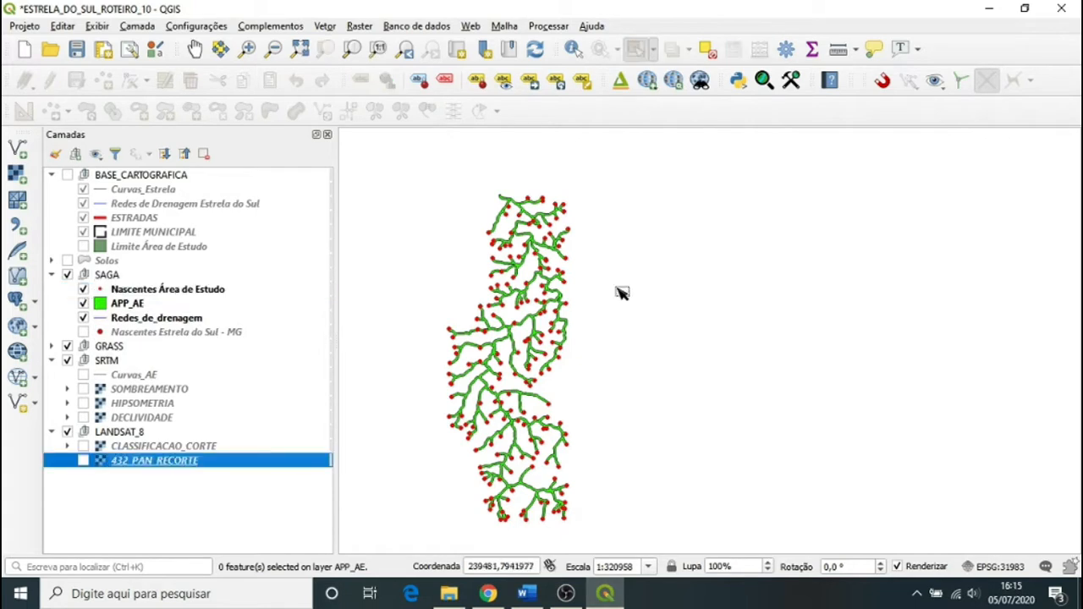
# Hide the Redes_de_drenagem, APP_AE and Nascentes Área de Estudo layers in the SAGA group
pyautogui.click(83, 318)
pyautogui.click(83, 304)
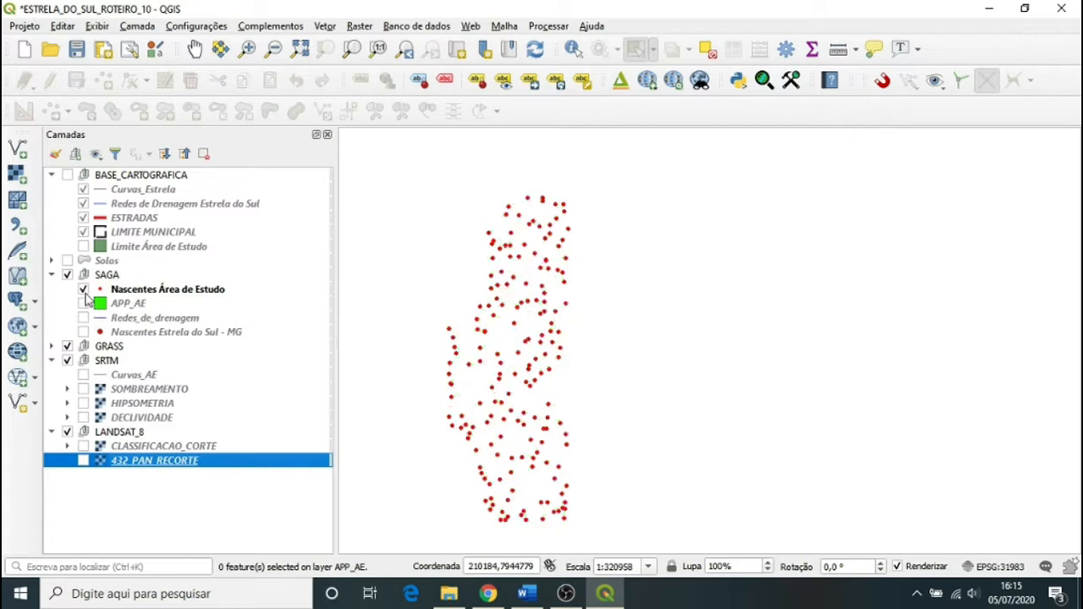
pyautogui.click(83, 290)
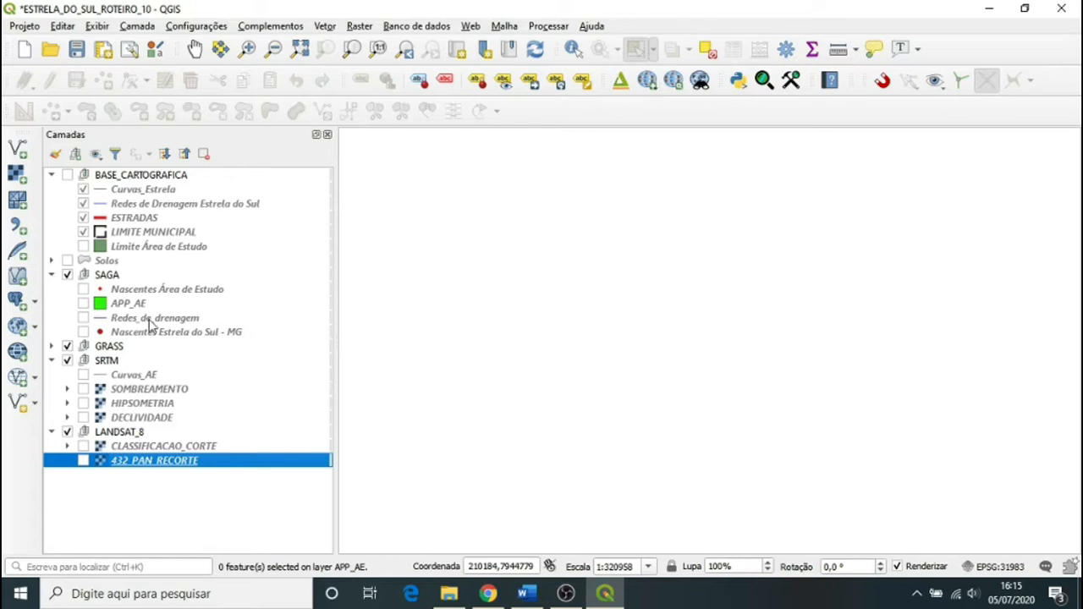
# Move Redes_de_drenagem into the BASE_CARTOGRAFICA group and show it there, hiding Redes de Drenagem Estrela do Sul and Curvas_Estrela
pyautogui.moveTo(154, 325); pyautogui.dragTo(172, 216)
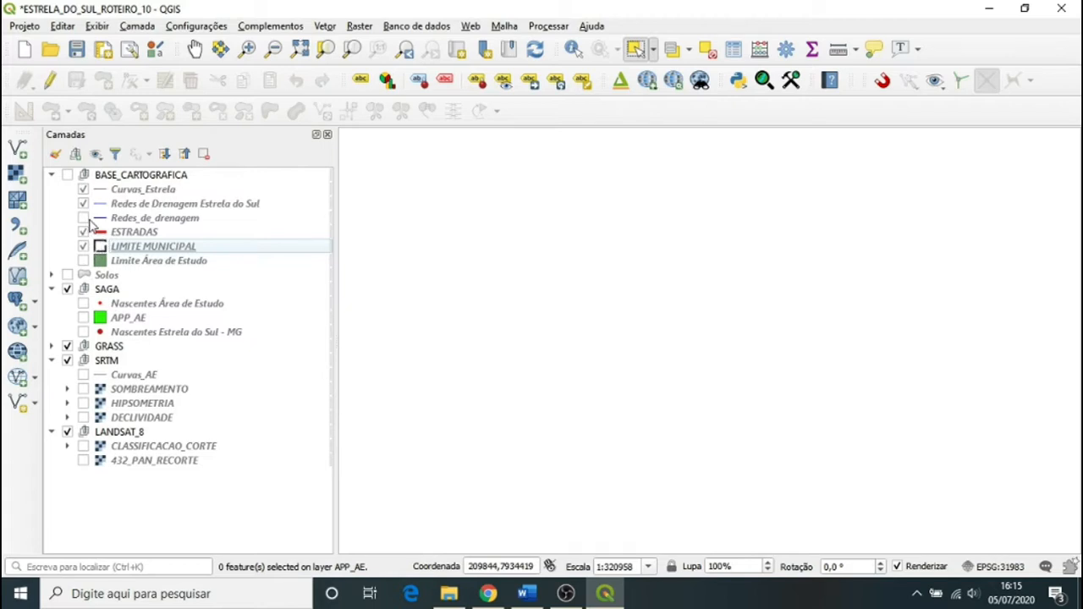
pyautogui.click(84, 219)
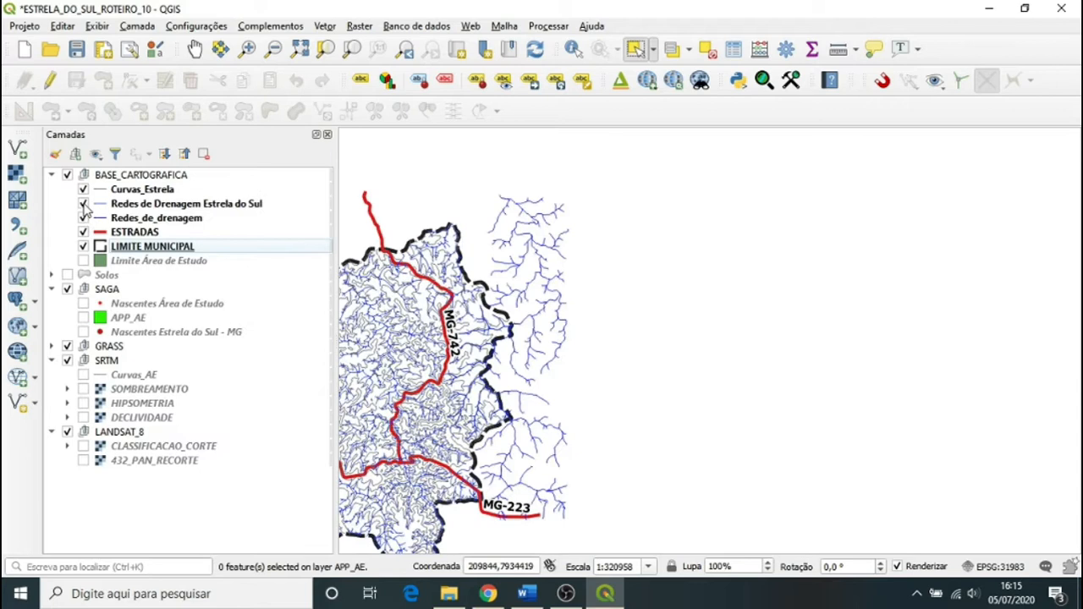
pyautogui.click(83, 203)
pyautogui.click(83, 190)
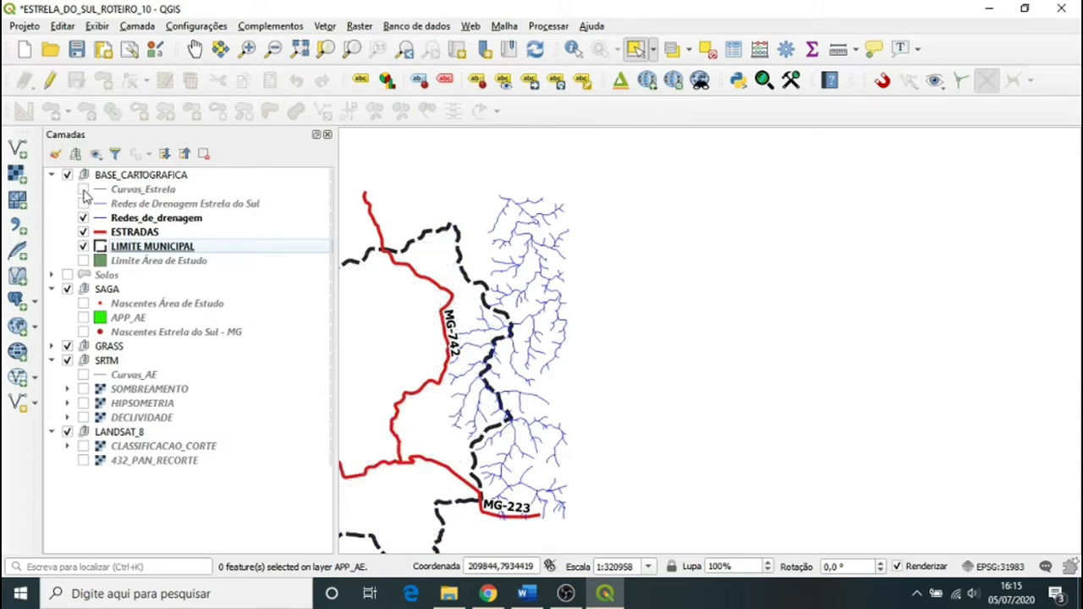
# Hide the LIMITE MUNICIPAL layer and show Limite Área de Estudo in the BASE_CARTOGRAFICA group
pyautogui.click(83, 246)
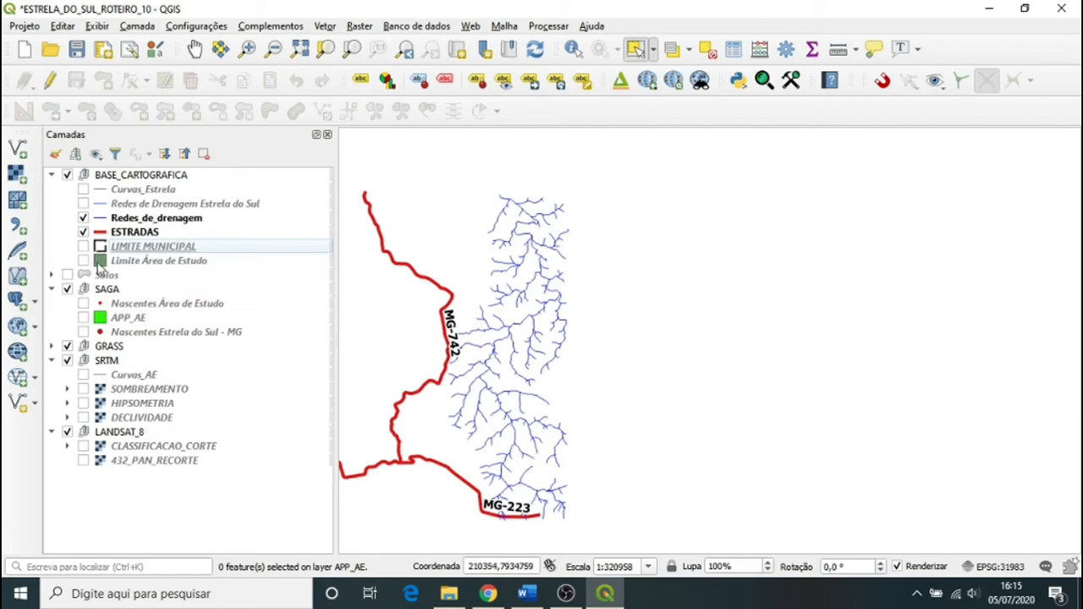
pyautogui.click(83, 260)
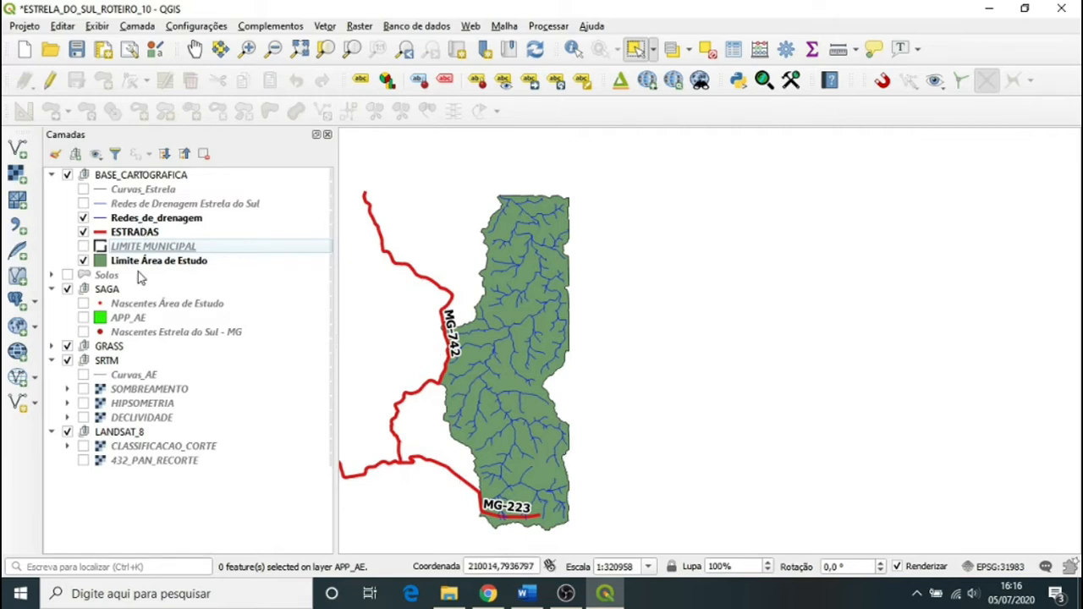
# Export the ESTRADAS layer as shapefile Rodovias in ESTRELA_DO_SUL\ROTEIRO_10, using EPSG:31983 and adding it to the map
pyautogui.click(133, 233)
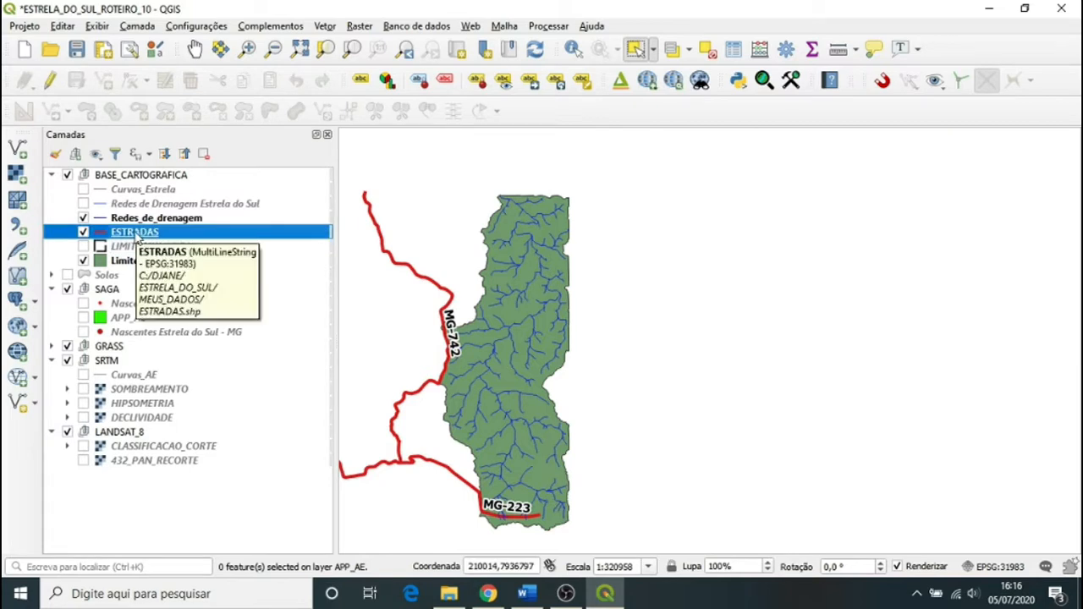
pyautogui.rightClick(138, 235)
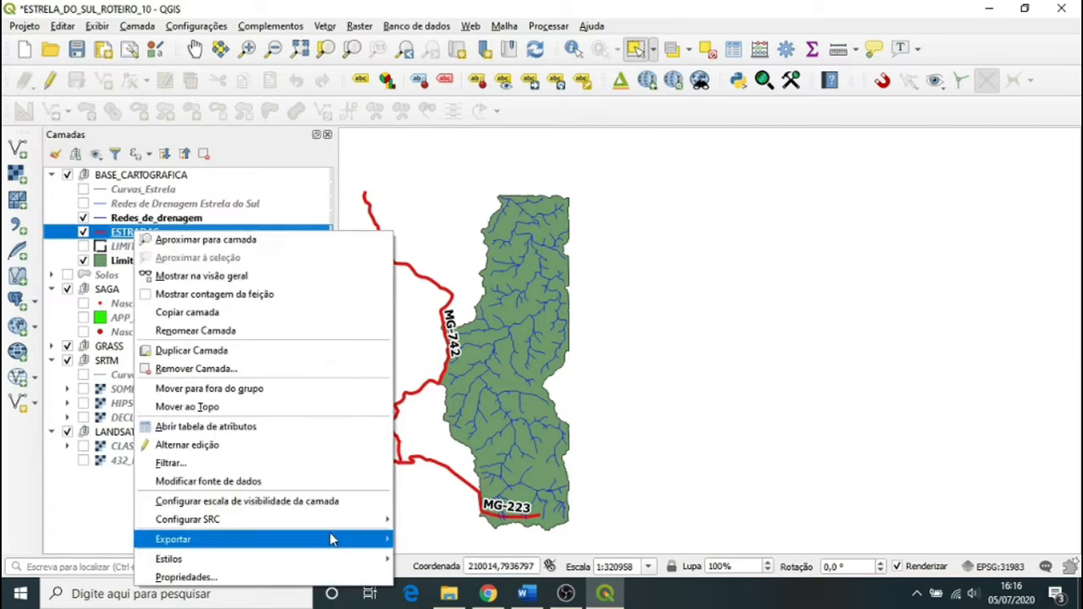
pyautogui.moveTo(331, 539)
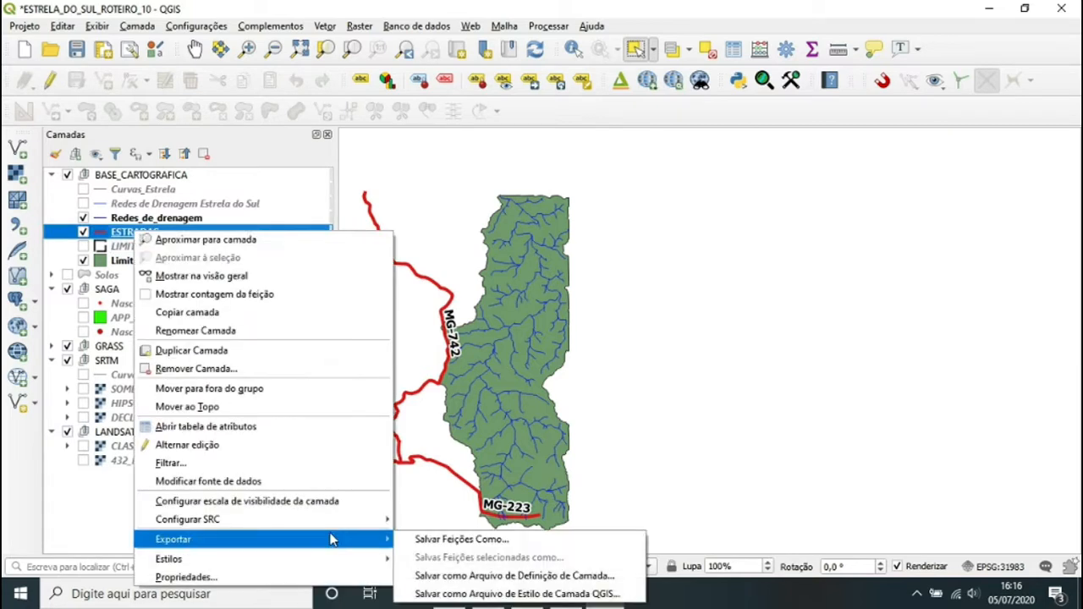
pyautogui.click(423, 540)
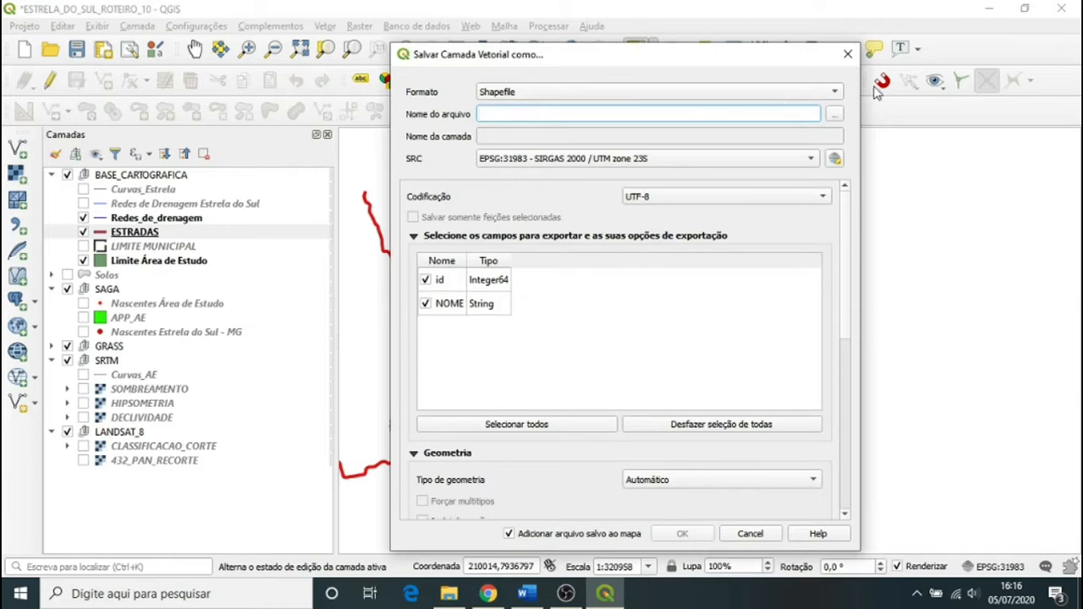
pyautogui.click(834, 114)
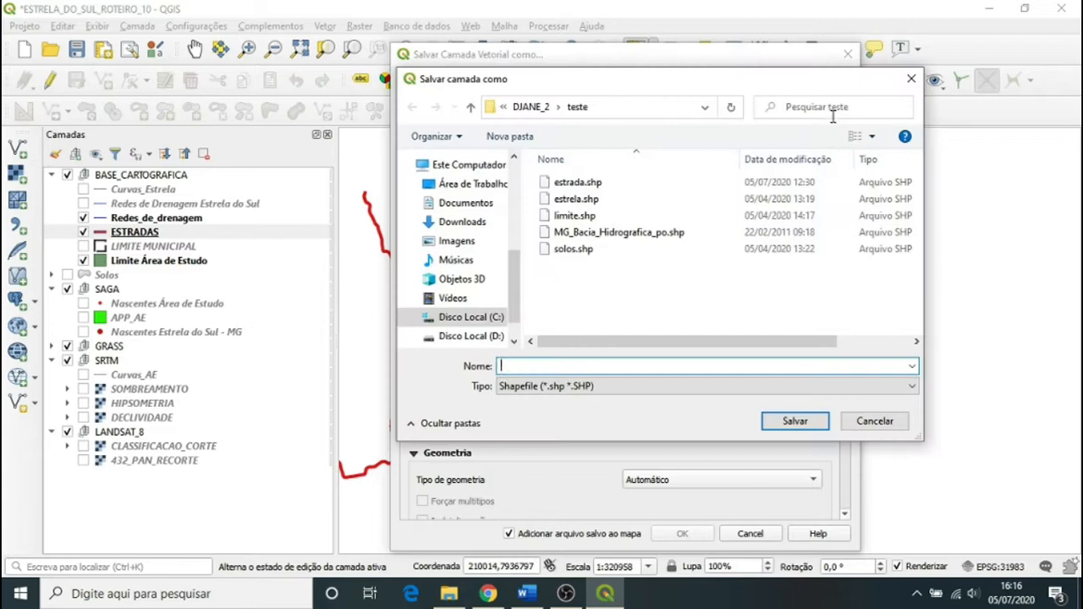
pyautogui.click(489, 317)
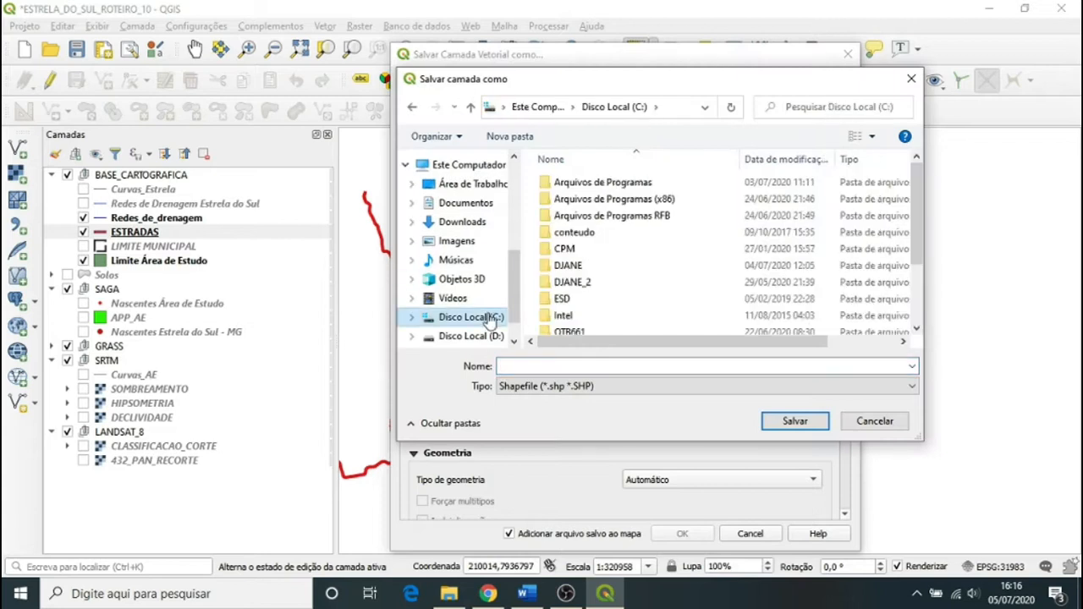
pyautogui.doubleClick(568, 265)
pyautogui.click(571, 200)
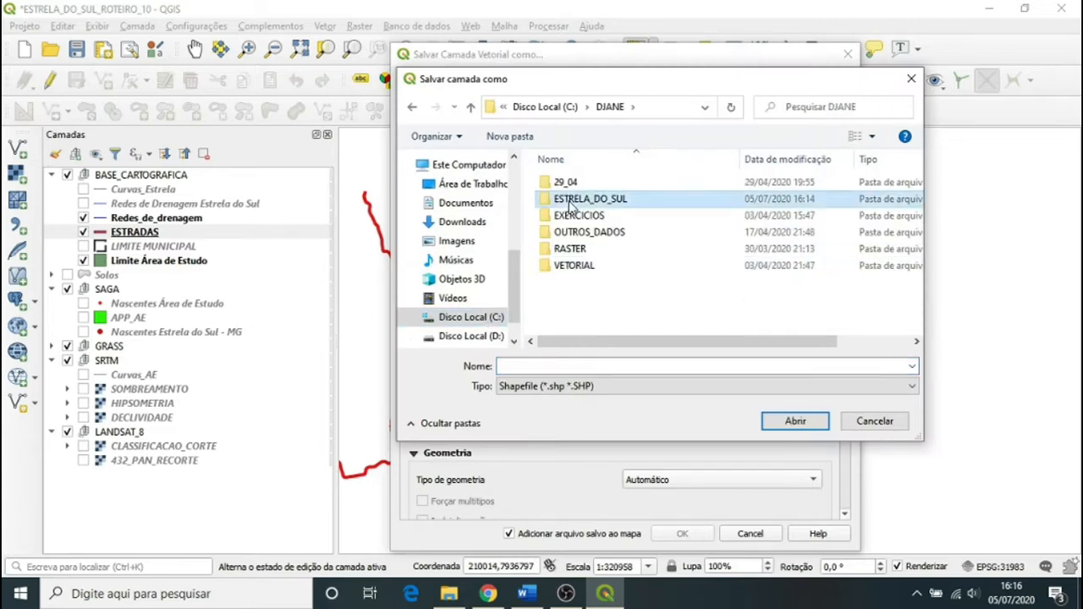
pyautogui.doubleClick(571, 199)
pyautogui.doubleClick(567, 261)
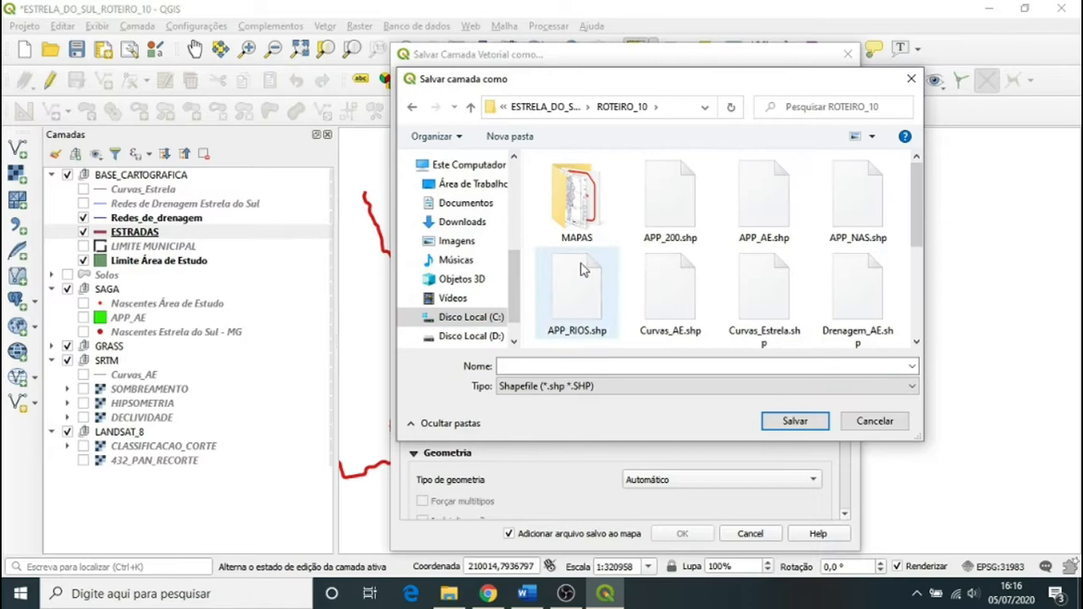
pyautogui.click(667, 364)
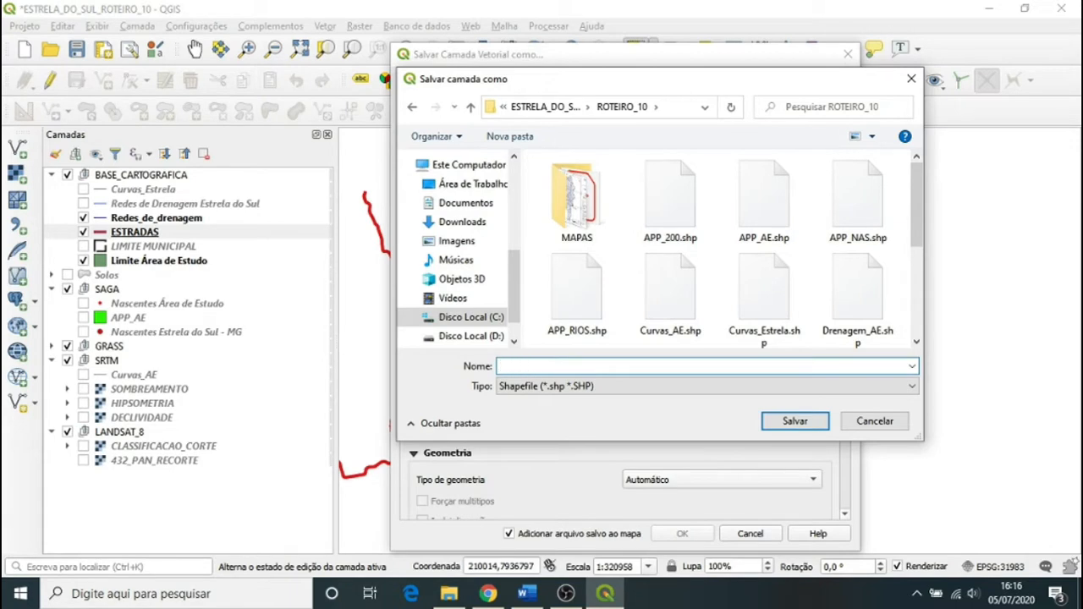
pyautogui.write('Rodovias')
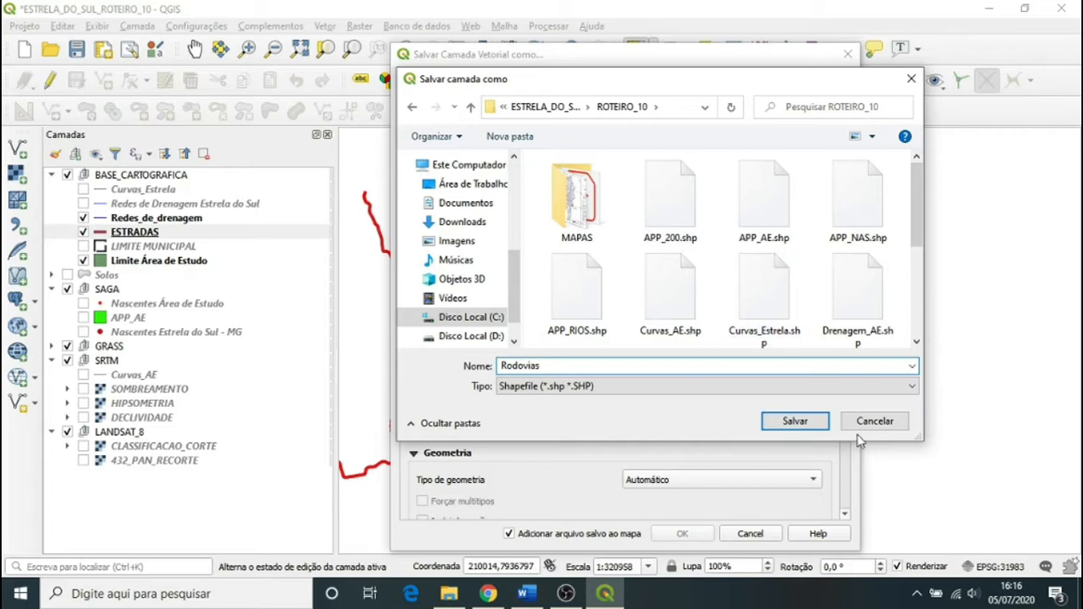
pyautogui.click(794, 422)
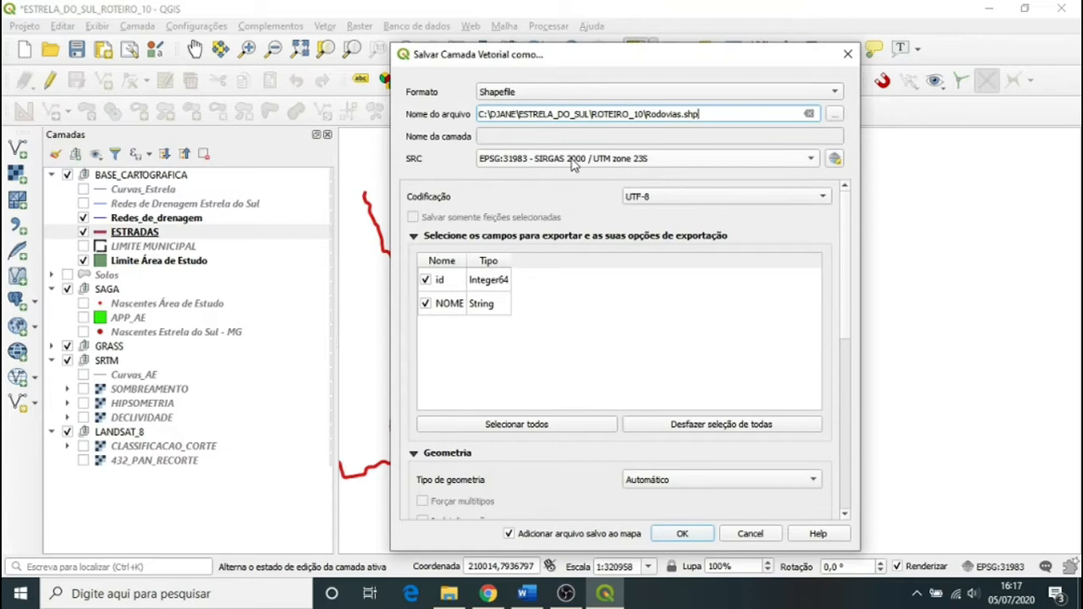
pyautogui.click(682, 534)
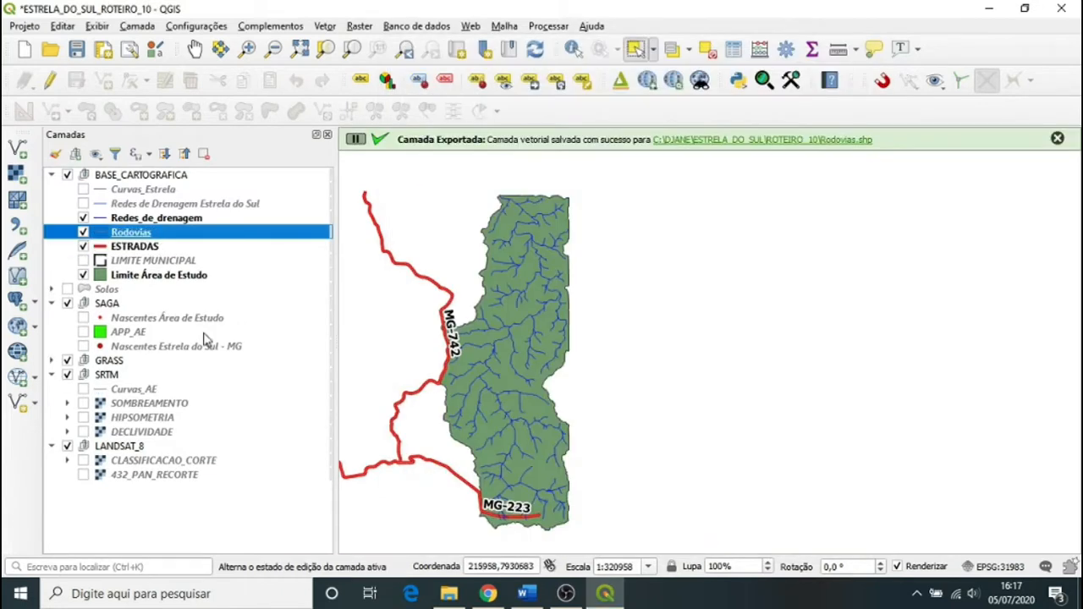
# Hide the ESTRADAS layer so only the exported Rodovias layer shows the roads
pyautogui.click(83, 247)
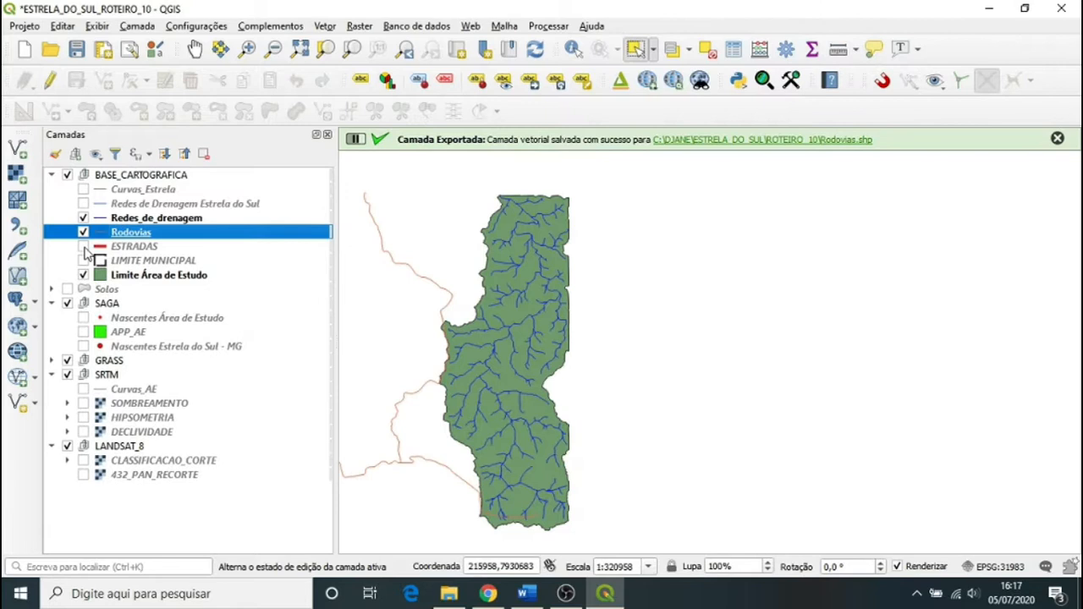
pyautogui.click(83, 246)
pyautogui.click(82, 246)
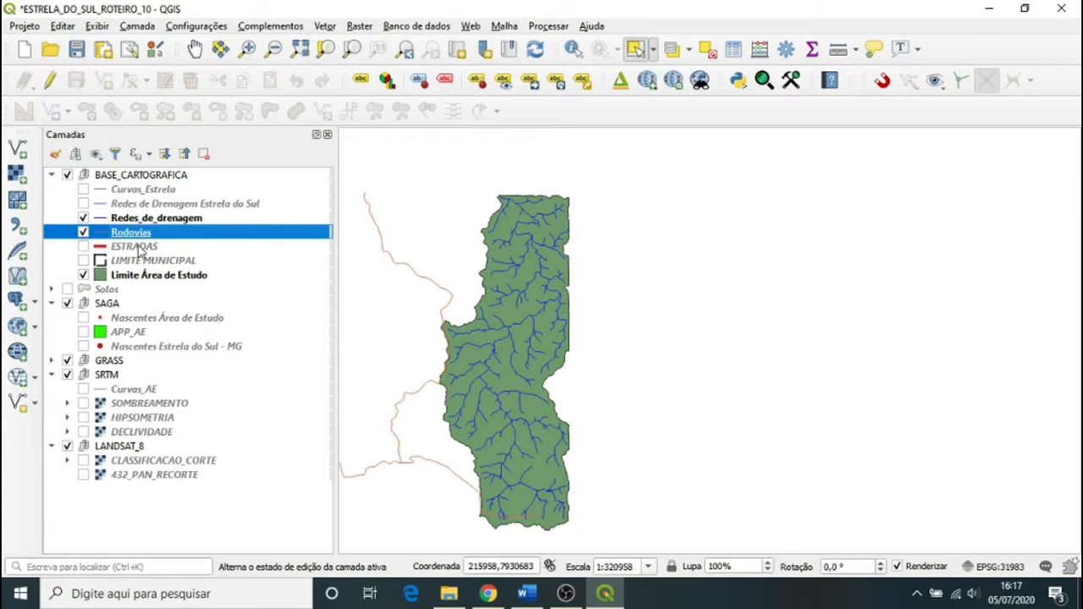
pyautogui.rightClick(138, 248)
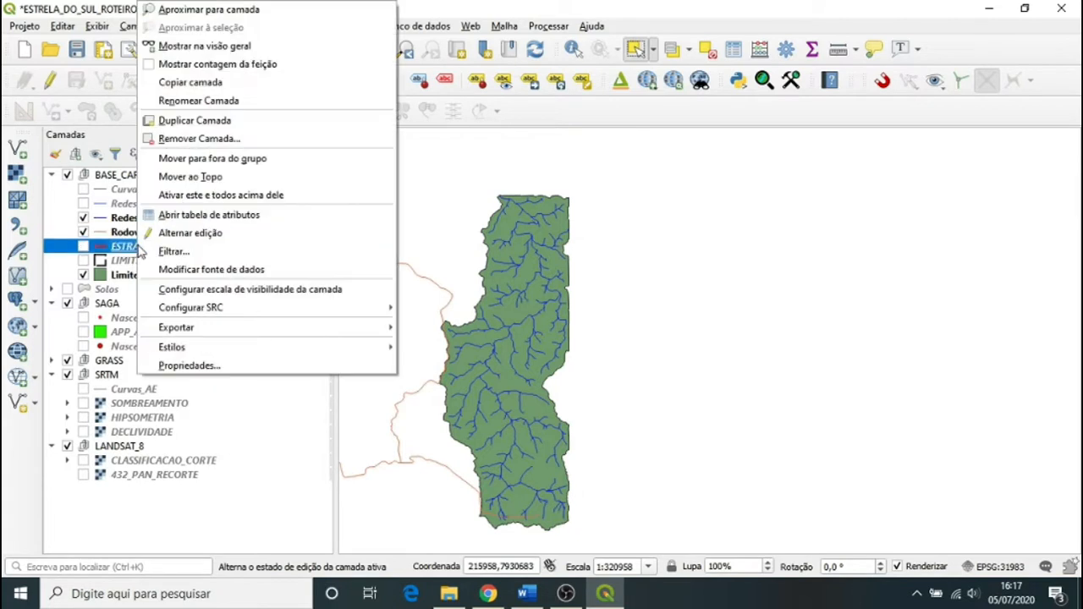
pyautogui.click(129, 234)
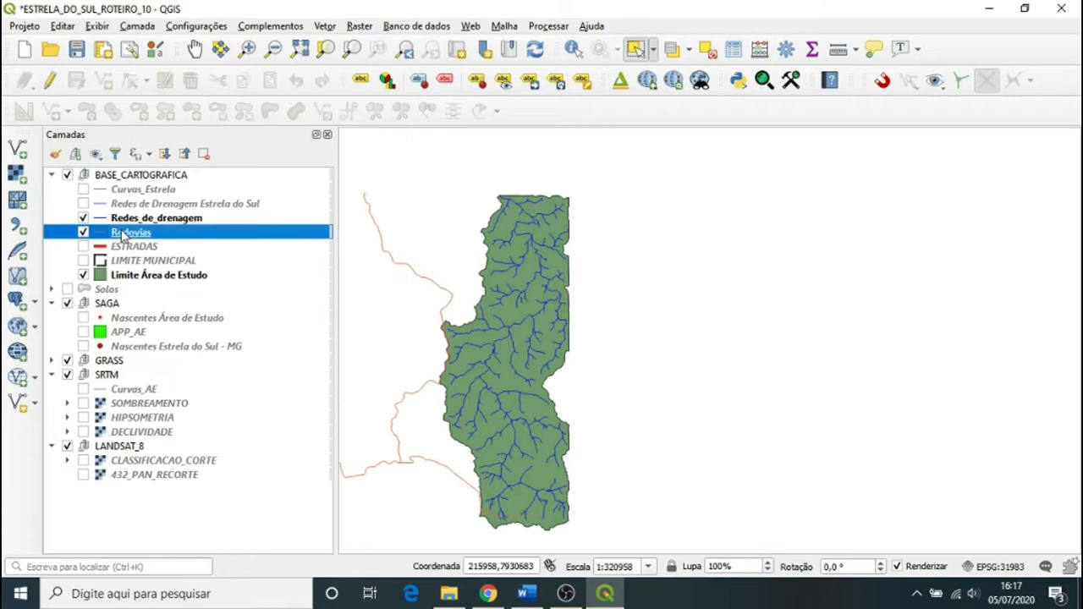
# Set the simple line colour of the Rodovias layer to bright red and apply it
pyautogui.rightClick(131, 235)
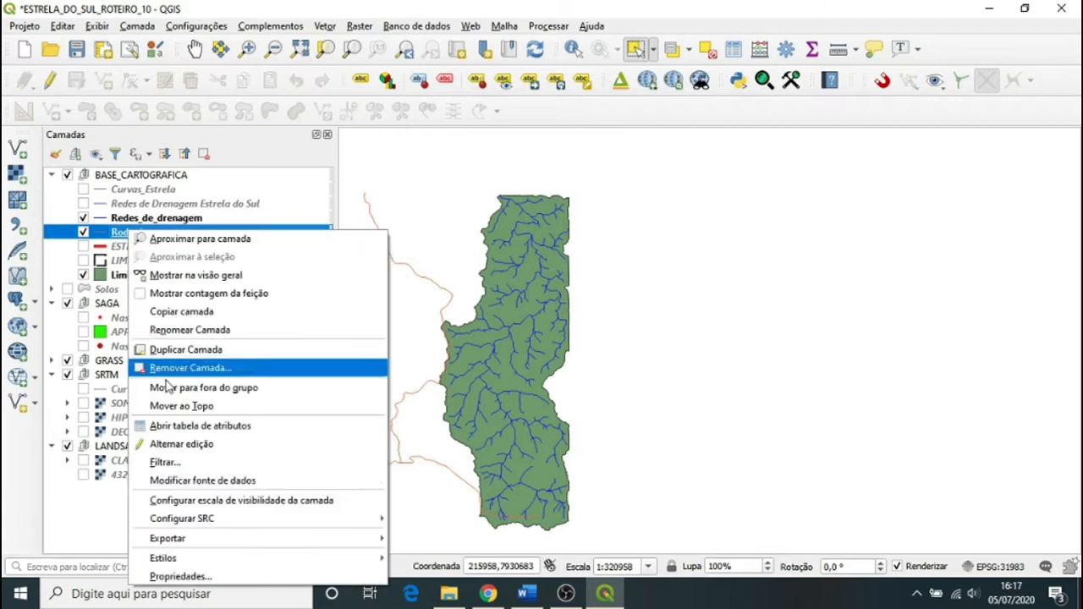
pyautogui.click(178, 577)
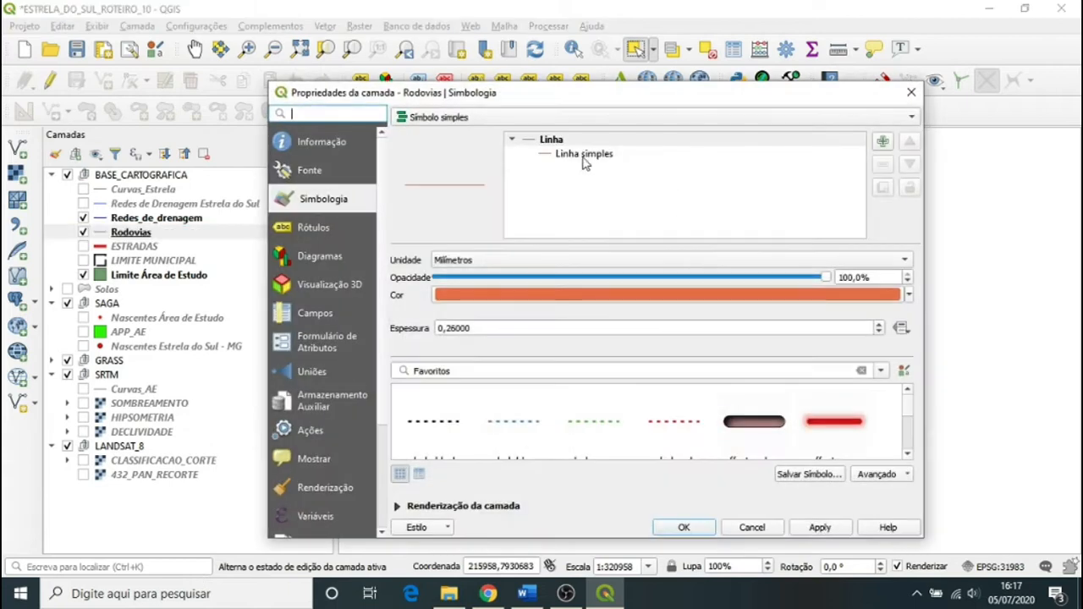
pyautogui.click(575, 158)
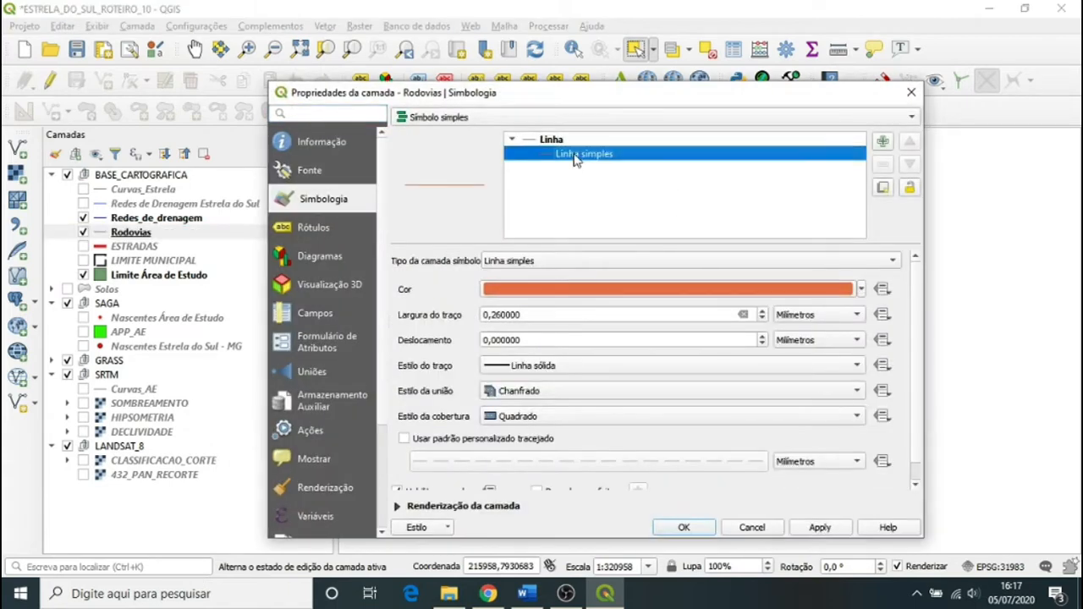
pyautogui.click(863, 291)
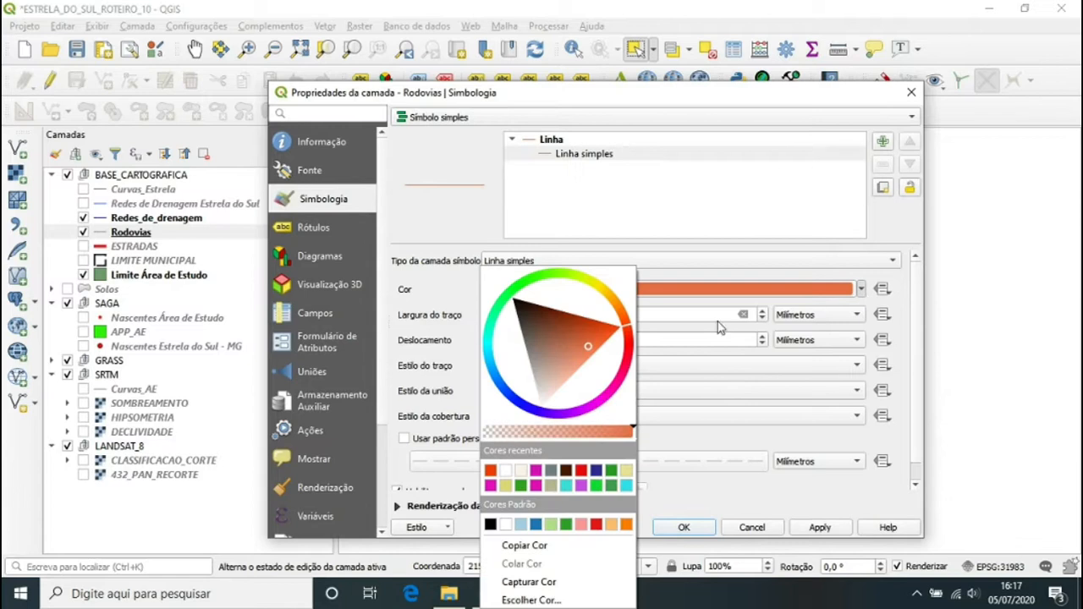
pyautogui.click(634, 359)
pyautogui.click(610, 354)
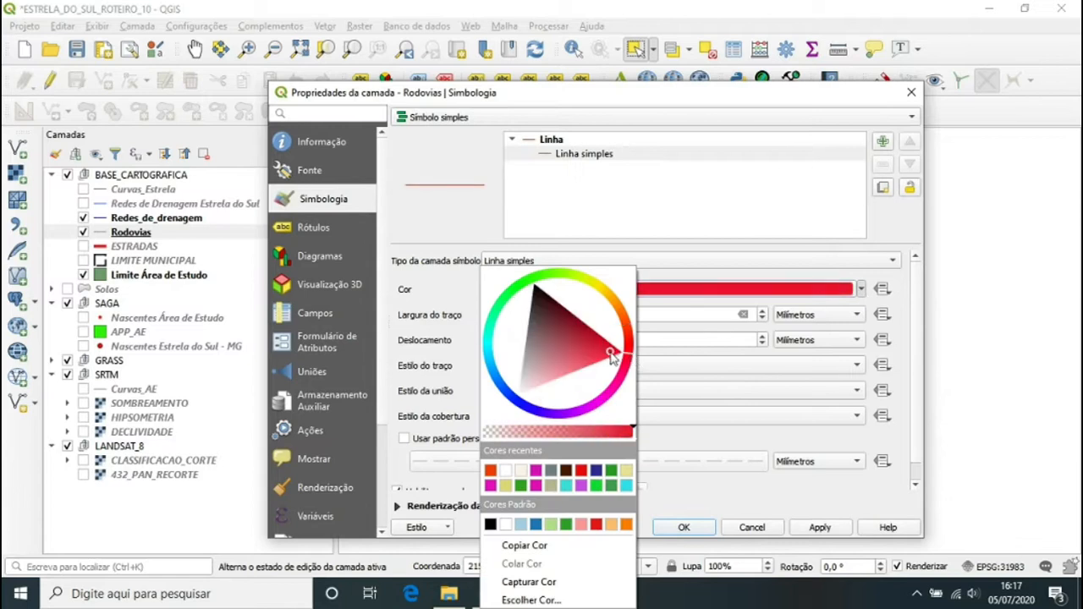
pyautogui.click(829, 531)
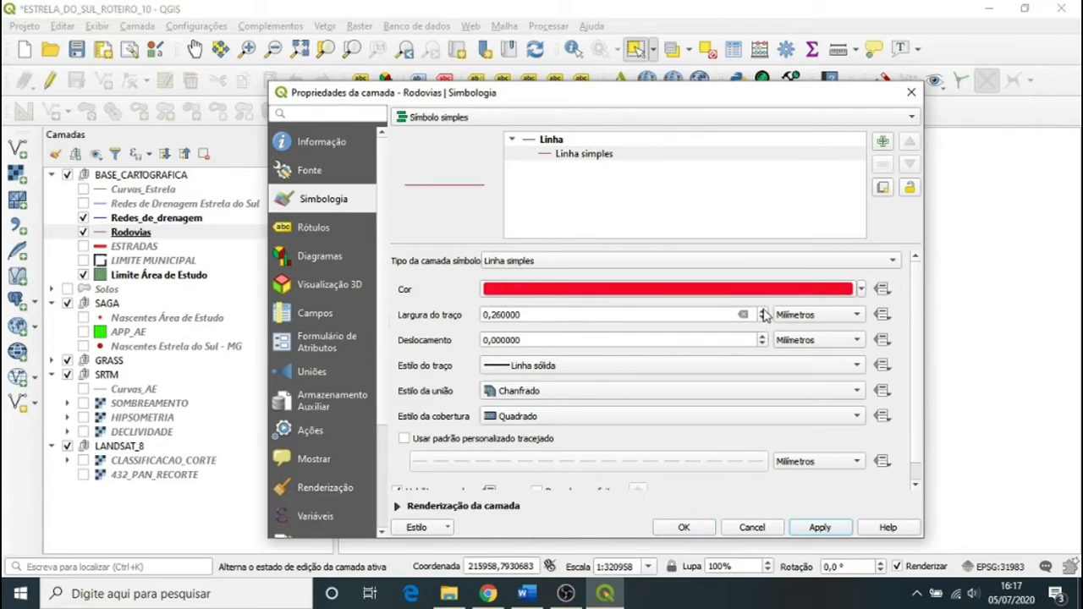
# Set the Rodovias line's stroke width to 0.86 mm and accept the symbology
pyautogui.click(762, 310)
pyautogui.click(762, 310)
pyautogui.click(762, 311)
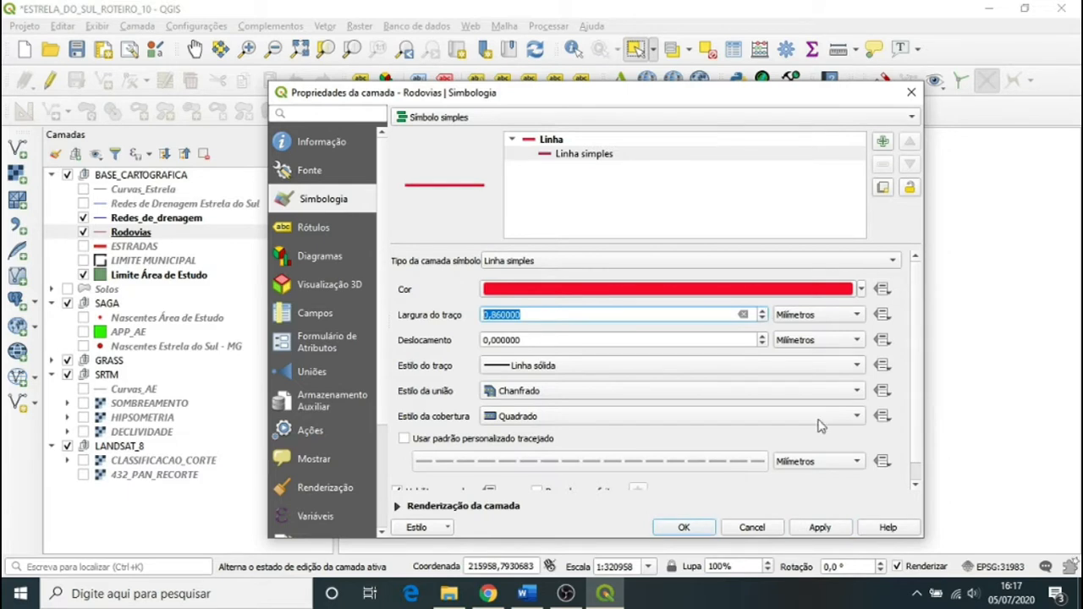
pyautogui.click(814, 529)
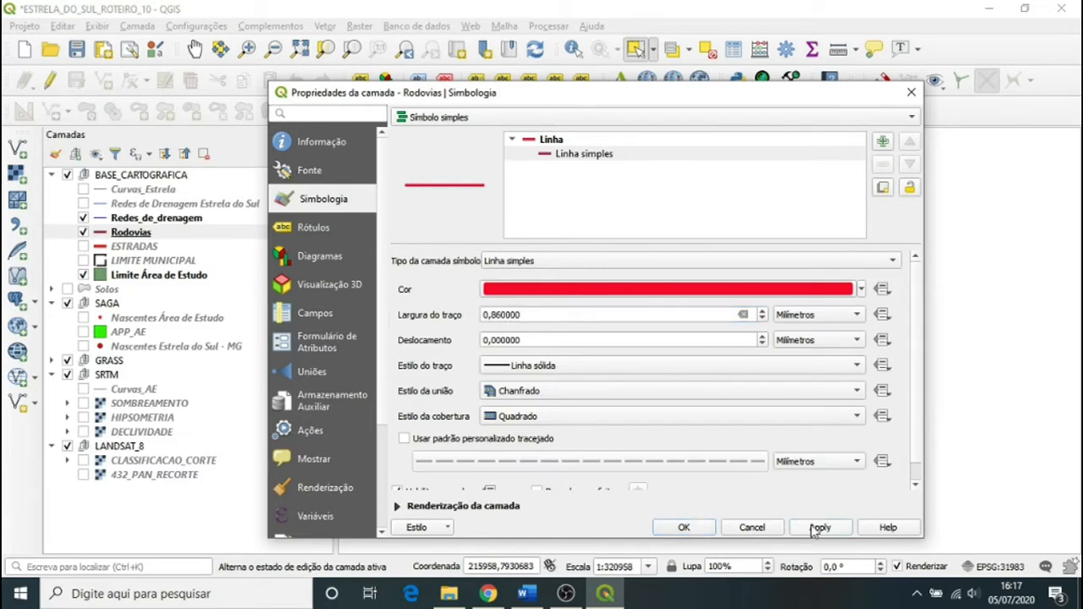
pyautogui.click(684, 527)
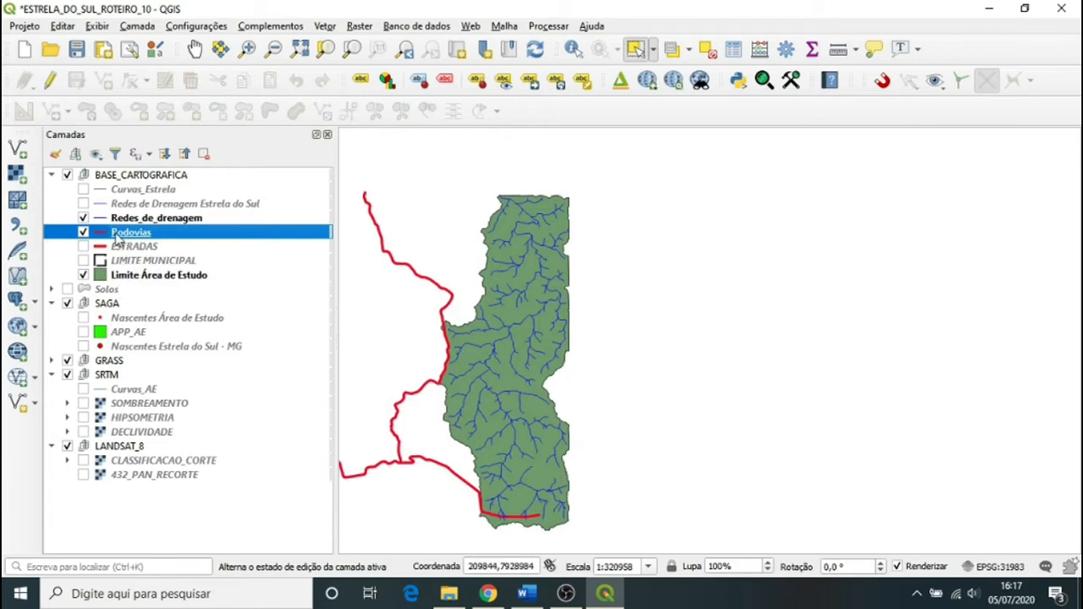
# Enable editing on Rodovias and split the road just north of where it enters the study area on its western edge
pyautogui.click(50, 81)
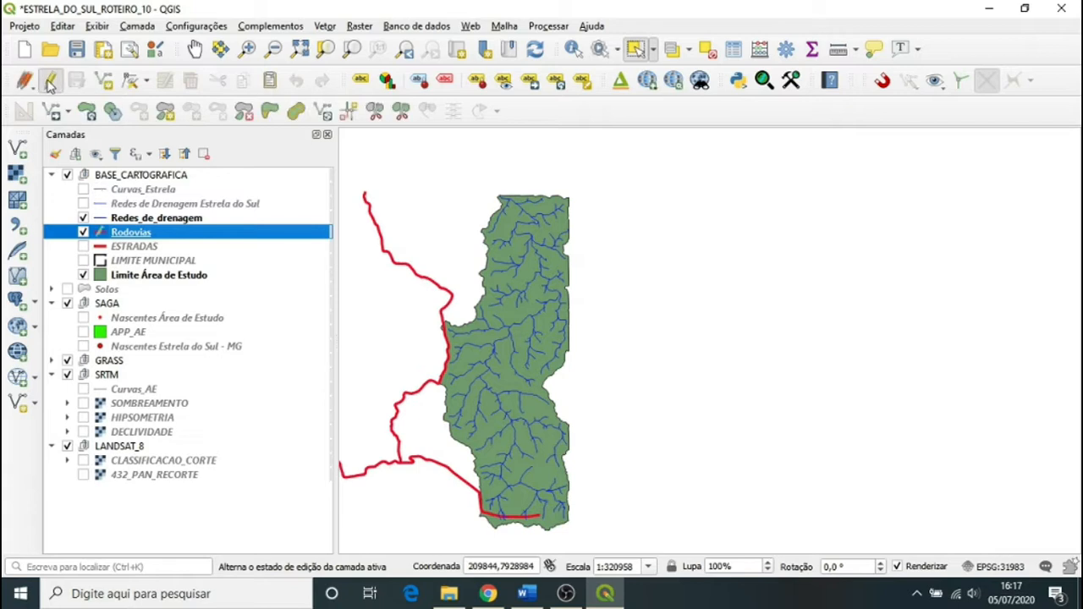
pyautogui.click(376, 116)
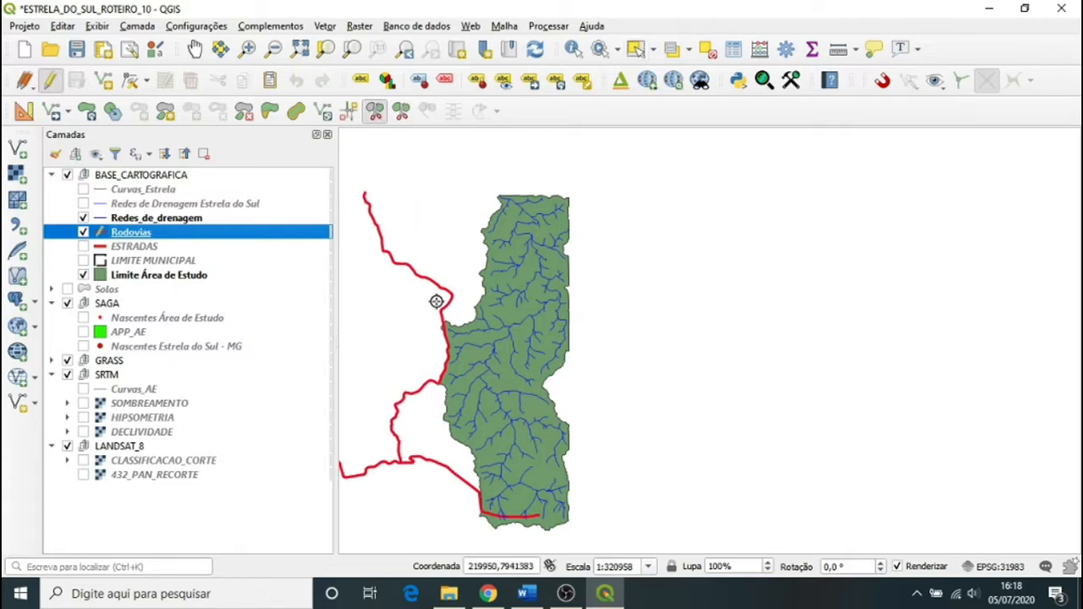
pyautogui.scroll(2, 435, 304)
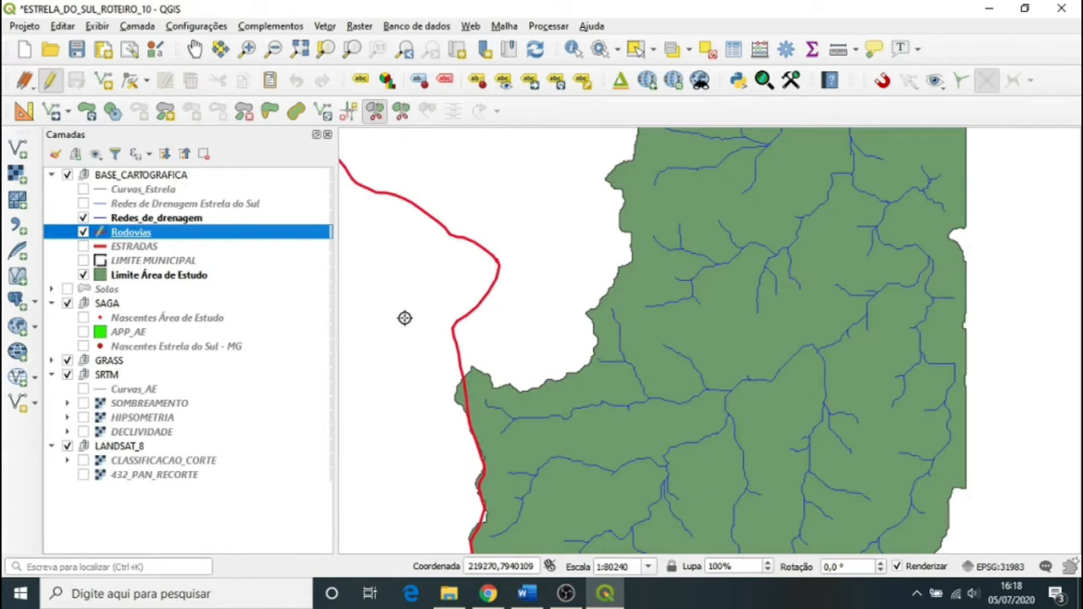
pyautogui.click(405, 318)
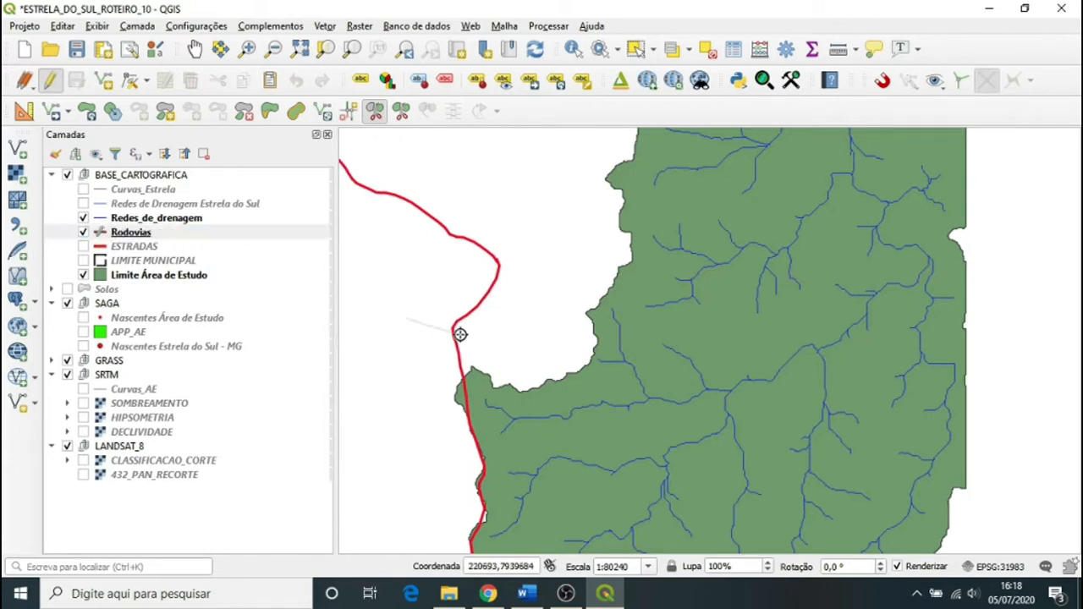
pyautogui.rightClick(508, 339)
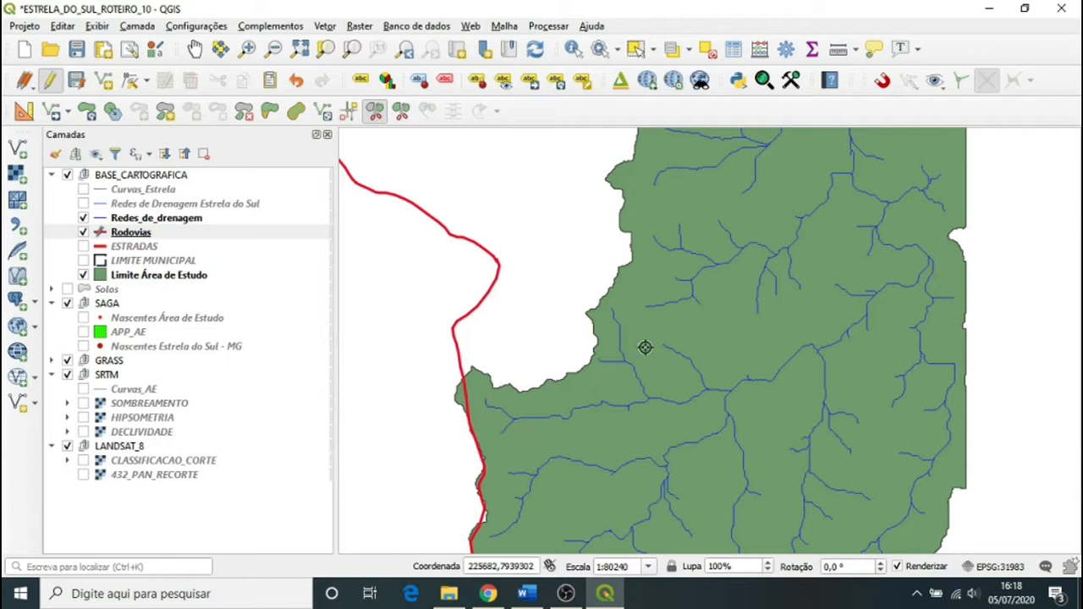
# Select and delete the Rodovias segment that runs north-west from the split, outside the study area
pyautogui.click(635, 48)
pyautogui.click(489, 251)
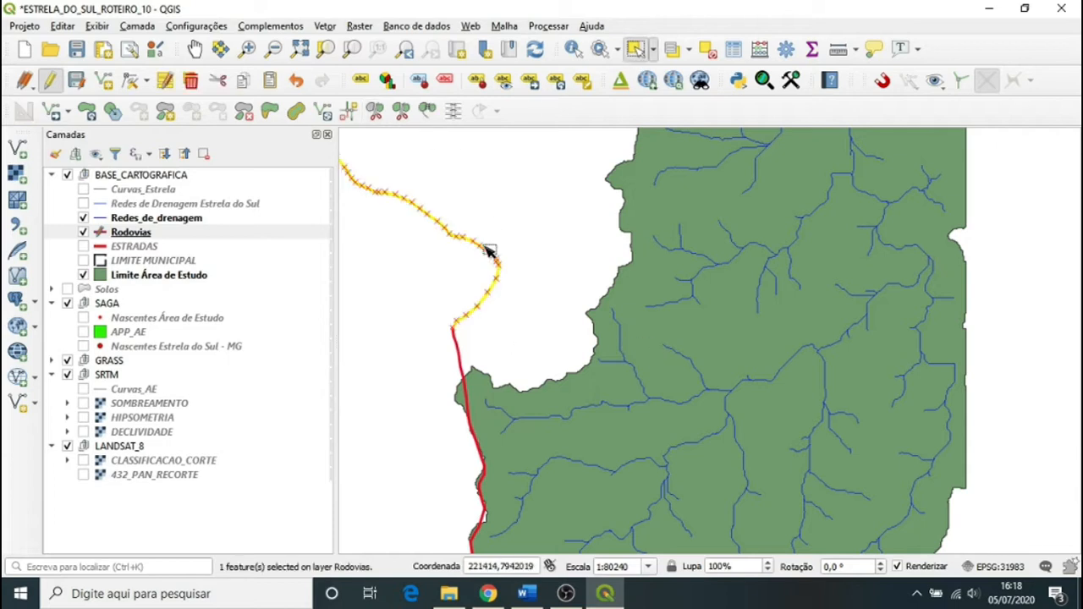
pyautogui.press('Delete')
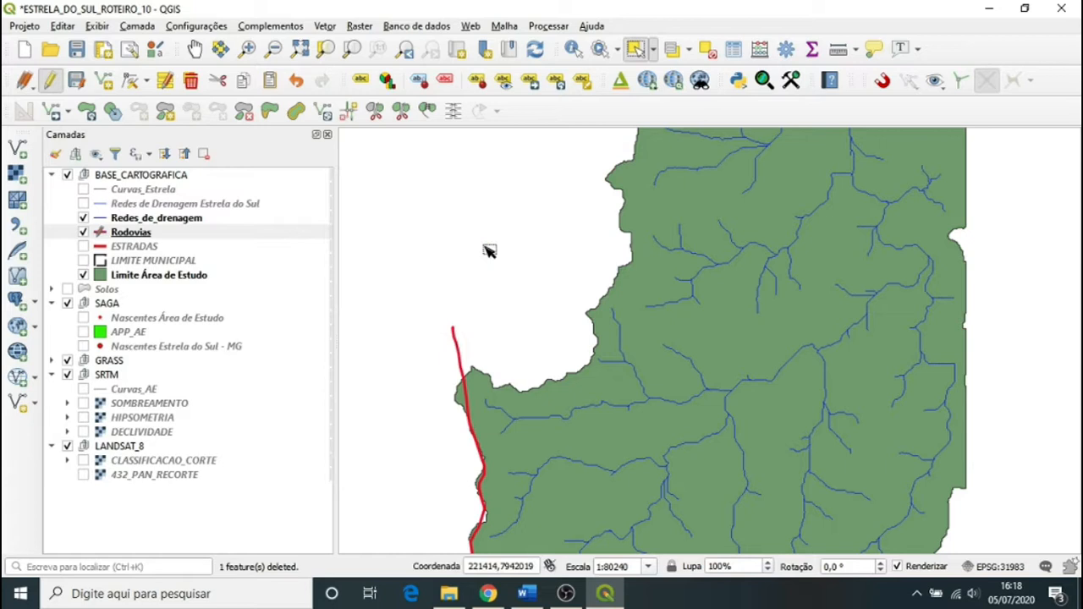
pyautogui.scroll(-3, 489, 251)
pyautogui.scroll(2, 476, 321)
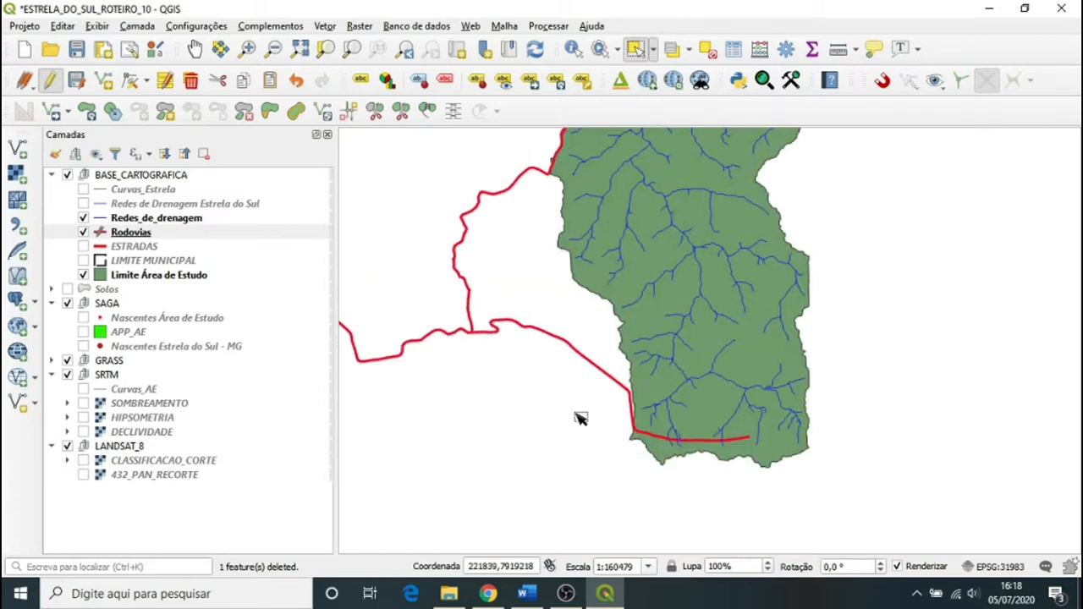
# Split the Rodovias lines with a cut line just west of the study area, from the northern road down across the southern road
pyautogui.click(374, 113)
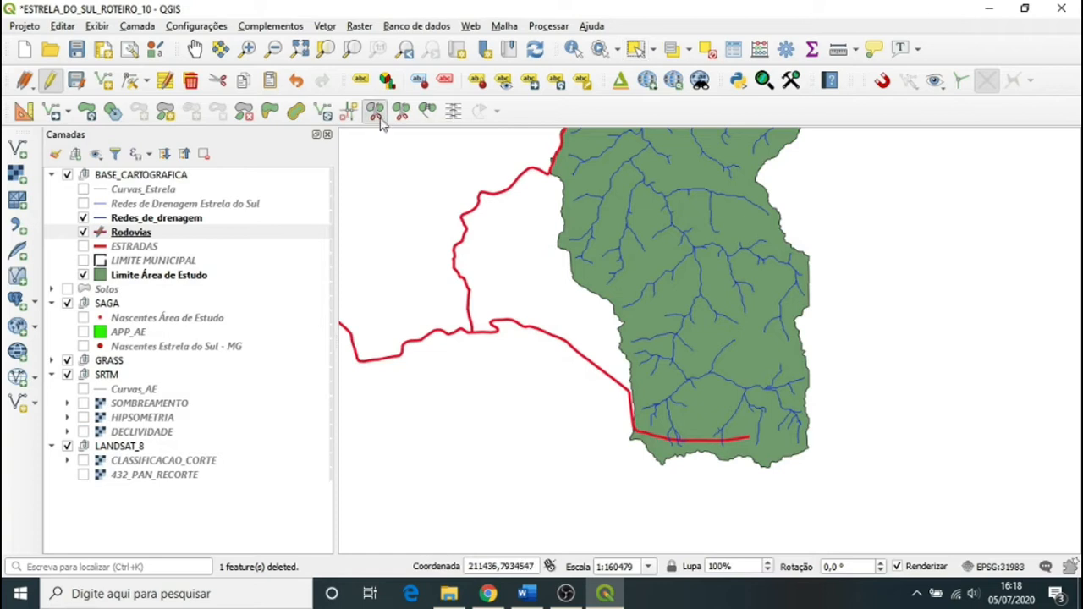
pyautogui.click(524, 141)
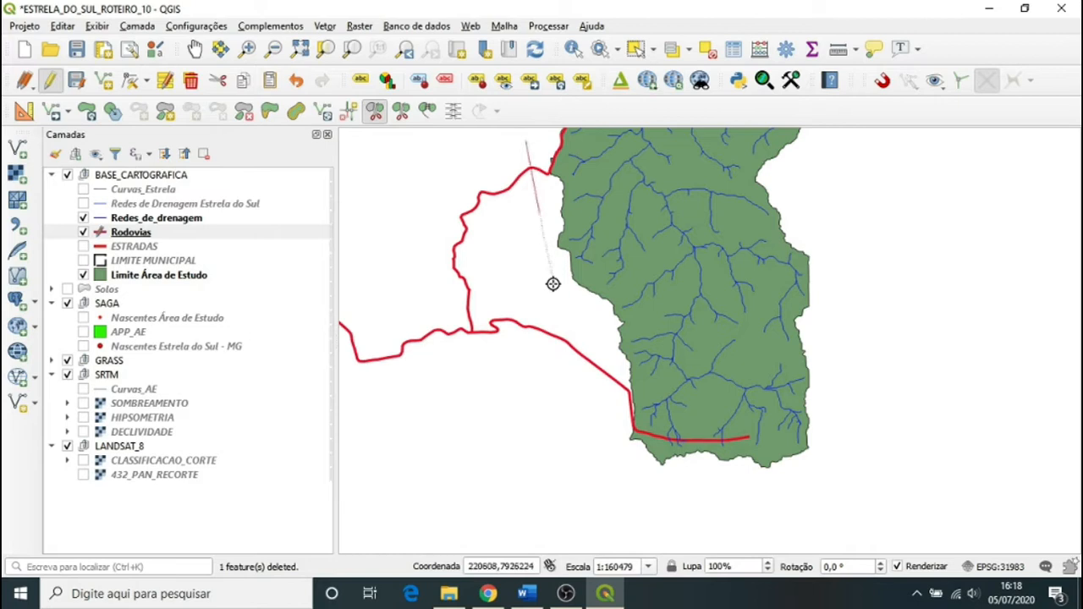
pyautogui.click(607, 395)
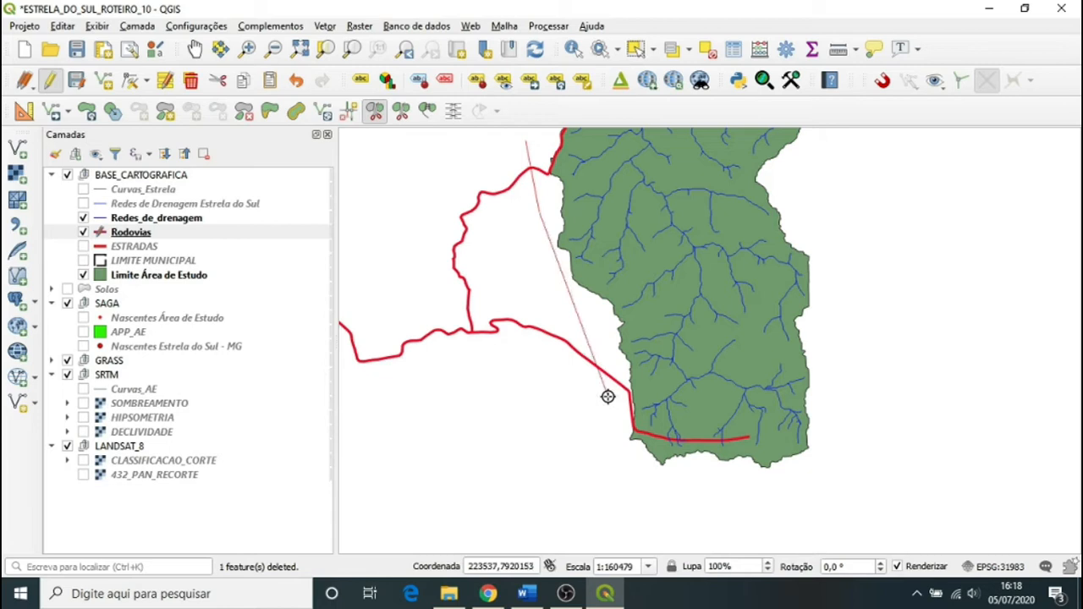
pyautogui.rightClick(608, 396)
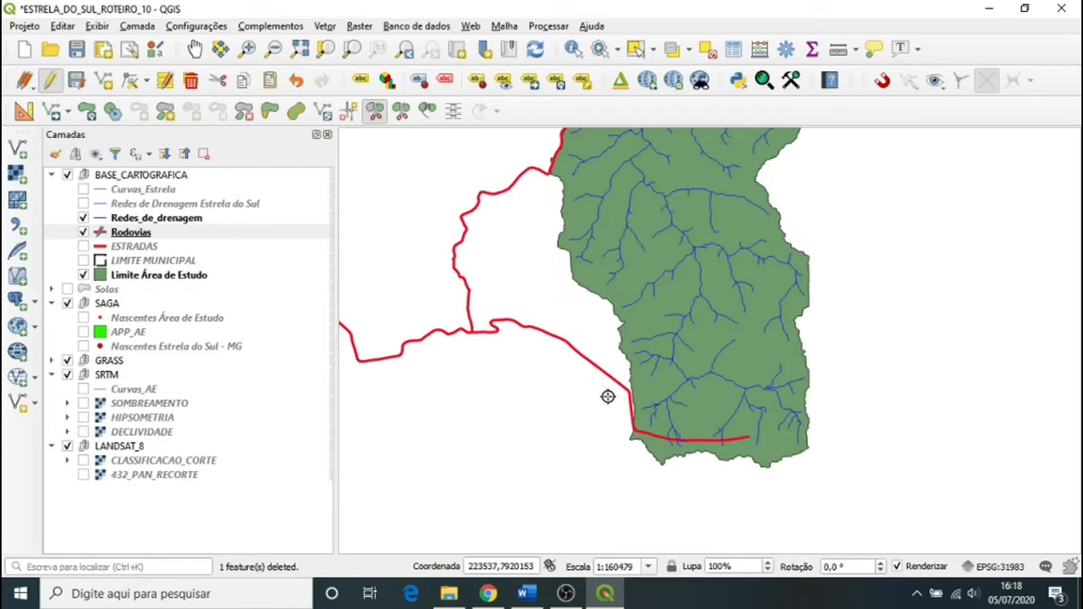
# Select and delete the Rodovias segments west of the cut line, outside the study area
pyautogui.click(636, 48)
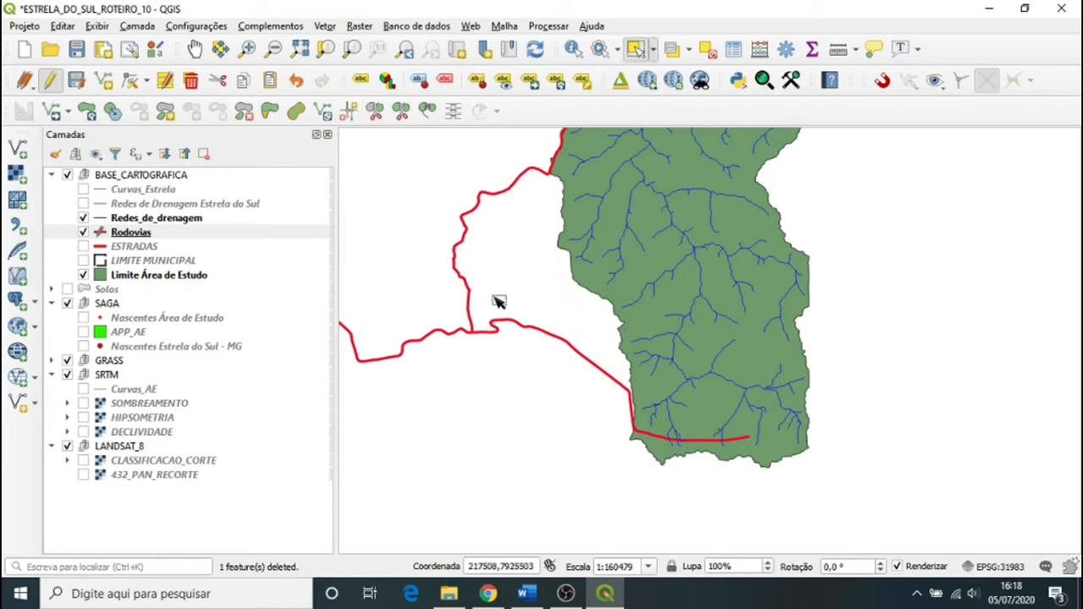
pyautogui.click(535, 331)
pyautogui.press('Delete')
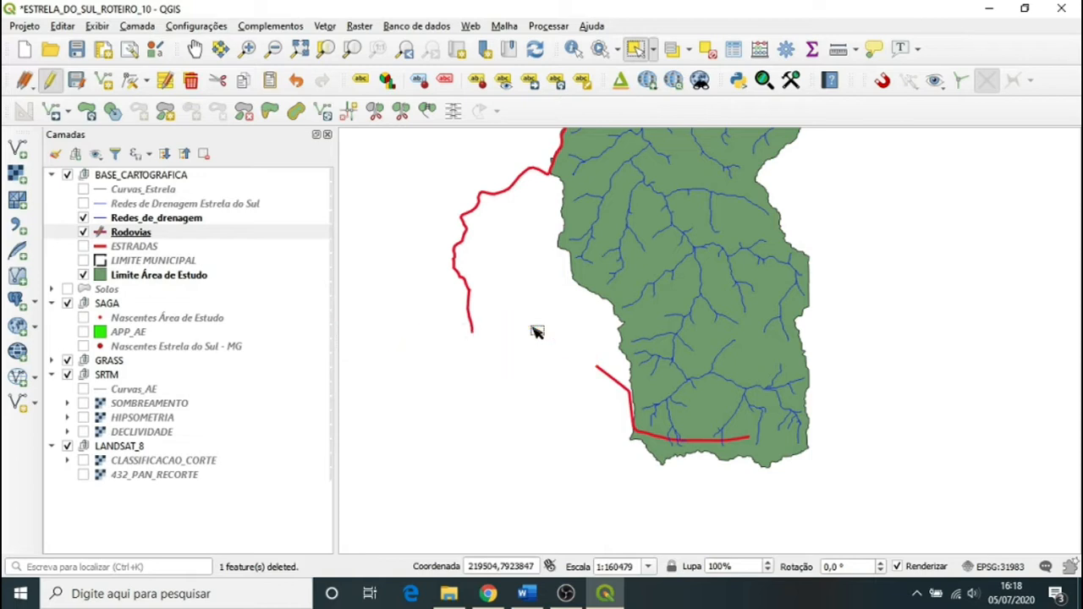
pyautogui.click(482, 199)
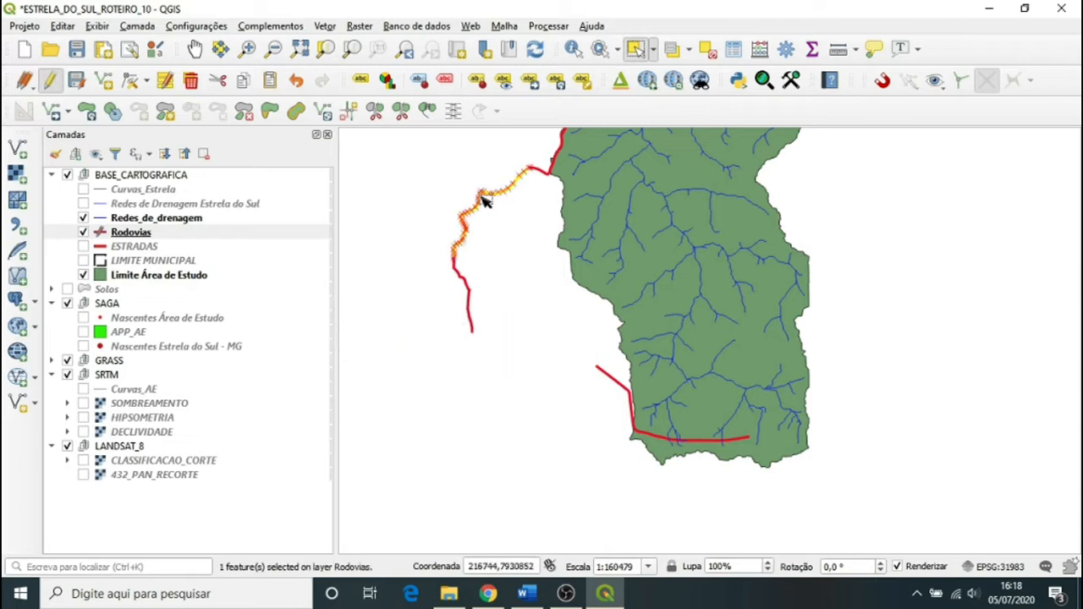
pyautogui.press('Delete')
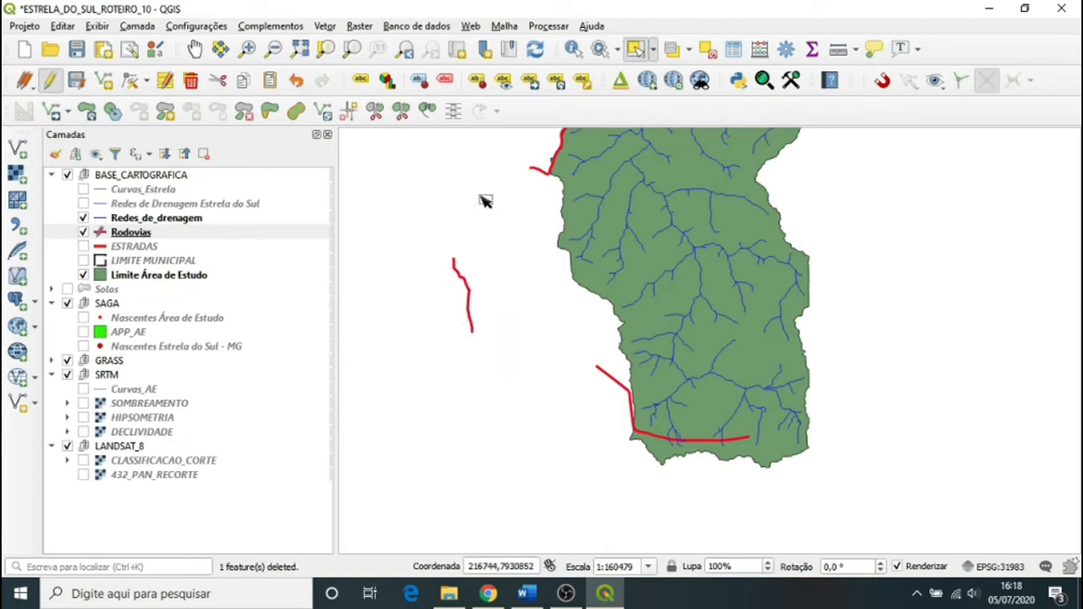
pyautogui.click(471, 295)
pyautogui.press('Delete')
# Save the Rodovias edits and end the layer's editing session
pyautogui.scroll(-2, 602, 266)
pyautogui.scroll(1, 627, 234)
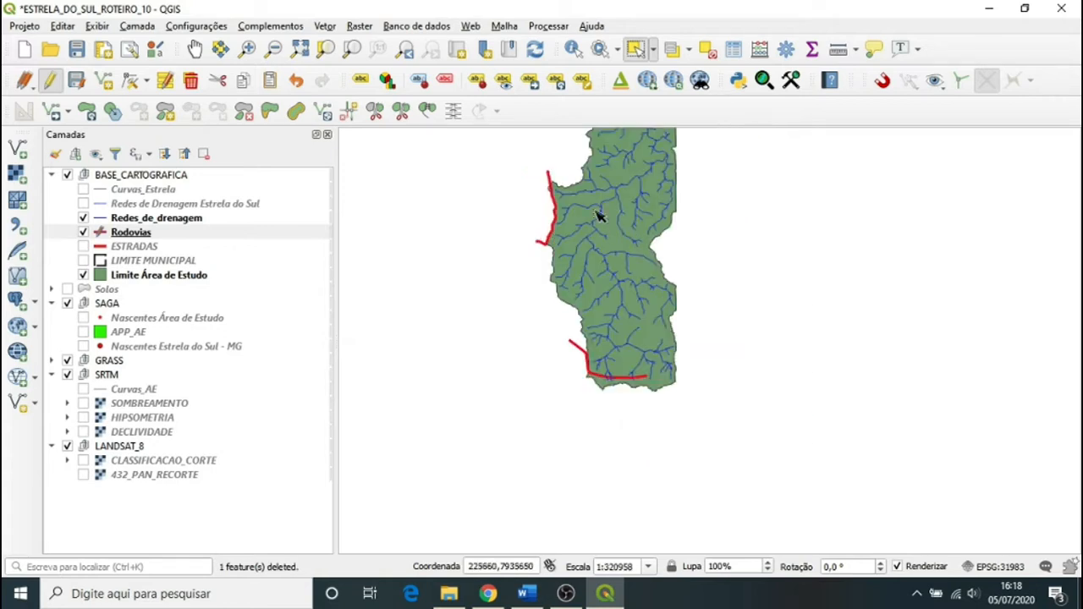
pyautogui.click(77, 83)
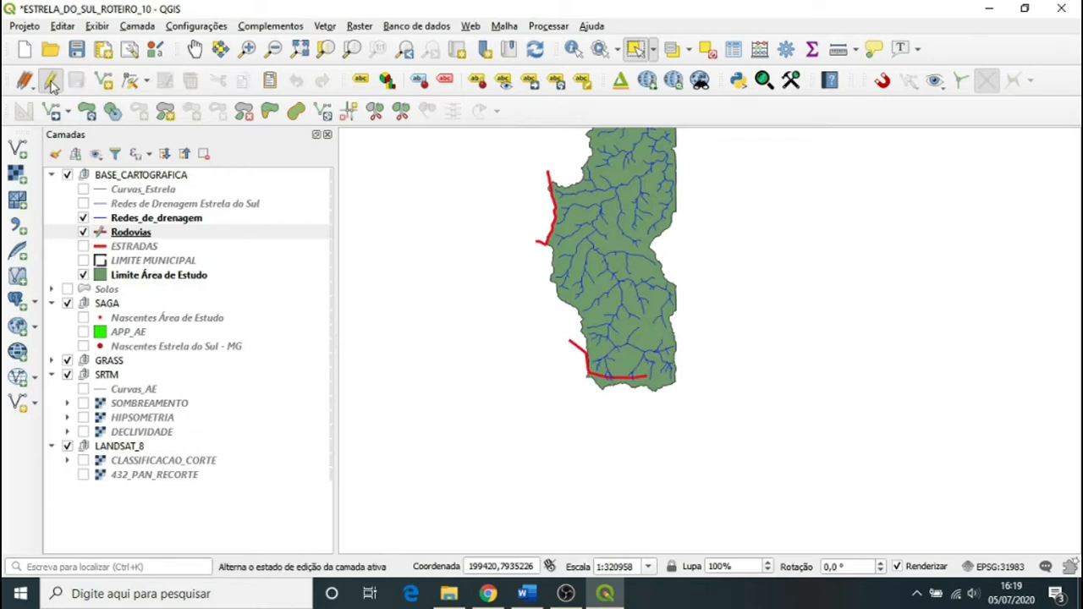
pyautogui.click(50, 79)
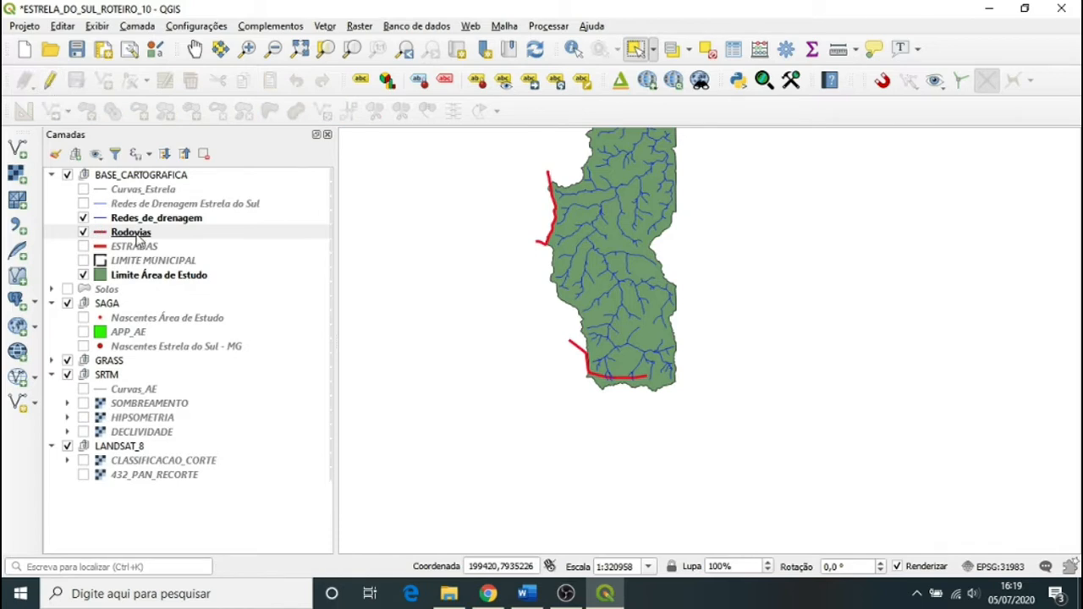
# Give the Rodovias layer simple labels (Rótulos simples) from the NOME field and enable a text buffer
pyautogui.rightClick(127, 236)
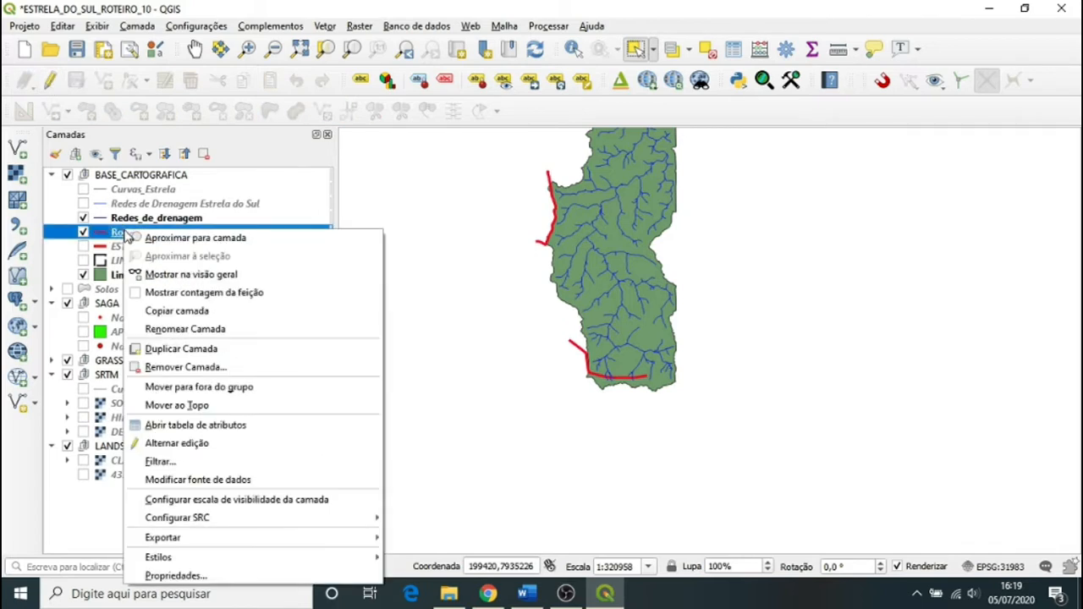
pyautogui.click(187, 577)
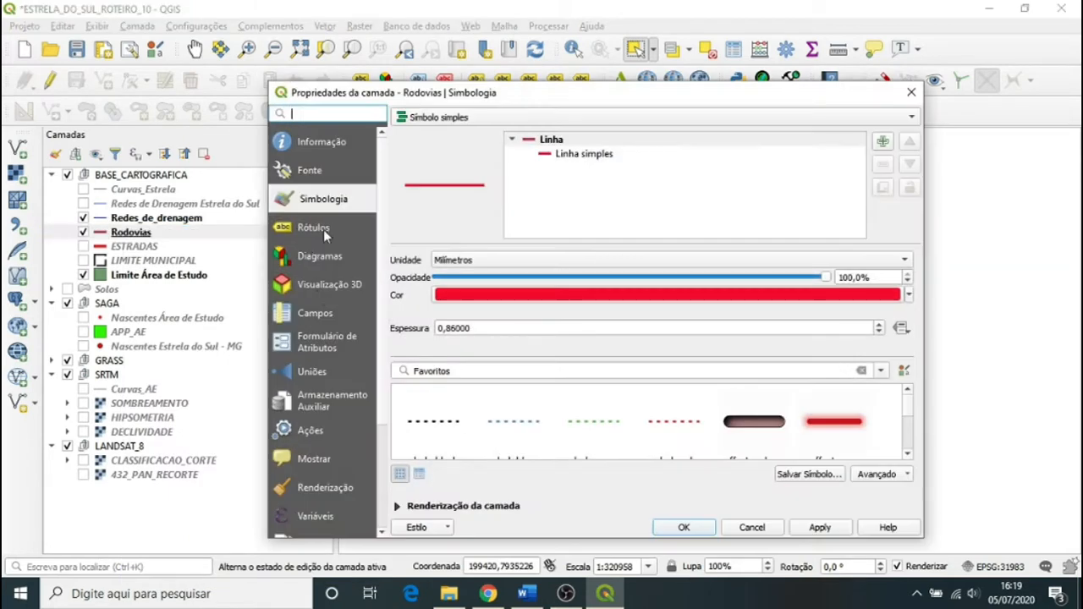
pyautogui.click(321, 229)
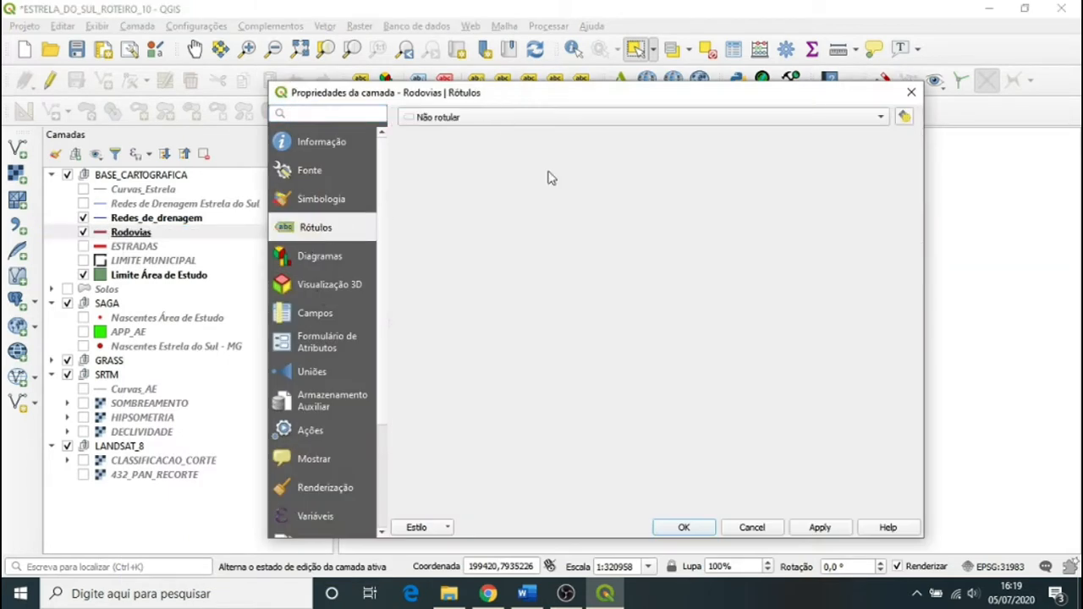
pyautogui.click(596, 118)
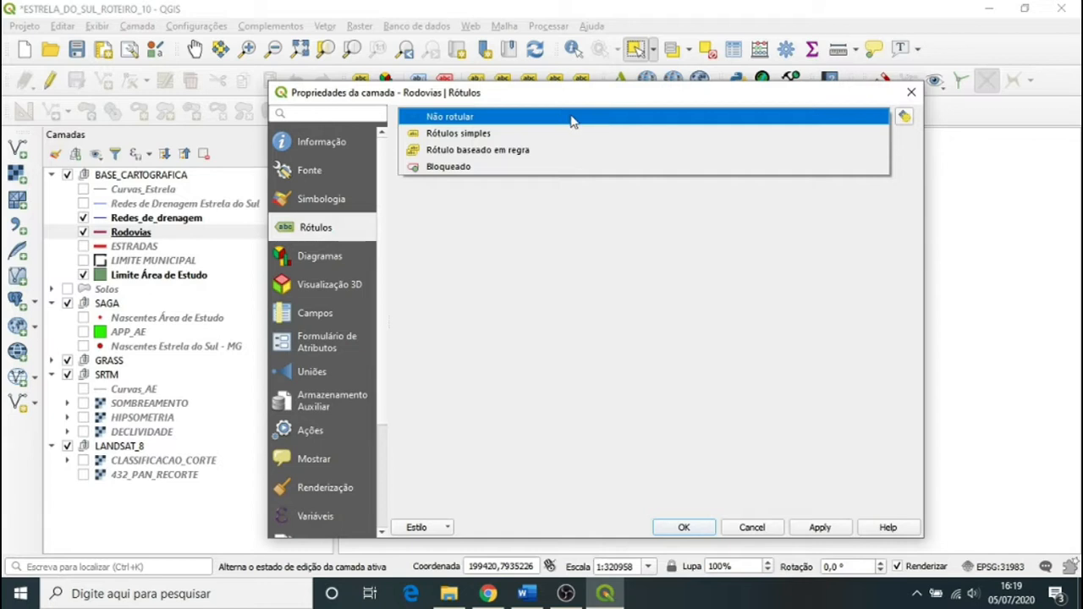
pyautogui.click(502, 135)
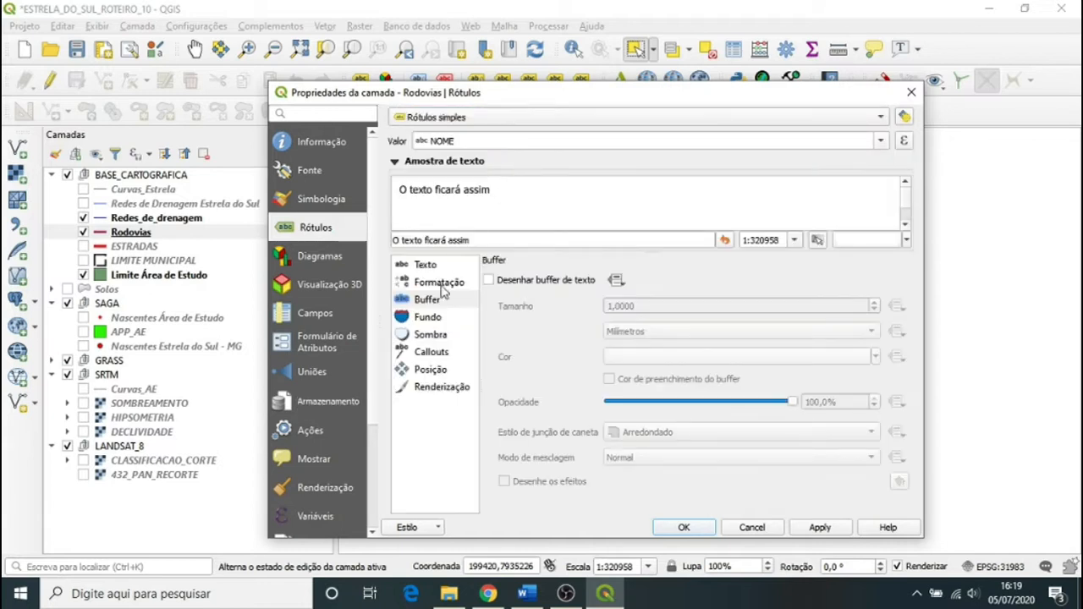
pyautogui.click(428, 306)
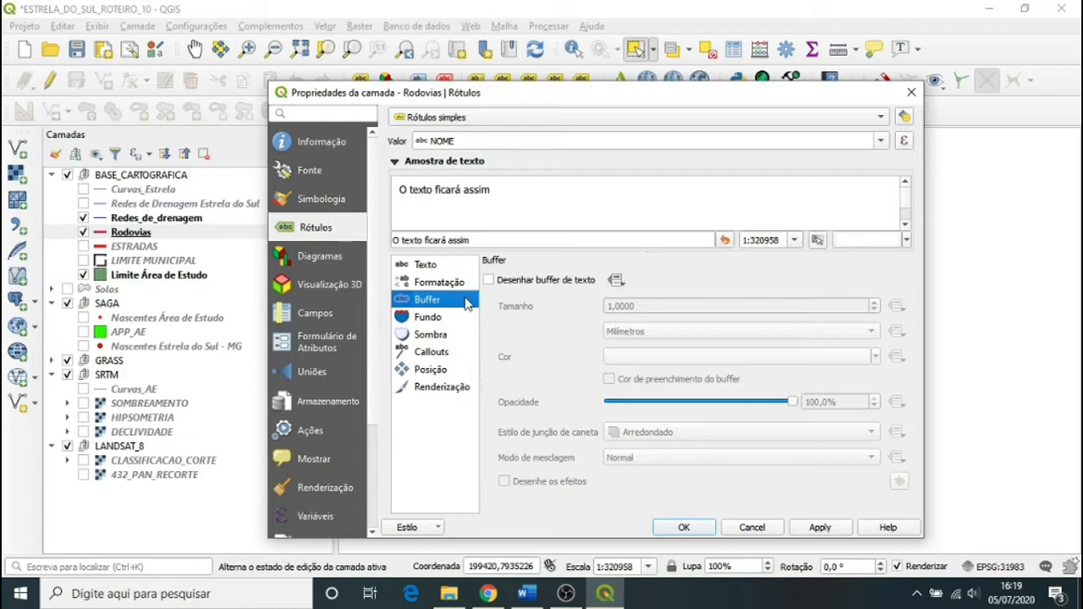
pyautogui.click(489, 280)
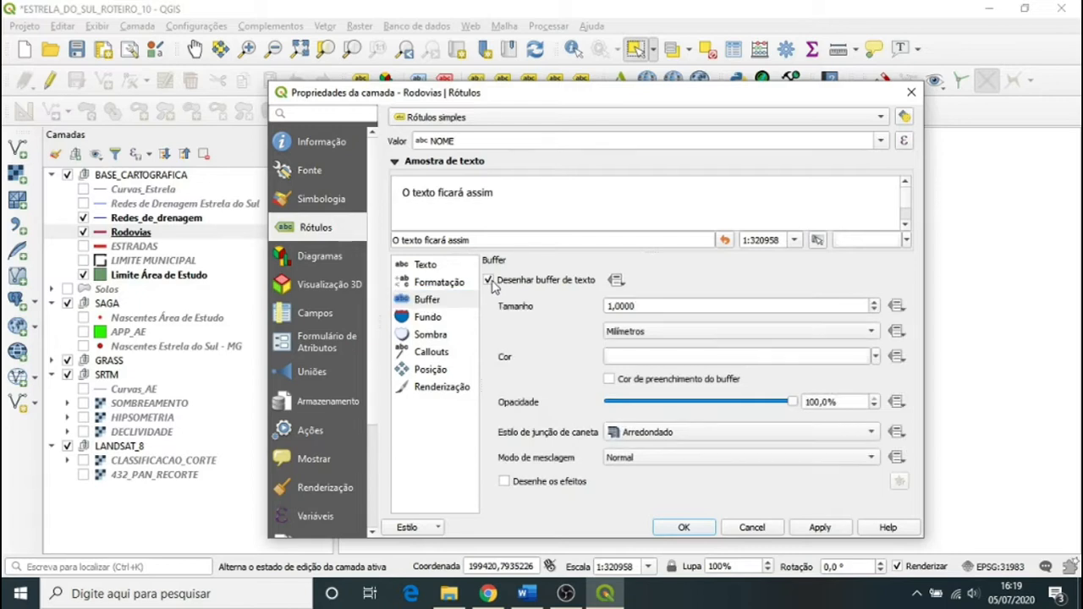
# Set the Rodovias label text size to 11 points, apply it and accept the layer properties
pyautogui.click(425, 266)
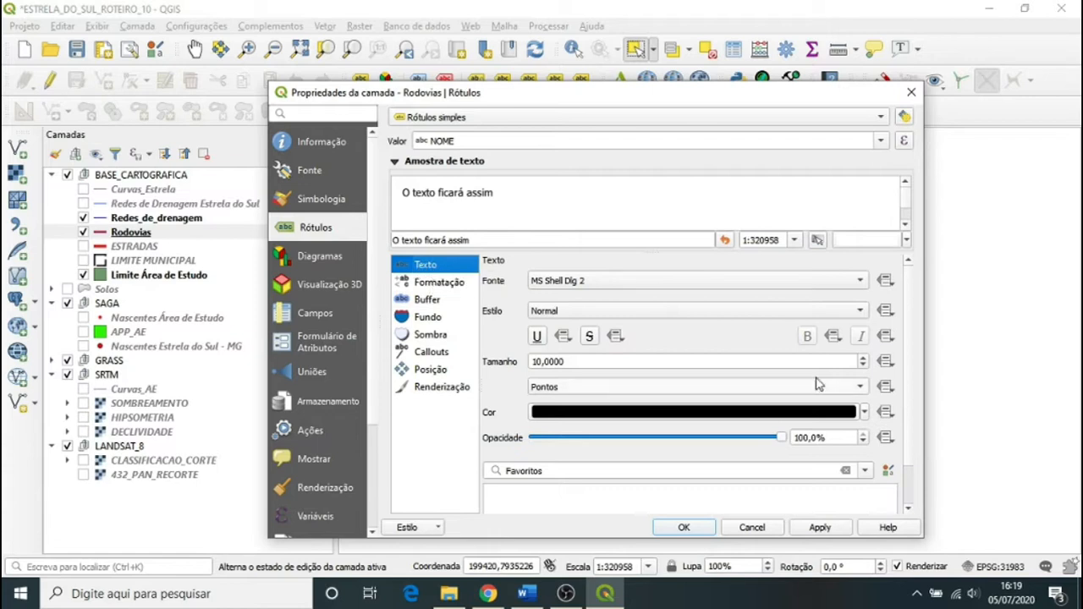
pyautogui.click(865, 358)
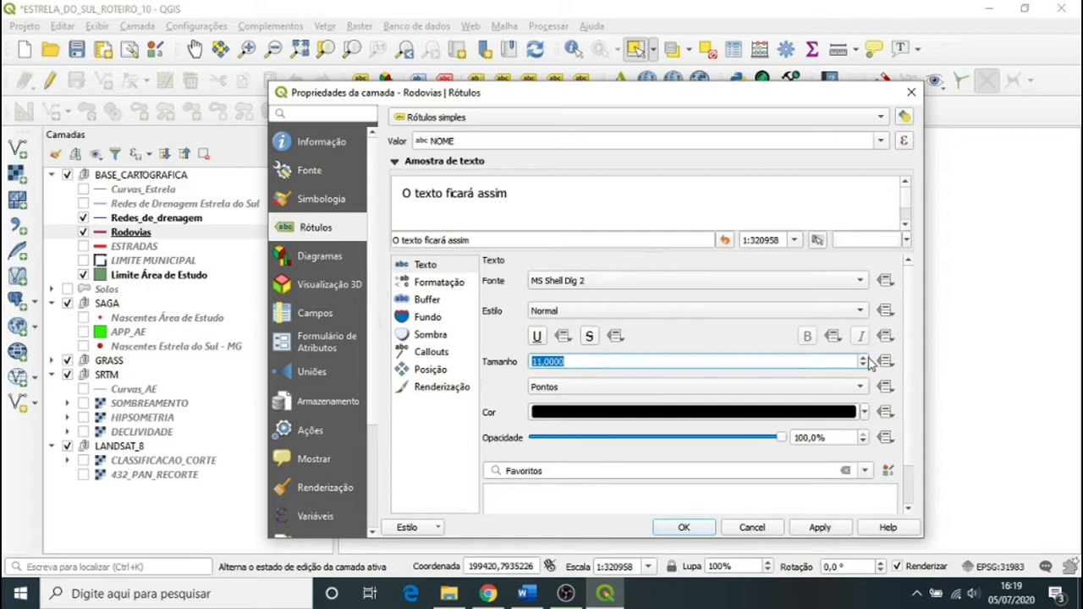
pyautogui.click(827, 528)
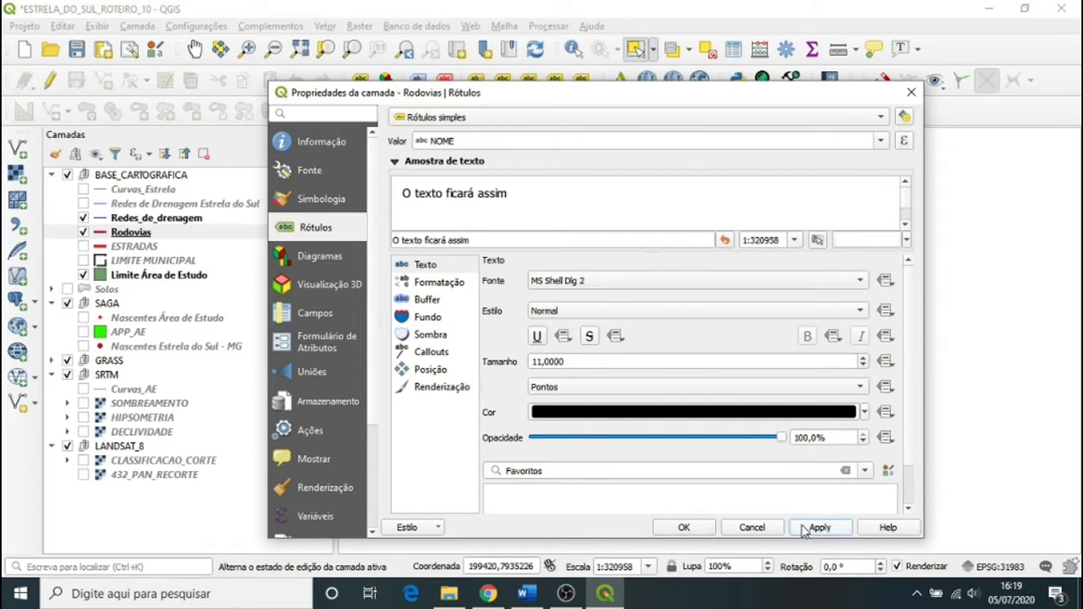
pyautogui.click(684, 527)
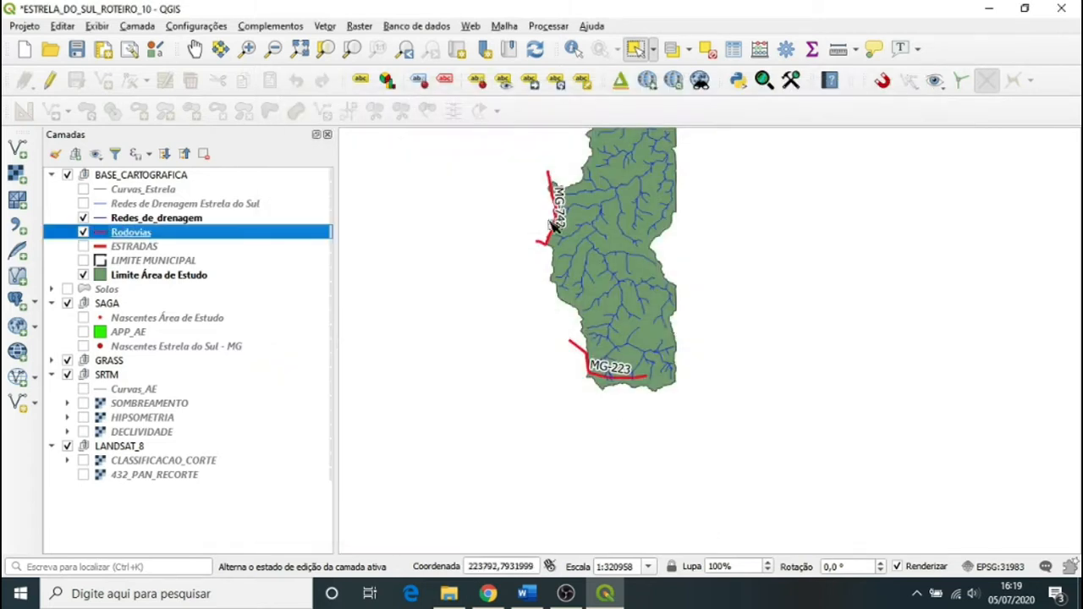
# Examine the labelled roads against the whole study area on the map
pyautogui.click(194, 48)
pyautogui.moveTo(588, 223); pyautogui.dragTo(584, 309)
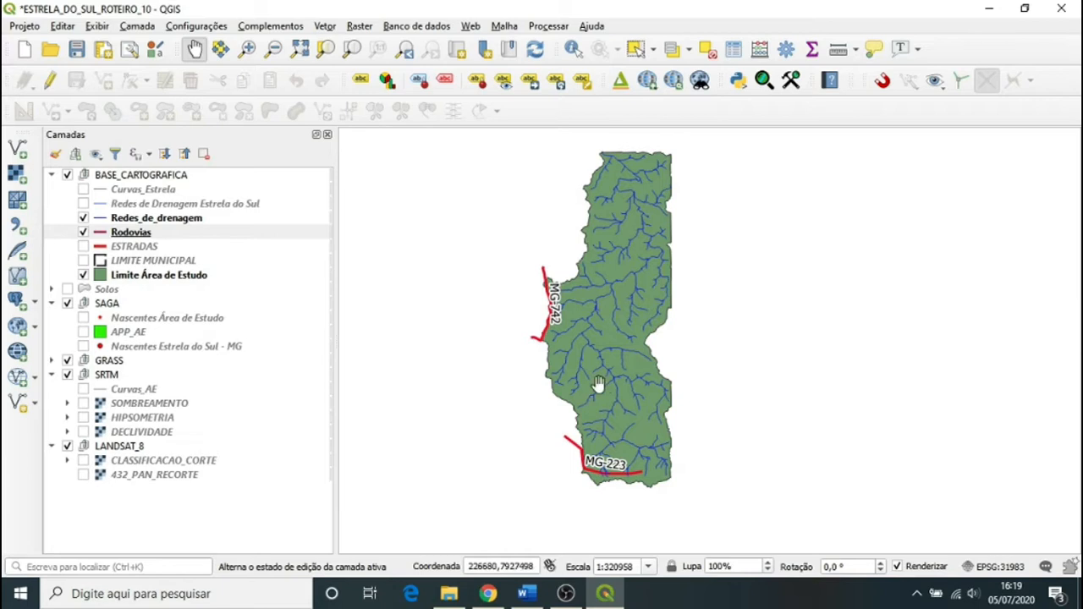
pyautogui.moveTo(600, 311); pyautogui.dragTo(567, 319)
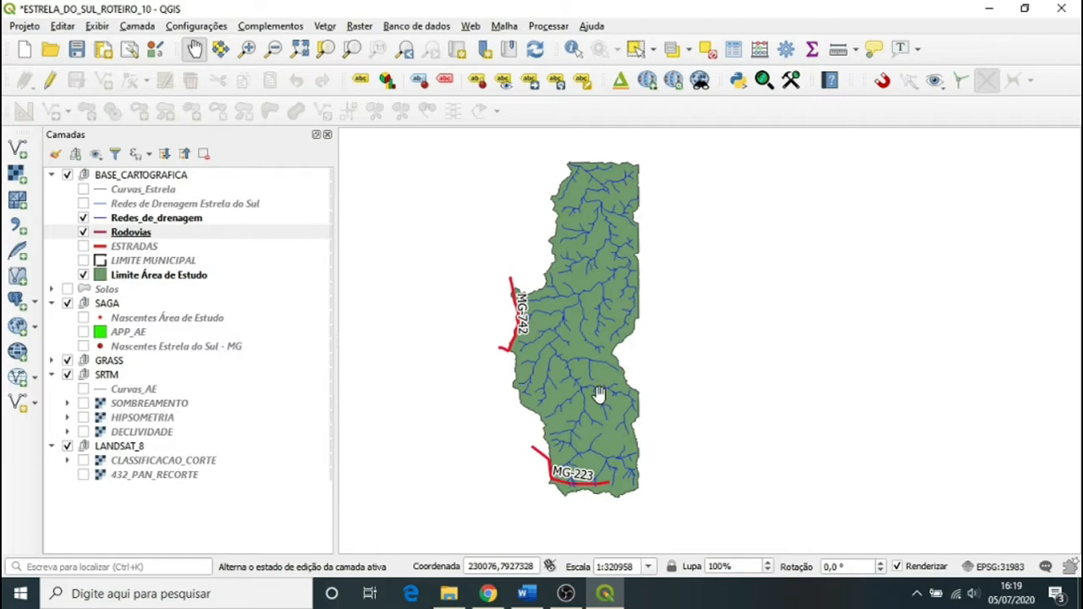
pyautogui.scroll(1, 590, 362)
pyautogui.scroll(-1, 615, 368)
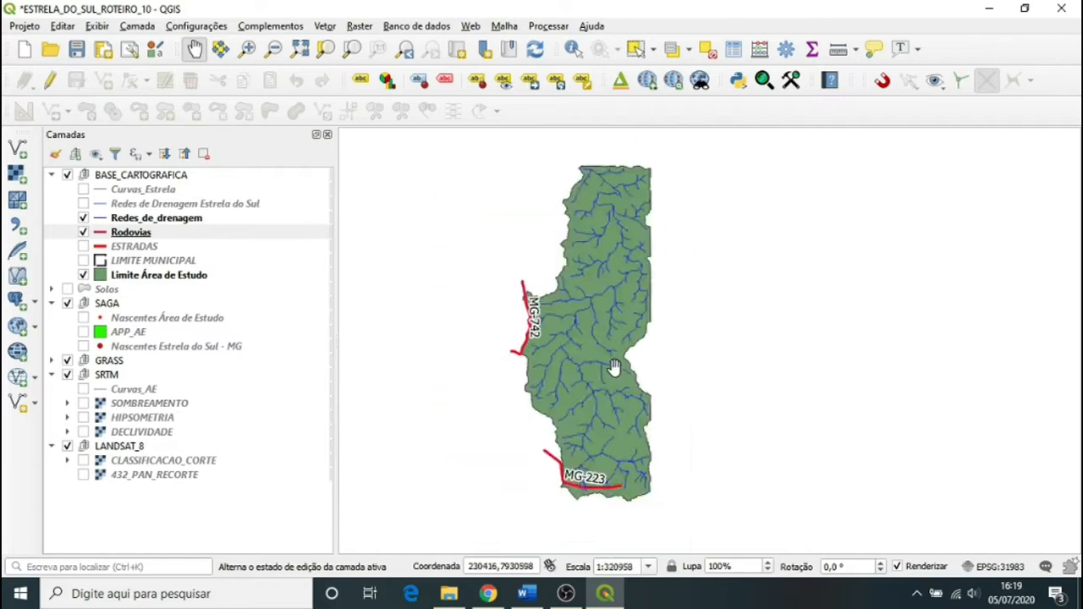
pyautogui.scroll(2, 616, 369)
pyautogui.scroll(-1, 649, 322)
pyautogui.scroll(-1, 543, 328)
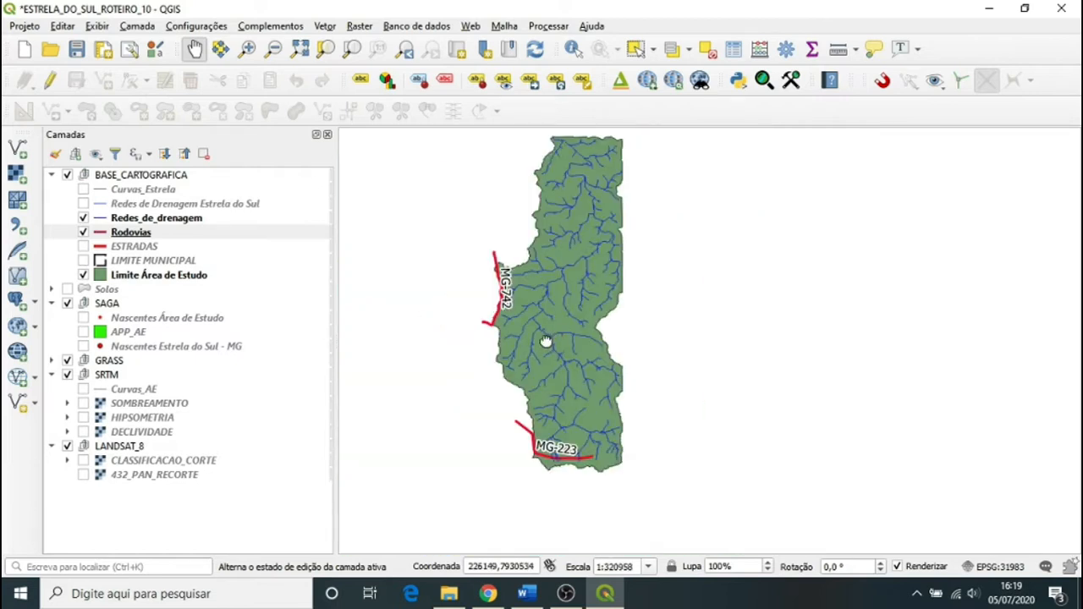
pyautogui.moveTo(546, 340); pyautogui.dragTo(550, 361)
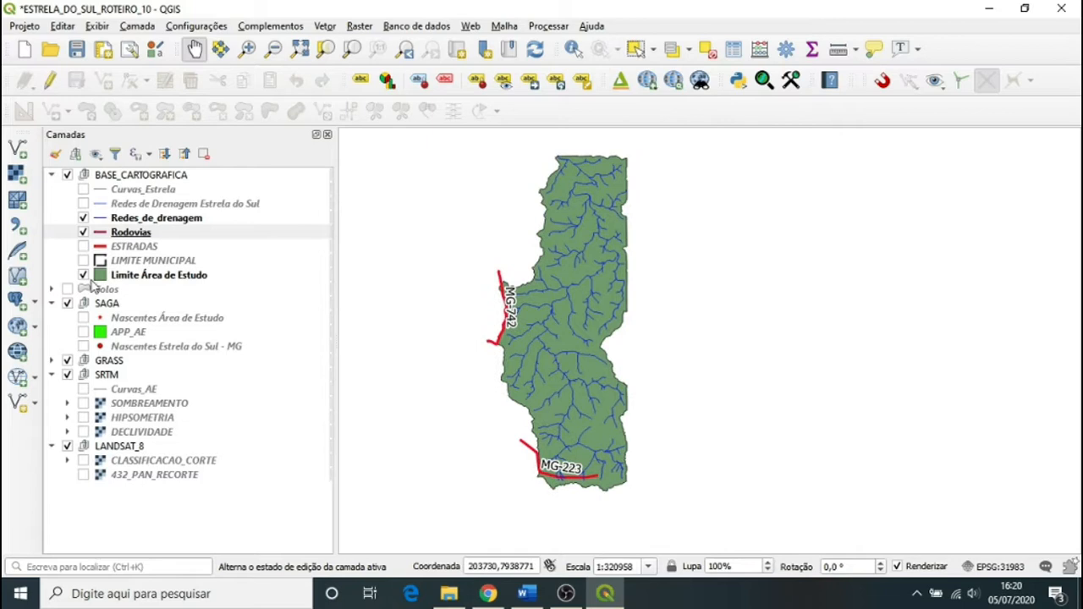
# Open the Limite Área de Estudo layer's symbology and select its Preenchimento simples symbol layer
pyautogui.click(135, 279)
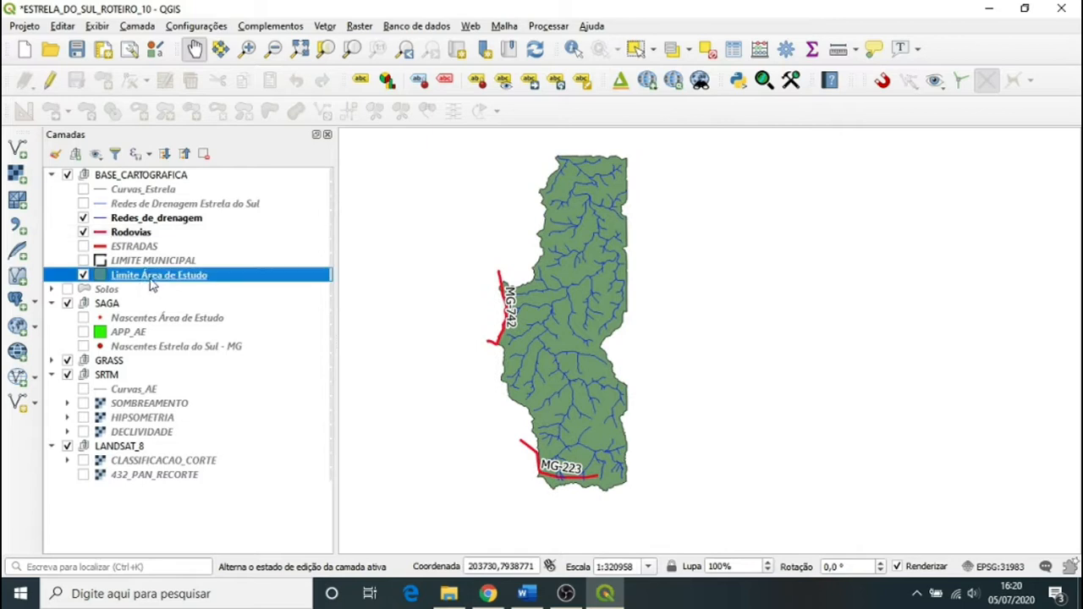
pyautogui.rightClick(170, 281)
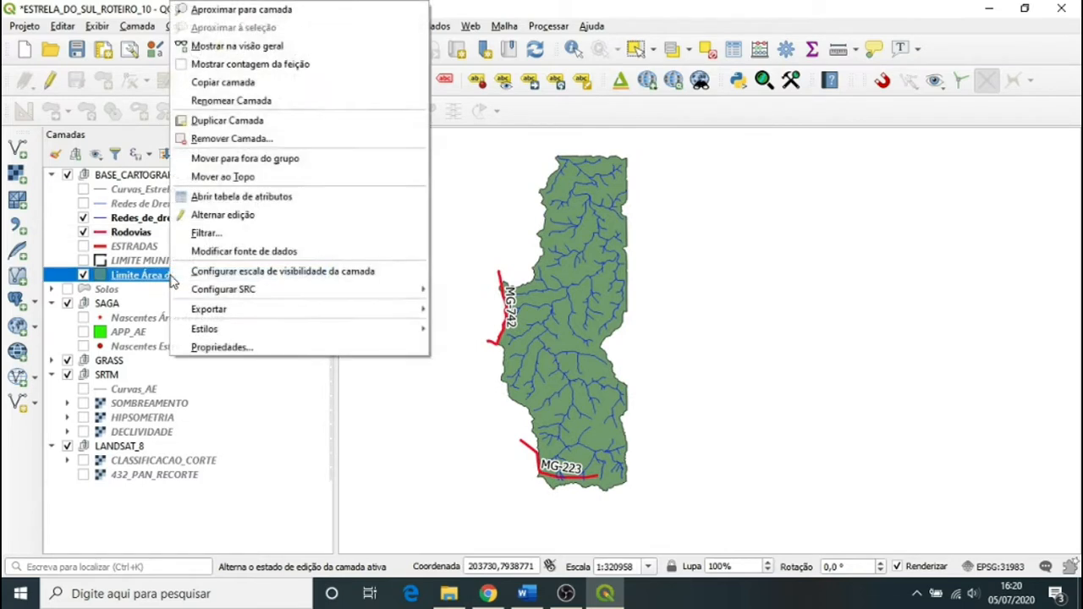
pyautogui.click(216, 349)
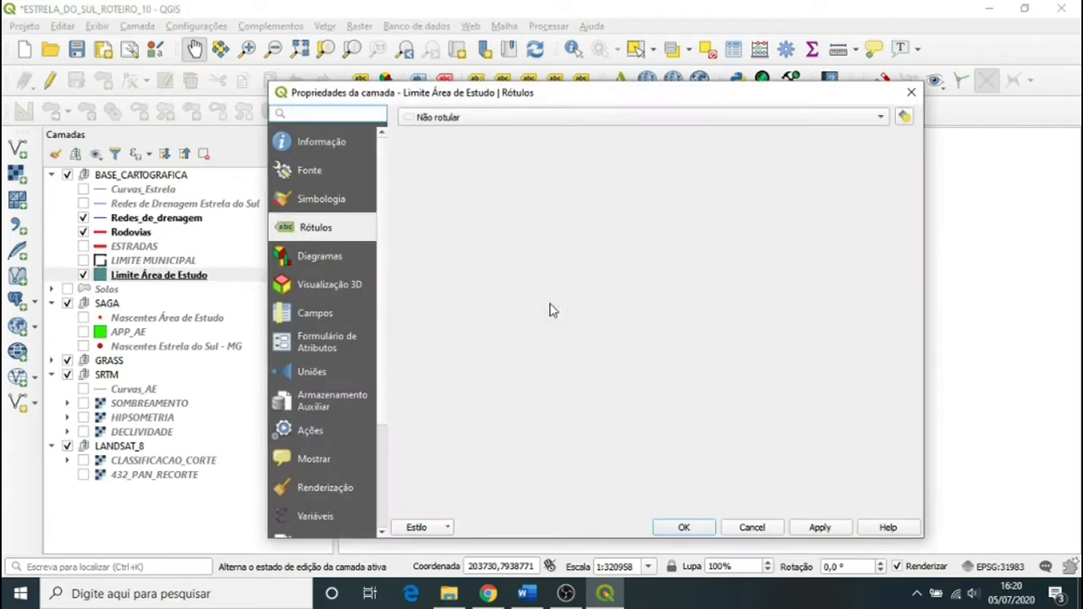
pyautogui.click(346, 198)
pyautogui.click(600, 155)
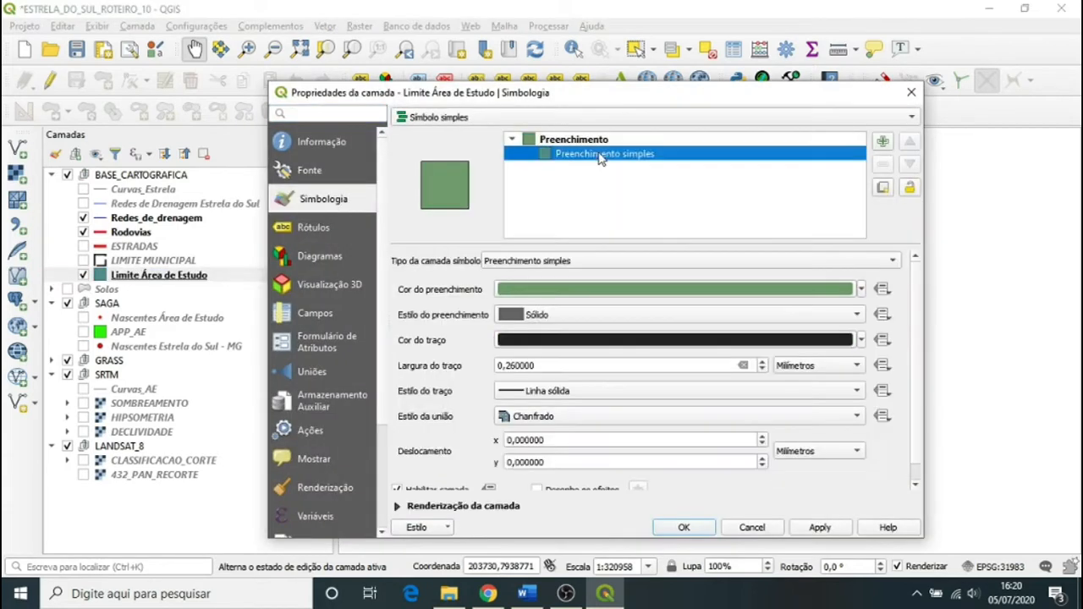
pyautogui.click(857, 315)
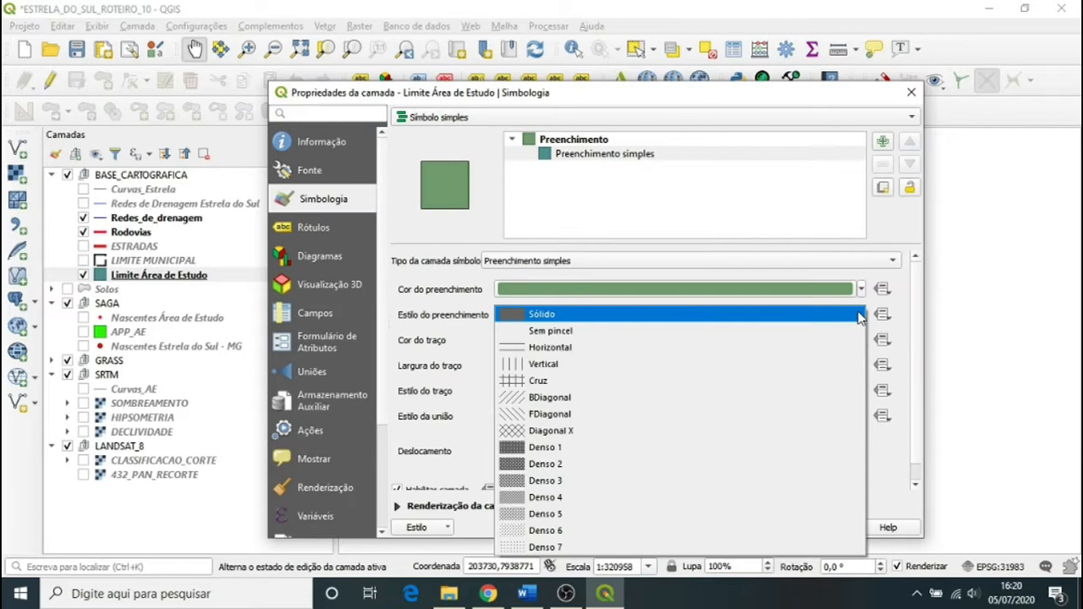
pyautogui.click(668, 155)
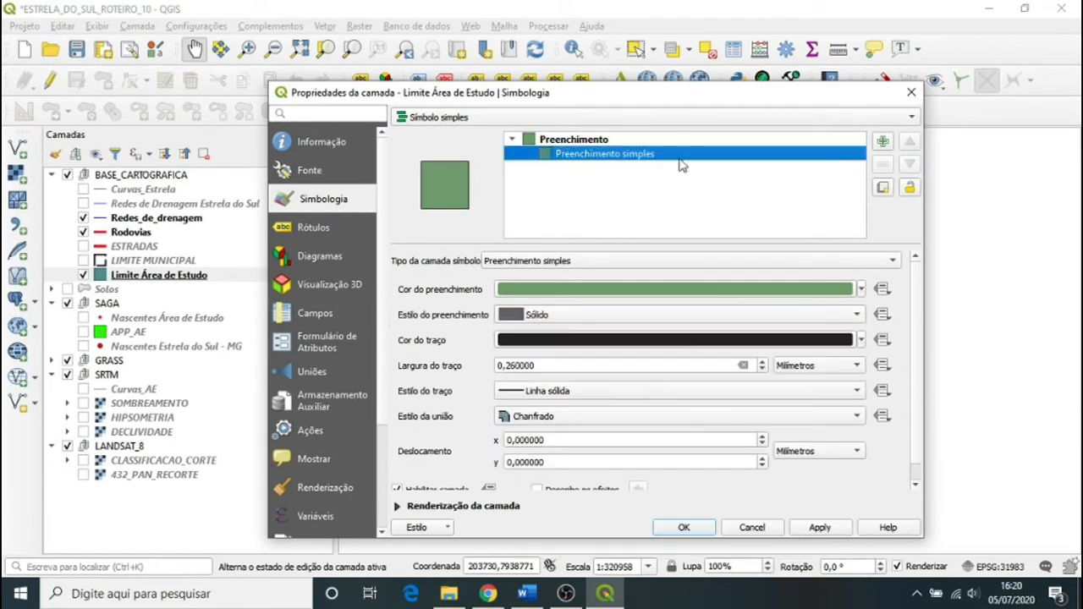
# Try a pale blue-grey fill colour for the study area polygon, lightened from the recent slate grey, and apply it
pyautogui.click(859, 289)
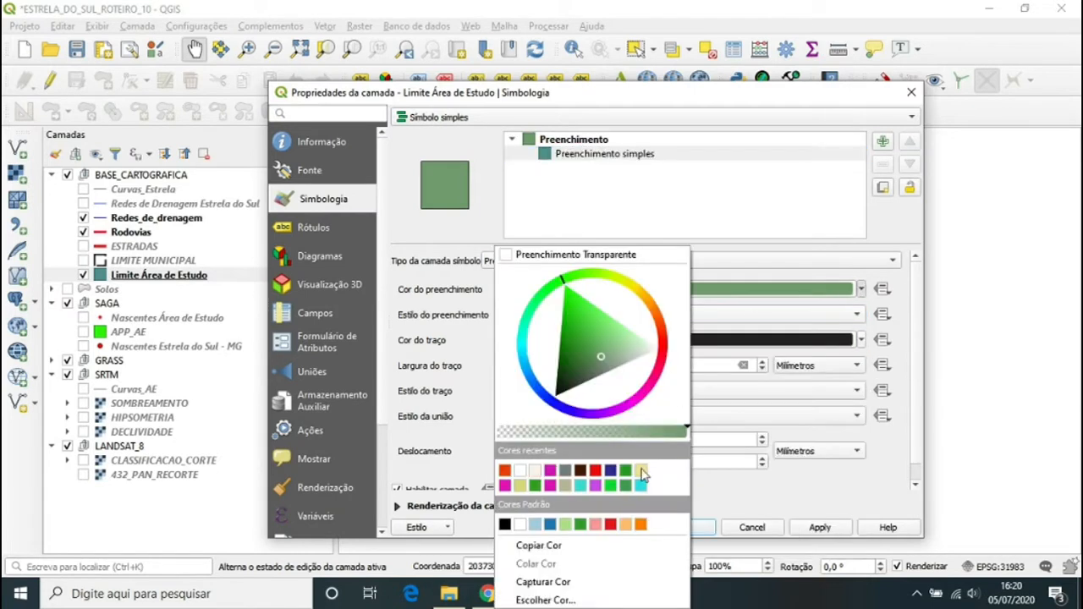
pyautogui.click(566, 471)
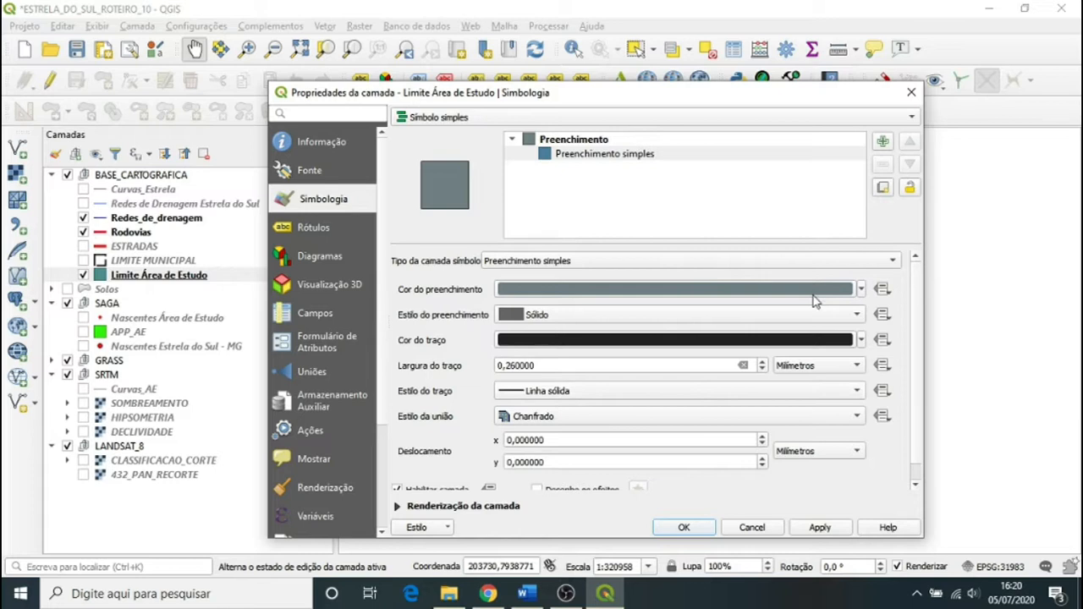
pyautogui.click(859, 289)
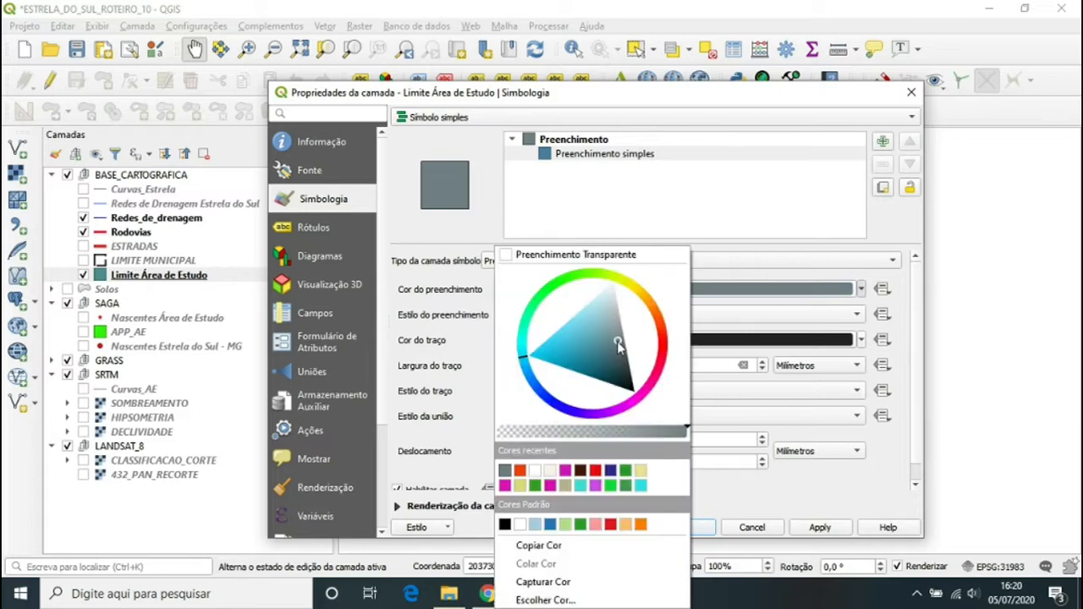
pyautogui.moveTo(619, 343)
pyautogui.mouseDown()
pyautogui.moveTo(650, 336)
pyautogui.moveTo(612, 302)
pyautogui.moveTo(624, 293)
pyautogui.mouseUp()
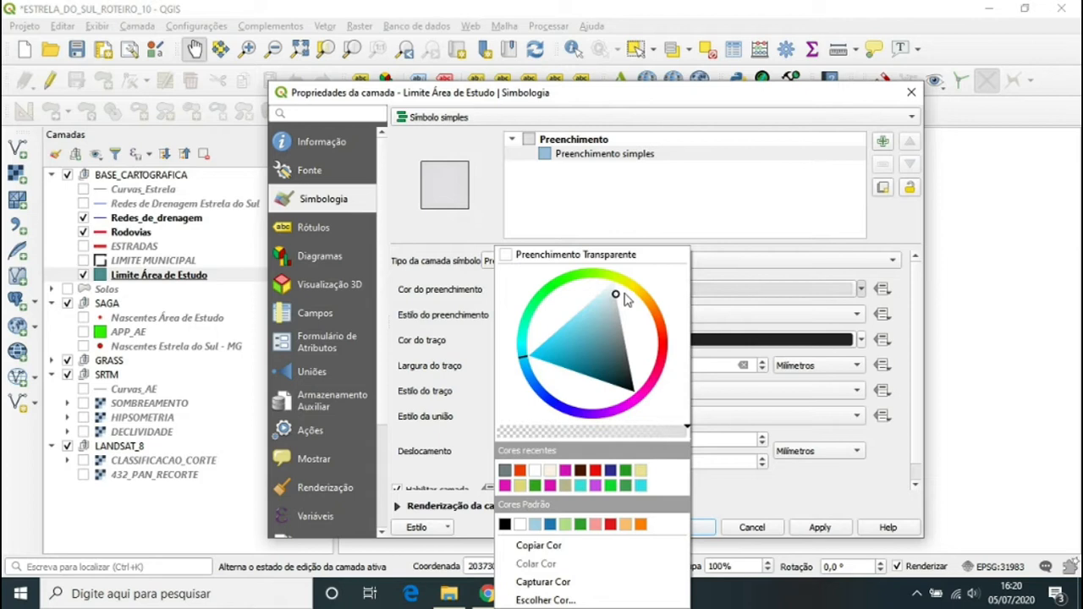
pyautogui.moveTo(611, 294); pyautogui.dragTo(610, 298)
pyautogui.click(772, 279)
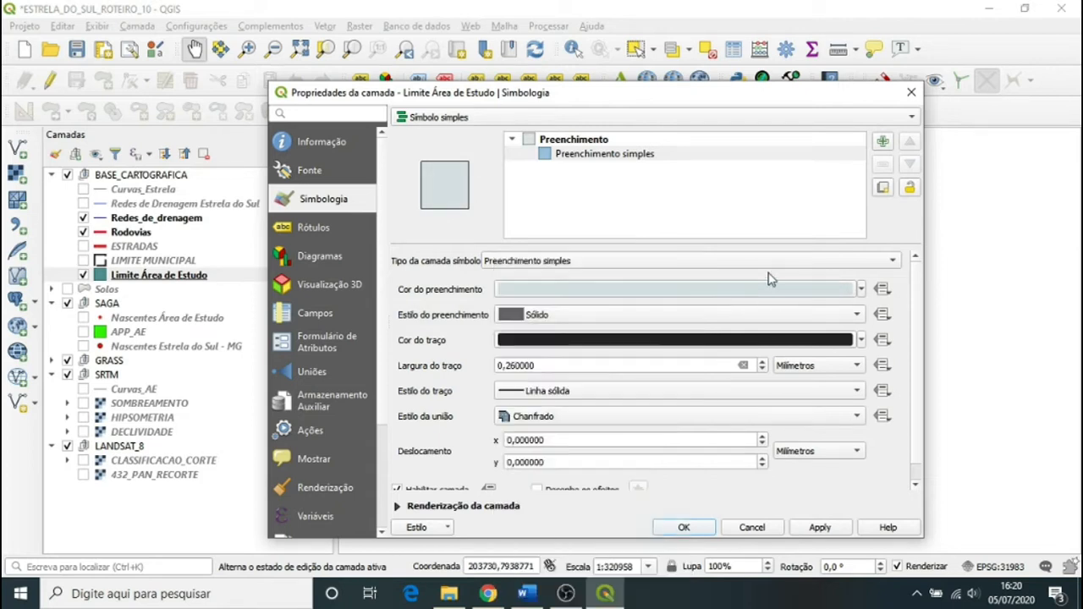
pyautogui.click(826, 529)
# Try black as the study area's fill colour and lighten it to a pinkish grey
pyautogui.click(861, 290)
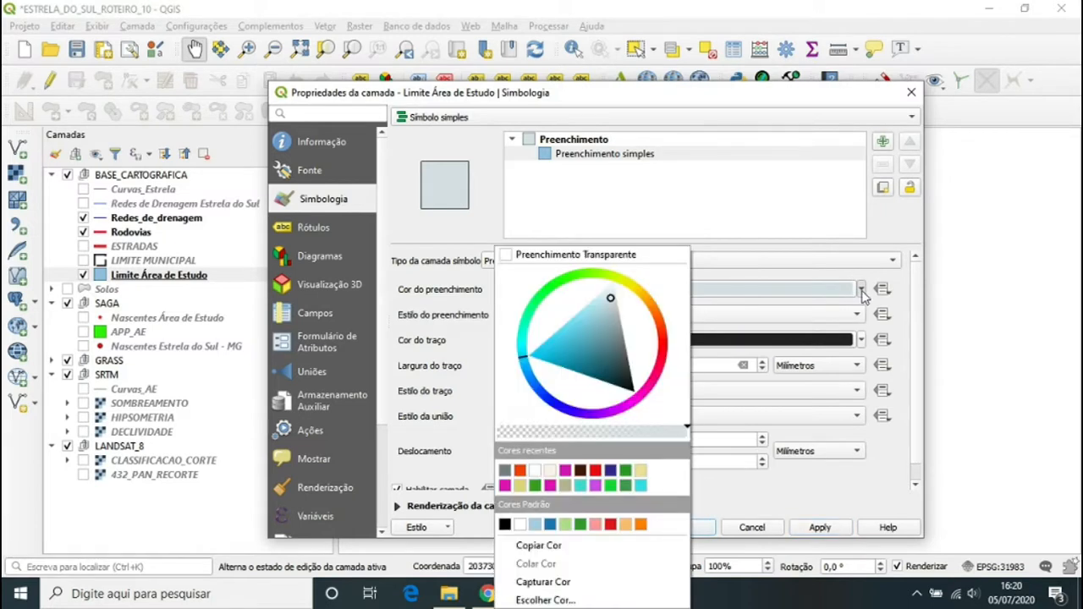
pyautogui.click(504, 525)
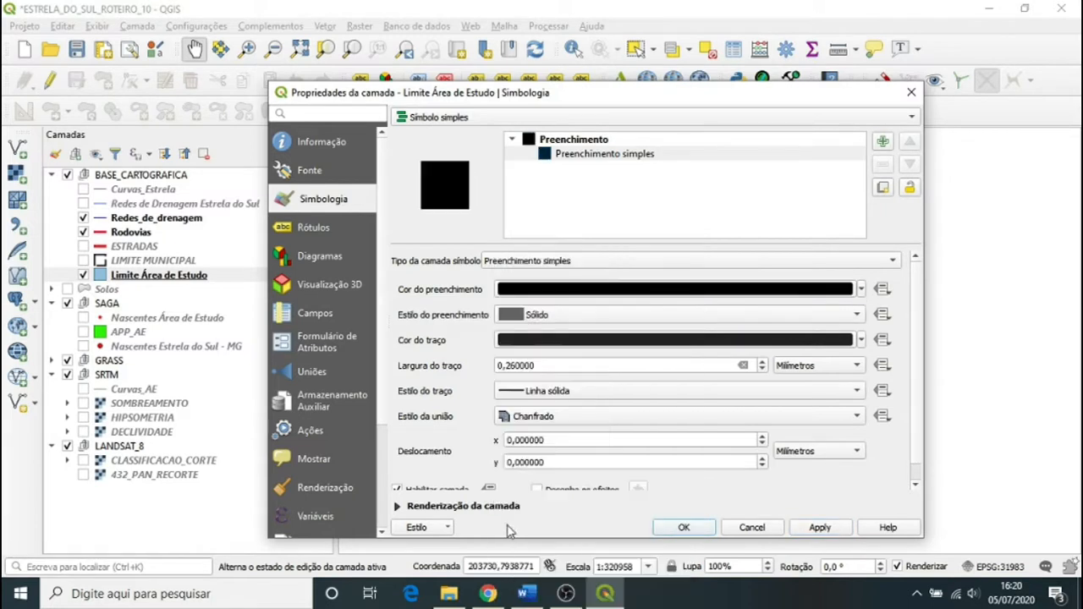
pyautogui.click(861, 289)
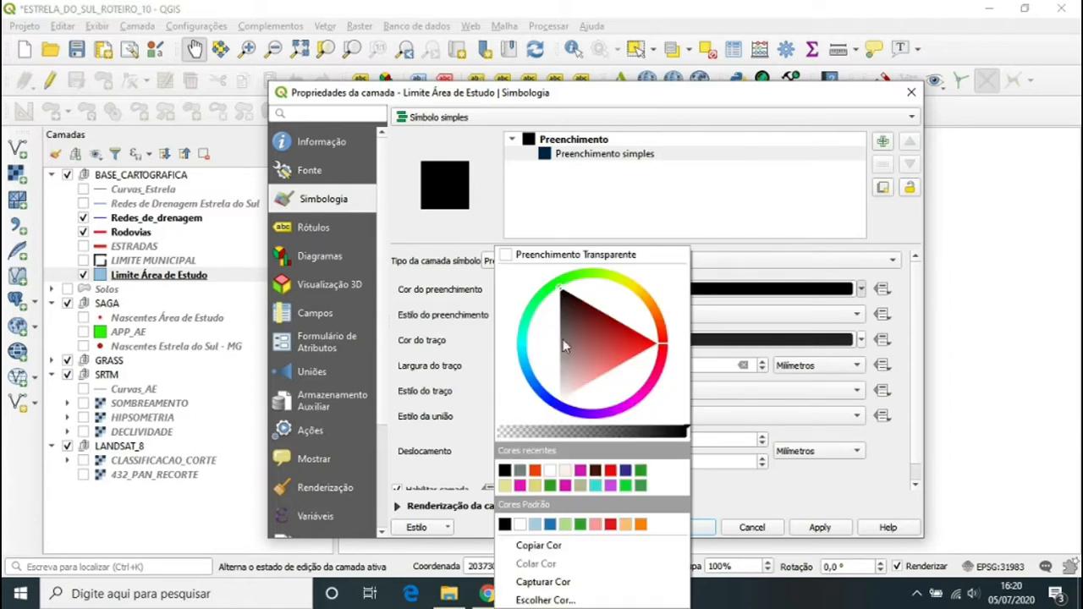
pyautogui.moveTo(565, 298); pyautogui.dragTo(568, 372)
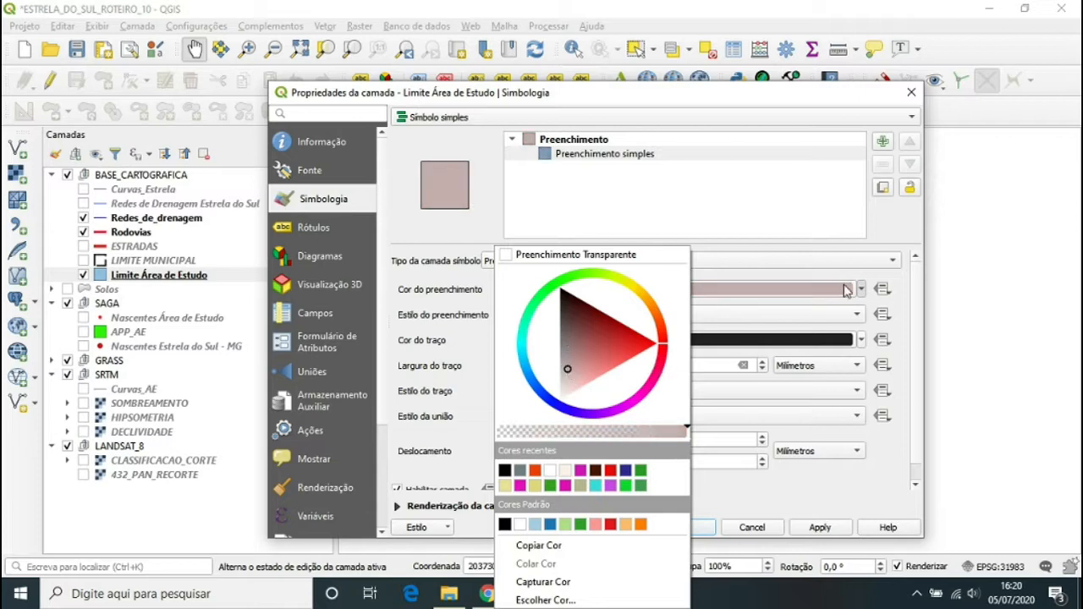
pyautogui.click(882, 289)
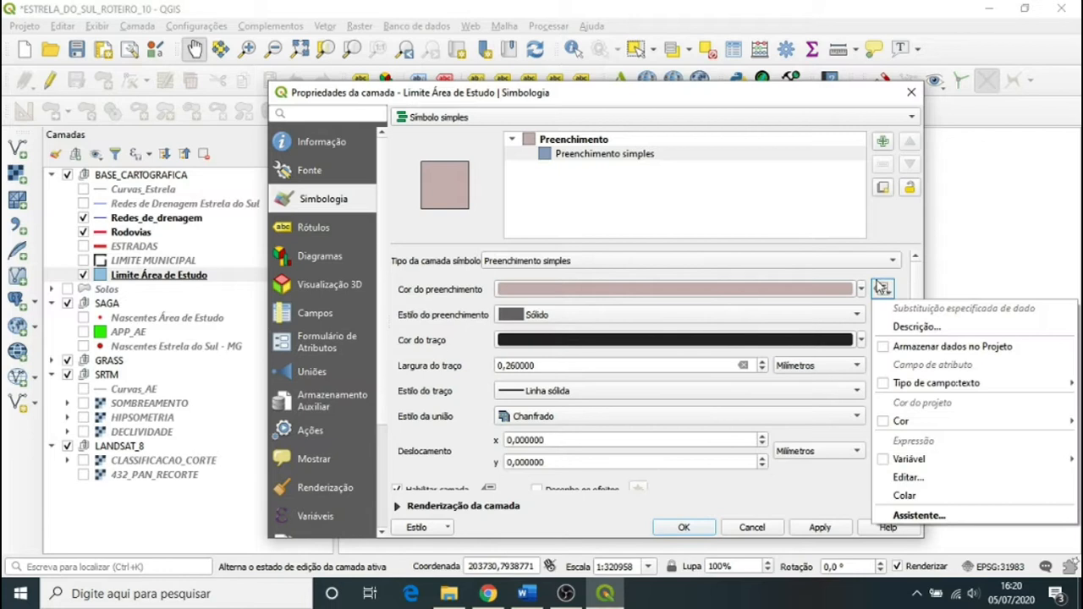
pyautogui.click(882, 290)
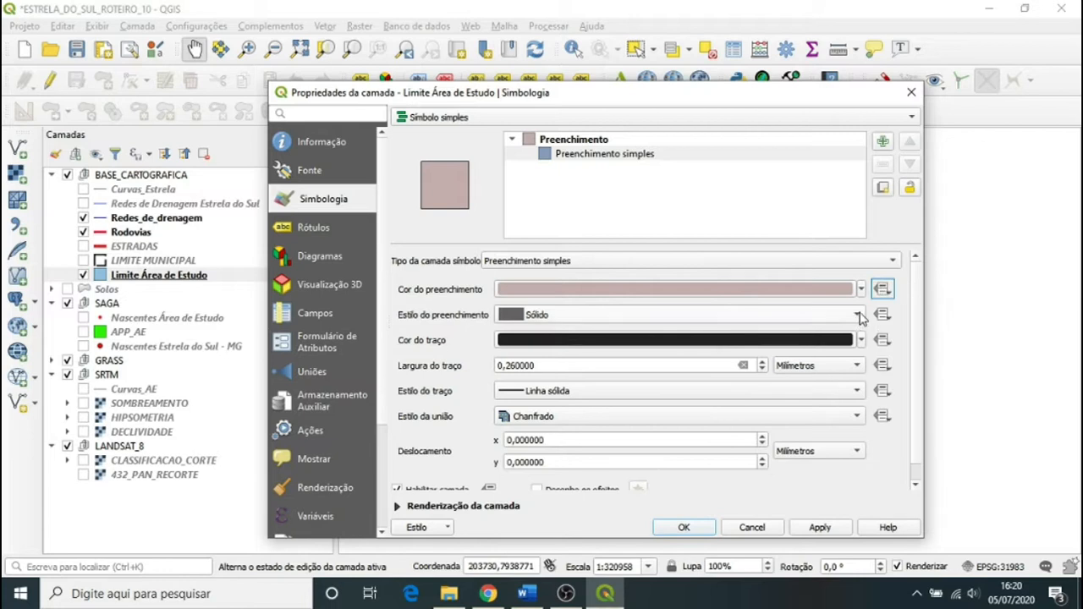
# Choose the recent colour #728184 as the base for the study area's fill in the full colour selector
pyautogui.click(861, 291)
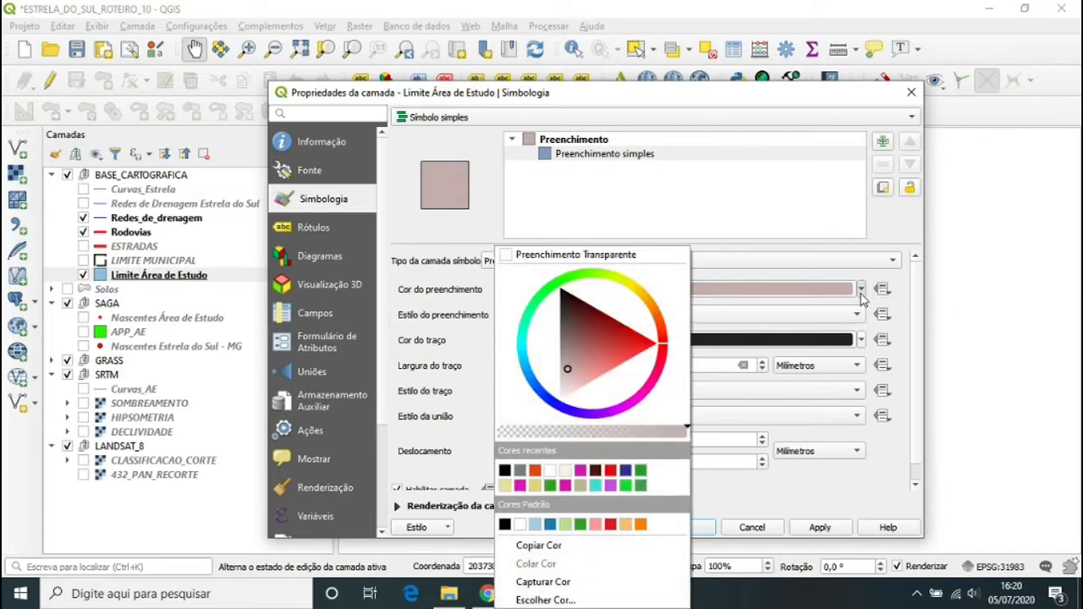
pyautogui.click(542, 600)
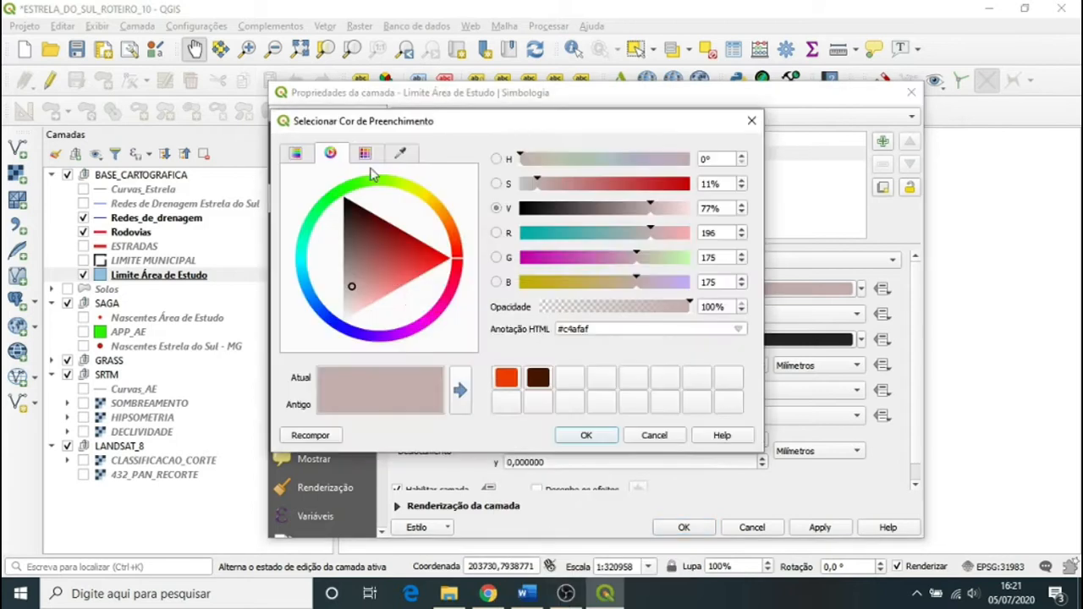
pyautogui.click(364, 154)
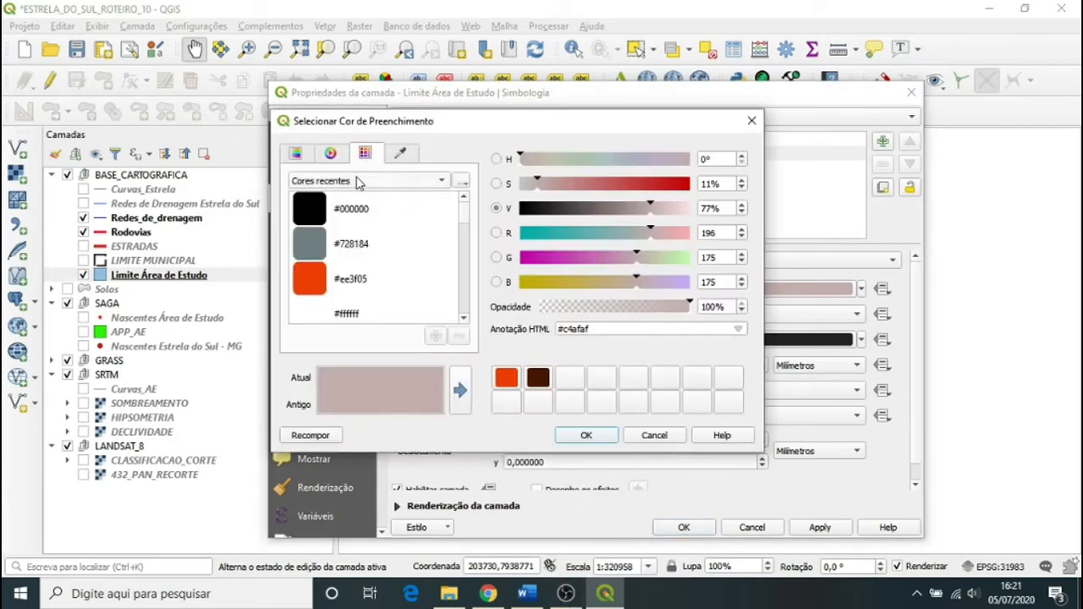
pyautogui.click(317, 245)
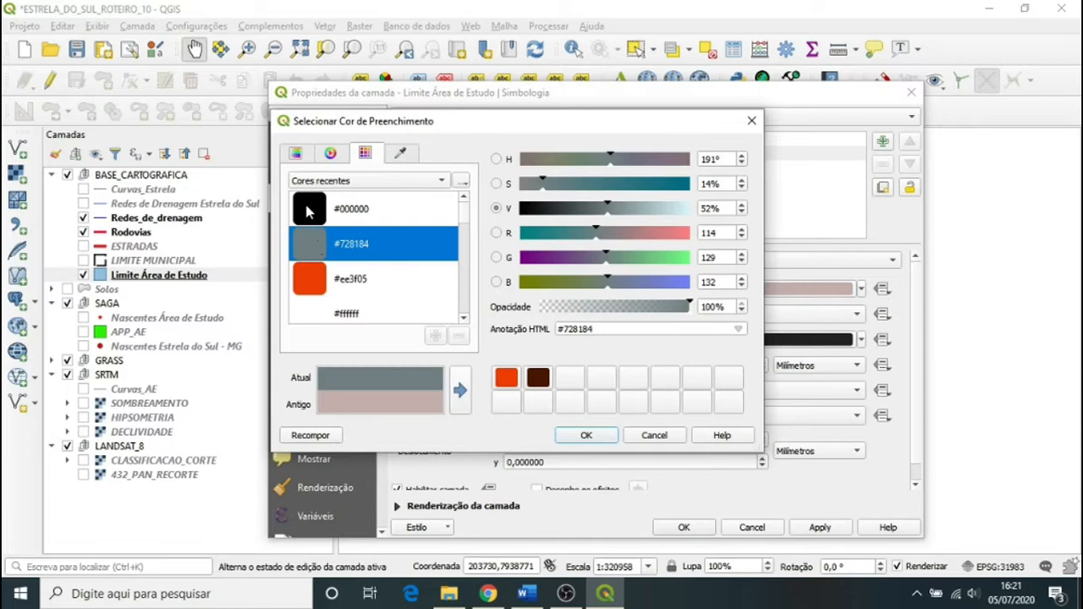
pyautogui.click(296, 152)
pyautogui.moveTo(303, 213); pyautogui.dragTo(389, 219)
pyautogui.click(363, 153)
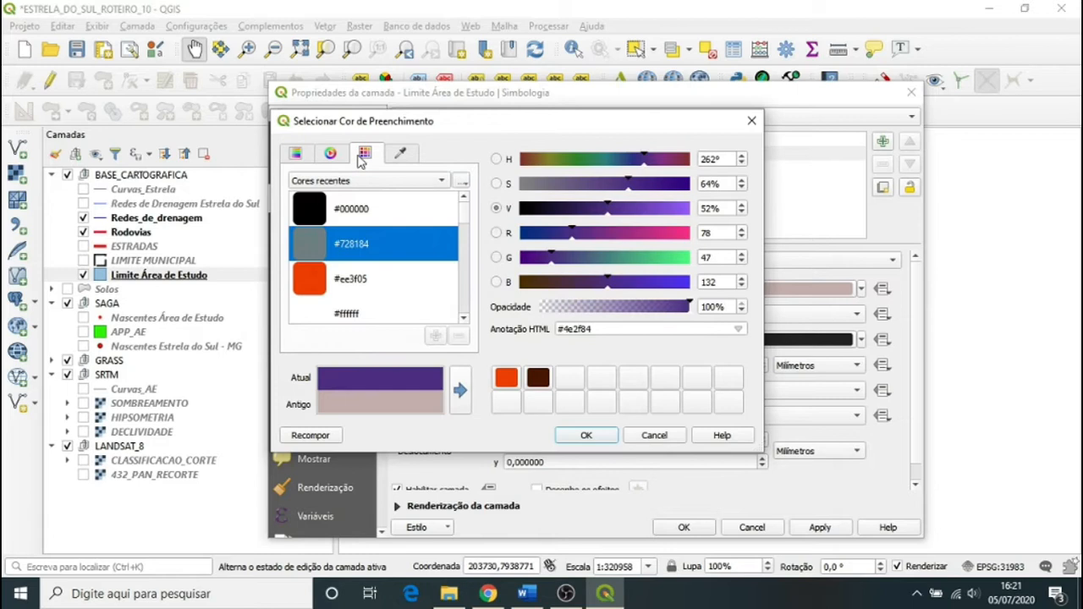
pyautogui.click(314, 251)
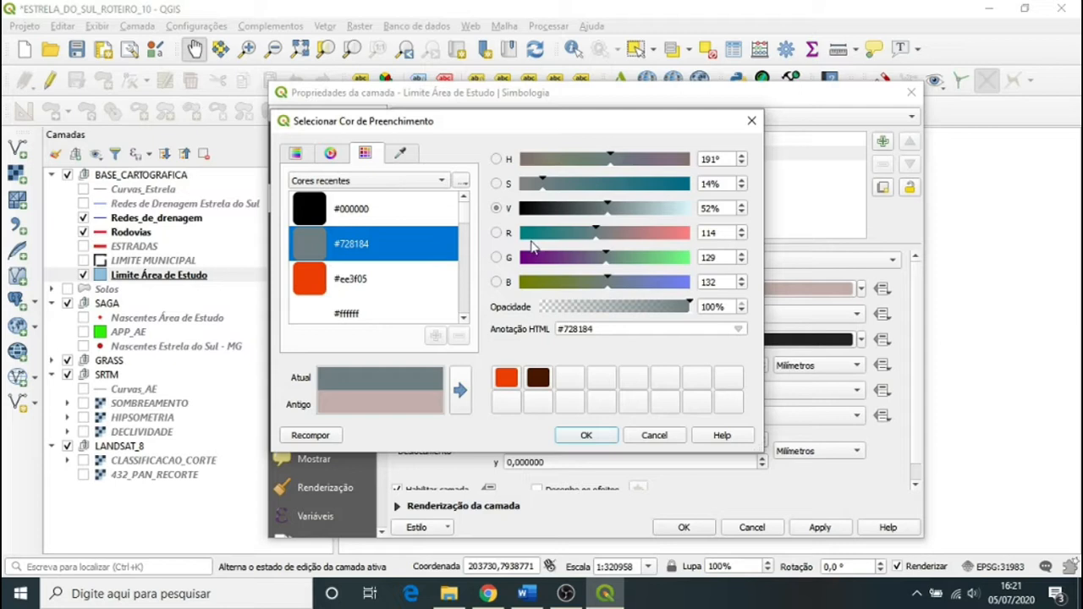
# Set the fill colour's value to 78% and saturation to 0% (#c6c6c6), store it as a custom swatch, and apply the fill
pyautogui.click(605, 213)
pyautogui.moveTo(652, 221)
pyautogui.mouseDown()
pyautogui.moveTo(694, 213)
pyautogui.moveTo(653, 219)
pyautogui.mouseUp()
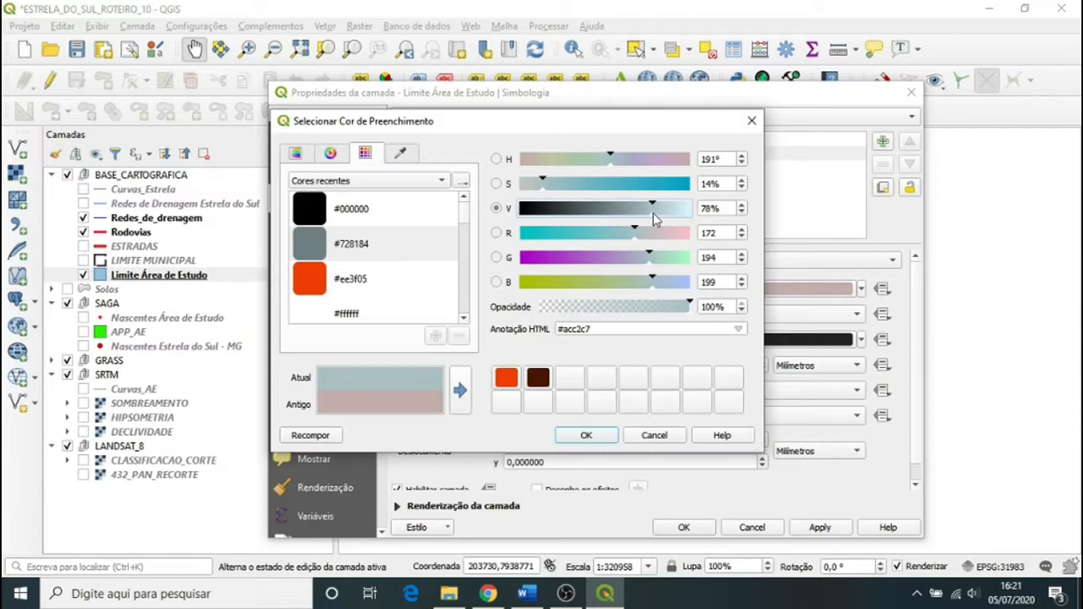
pyautogui.moveTo(548, 191); pyautogui.dragTo(520, 191)
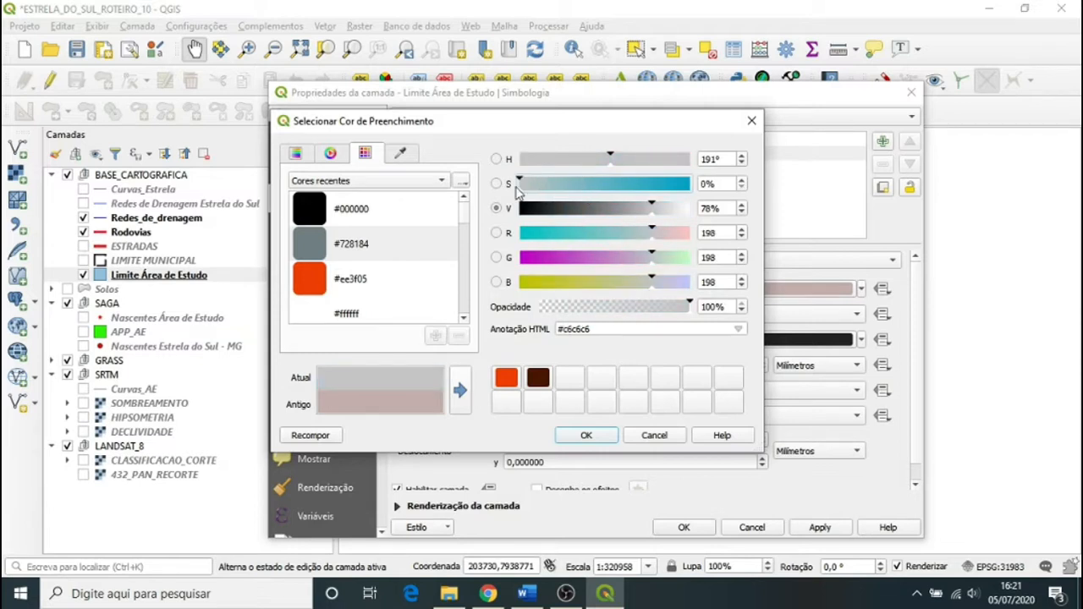
pyautogui.moveTo(431, 374); pyautogui.dragTo(501, 387)
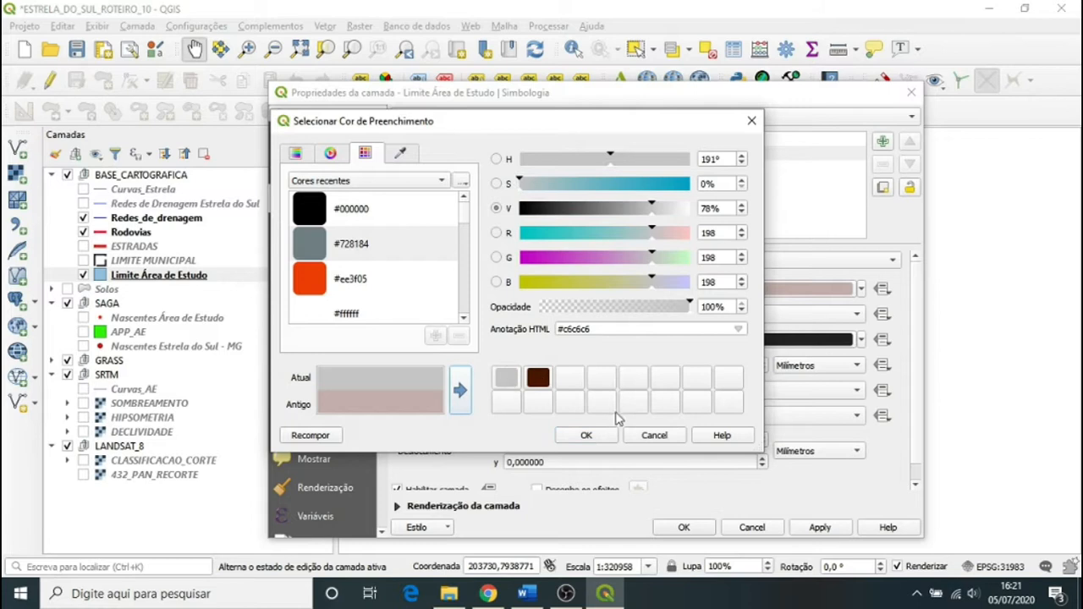
pyautogui.click(597, 437)
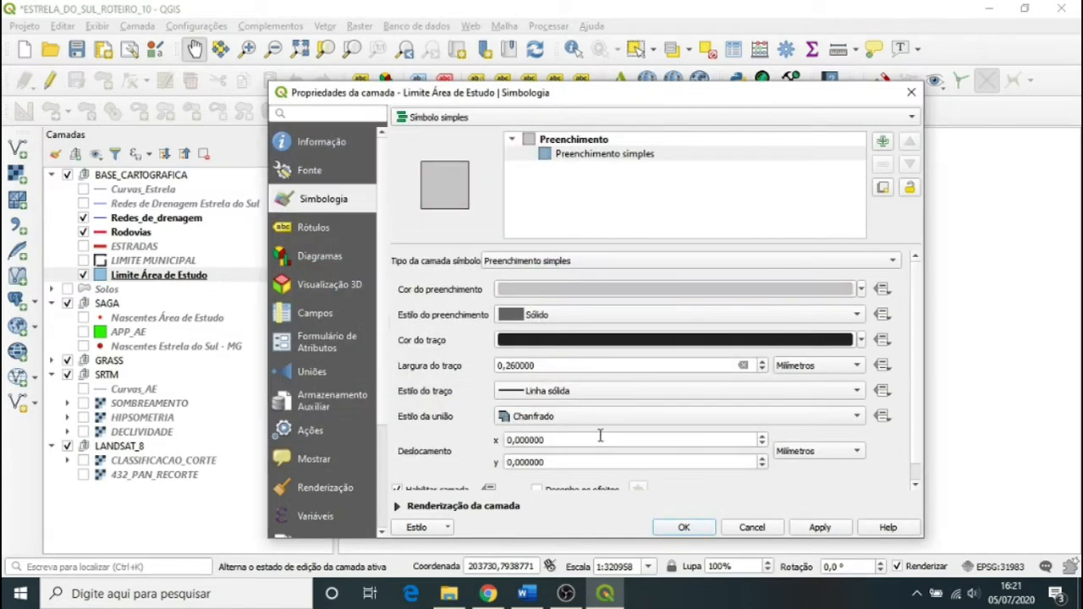
pyautogui.click(815, 533)
# Give the study area a 0.86 mm dashed outline (Linha tracejada) and accept the layer properties
pyautogui.click(763, 362)
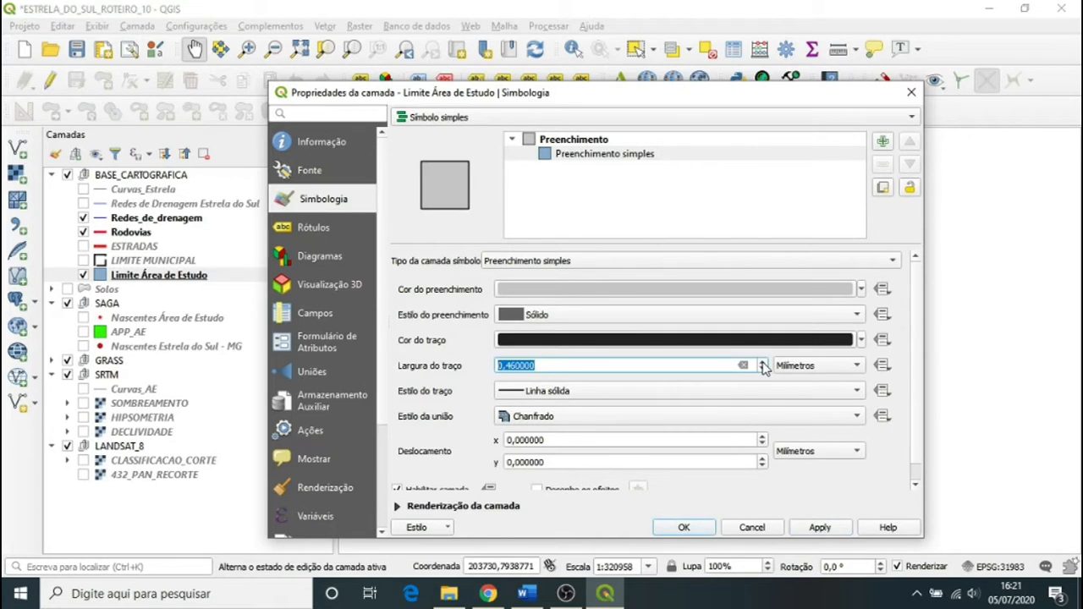
pyautogui.click(763, 362)
pyautogui.click(763, 362)
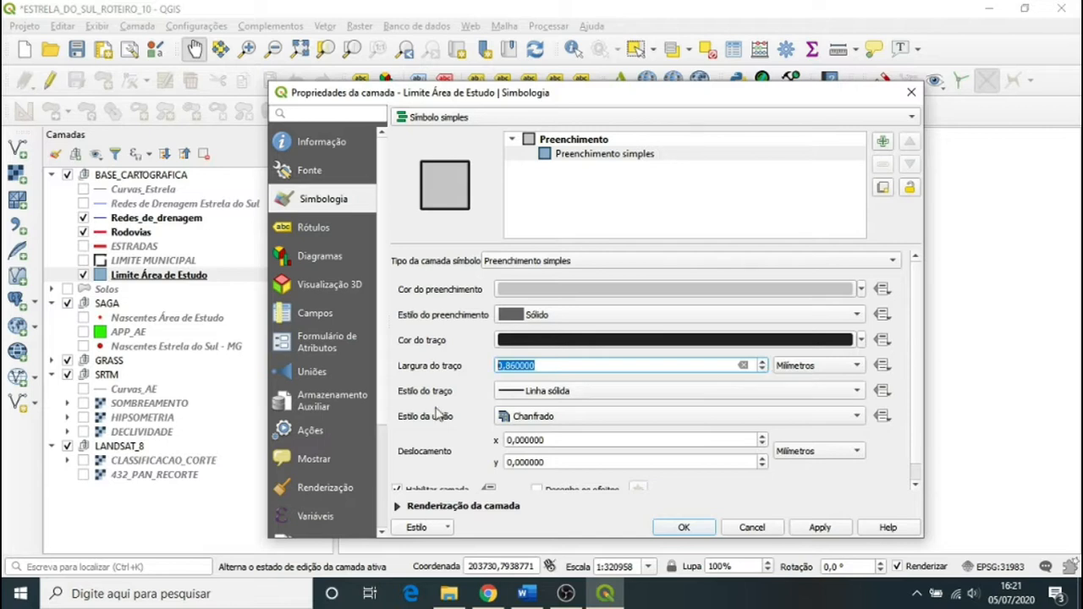
pyautogui.click(858, 392)
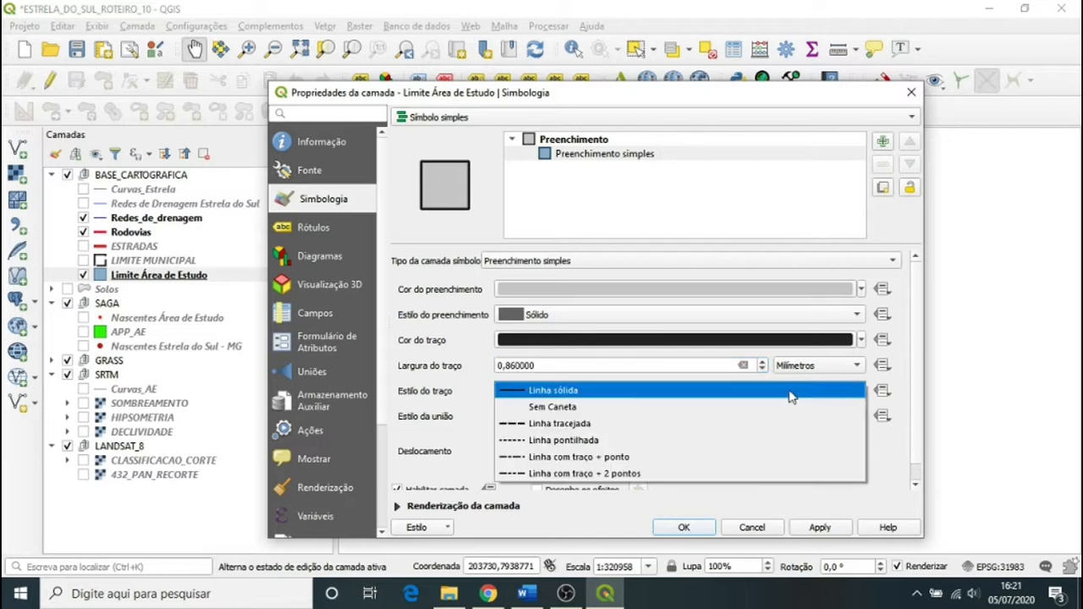
pyautogui.click(577, 424)
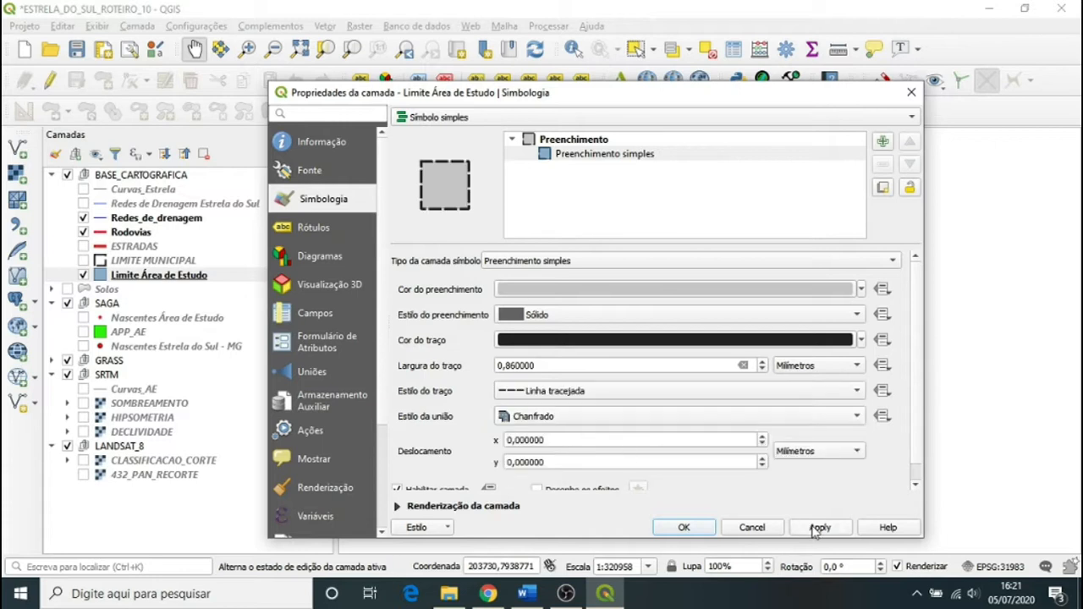
pyautogui.click(683, 527)
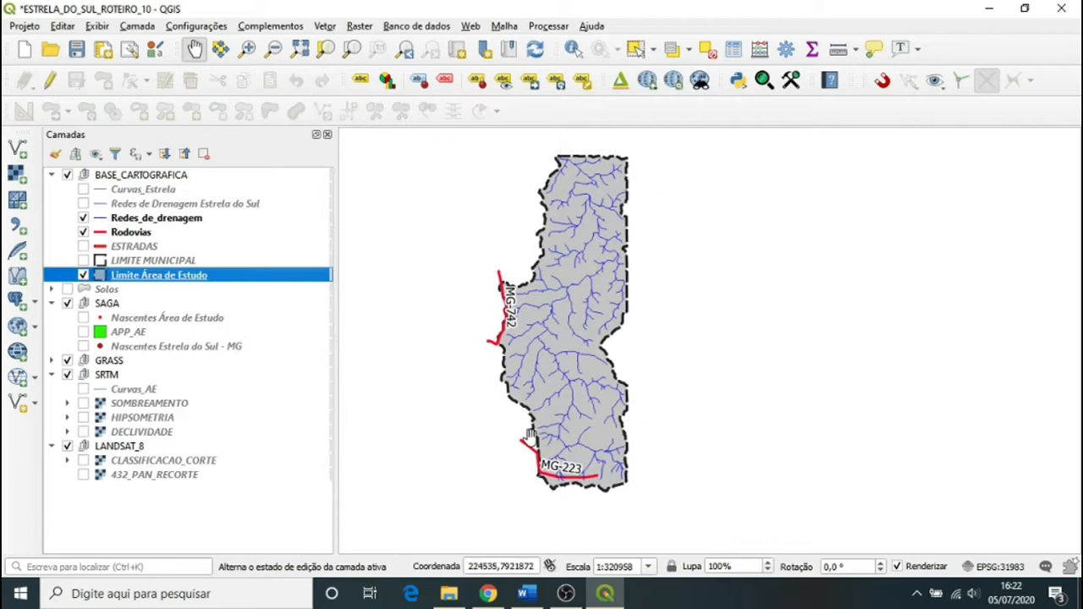
# Create a new print layout titled BASE_C_A_ESTUDO and maximise its window
pyautogui.moveTo(534, 341); pyautogui.dragTo(556, 347)
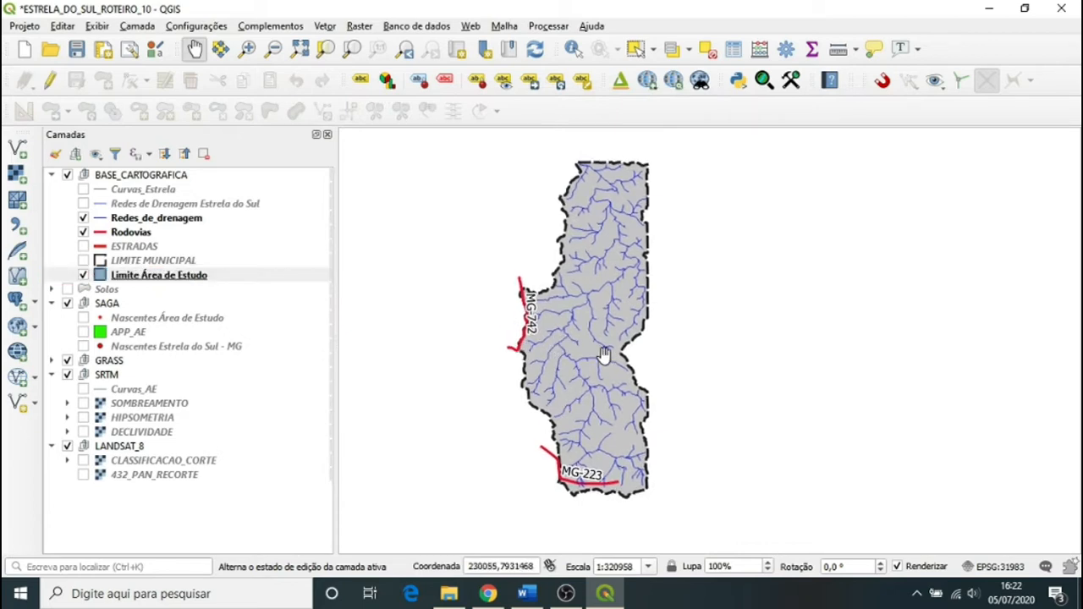
pyautogui.click(25, 25)
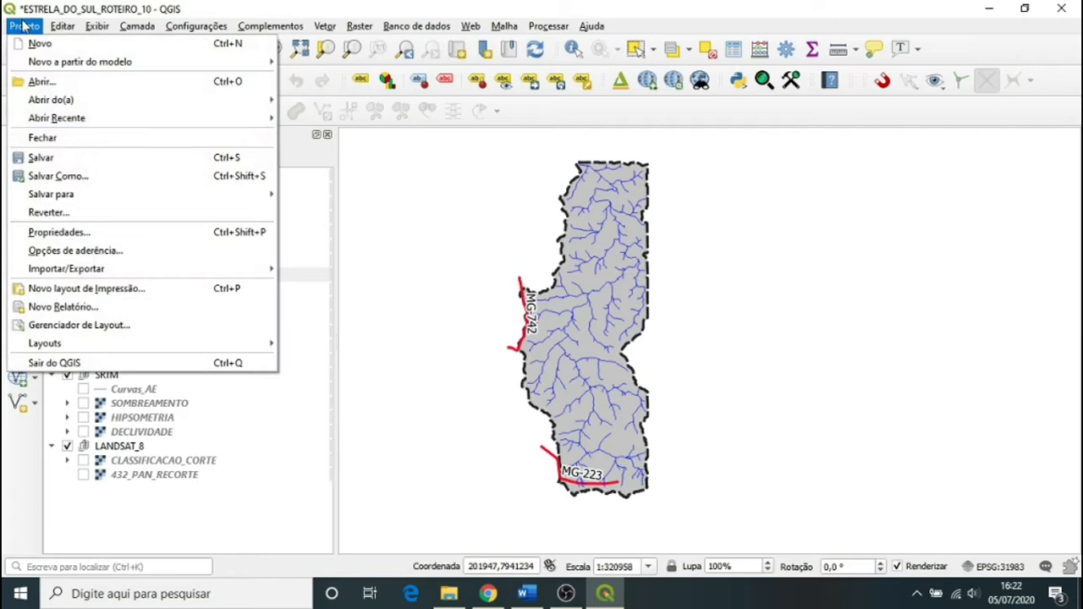
pyautogui.click(91, 291)
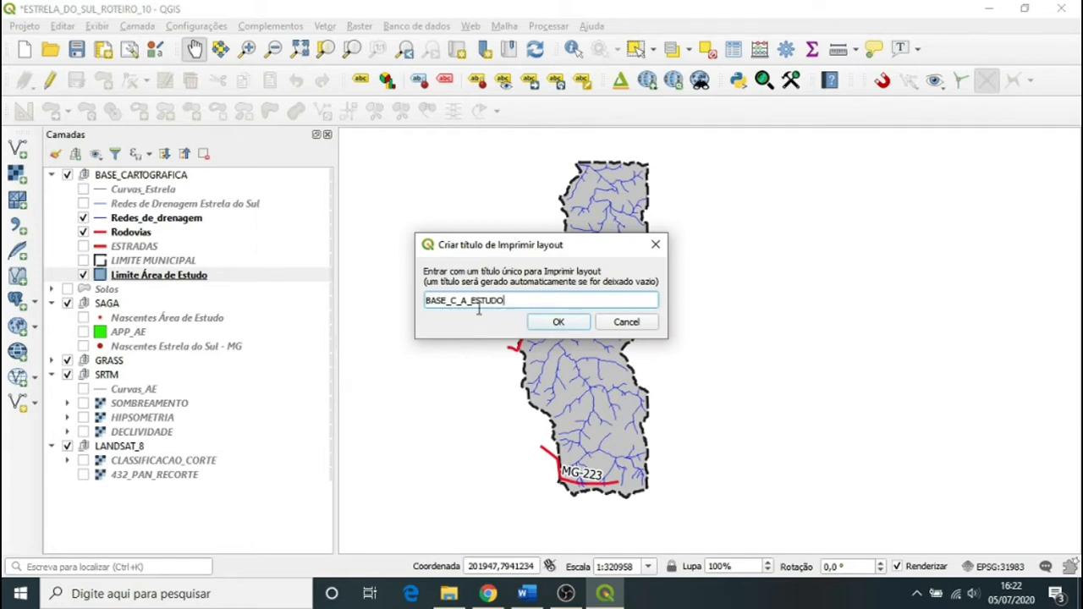
pyautogui.click(555, 324)
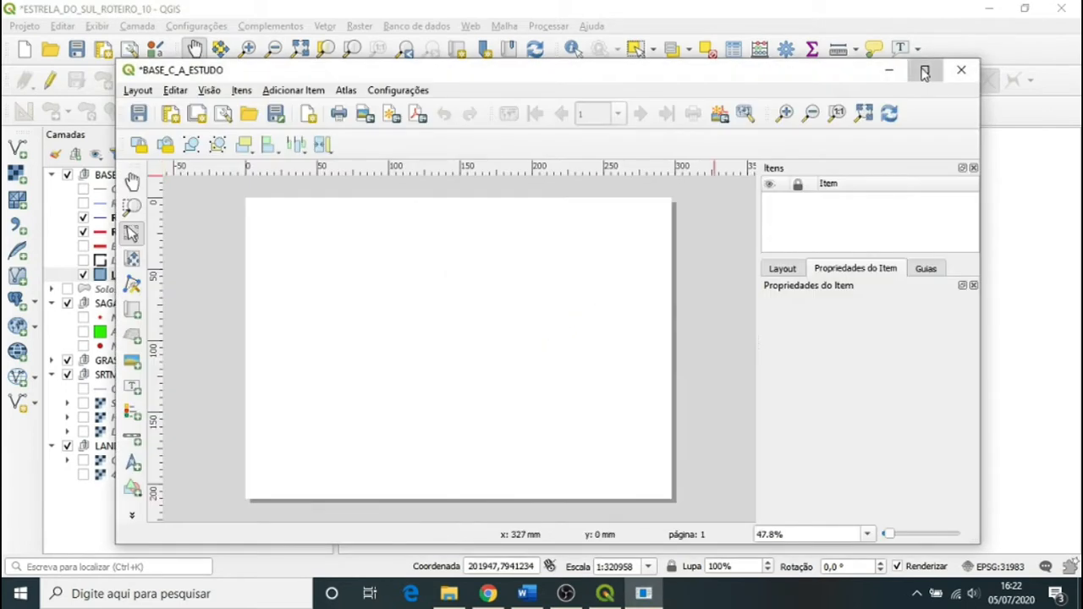
pyautogui.click(924, 71)
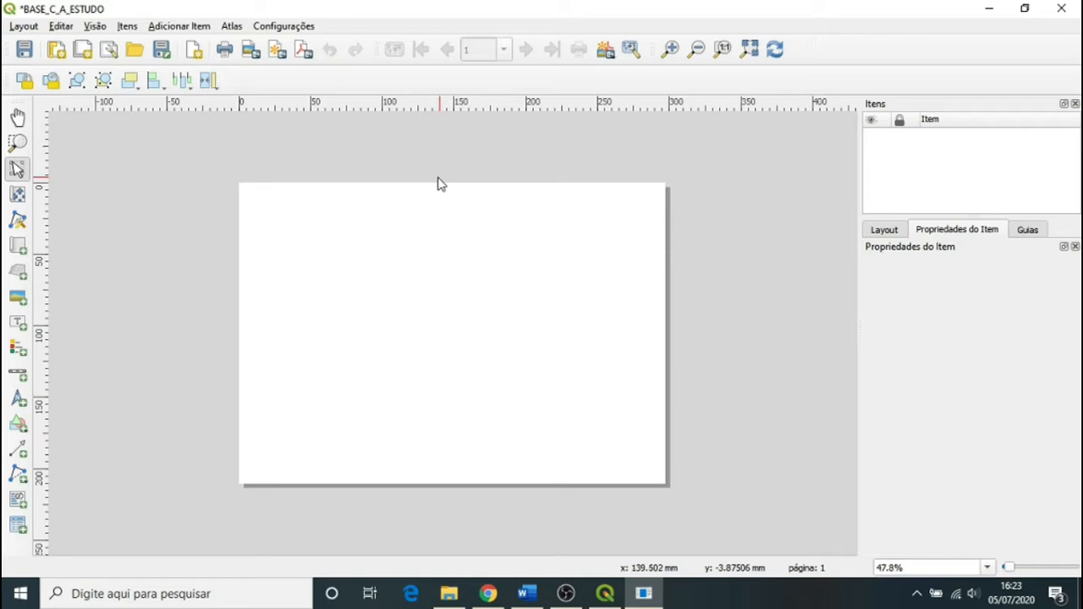
# Add the items from the layout template MODELO_MAPAS.qpt to the empty page
pyautogui.click(24, 27)
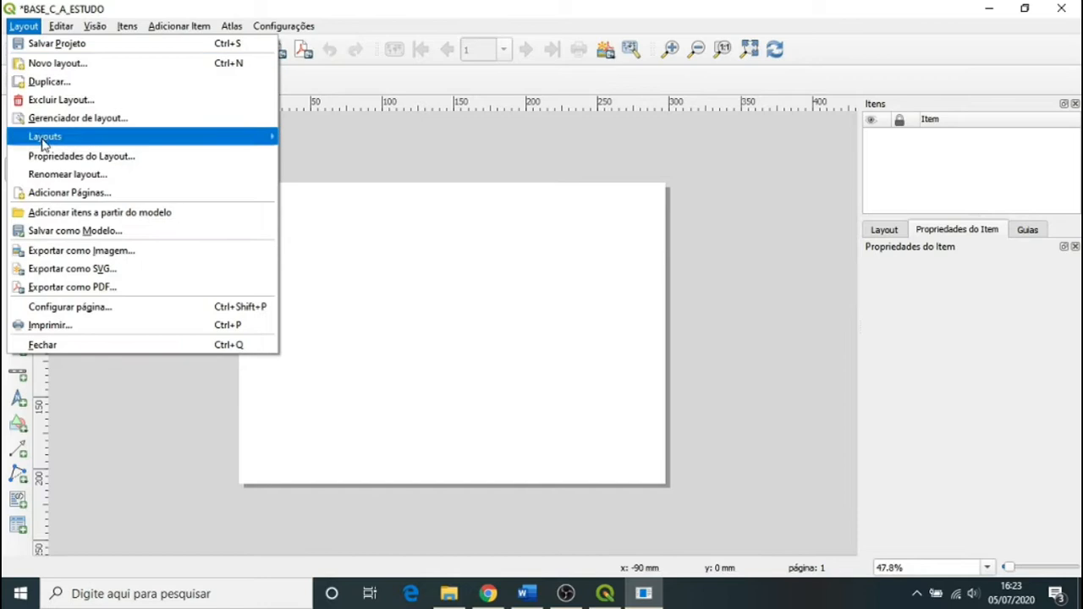
pyautogui.click(82, 216)
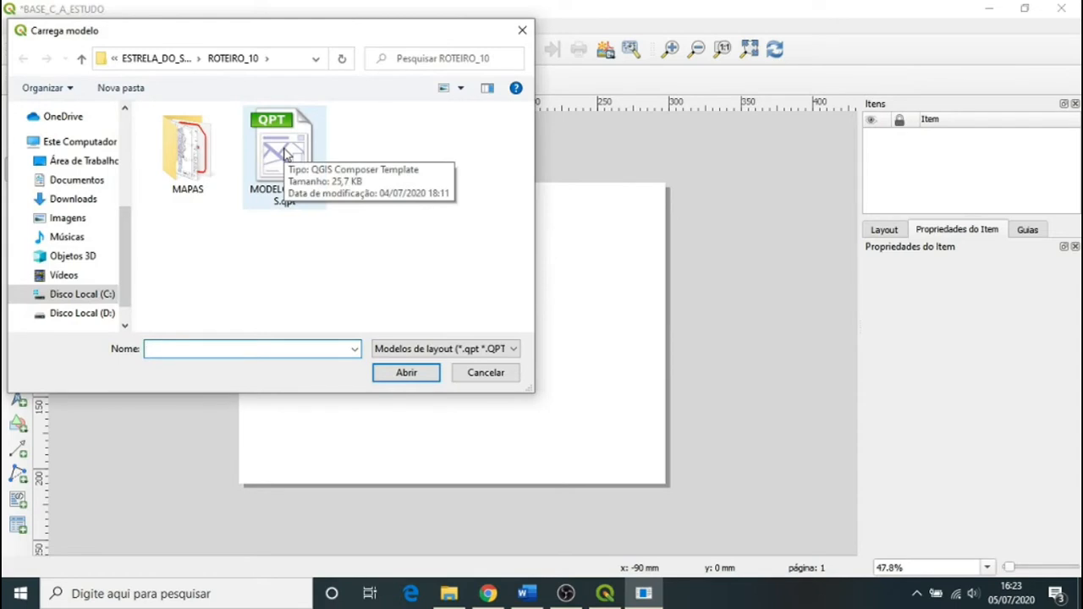
pyautogui.click(286, 152)
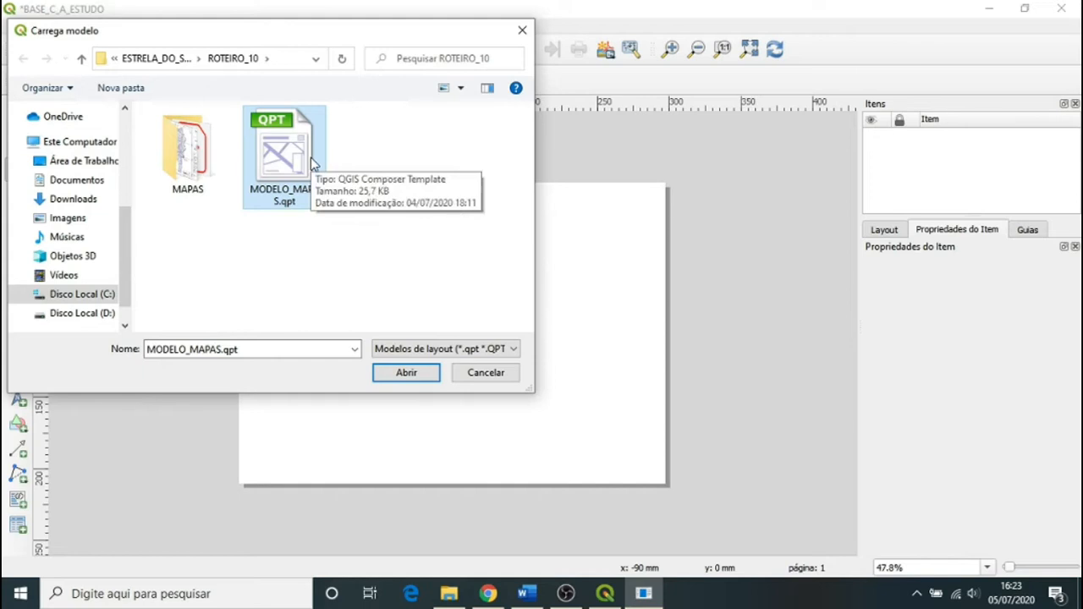
pyautogui.click(404, 377)
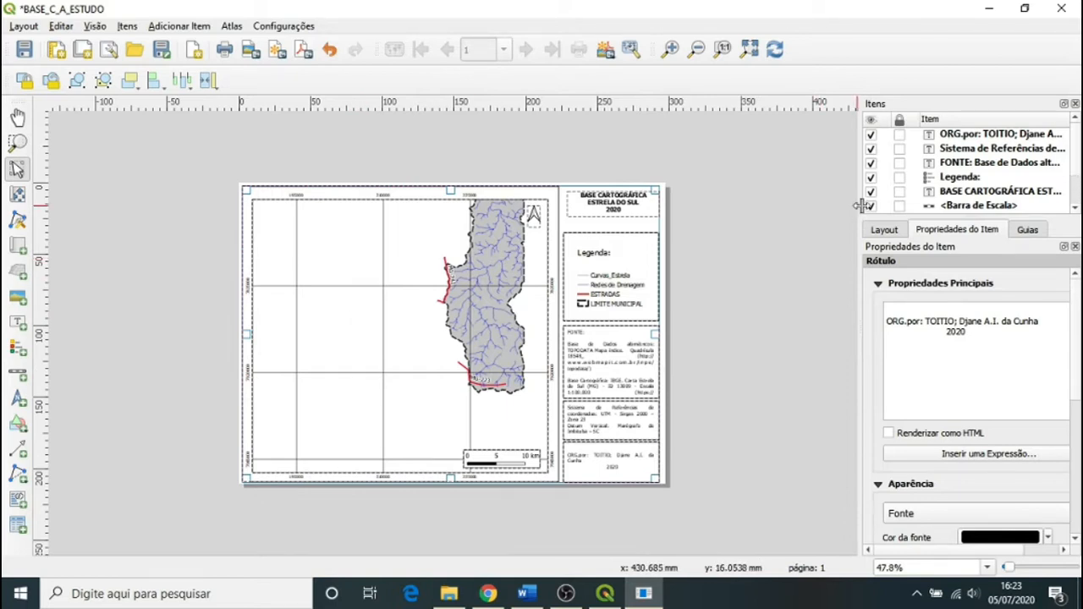
# Widen the layout's item list and move Mapa 1 above the rectangle in the stacking order
pyautogui.moveTo(860, 207); pyautogui.dragTo(674, 231)
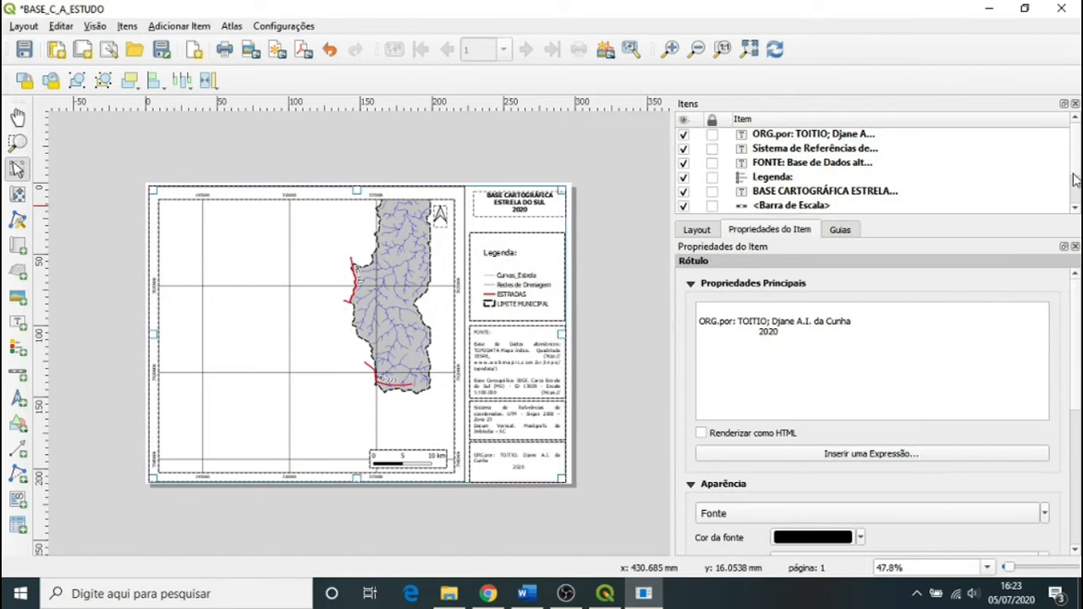
pyautogui.moveTo(1074, 159); pyautogui.dragTo(1078, 193)
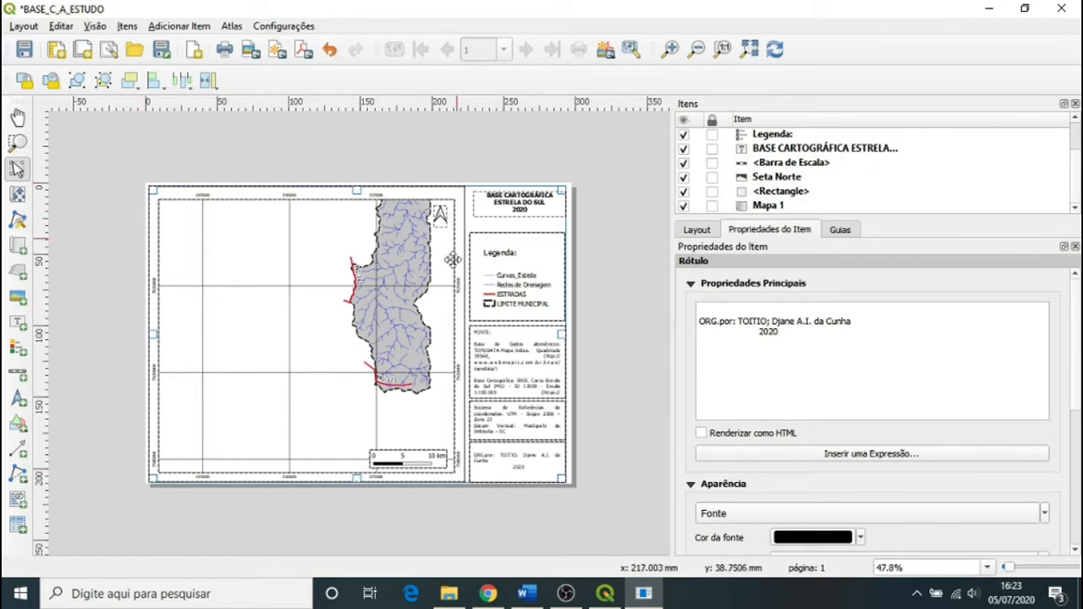
pyautogui.moveTo(768, 206); pyautogui.dragTo(772, 196)
pyautogui.click(772, 192)
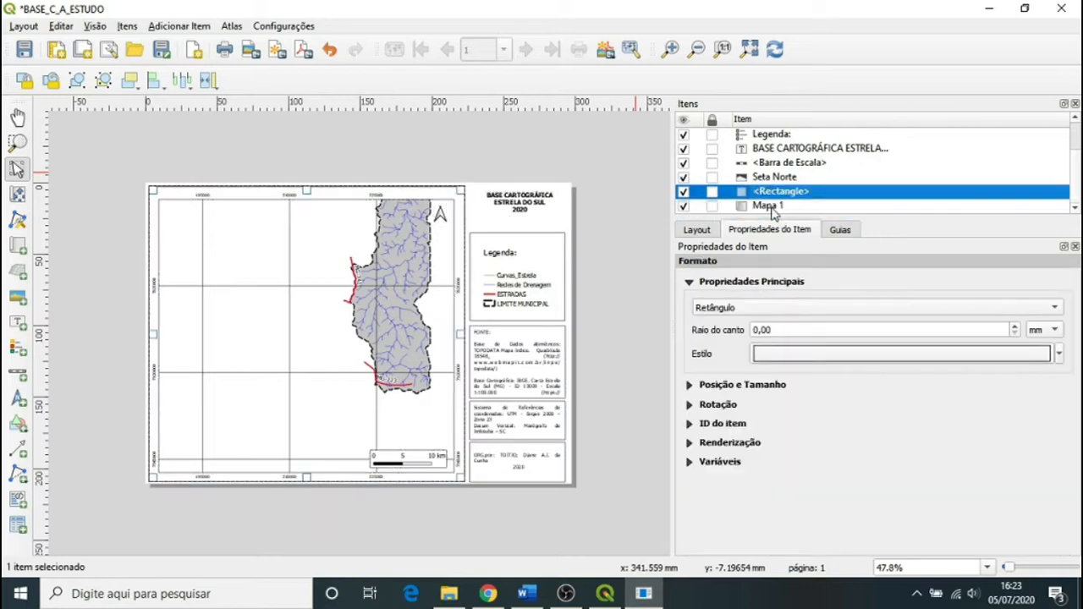
pyautogui.moveTo(773, 206); pyautogui.dragTo(773, 179)
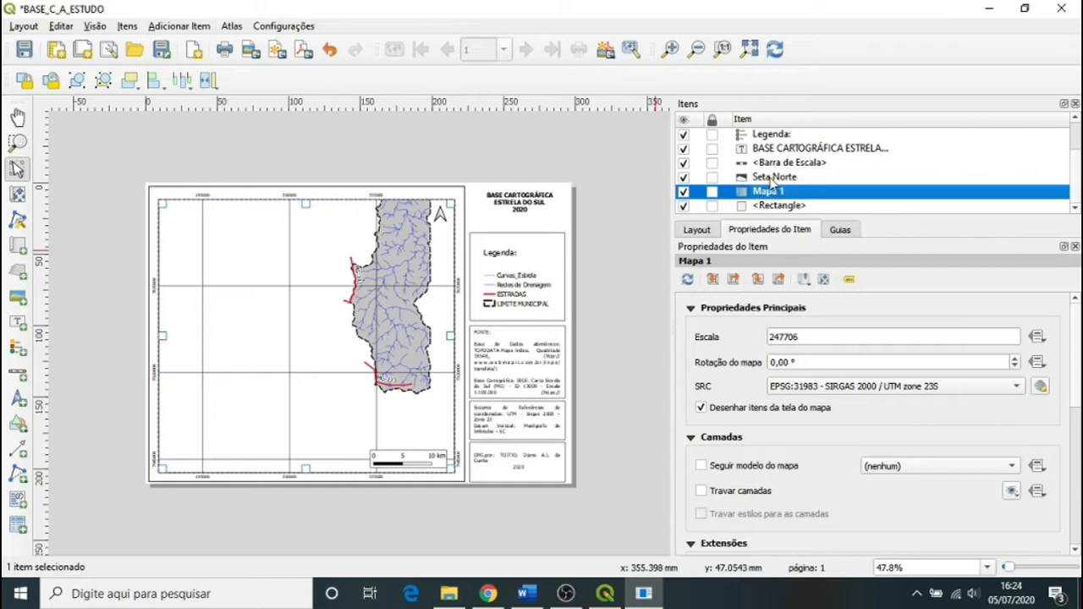
# Delete the scale bar (Barra de Escala) from the layout
pyautogui.click(786, 166)
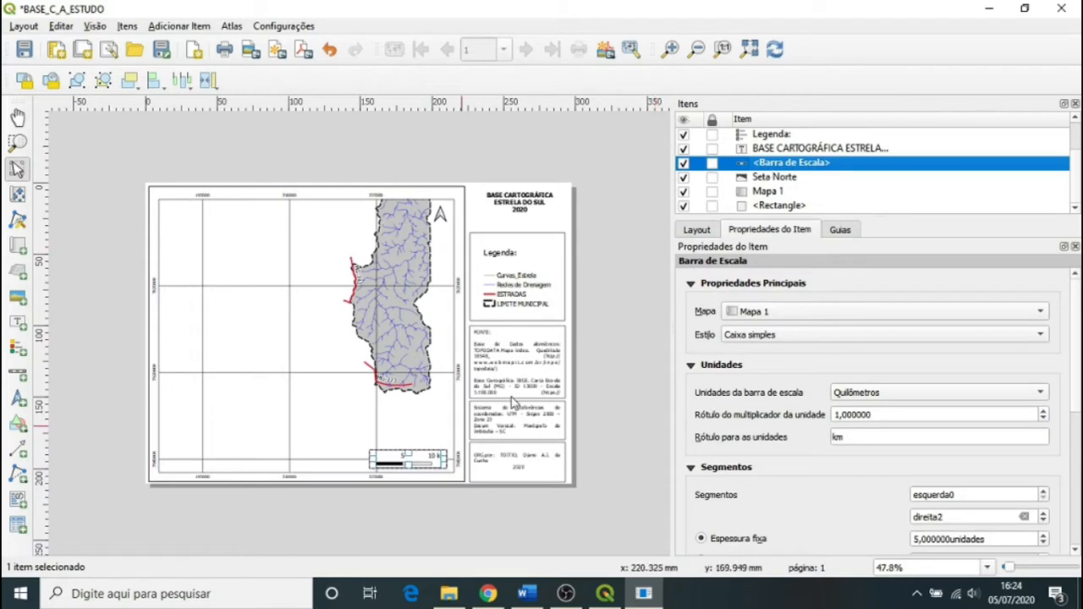
pyautogui.rightClick(786, 168)
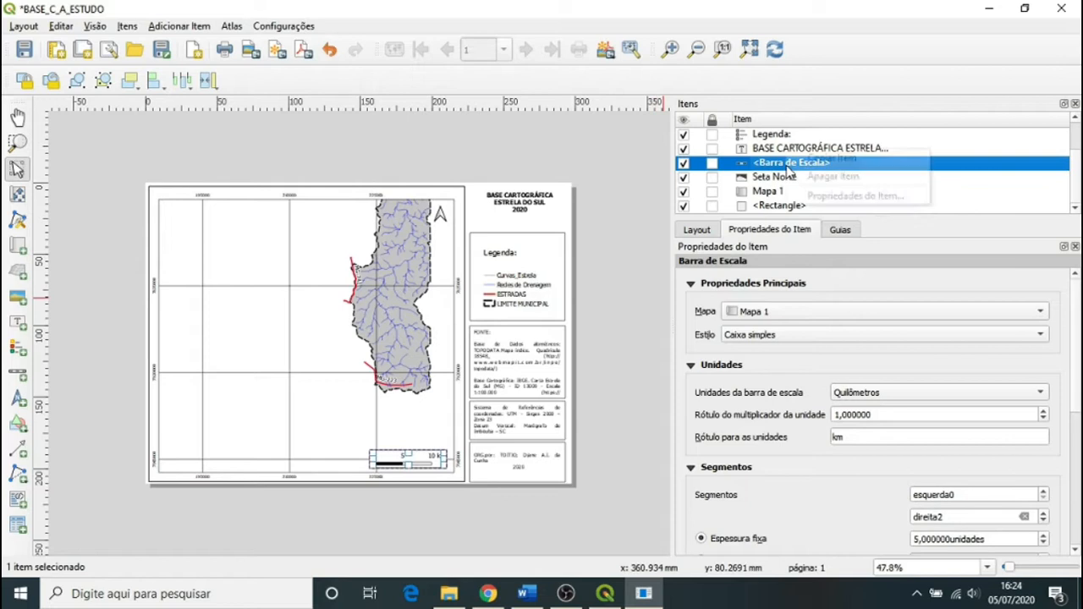
pyautogui.rightClick(760, 164)
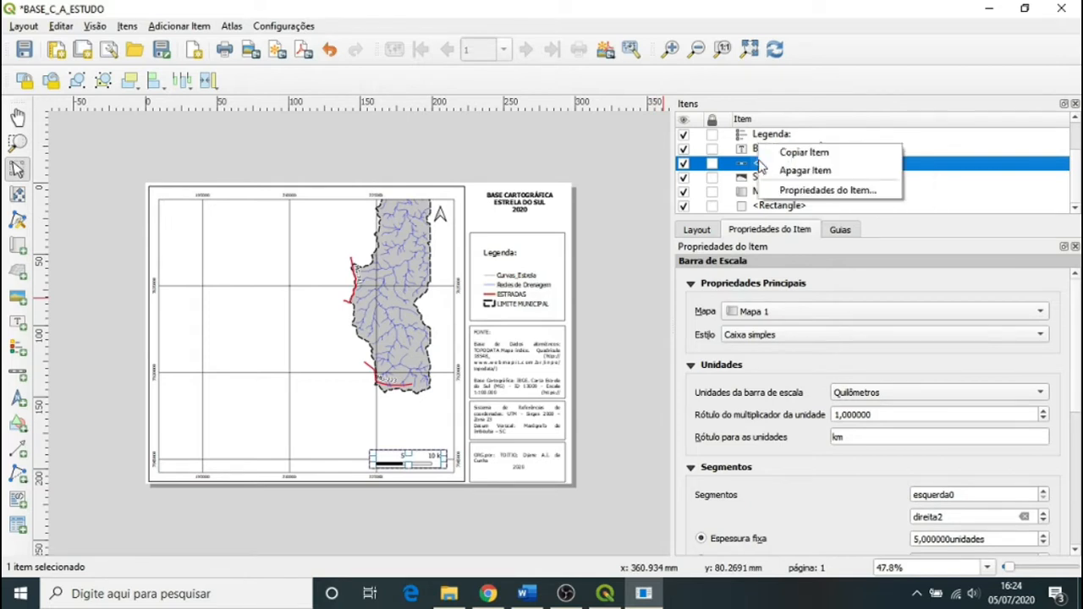
pyautogui.click(787, 171)
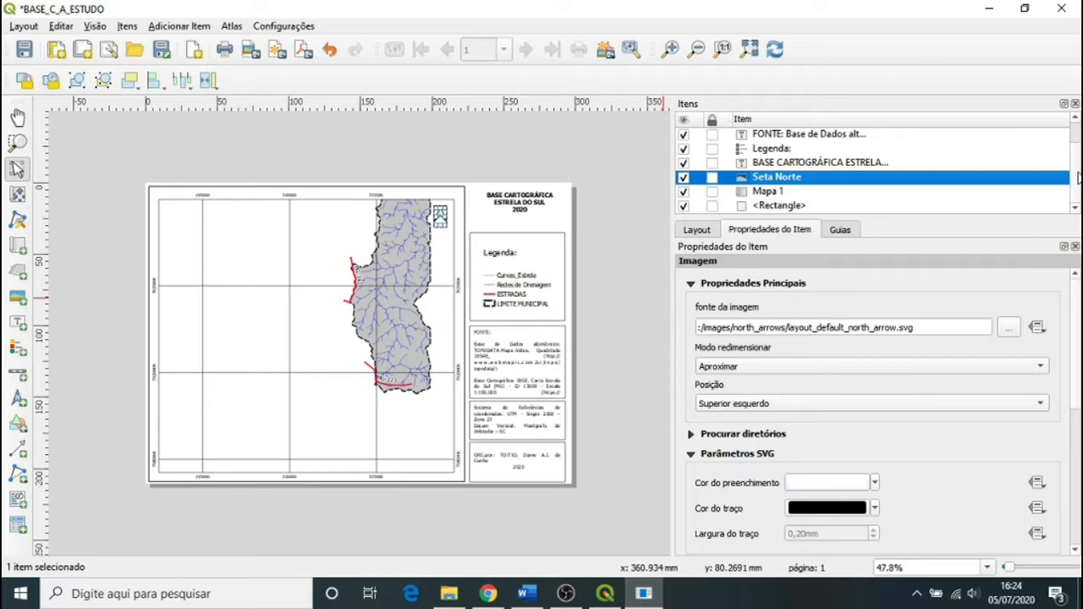
# Reorder the layout items so Seta Norte is on top, followed by Mapa 1 and the text labels
pyautogui.moveTo(768, 191); pyautogui.dragTo(812, 169)
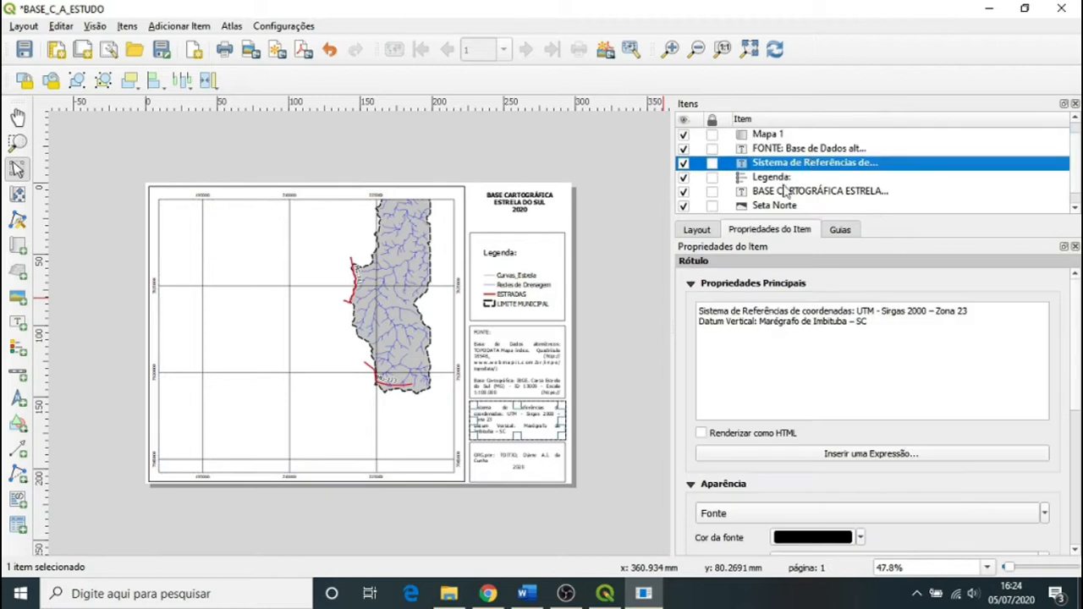
pyautogui.moveTo(786, 208); pyautogui.dragTo(773, 150)
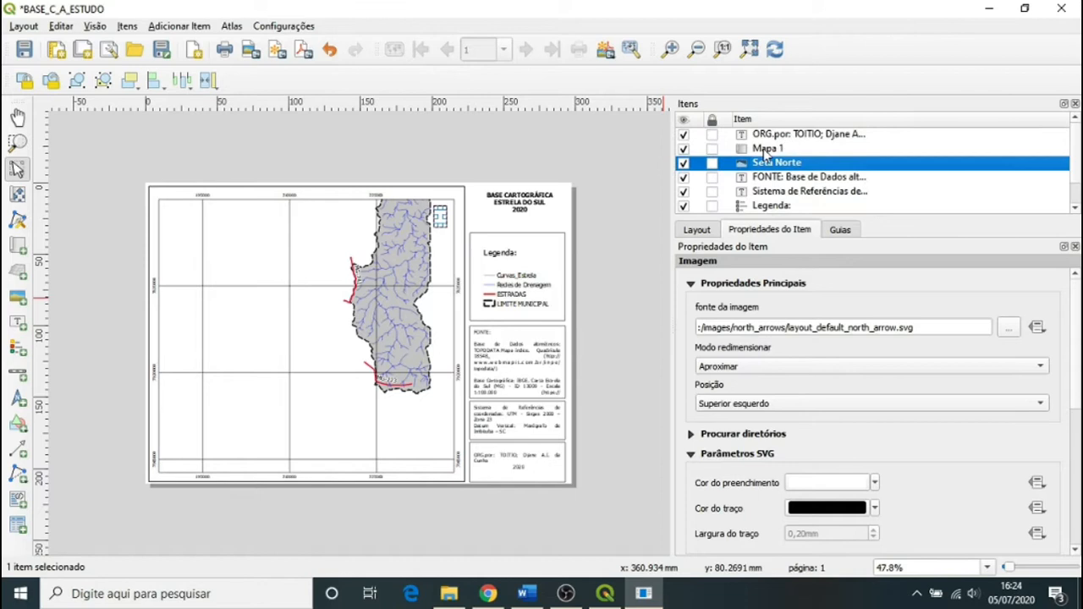
pyautogui.click(765, 150)
pyautogui.moveTo(778, 166); pyautogui.dragTo(827, 176)
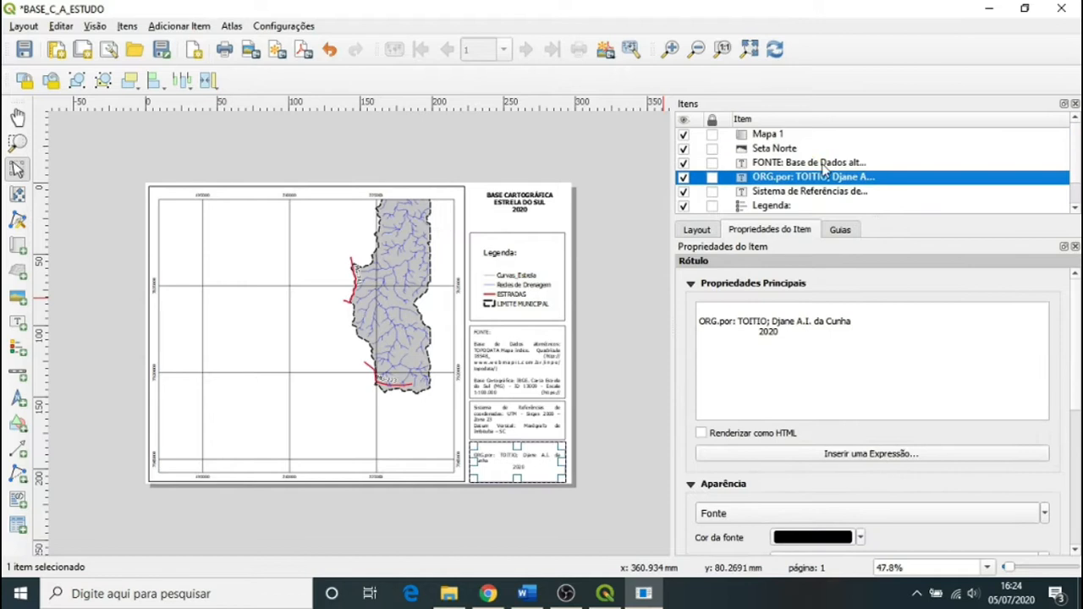
pyautogui.click(785, 144)
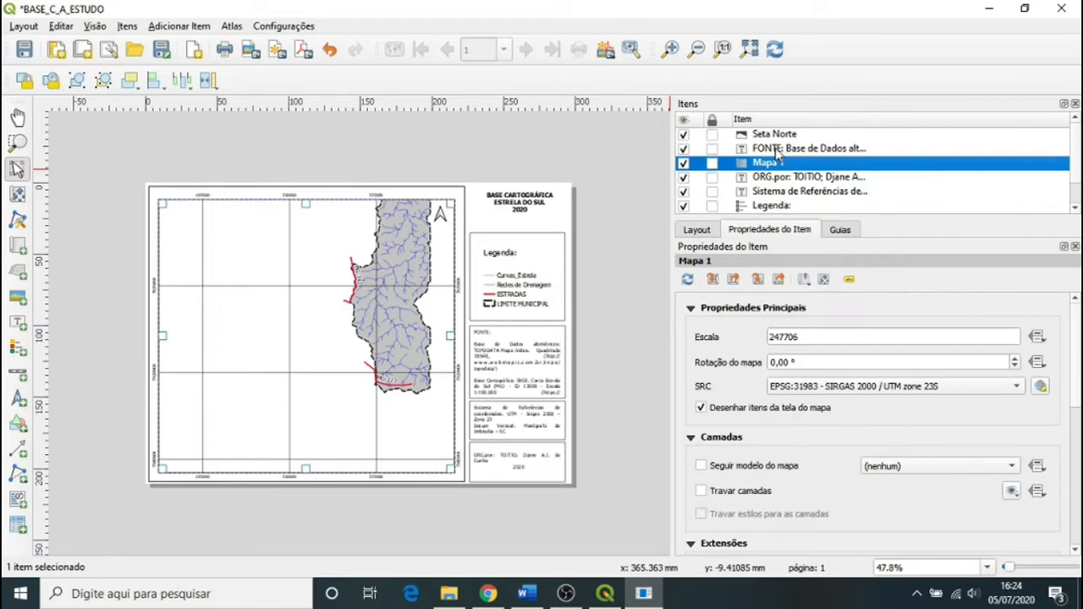
pyautogui.moveTo(782, 150); pyautogui.dragTo(775, 173)
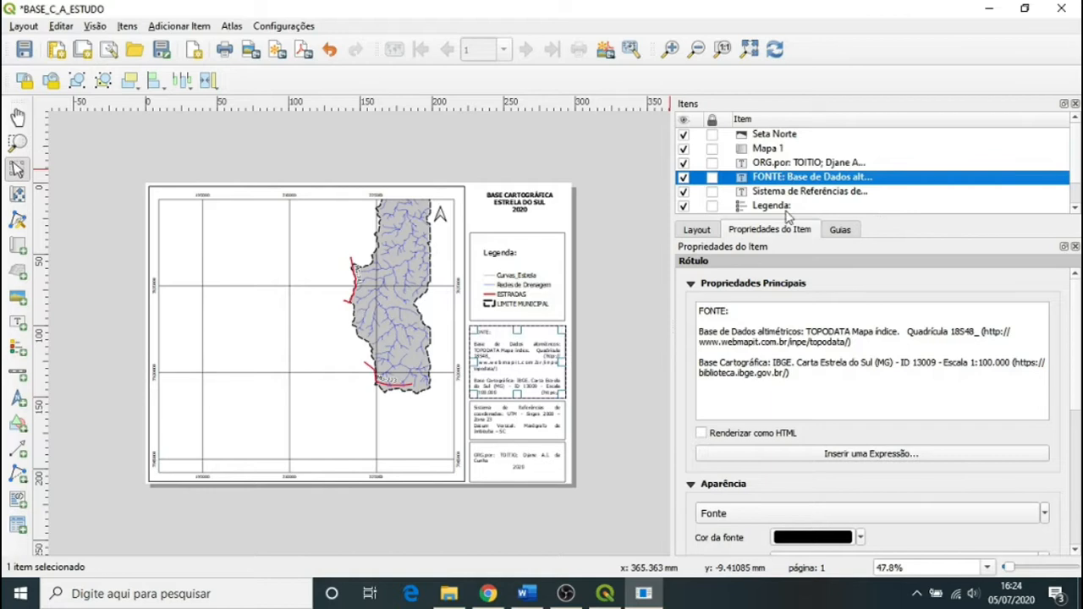
# Move the frame rectangle up in the stacking order to directly below Mapa 1
pyautogui.moveTo(1076, 172); pyautogui.dragTo(1076, 193)
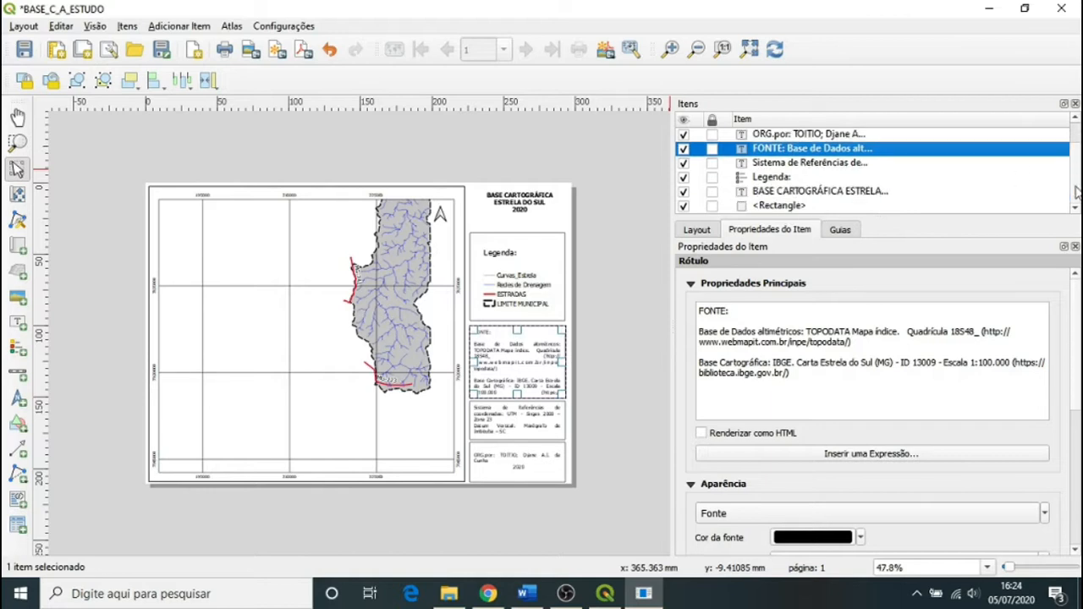
pyautogui.moveTo(806, 207); pyautogui.dragTo(802, 155)
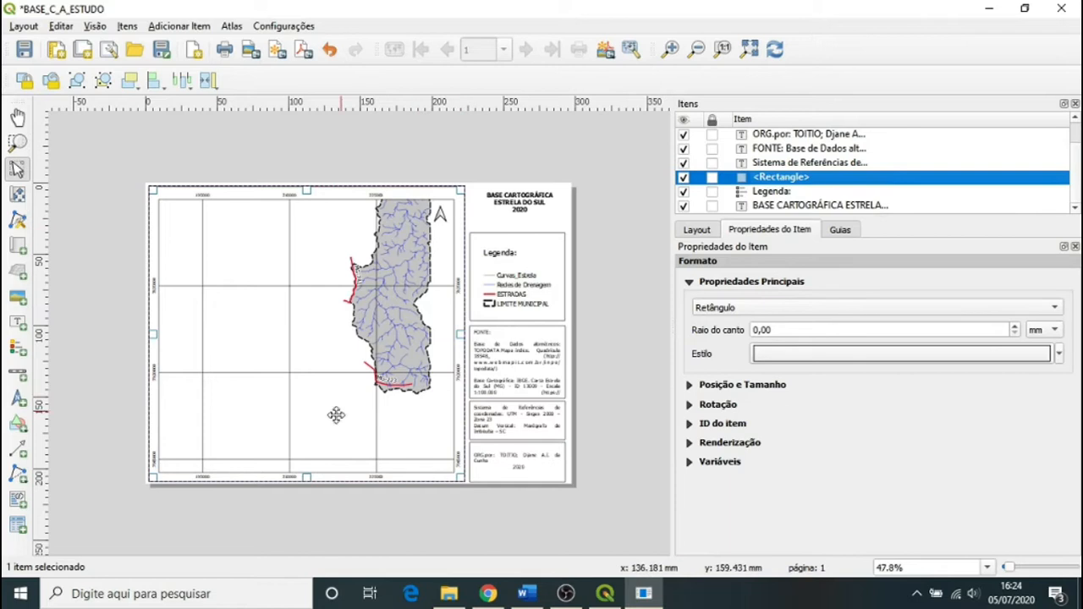
pyautogui.moveTo(1078, 191); pyautogui.dragTo(1076, 172)
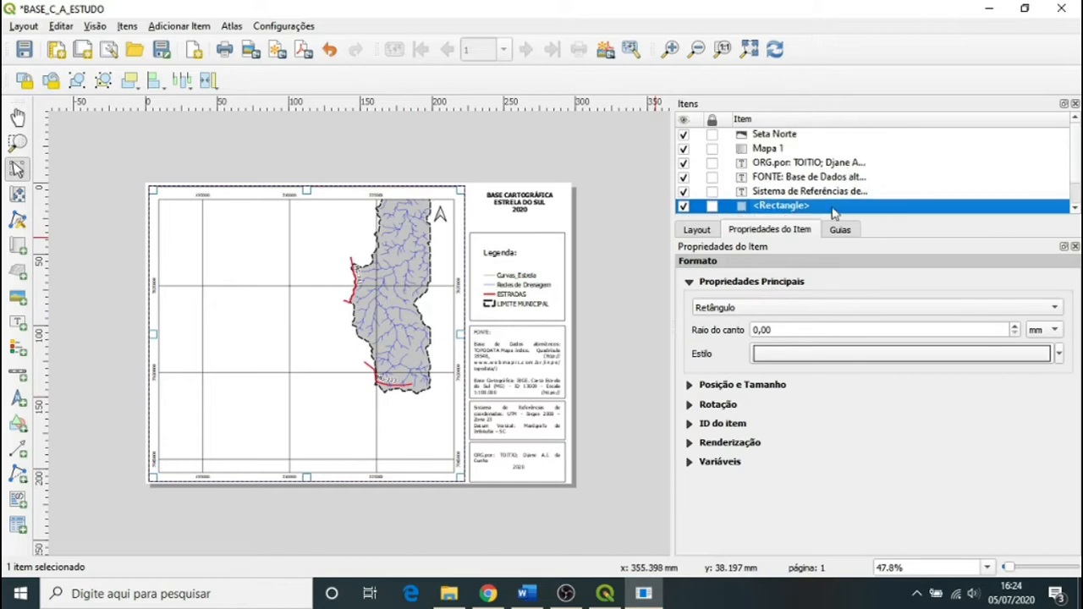
pyautogui.moveTo(834, 212); pyautogui.dragTo(798, 178)
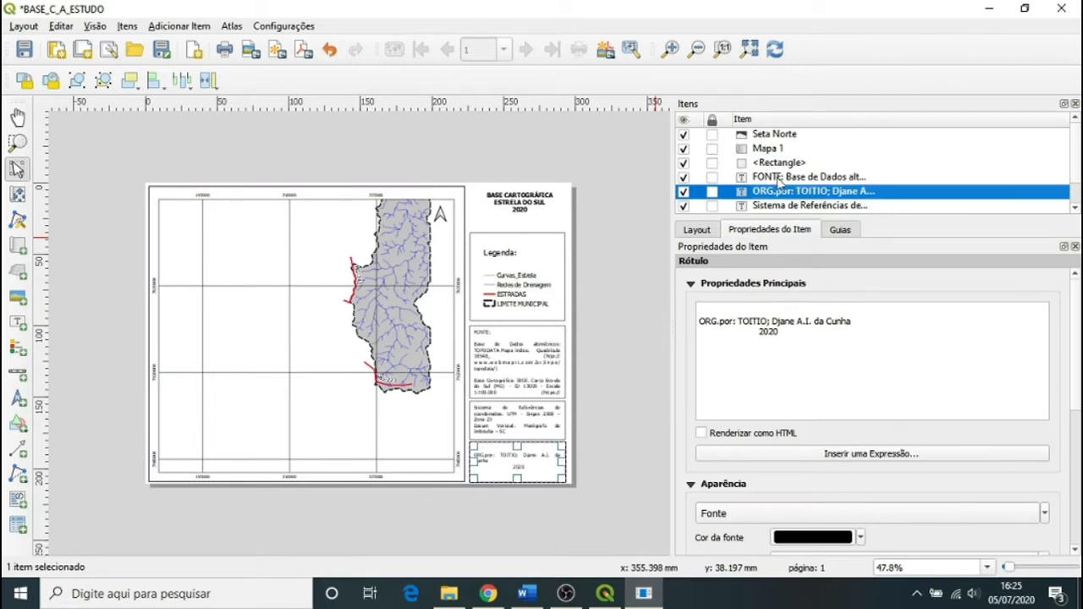
# Select Mapa 1 and activate the Move Item Content tool to reposition the study area in the map frame
pyautogui.click(772, 138)
pyautogui.click(770, 150)
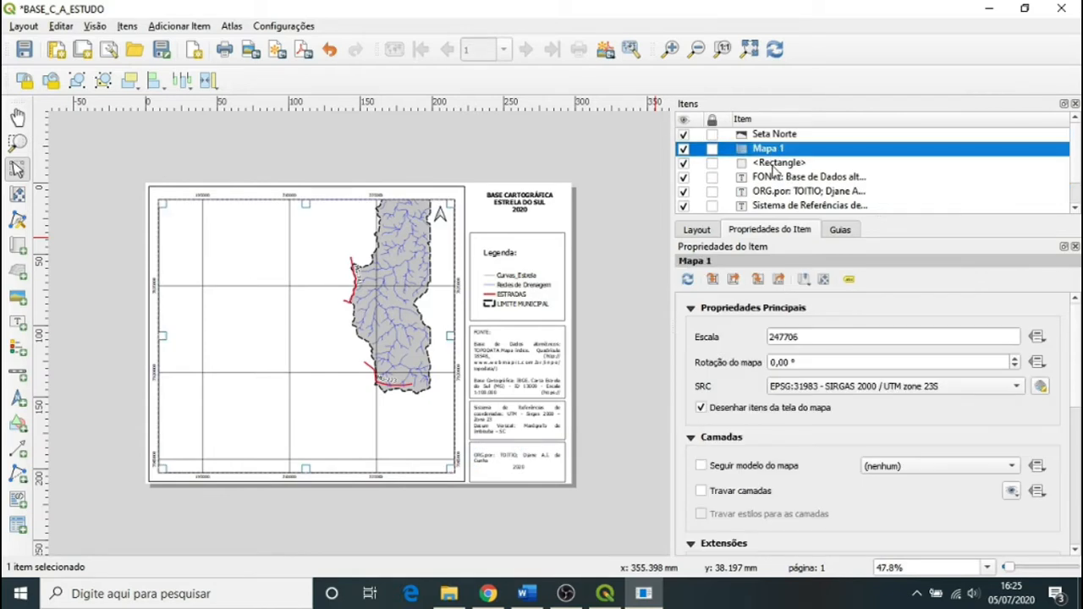
pyautogui.click(771, 163)
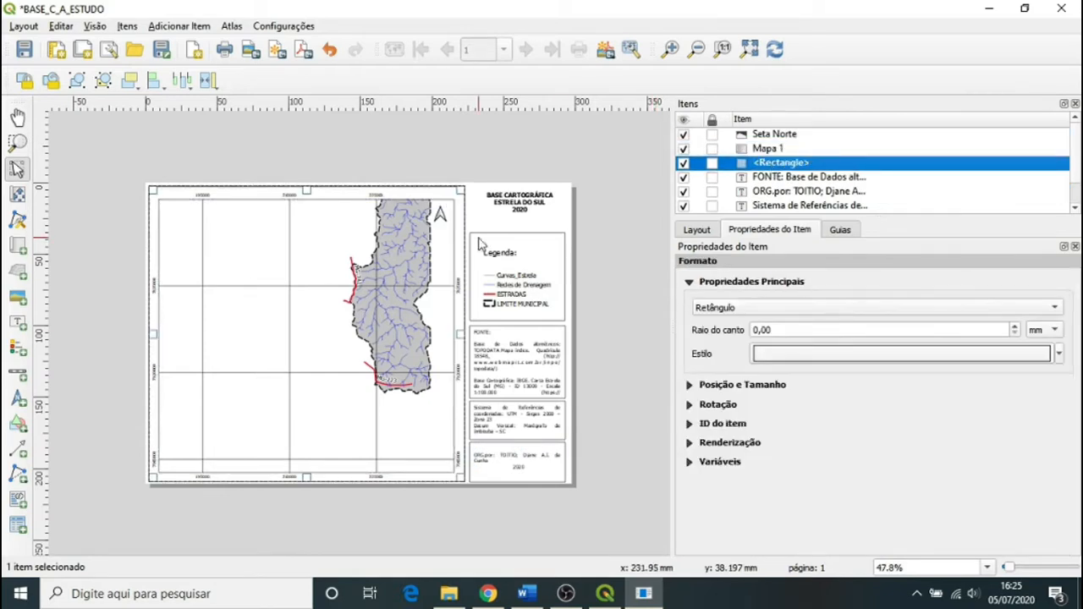
pyautogui.click(773, 150)
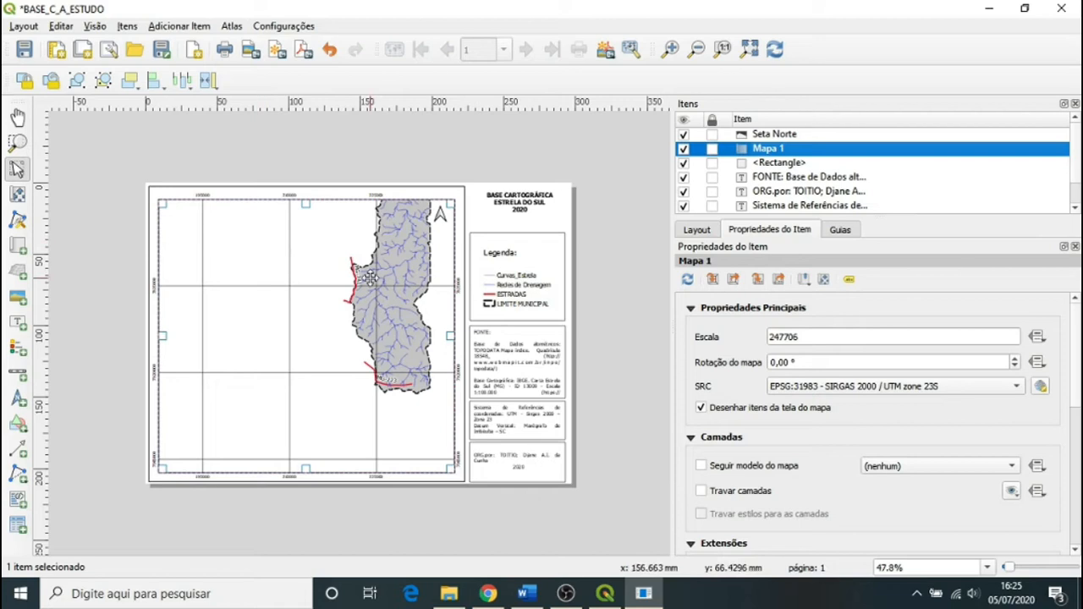
pyautogui.click(20, 197)
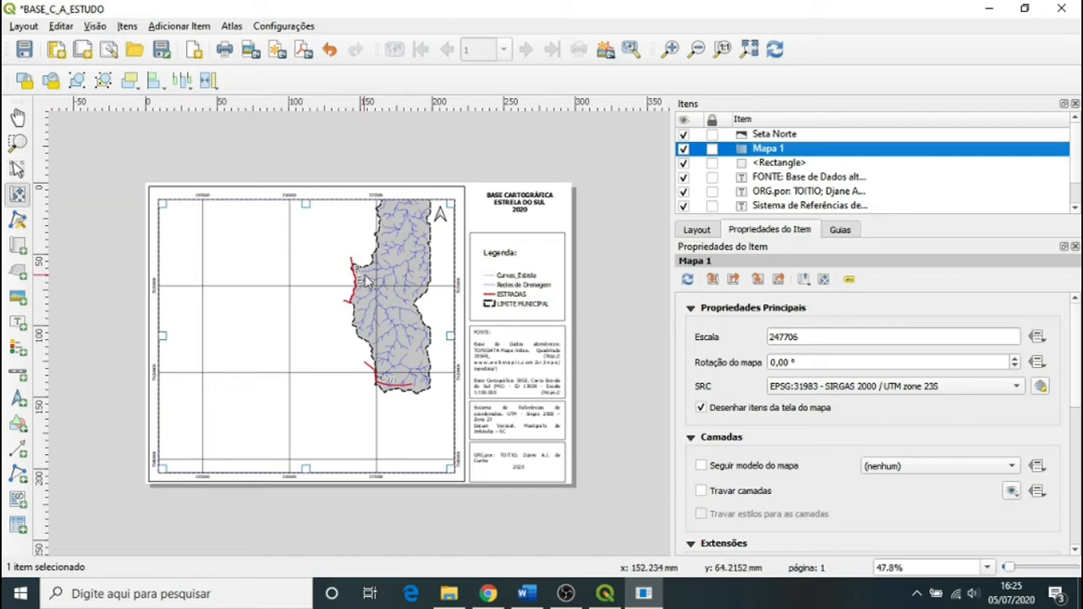
# Set the scale of Mapa 1 to 200000 and shift its content so the whole study area fits inside the map frame
pyautogui.click(406, 286)
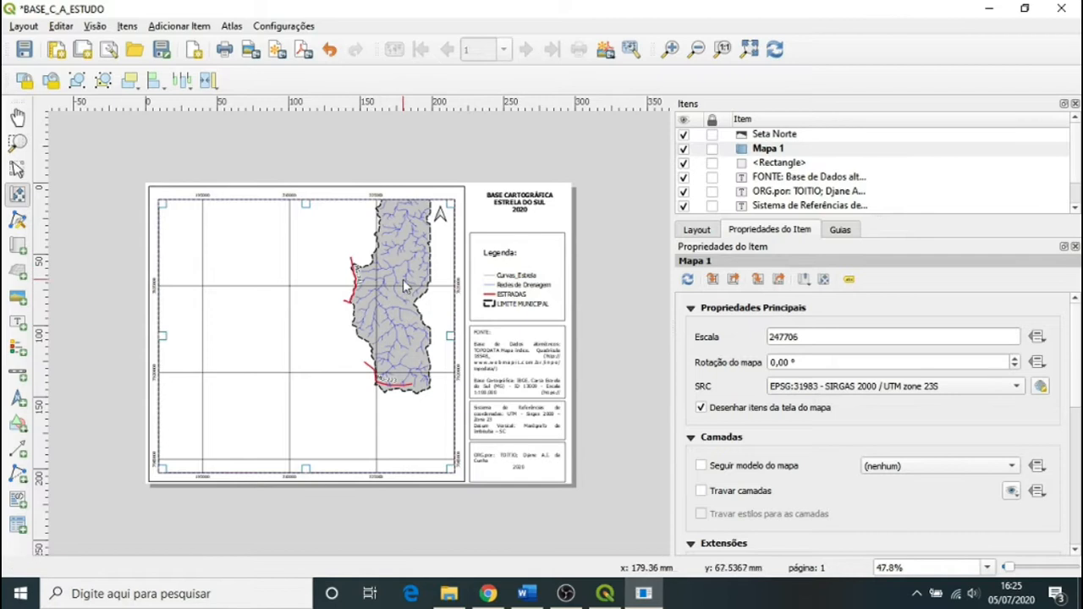
pyautogui.moveTo(406, 272); pyautogui.dragTo(311, 312)
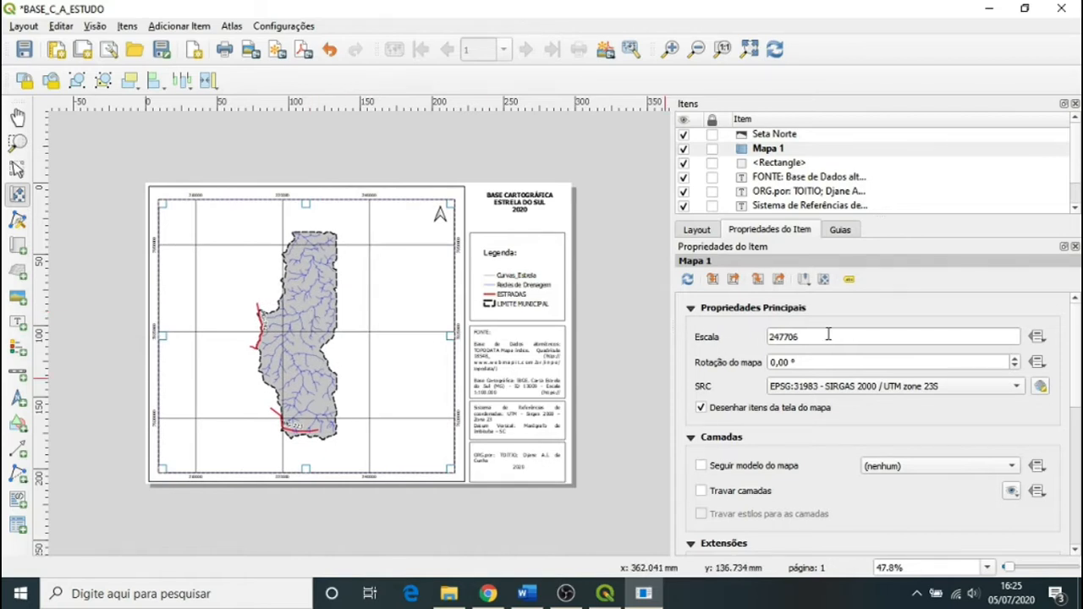
pyautogui.moveTo(829, 336); pyautogui.dragTo(754, 335)
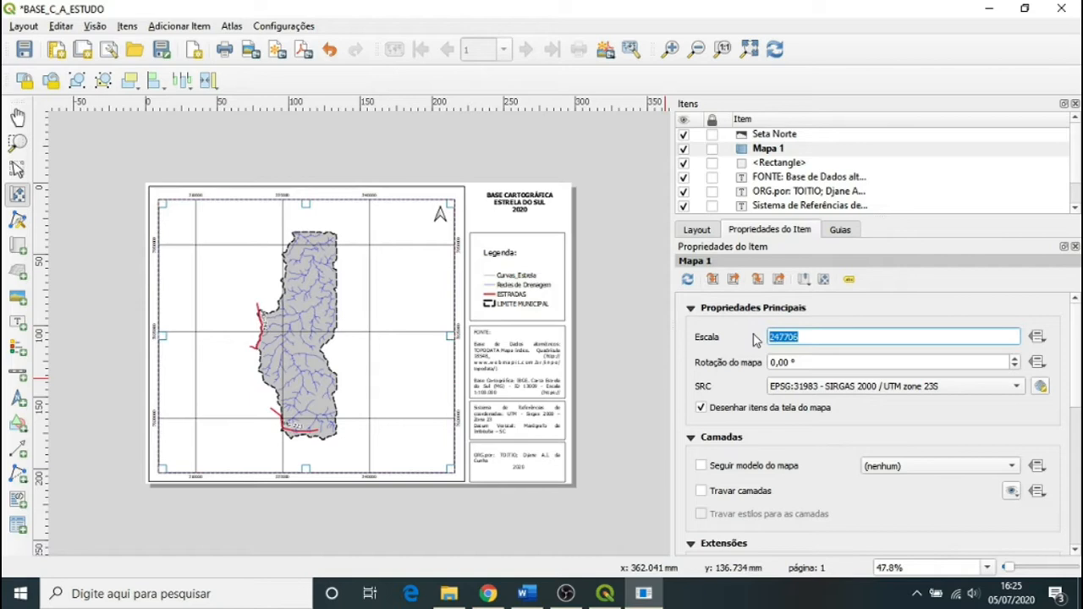
pyautogui.write('200000')
pyautogui.press('Return')
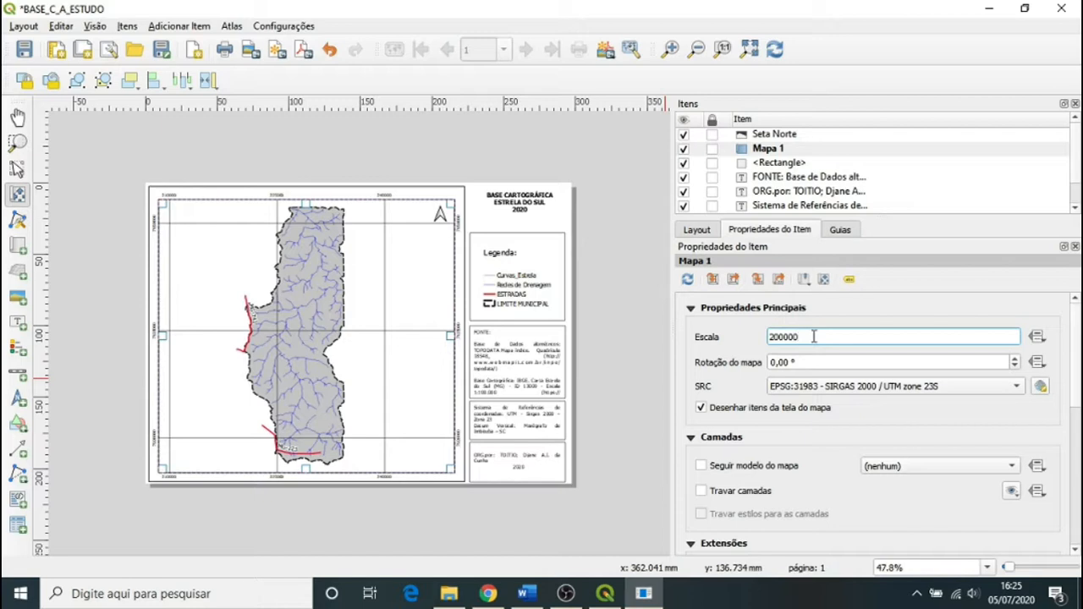
pyautogui.press('Return')
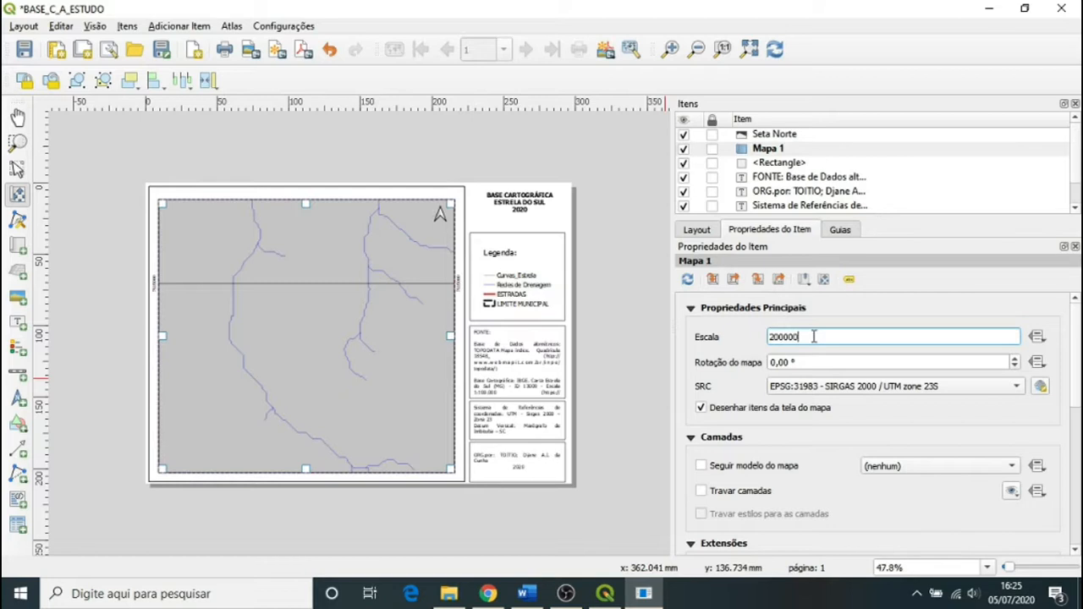
pyautogui.press('Return')
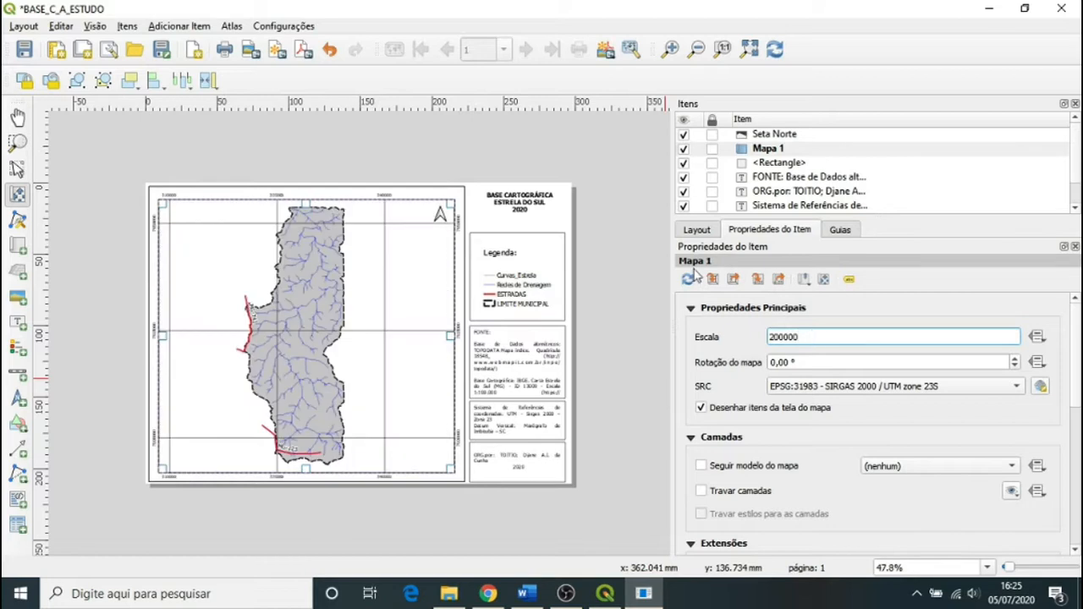
pyautogui.click(310, 332)
pyautogui.moveTo(310, 332)
pyautogui.mouseDown()
pyautogui.moveTo(285, 333)
pyautogui.moveTo(315, 331)
pyautogui.moveTo(294, 336)
pyautogui.mouseUp()
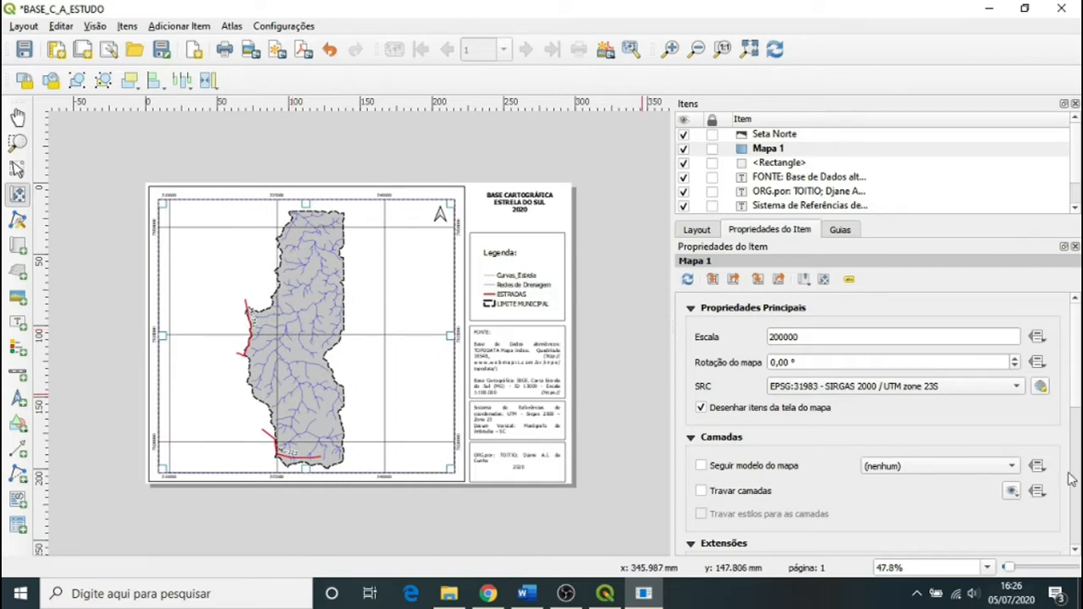
# Set the X and Y intervals of Grade 1 on Mapa 1 to 10000 map units
pyautogui.scroll(-1, 1077, 385)
pyautogui.moveTo(1077, 385); pyautogui.dragTo(1074, 502)
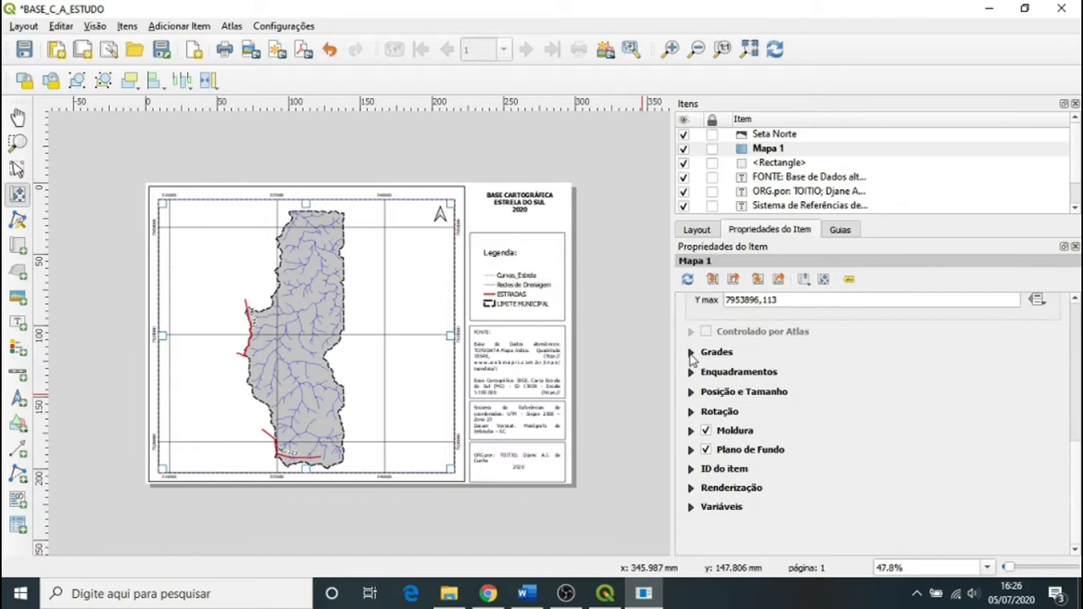
pyautogui.click(691, 353)
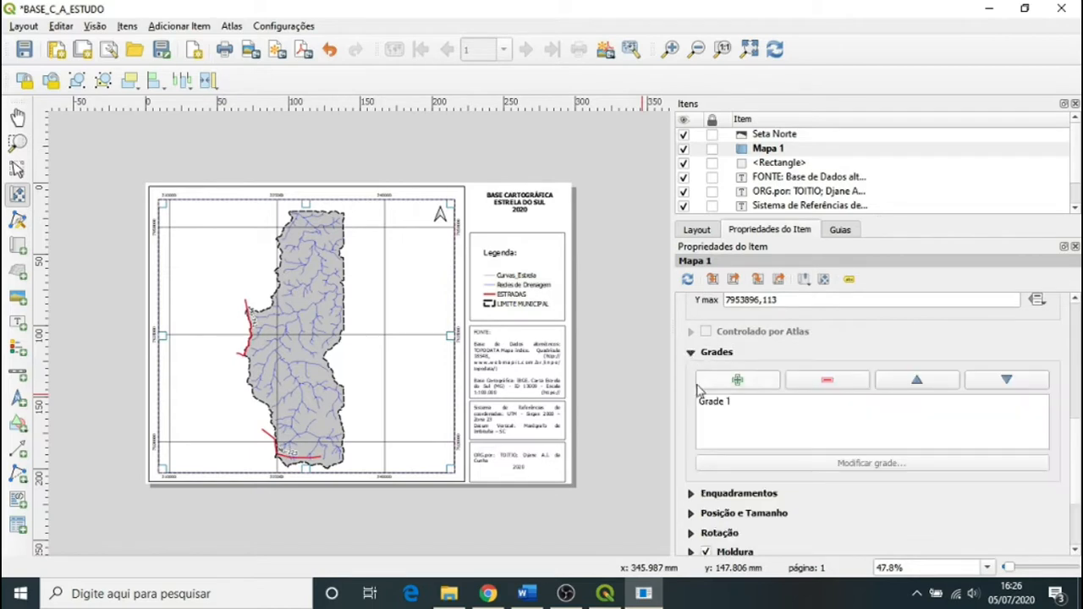
pyautogui.click(718, 403)
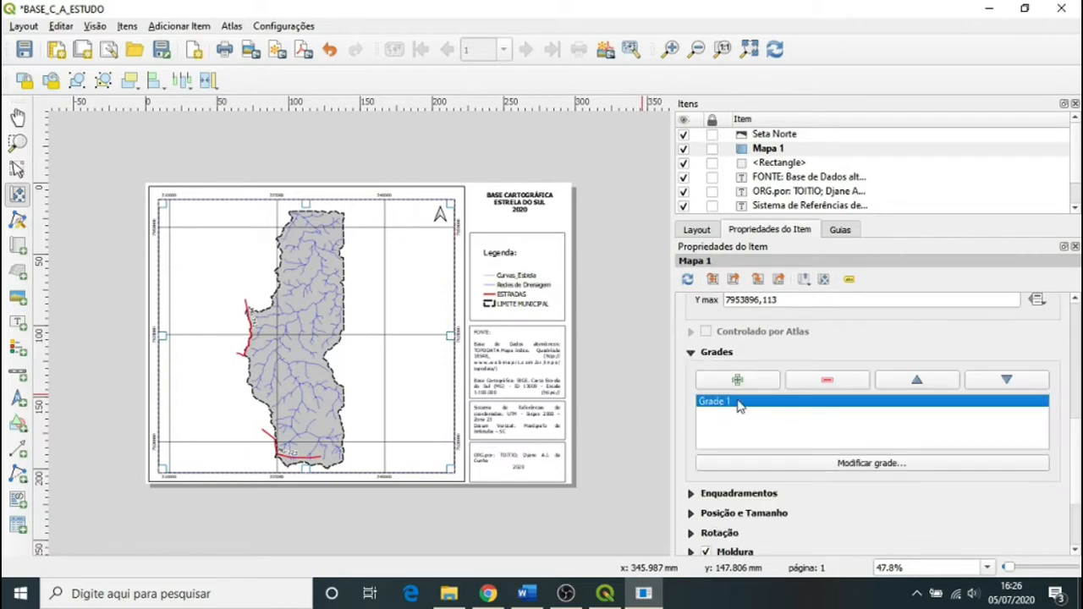
pyautogui.click(869, 468)
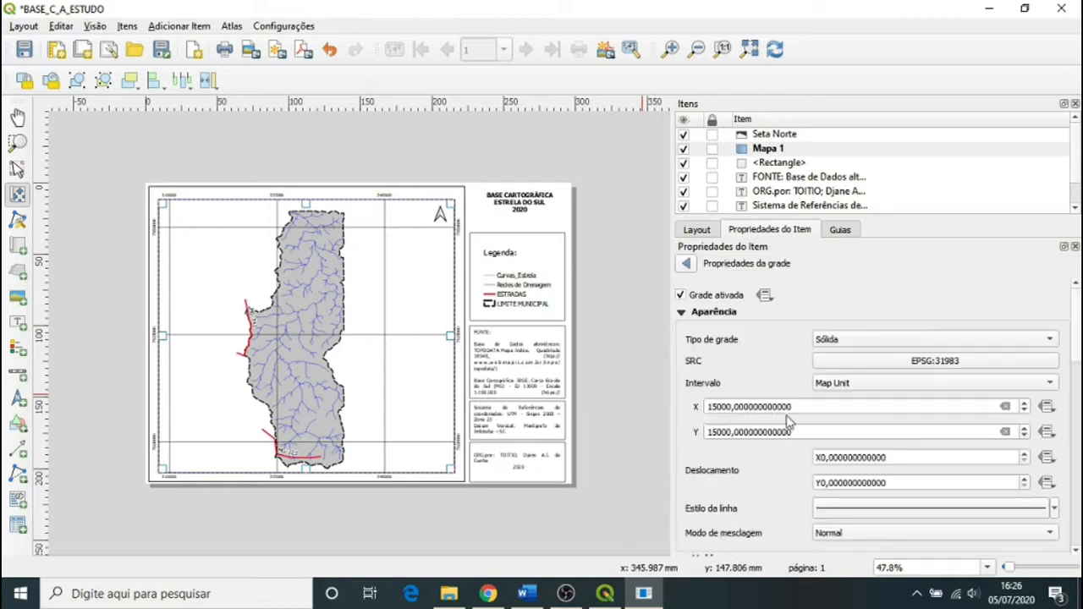
pyautogui.click(718, 407)
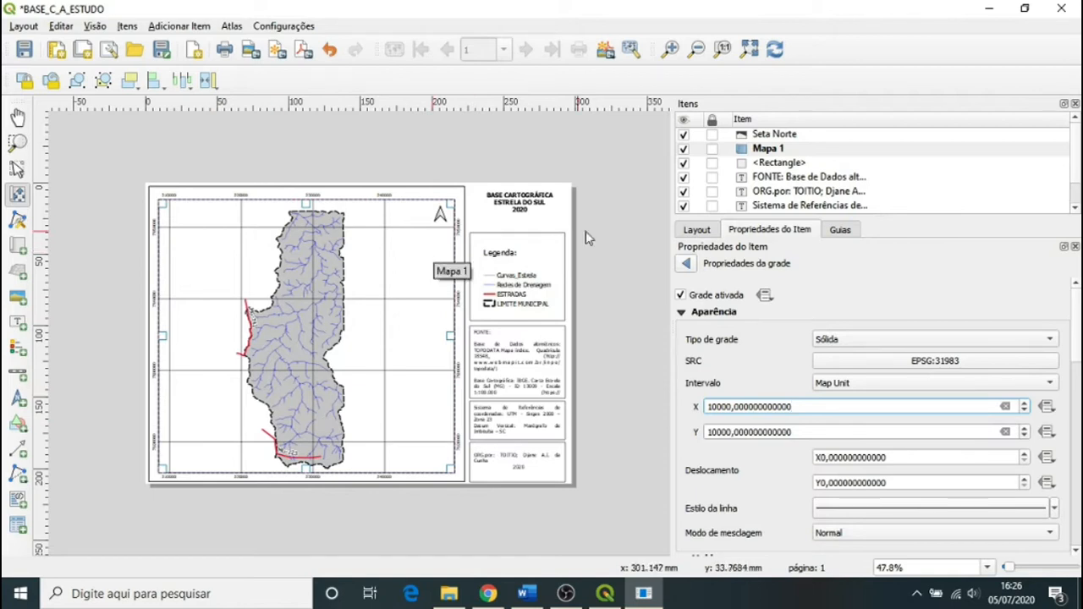
pyautogui.click(687, 265)
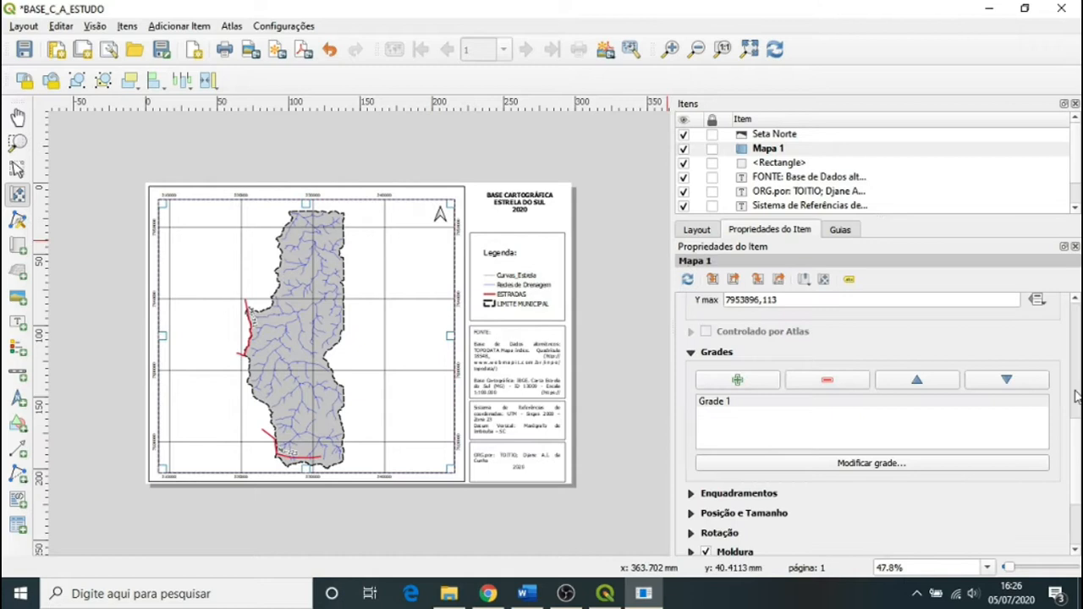
# Nudge the map content slightly upward to centre the study area vertically within the frame
pyautogui.moveTo(1077, 466); pyautogui.dragTo(1078, 304)
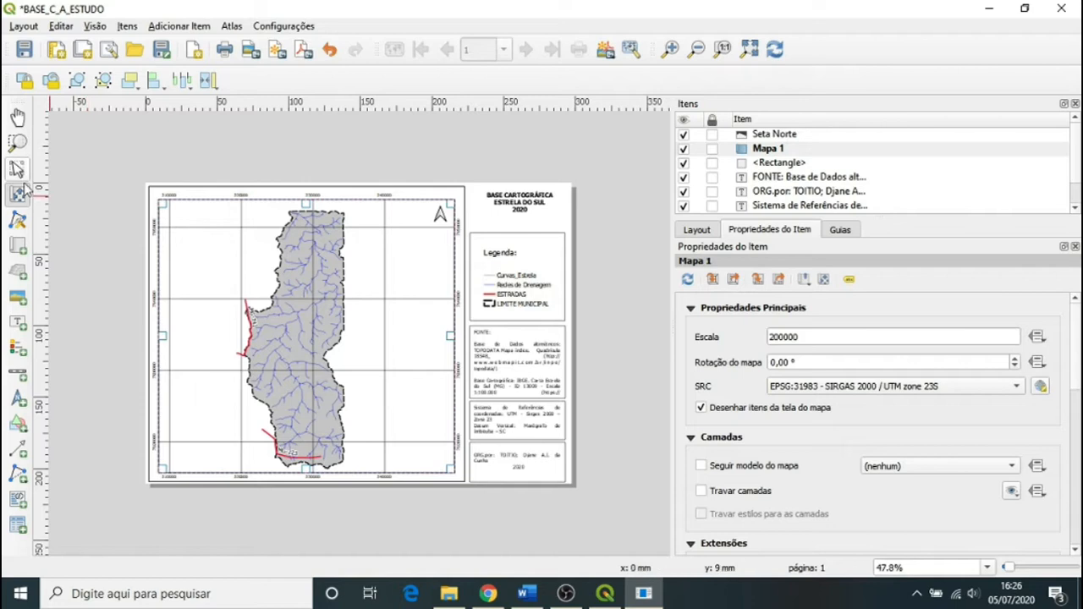
pyautogui.moveTo(282, 324)
pyautogui.mouseDown()
pyautogui.moveTo(314, 324)
pyautogui.moveTo(284, 335)
pyautogui.mouseUp()
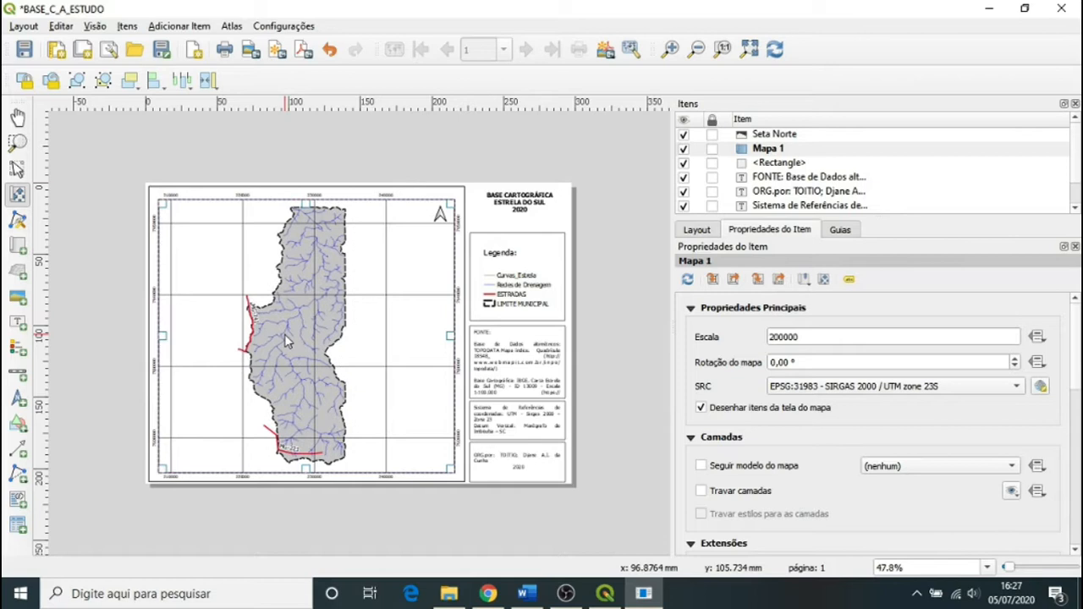
pyautogui.moveTo(357, 362)
pyautogui.mouseDown()
pyautogui.moveTo(335, 364)
pyautogui.moveTo(356, 362)
pyautogui.mouseUp()
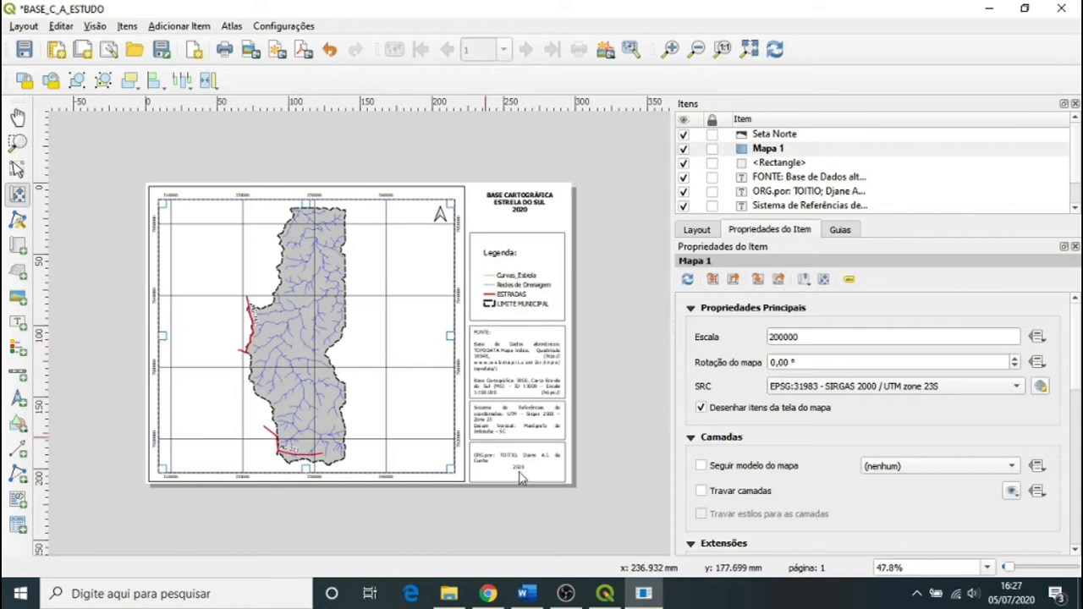
# Switch to the main QGIS project window and move the Curvas_AE layer to the top of the BASE_CARTOGRAFICA group
pyautogui.click(607, 596)
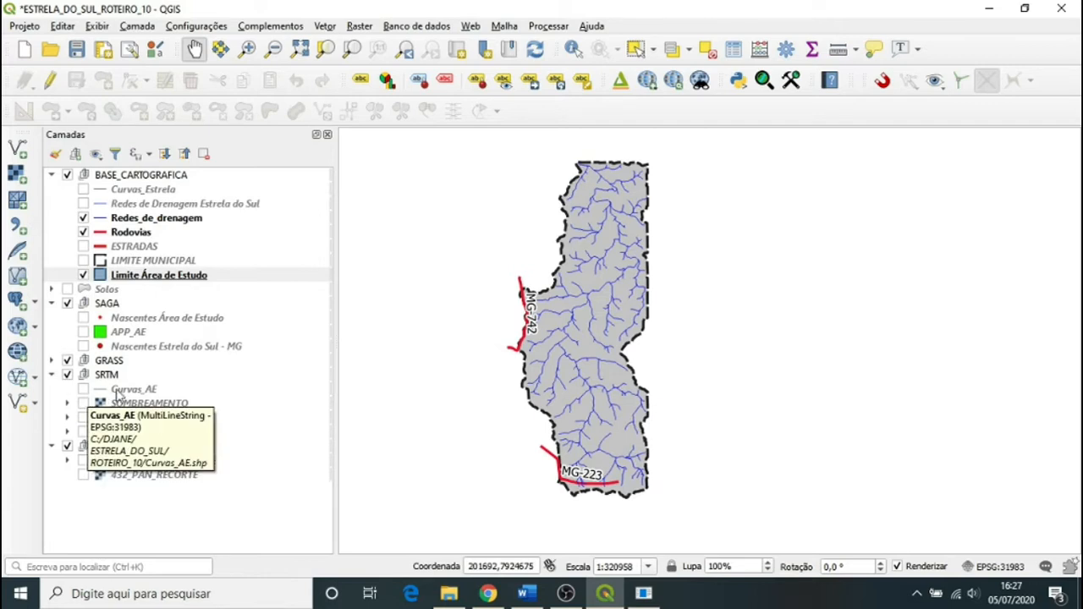
pyautogui.moveTo(145, 396); pyautogui.dragTo(157, 190)
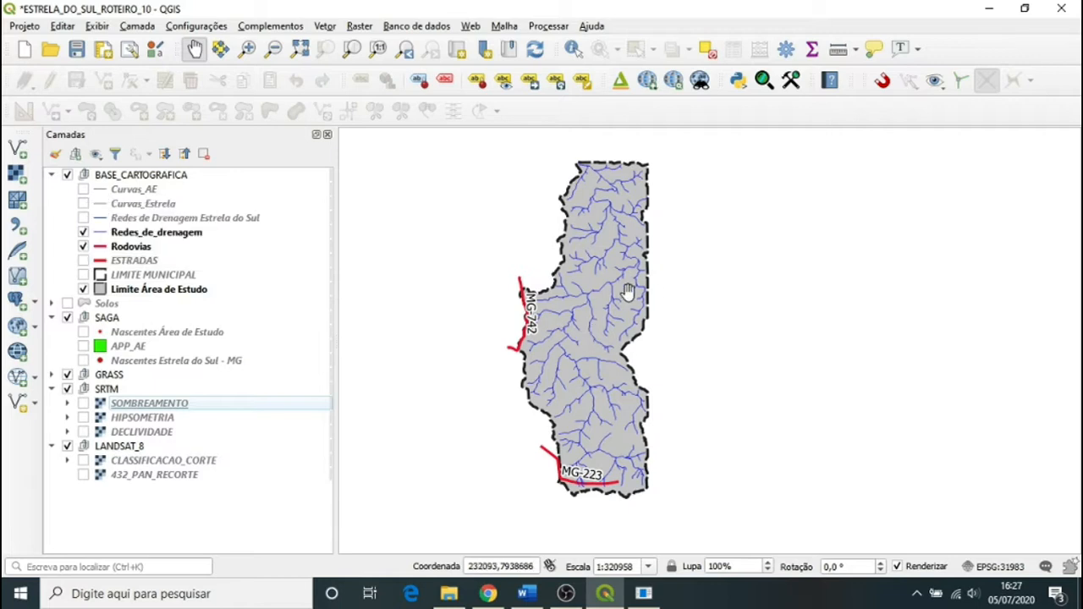
# Change the simple line colour of the Curvas_AE layer to black and apply it
pyautogui.click(106, 194)
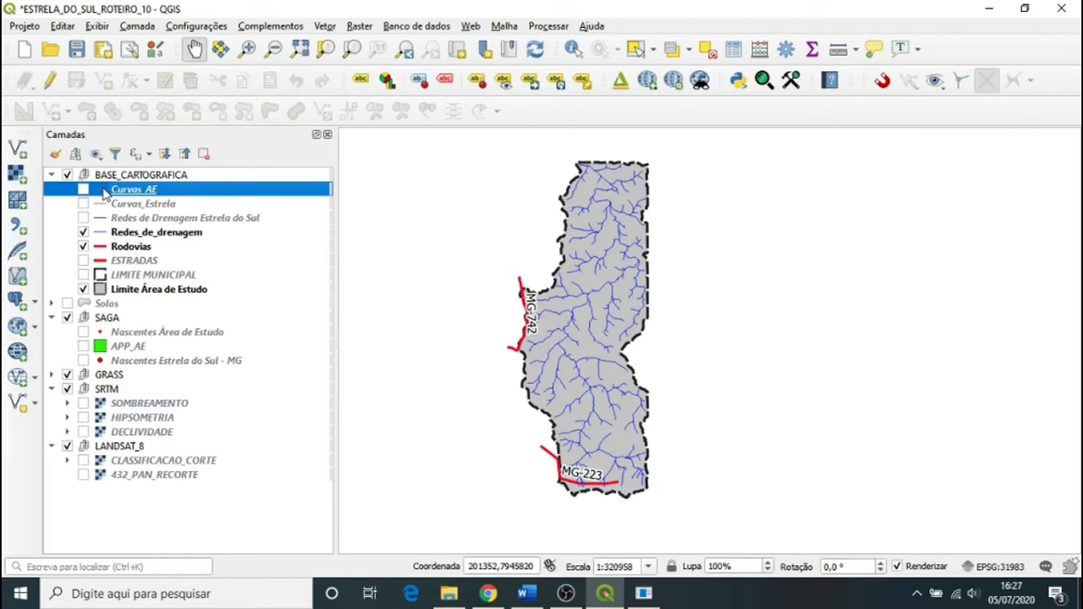
pyautogui.doubleClick(106, 194)
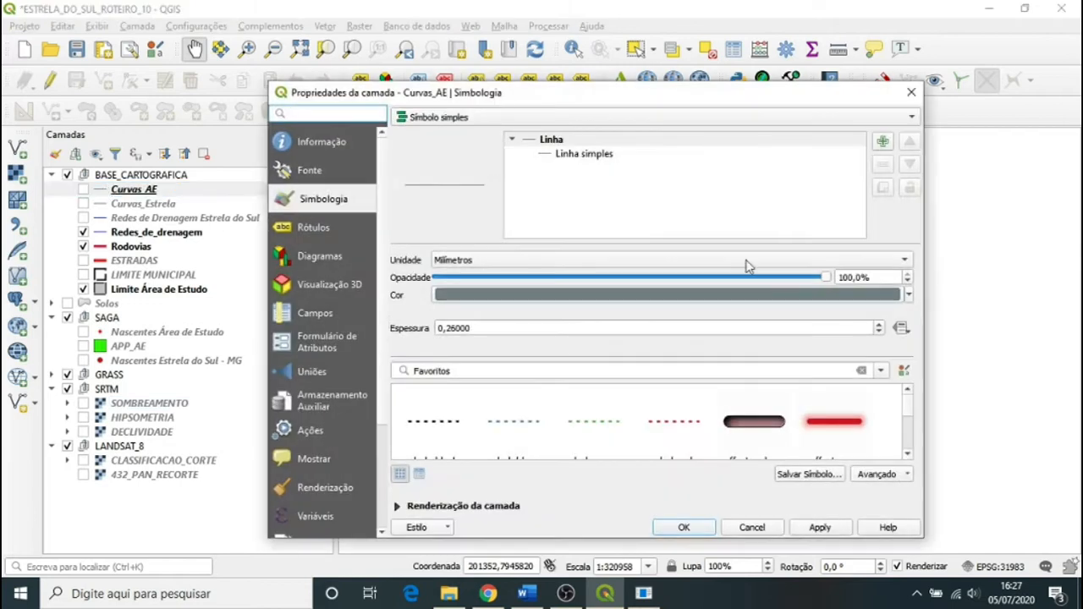
pyautogui.click(603, 158)
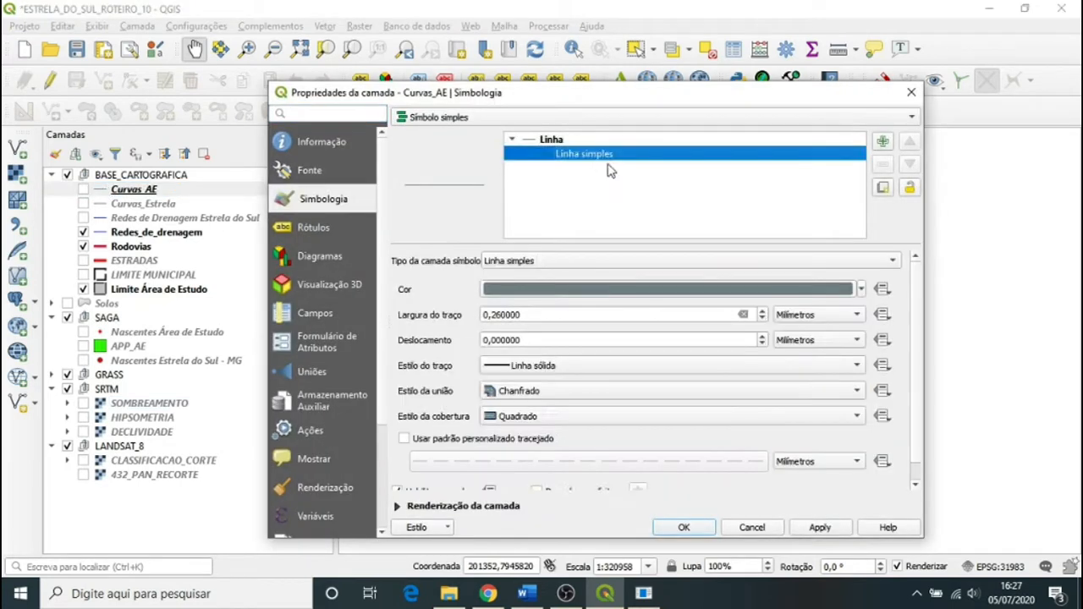
pyautogui.click(863, 289)
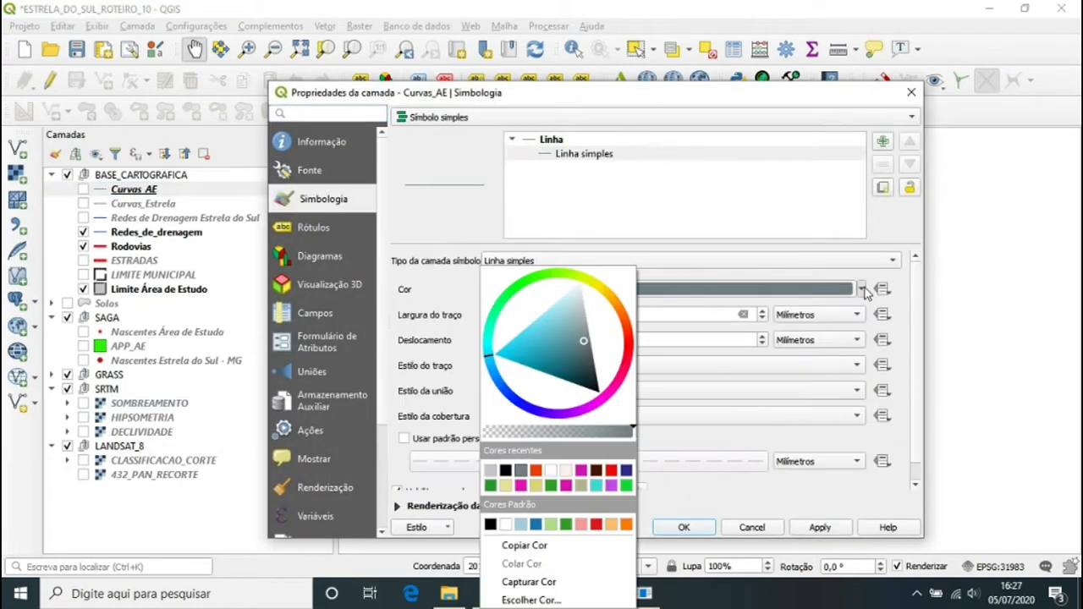
pyautogui.click(490, 525)
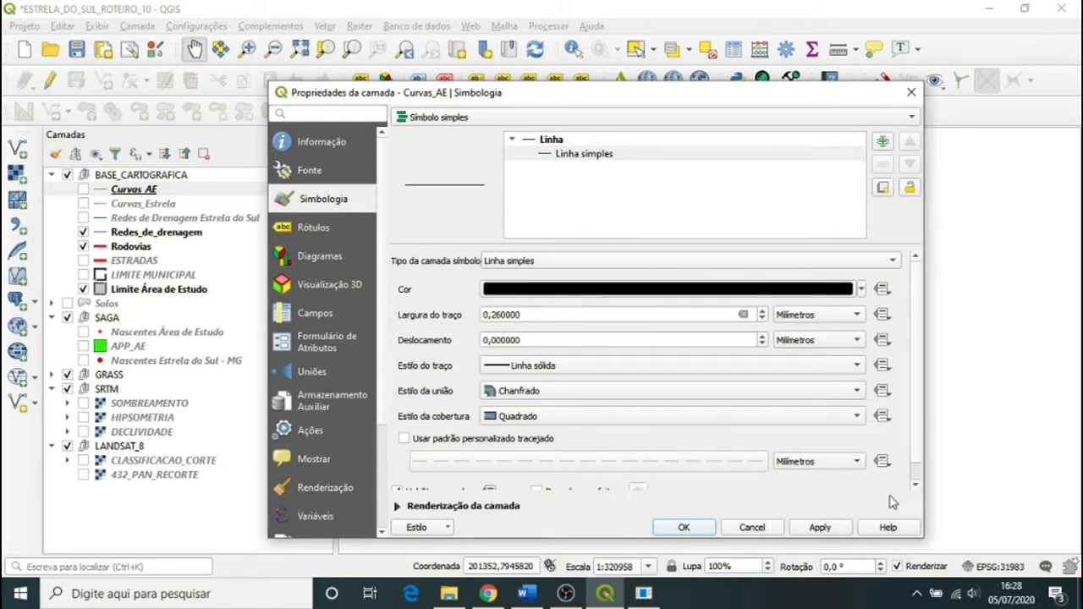
pyautogui.click(819, 527)
pyautogui.click(711, 527)
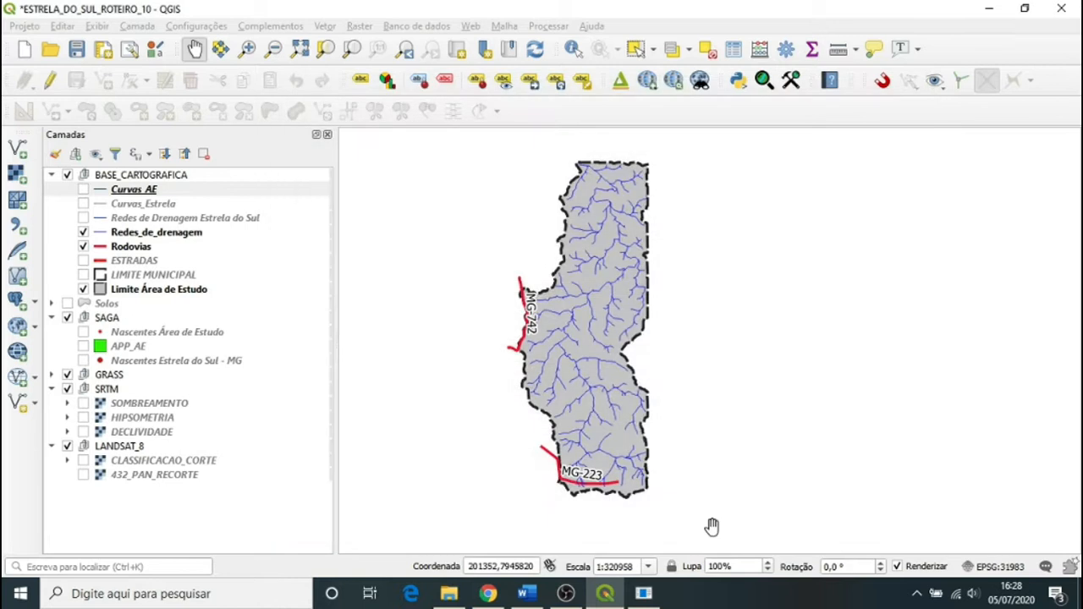
# Make the Curvas_AE layer visible and refresh the BASE_C_A_ESTUDO layout to include the contour lines
pyautogui.click(83, 190)
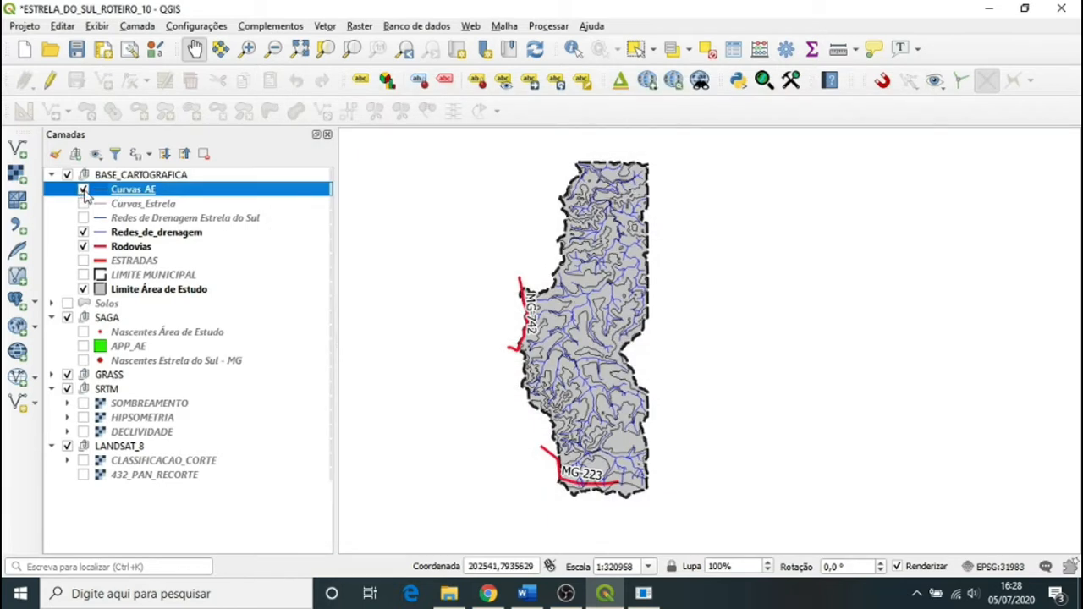
pyautogui.click(643, 597)
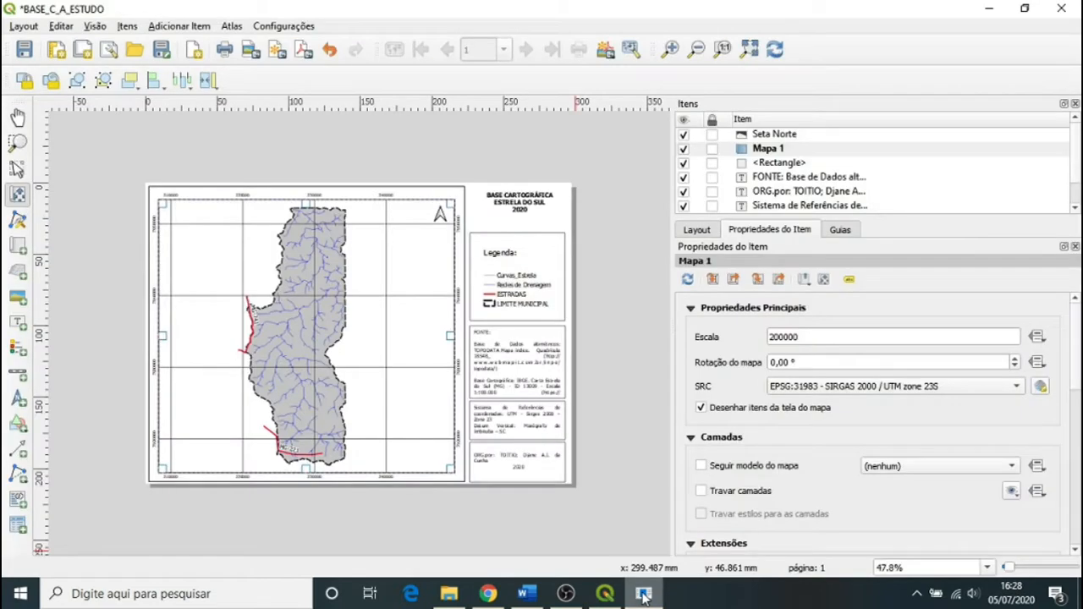
pyautogui.click(775, 50)
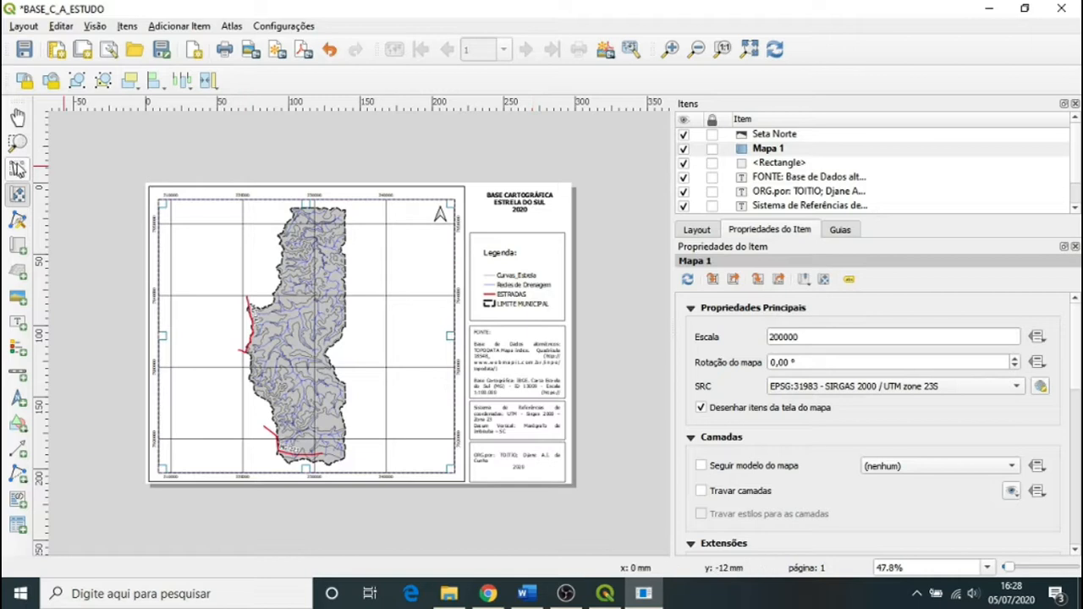
# Replace the second line of the map title label, "ESTRELA DO SUL", with "ÁREA DE ESTUDO"
pyautogui.click(17, 168)
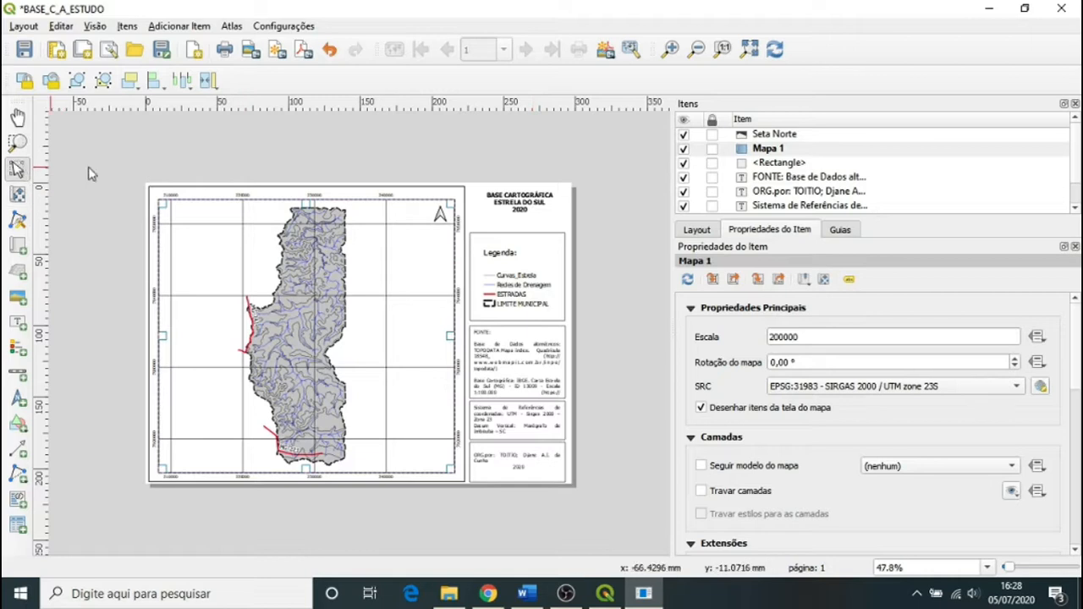
pyautogui.click(530, 203)
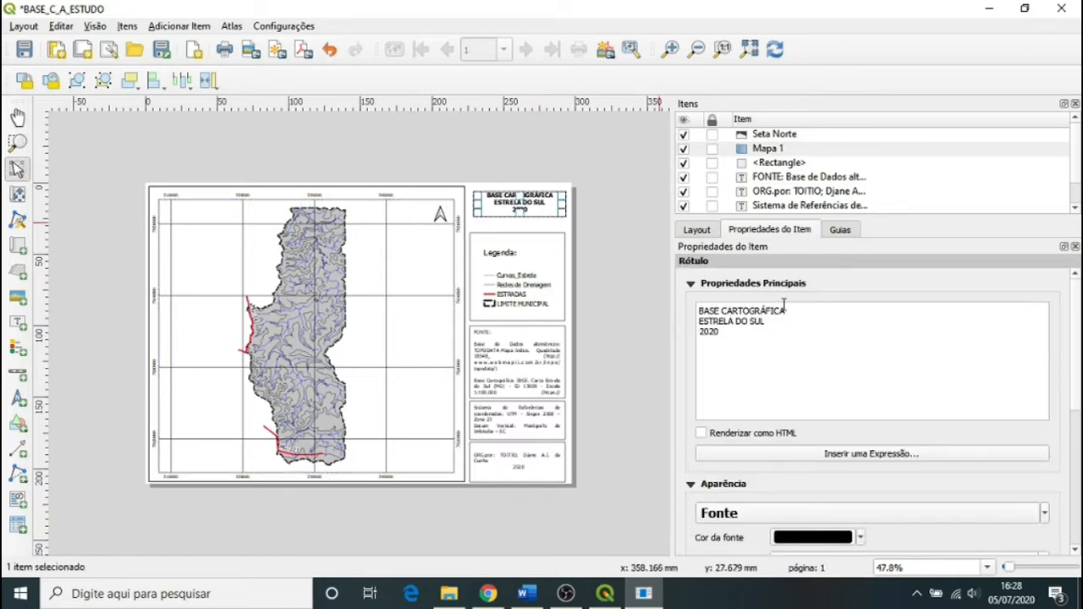
pyautogui.moveTo(779, 322); pyautogui.dragTo(703, 323)
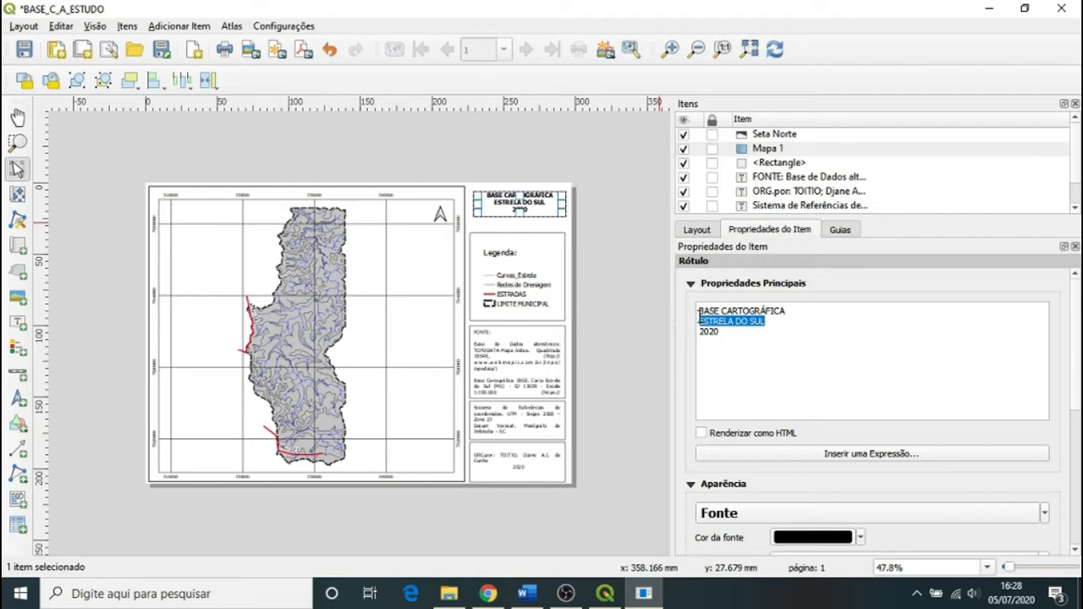
pyautogui.write('a')
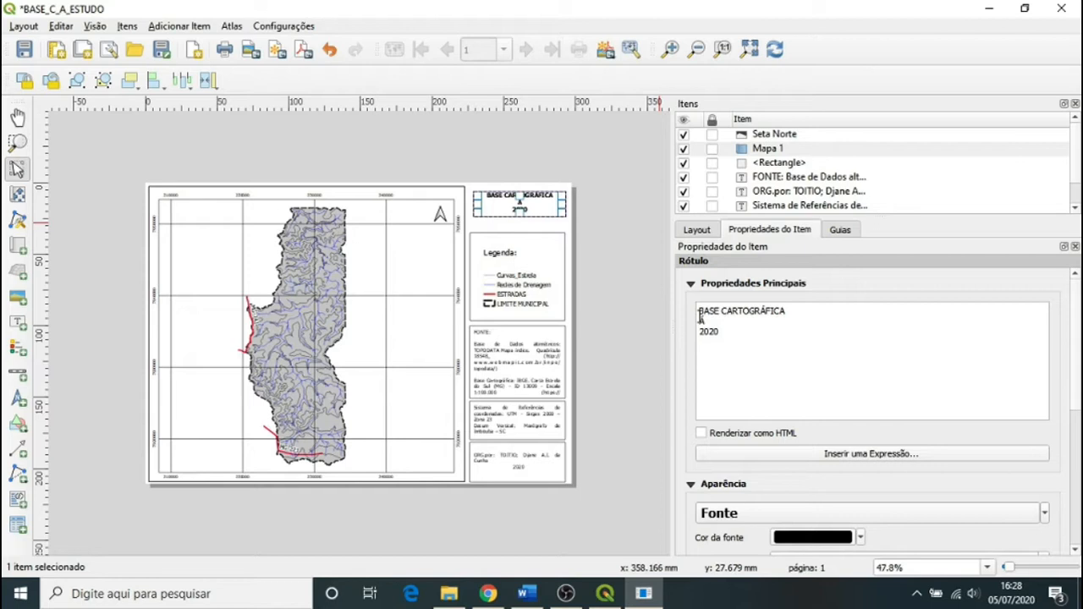
pyautogui.write('ARE')
pyautogui.write('A DE ESTUD')
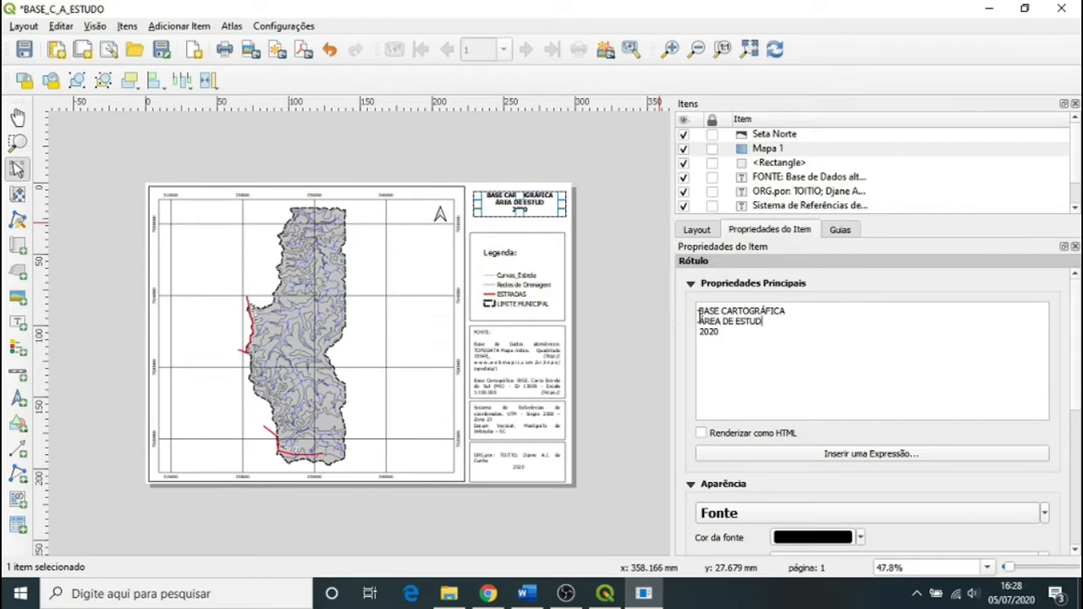
pyautogui.write('O')
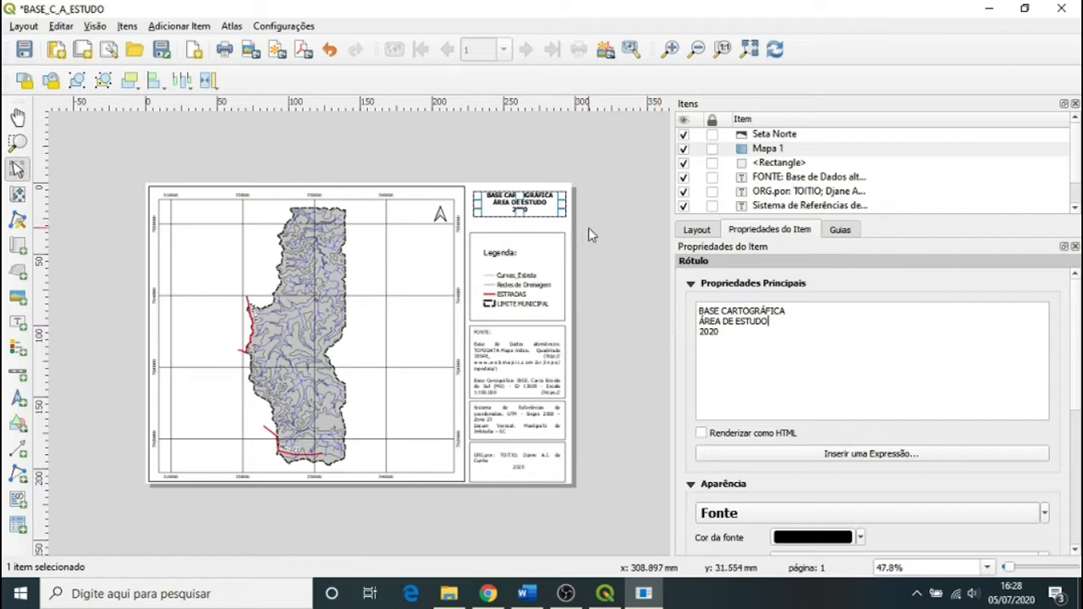
# Move the legend up so it sits directly beneath the map title
pyautogui.click(563, 230)
pyautogui.click(536, 267)
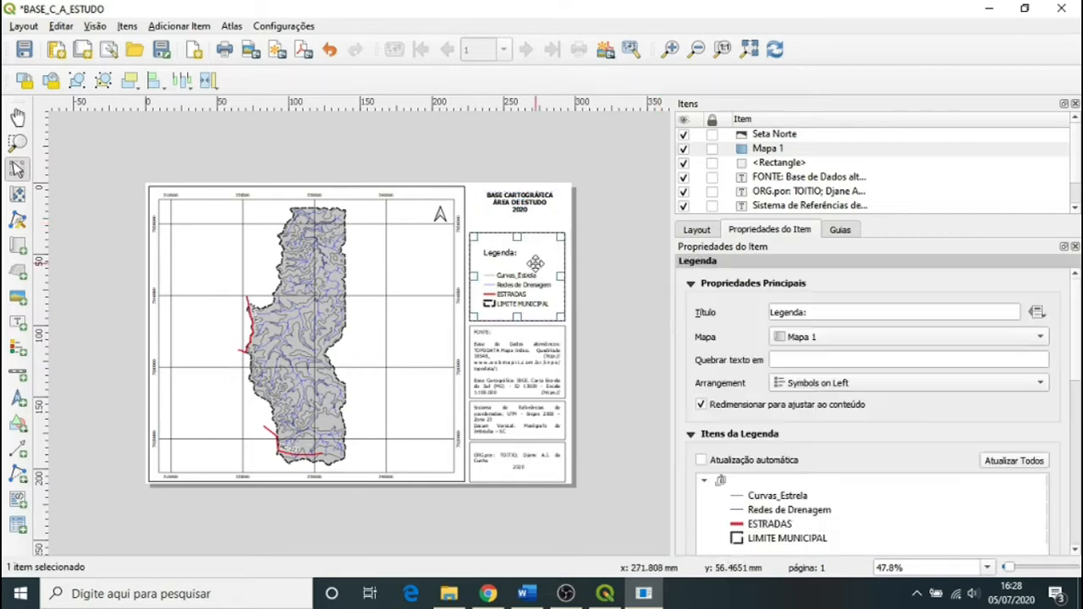
pyautogui.moveTo(536, 275); pyautogui.dragTo(536, 259)
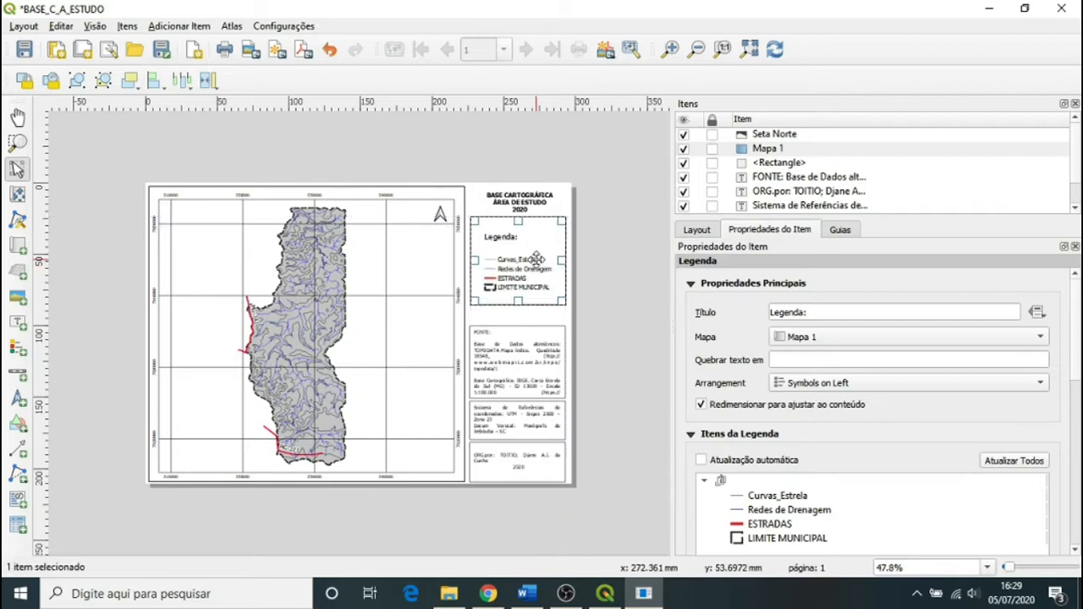
# Remove the existing layer group with all its entries from the legend items
pyautogui.moveTo(1077, 337); pyautogui.dragTo(1078, 404)
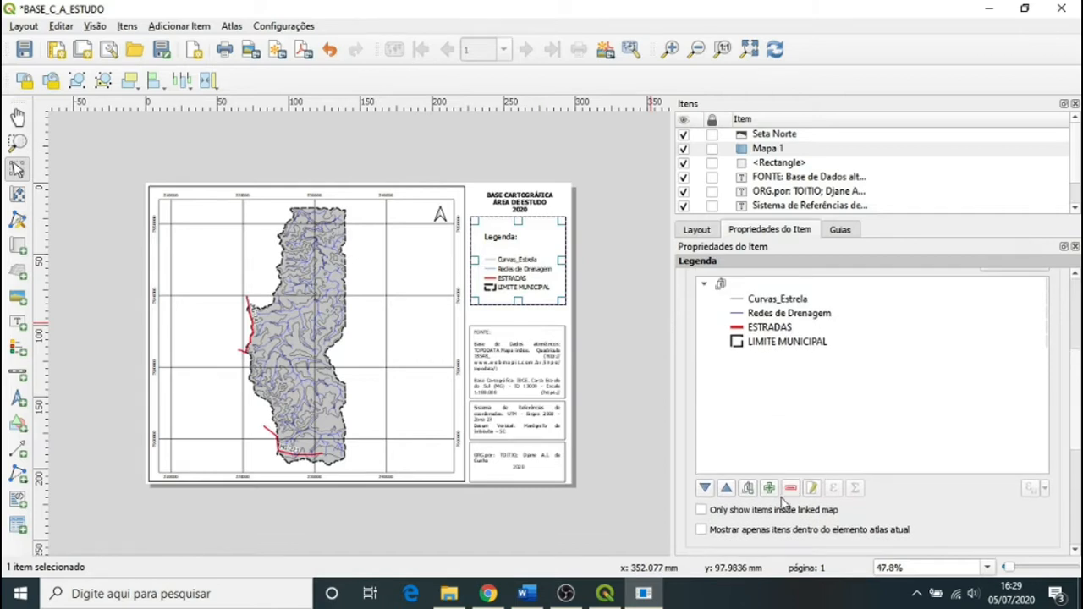
pyautogui.click(721, 286)
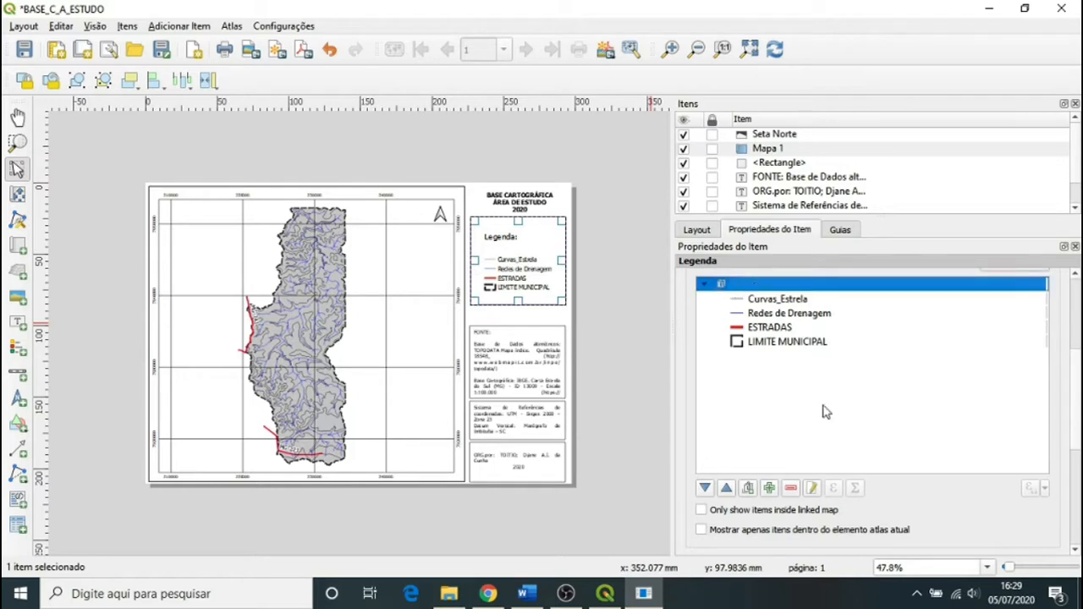
pyautogui.click(790, 488)
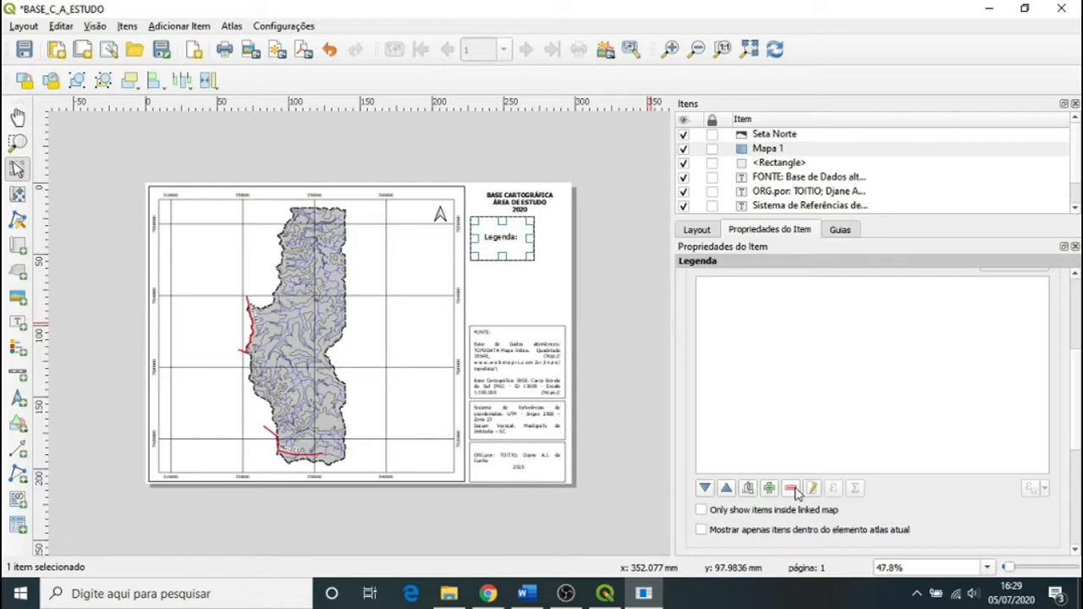
# Add the visible layers Curvas_AE, Limite Área de Estudo, Redes_de_drenagem and Rodovias to the legend
pyautogui.click(770, 489)
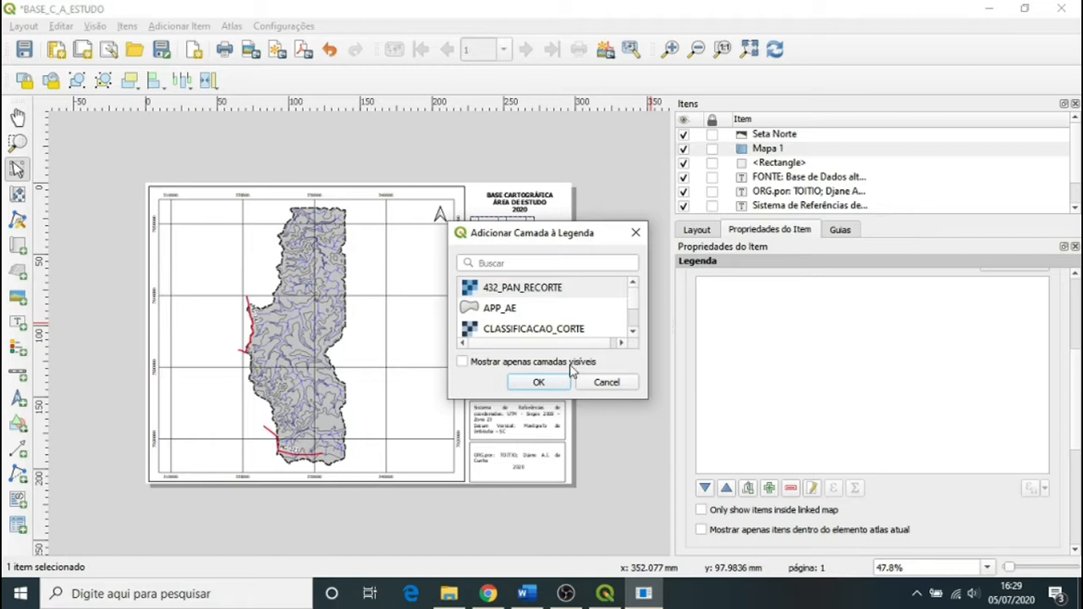
pyautogui.click(464, 363)
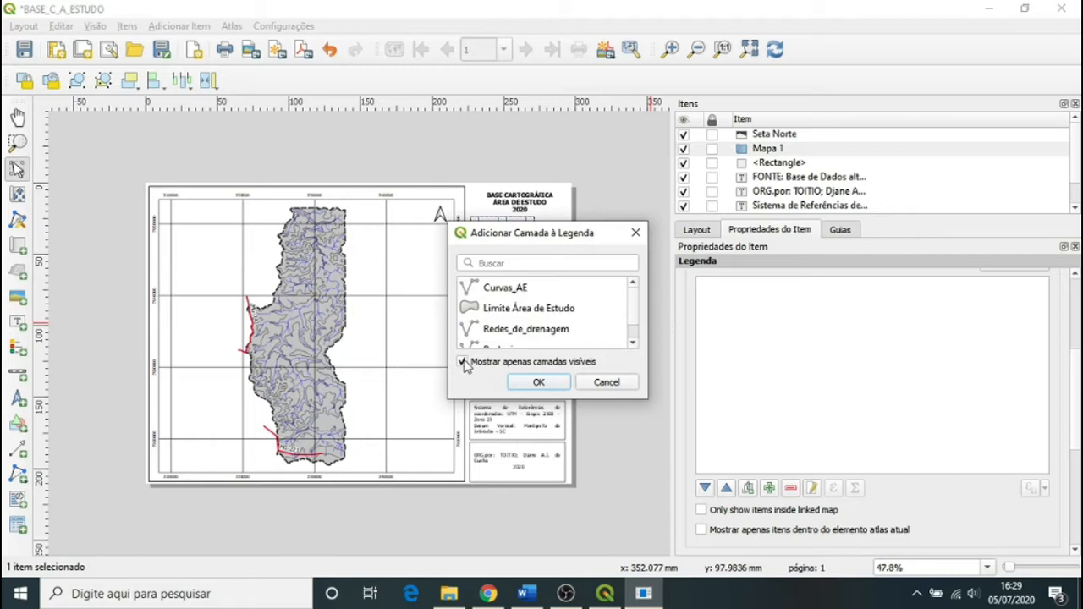
pyautogui.scroll(-1, 636, 306)
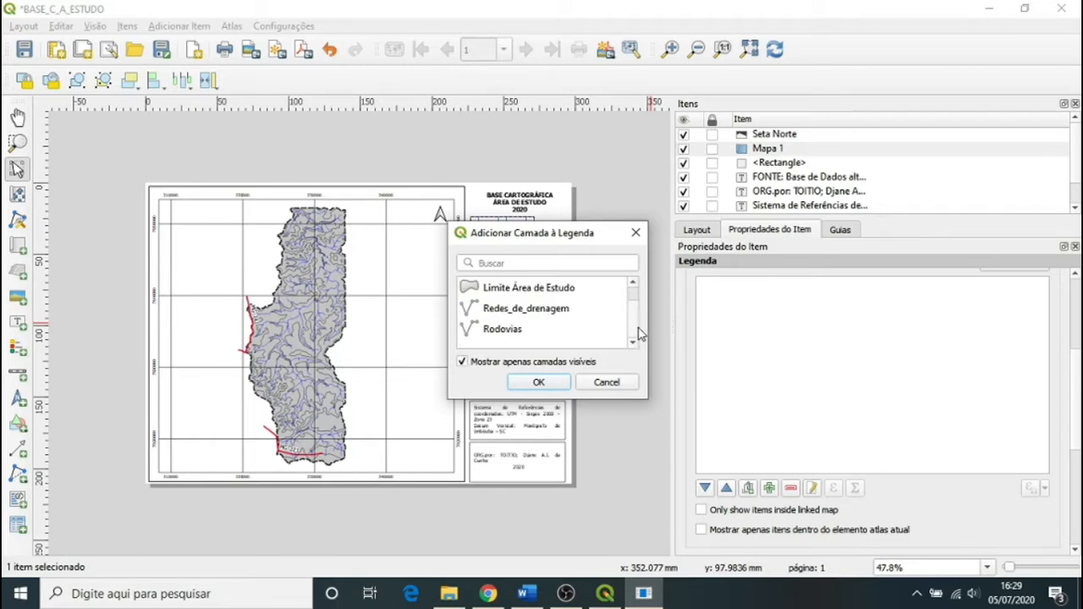
pyautogui.scroll(1, 638, 300)
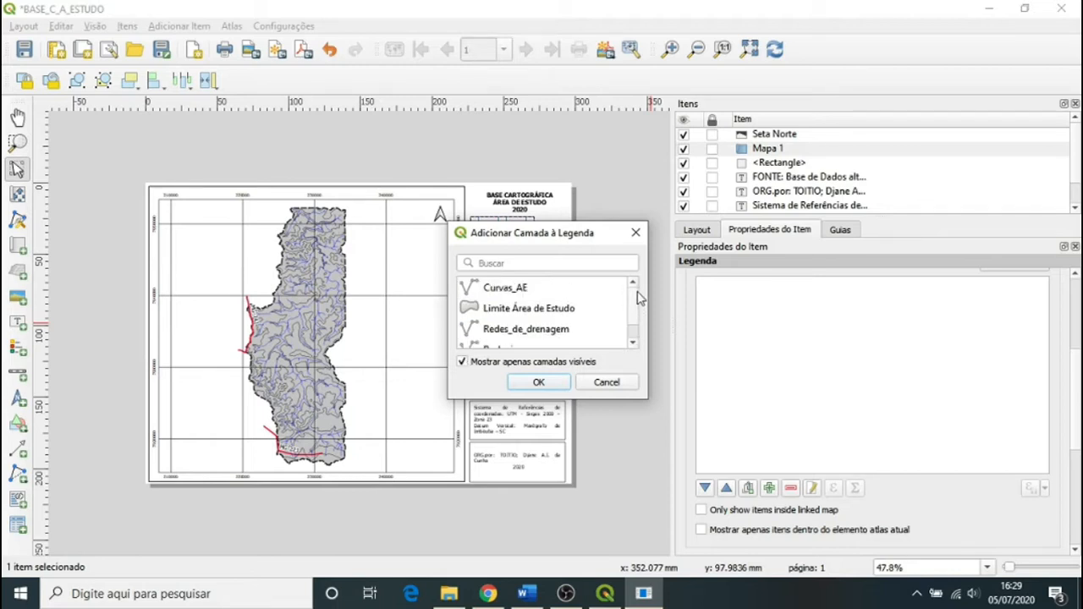
pyautogui.click(523, 290)
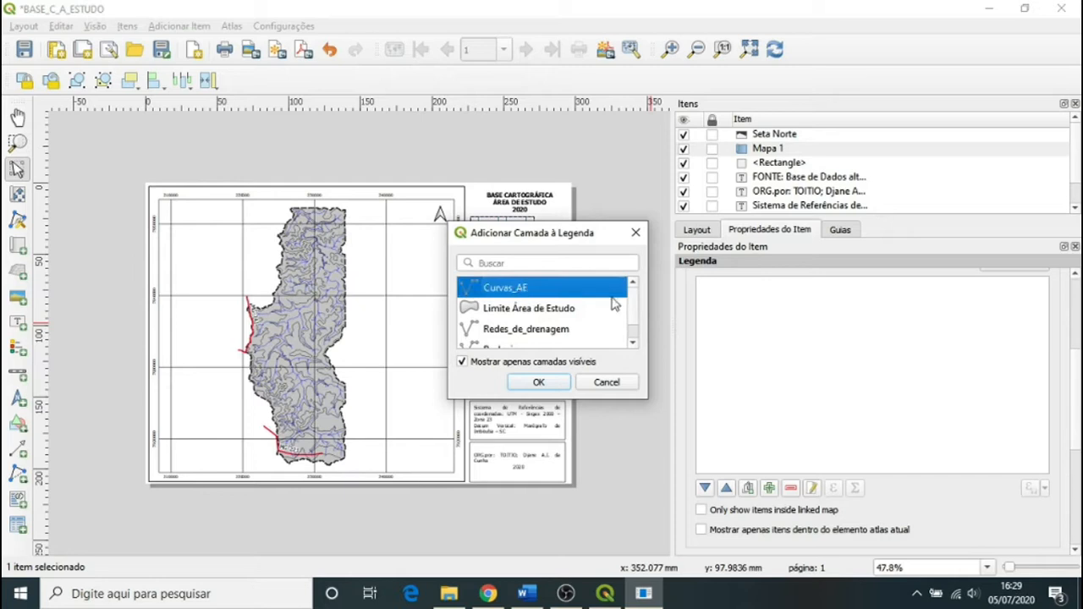
pyautogui.scroll(-1, 636, 311)
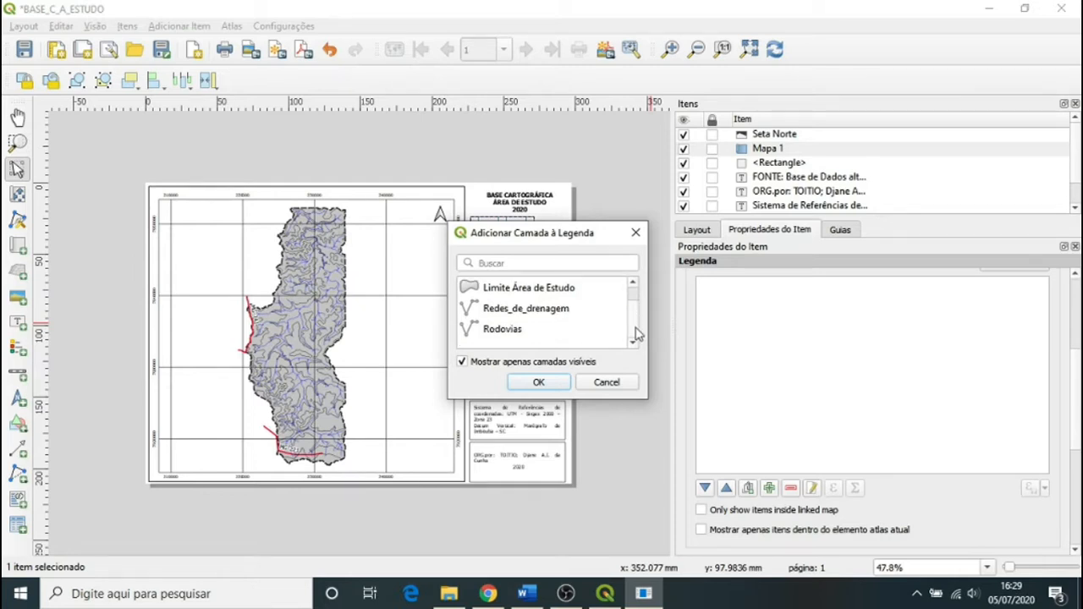
pyautogui.keyDown('shift'); pyautogui.click(499, 331); pyautogui.keyUp('shift')
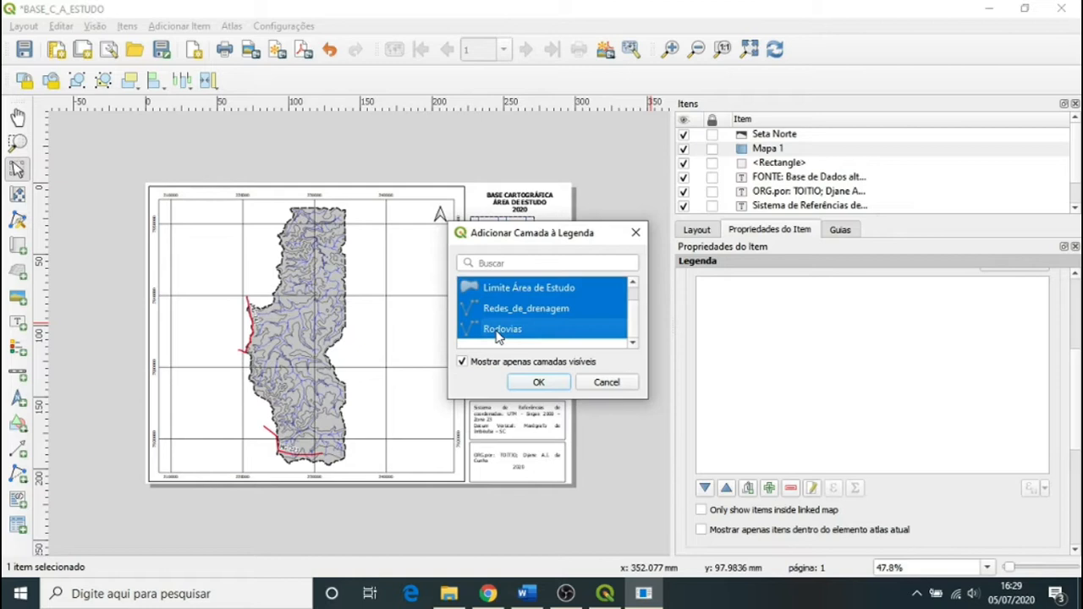
pyautogui.click(551, 386)
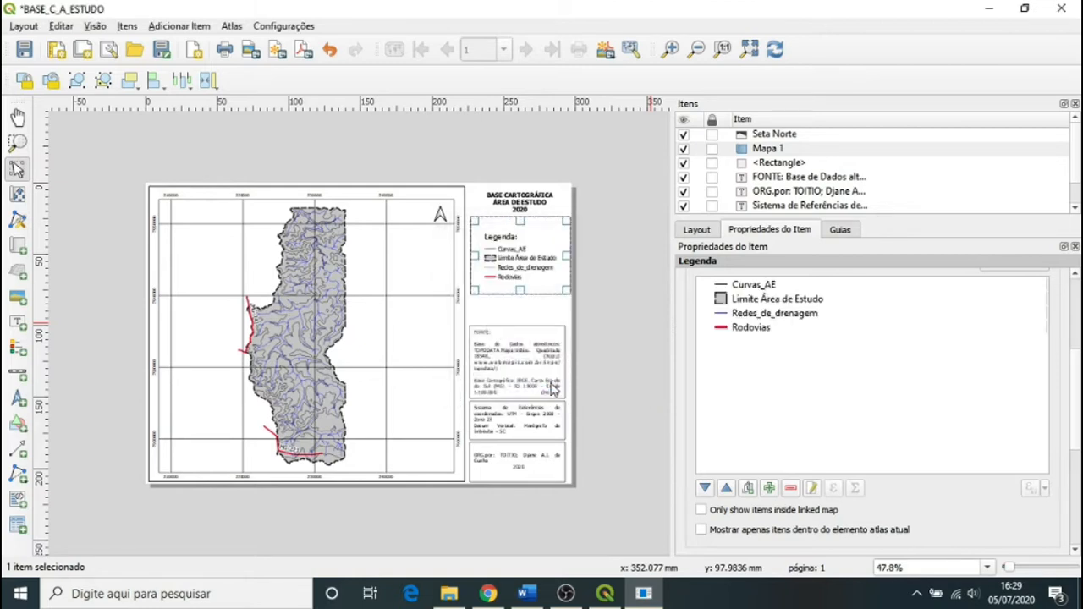
# Reorder the legend entries so Redes_de_drenagem and Rodovias come before Limite Área de Estudo
pyautogui.click(760, 315)
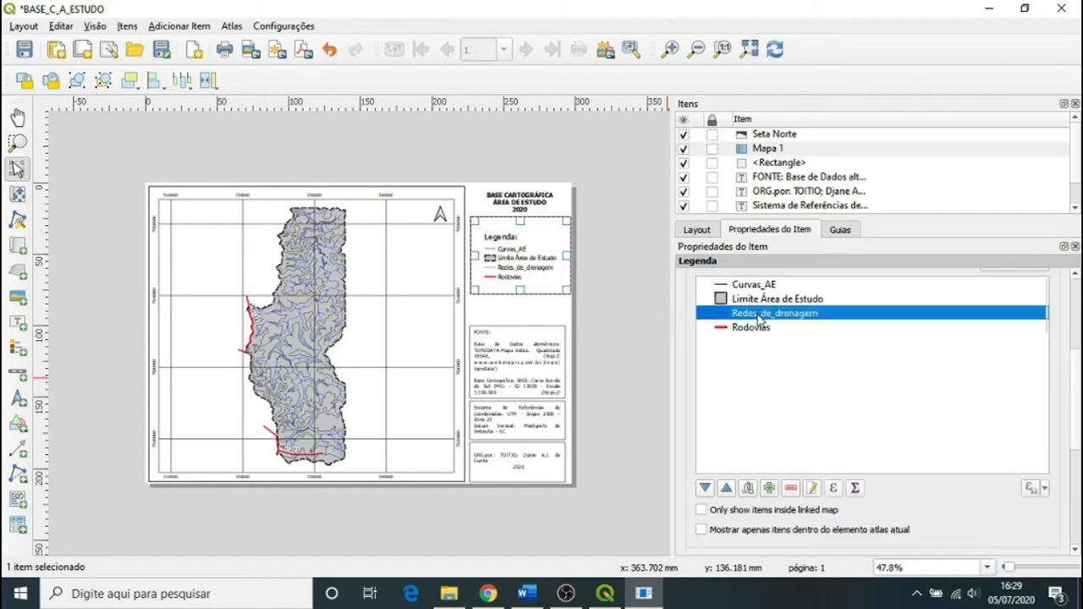
pyautogui.click(726, 489)
pyautogui.click(753, 329)
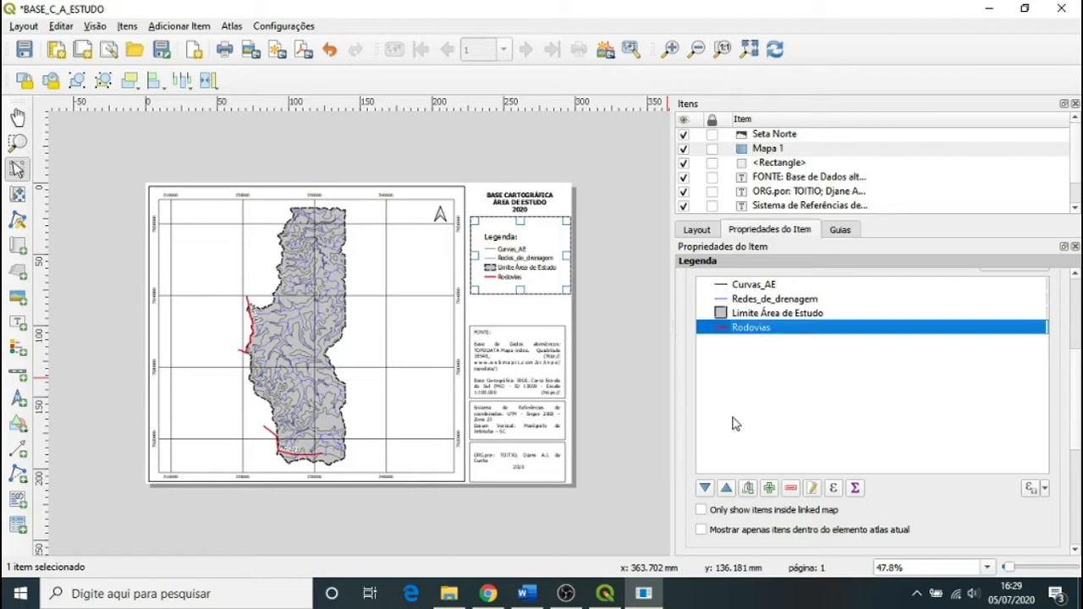
pyautogui.click(726, 488)
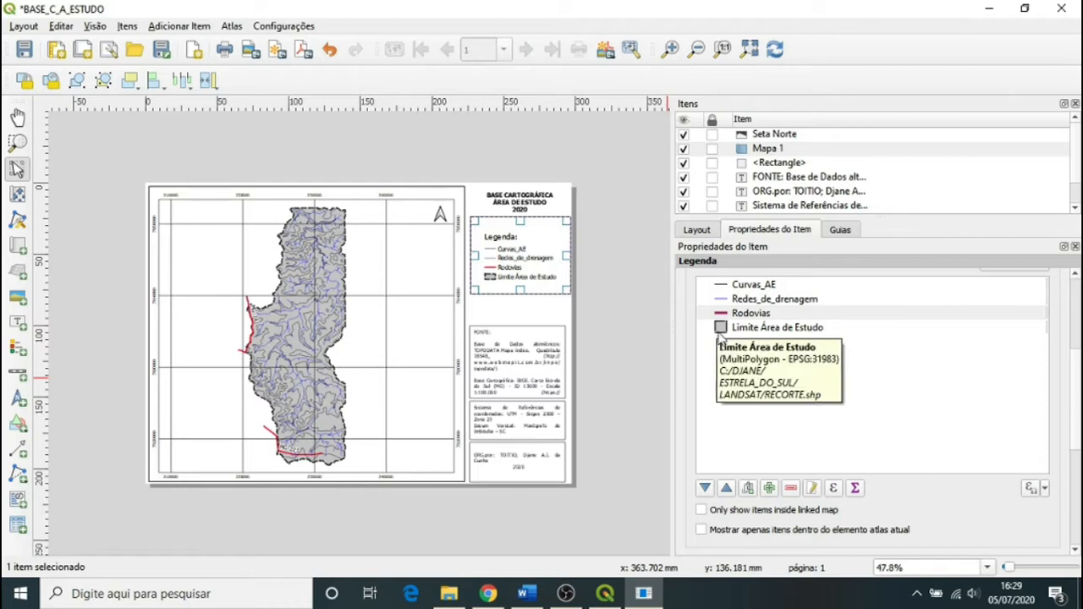
pyautogui.click(564, 313)
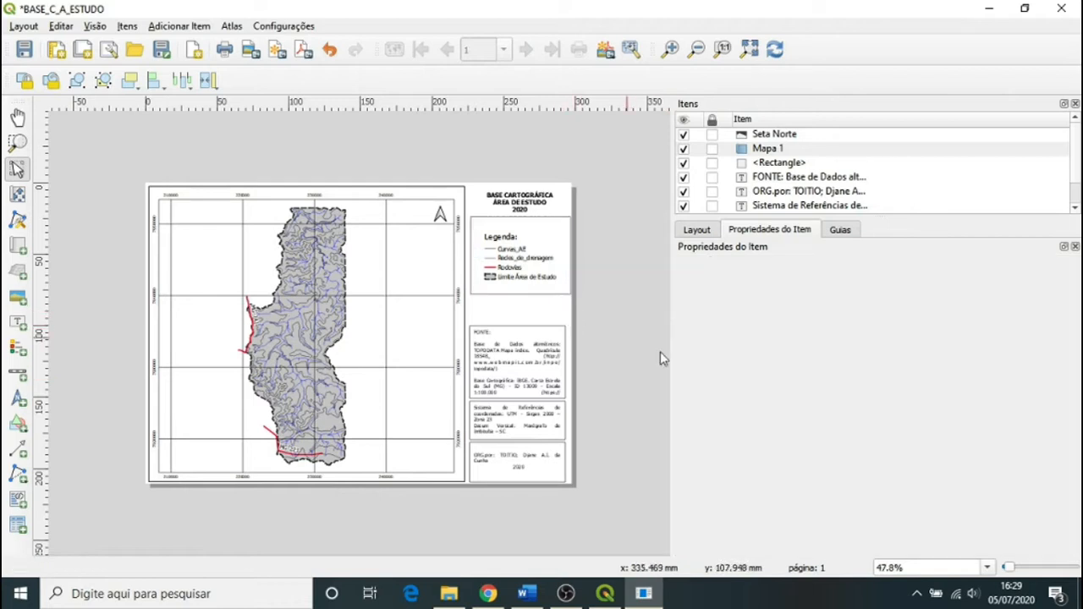
# Set the legend's box spacing to 9 mm to narrow its frame
pyautogui.click(551, 280)
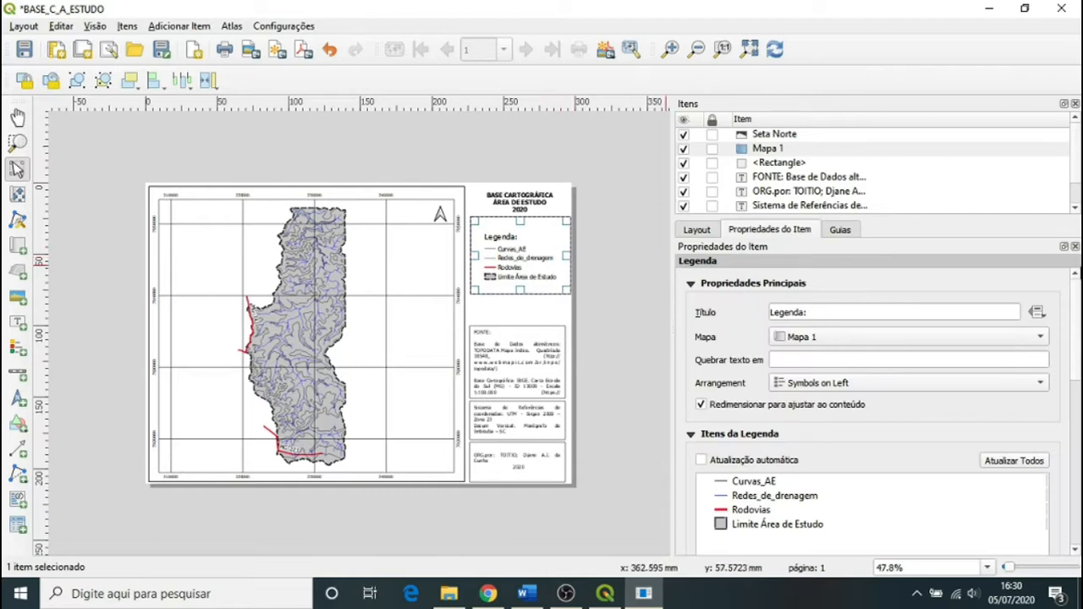
pyautogui.moveTo(1077, 303); pyautogui.dragTo(1079, 474)
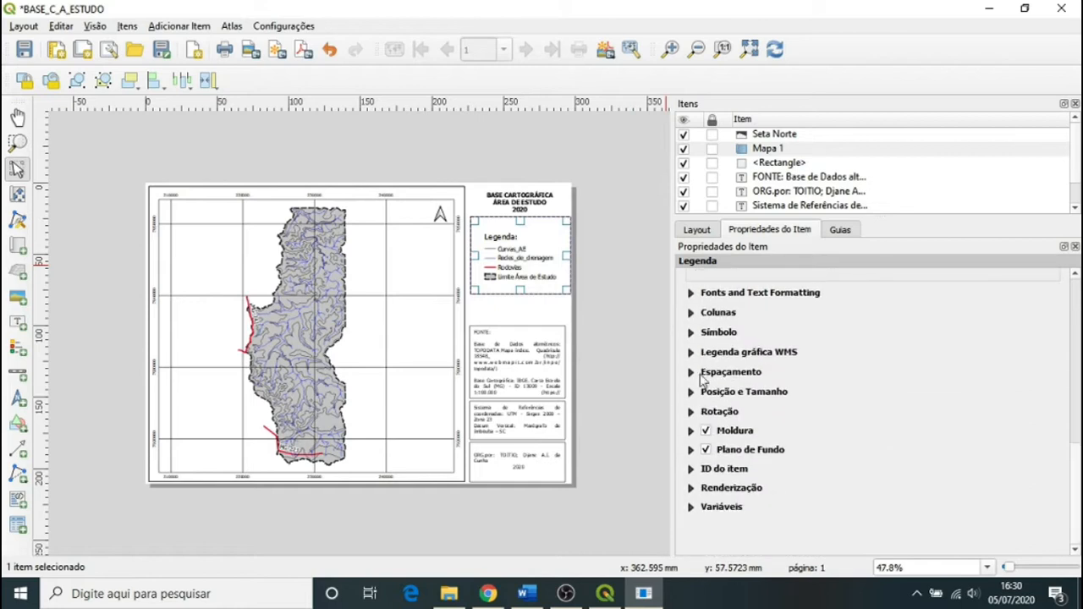
pyautogui.click(691, 373)
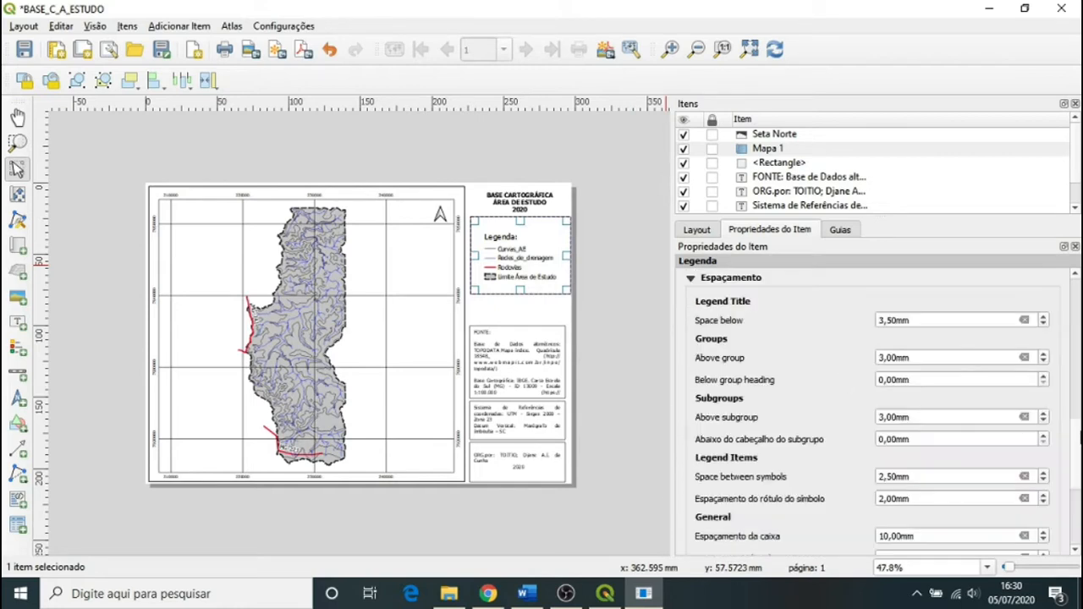
pyautogui.moveTo(1081, 444); pyautogui.dragTo(1080, 488)
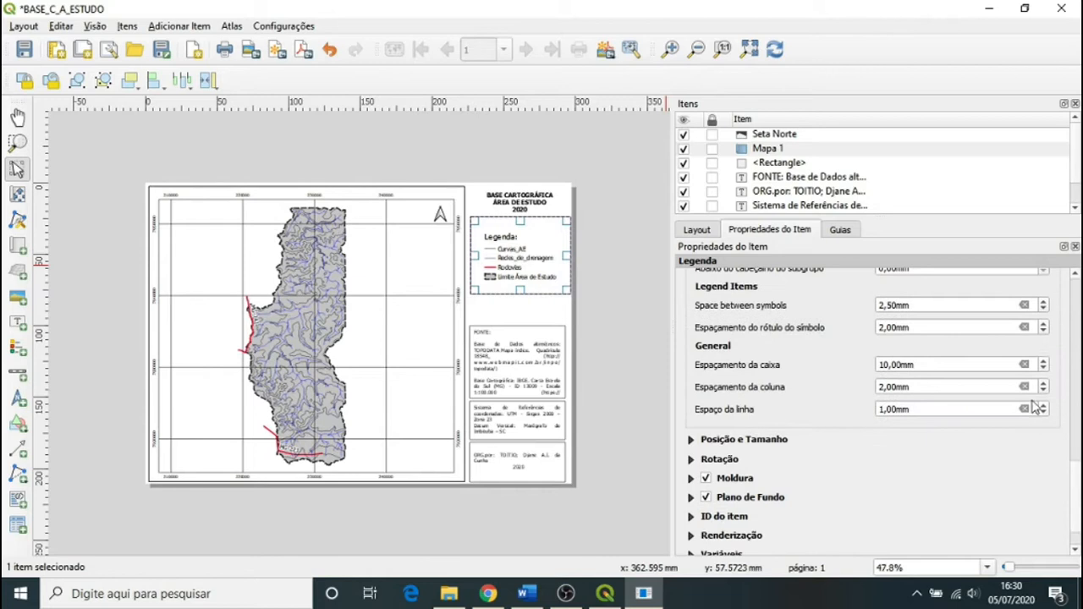
pyautogui.click(1044, 369)
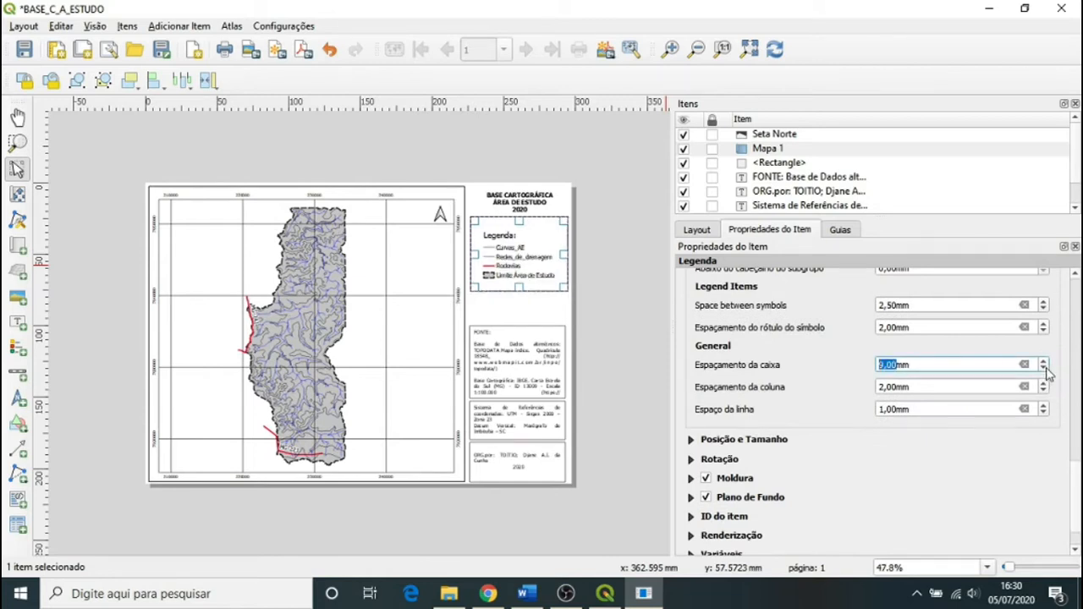
pyautogui.click(1044, 369)
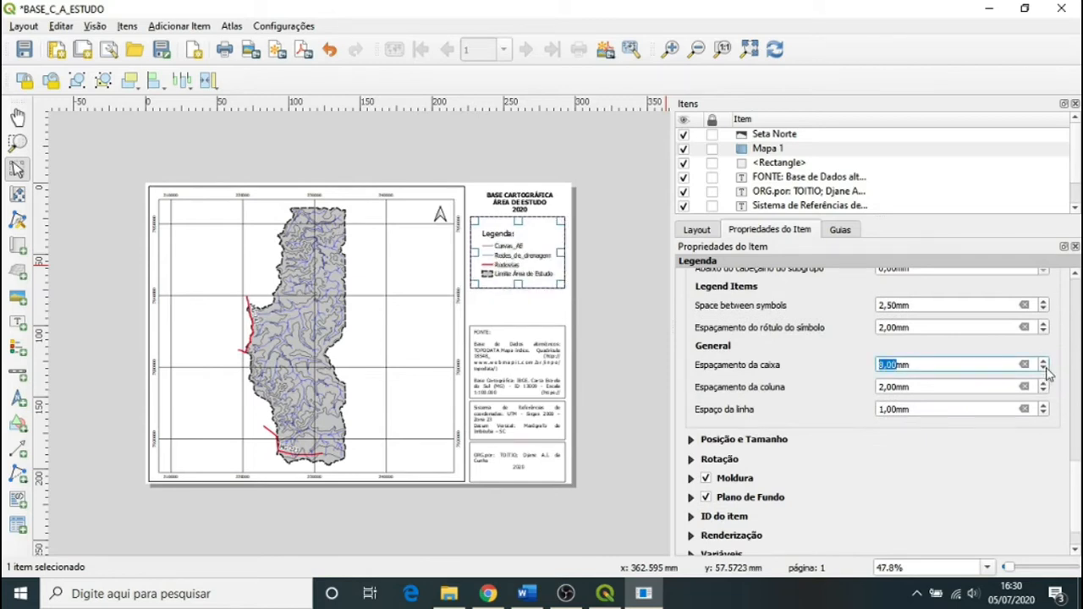
pyautogui.click(1045, 360)
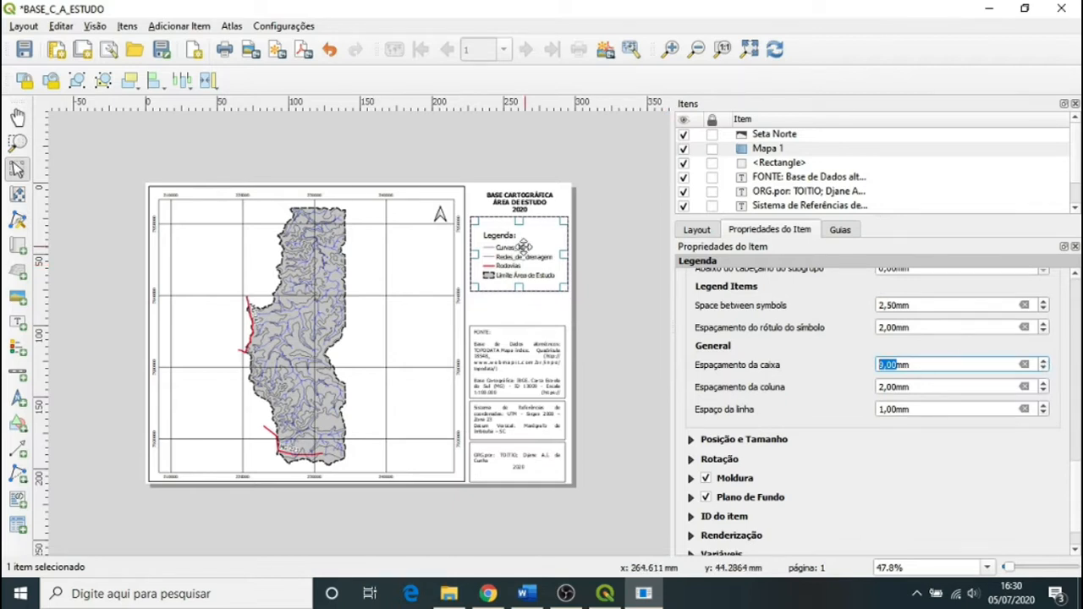
pyautogui.click(569, 307)
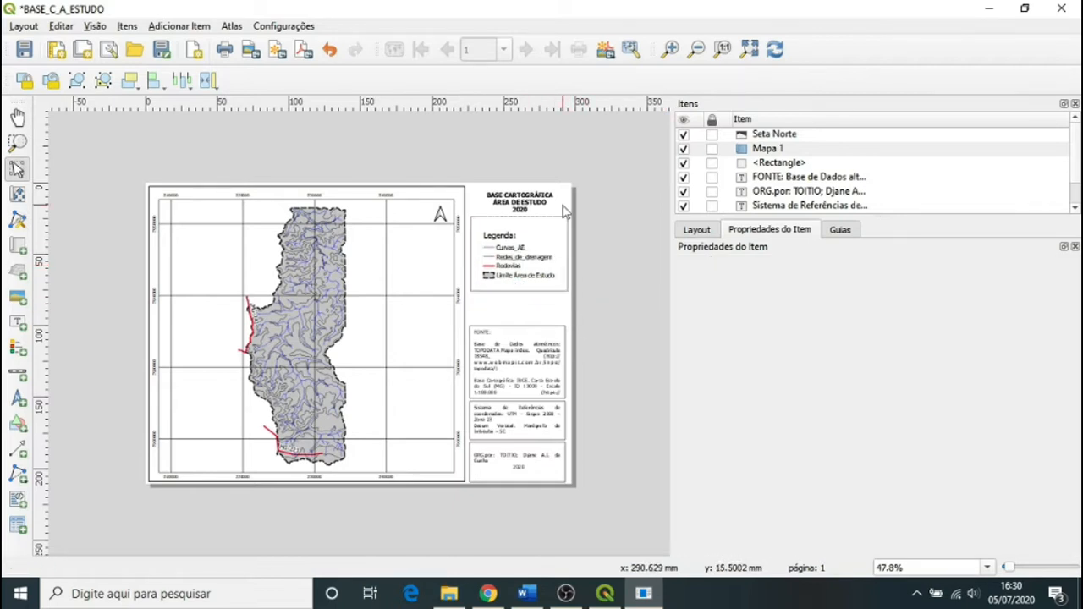
# Nudge the legend down so it sits between the map title and the FONTE label
pyautogui.click(527, 275)
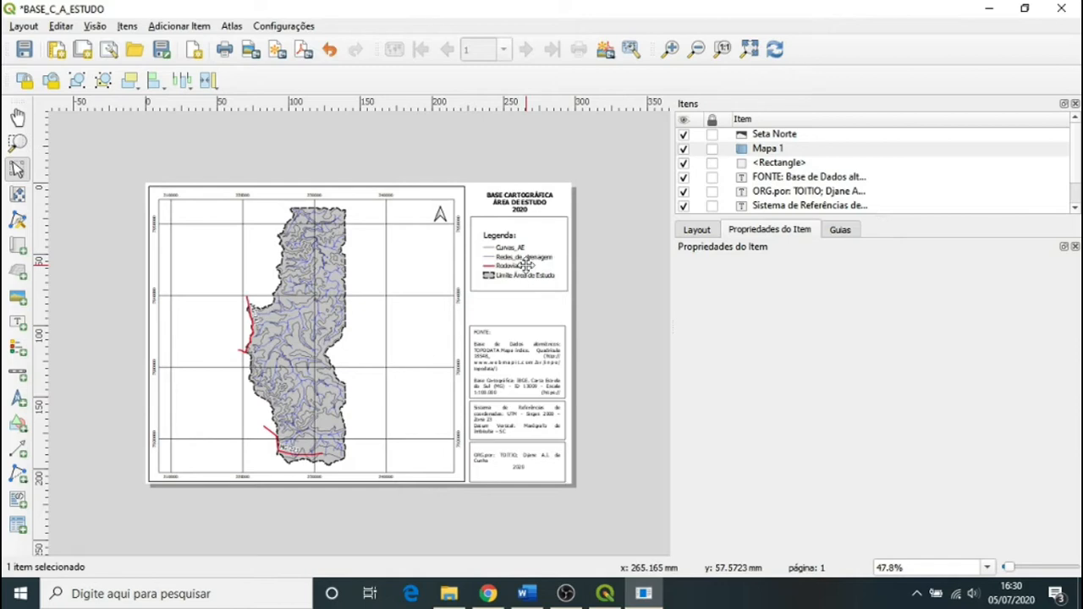
pyautogui.click(614, 272)
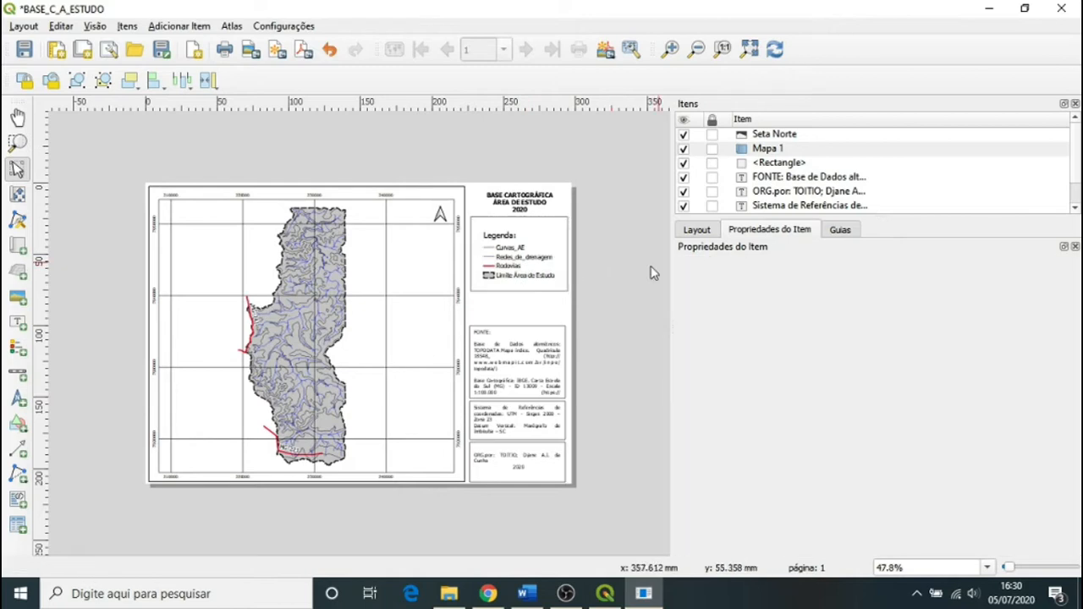
pyautogui.click(544, 357)
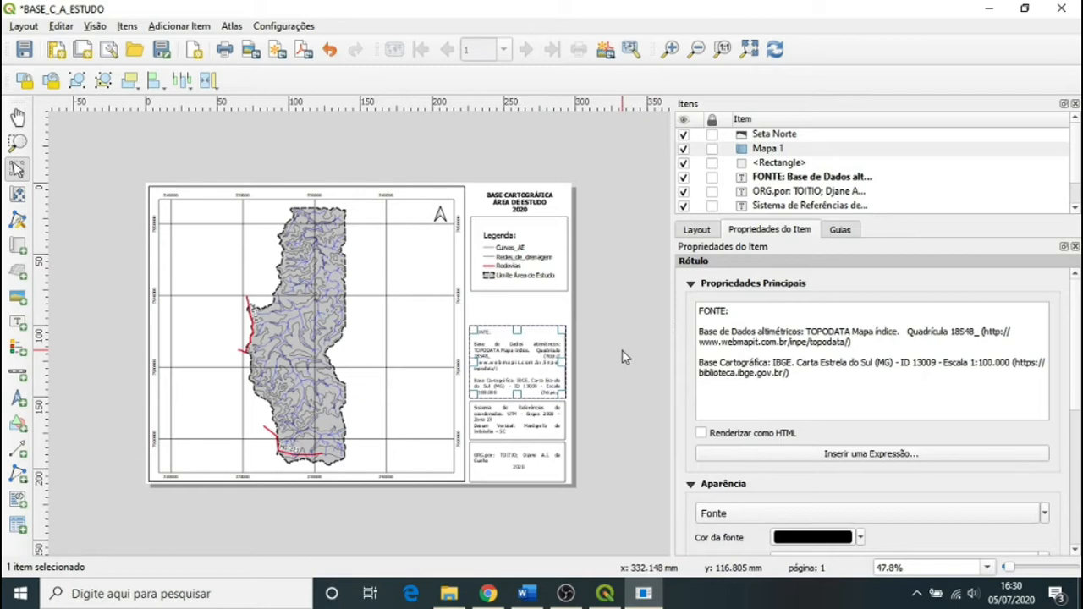
pyautogui.click(548, 273)
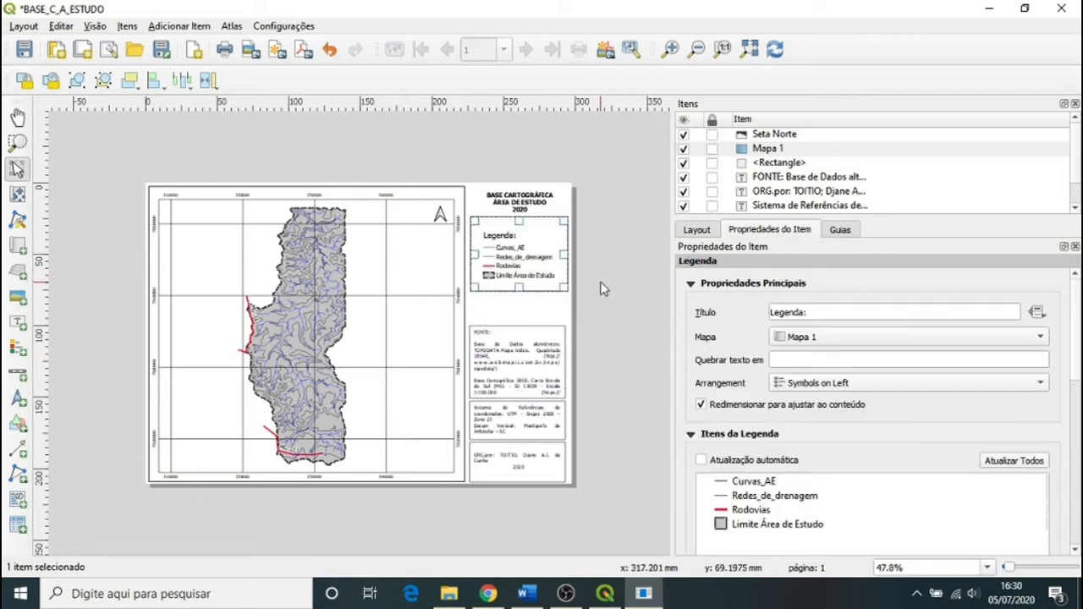
pyautogui.press('Down')
pyautogui.press('Down')
pyautogui.press('Down')
pyautogui.press('Down')
pyautogui.press('Down')
pyautogui.press('Down')
pyautogui.press('Down')
pyautogui.press('Down')
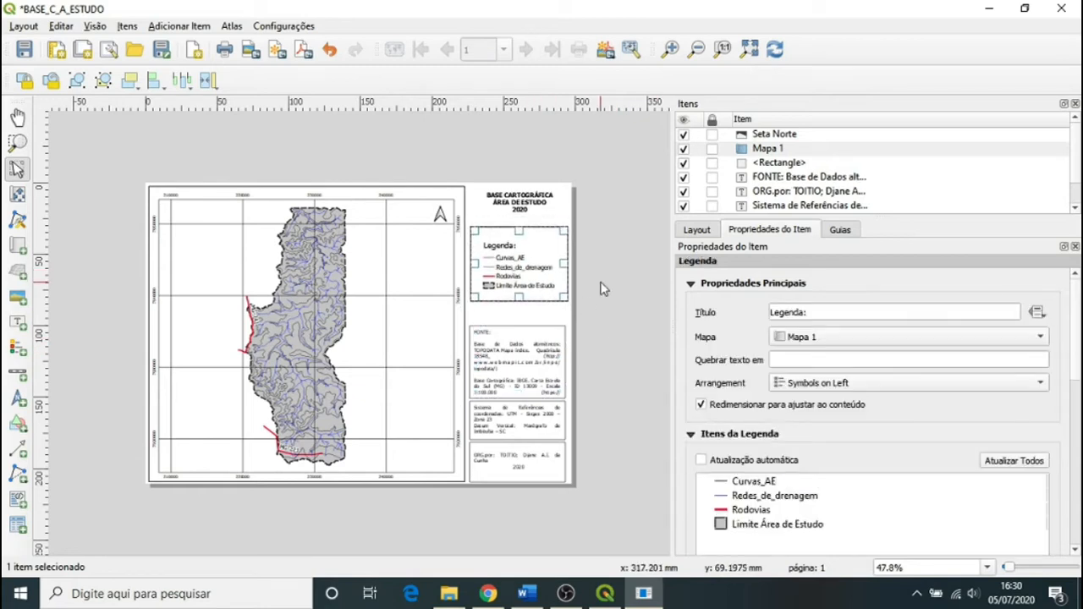
# Compare the layout's FONTE label with the source text in the Word document fonte_AE.docx
pyautogui.click(526, 347)
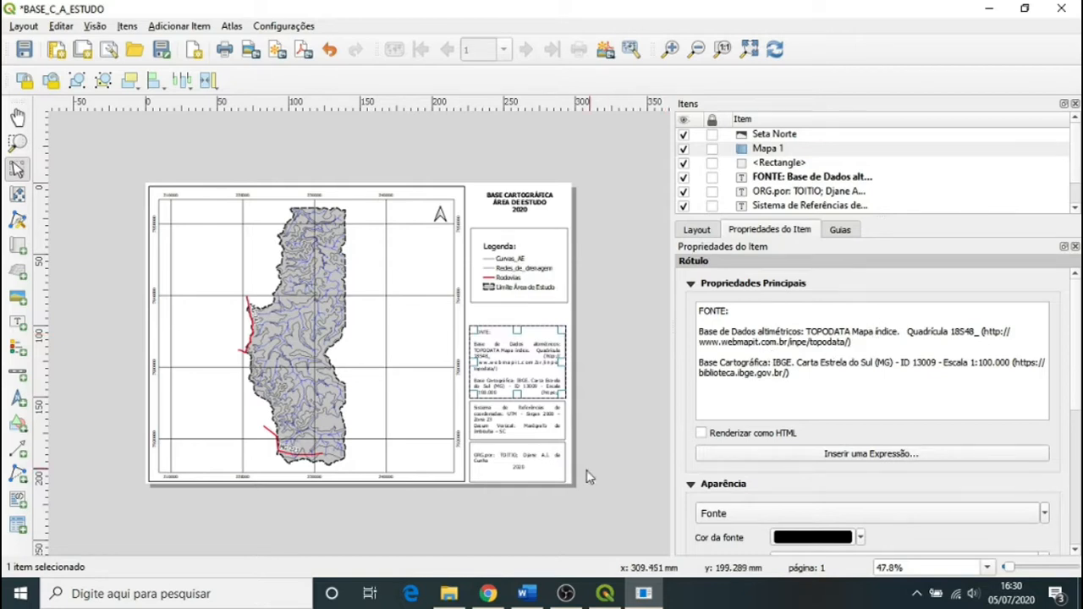
pyautogui.click(526, 593)
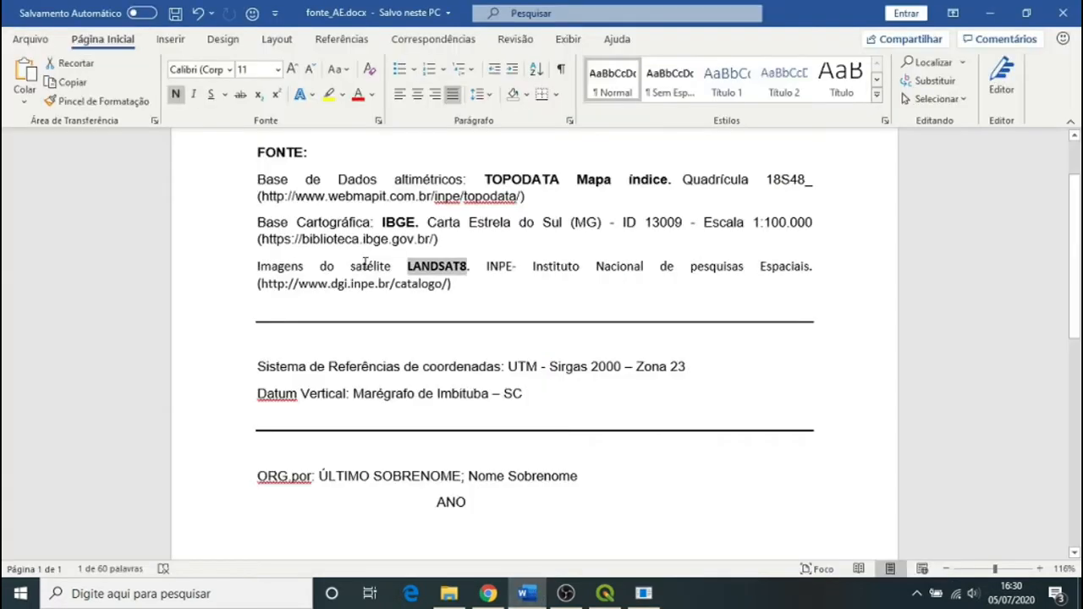
pyautogui.click(465, 283)
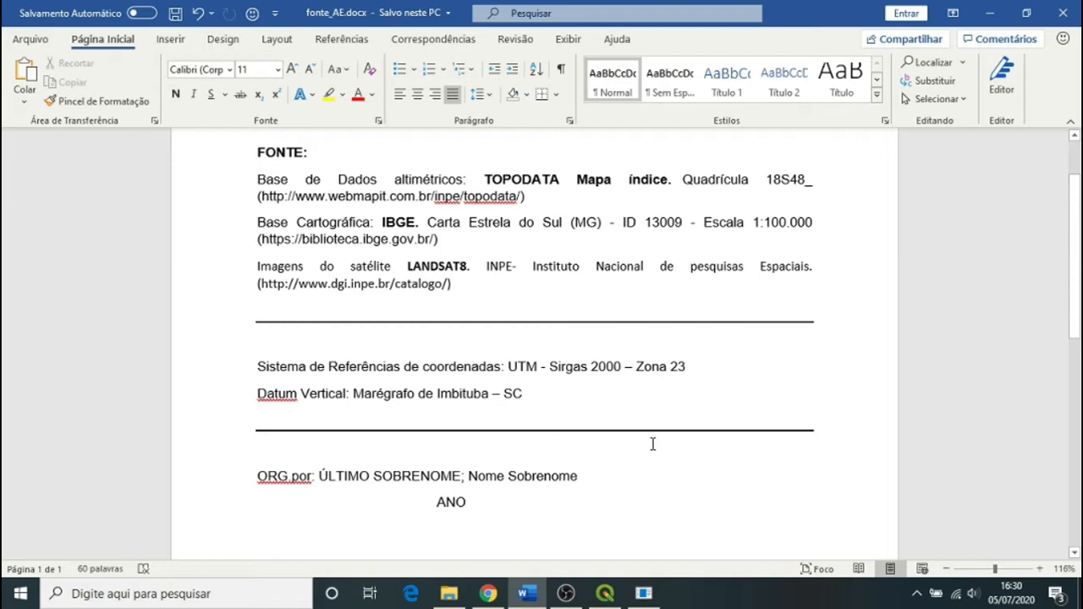
pyautogui.click(643, 597)
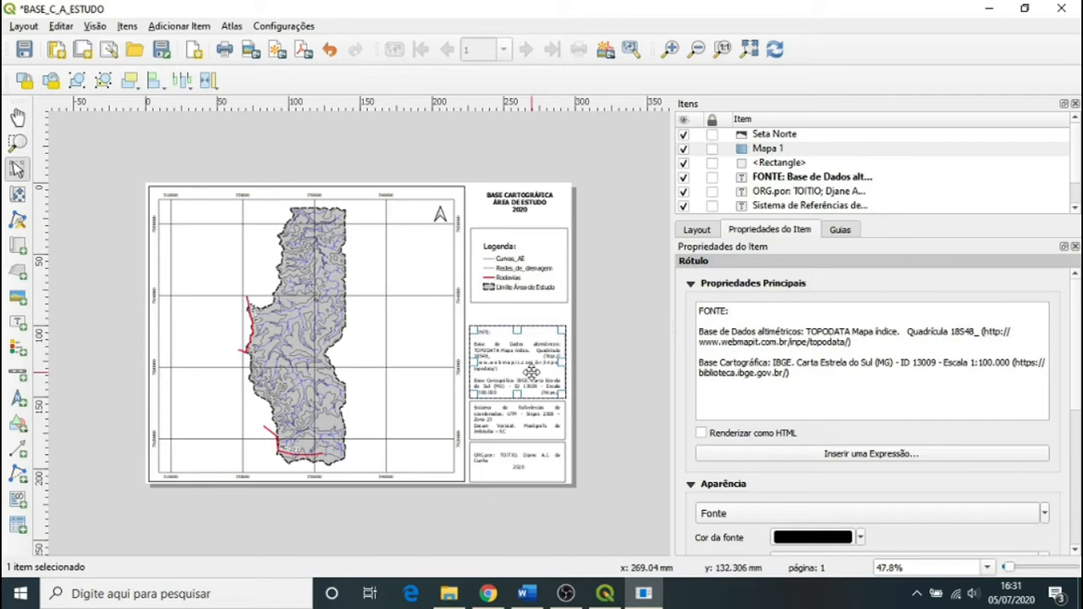
# Extend the FONTE label's frame downward to just above the coordinate system label so its full text fits
pyautogui.scroll(1, 553, 310)
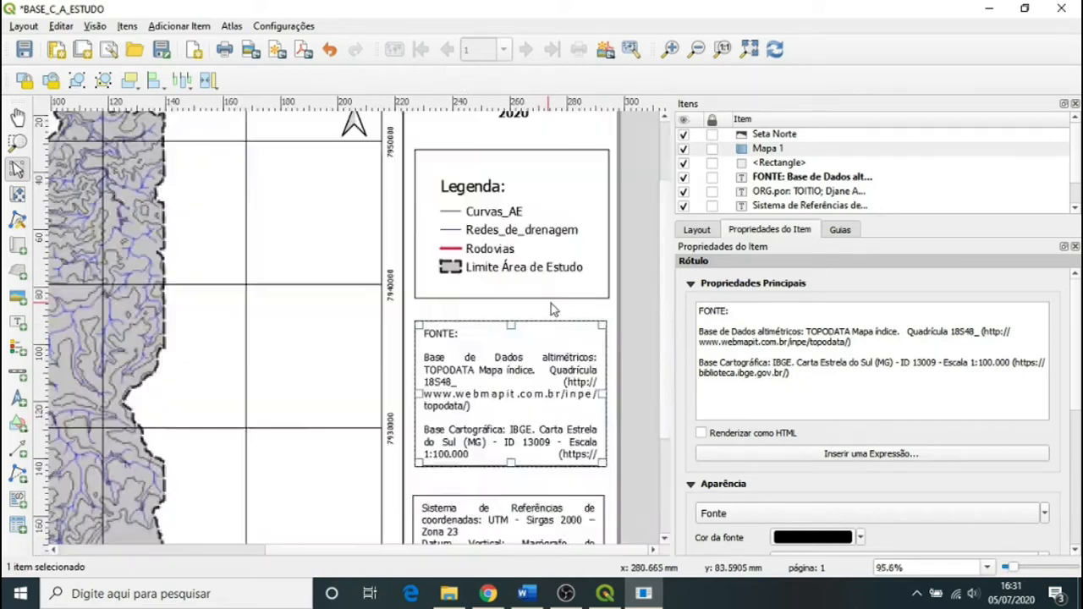
pyautogui.scroll(1, 554, 310)
pyautogui.scroll(-1, 573, 330)
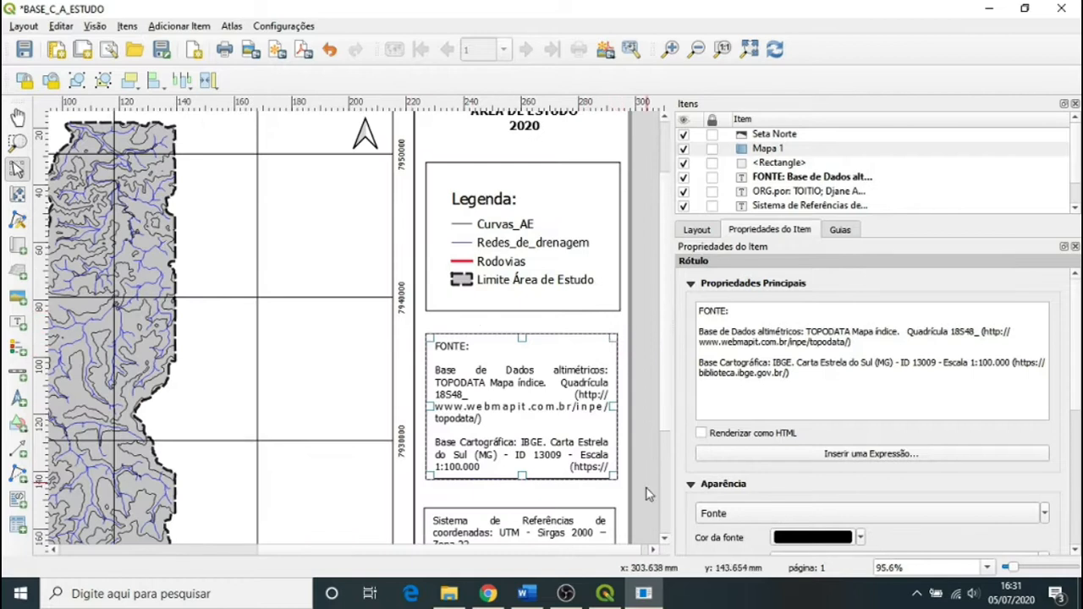
pyautogui.moveTo(522, 478); pyautogui.dragTo(522, 495)
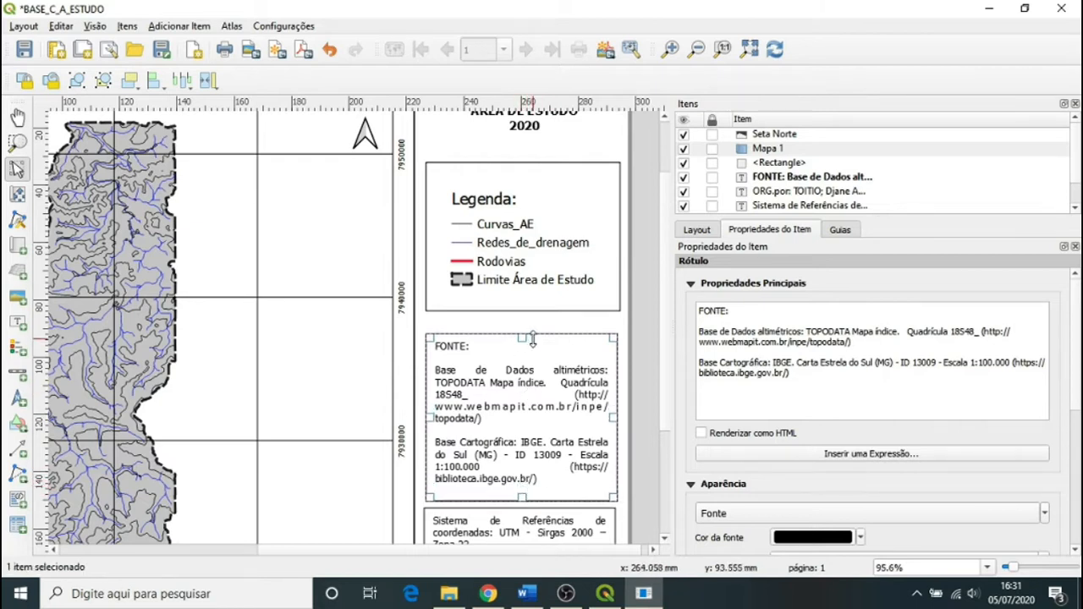
# Extend the FONTE label's frame upward and shift the label up to just beneath the legend
pyautogui.moveTo(532, 338); pyautogui.dragTo(527, 325)
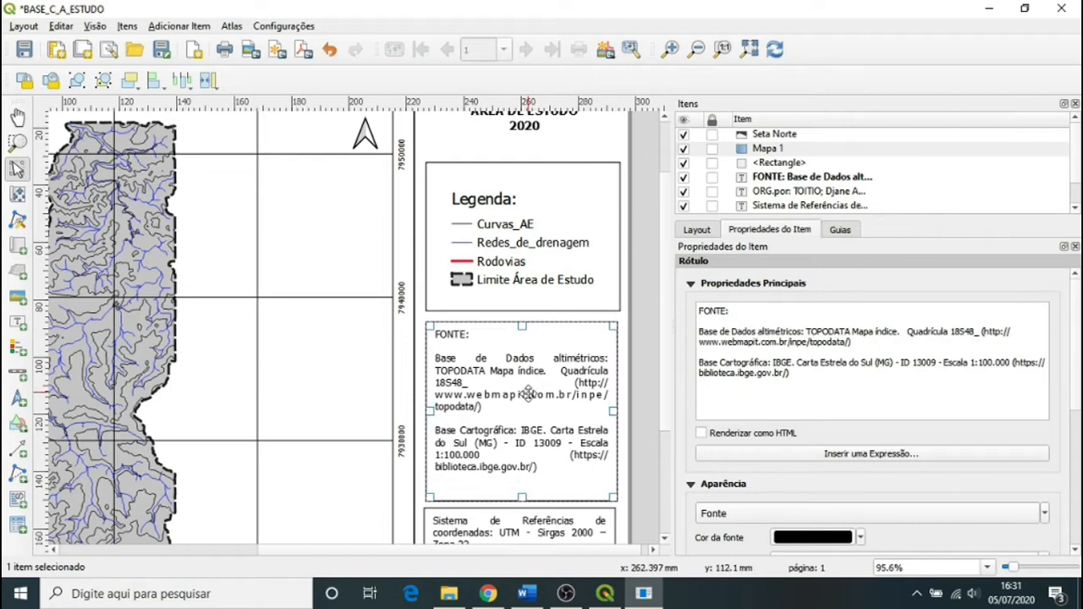
pyautogui.moveTo(527, 392); pyautogui.dragTo(528, 387)
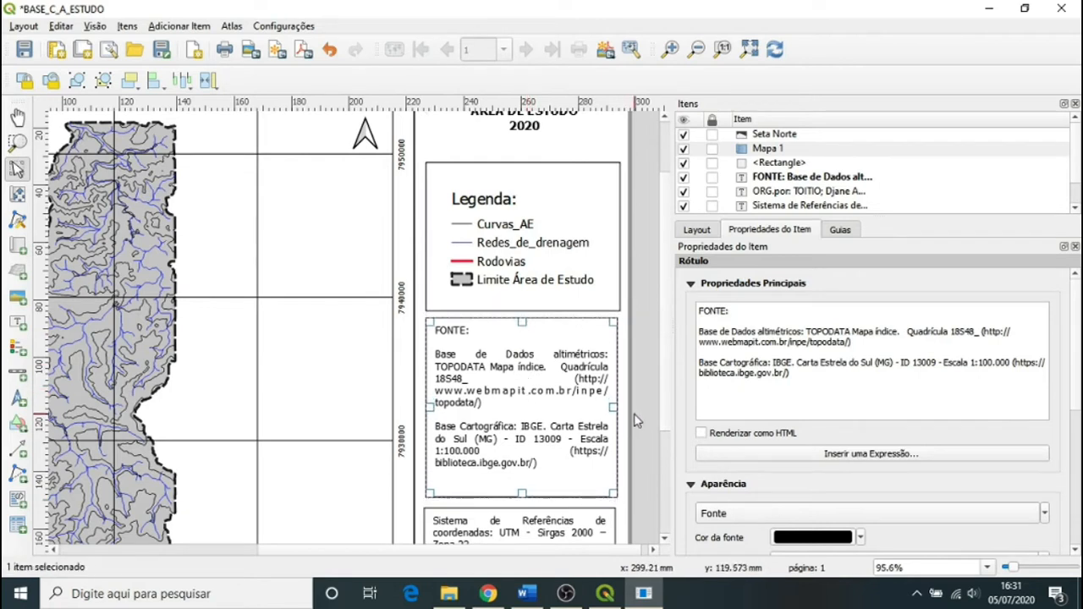
pyautogui.moveTo(664, 406); pyautogui.dragTo(664, 508)
pyautogui.moveTo(522, 323); pyautogui.dragTo(522, 284)
# Move the coordinate system label up toward the FONTE label and trim the FONTE frame's lower edge close to its text
pyautogui.click(508, 351)
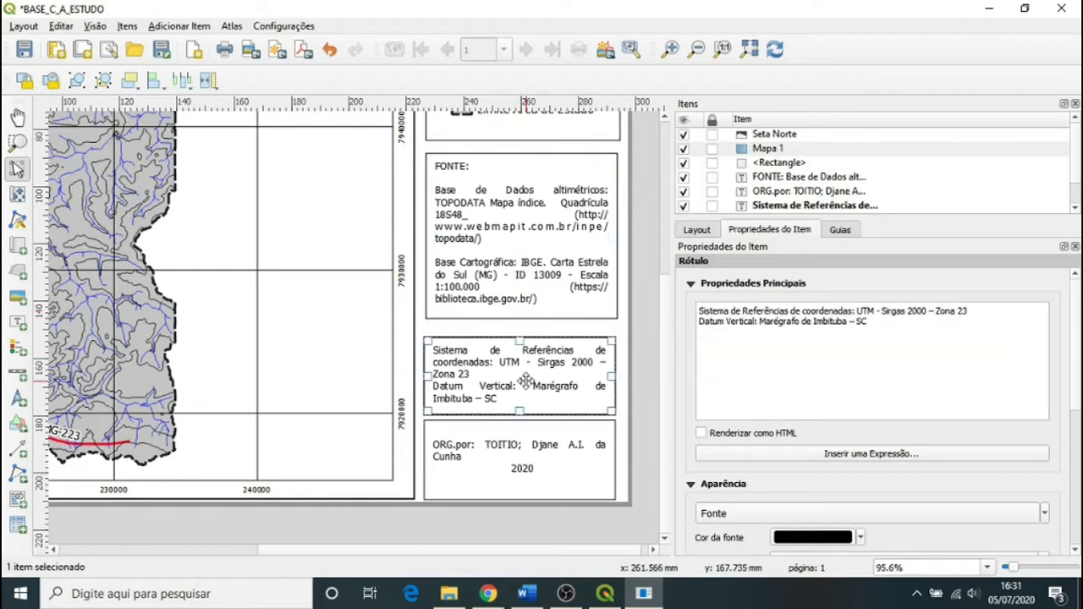
pyautogui.moveTo(526, 382); pyautogui.dragTo(526, 371)
pyautogui.click(533, 292)
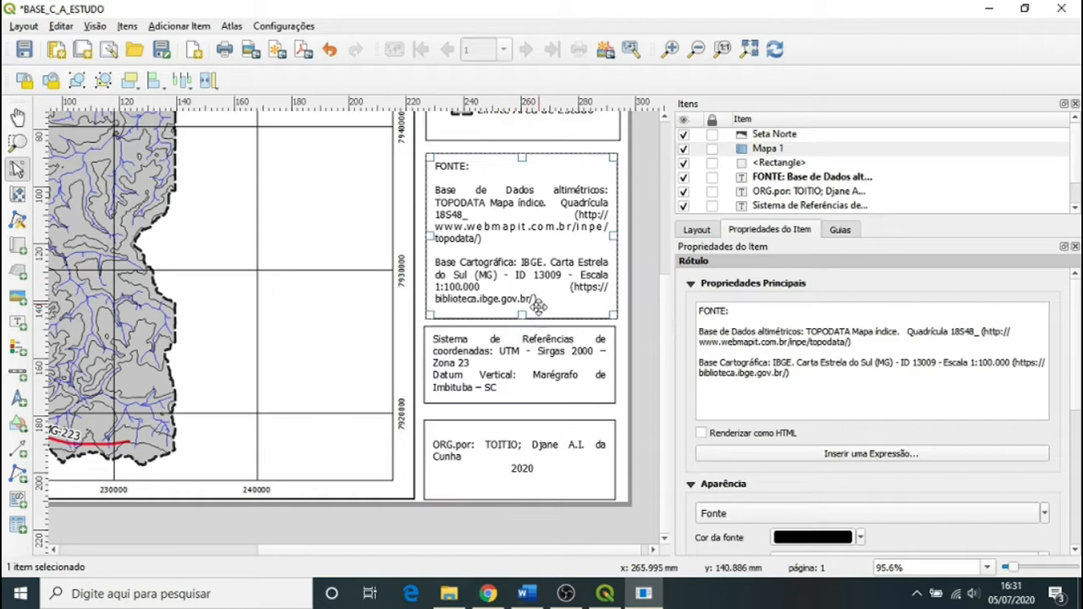
pyautogui.moveTo(522, 315); pyautogui.dragTo(523, 312)
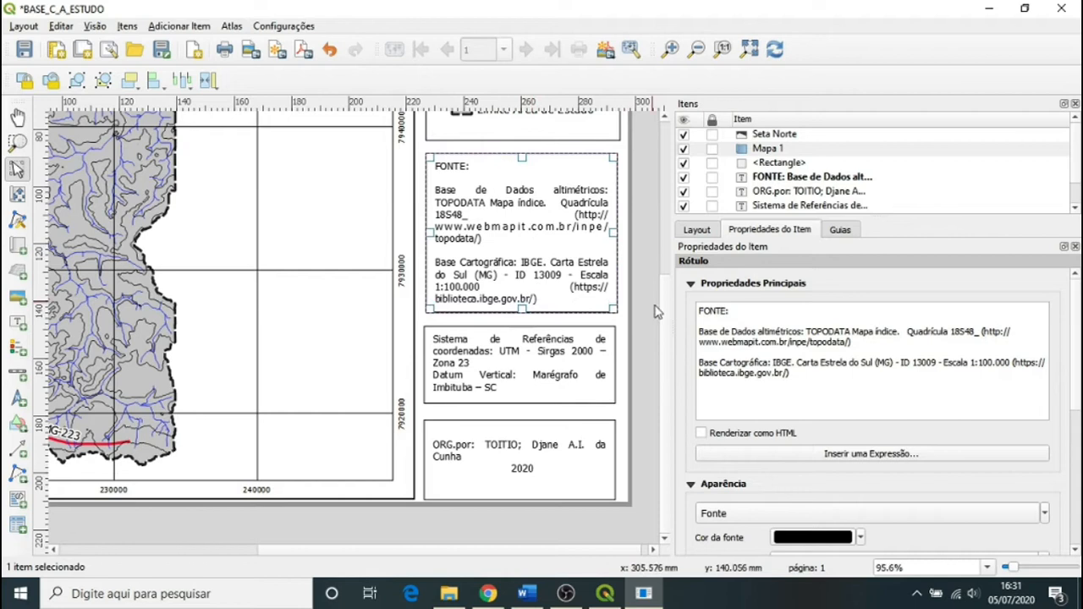
# Nudge the legend up until its frame sits directly below the map title
pyautogui.scroll(5, 665, 306)
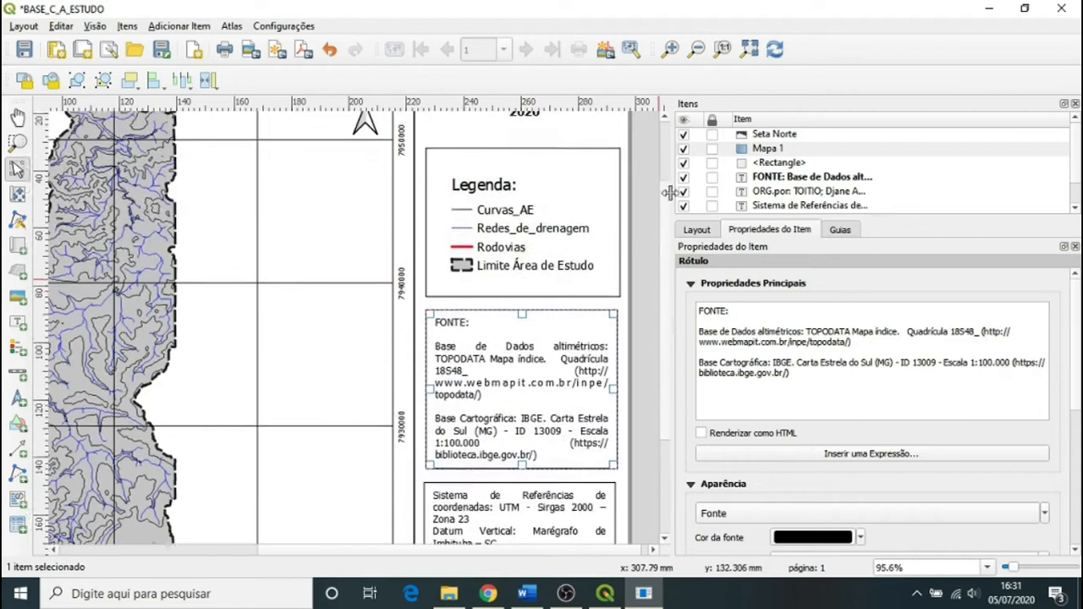
pyautogui.click(599, 265)
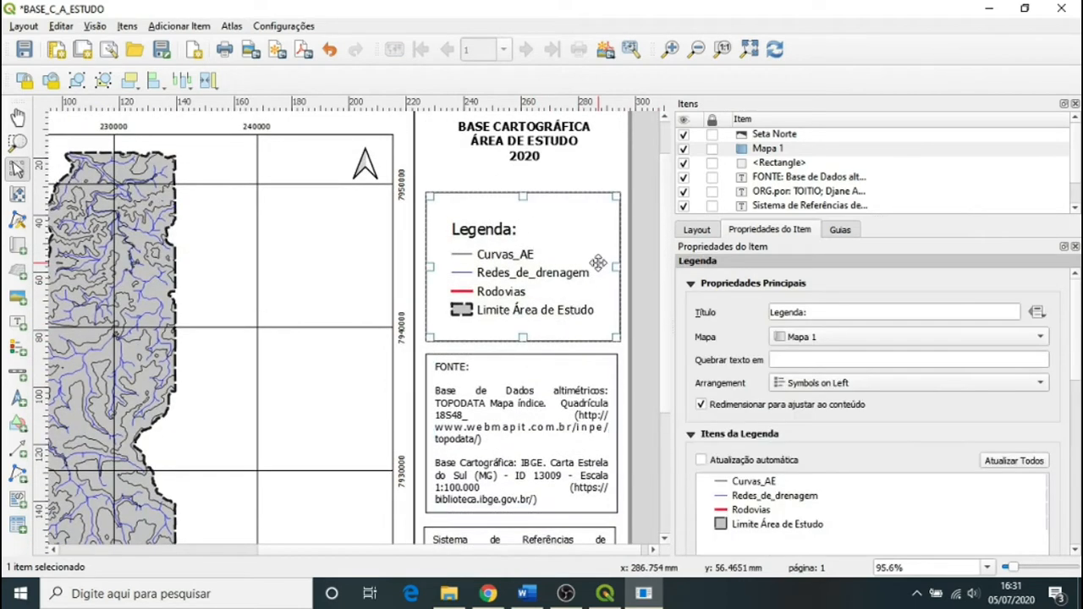
pyautogui.press('Up')
pyautogui.press('Up')
pyautogui.press('Up')
pyautogui.press('Up')
pyautogui.press('Up')
pyautogui.press('Up')
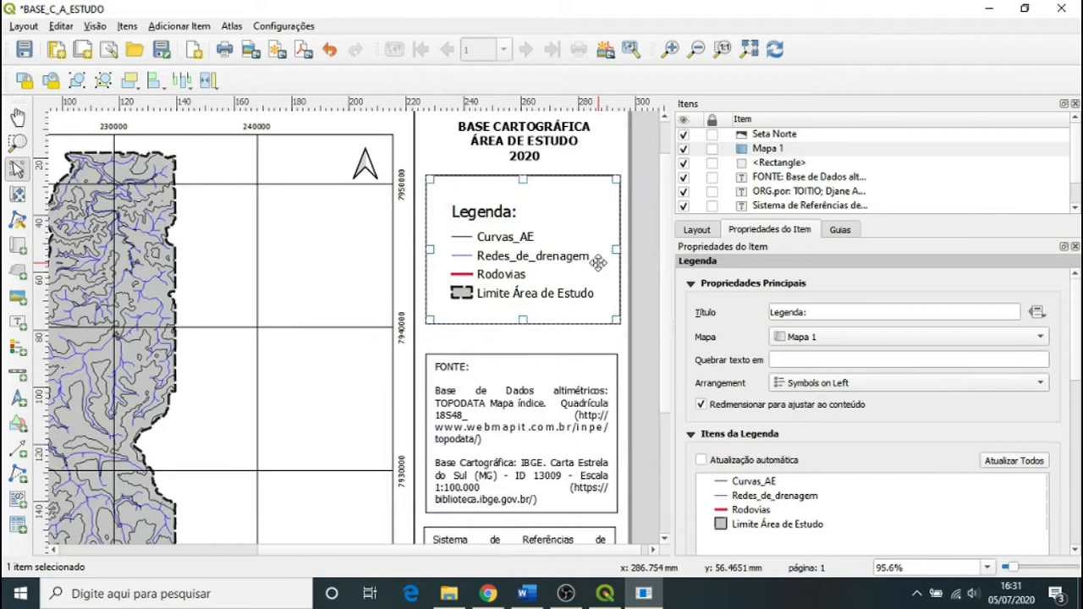
pyautogui.press('Up')
pyautogui.press('Up')
pyautogui.press('Up')
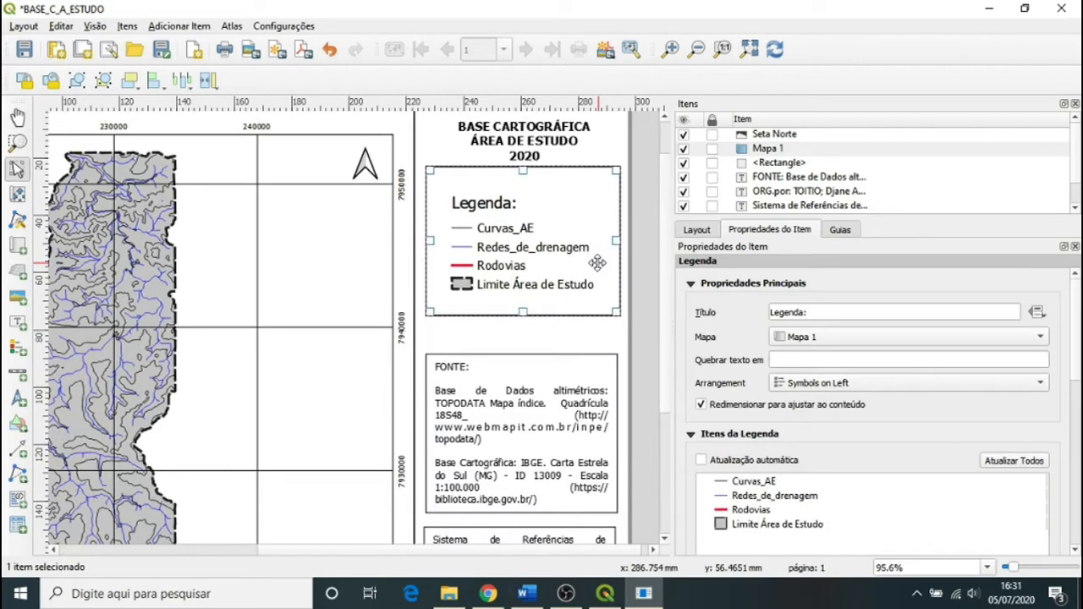
# Move the FONTE and coordinate system labels up beneath the legend and extend the ORG.por label's frame upward into the freed space
pyautogui.moveTo(565, 413); pyautogui.dragTo(560, 331)
pyautogui.scroll(-5, 668, 384)
pyautogui.click(526, 436)
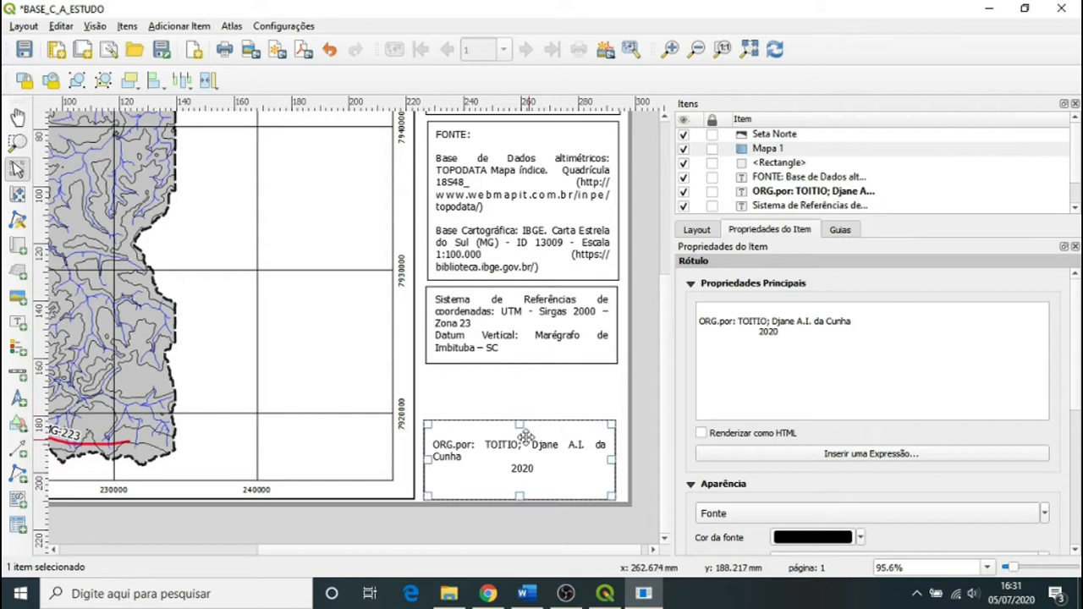
pyautogui.moveTo(519, 424); pyautogui.dragTo(532, 375)
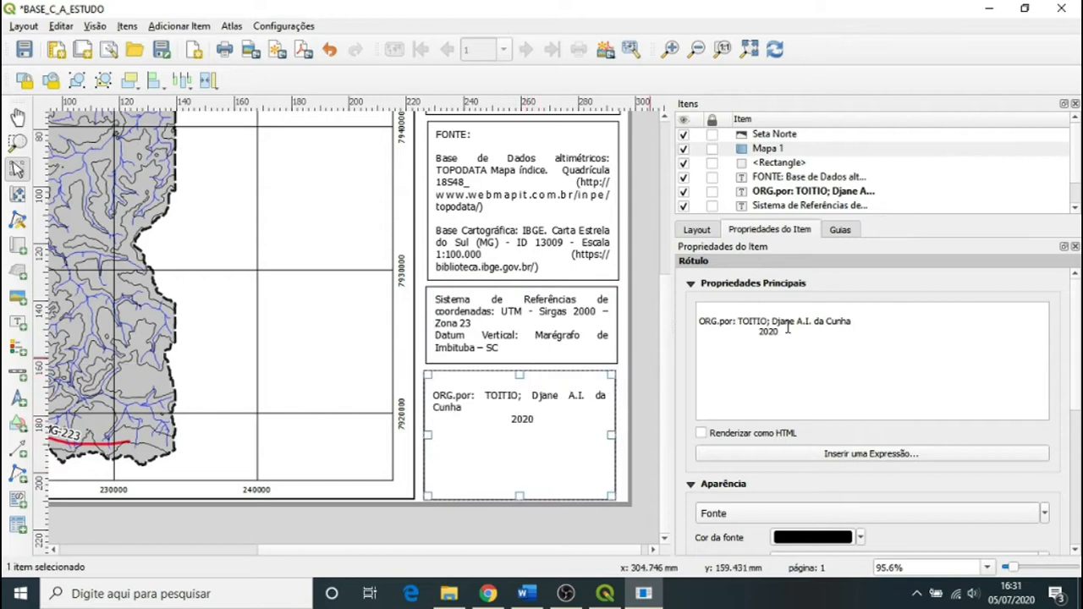
# Remove the blank first line of the ORG.por label and put the year as "(2020)" right after the author's name
pyautogui.click(737, 310)
pyautogui.press('Delete')
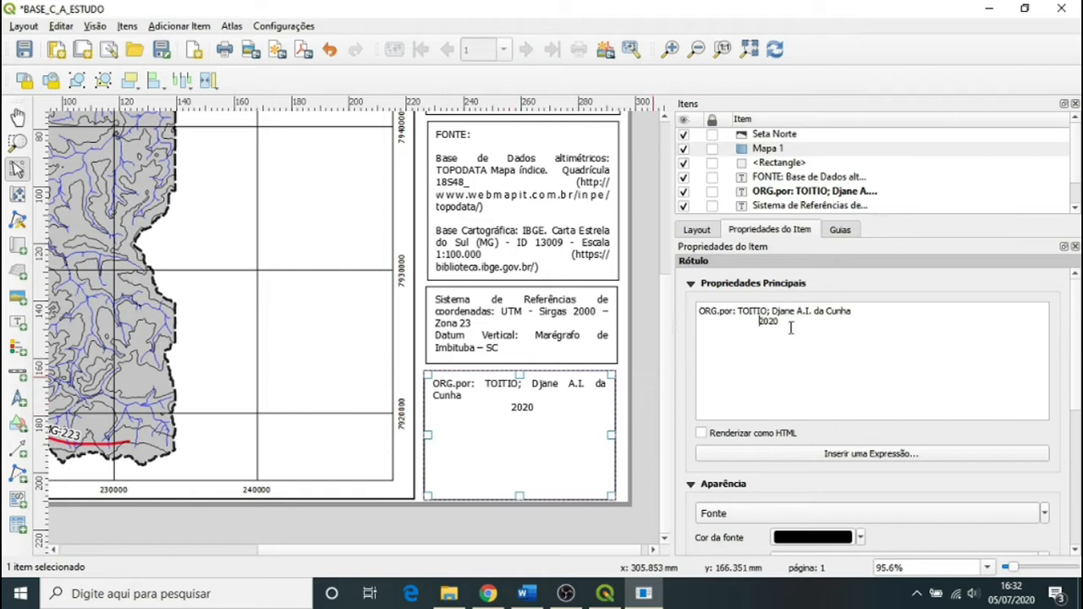
pyautogui.press('BackSpace')
pyautogui.press('BackSpace')
pyautogui.press('BackSpace')
pyautogui.press('BackSpace')
pyautogui.press('BackSpace')
pyautogui.press('BackSpace')
pyautogui.press('BackSpace')
pyautogui.press('BackSpace')
pyautogui.press('BackSpace')
pyautogui.press('BackSpace')
pyautogui.press('BackSpace')
pyautogui.press('BackSpace')
pyautogui.press('BackSpace')
pyautogui.press('BackSpace')
pyautogui.press('BackSpace')
pyautogui.press('BackSpace')
pyautogui.press('BackSpace')
pyautogui.press('BackSpace')
pyautogui.press('BackSpace')
pyautogui.write('(2020')
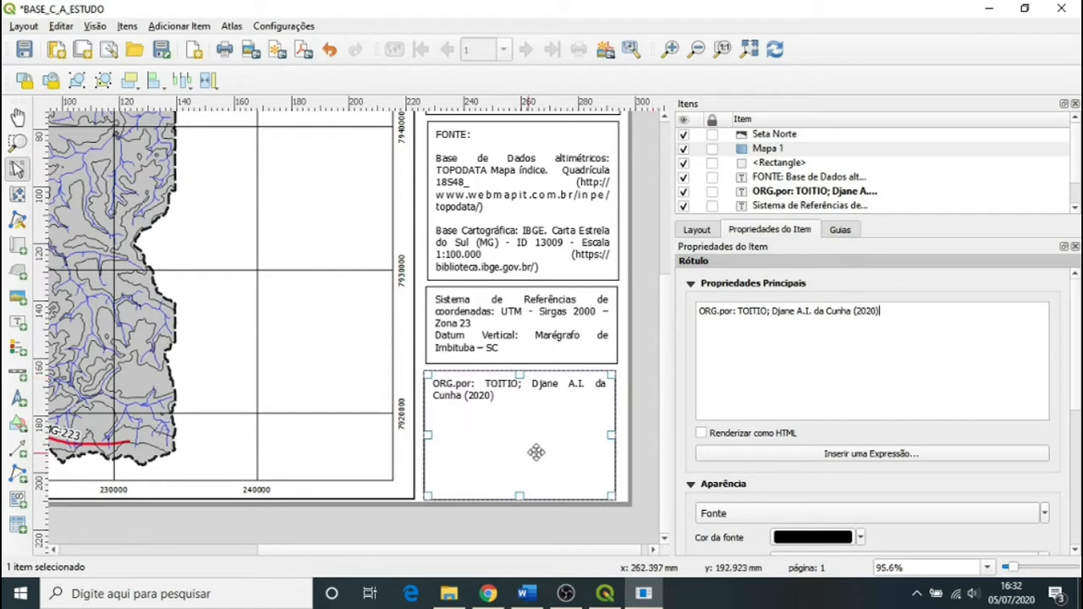
pyautogui.click(647, 410)
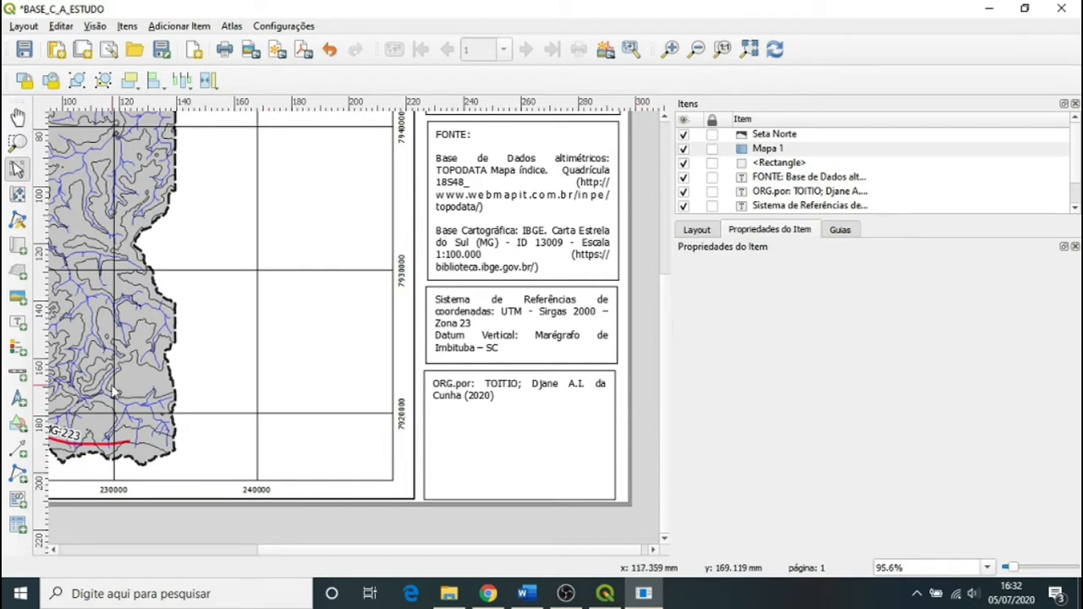
# Add an image item below the ORG.por text and load figura_modelo.jpg from the ESTRELA_DO_SUL/ROTEIRO_10 folder into it
pyautogui.click(17, 297)
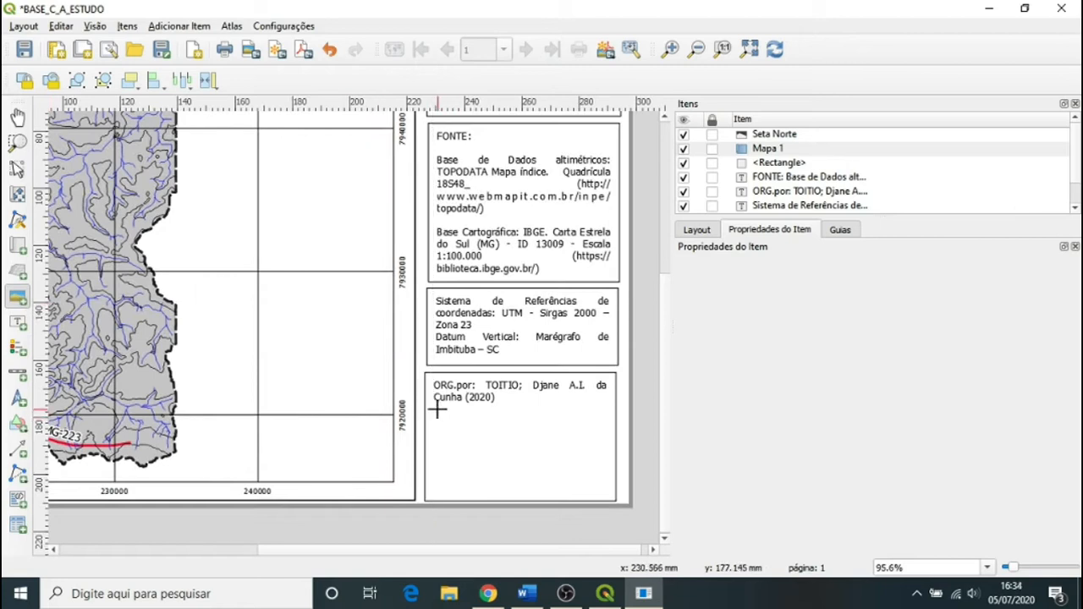
pyautogui.moveTo(437, 410); pyautogui.dragTo(604, 461)
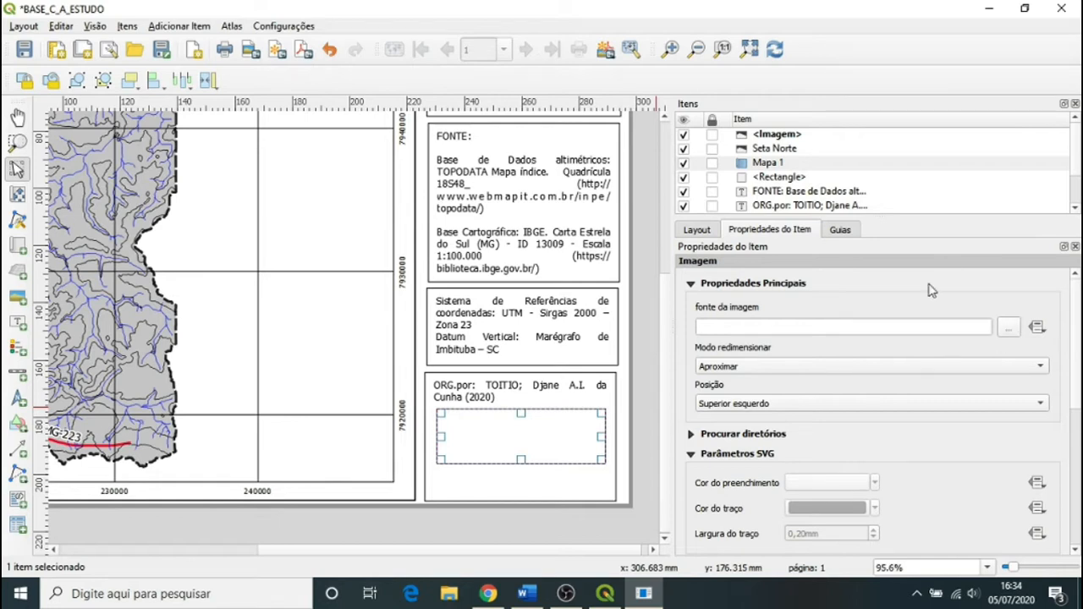
pyautogui.click(1012, 330)
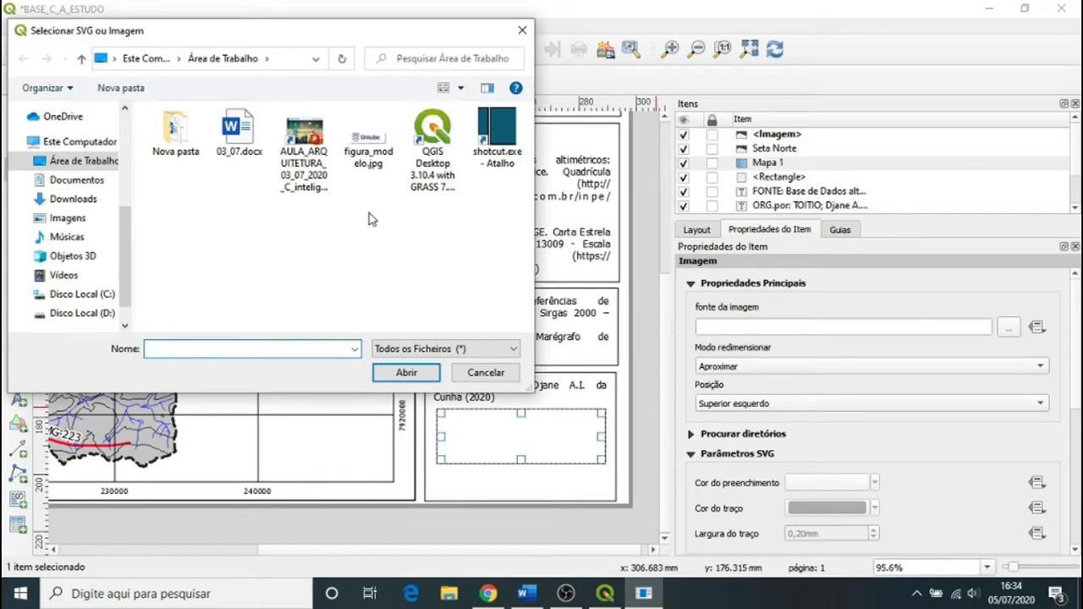
pyautogui.click(77, 296)
pyautogui.doubleClick(178, 219)
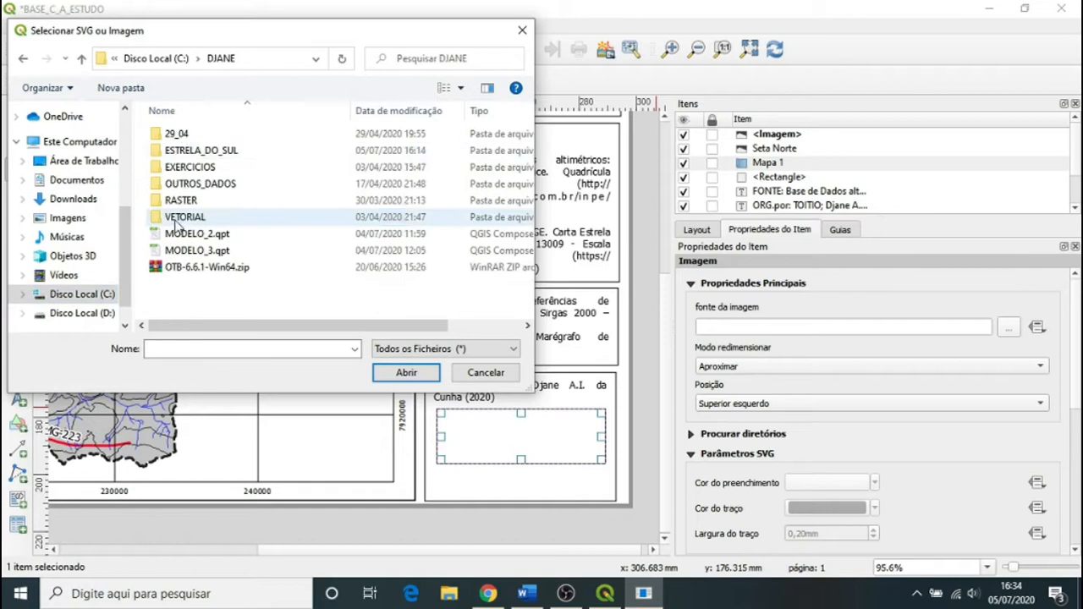
pyautogui.doubleClick(182, 150)
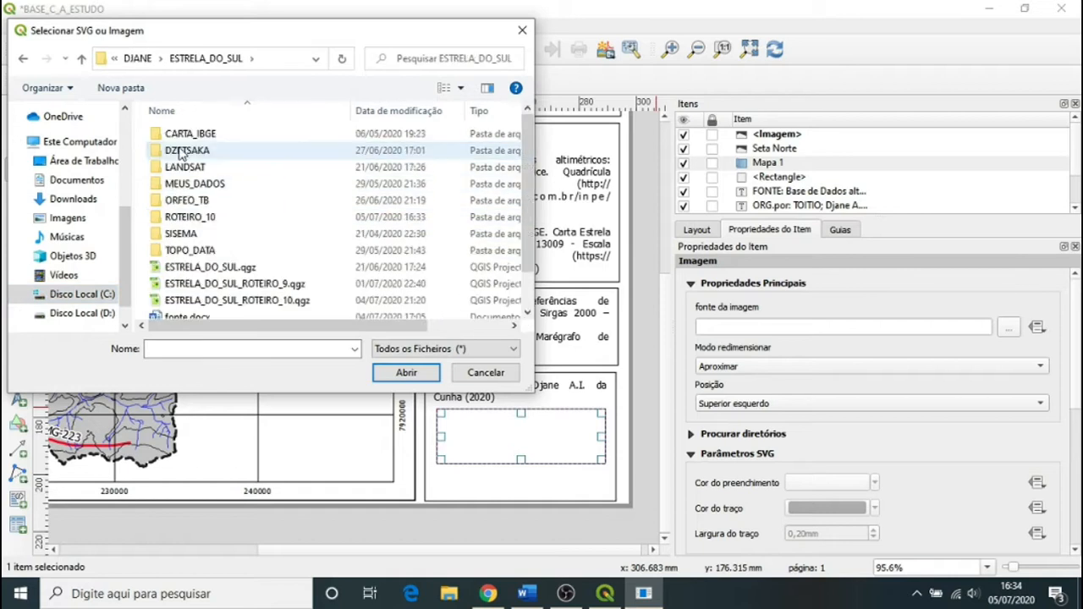
pyautogui.doubleClick(173, 217)
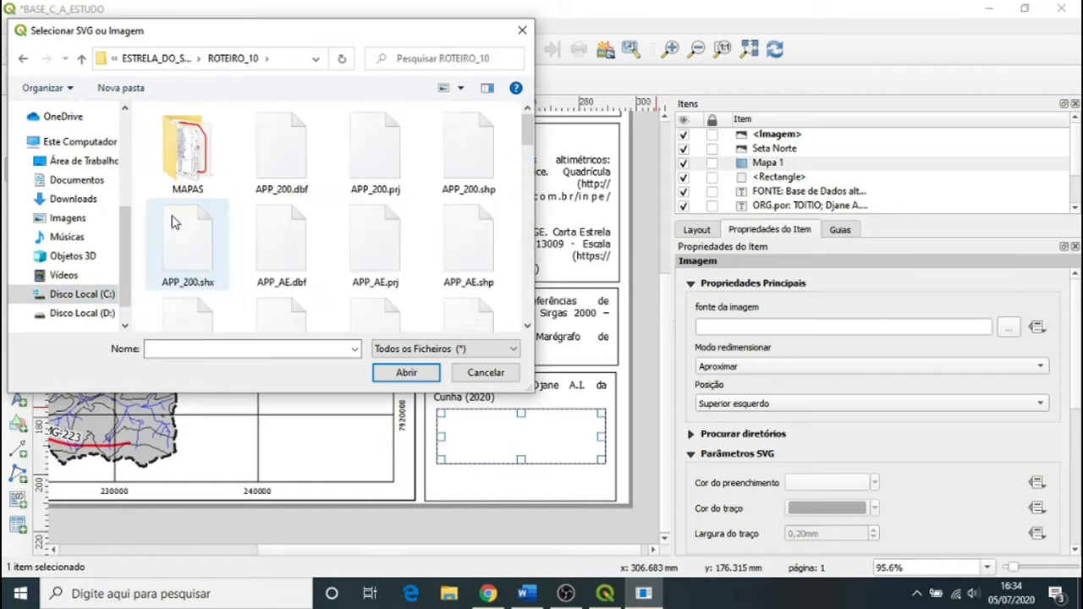
pyautogui.moveTo(527, 127); pyautogui.dragTo(525, 225)
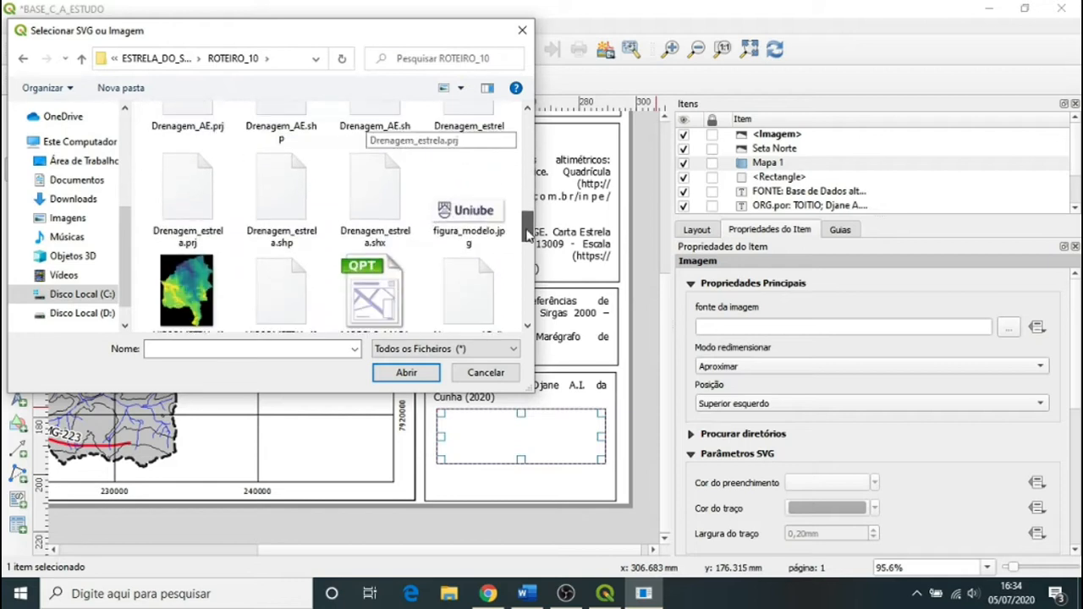
pyautogui.click(493, 240)
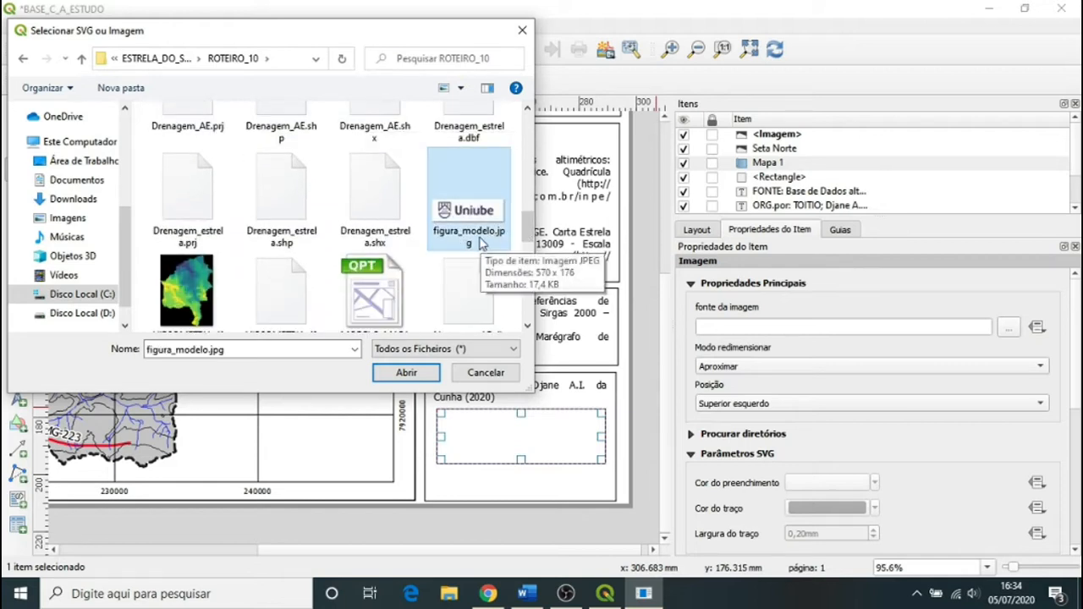
pyautogui.click(408, 371)
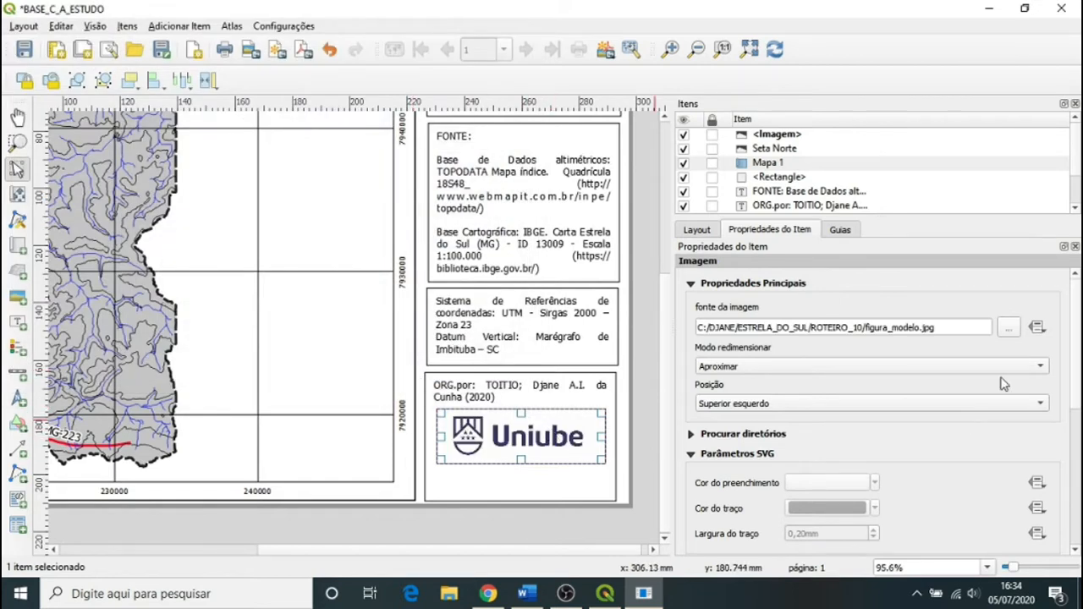
# Set the logo's resize mode to "Aproximar e redimensionar moldura" and center the logo within the ORG.por box
pyautogui.click(1044, 369)
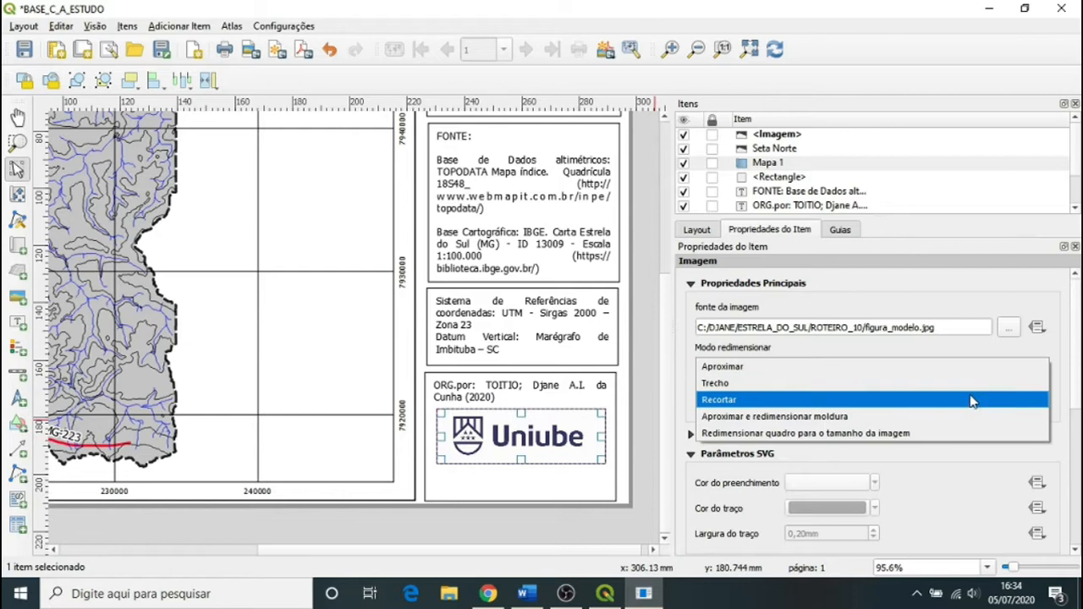
pyautogui.click(880, 417)
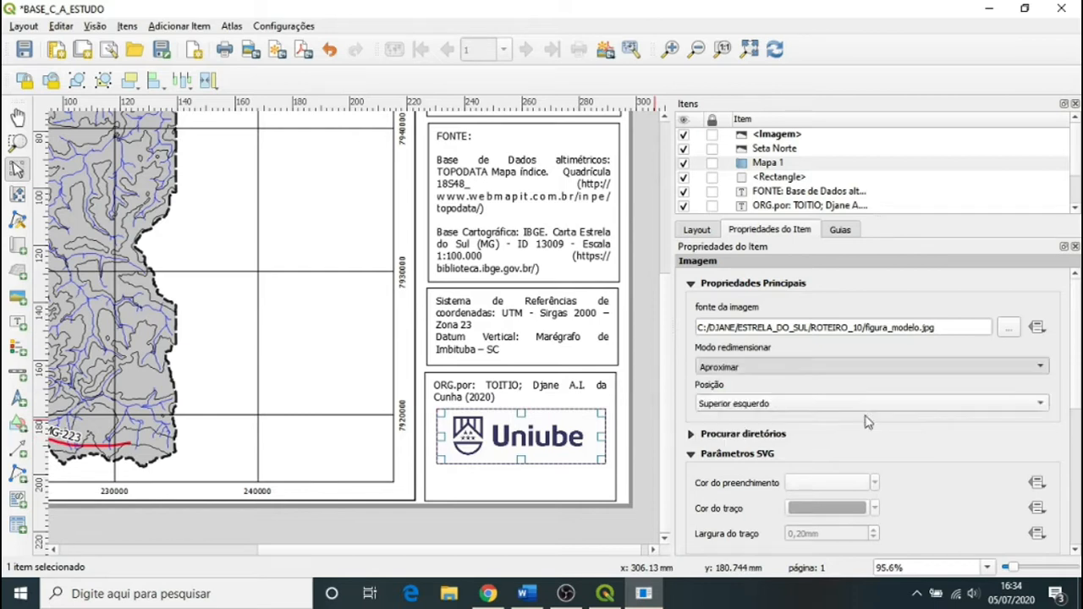
pyautogui.moveTo(559, 445); pyautogui.dragTo(554, 445)
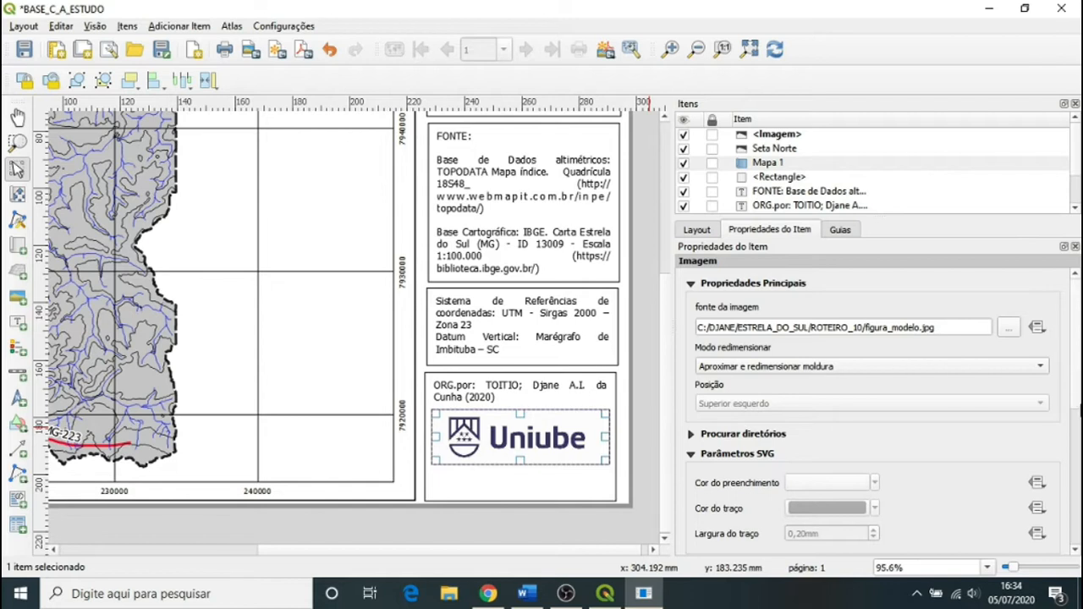
# Enable a frame (Moldura) around the Uniube logo image
pyautogui.moveTo(1079, 390); pyautogui.dragTo(1079, 532)
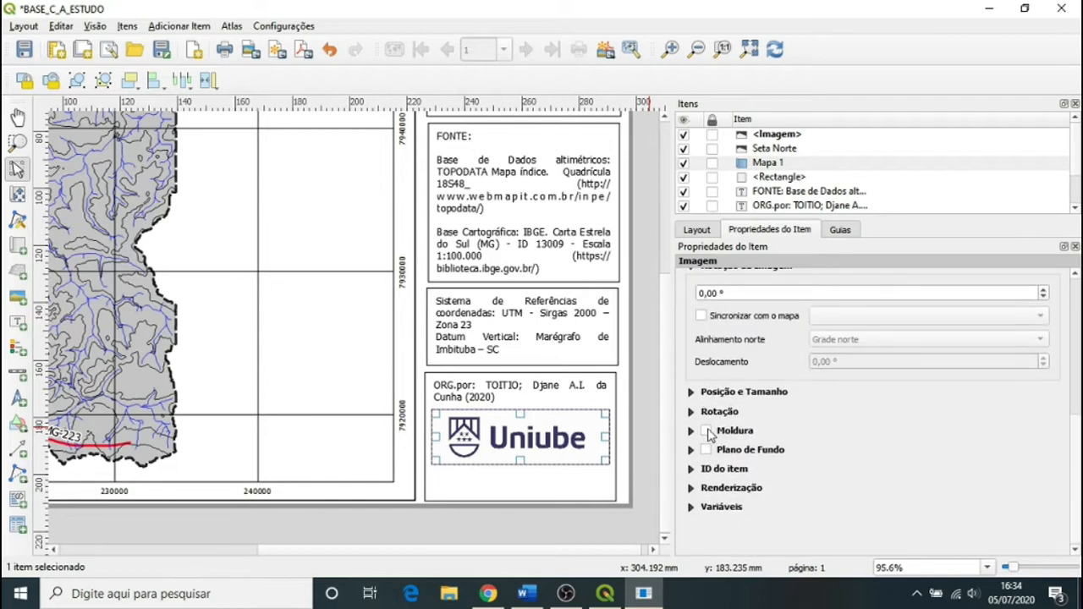
pyautogui.click(708, 432)
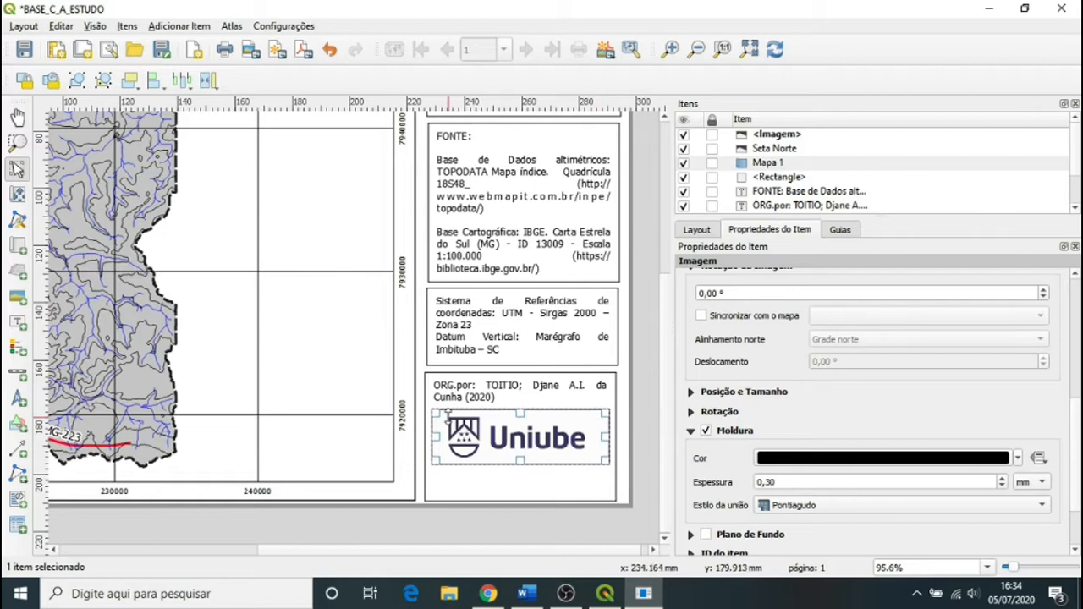
pyautogui.click(633, 456)
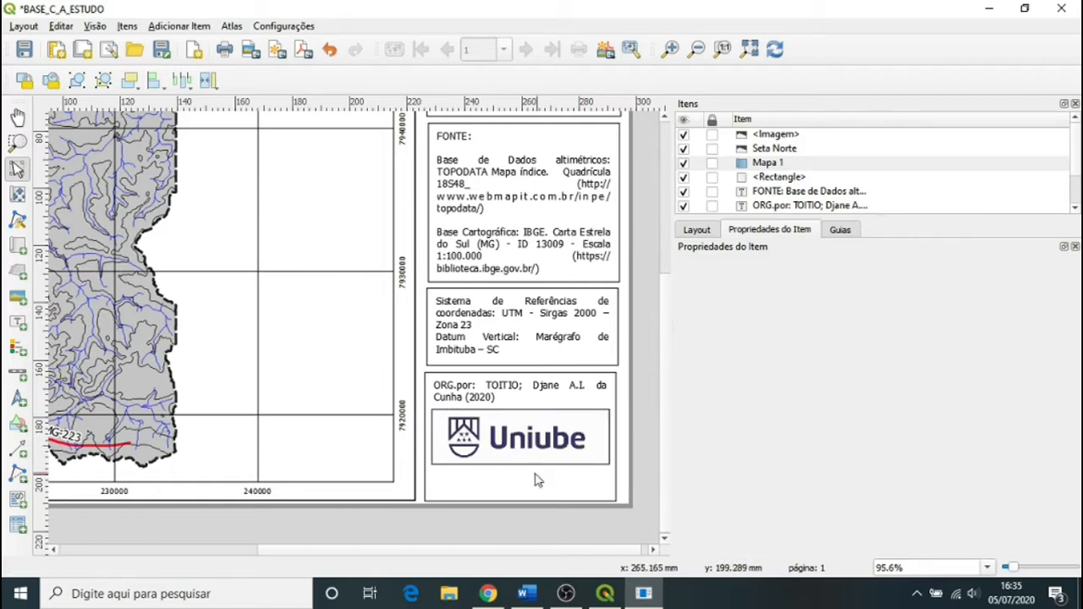
# Add the line "ENGENHARIA AMBIENTAL" to the ORG.por label, spaced down and centered below the Uniube logo
pyautogui.click(520, 386)
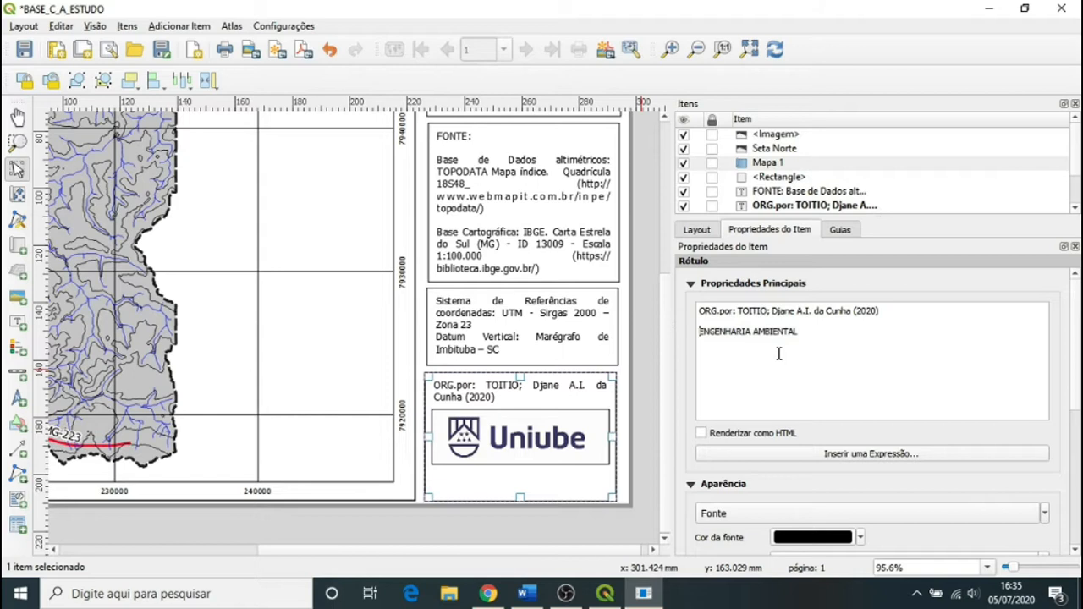
pyautogui.press('Return')
pyautogui.press('Return')
pyautogui.press('Return')
pyautogui.press('Return')
pyautogui.press('Return')
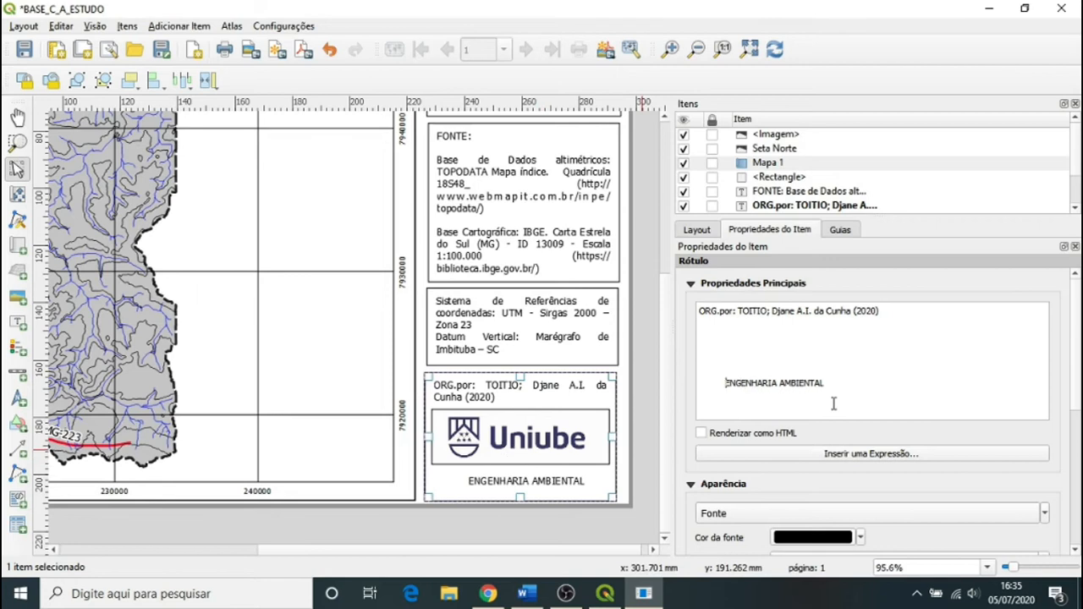
pyautogui.press('BackSpace')
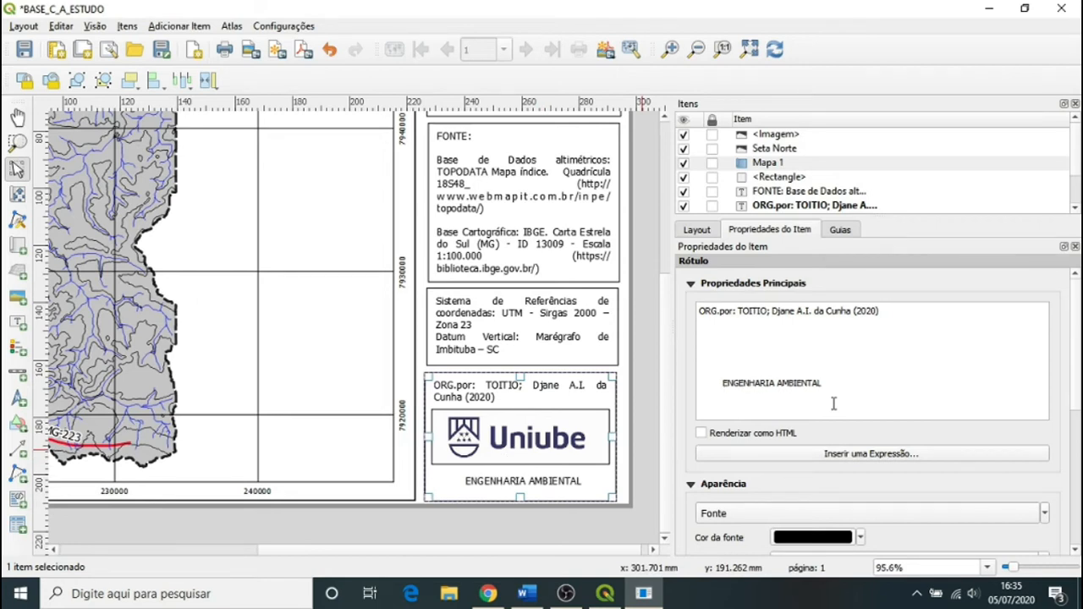
pyautogui.click(641, 458)
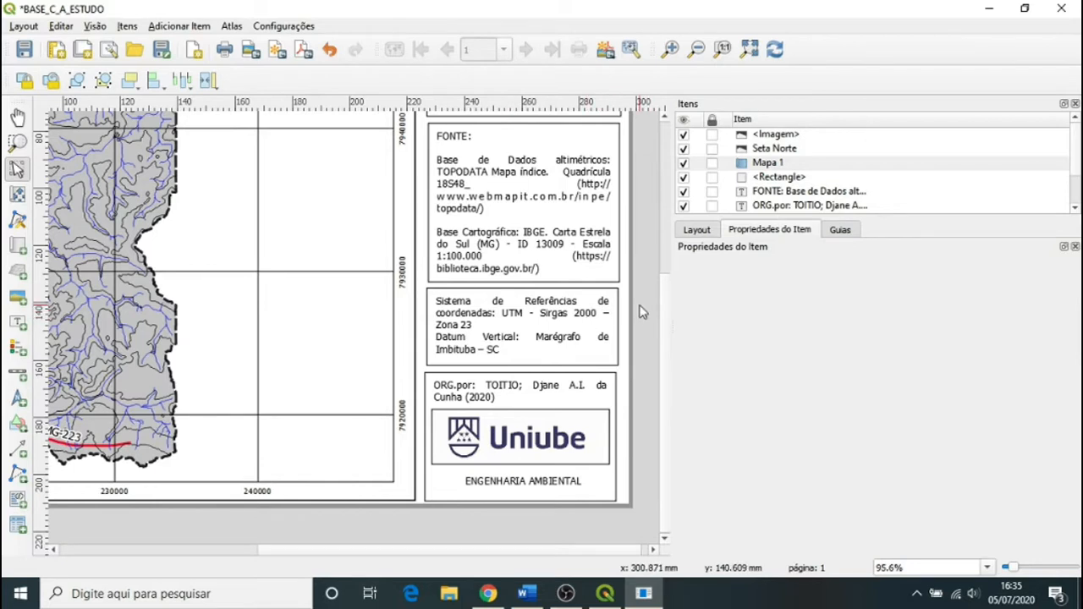
# Add a scale bar linked to Mapa 1 in the lower-left corner of the map and nudge it slightly left
pyautogui.scroll(-2, 641, 312)
pyautogui.scroll(1, 452, 307)
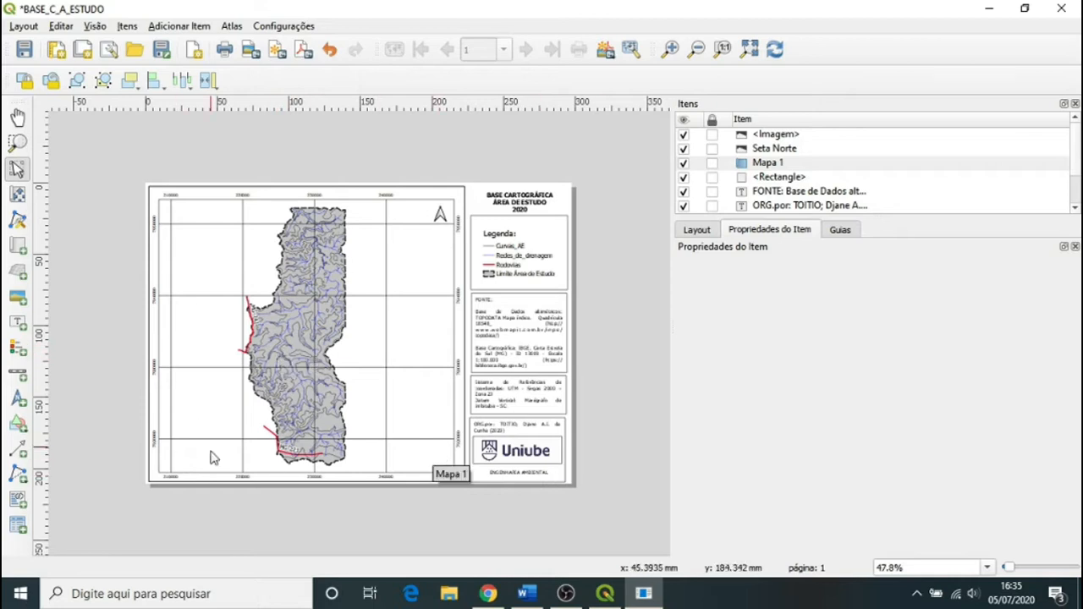
pyautogui.click(19, 373)
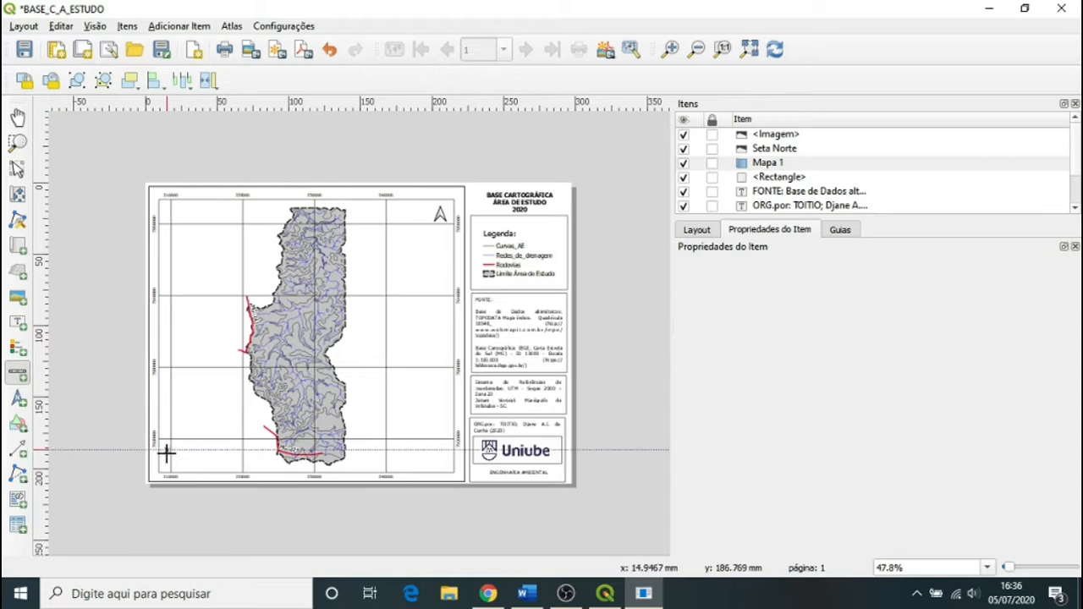
pyautogui.moveTo(167, 451); pyautogui.dragTo(236, 462)
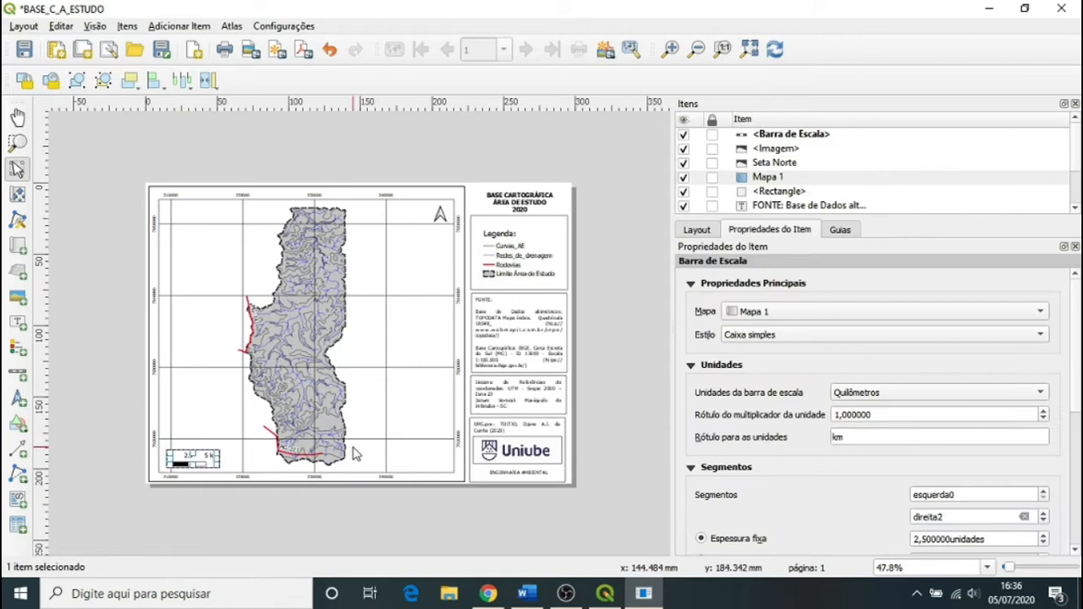
pyautogui.press('Left')
pyautogui.press('Left')
pyautogui.press('Left')
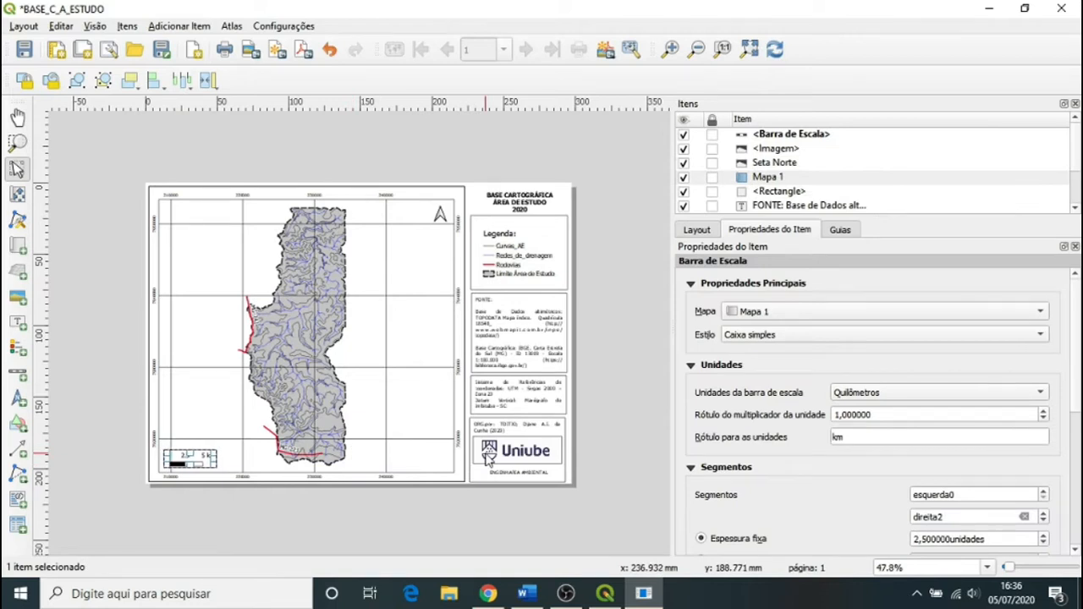
pyautogui.press('Left')
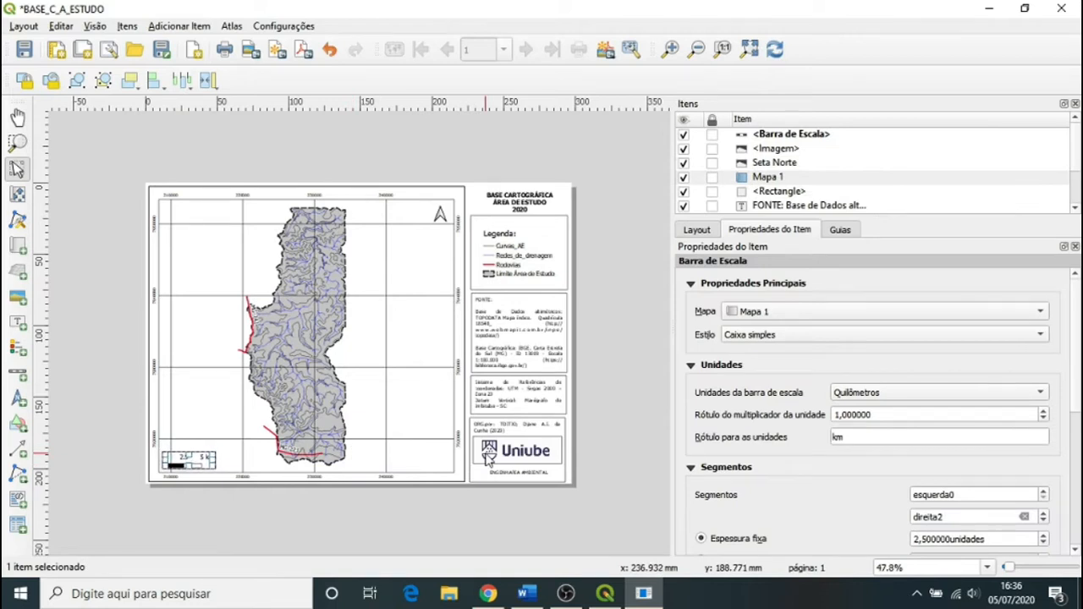
pyautogui.click(644, 417)
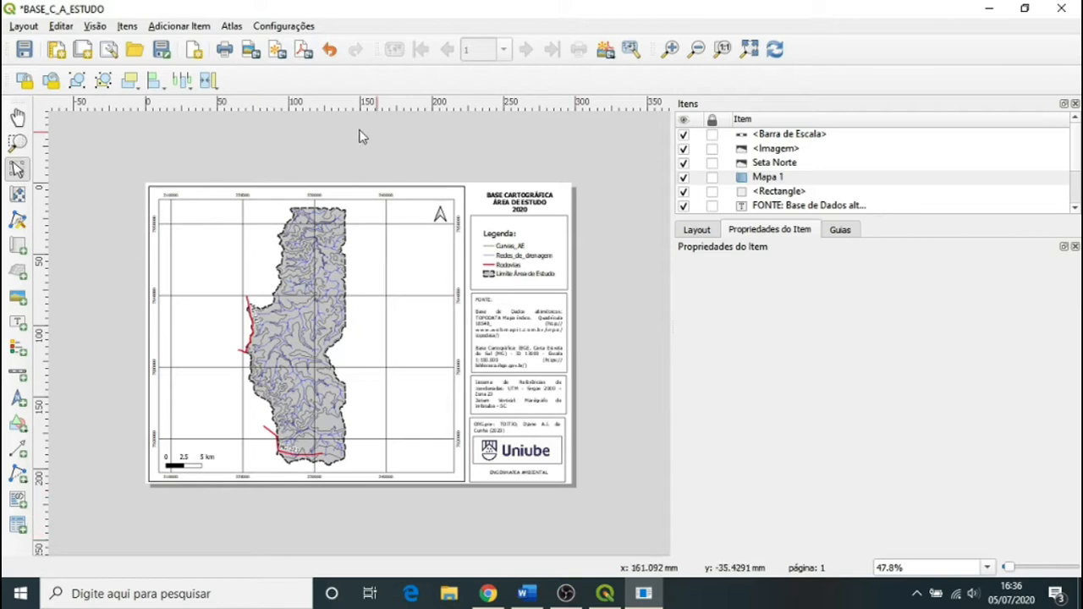
# Save the project and save the layout as template MODELO_MAPAS_2.qpt in the ROTEIRO_10 folder
pyautogui.click(24, 51)
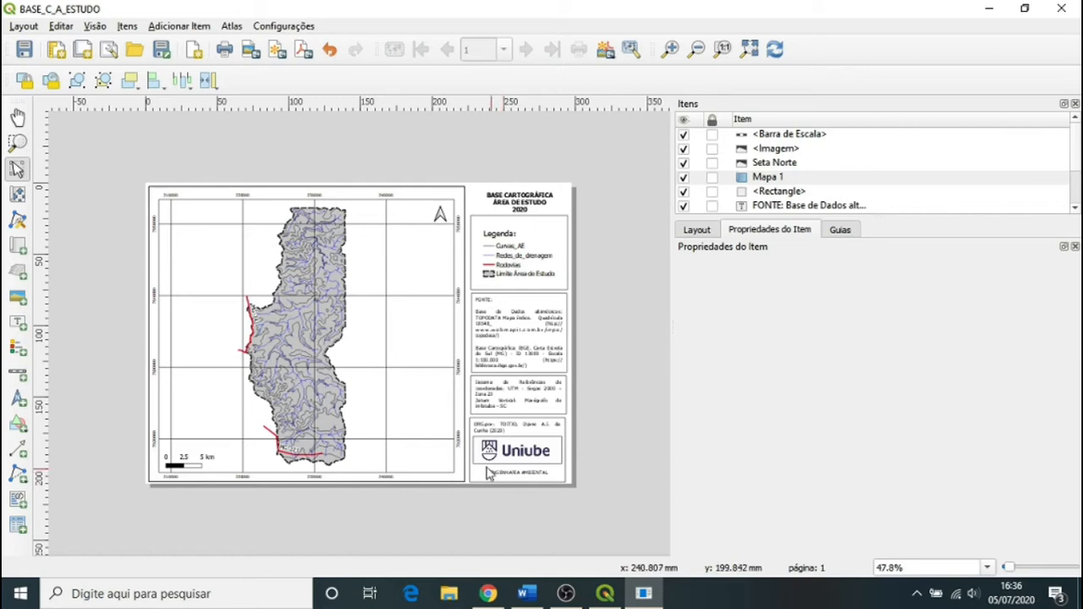
pyautogui.click(25, 26)
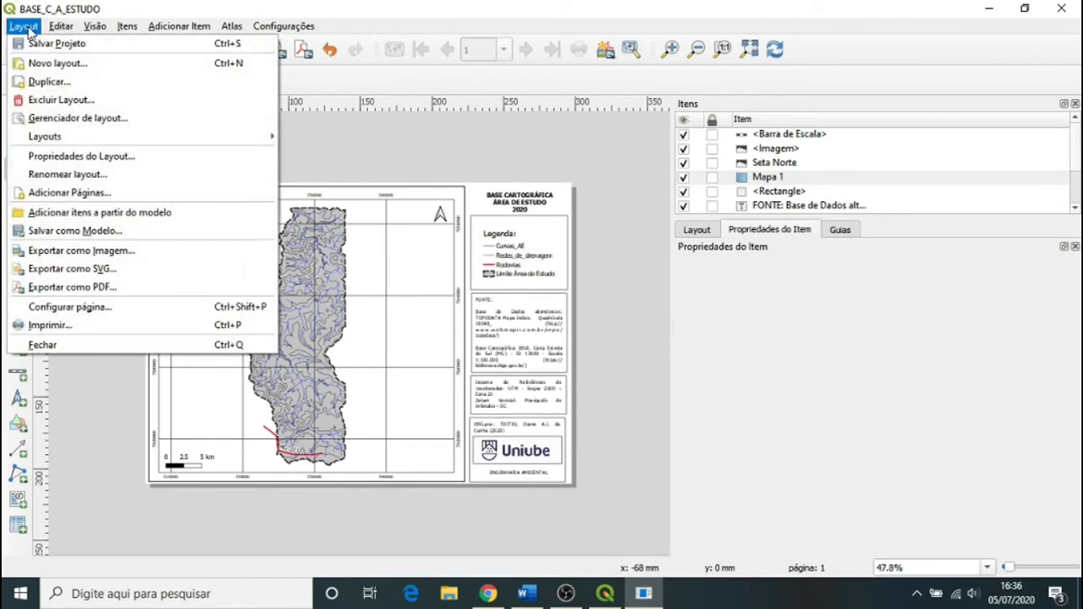
pyautogui.click(75, 231)
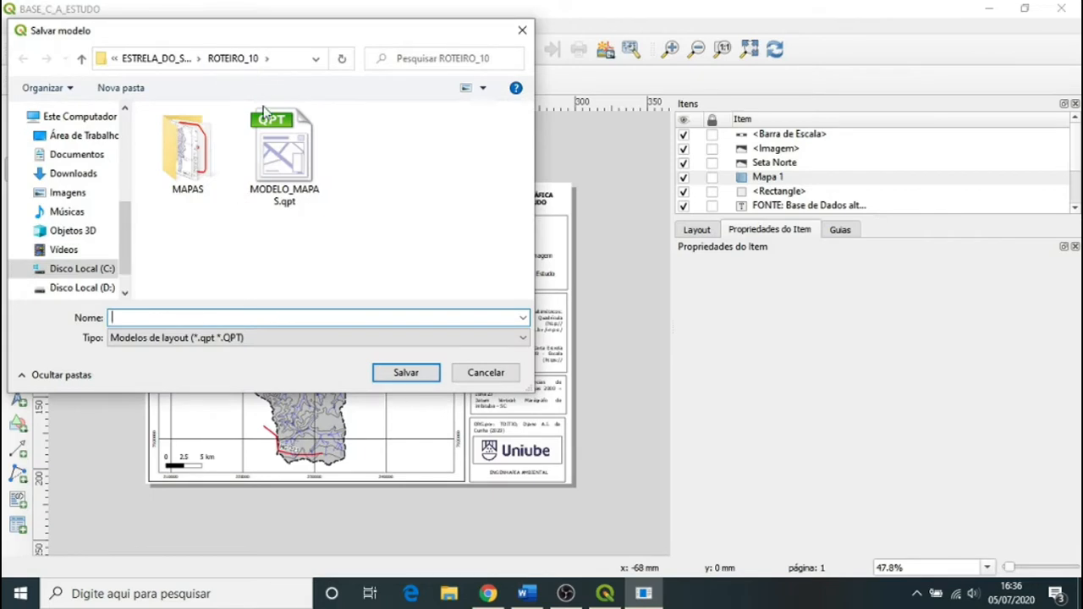
pyautogui.click(284, 157)
pyautogui.doubleClick(186, 316)
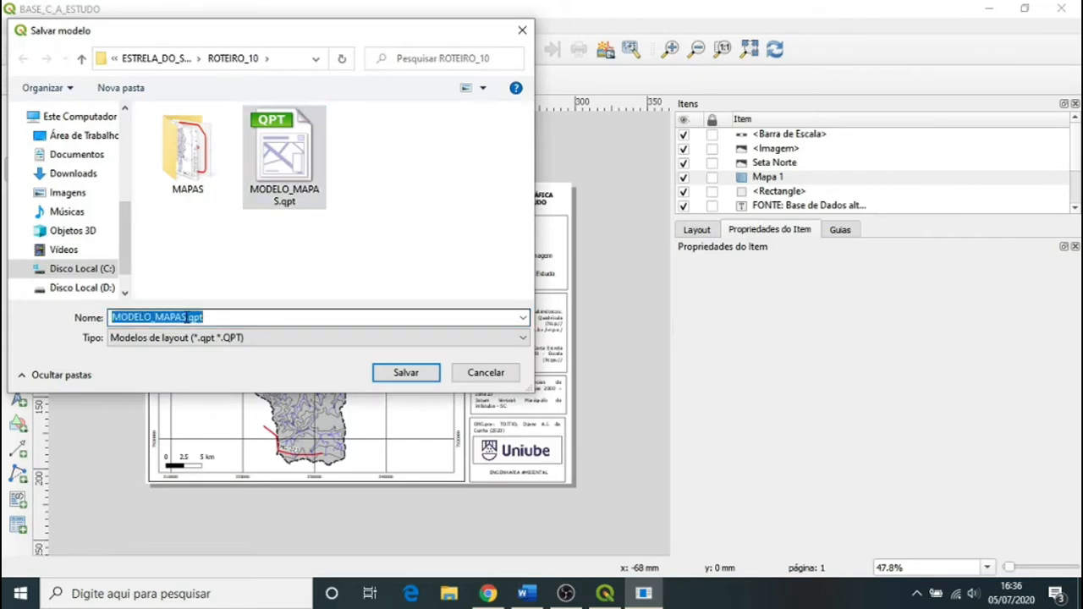
pyautogui.click(186, 317)
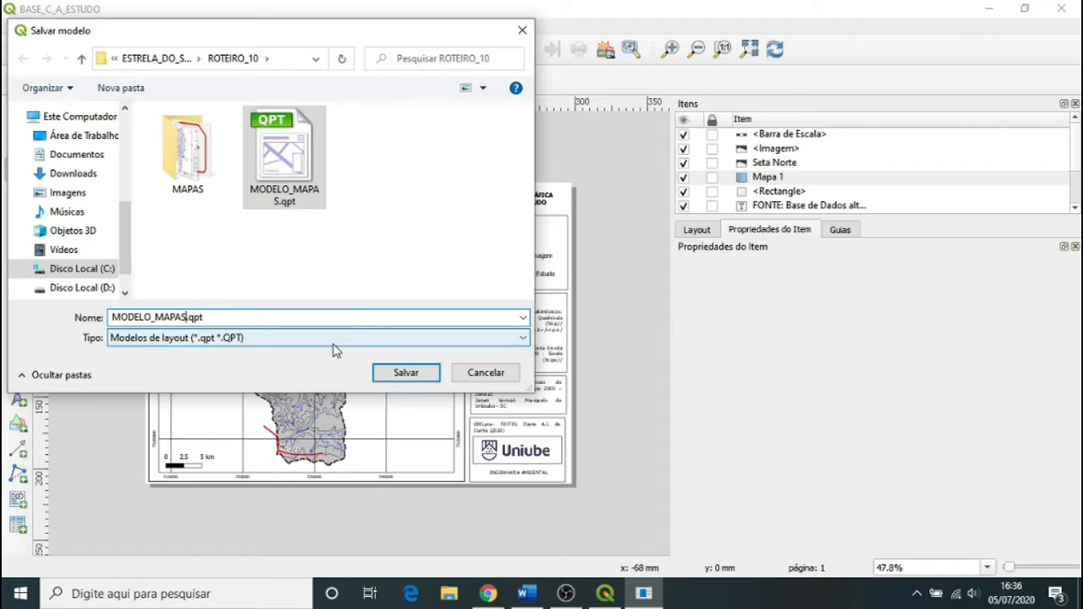
pyautogui.write('_2')
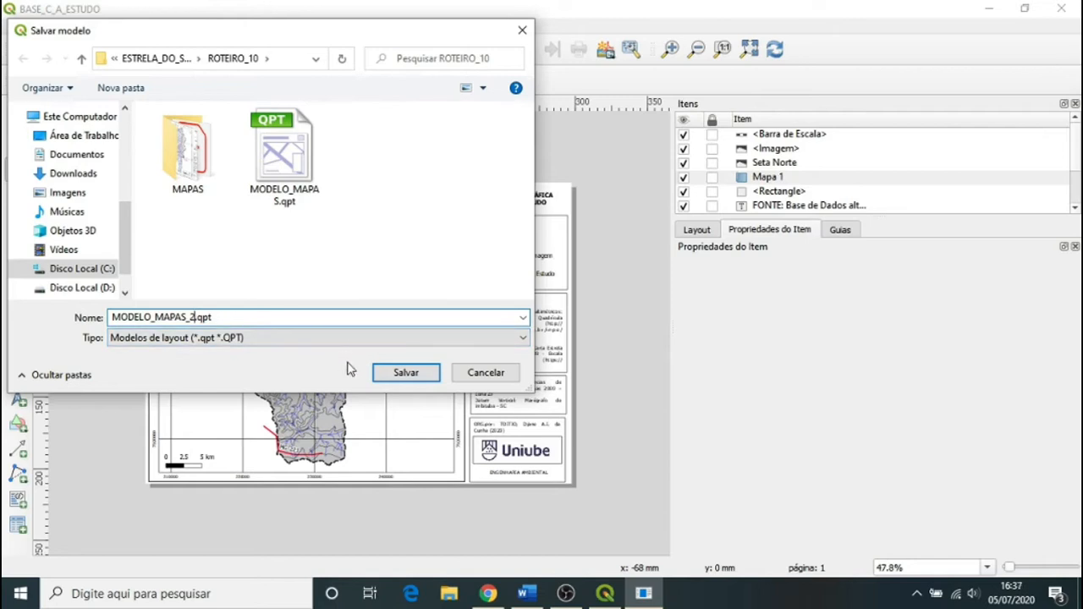
pyautogui.click(404, 374)
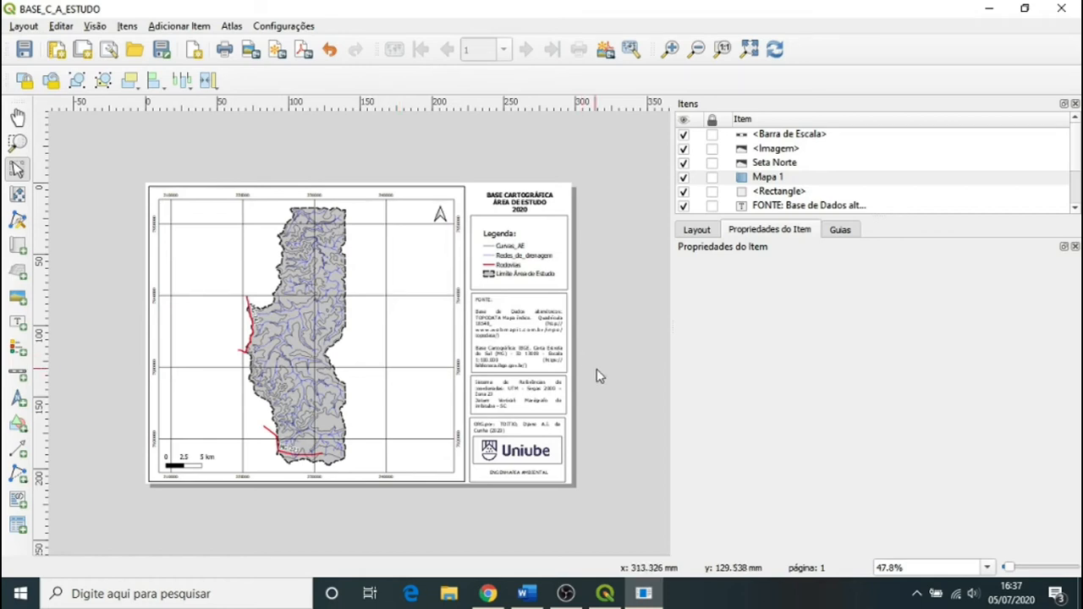
# Export the layout as image BASE_C_A_ESTUDO.jpg at 300 dpi into the MAPAS folder and close the layout window
pyautogui.click(23, 26)
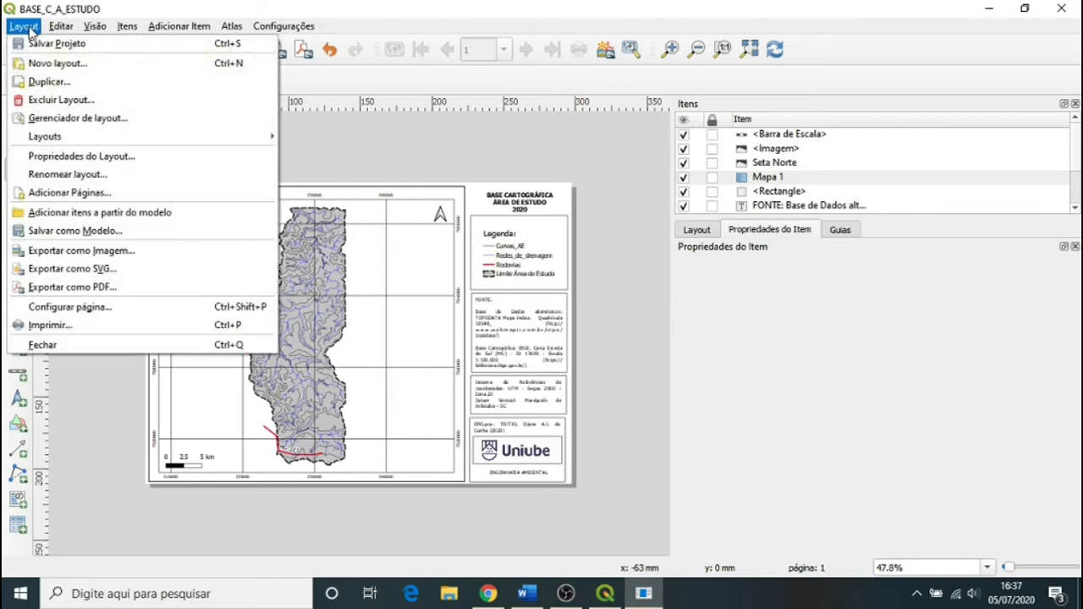
pyautogui.click(91, 253)
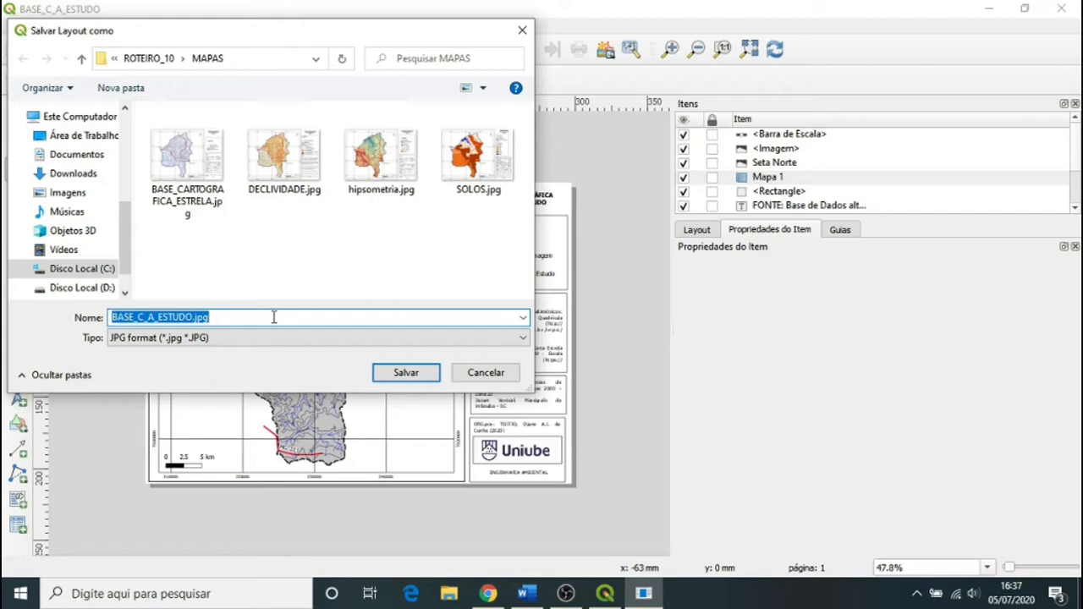
pyautogui.click(412, 374)
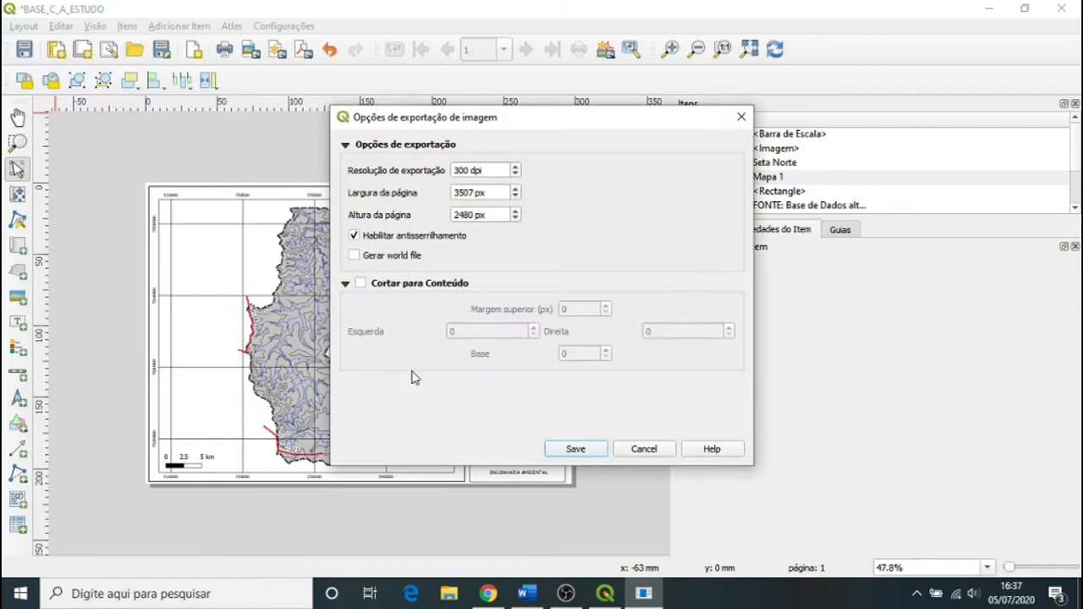
pyautogui.click(573, 448)
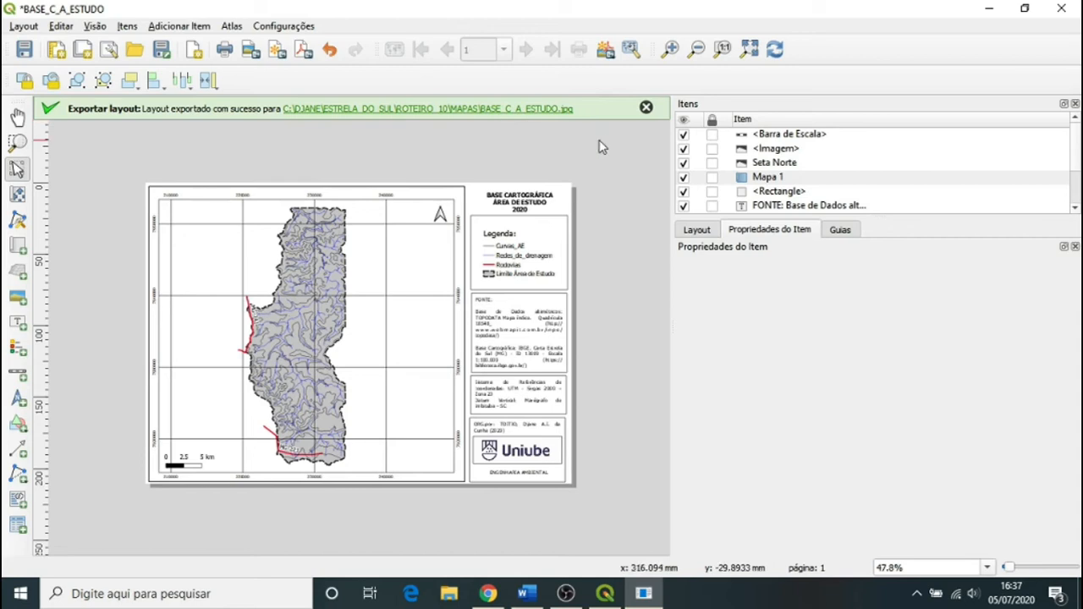
pyautogui.click(646, 107)
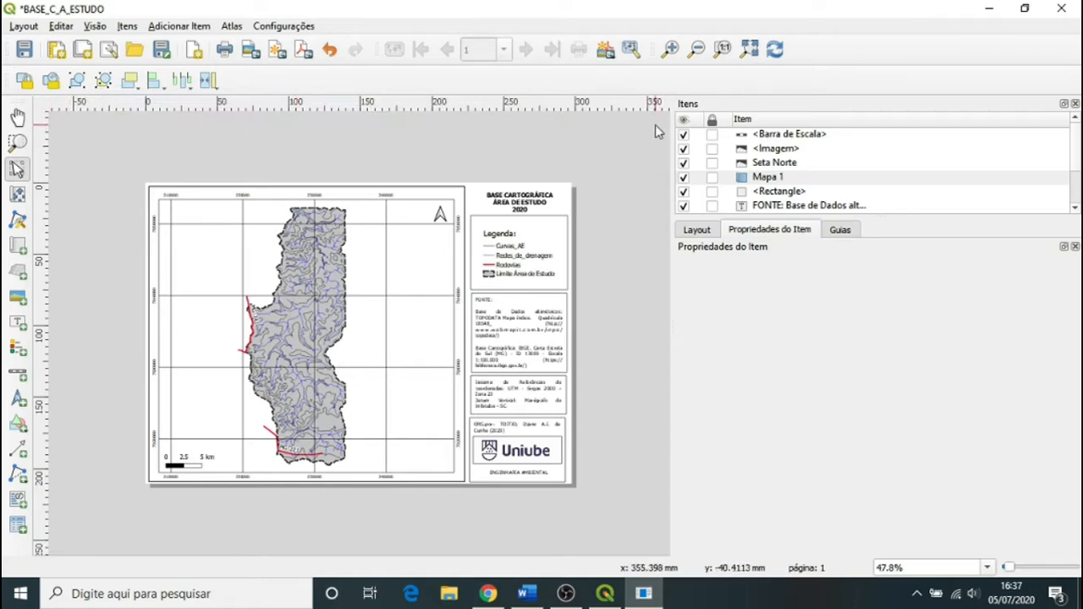
pyautogui.click(1061, 9)
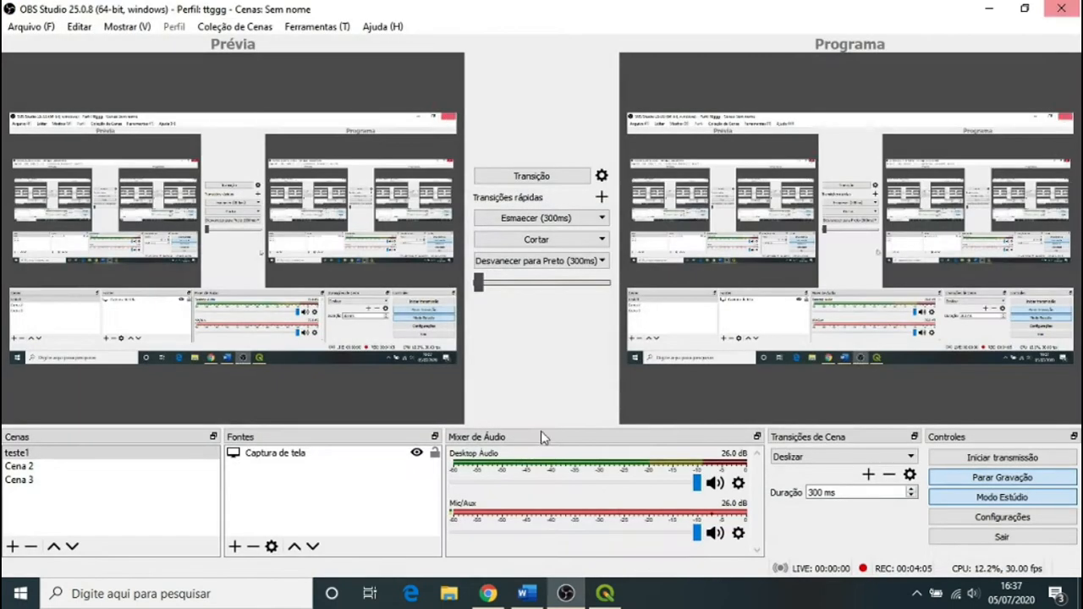
# Switch to the main QGIS window and give the Limite Área de Estudo layer's simple fill a transparent fill colour
pyautogui.moveTo(591, 603)
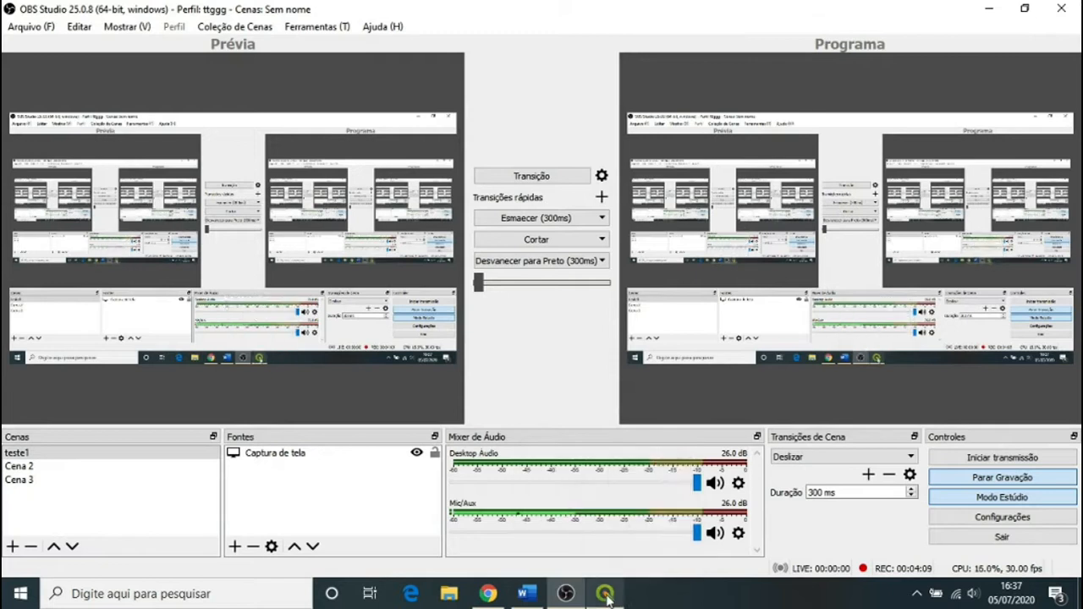
pyautogui.click(605, 595)
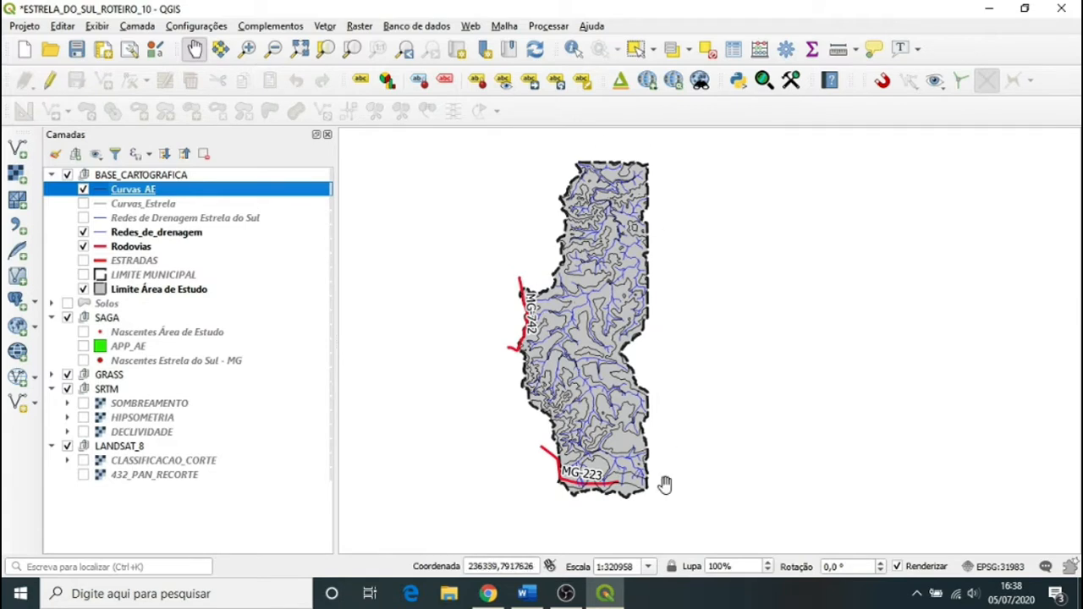
pyautogui.rightClick(117, 292)
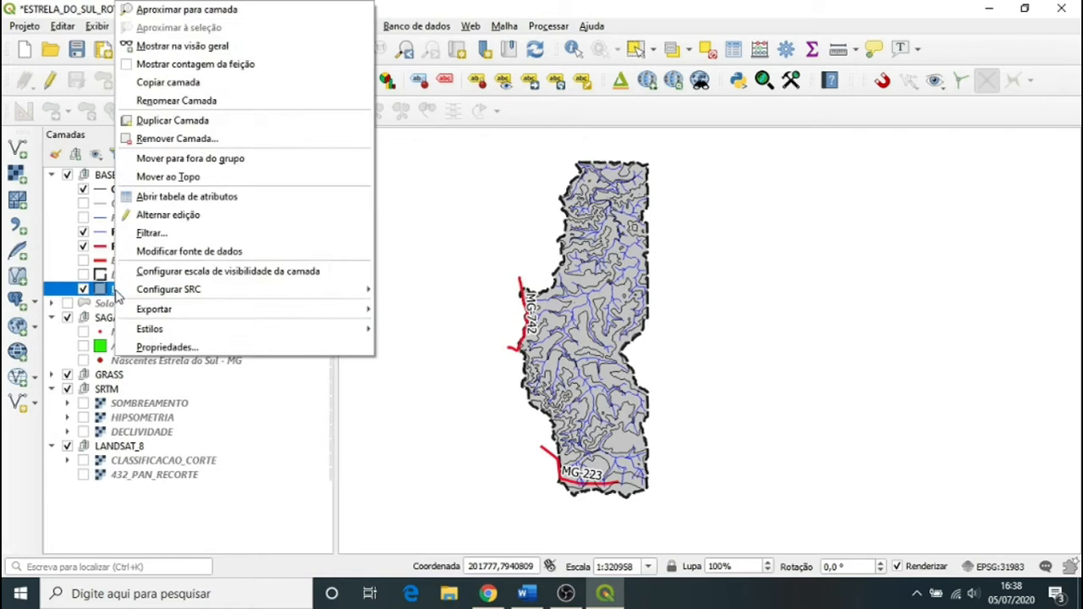
pyautogui.click(158, 348)
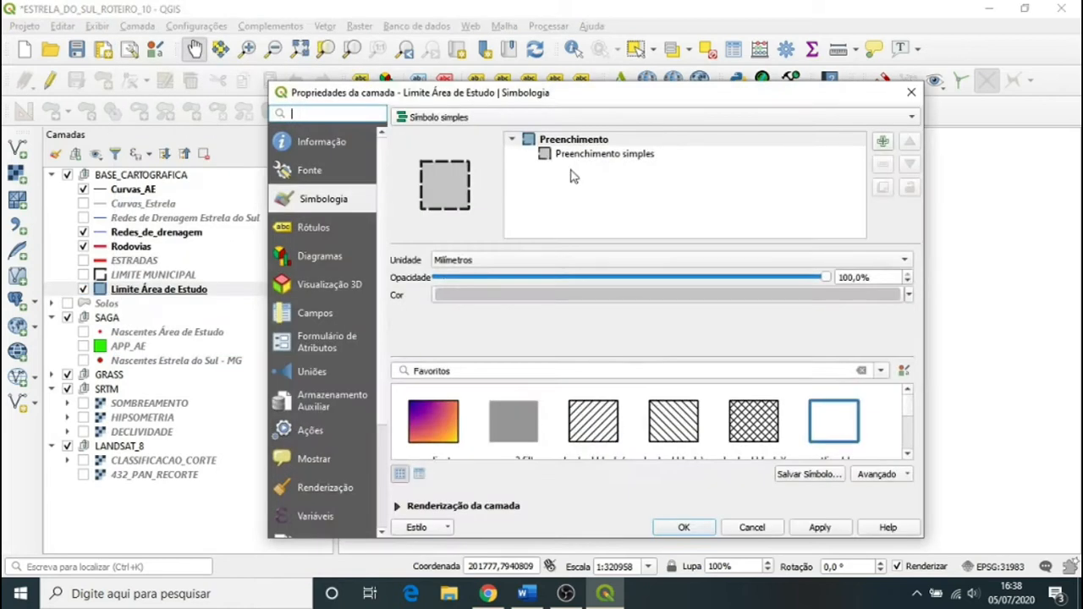
pyautogui.click(589, 154)
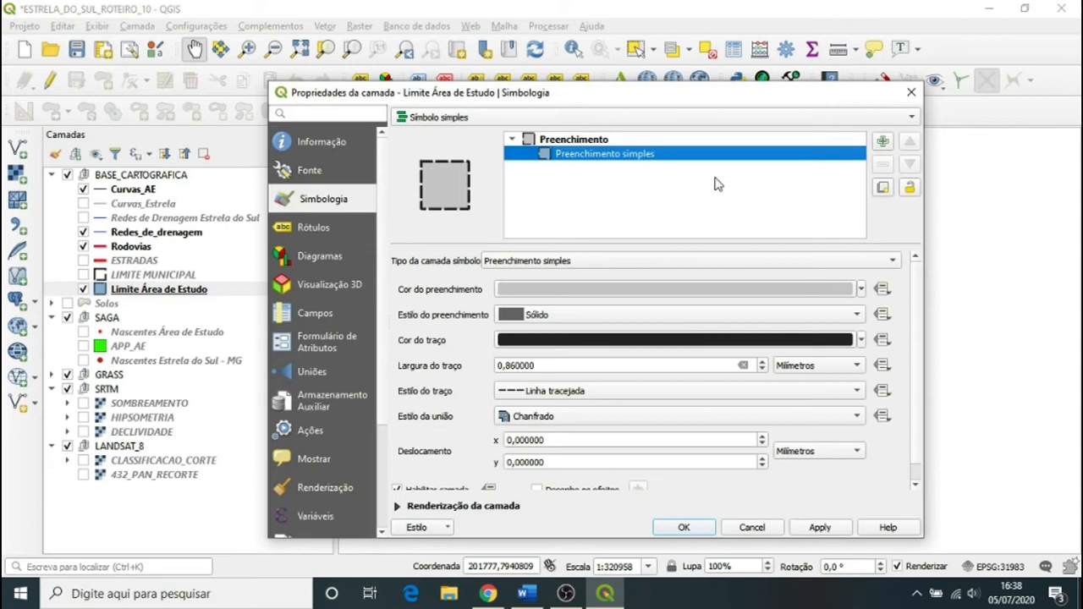
pyautogui.click(861, 289)
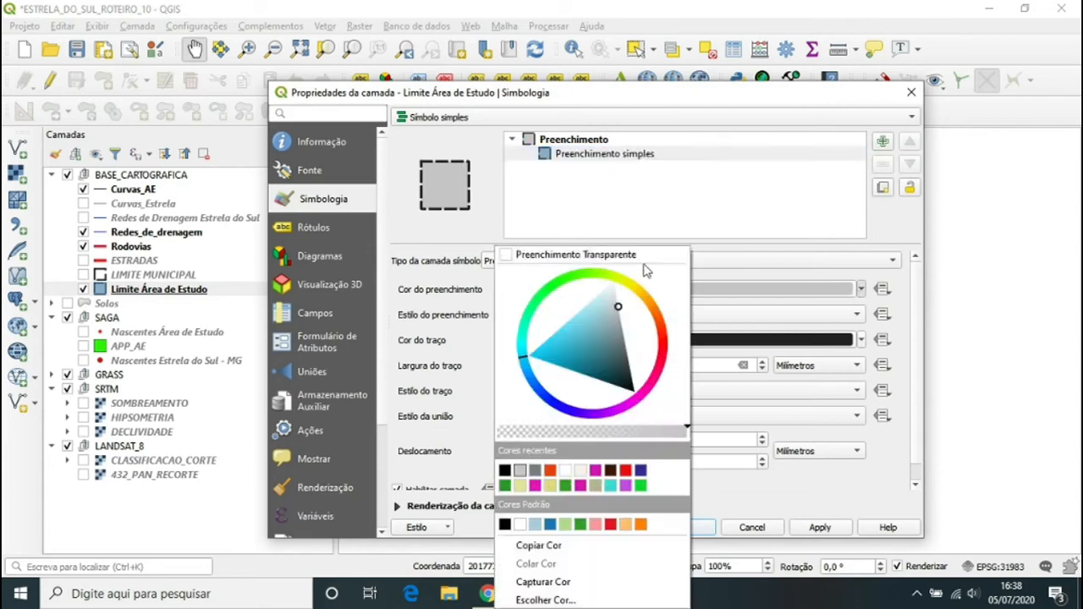
pyautogui.click(509, 255)
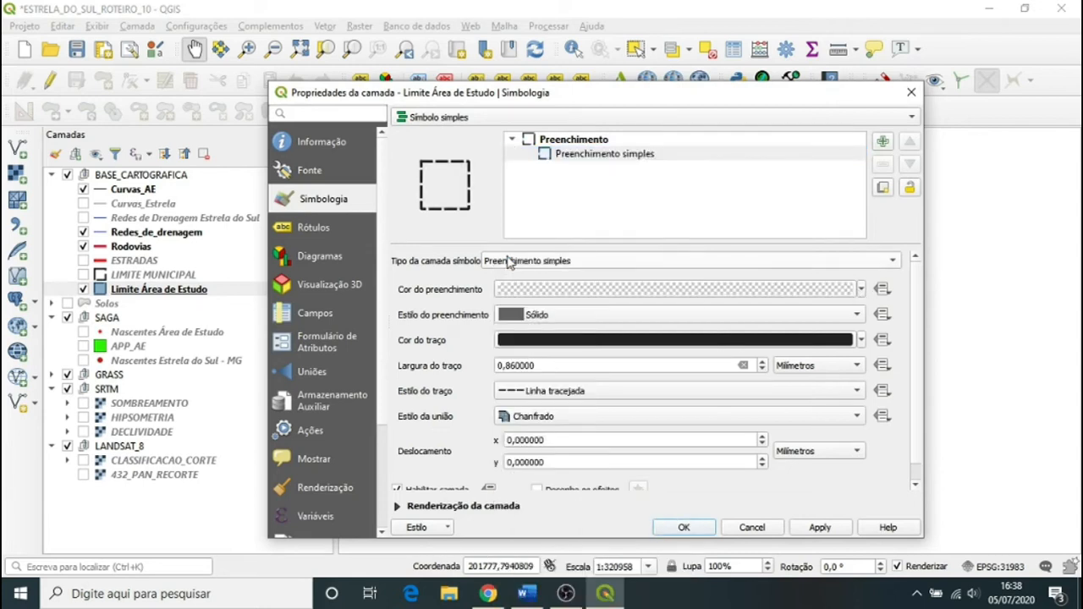
pyautogui.click(819, 528)
pyautogui.click(707, 528)
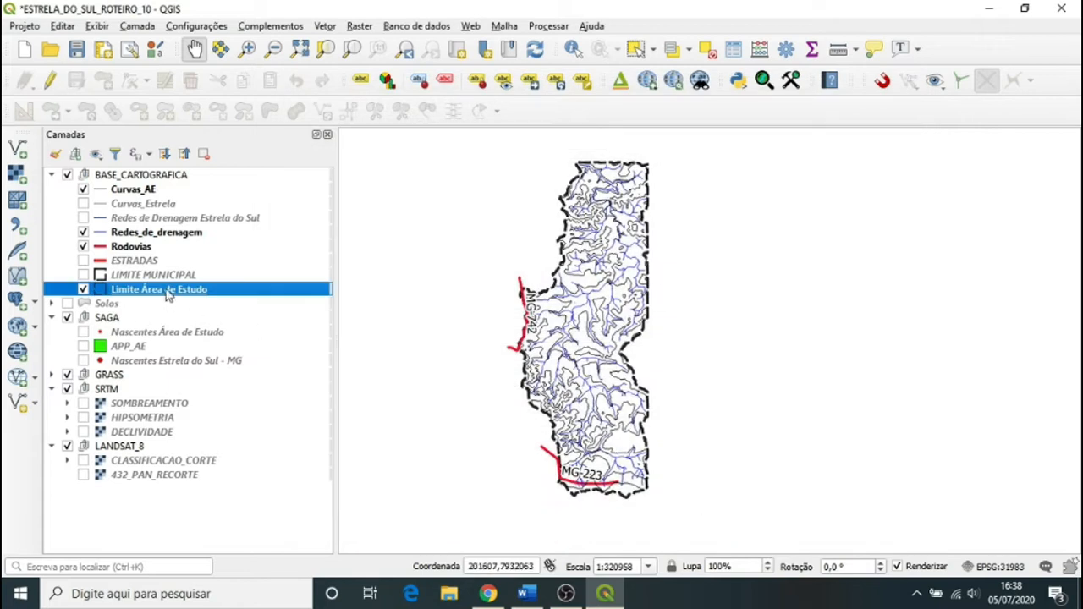
# Hide the Curvas_AE layer and show the 432_PAN_RECORTE image in the LANDSAT_8 group
pyautogui.click(84, 191)
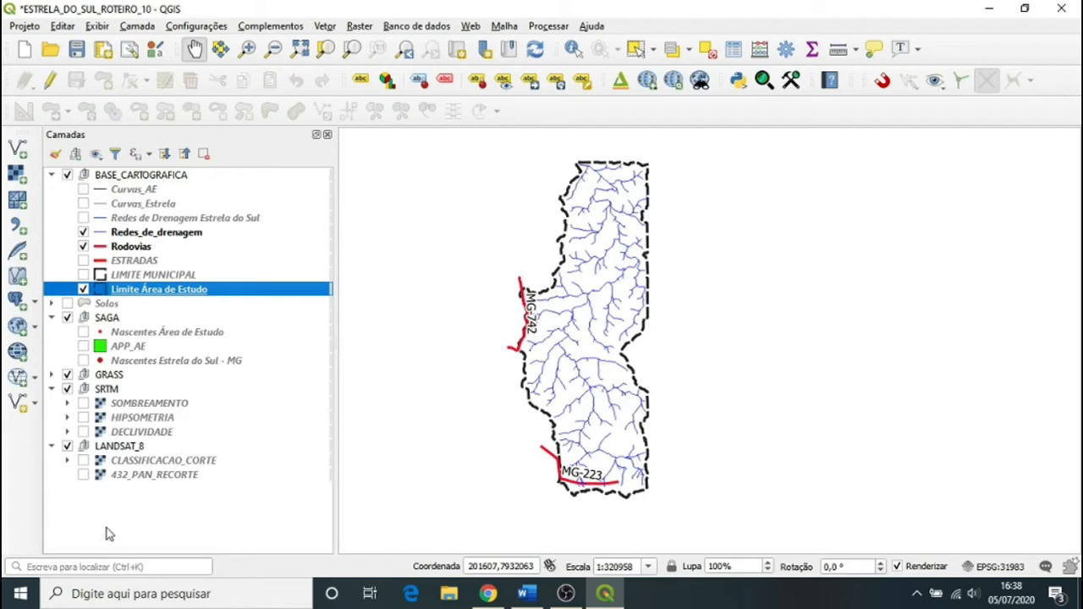
pyautogui.click(84, 475)
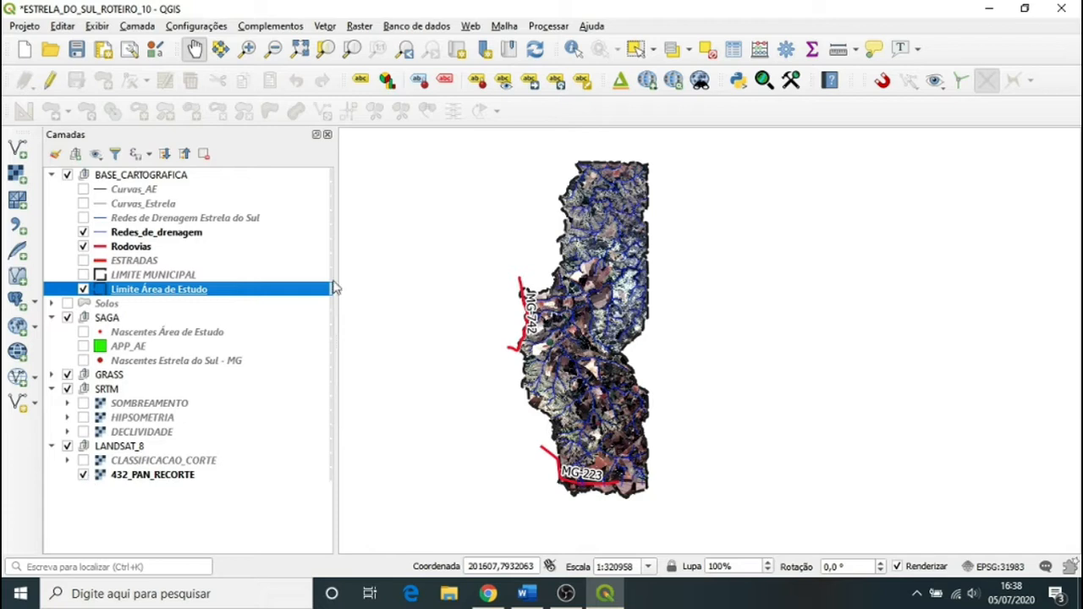
# Create a new print layout titled CARTA_IMAGEM and maximize its window
pyautogui.click(25, 26)
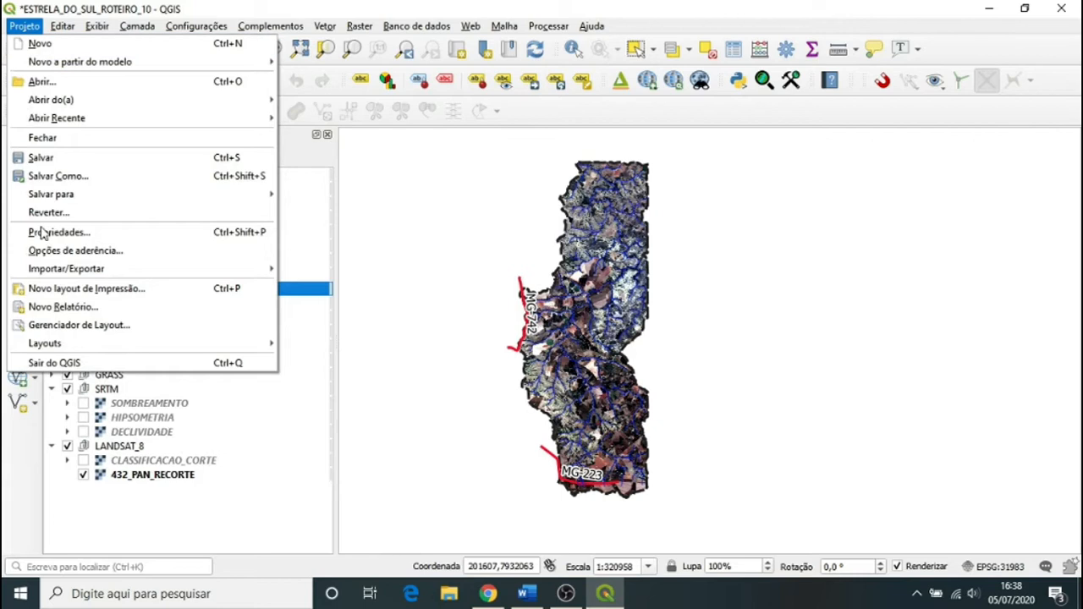
pyautogui.click(63, 292)
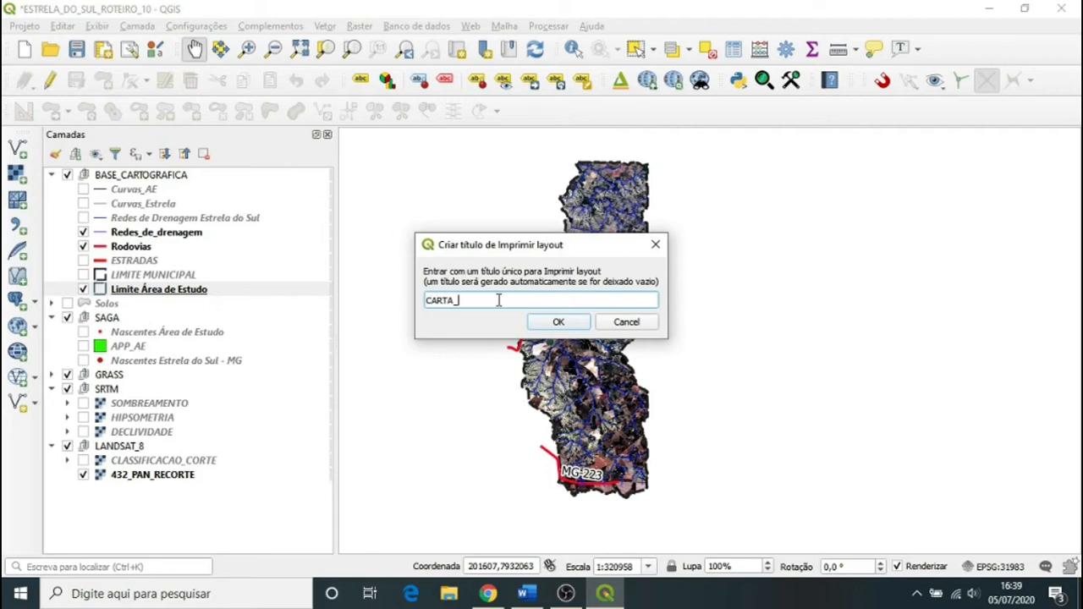
pyautogui.write('CARTA_IMAGEM')
pyautogui.click(550, 323)
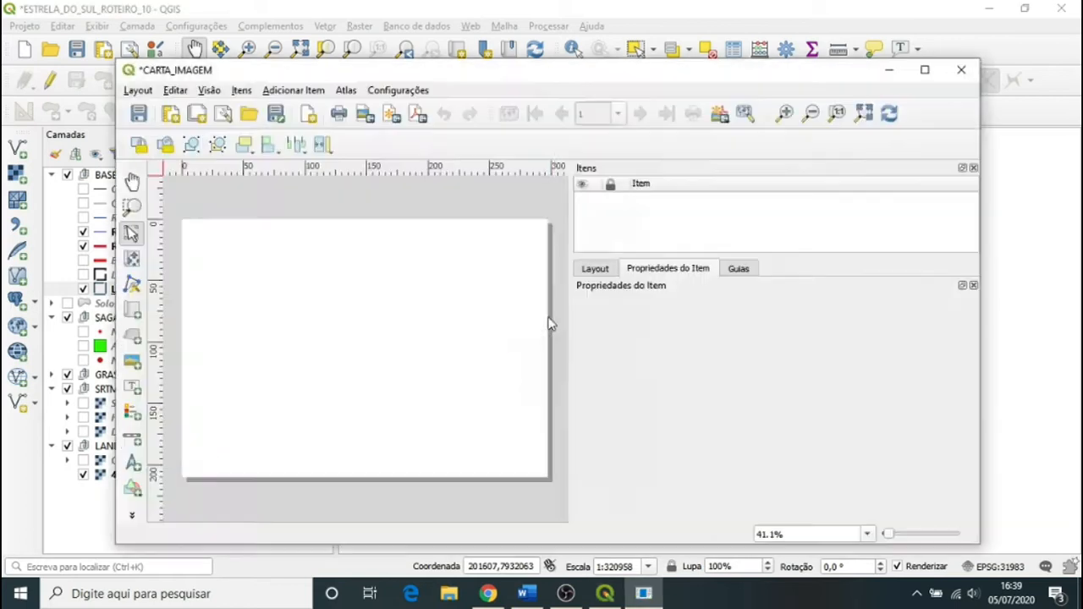
pyautogui.click(924, 70)
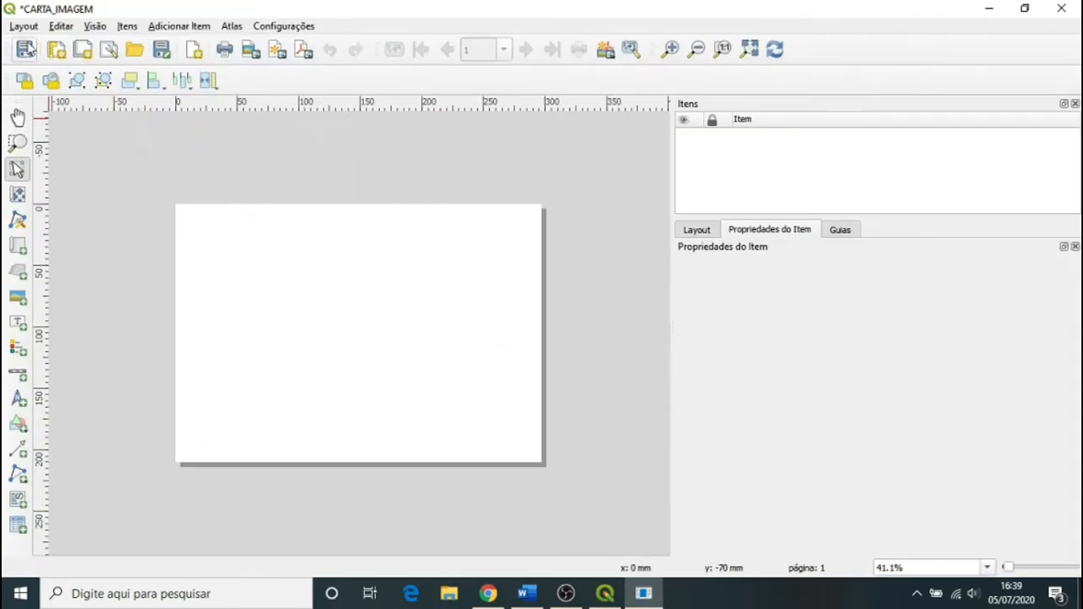
# Load the items of the layout template MODELO_MAPAS_2.qpt from the ROTEIRO_10 folder into the empty page
pyautogui.click(25, 28)
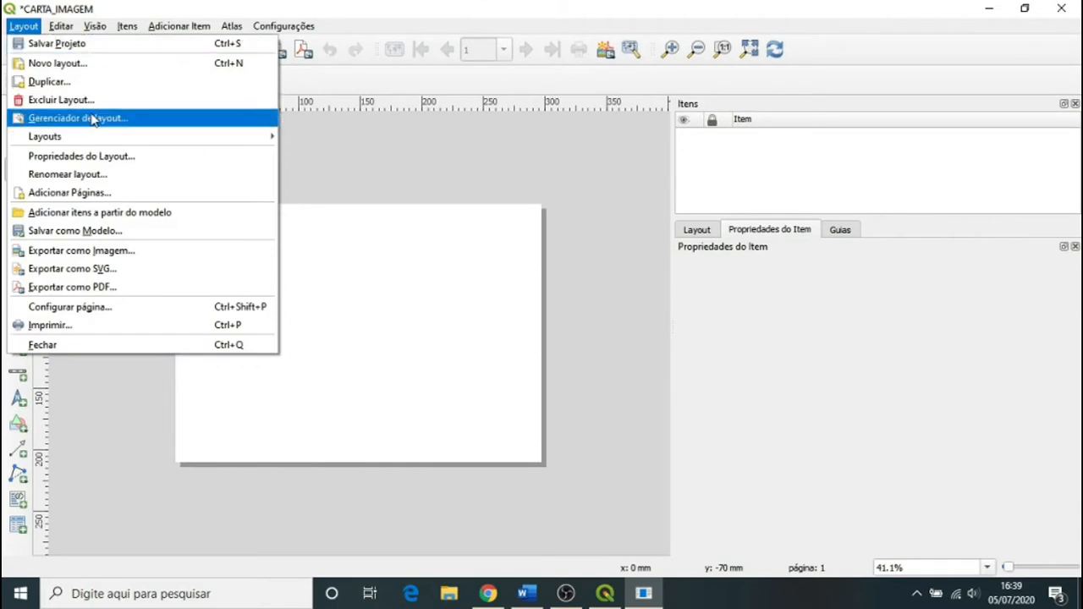
pyautogui.click(93, 212)
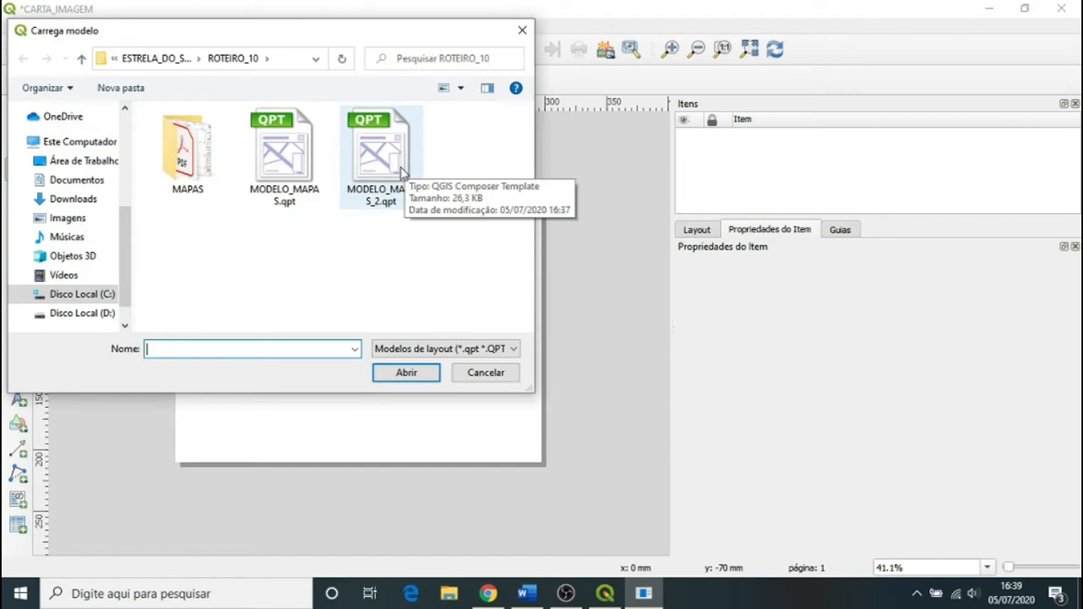
pyautogui.click(401, 161)
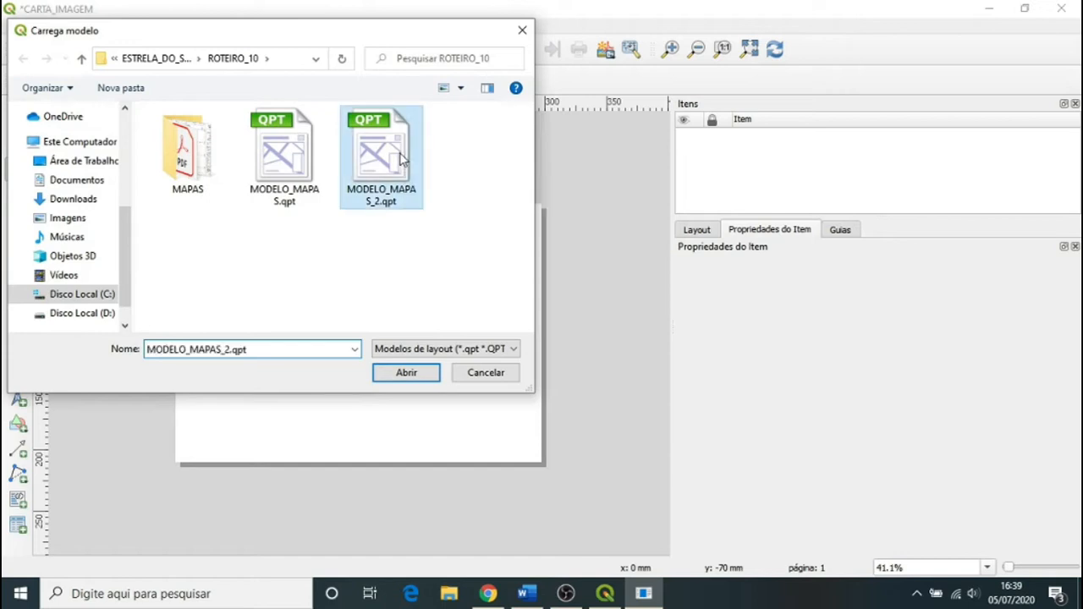
pyautogui.click(410, 376)
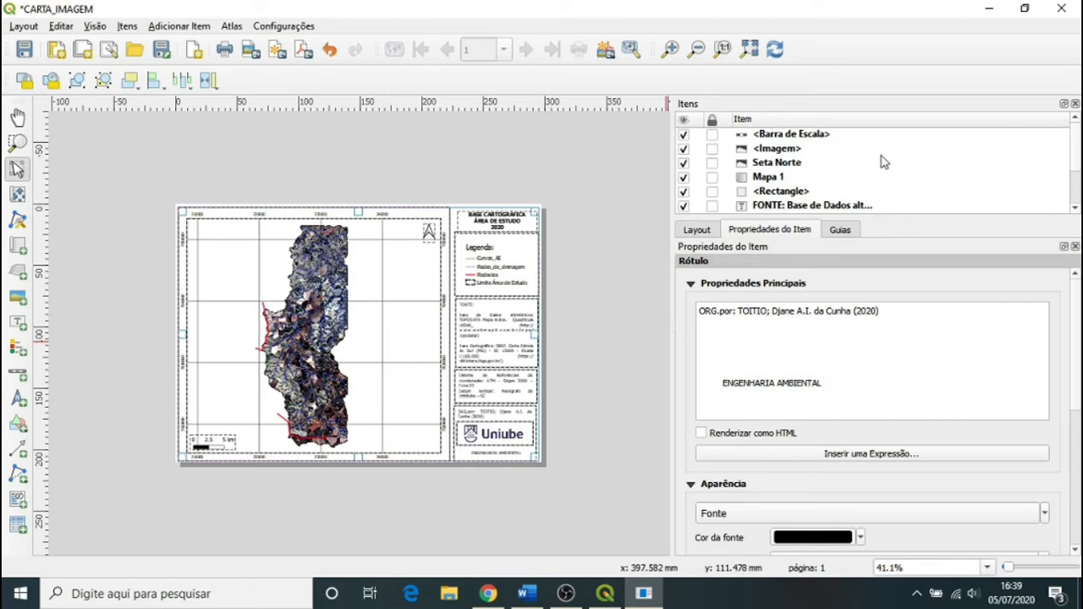
pyautogui.scroll(-2, 1078, 184)
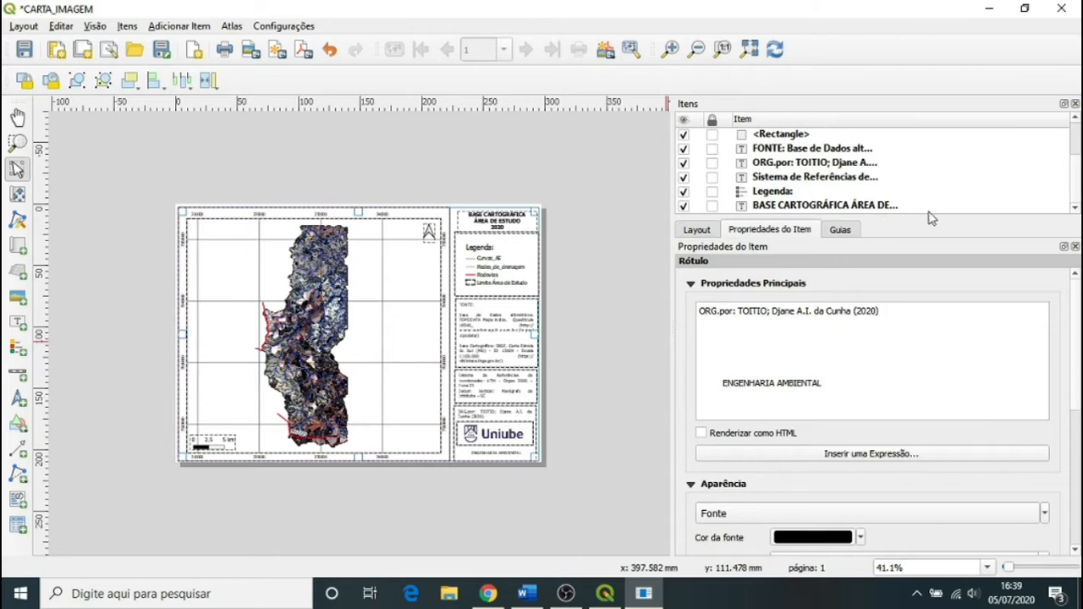
pyautogui.scroll(2, 1079, 188)
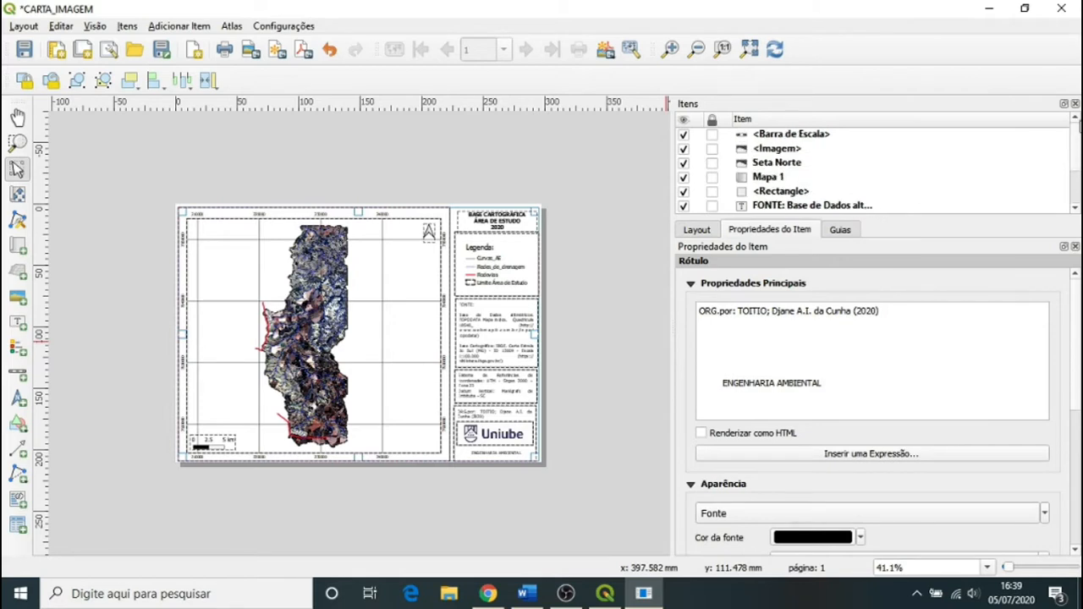
# Delete the scale bar that came with the template from the layout
pyautogui.click(772, 175)
pyautogui.moveTo(770, 173); pyautogui.dragTo(791, 138)
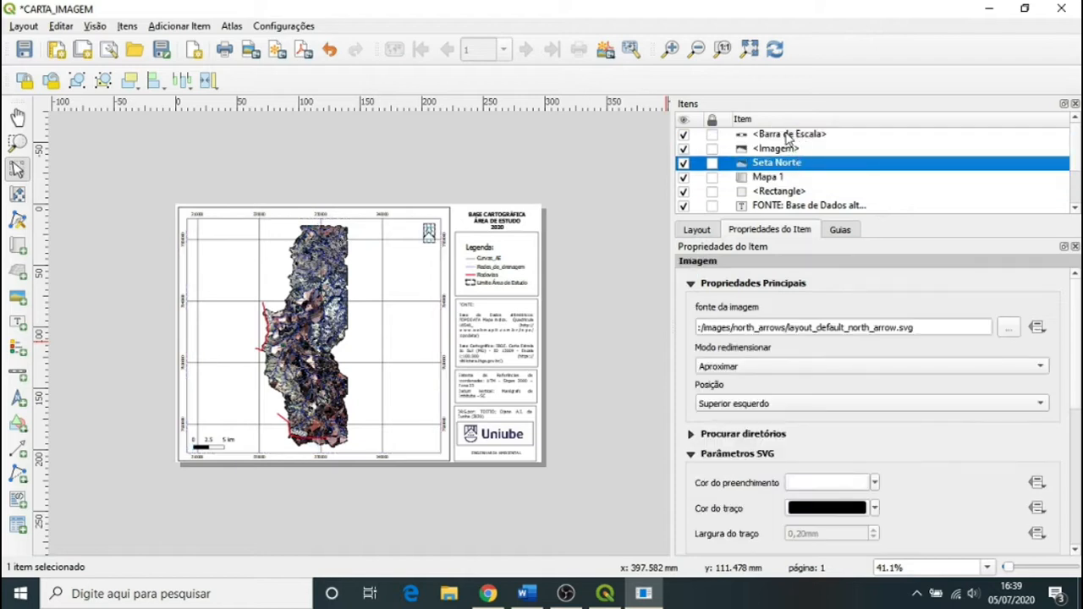
pyautogui.click(796, 137)
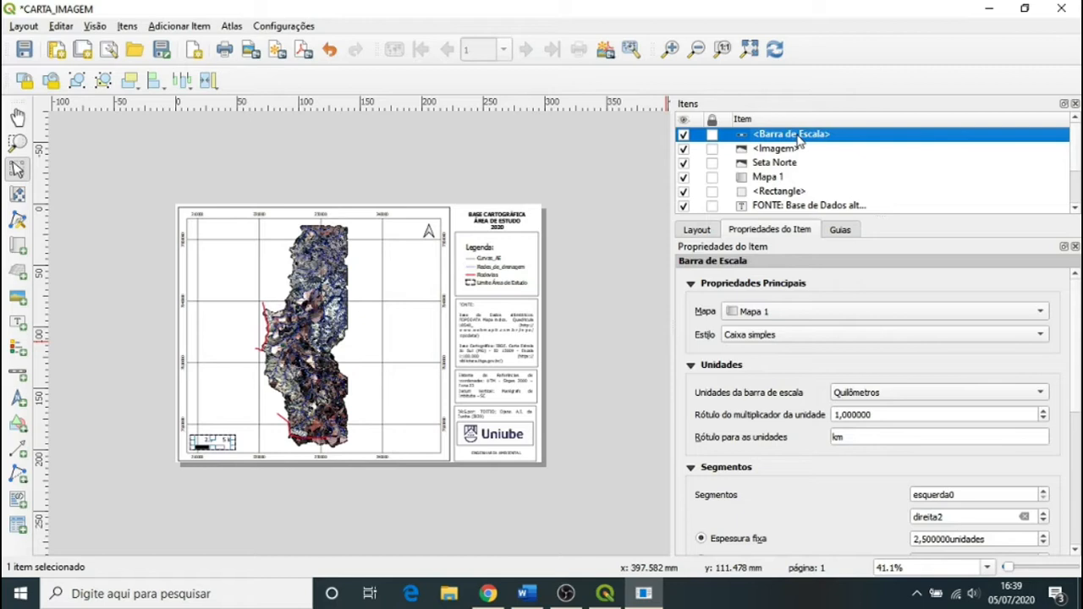
pyautogui.rightClick(795, 137)
pyautogui.rightClick(775, 138)
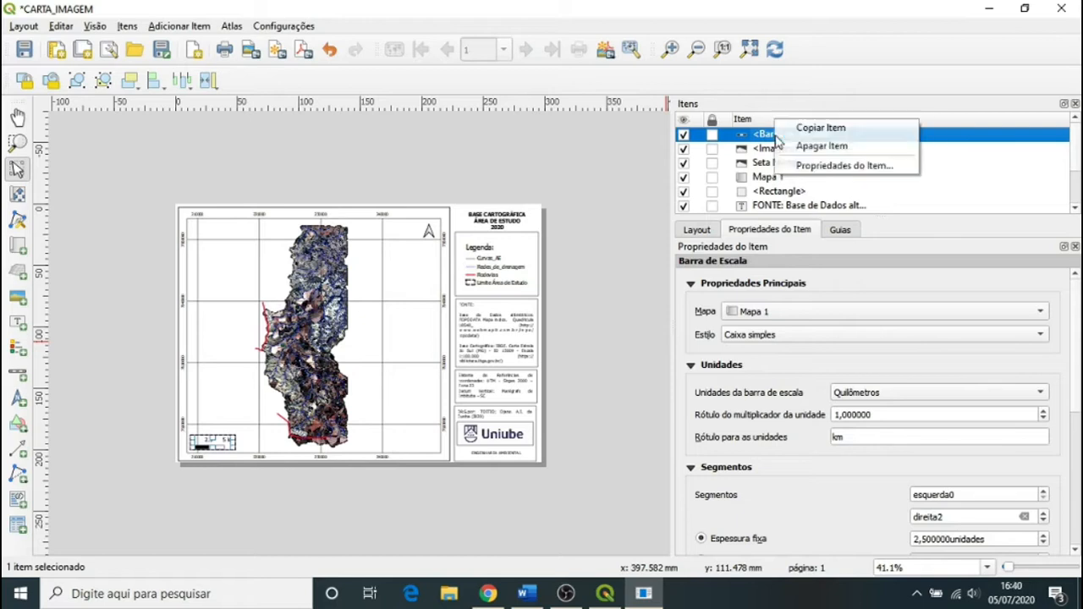
pyautogui.click(804, 146)
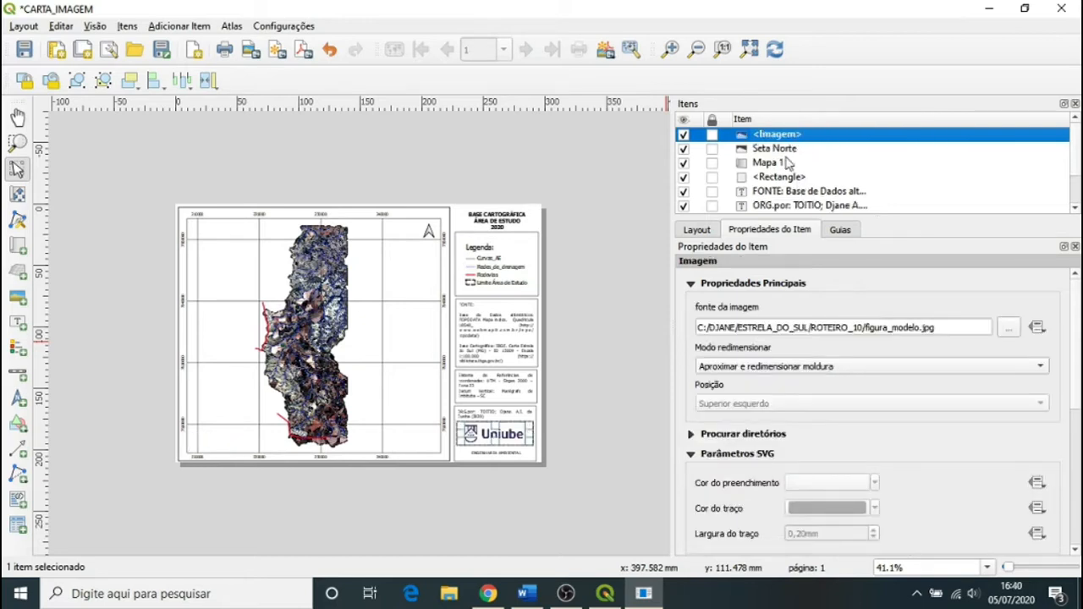
# Reorder the layout items so the logo image sits directly below the rectangle and the FONTE label below the ORG.por label
pyautogui.moveTo(787, 150)
pyautogui.mouseDown()
pyautogui.moveTo(787, 133)
pyautogui.moveTo(787, 167)
pyautogui.mouseUp()
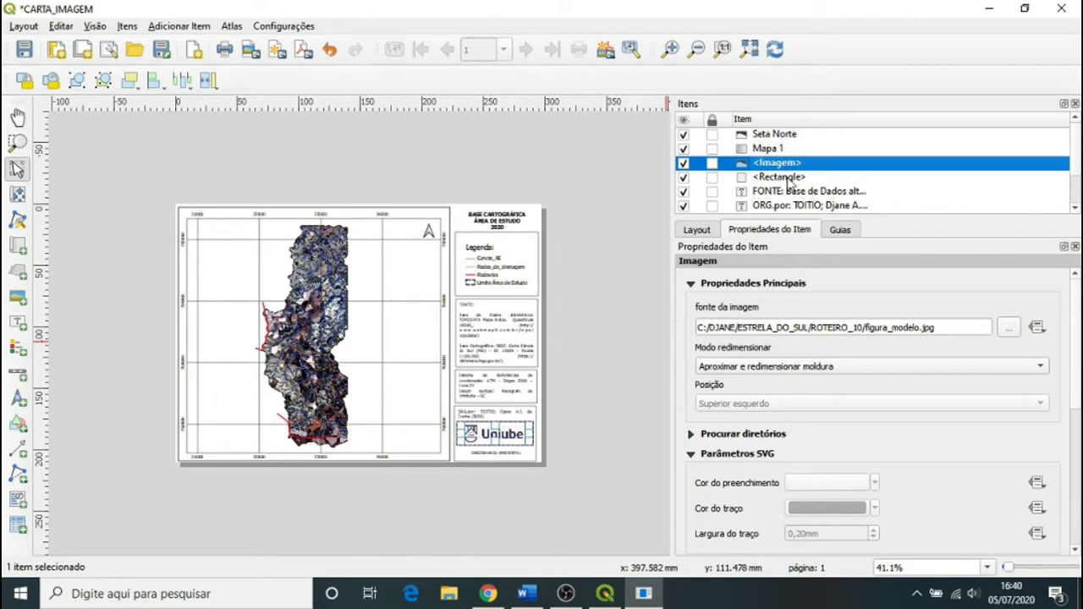
pyautogui.click(787, 177)
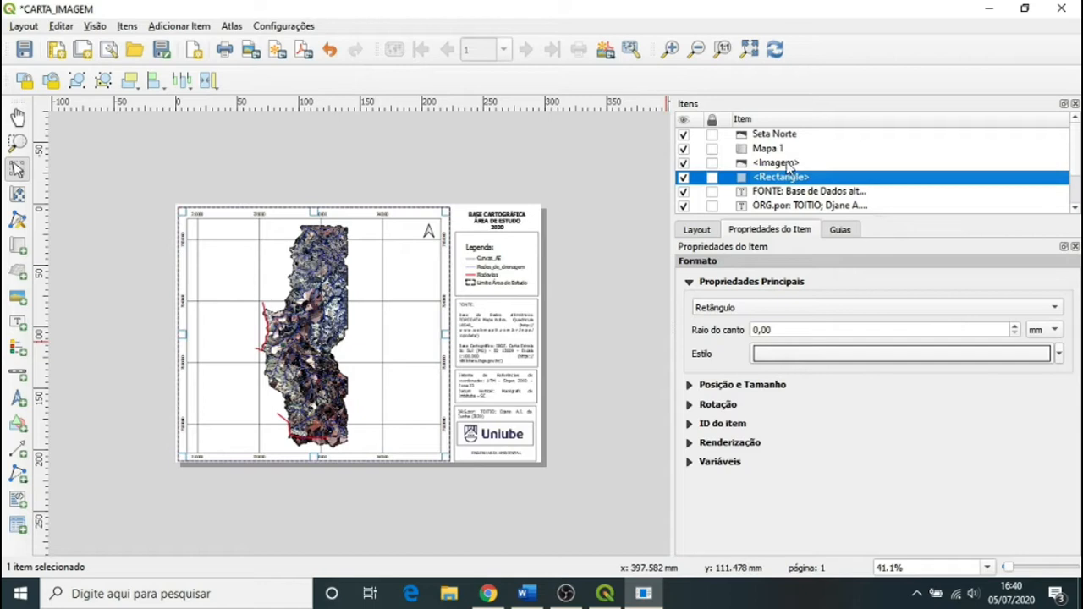
pyautogui.moveTo(787, 162); pyautogui.dragTo(795, 195)
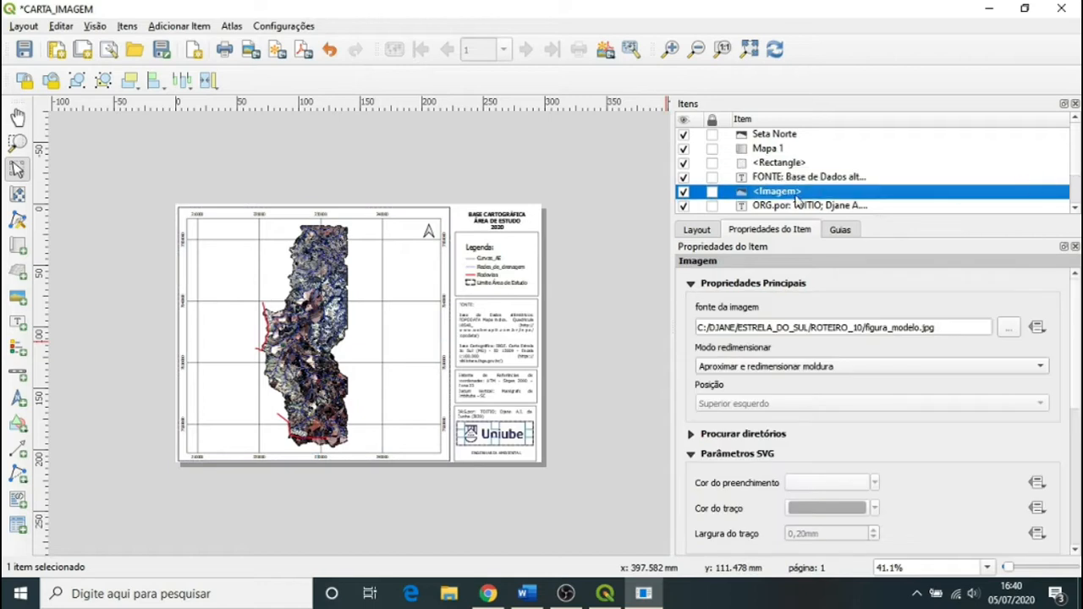
pyautogui.moveTo(785, 192)
pyautogui.mouseDown()
pyautogui.moveTo(789, 173)
pyautogui.moveTo(792, 203)
pyautogui.mouseUp()
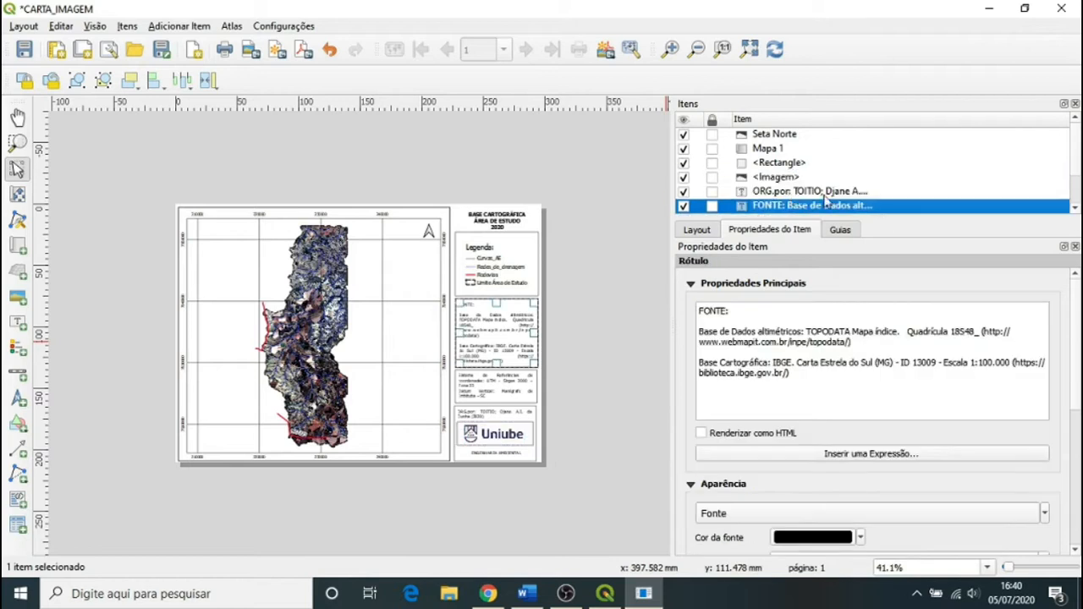
pyautogui.moveTo(1079, 159)
pyautogui.mouseDown()
pyautogui.moveTo(1079, 178)
pyautogui.moveTo(1079, 146)
pyautogui.mouseUp()
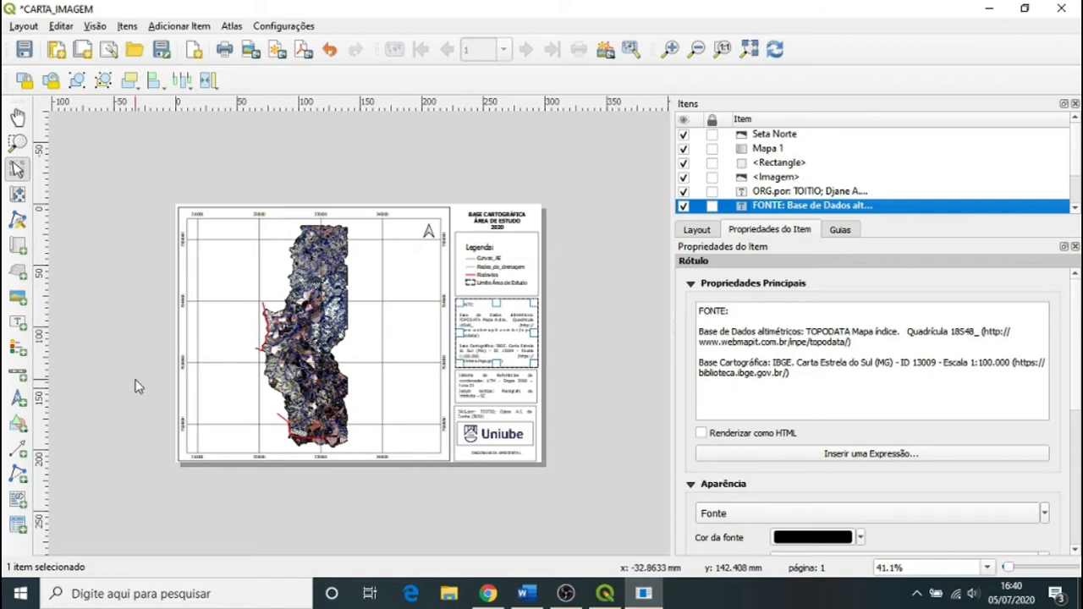
# Add a new scale bar in the lower-left corner of the map frame and deselect it
pyautogui.click(16, 376)
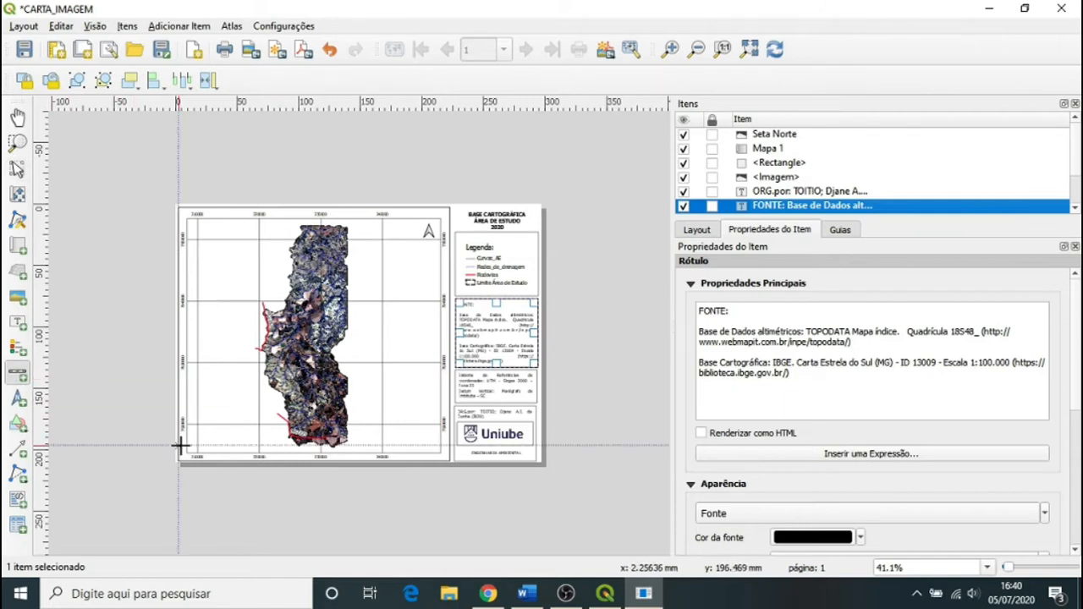
pyautogui.moveTo(199, 436); pyautogui.dragTo(248, 445)
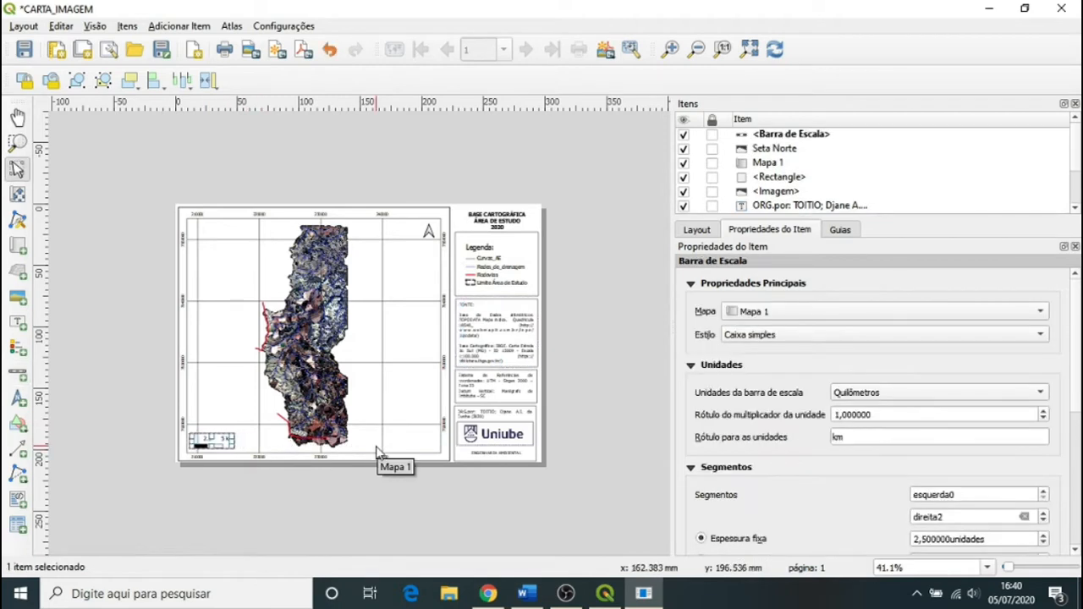
pyautogui.click(604, 357)
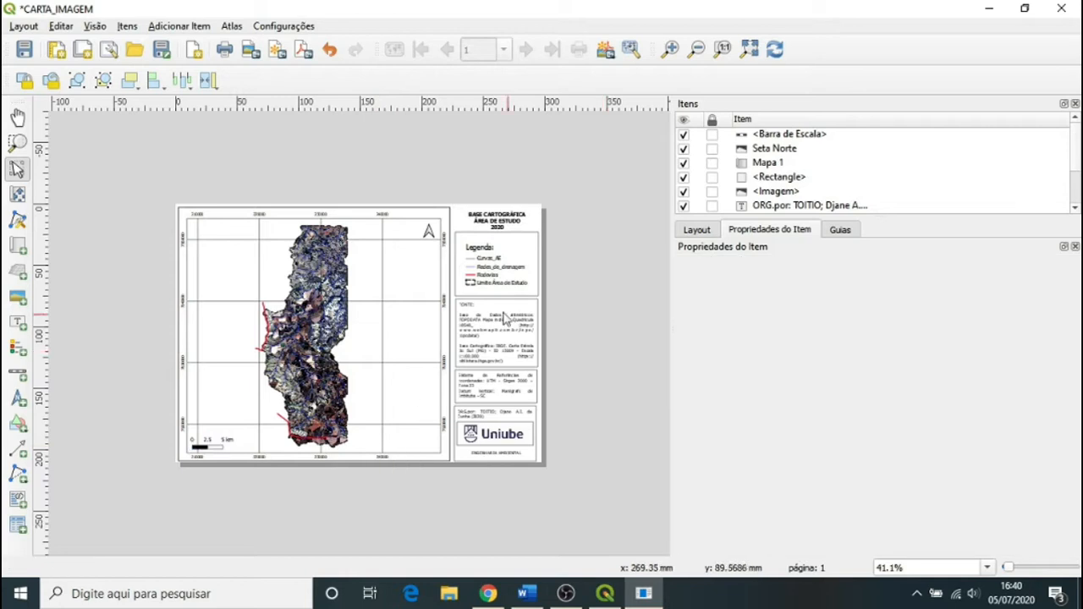
# Change the first line of the layout's title label to CARTA IMAGEM LANDSAT8
pyautogui.click(511, 269)
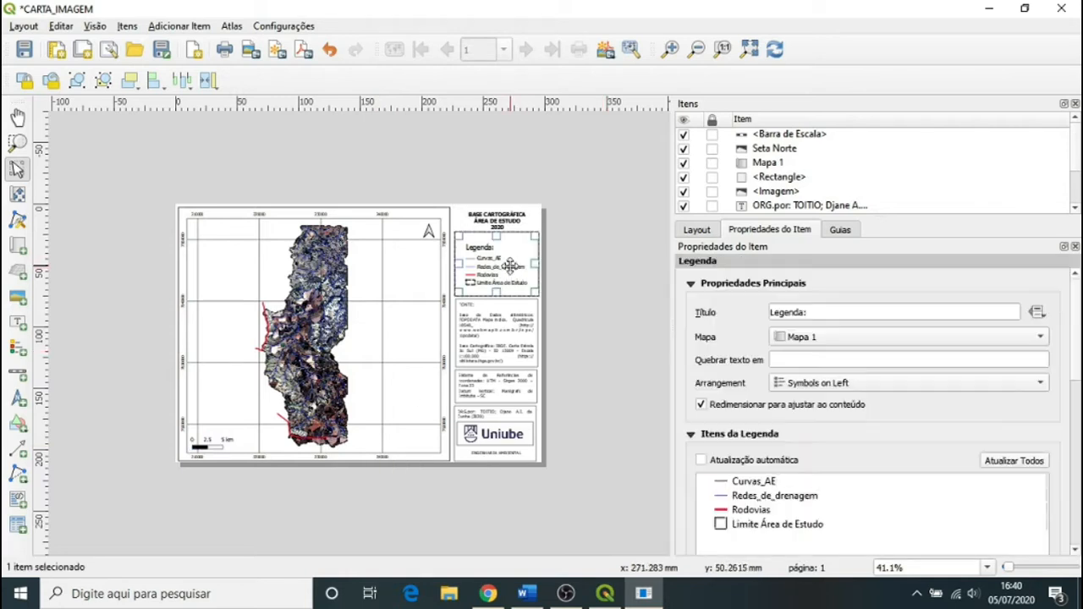
pyautogui.click(507, 221)
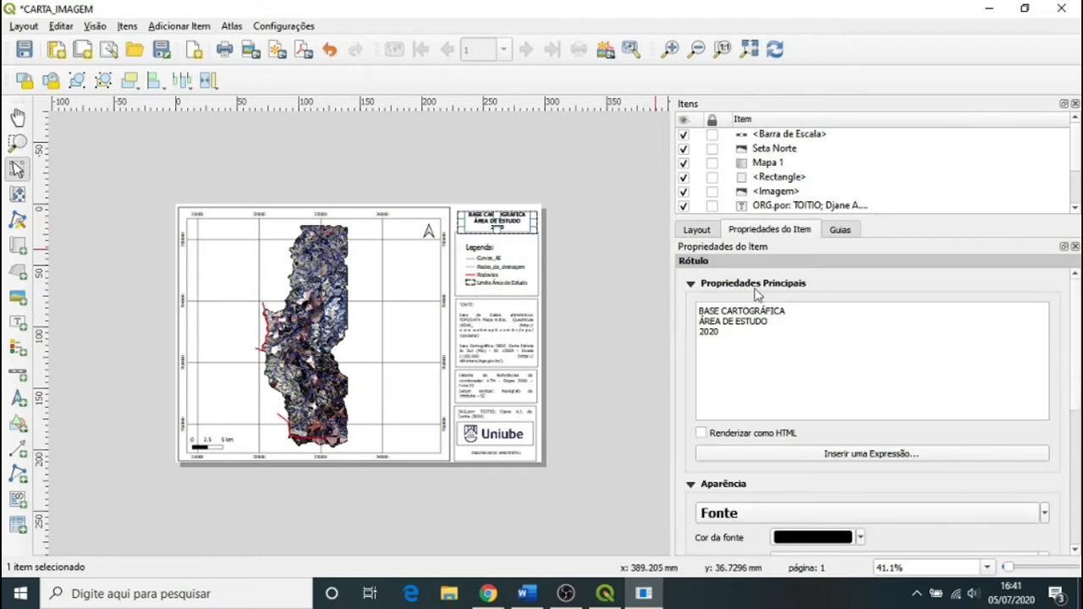
pyautogui.moveTo(802, 309); pyautogui.dragTo(704, 306)
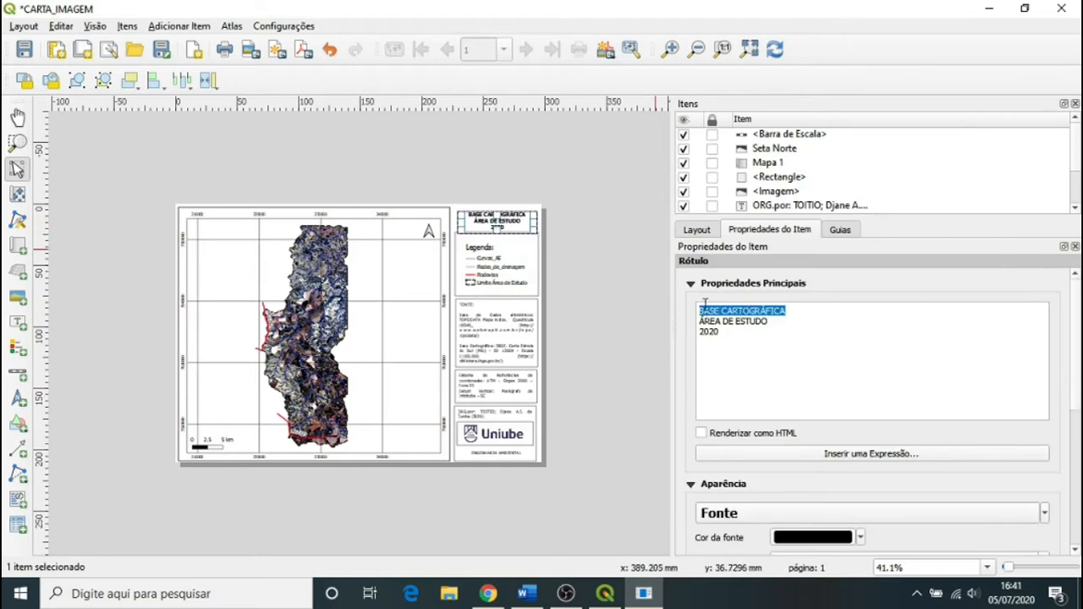
pyautogui.write('CARTA')
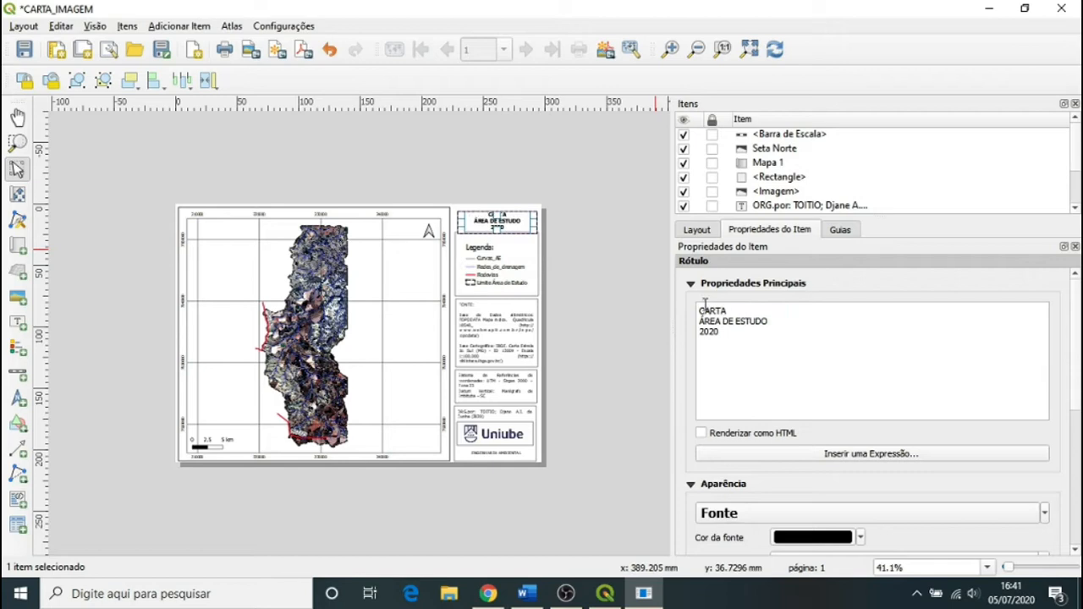
pyautogui.write(' IMAGEM LANDSAT')
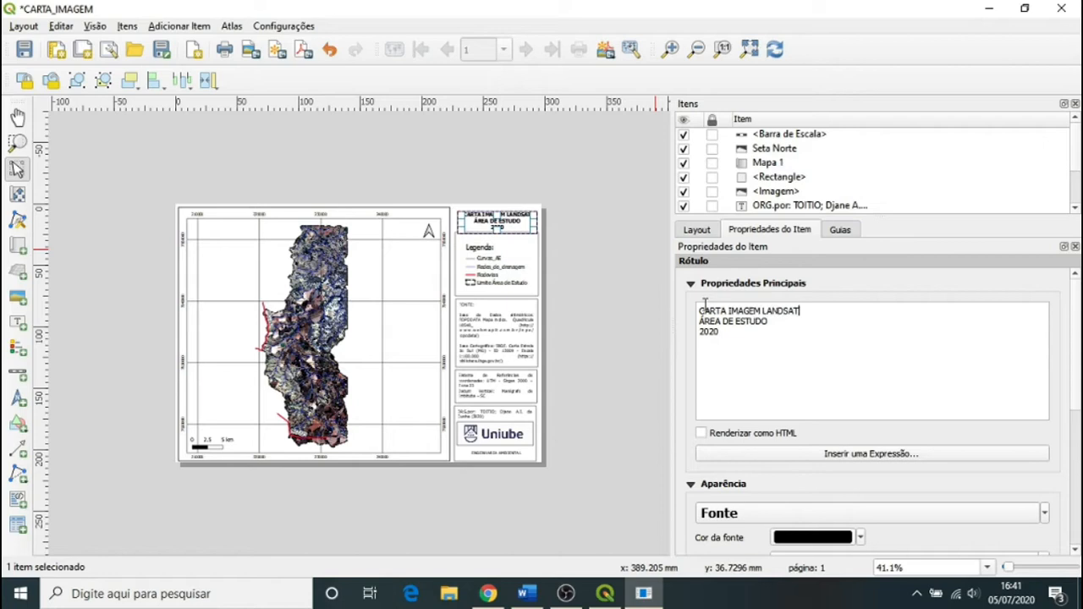
pyautogui.write('8')
pyautogui.moveTo(722, 331); pyautogui.dragTo(709, 331)
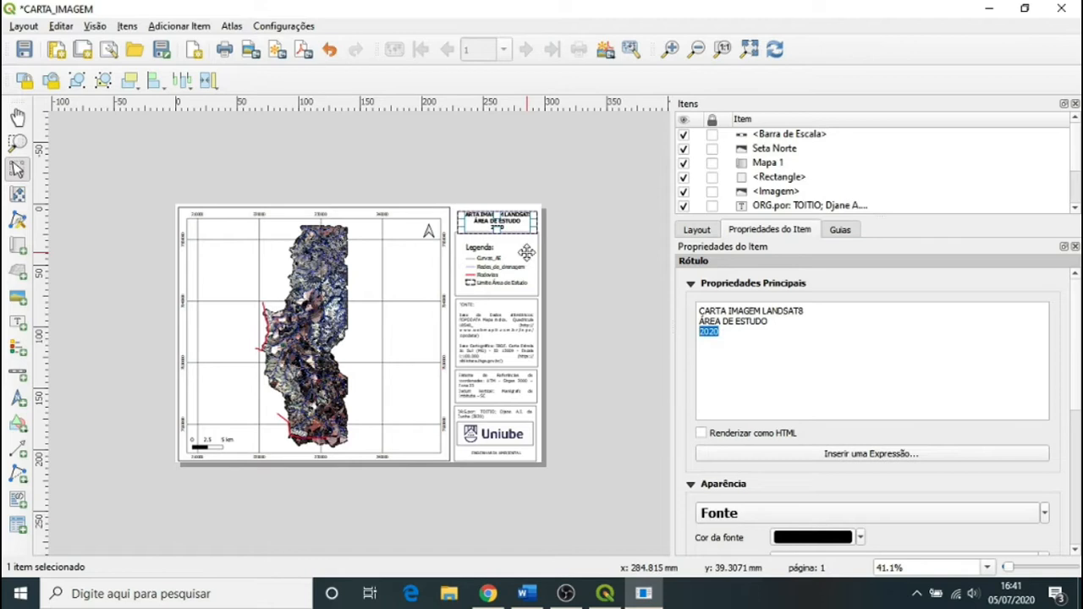
# Remove the Curvas_AE entry from the map legend
pyautogui.click(526, 252)
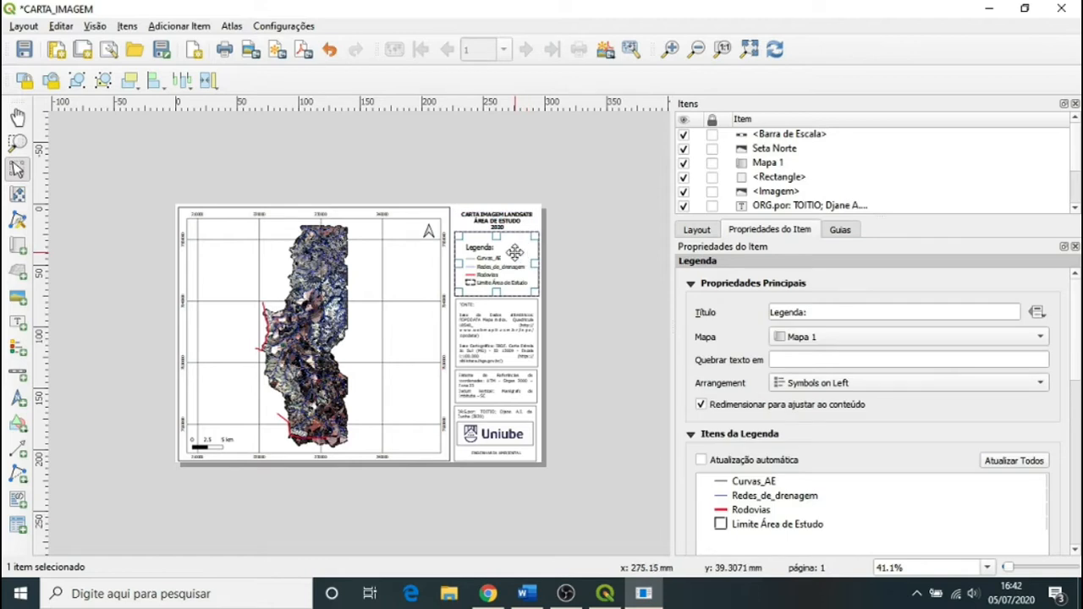
pyautogui.moveTo(1079, 343); pyautogui.dragTo(1078, 406)
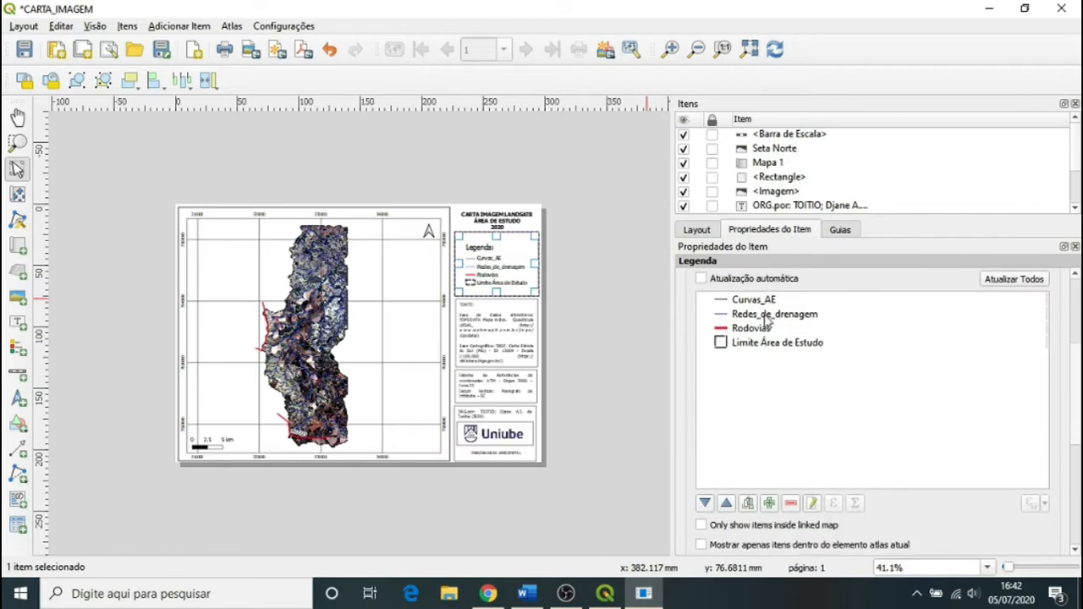
pyautogui.click(763, 303)
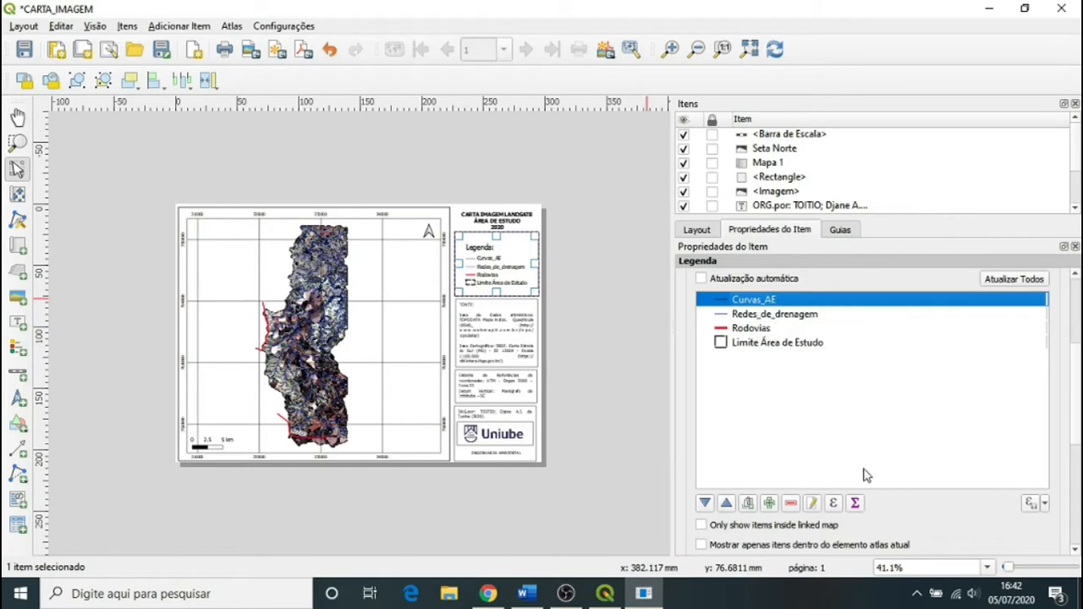
pyautogui.click(790, 504)
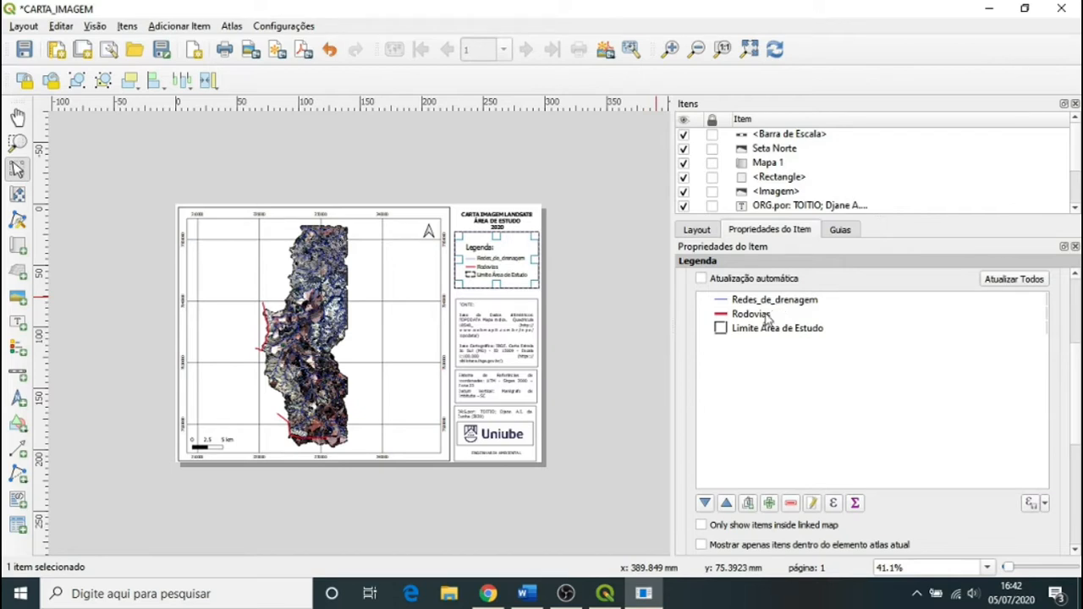
# Rename the drainage network entry in the legend to Redes de drenagem, with spaces instead of underscores
pyautogui.doubleClick(767, 301)
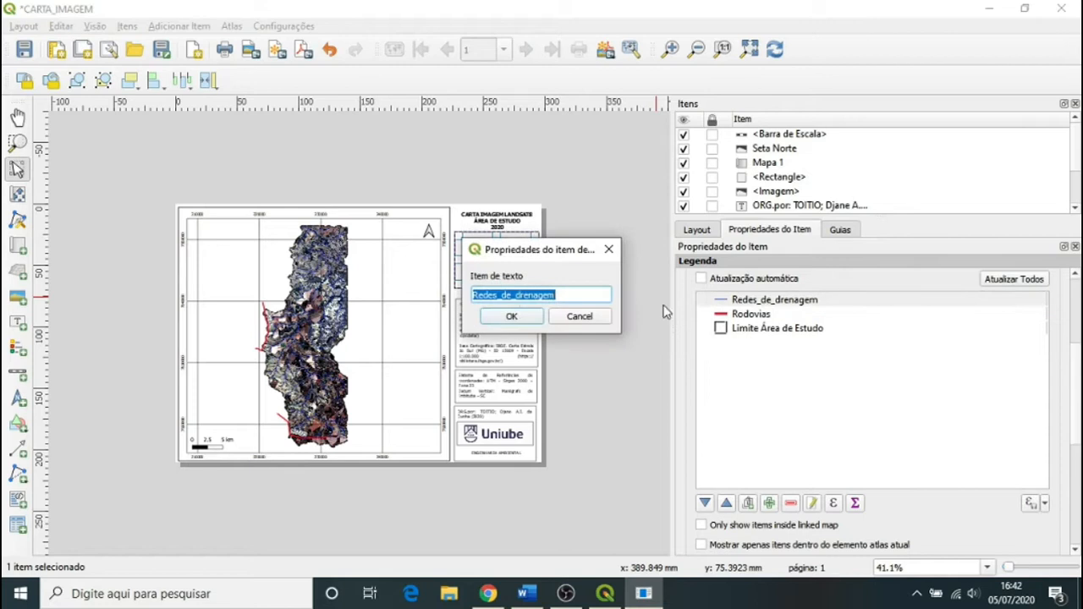
pyautogui.click(507, 296)
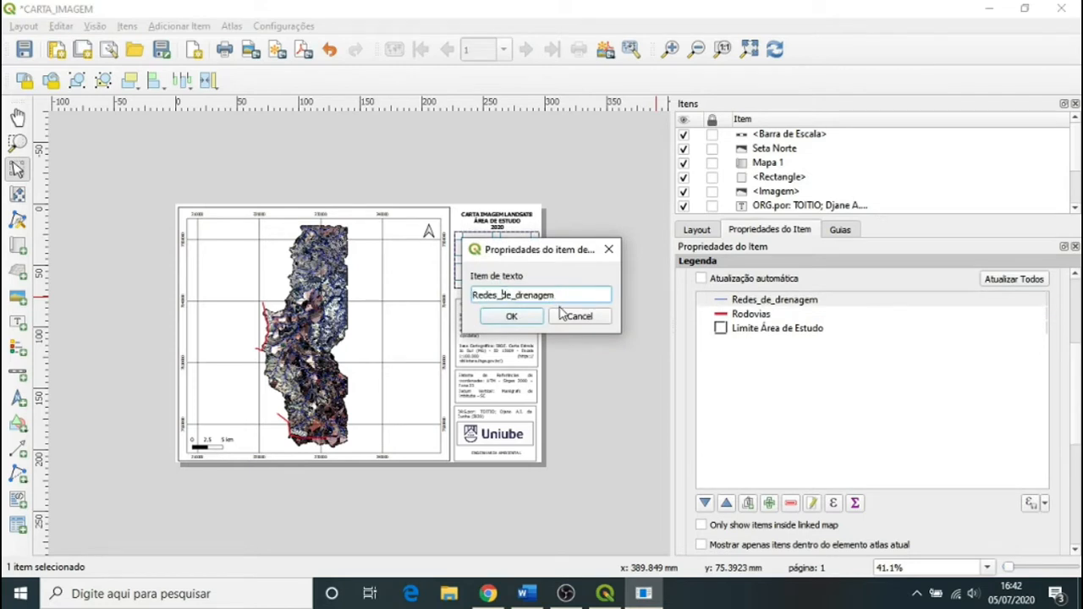
pyautogui.press('BackSpace')
pyautogui.click(515, 295)
pyautogui.press('BackSpace')
pyautogui.click(510, 318)
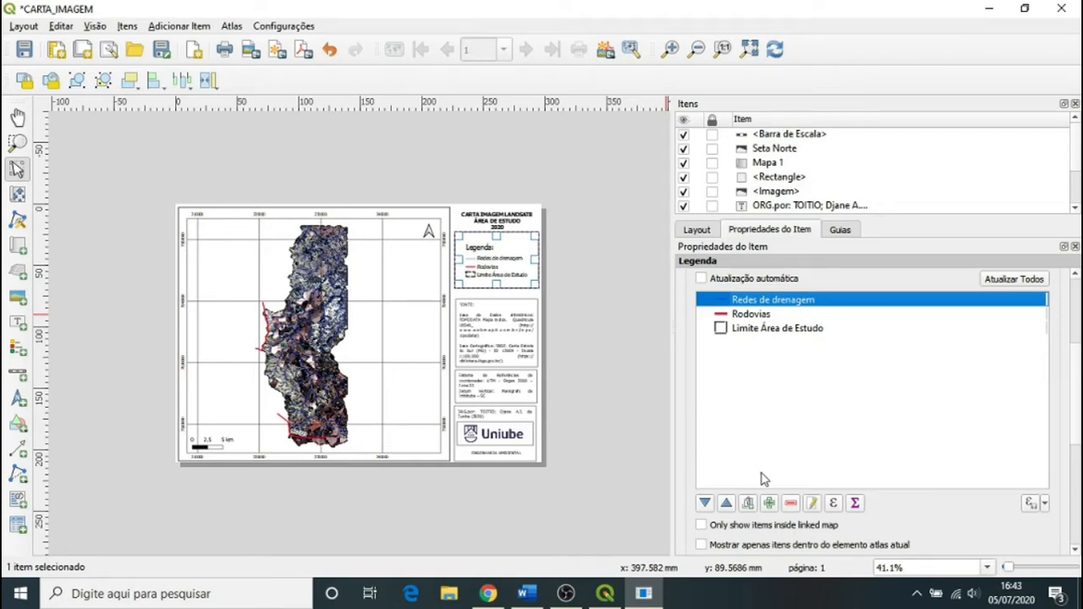
# Add the 432_PAN_RECORTE layer to the legend, listing only visible layers for the choice
pyautogui.click(769, 503)
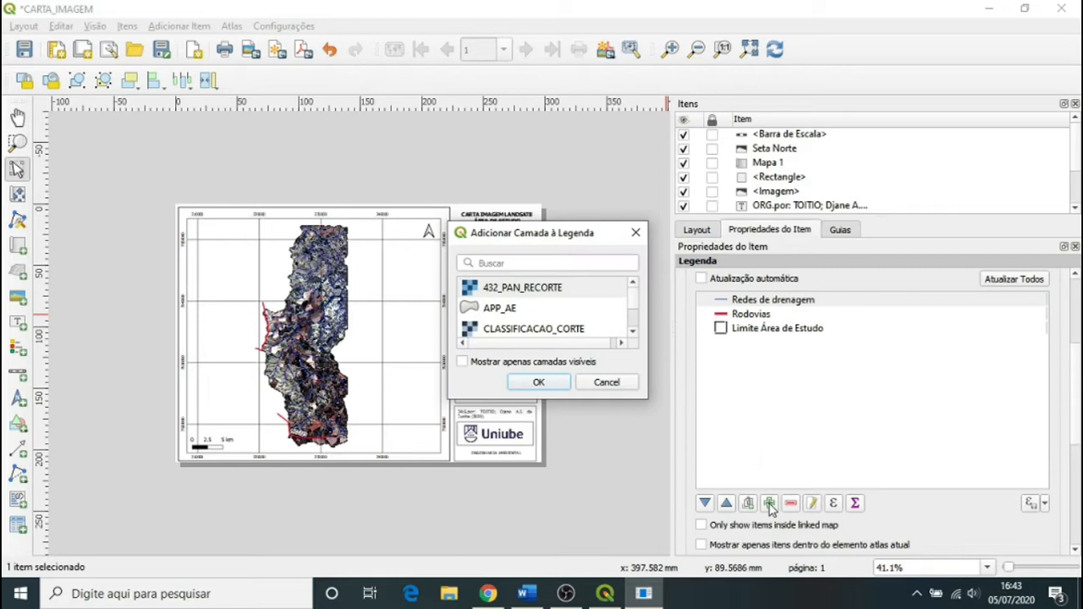
pyautogui.click(463, 362)
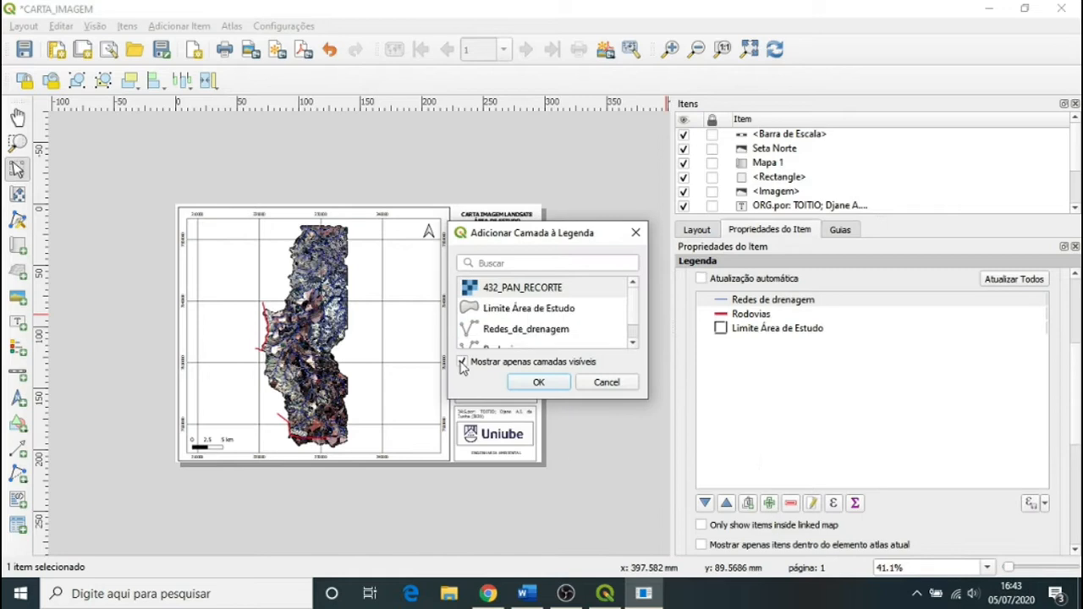
pyautogui.moveTo(635, 305)
pyautogui.mouseDown()
pyautogui.moveTo(634, 329)
pyautogui.moveTo(639, 293)
pyautogui.mouseUp()
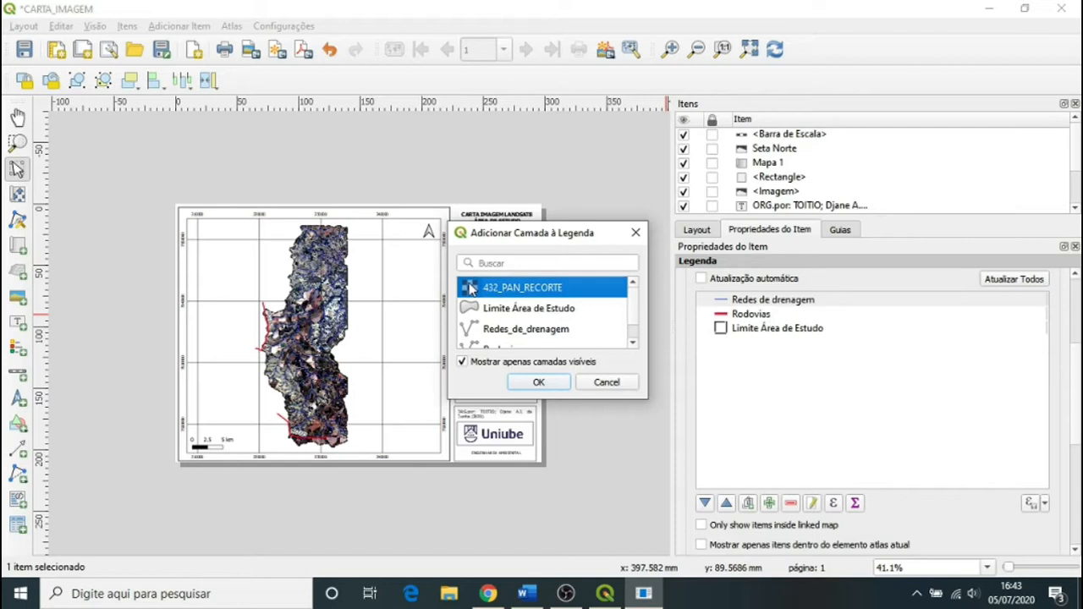
pyautogui.click(543, 385)
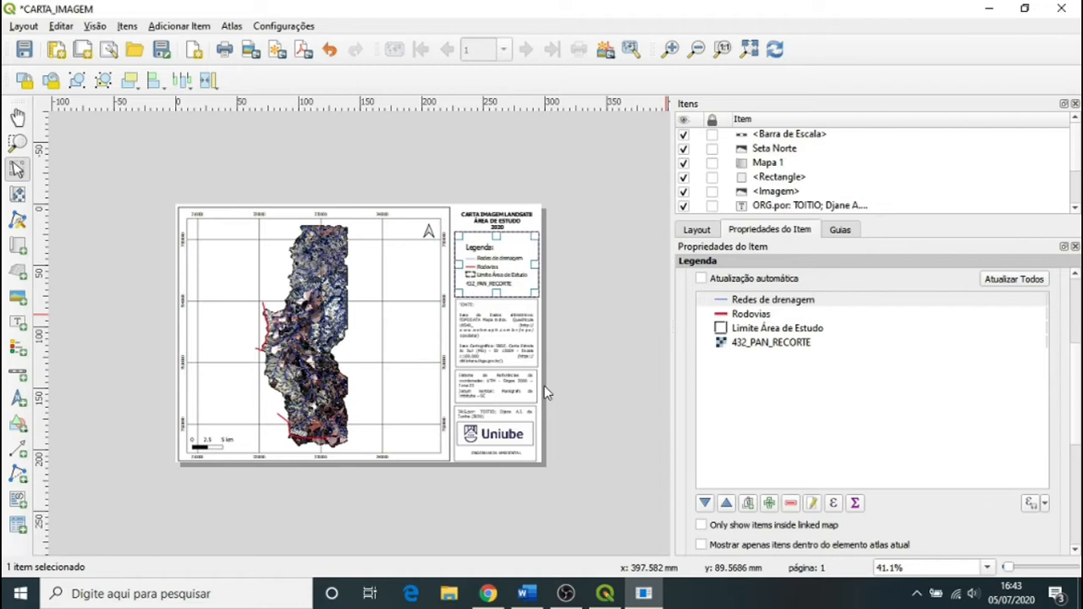
# Remove the 432_PAN_RECORTE entry from the legend and move the FONTE label up closer beneath the legend
pyautogui.click(766, 344)
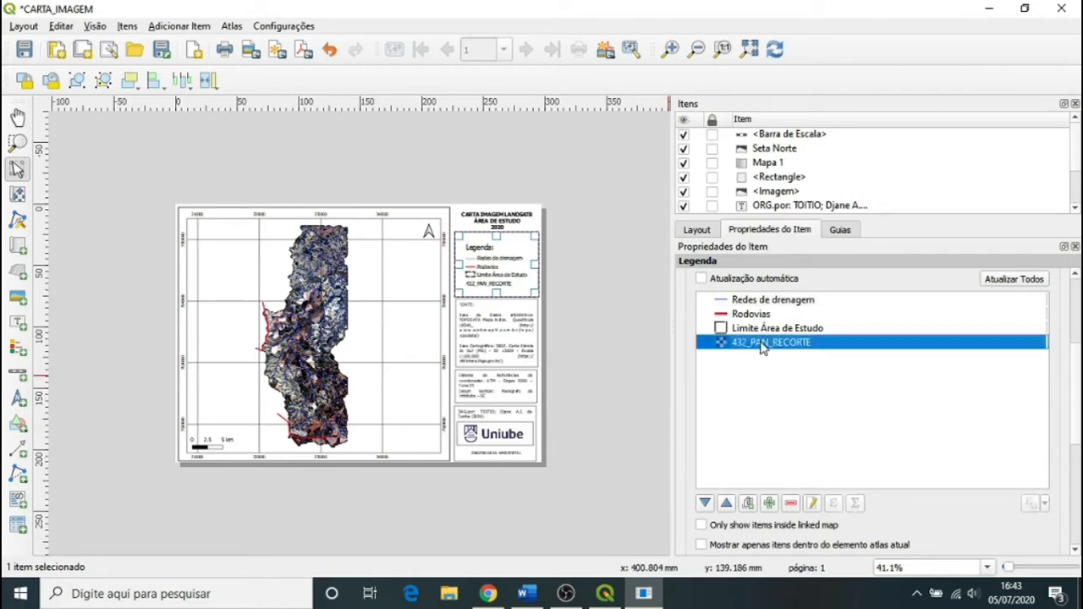
pyautogui.click(791, 505)
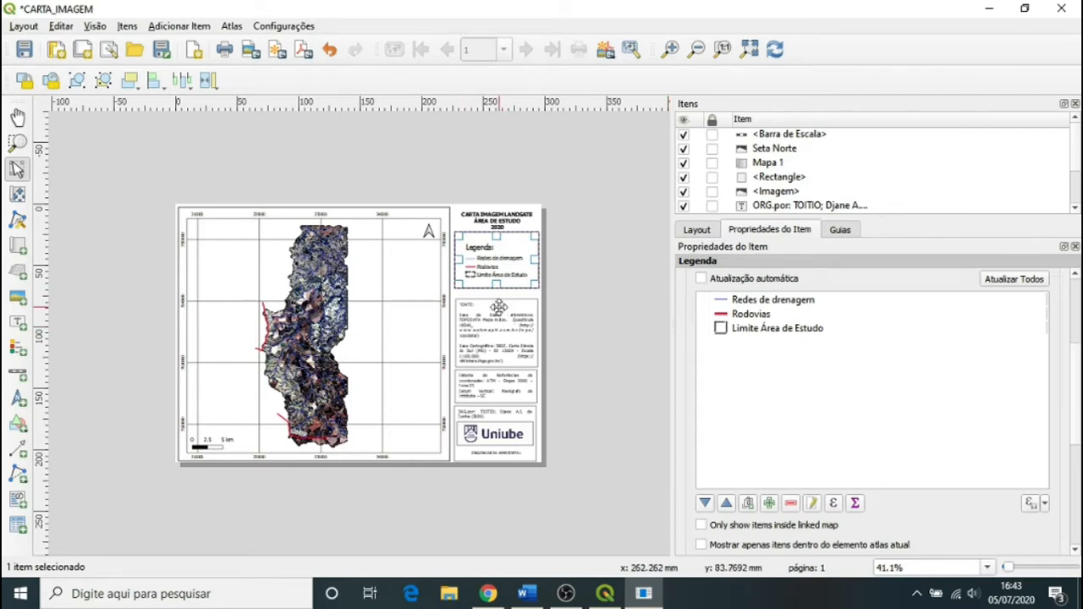
pyautogui.moveTo(503, 324); pyautogui.dragTo(504, 316)
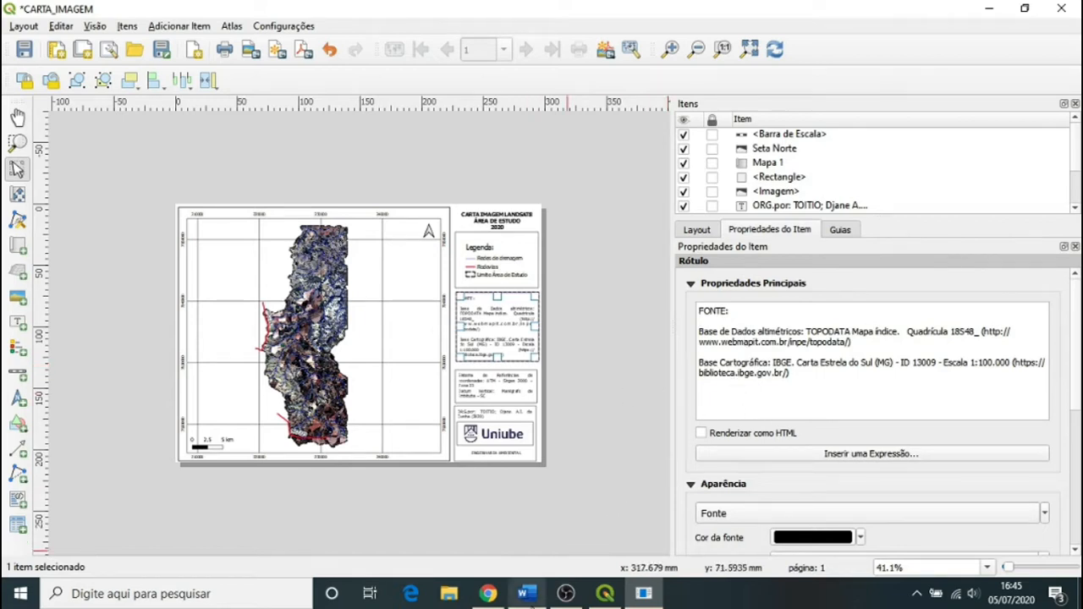
# Switch to fonte_AE.docx in Word and correct the LANDSAT8 band composition in the satellite image source to 4R3G2B
pyautogui.click(526, 593)
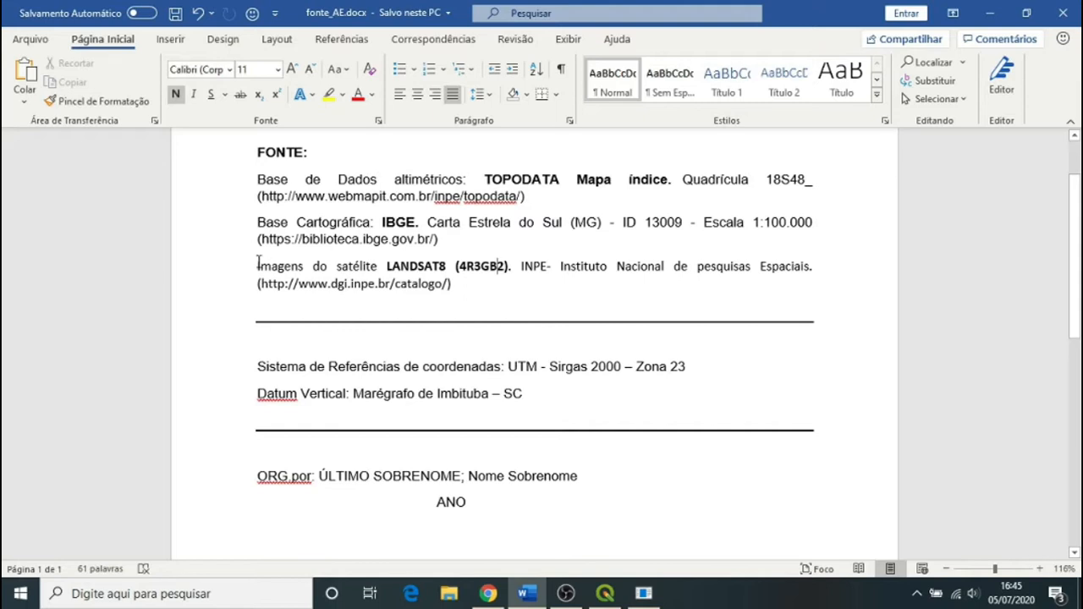
pyautogui.moveTo(251, 265); pyautogui.dragTo(474, 277)
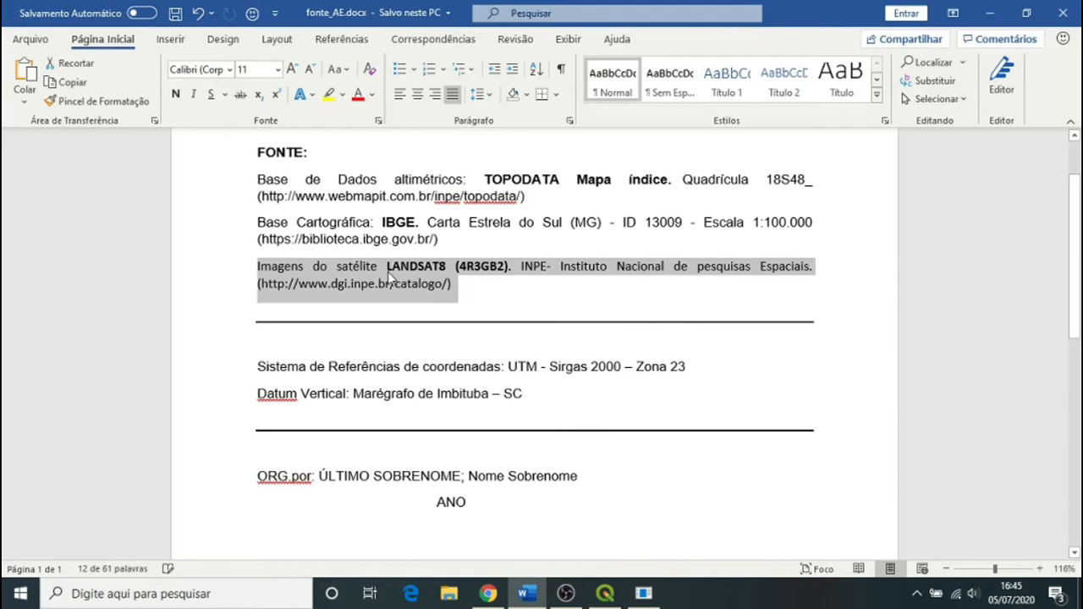
pyautogui.click(504, 269)
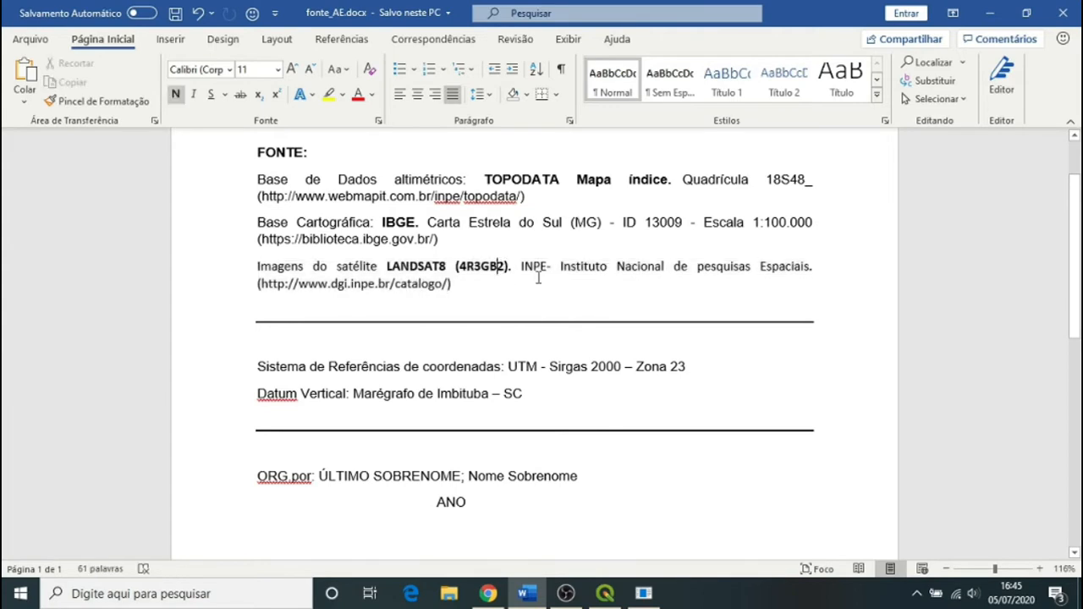
pyautogui.press('BackSpace')
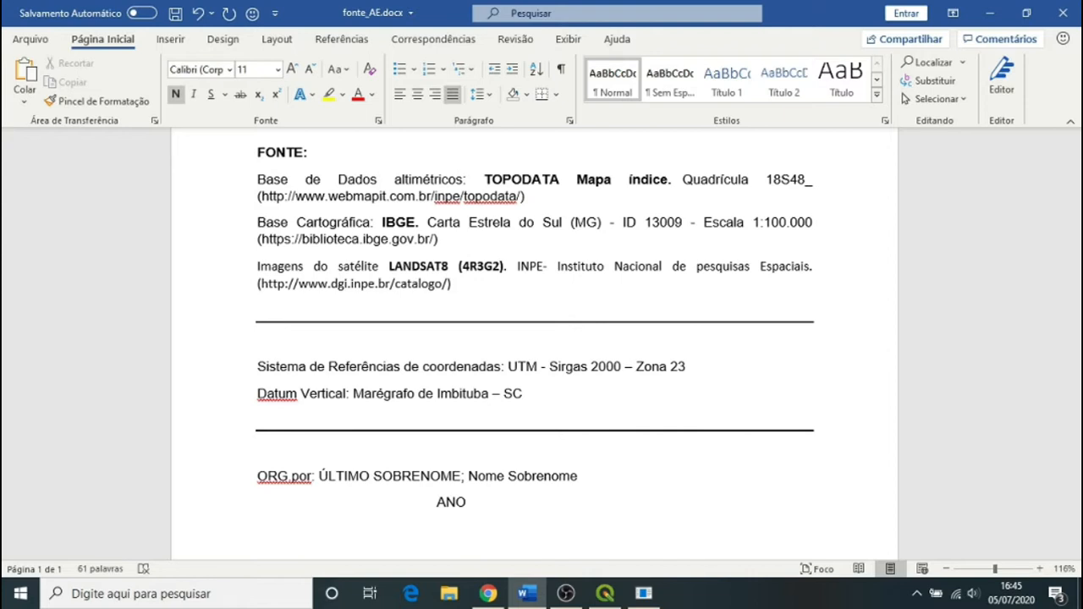
pyautogui.write('b')
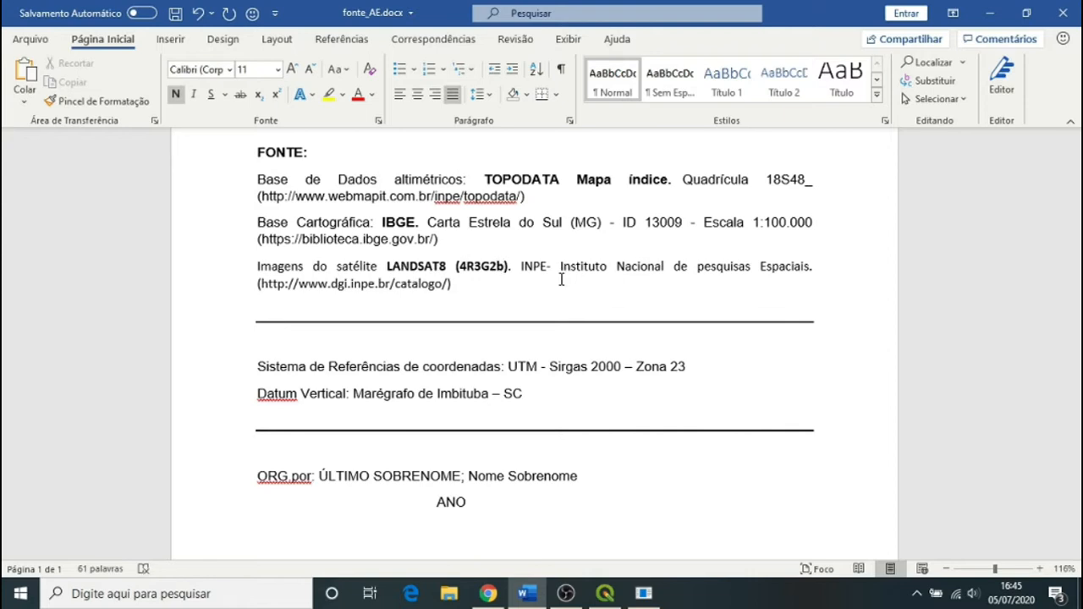
pyautogui.press('BackSpace')
pyautogui.write('B')
# Copy the whole LANDSAT8 satellite image source paragraph, including its INPE catalogue address, and save the document
pyautogui.moveTo(255, 265); pyautogui.dragTo(459, 283)
pyautogui.hotkey('ctrl', 'c')
pyautogui.rightClick(395, 280)
pyautogui.click(435, 312)
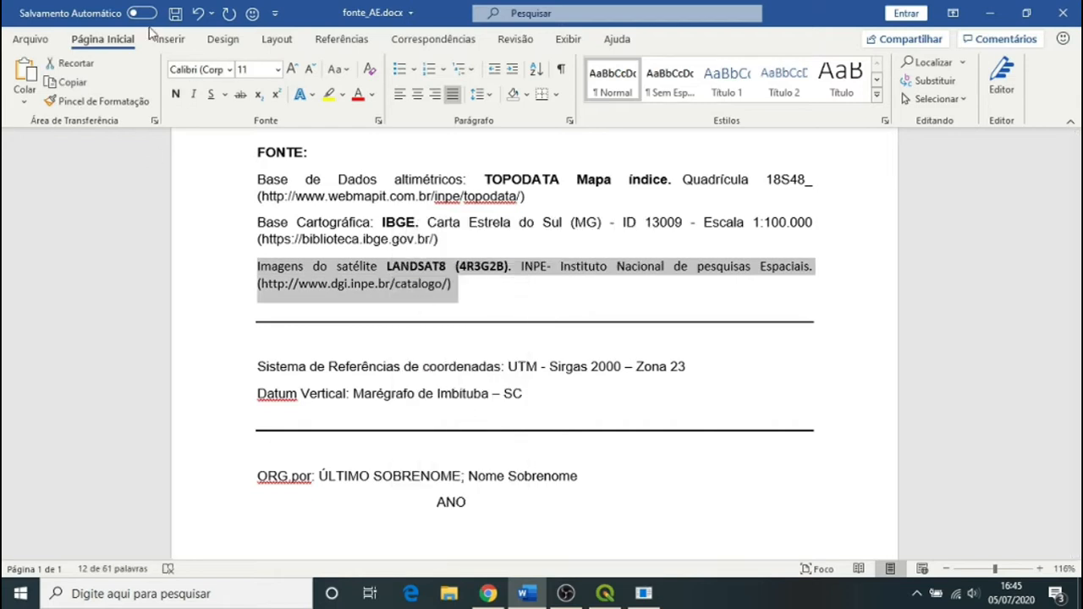
pyautogui.click(175, 14)
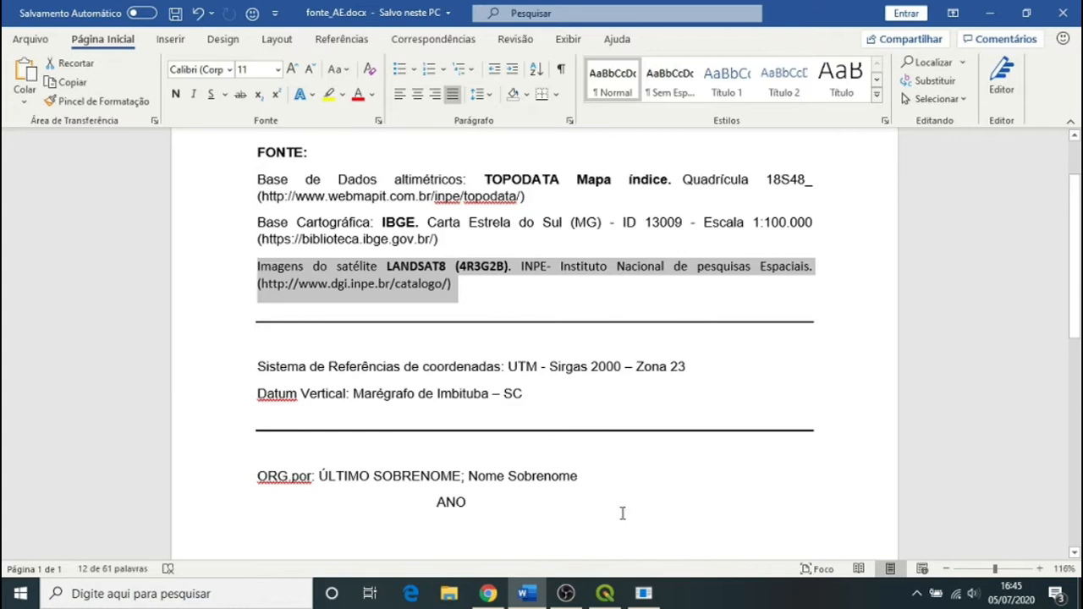
# Switch back to the QGIS layout, paste the LANDSAT8 source at the end of the FONTE label and remove the label's blank lines
pyautogui.click(644, 593)
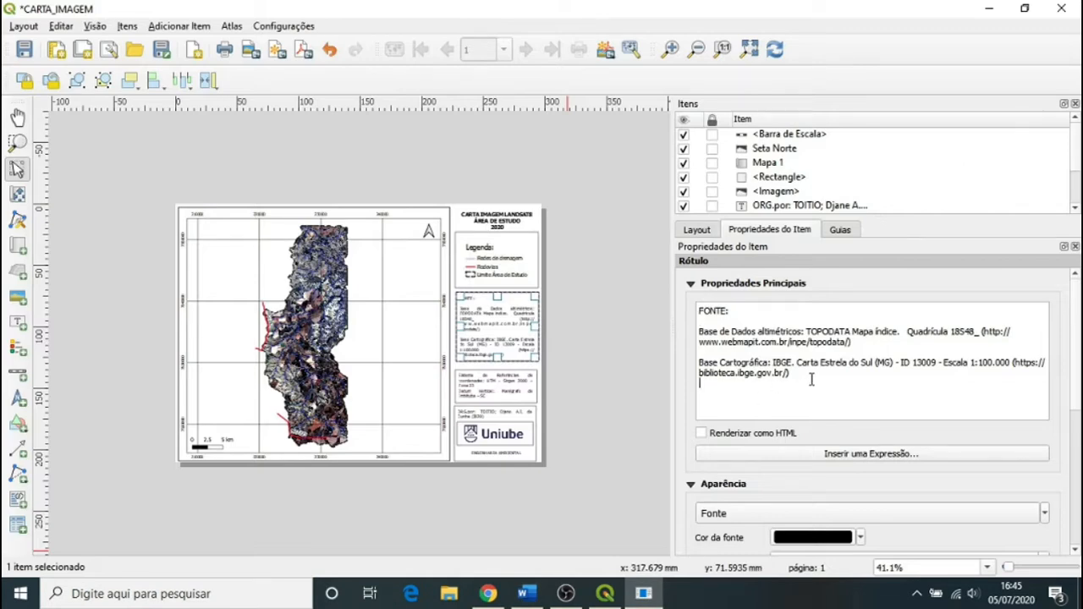
pyautogui.hotkey('ctrl', 'v')
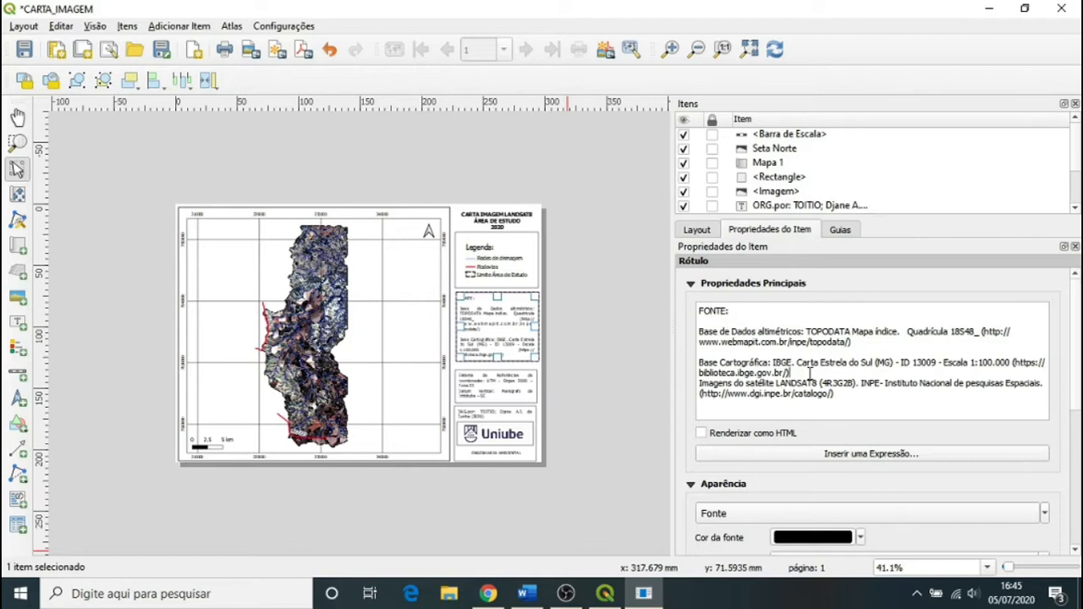
pyautogui.press('Return')
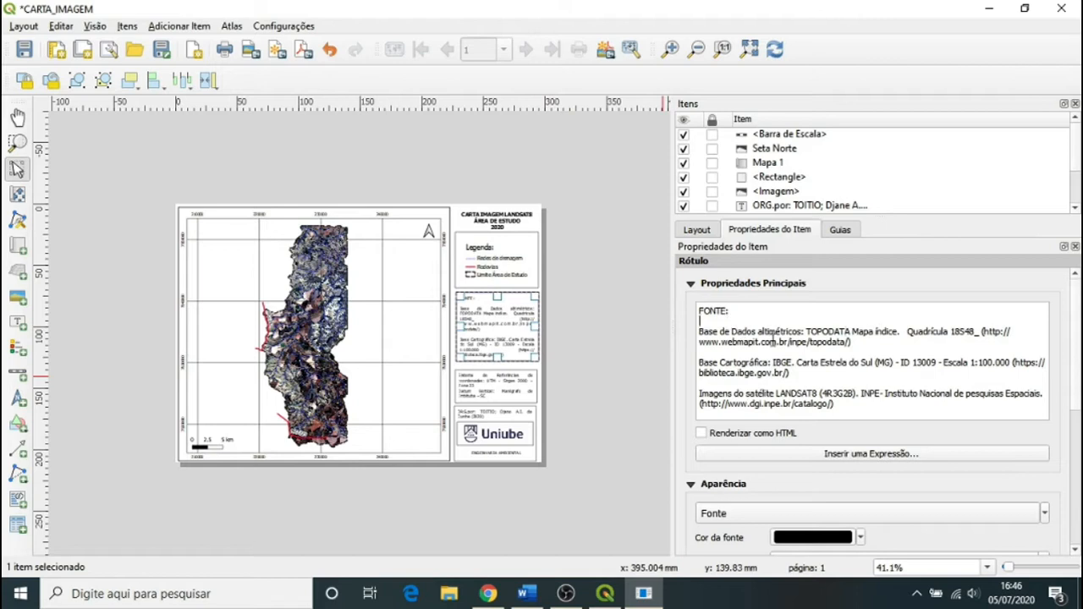
pyautogui.press('BackSpace')
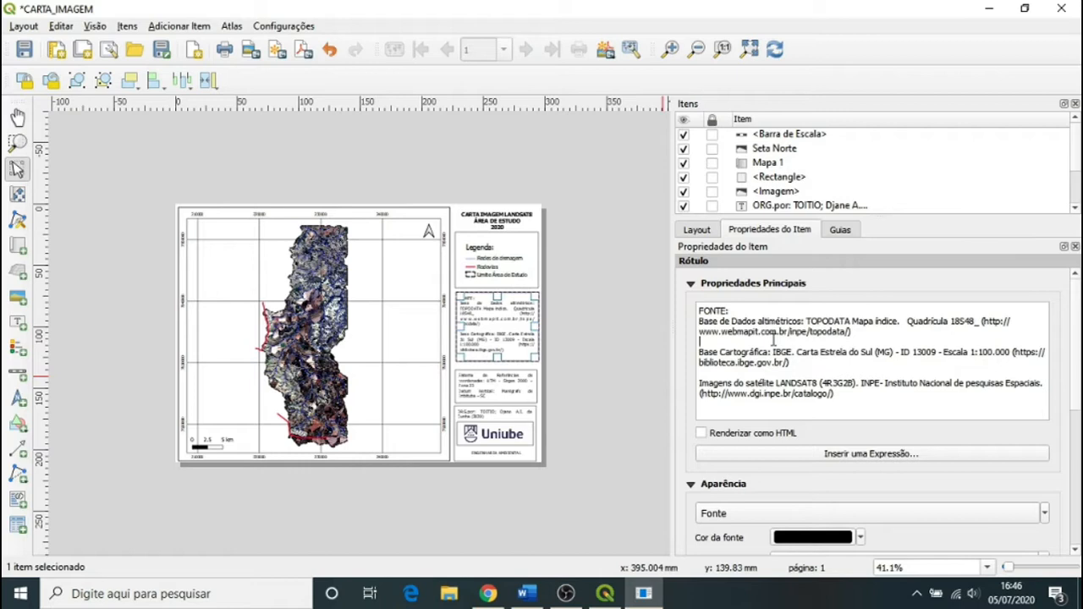
pyautogui.press('Delete')
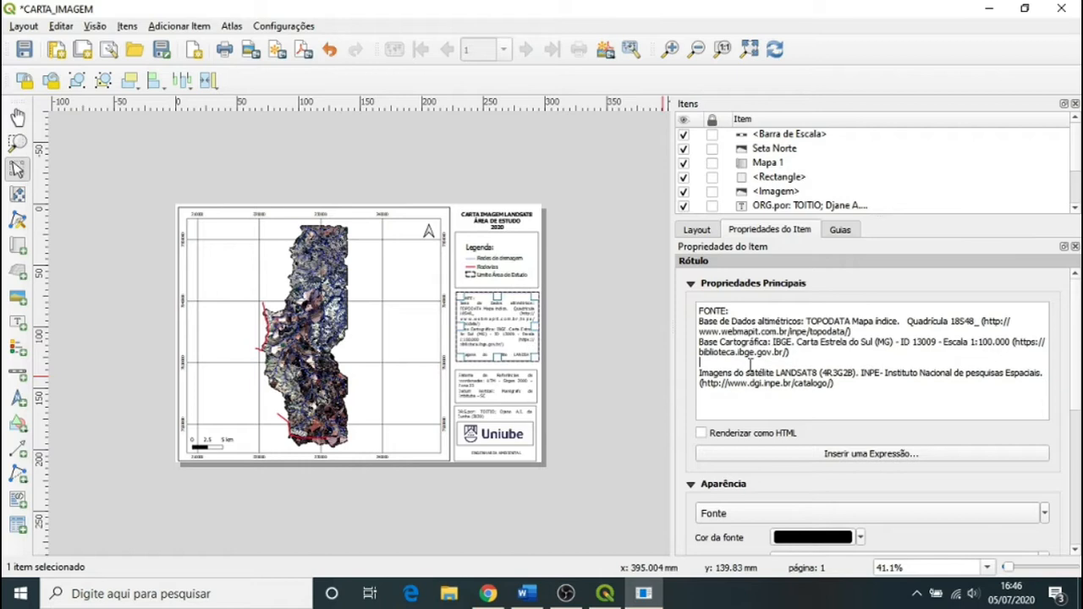
pyautogui.press('Delete')
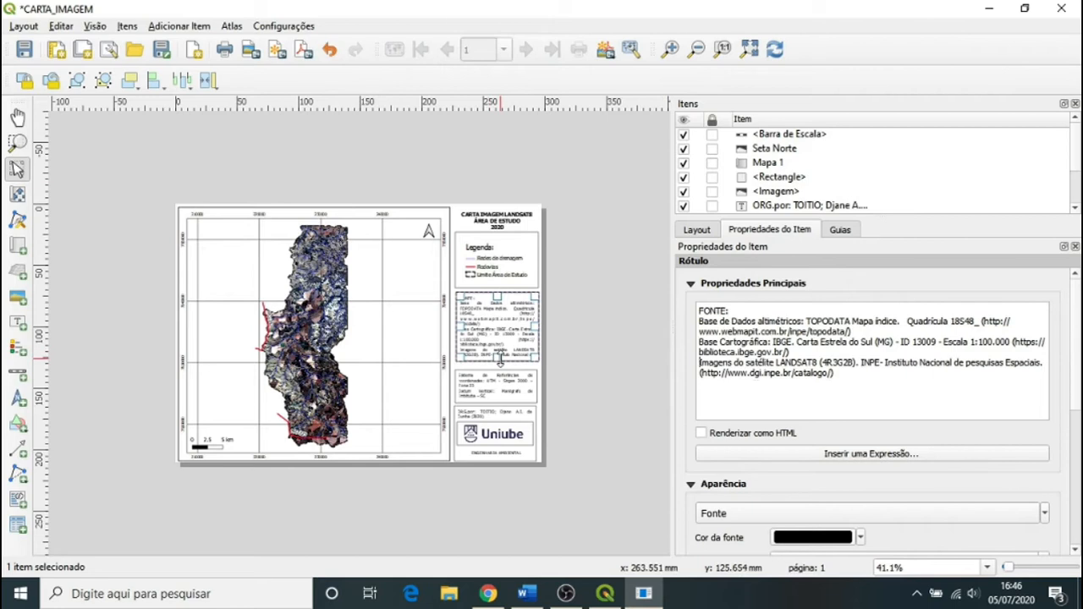
# Extend the FONTE label's frame downward to make room for the added LANDSAT8 source text
pyautogui.scroll(2, 500, 360)
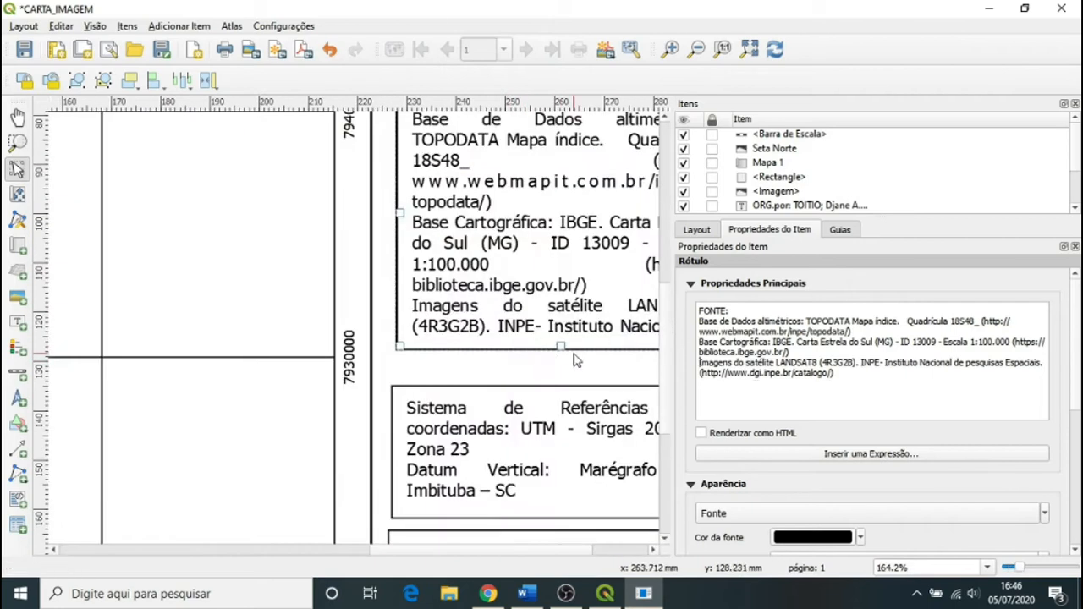
pyautogui.moveTo(560, 349); pyautogui.dragTo(560, 363)
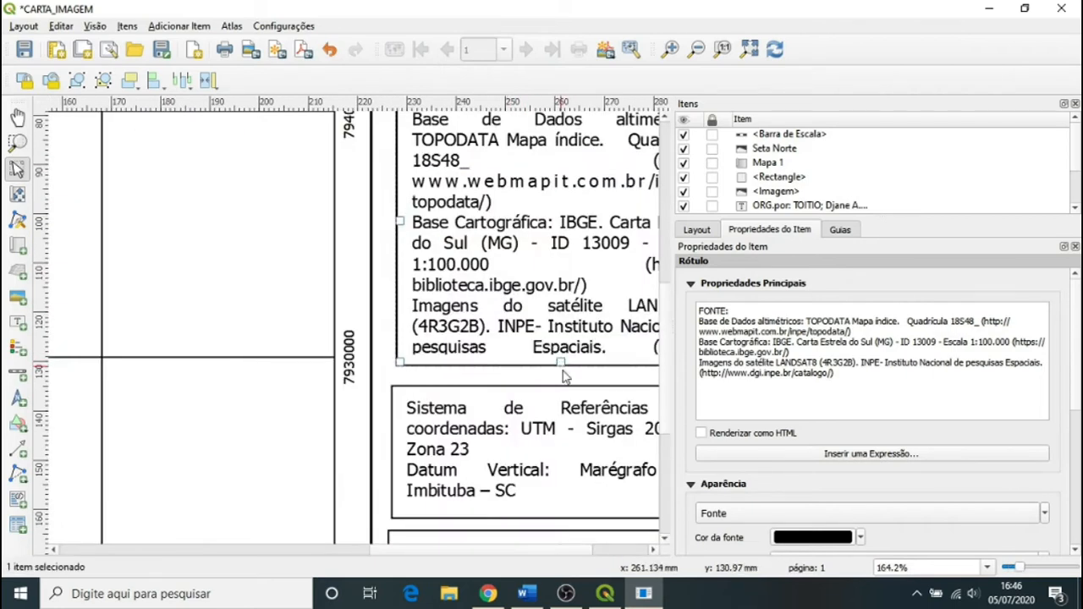
pyautogui.click(652, 550)
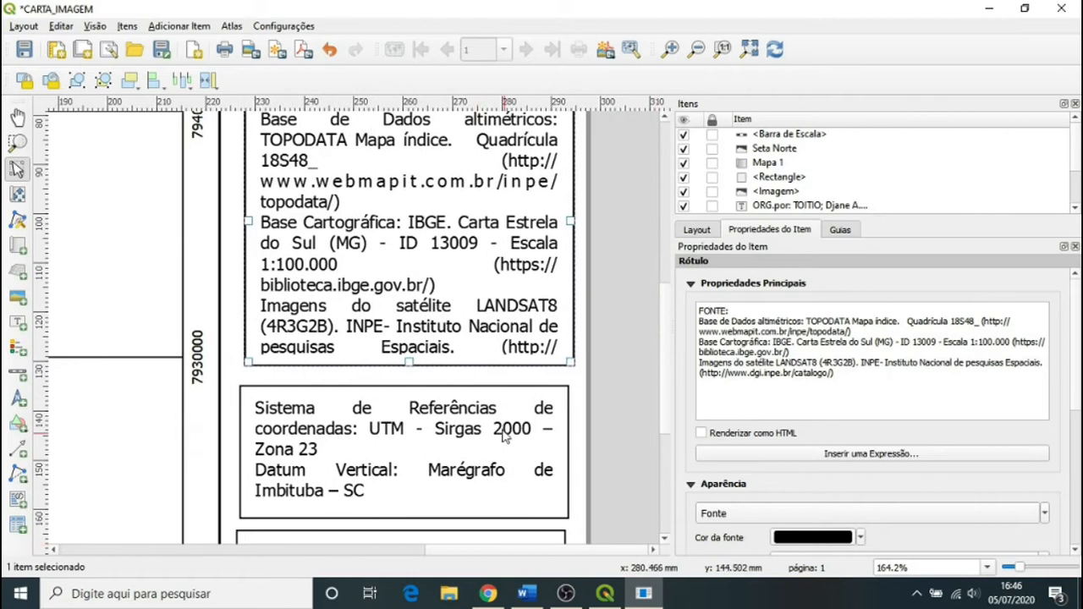
pyautogui.moveTo(413, 362); pyautogui.dragTo(413, 373)
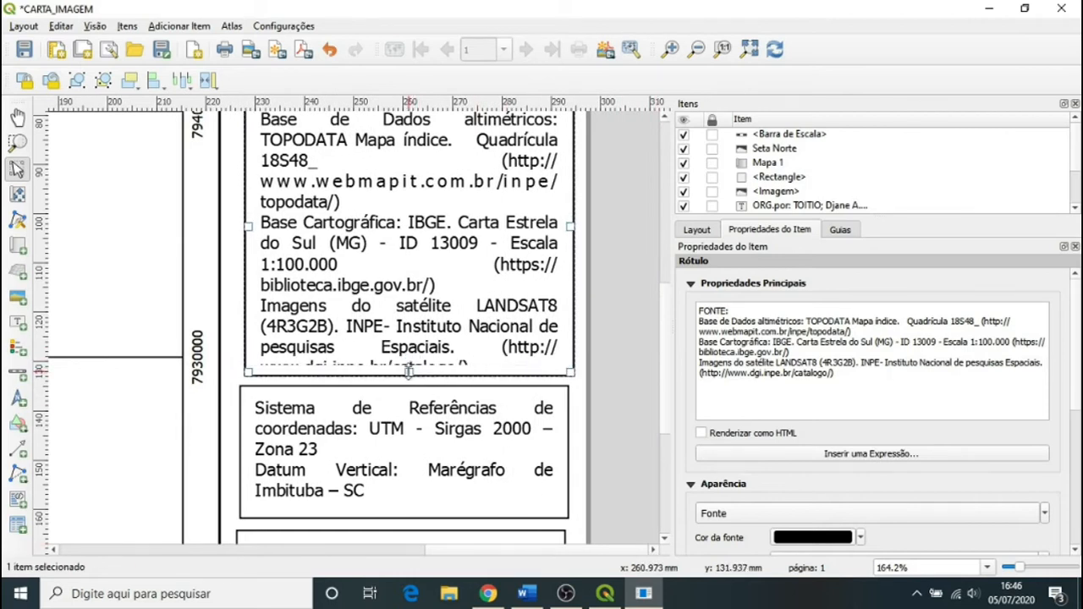
# Lower the upper edge of the coordinate reference system label slightly to leave a gap below the FONTE label
pyautogui.scroll(-1, 533, 474)
pyautogui.click(531, 470)
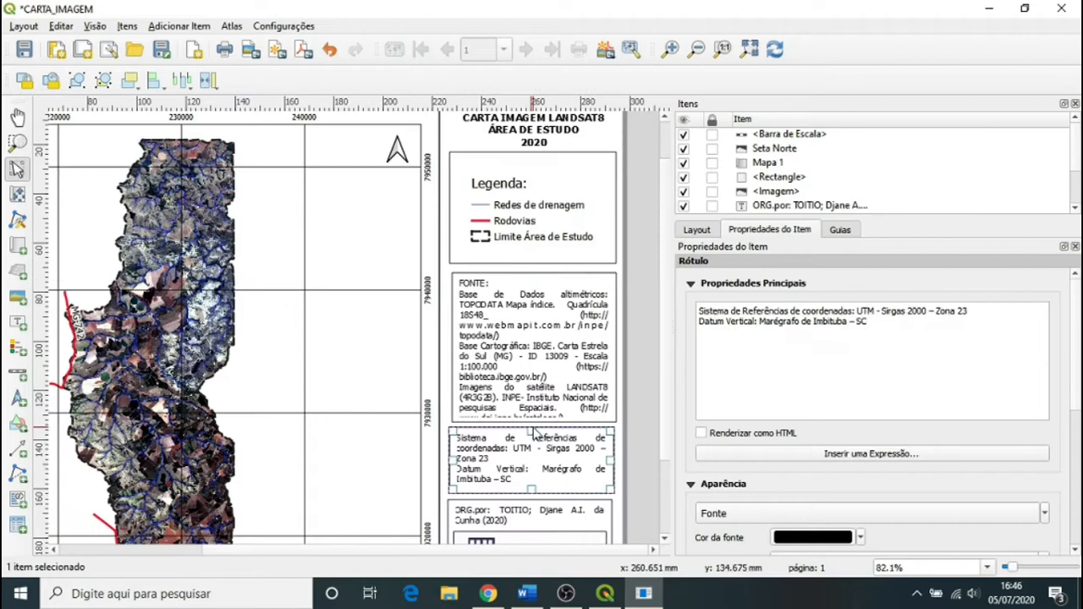
pyautogui.moveTo(530, 429); pyautogui.dragTo(531, 434)
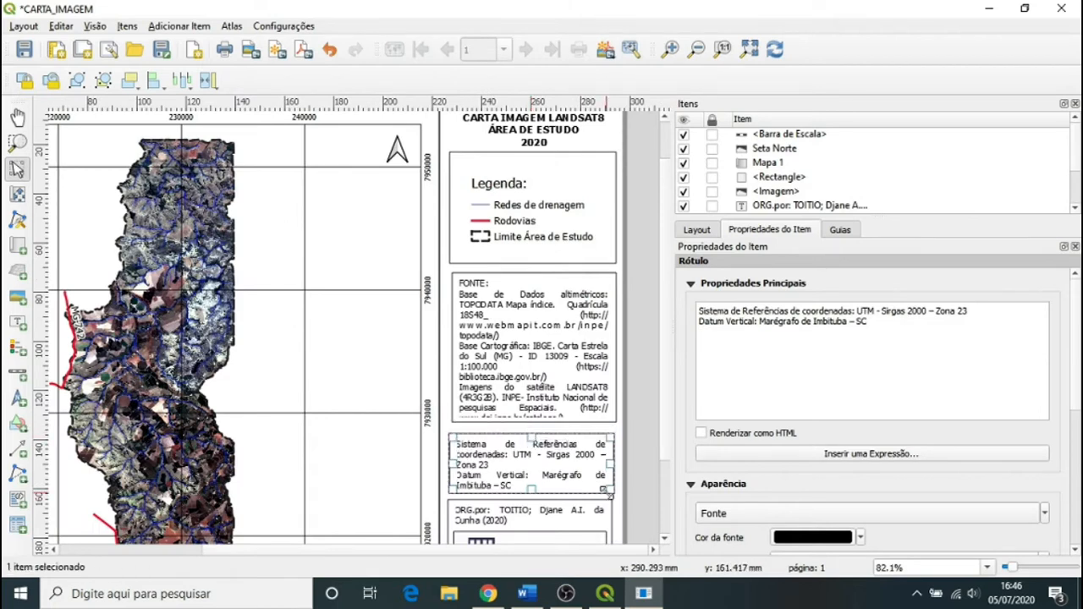
# Nudge the ORG.por authorship label and the coordinate reference system label slightly down the page
pyautogui.scroll(-3, 665, 447)
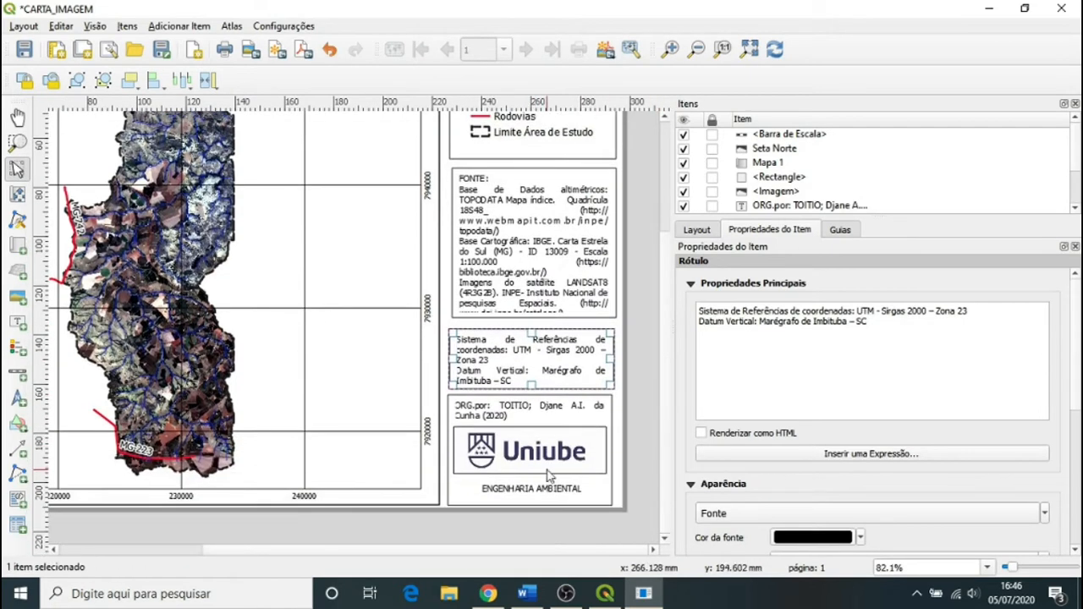
pyautogui.click(548, 499)
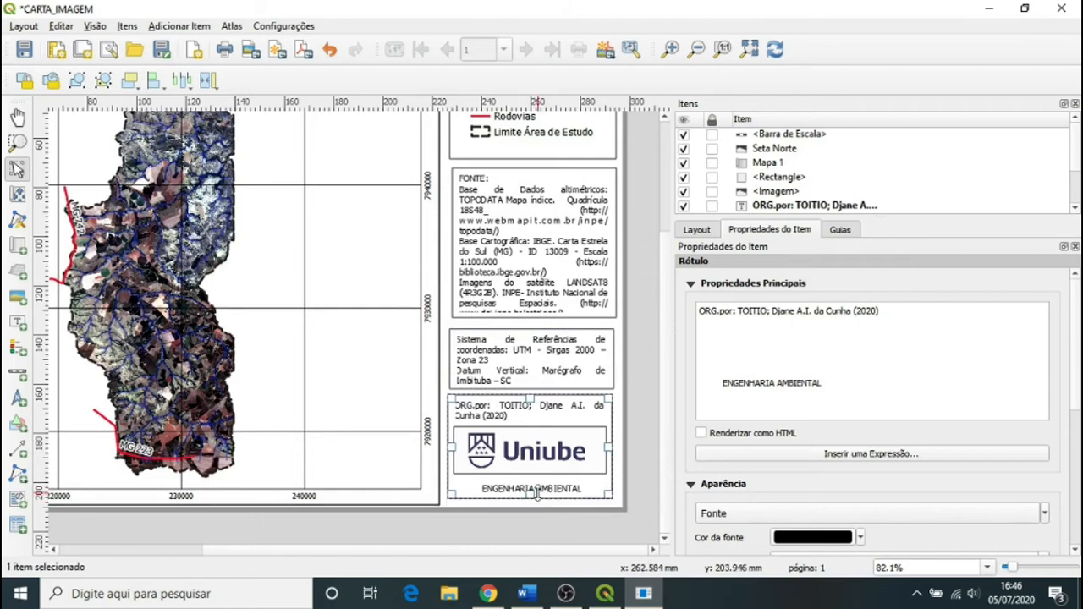
pyautogui.press('Down')
pyautogui.press('Down')
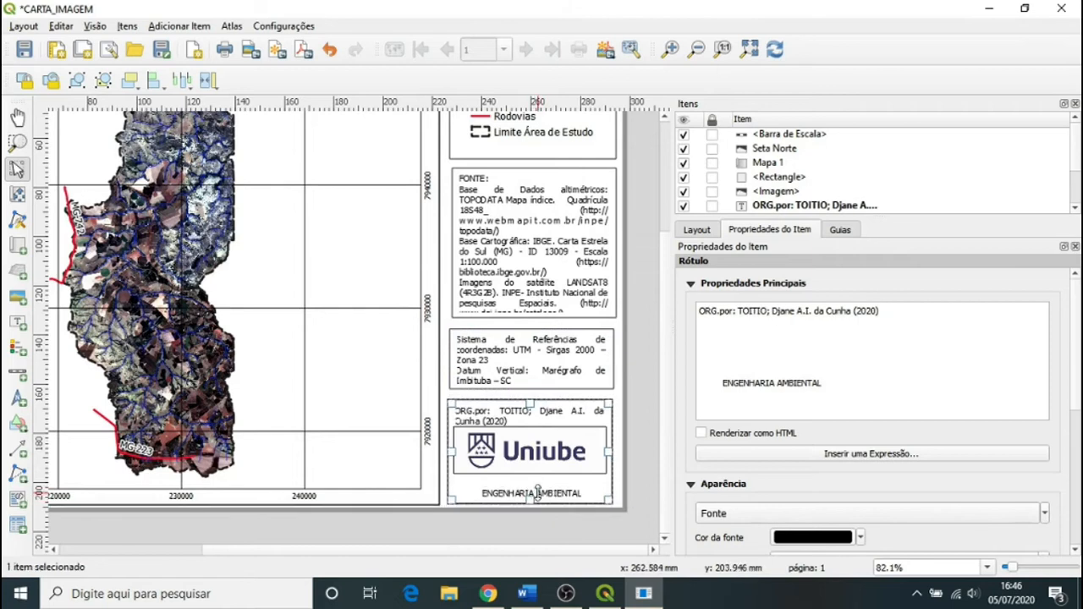
pyautogui.click(558, 376)
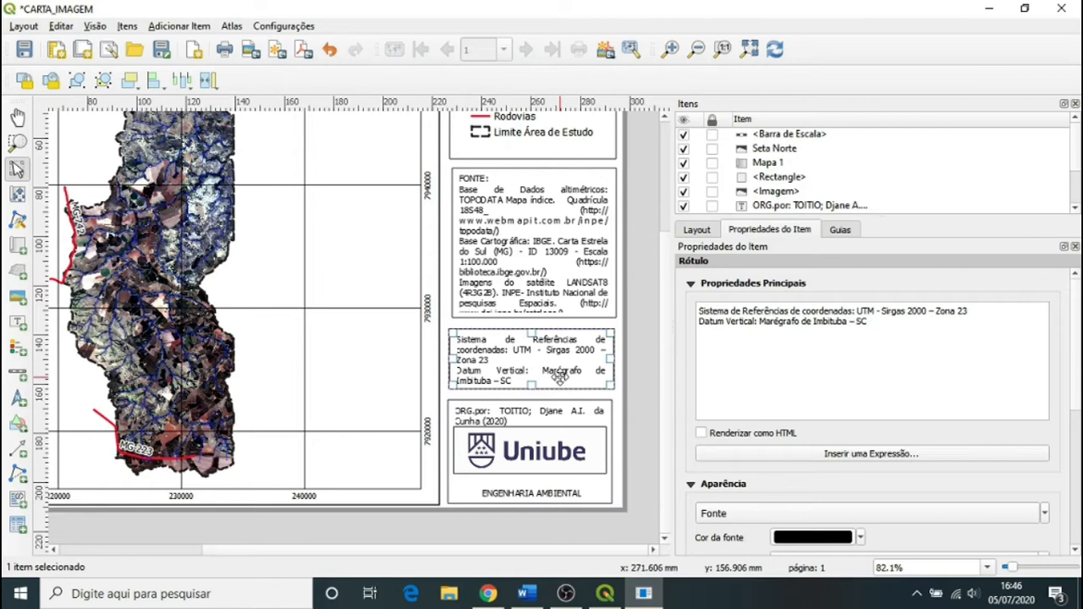
pyautogui.press('Down')
pyautogui.press('Down')
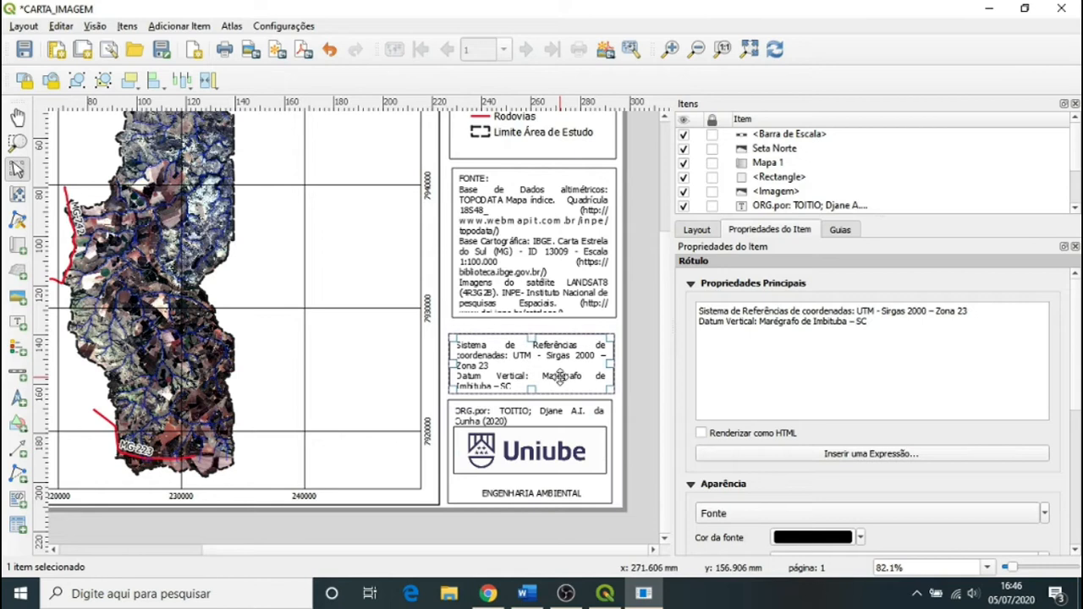
# Extend the FONTE label's lower edge until the last line with the INPE catalogue address fits inside the frame
pyautogui.click(576, 285)
pyautogui.moveTo(534, 318); pyautogui.dragTo(535, 323)
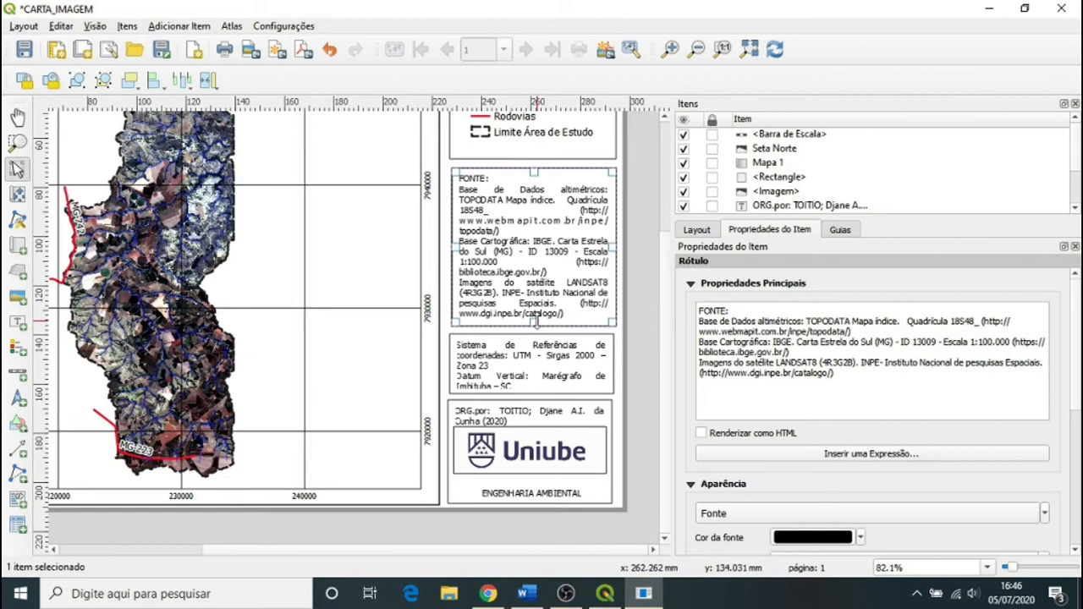
pyautogui.click(644, 340)
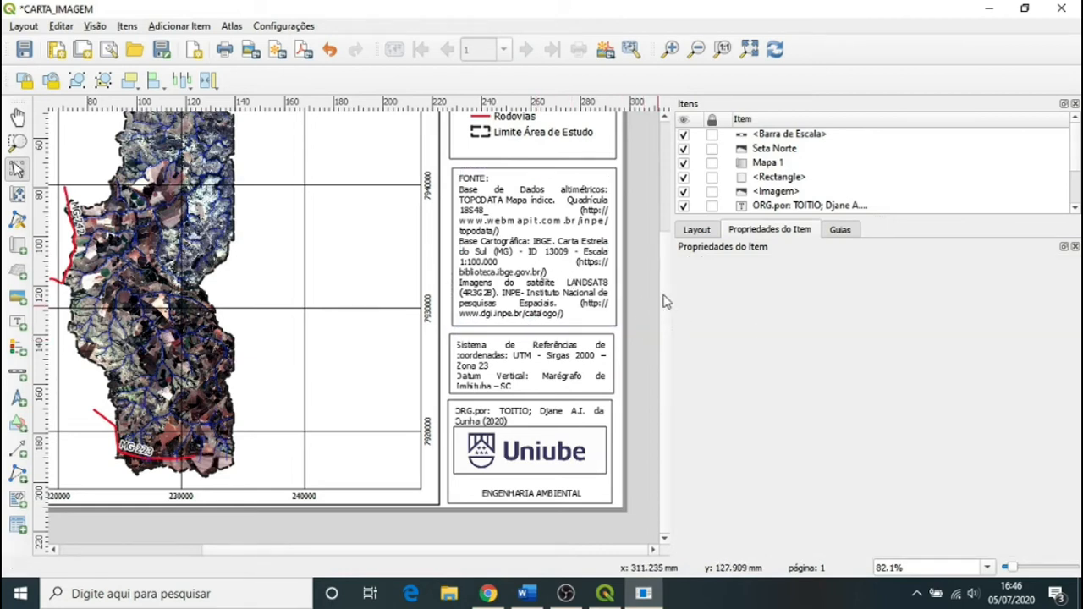
pyautogui.click(592, 241)
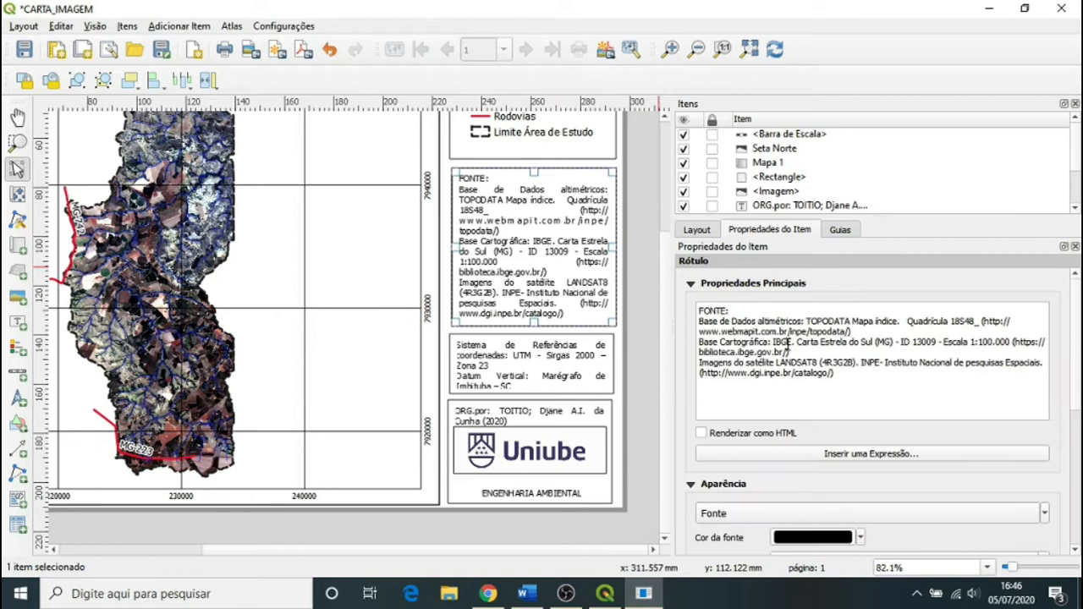
pyautogui.scroll(1, 630, 311)
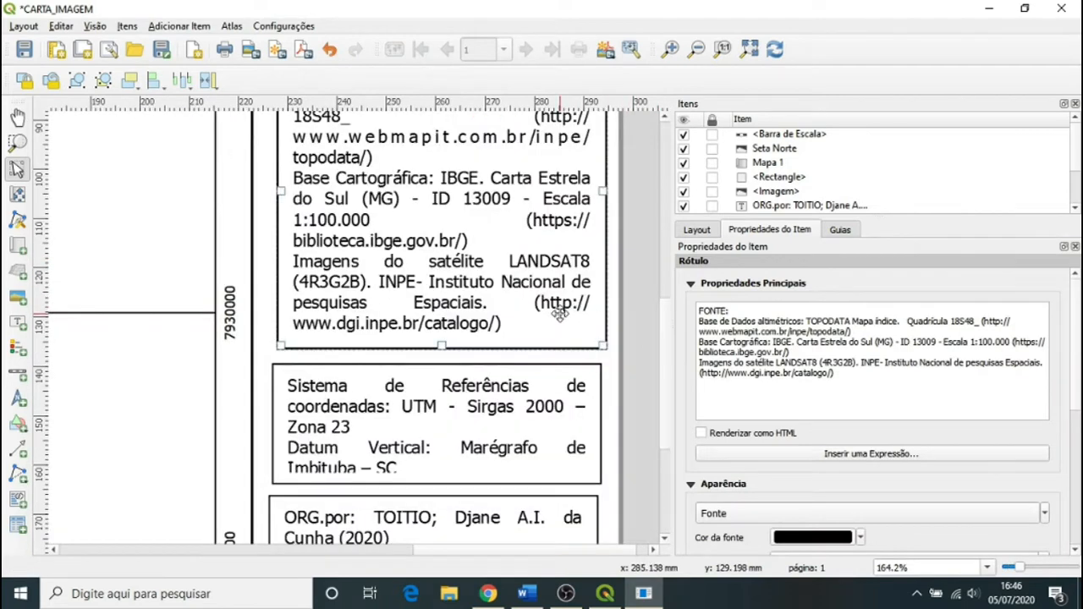
pyautogui.hotkey('ctrl', '0')
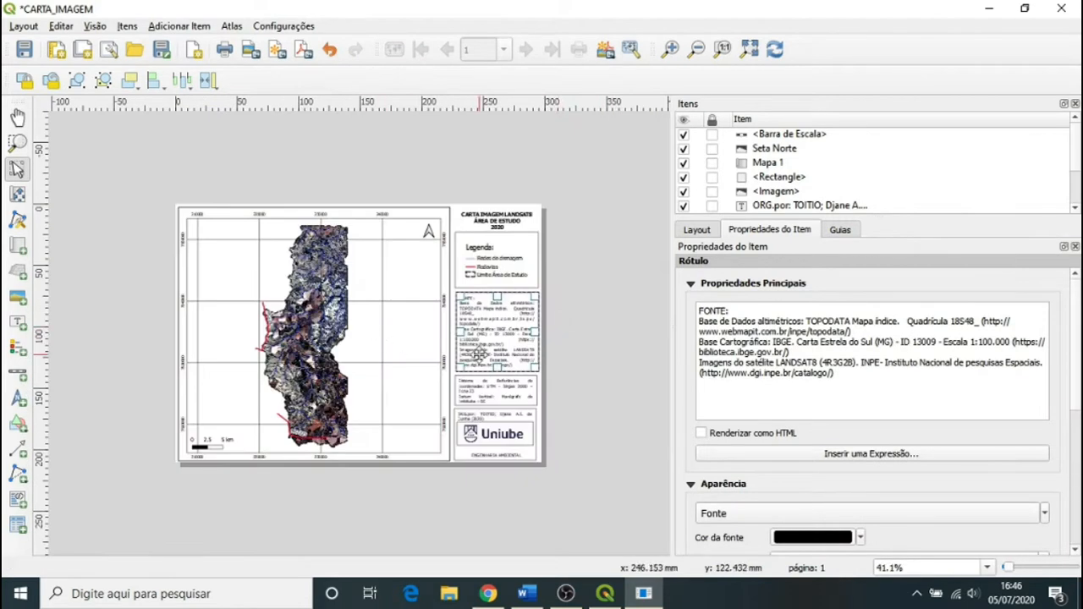
pyautogui.click(499, 388)
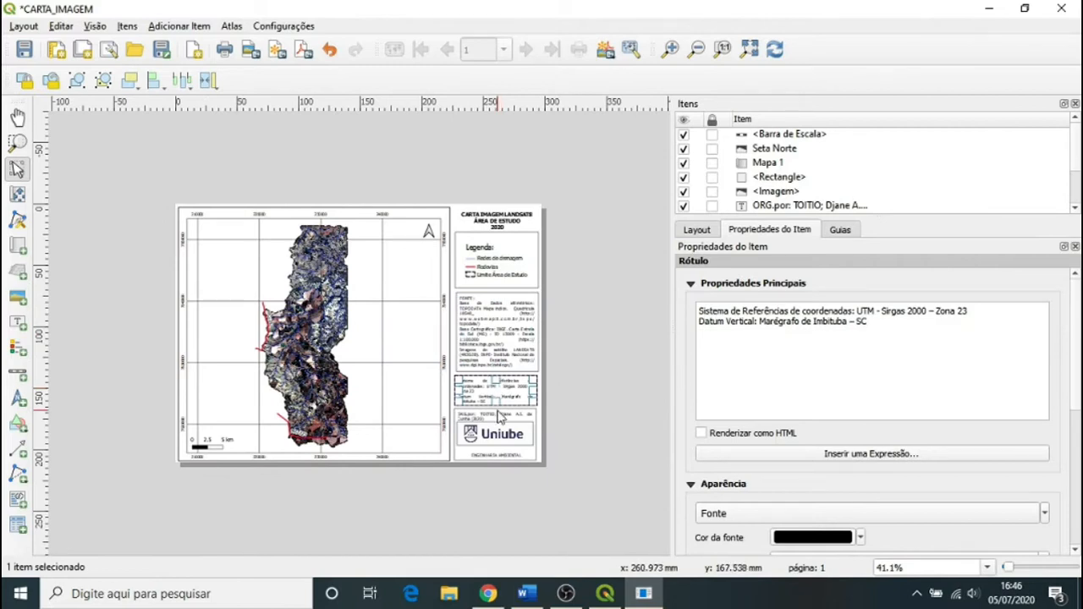
pyautogui.click(497, 414)
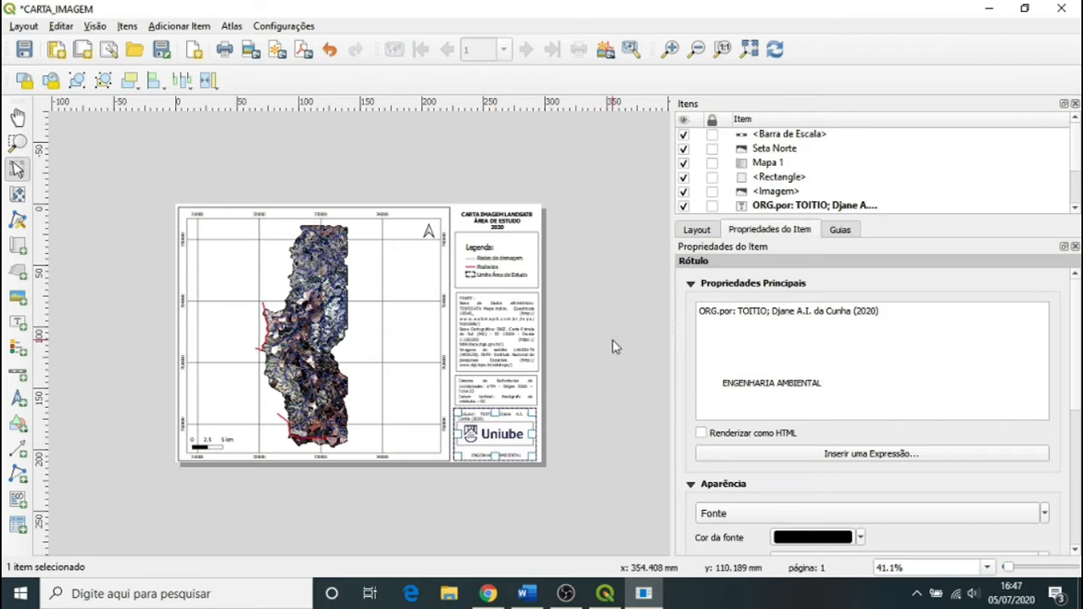
# Save the project and export the finished layout as the JPG image CARTA_IMAGEM.jpg in the MAPAS folder
pyautogui.click(26, 54)
pyautogui.click(23, 26)
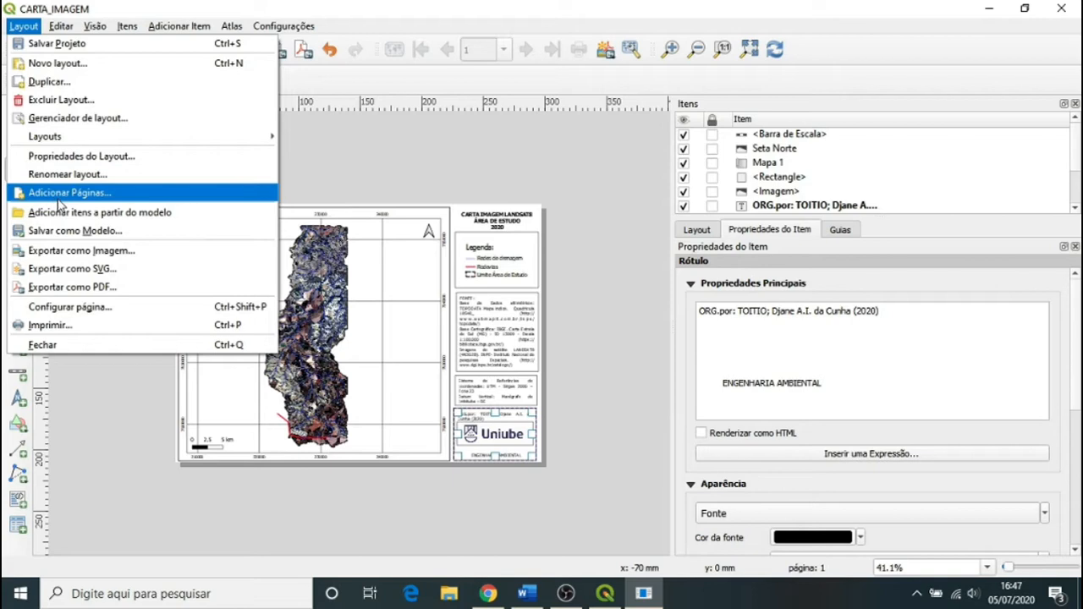
pyautogui.click(74, 251)
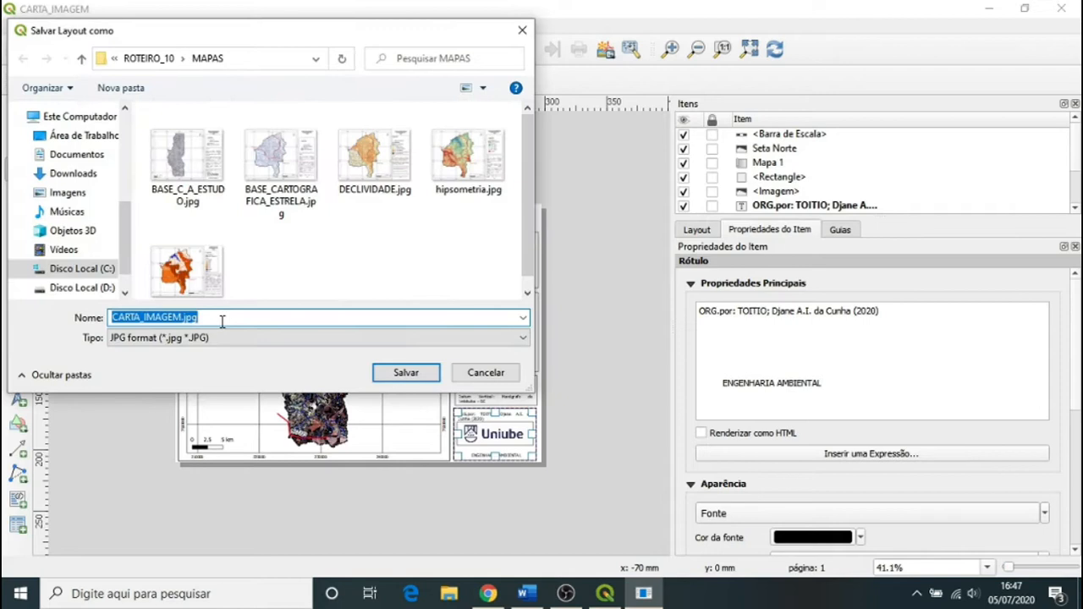
pyautogui.click(407, 376)
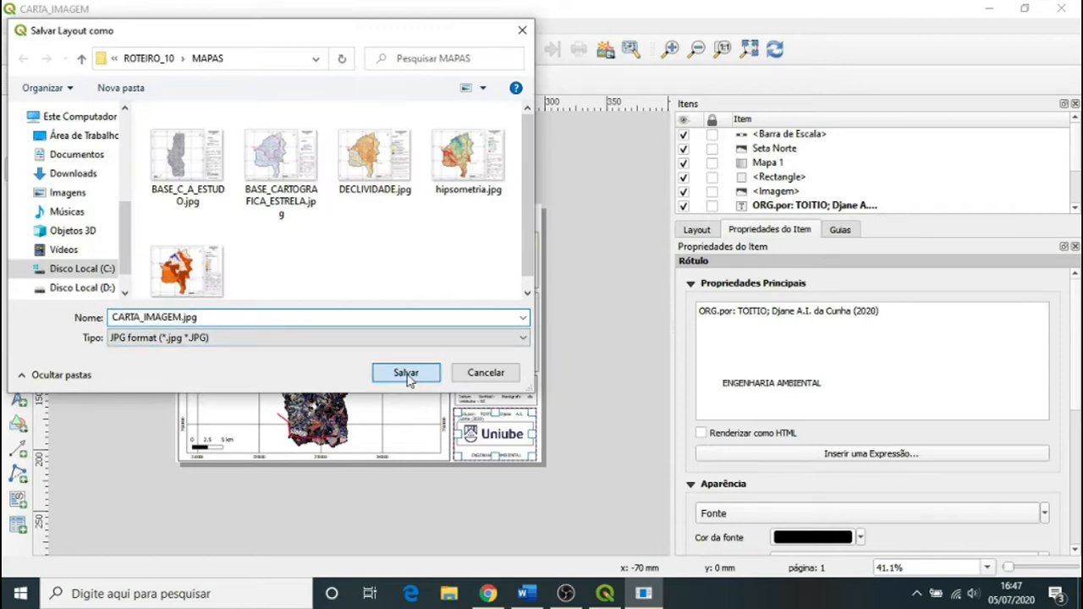
pyautogui.click(573, 453)
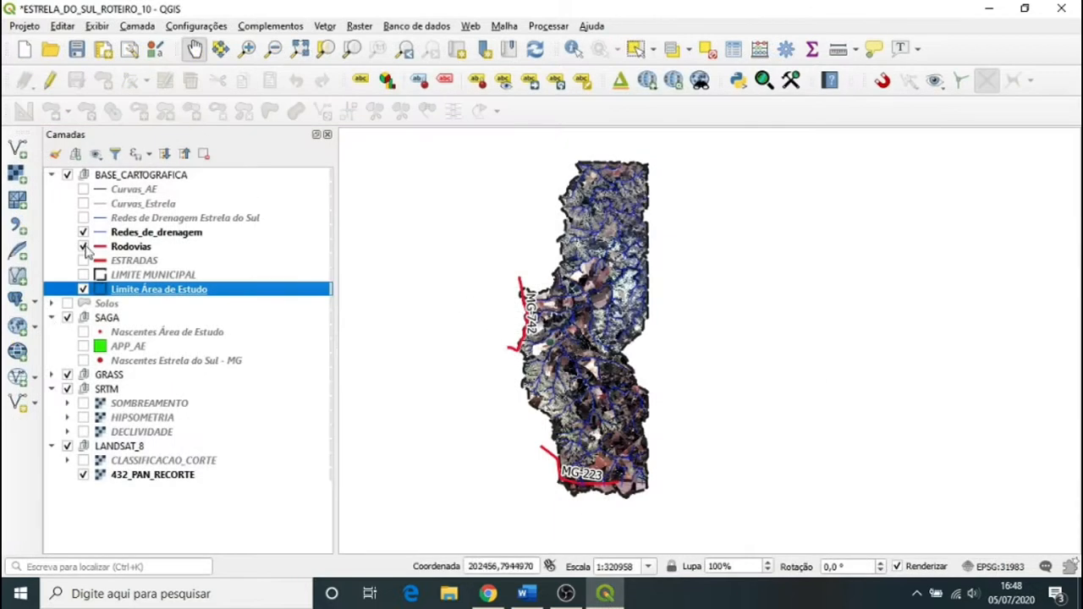
# In the project's layers, hide 432_PAN_RECORTE and show APP_AE and Nascentes Área de Estudo
pyautogui.click(83, 475)
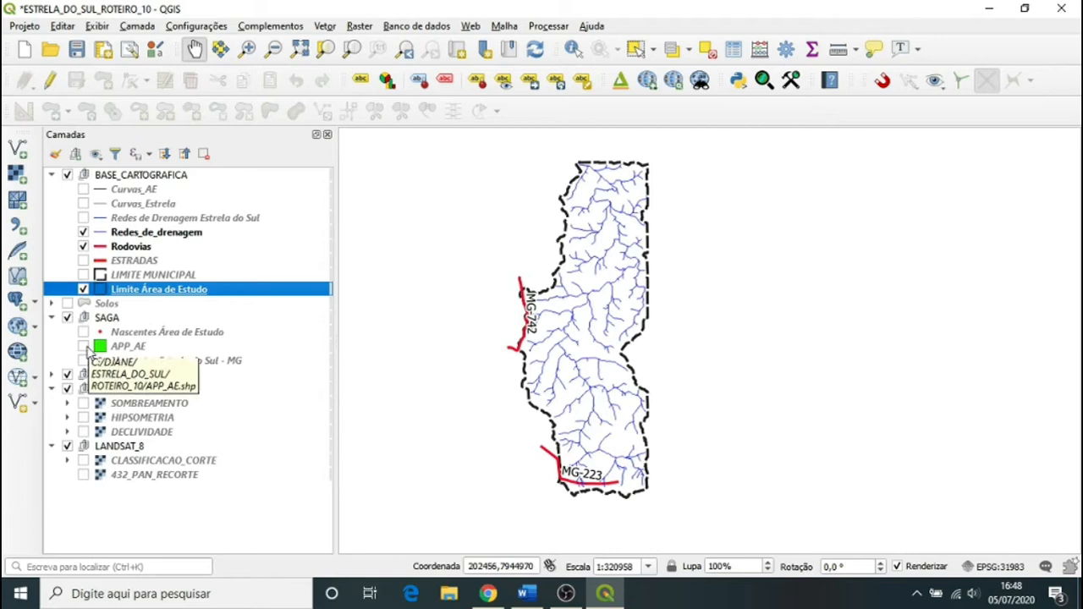
pyautogui.click(83, 347)
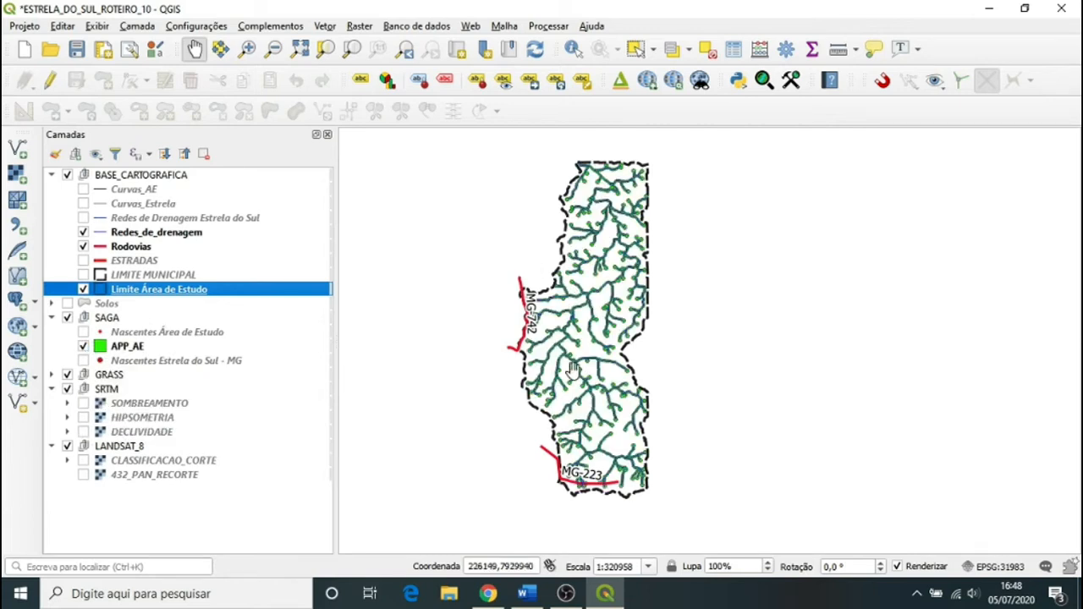
pyautogui.click(83, 332)
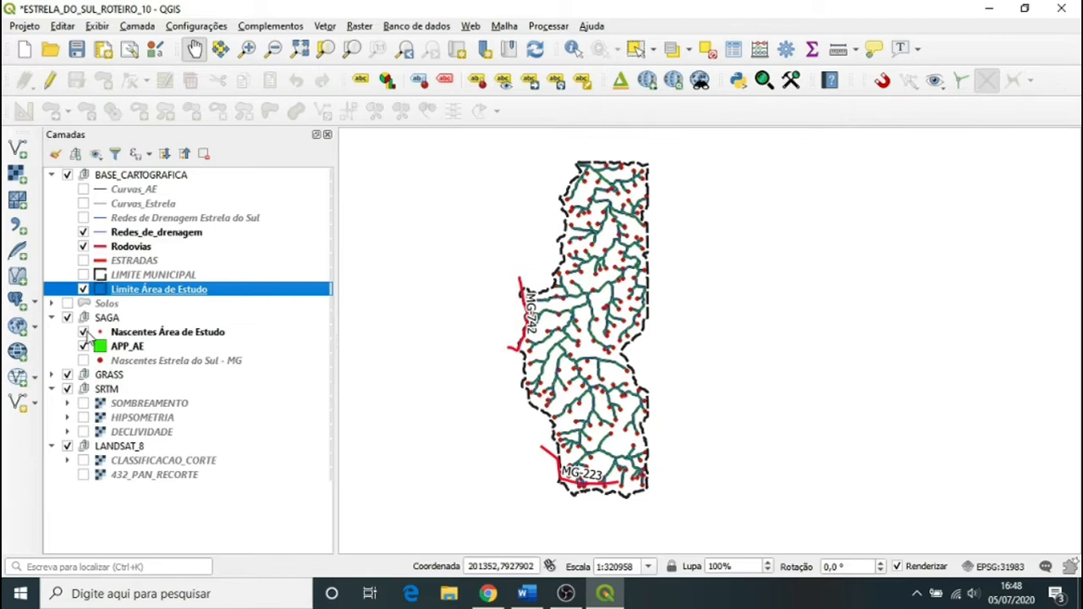
# Rename the APP_AE layer as APPs Área de Estudo
pyautogui.click(136, 350)
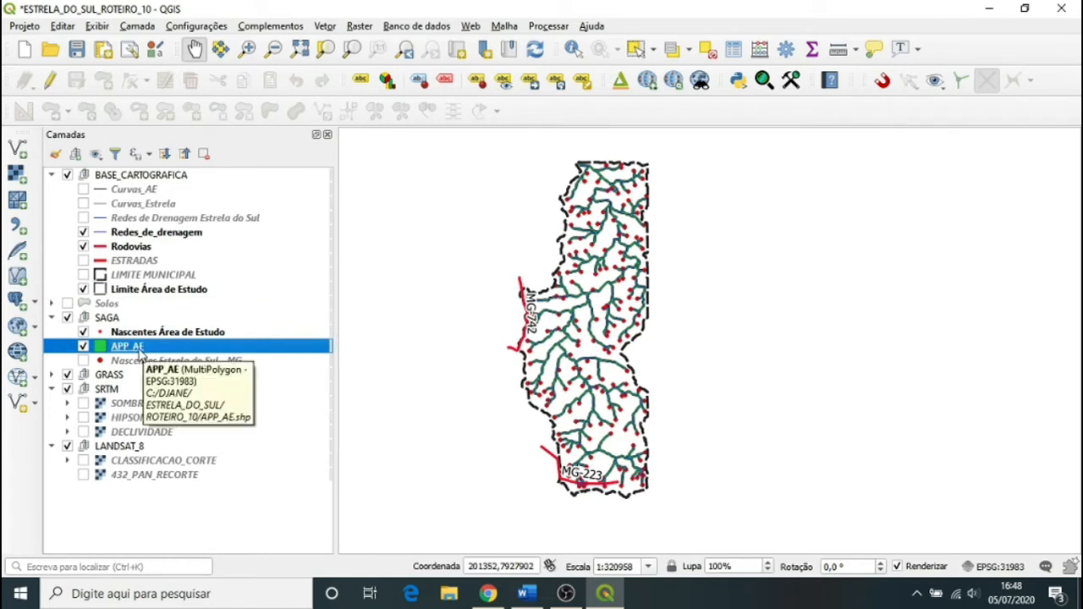
pyautogui.rightClick(140, 354)
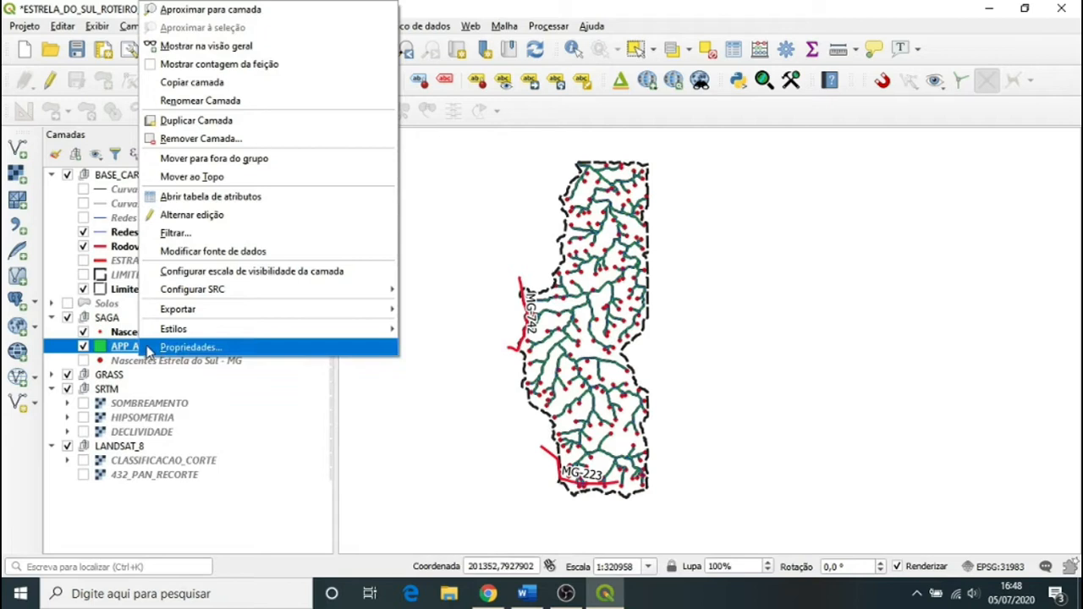
pyautogui.click(252, 101)
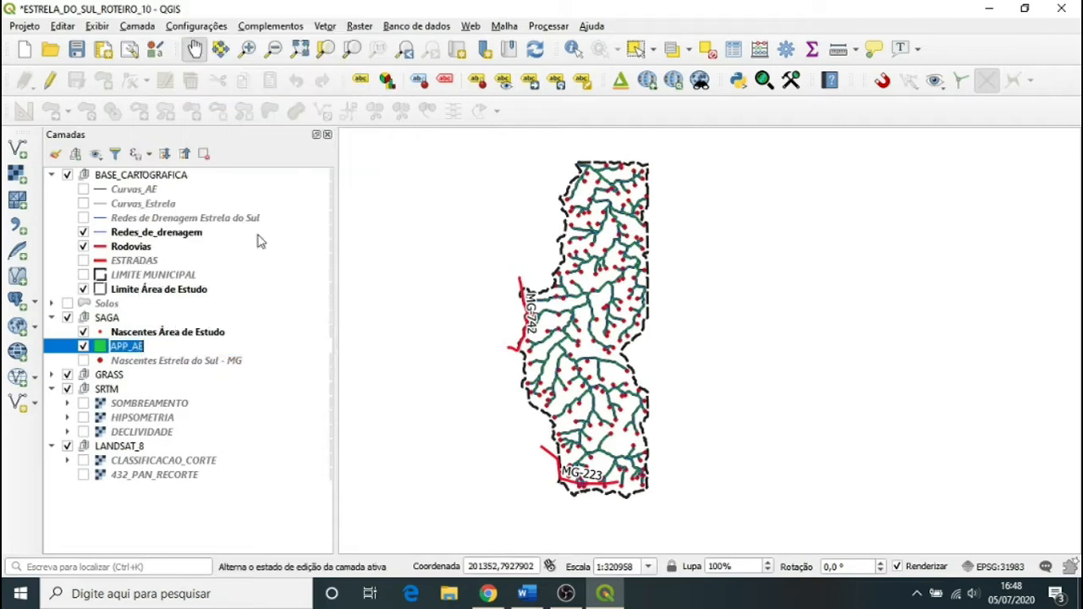
pyautogui.press('BackSpace')
pyautogui.write('a')
pyautogui.press('BackSpace')
pyautogui.write('APPs área')
pyautogui.press('BackSpace')
pyautogui.press('BackSpace')
pyautogui.press('BackSpace')
pyautogui.press('BackSpace')
pyautogui.press('BackSpace')
pyautogui.write('Área de Estudo')
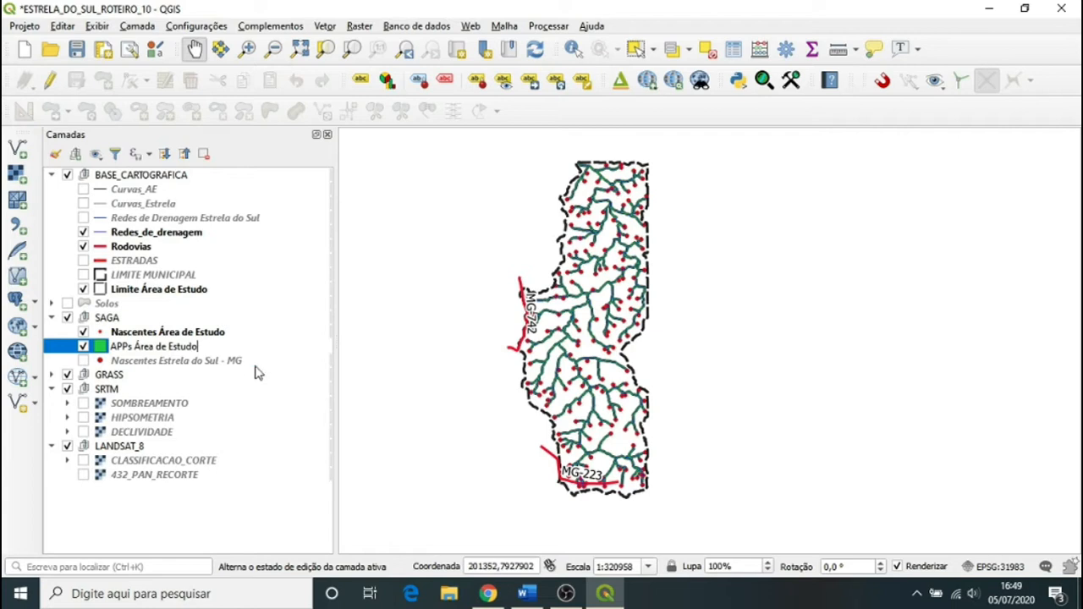
pyautogui.click(255, 362)
pyautogui.click(195, 337)
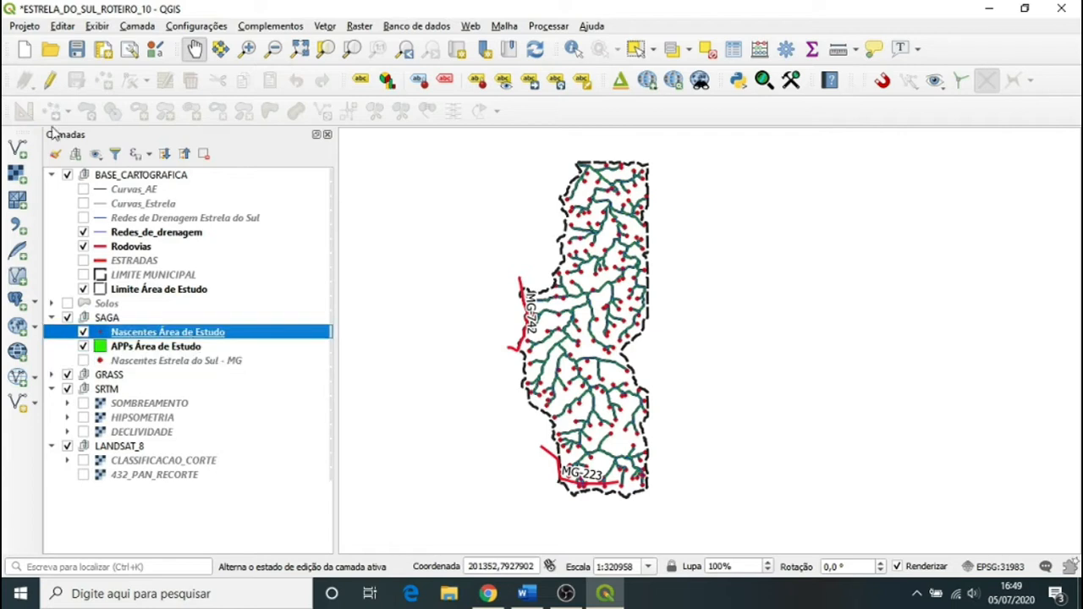
# Create a new print layout titled APPS_AE and maximize its window
pyautogui.click(25, 26)
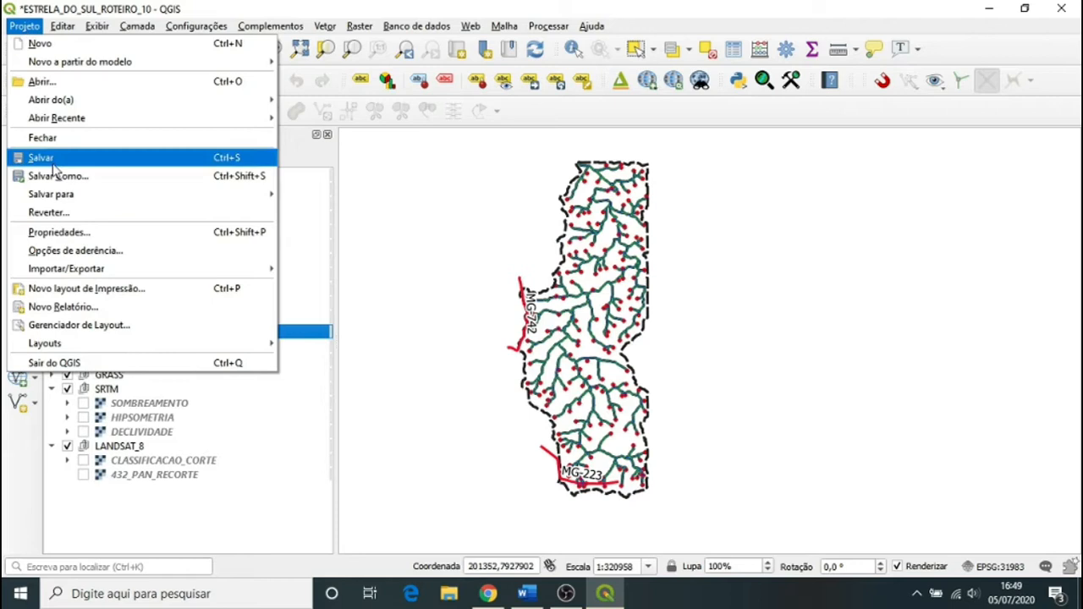
pyautogui.click(129, 290)
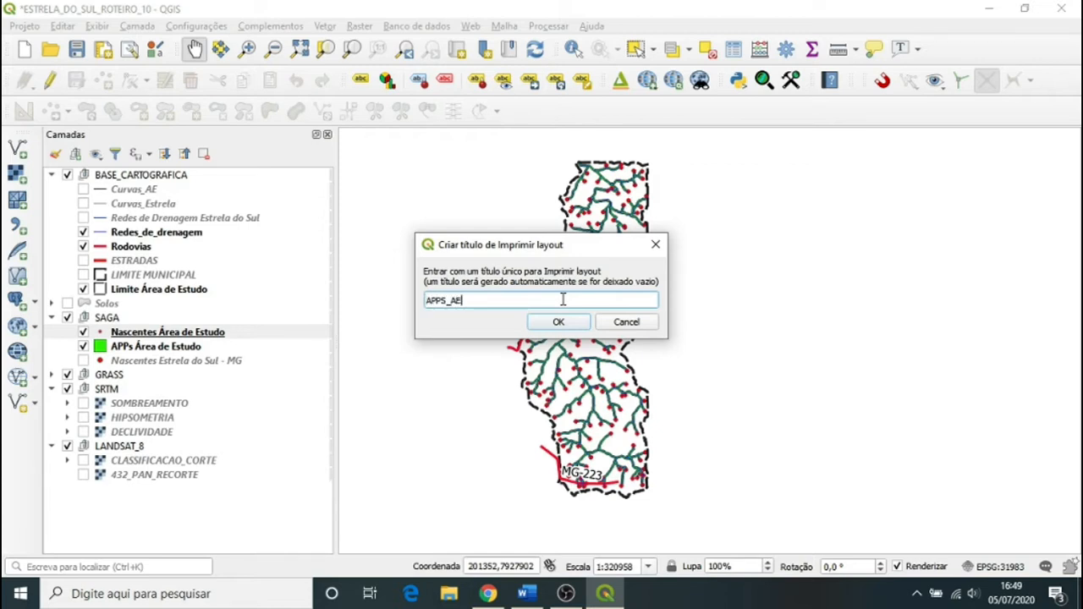
pyautogui.click(559, 322)
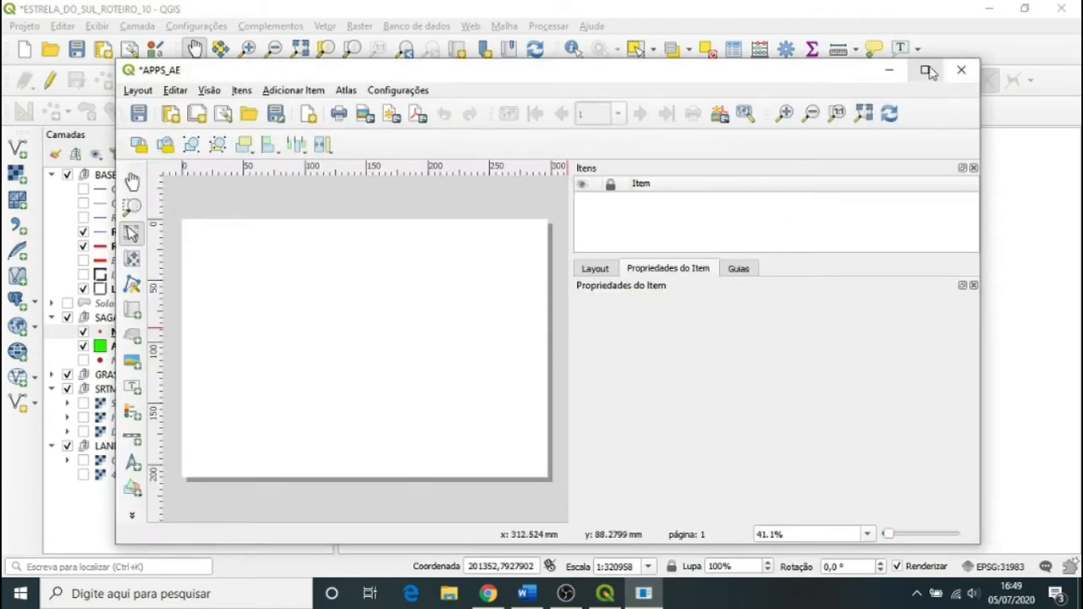
pyautogui.click(933, 69)
# Add the items of the MODELO_MAPAS_2.qpt template to the empty layout and leave them deselected
pyautogui.click(24, 26)
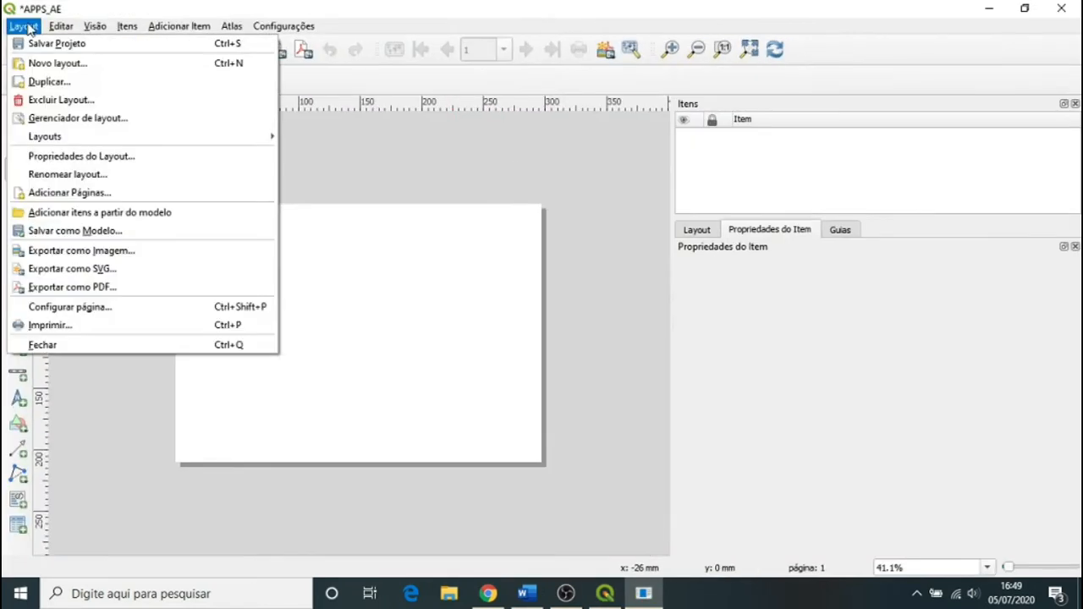
pyautogui.click(112, 219)
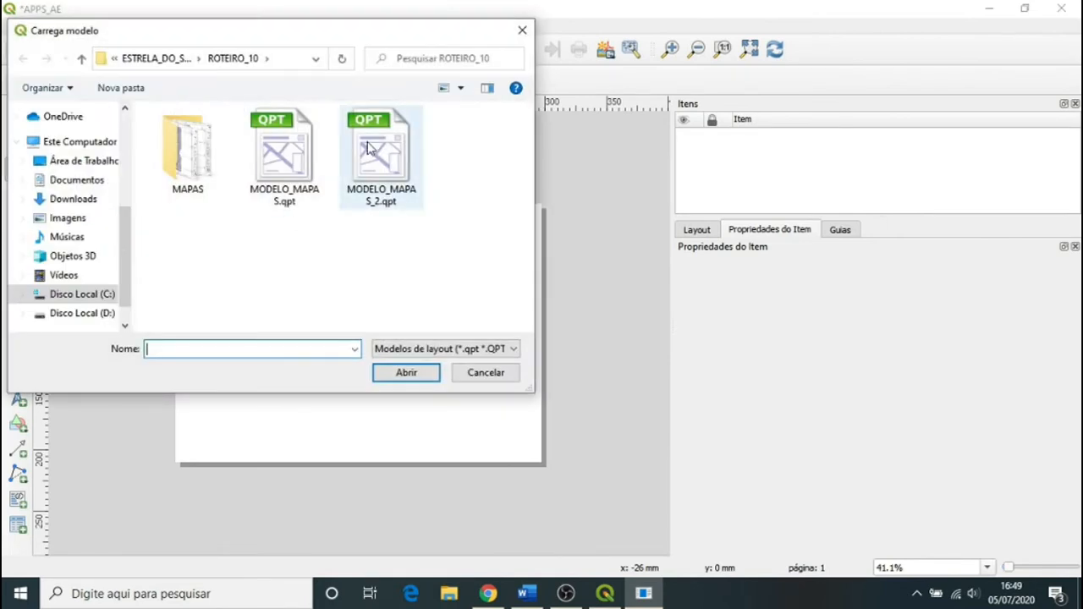
pyautogui.click(368, 148)
pyautogui.click(430, 375)
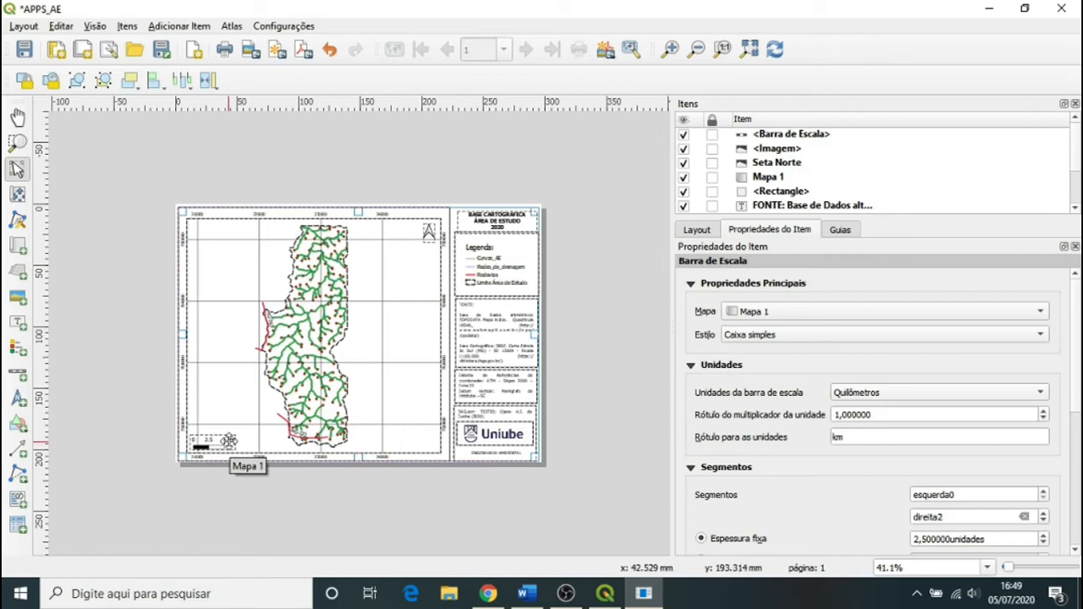
pyautogui.click(116, 416)
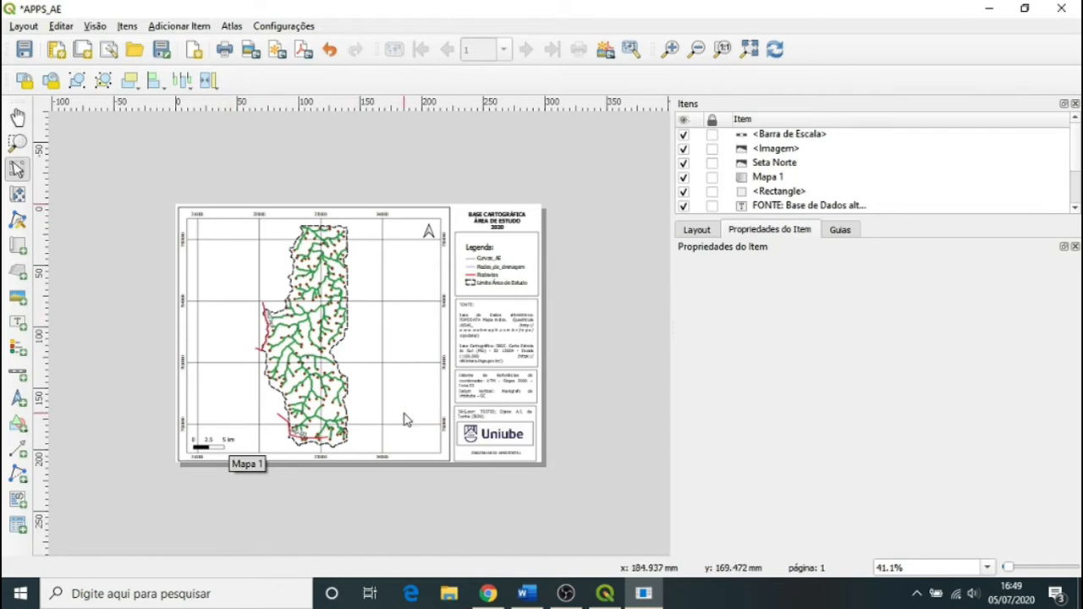
# Replace the BASE CARTOGRÁFICA line of the title label with ÁREAS DE PRESERVAÇÃO PERMANENTE
pyautogui.click(508, 222)
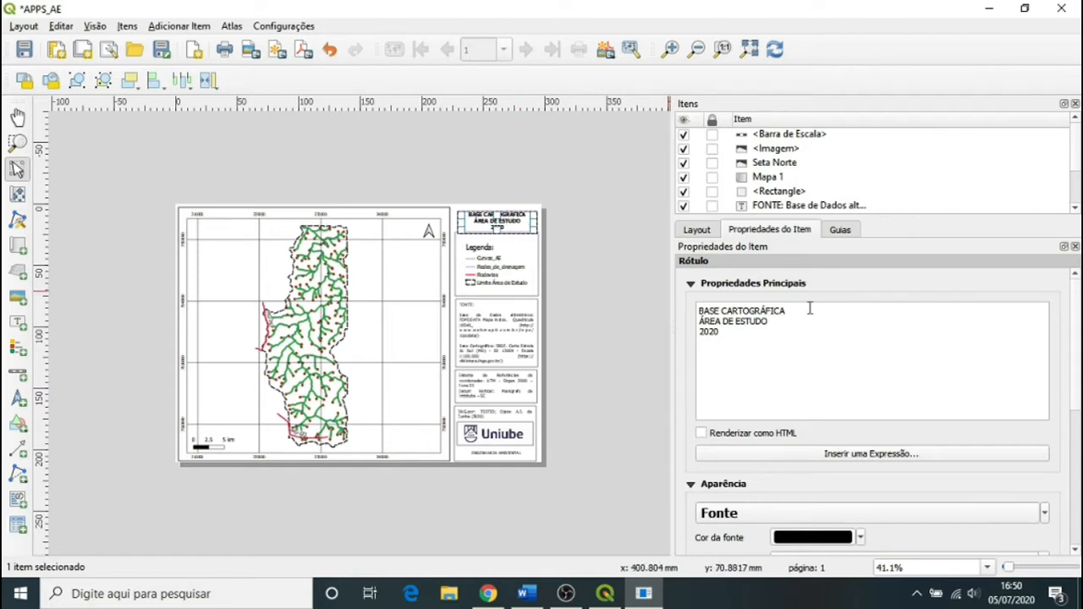
pyautogui.moveTo(742, 310); pyautogui.dragTo(695, 315)
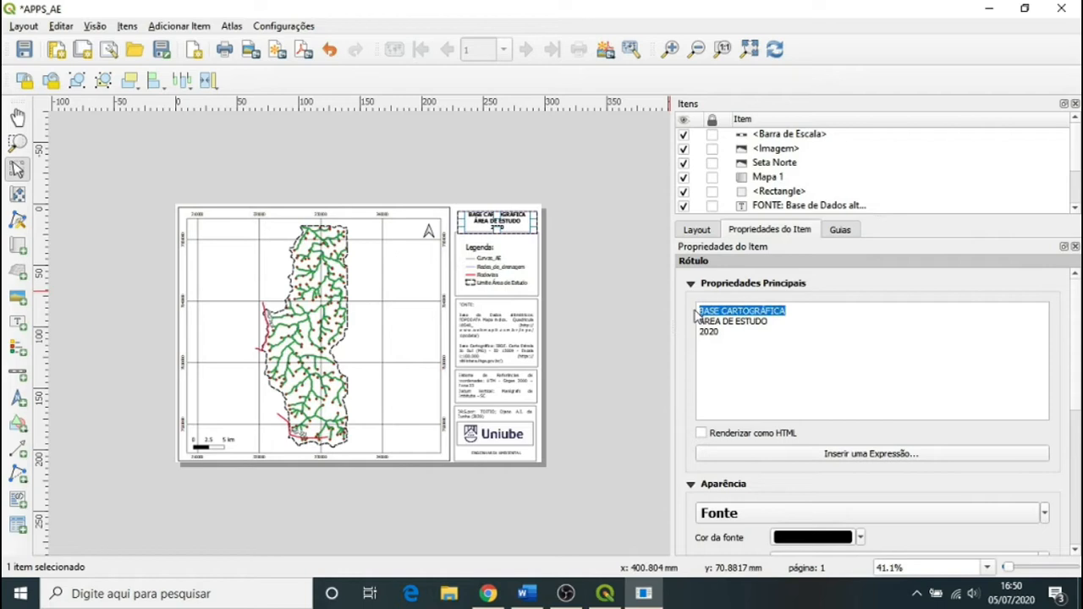
pyautogui.press('BackSpace')
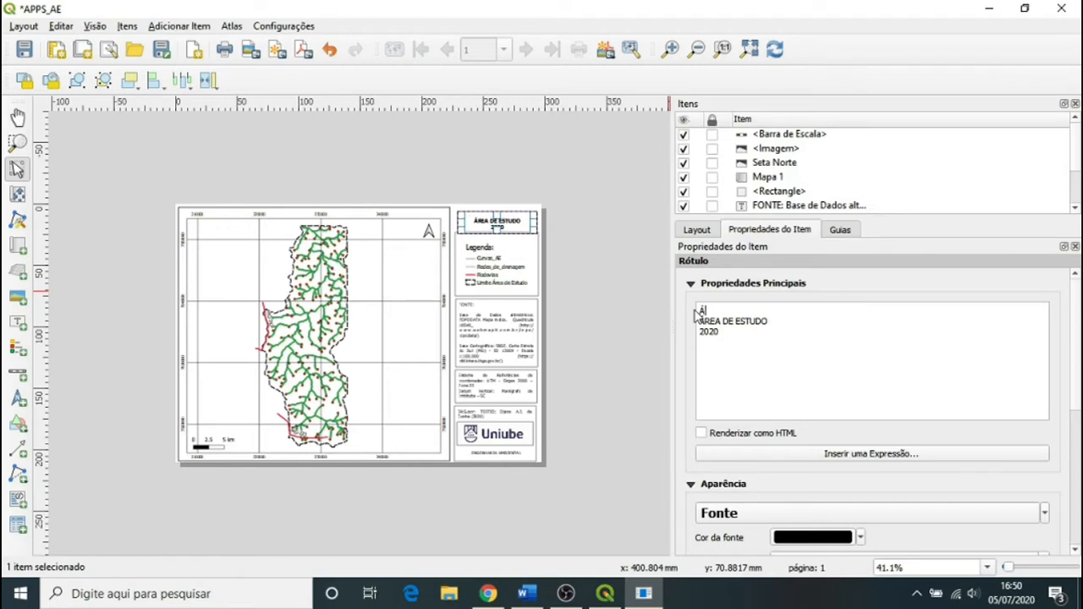
pyautogui.write('ÁREAS DE PRESE')
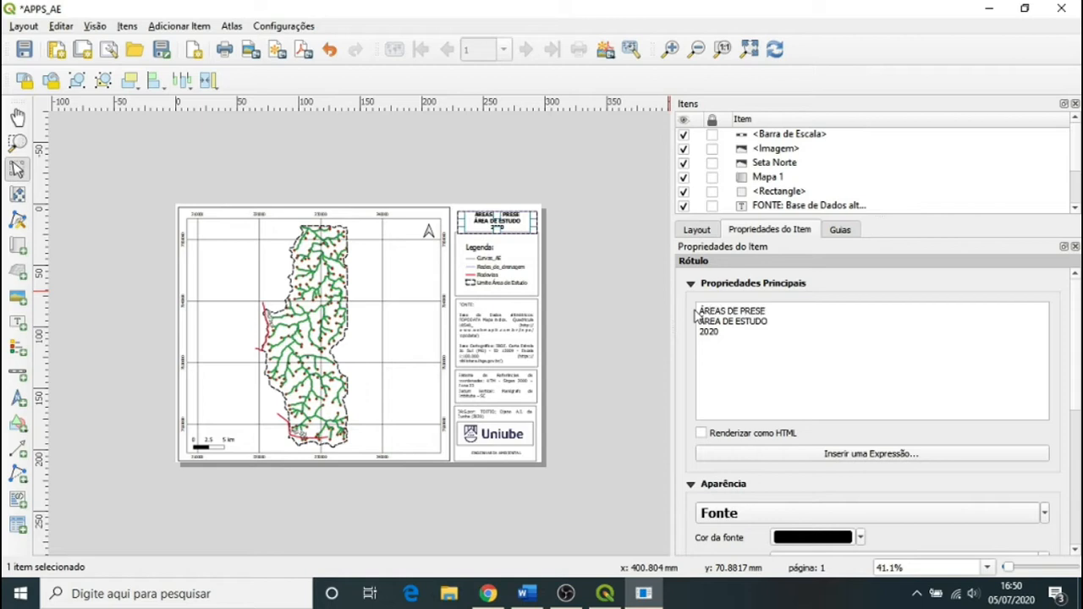
pyautogui.write('RVAÇÃO PER')
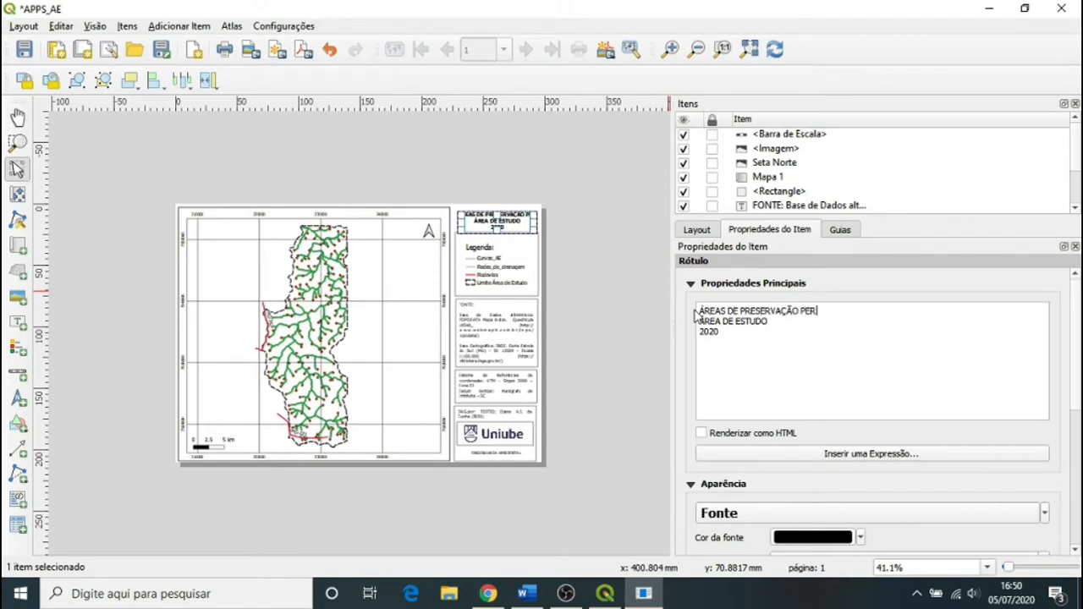
pyautogui.write('MANENTE')
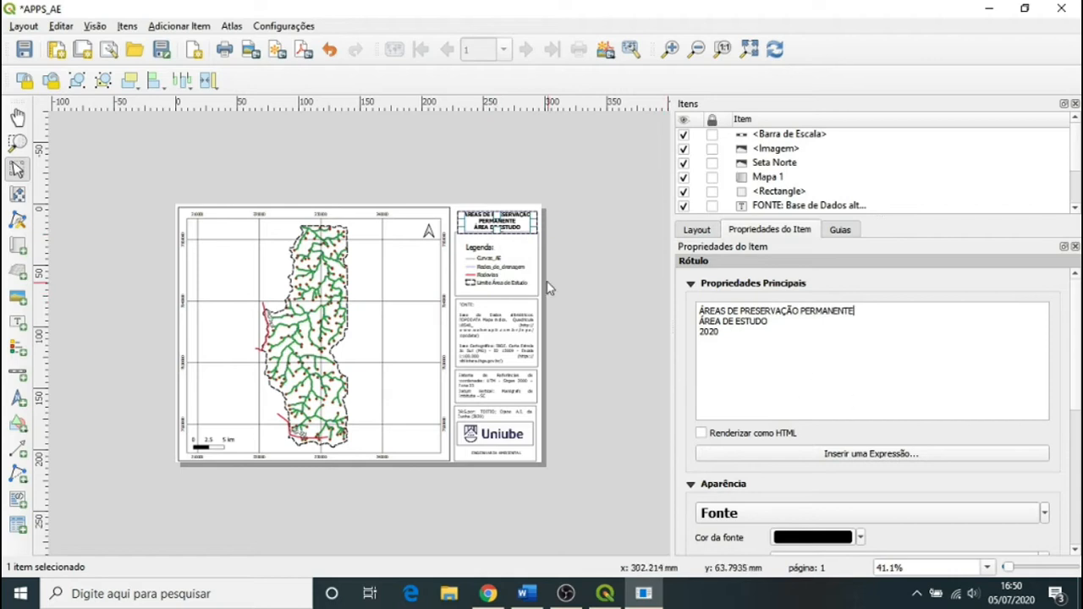
pyautogui.click(570, 223)
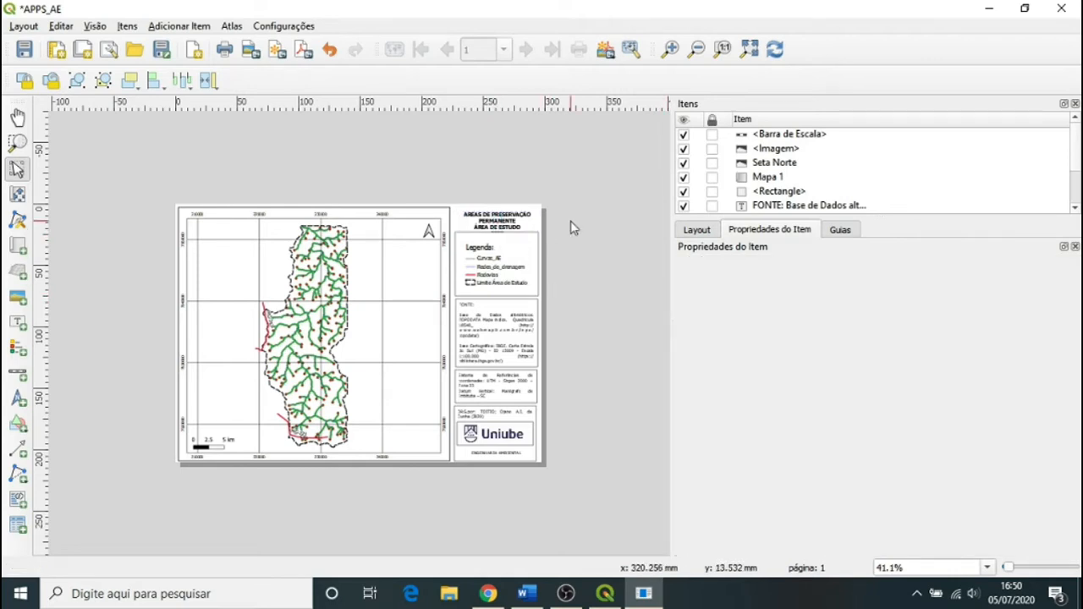
# Bring up the layout legend's item list and examine the APP areas around the drainage and springs on the project map
pyautogui.click(515, 251)
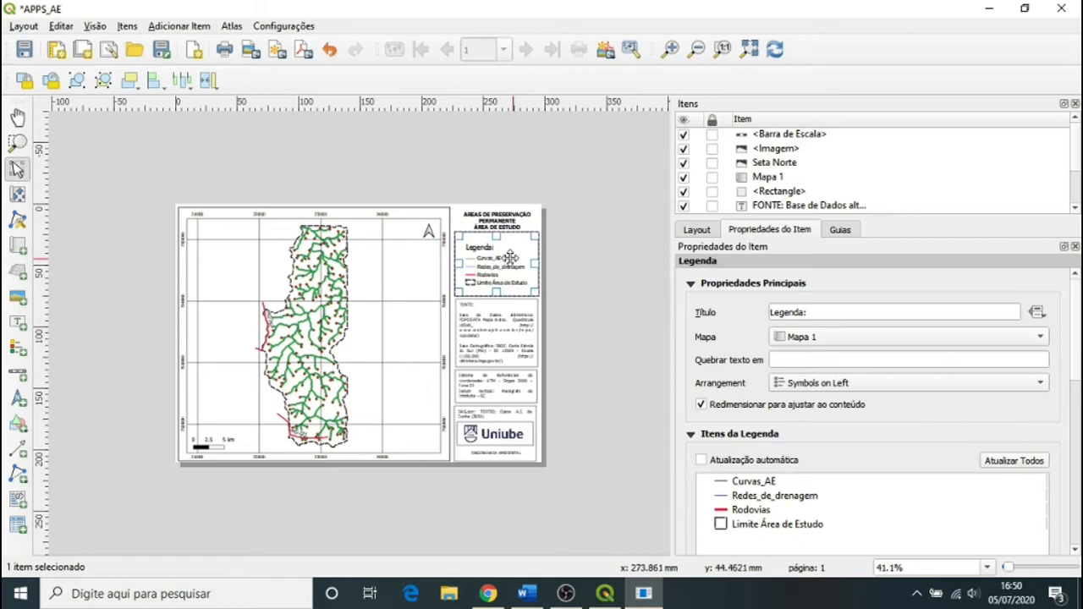
pyautogui.moveTo(1074, 355); pyautogui.dragTo(1077, 423)
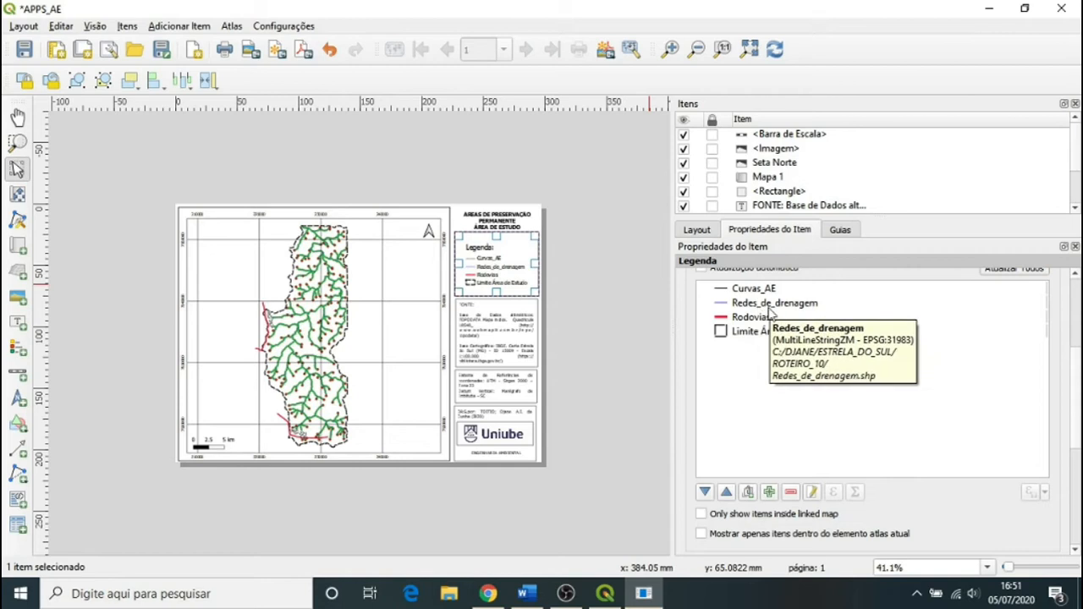
pyautogui.click(604, 593)
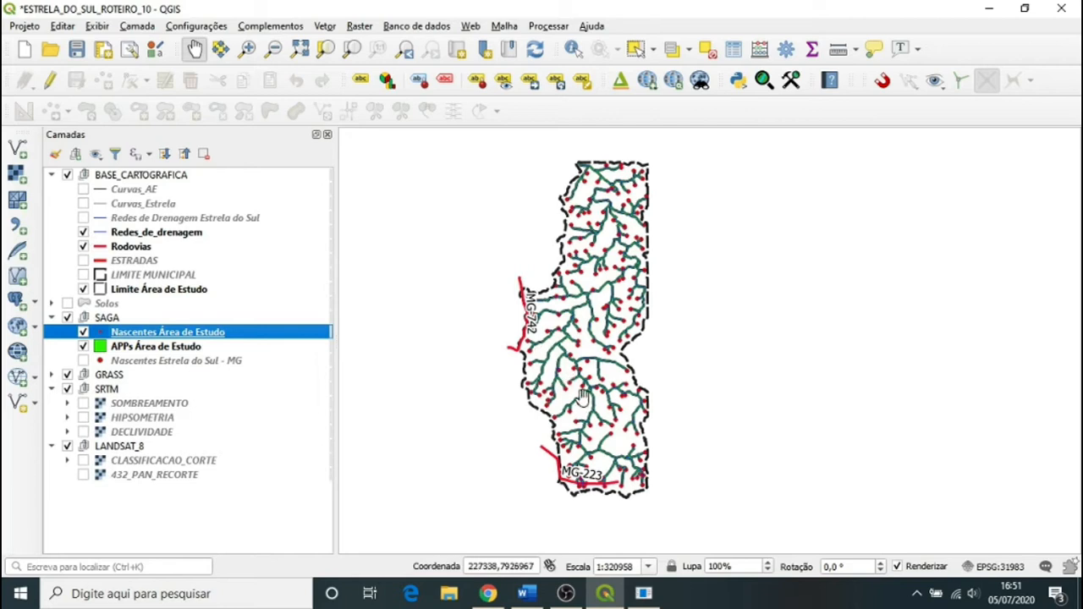
pyautogui.scroll(2, 579, 386)
pyautogui.scroll(-1, 579, 387)
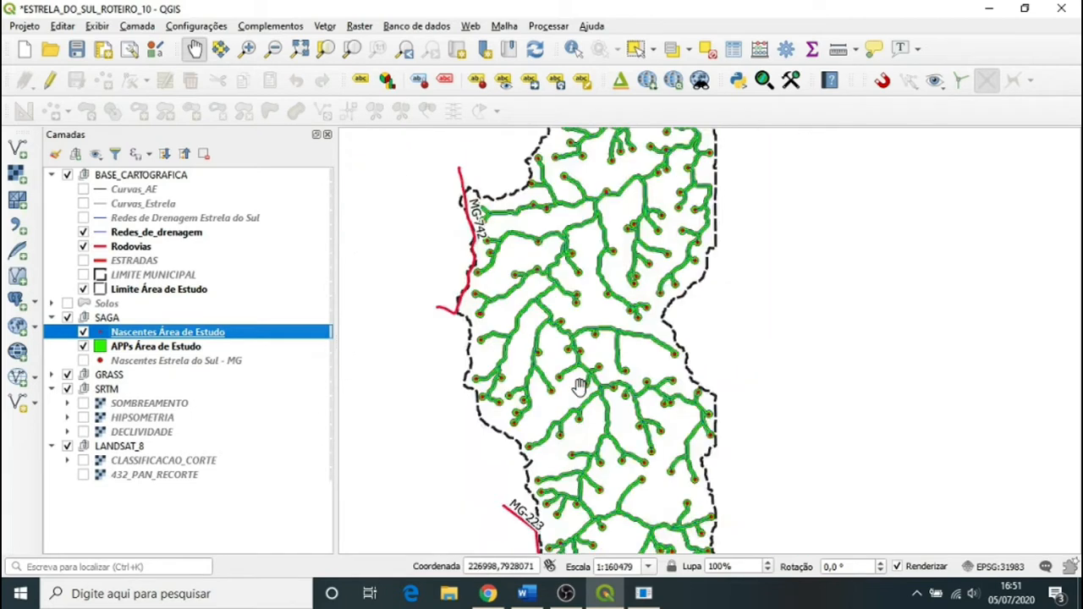
pyautogui.scroll(1, 580, 381)
pyautogui.scroll(1, 567, 327)
pyautogui.scroll(1, 584, 341)
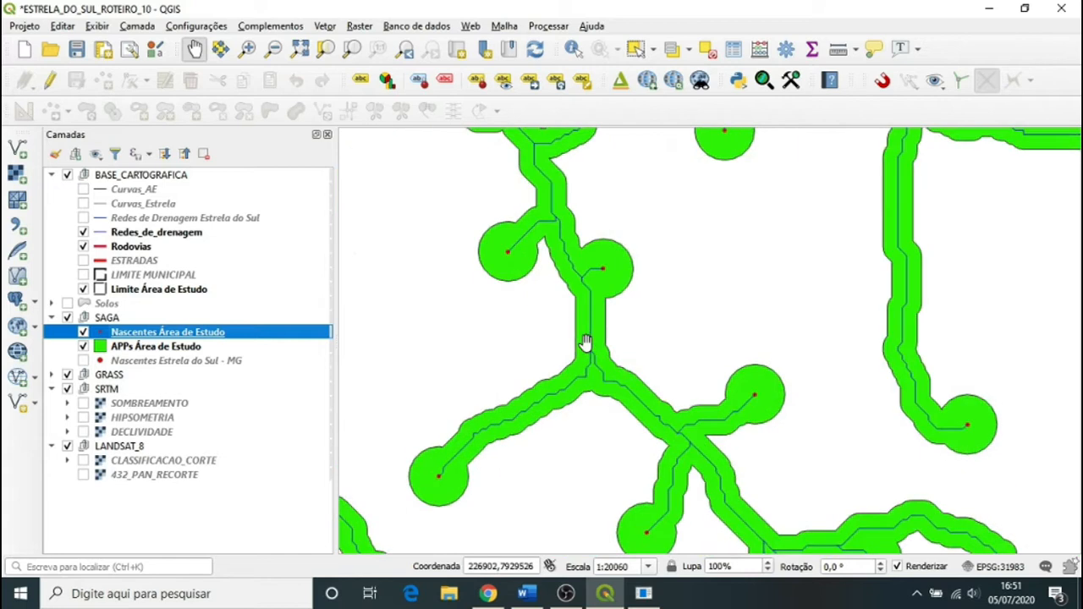
pyautogui.scroll(-3, 584, 341)
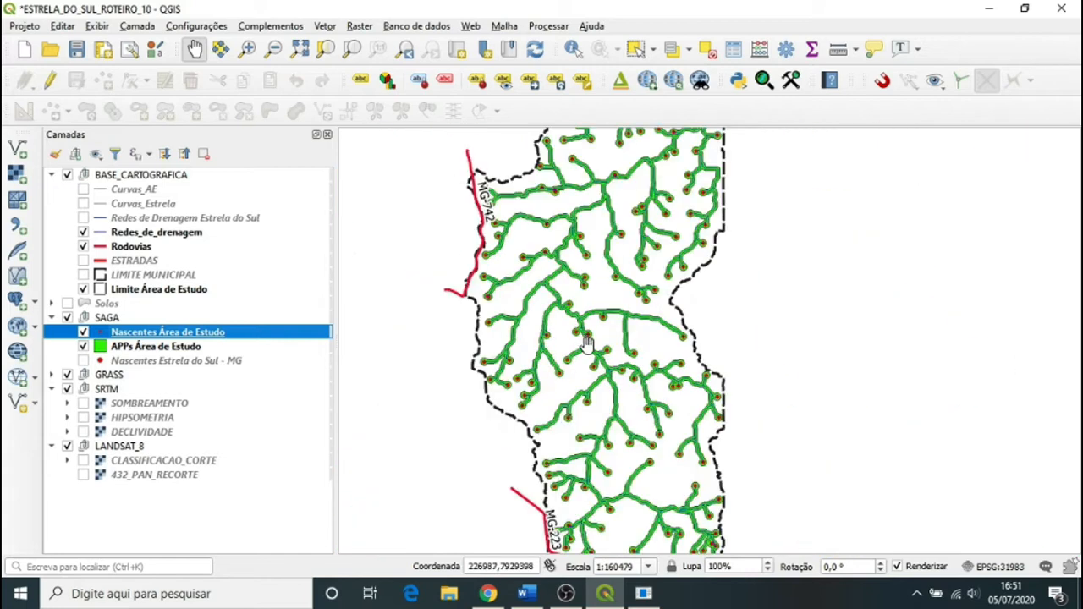
pyautogui.click(643, 593)
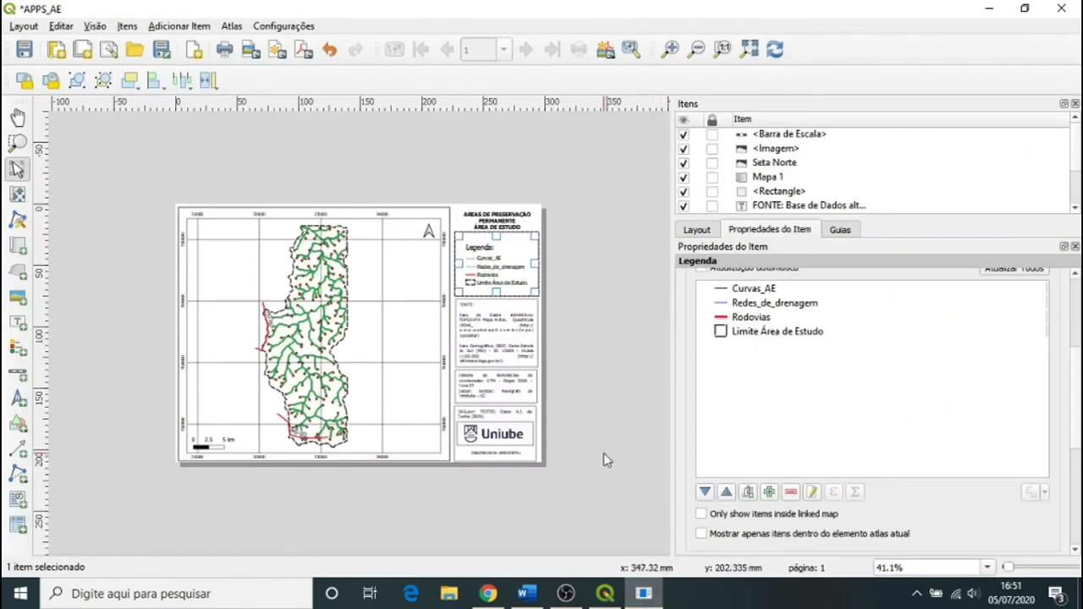
# Remove the Curvas_AE entry from the layout legend
pyautogui.click(763, 292)
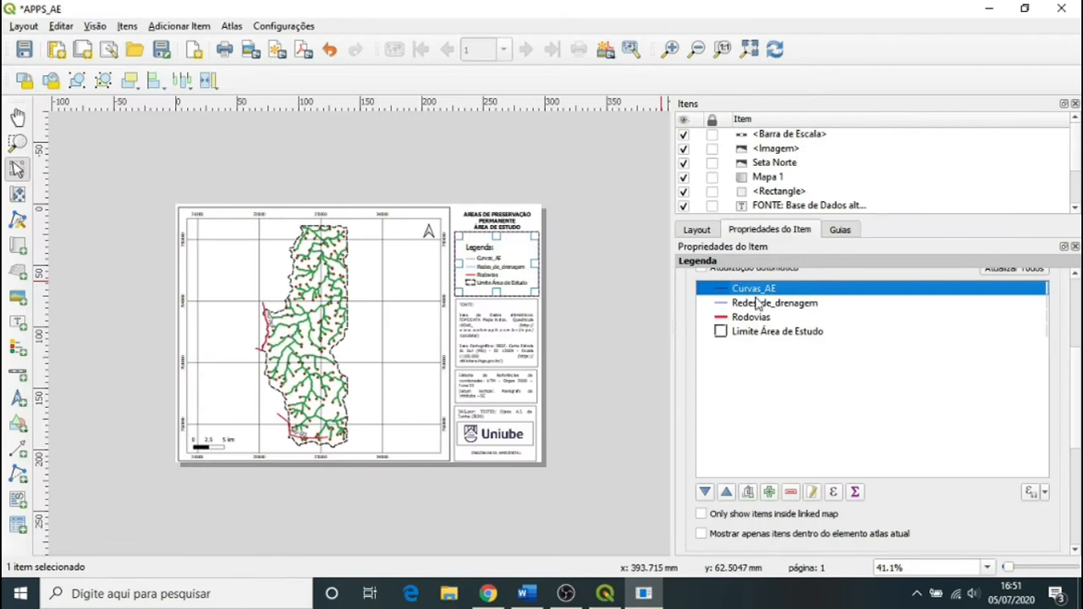
pyautogui.click(791, 492)
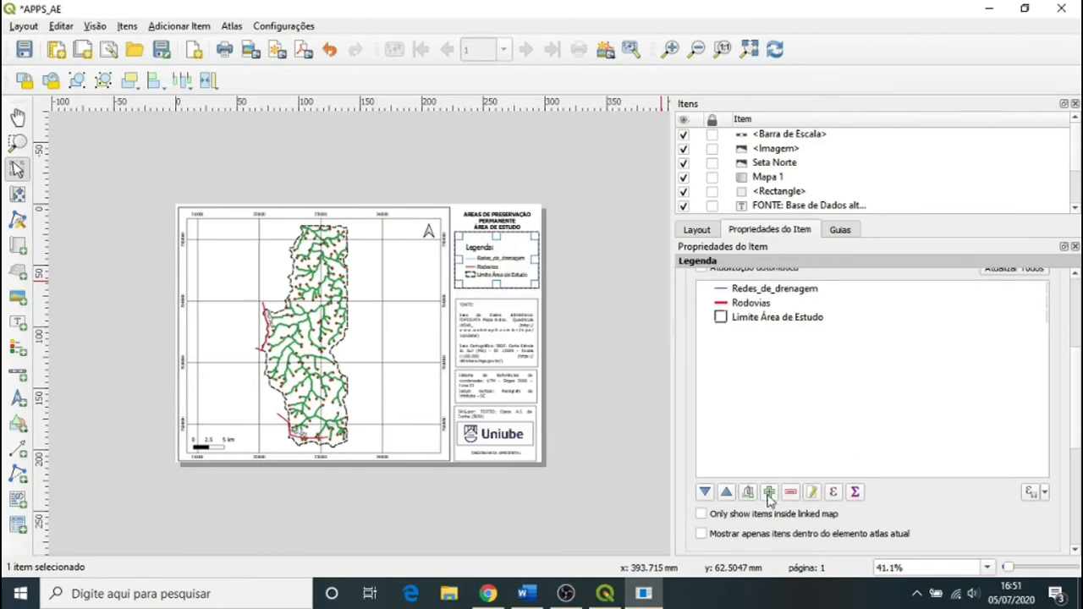
# Add the visible layers Nascentes Área de Estudo and APPs Área de Estudo to the layout legend
pyautogui.click(769, 494)
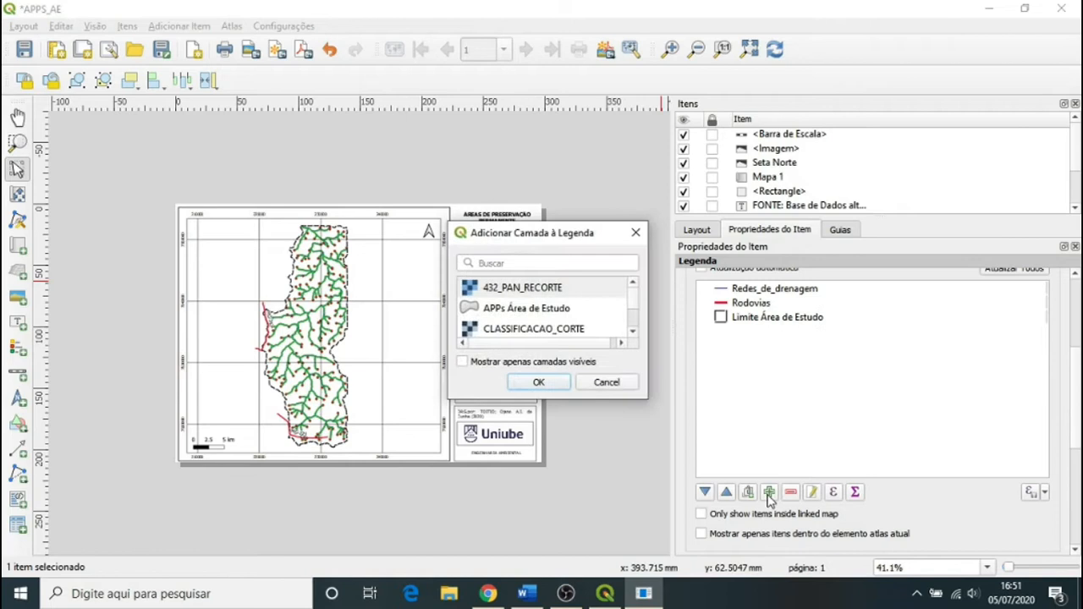
pyautogui.click(462, 362)
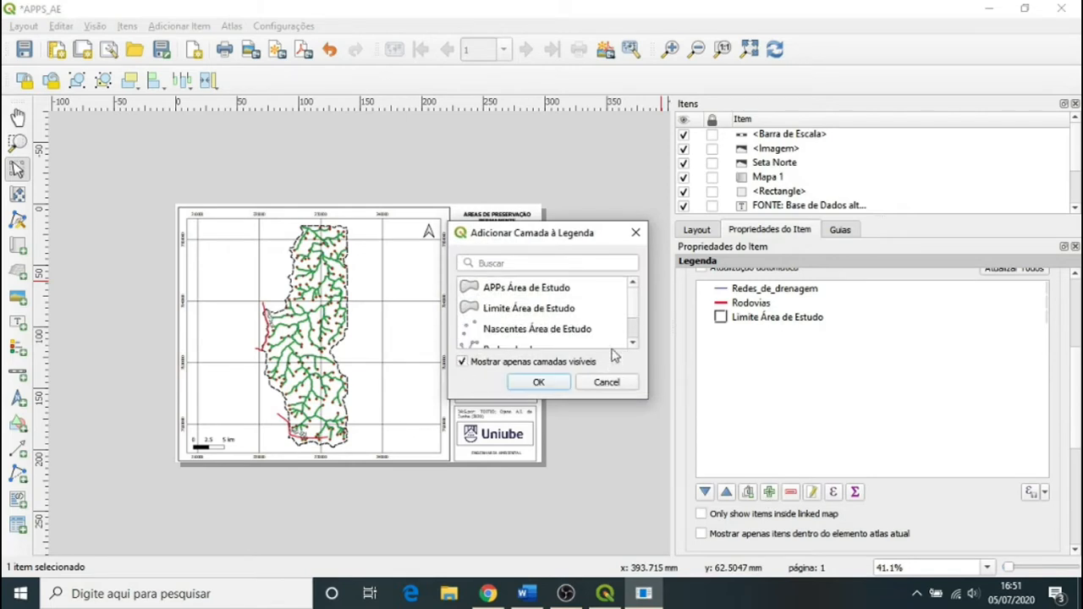
pyautogui.click(543, 330)
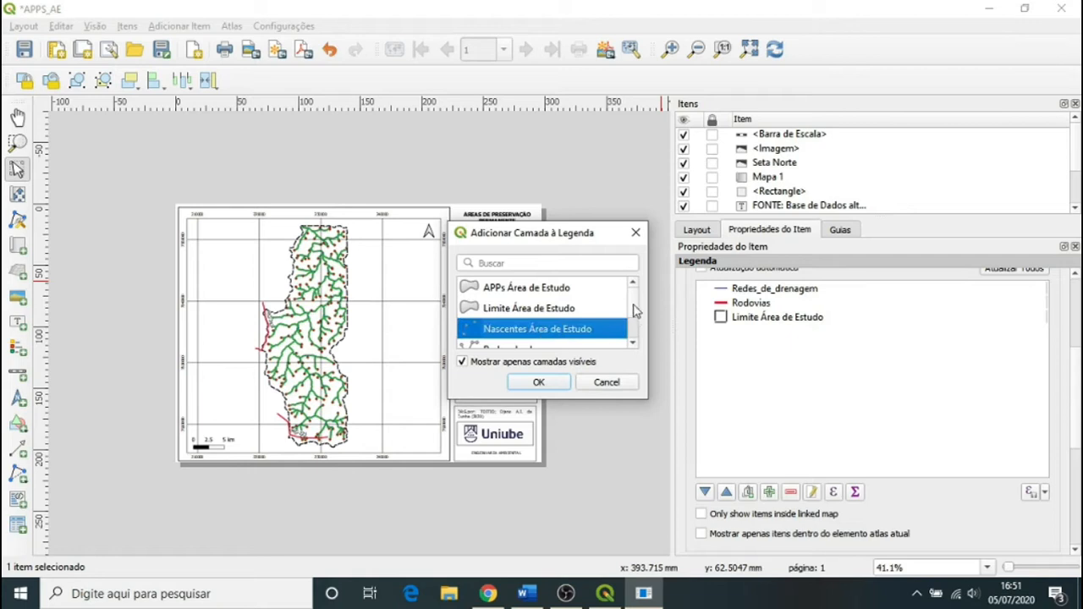
pyautogui.keyDown('ctrl'); pyautogui.click(566, 289); pyautogui.keyUp('ctrl')
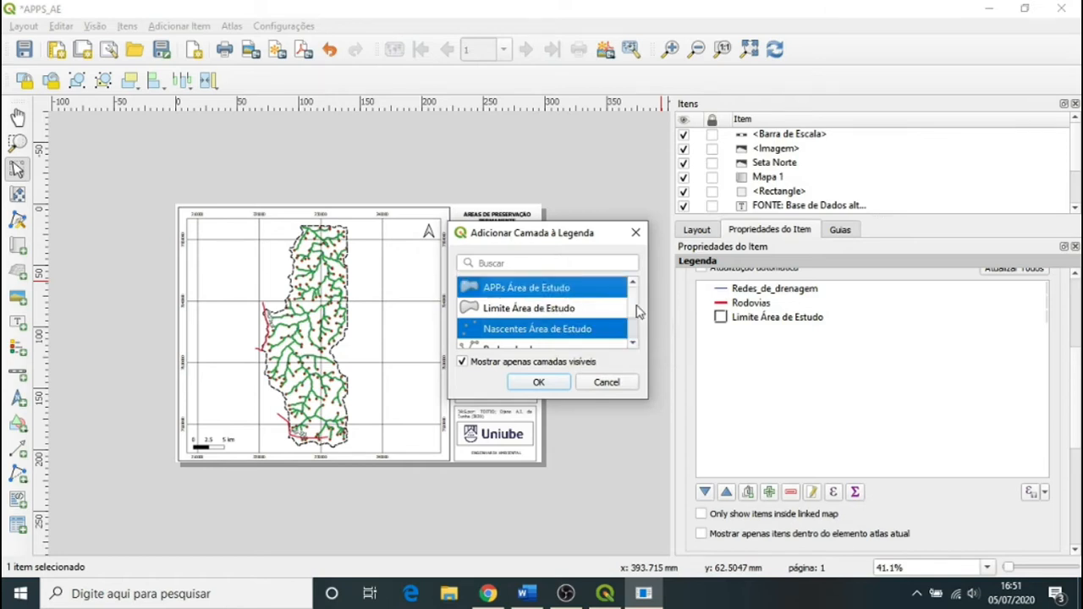
pyautogui.scroll(-2, 635, 339)
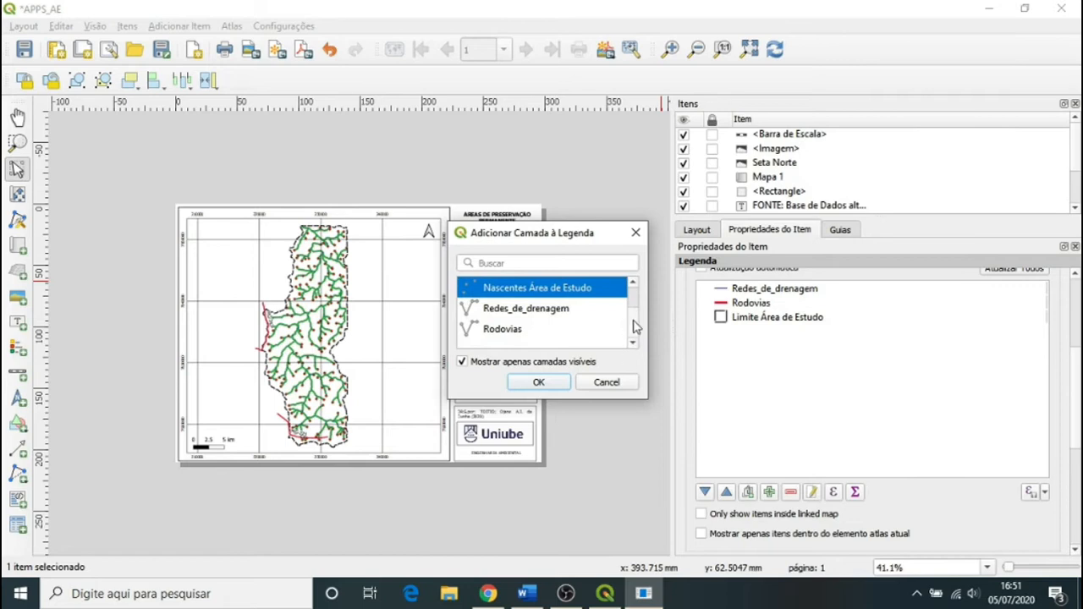
pyautogui.scroll(2, 635, 326)
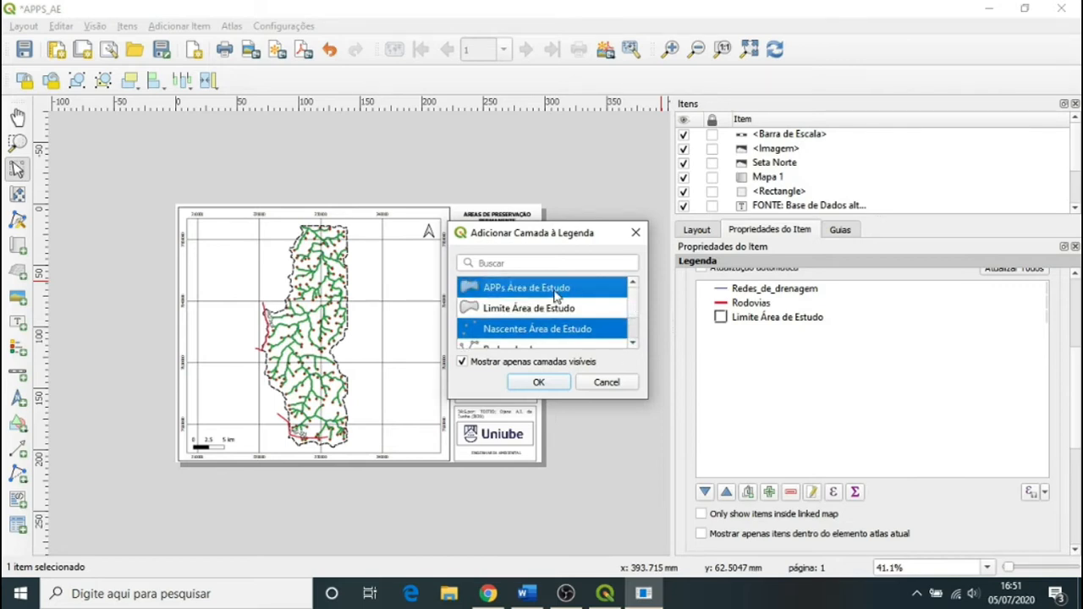
pyautogui.click(552, 382)
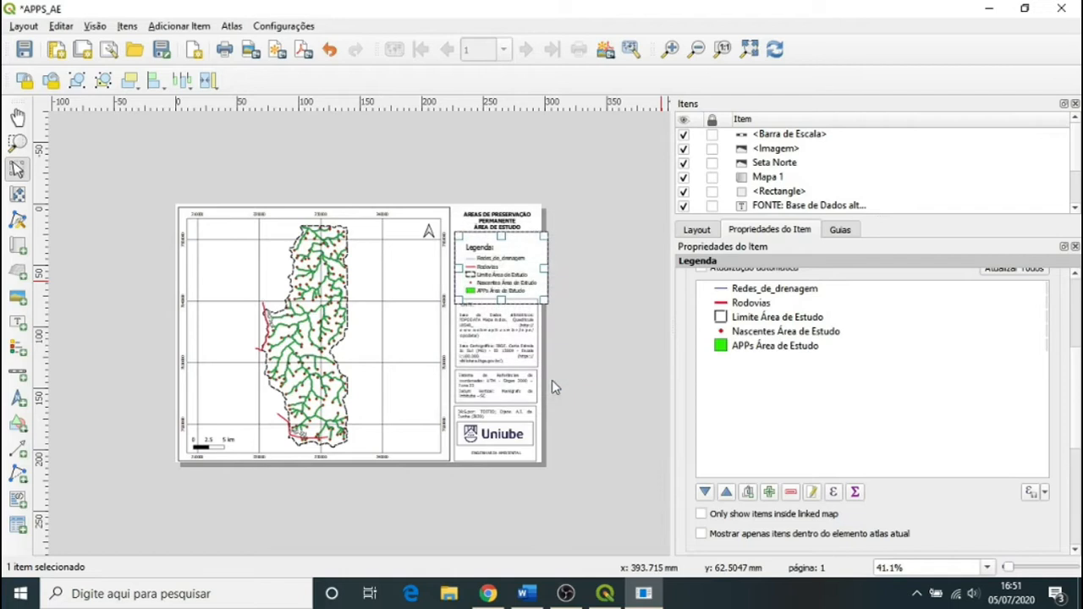
# Reorder the legend entries so that Nascentes Área de Estudo comes first, above Redes_de_drenagem
pyautogui.click(755, 333)
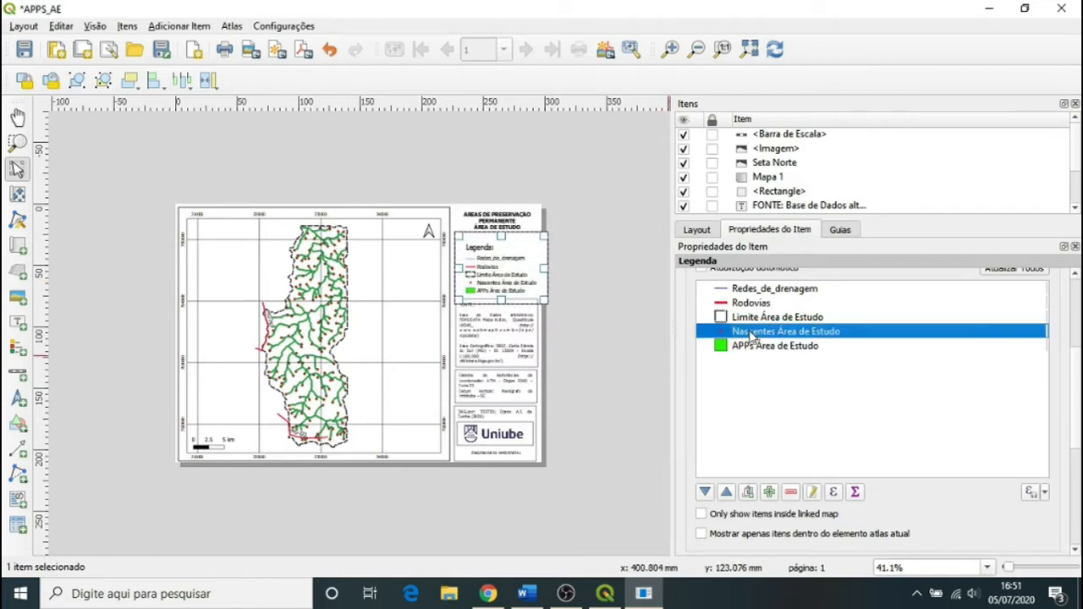
pyautogui.click(727, 492)
pyautogui.click(727, 492)
pyautogui.click(726, 492)
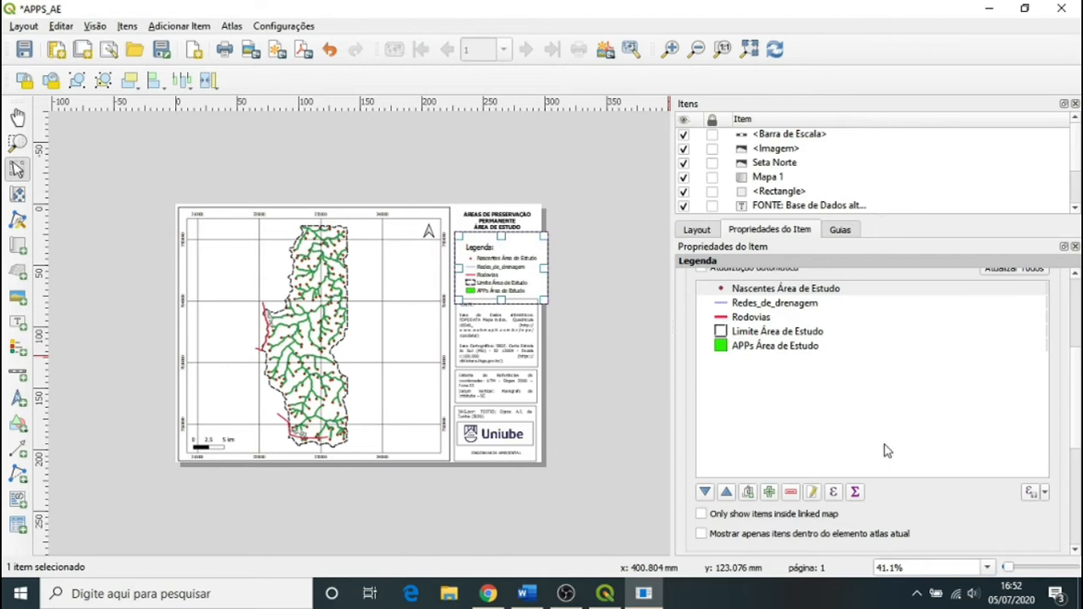
# Reduce the legend's box spacing (Espaçamento da caixa) to 5,00 mm and deselect the legend
pyautogui.moveTo(1076, 407); pyautogui.dragTo(1076, 500)
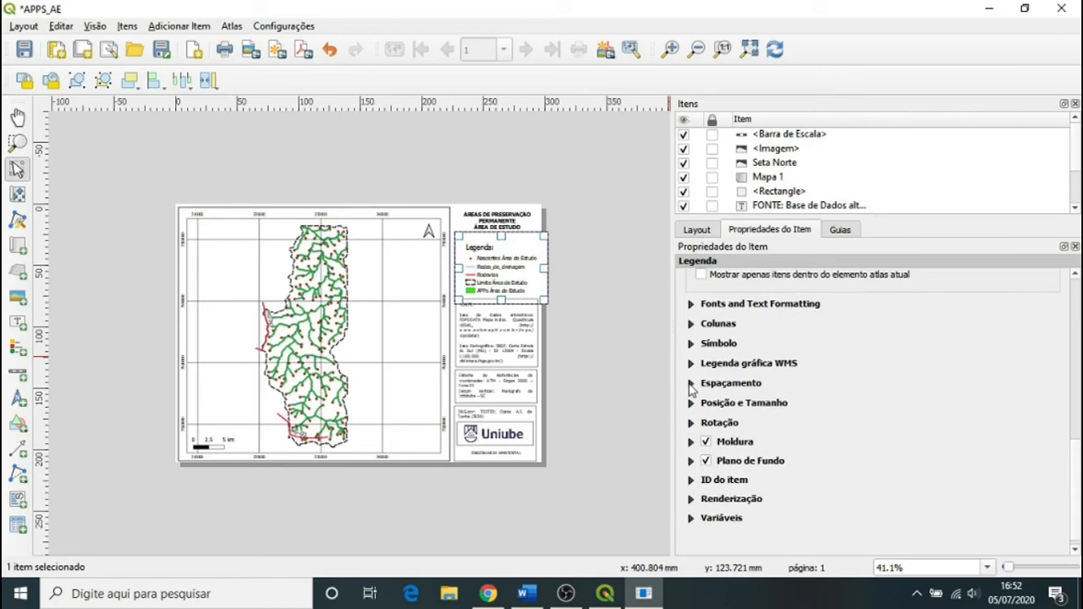
pyautogui.click(691, 385)
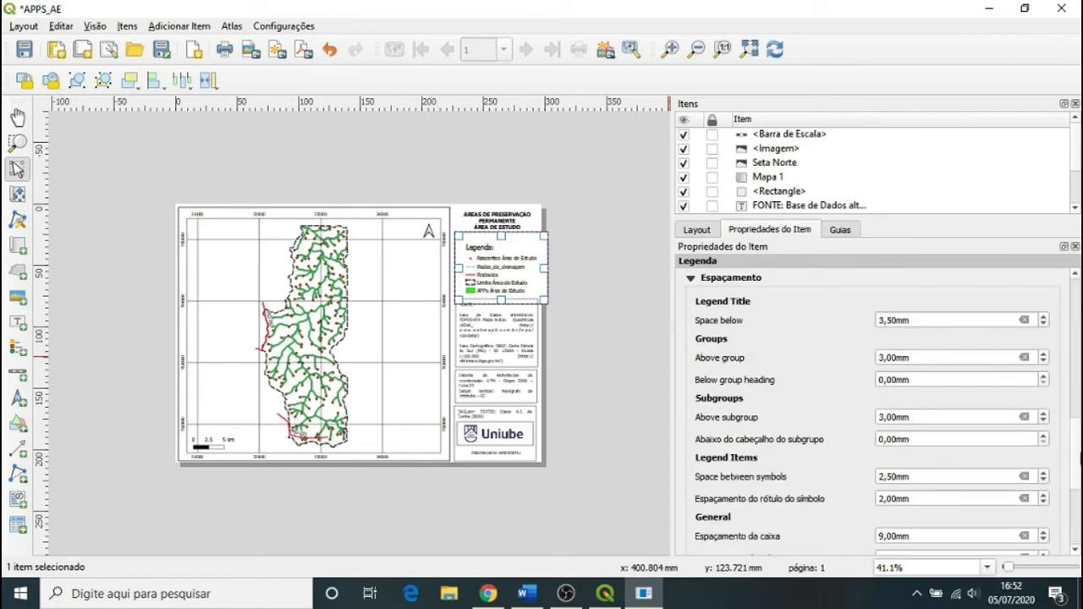
pyautogui.scroll(-3, 1077, 445)
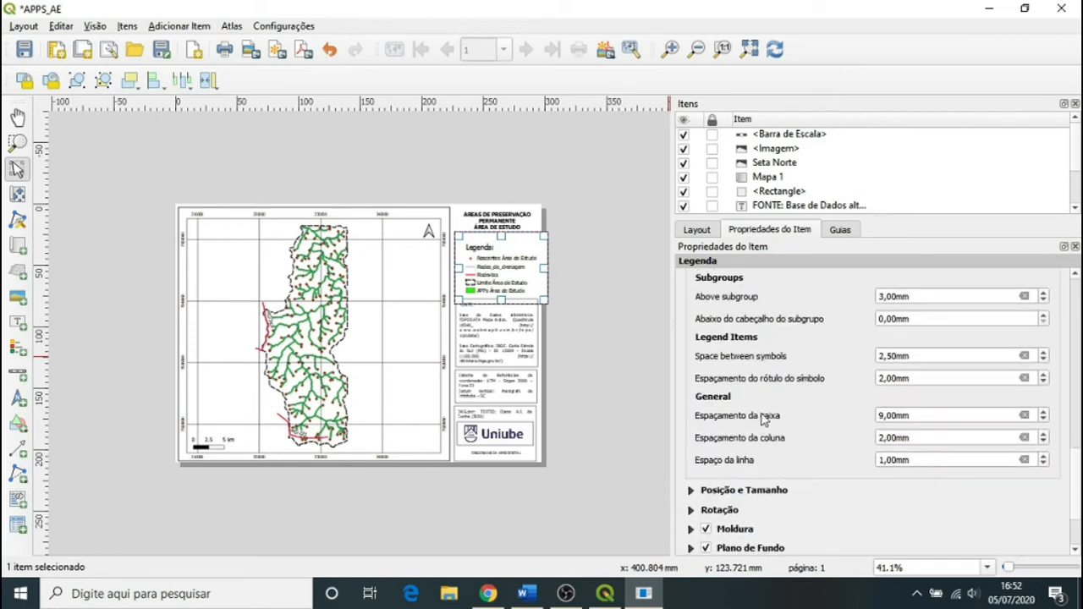
pyautogui.click(1044, 420)
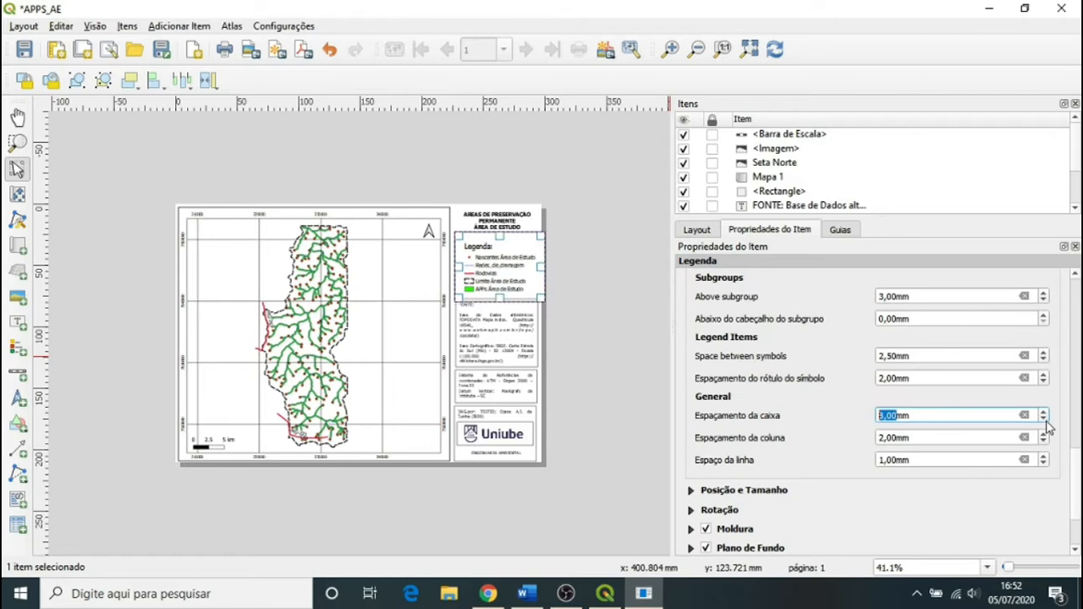
pyautogui.click(1044, 421)
pyautogui.click(1044, 420)
pyautogui.click(1044, 420)
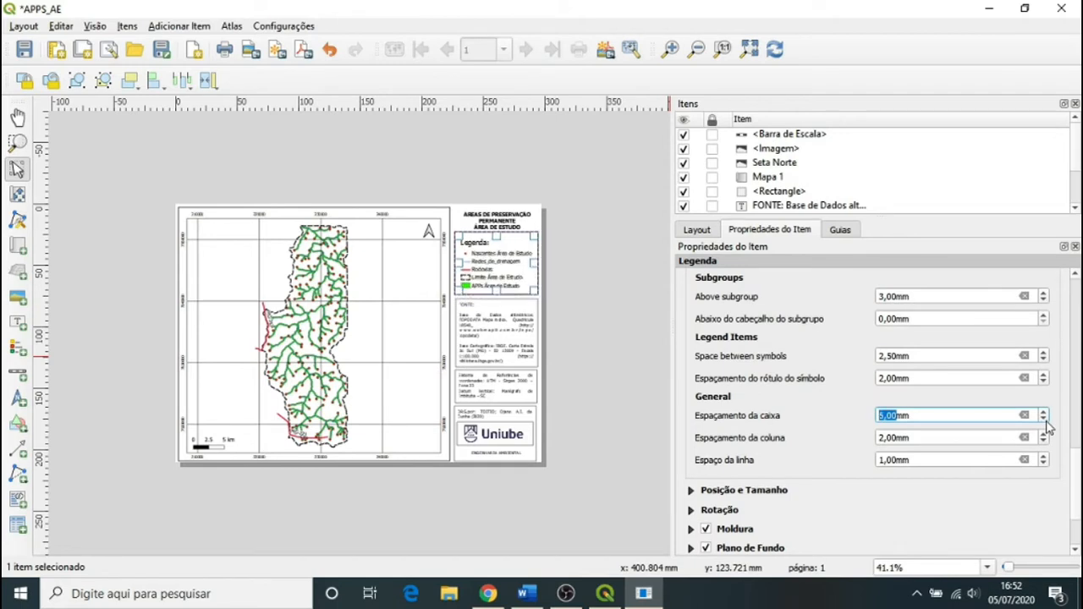
pyautogui.click(849, 411)
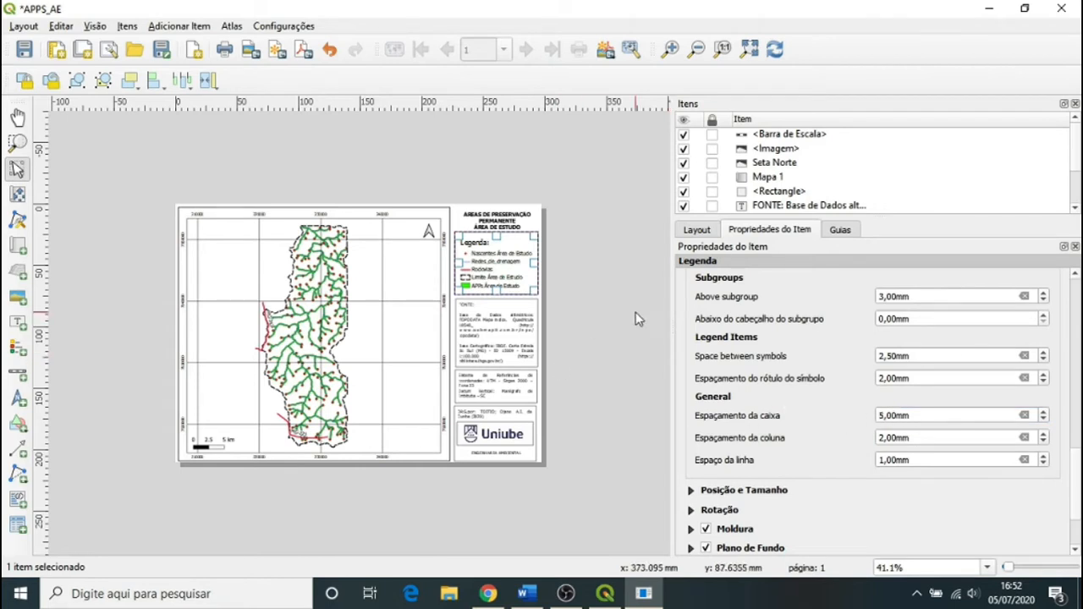
pyautogui.click(598, 289)
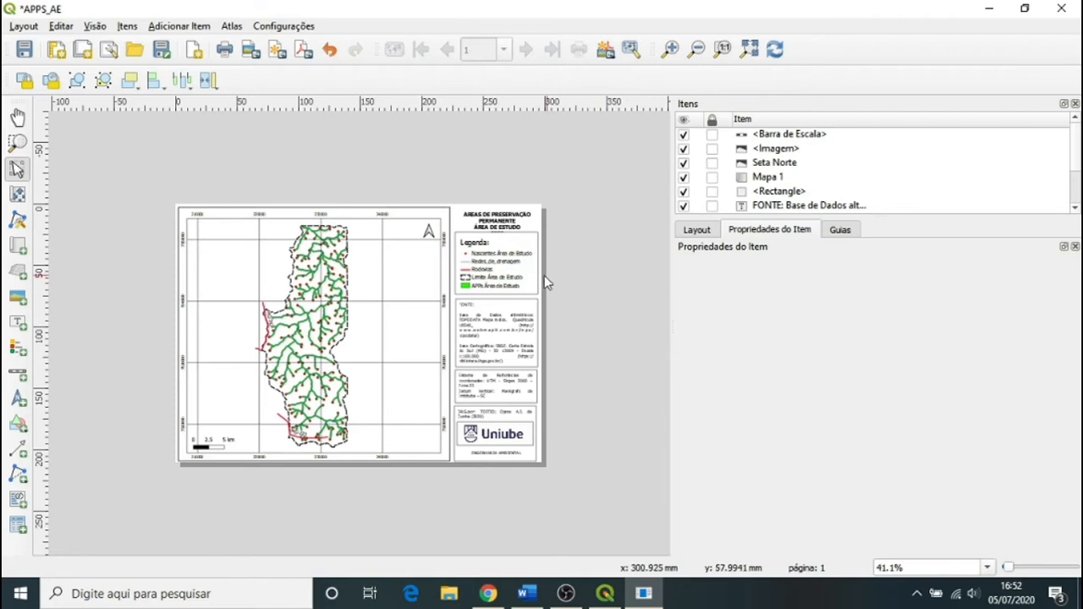
# Nudge the ÁREAS DE PRESERVAÇÃO PERMANENTE title label slightly upward, away from the legend, and deselect it
pyautogui.click(502, 221)
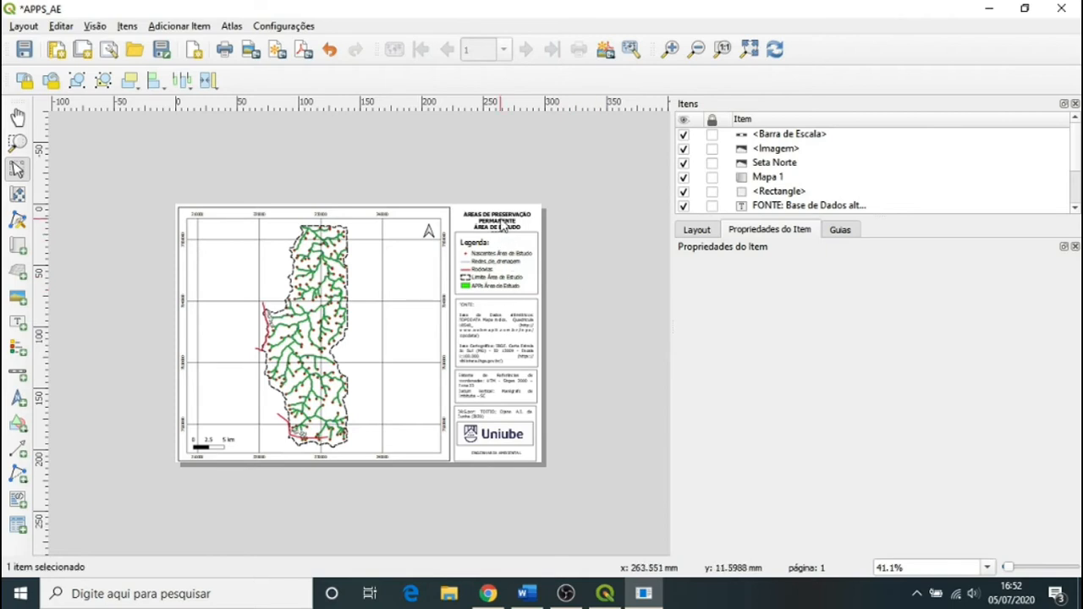
pyautogui.press('Up')
pyautogui.press('Up')
pyautogui.press('Up')
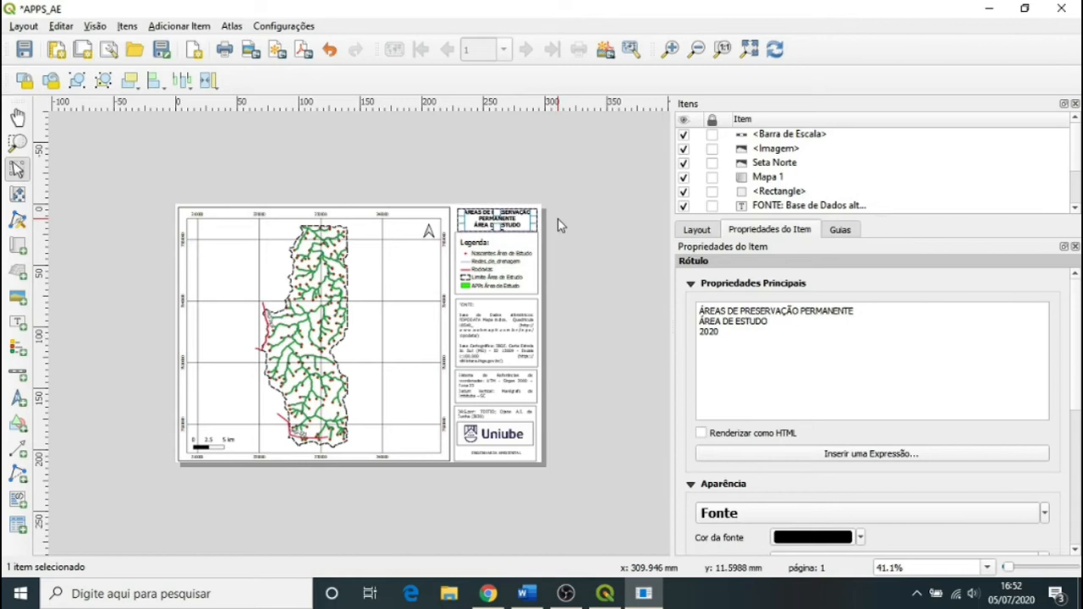
pyautogui.click(599, 220)
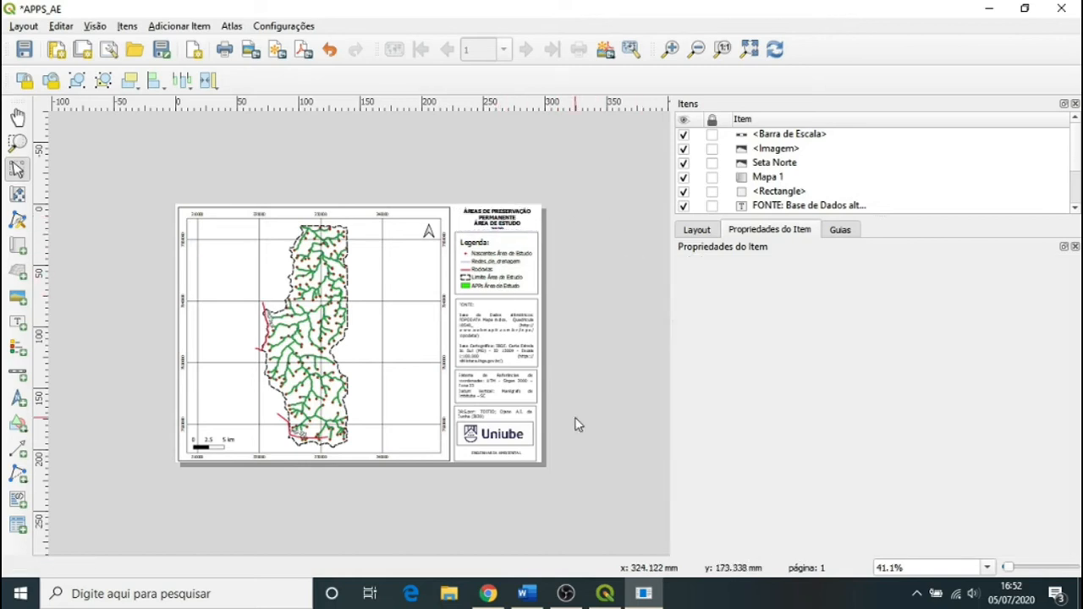
# Remove the blank lines between the paragraphs of the FONTE label and shorten its frame to fit the text
pyautogui.click(504, 342)
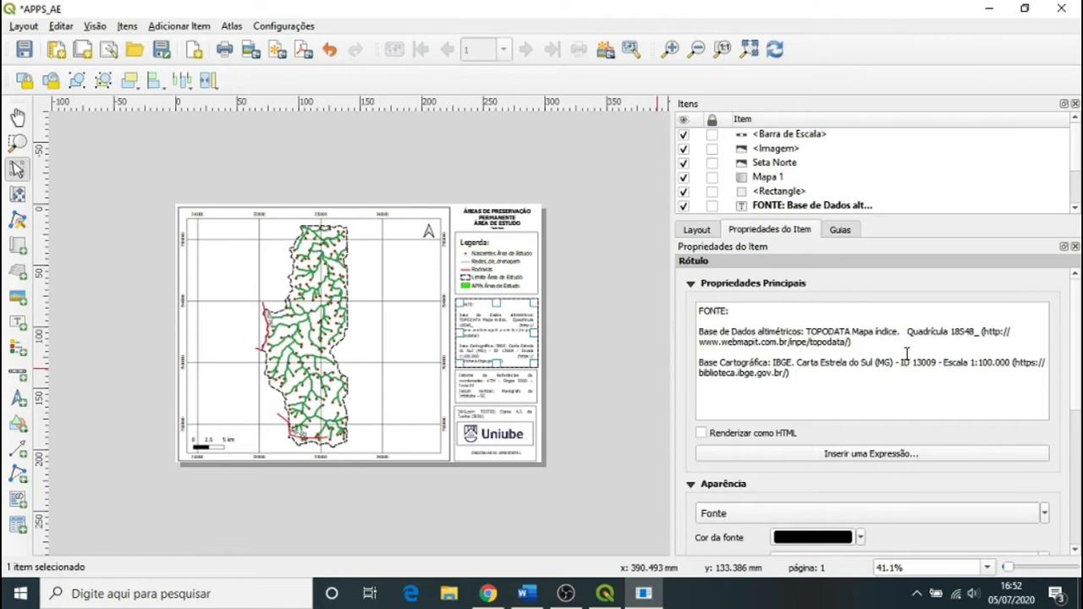
pyautogui.press('BackSpace')
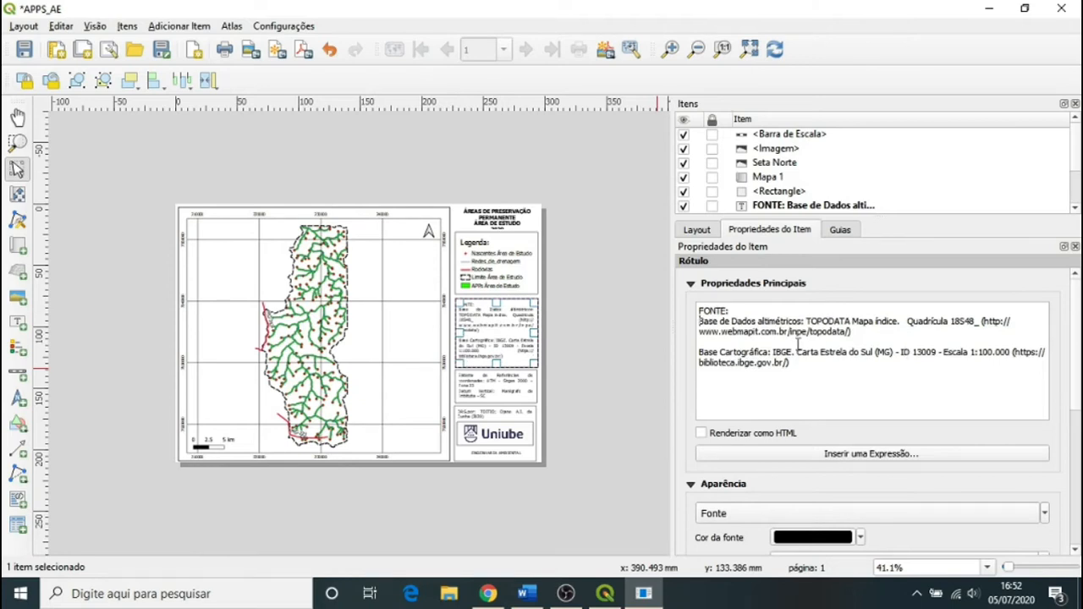
pyautogui.press('BackSpace')
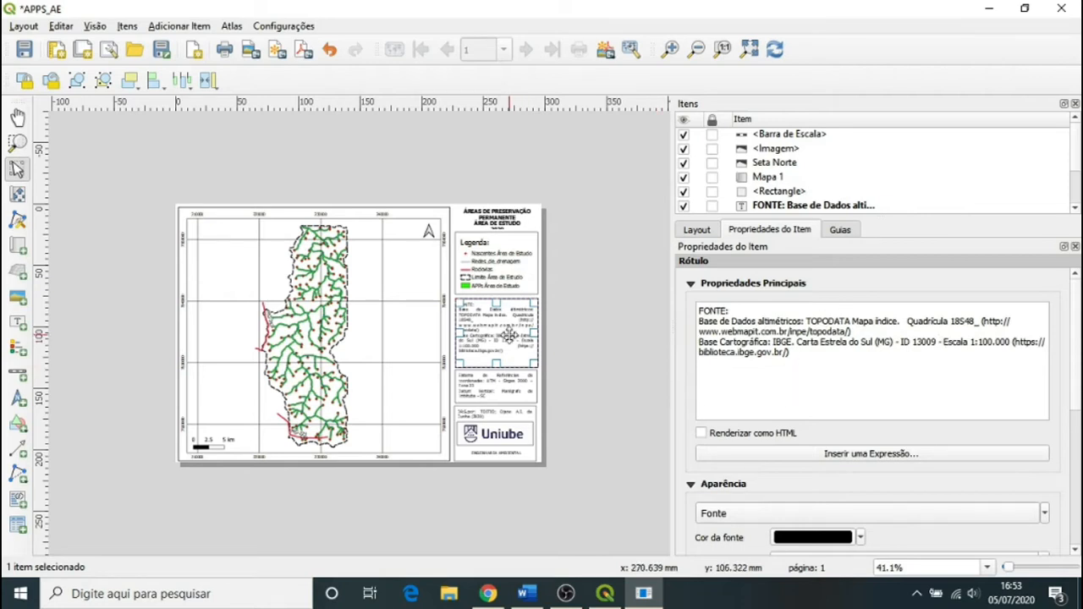
pyautogui.moveTo(495, 362); pyautogui.dragTo(513, 351)
pyautogui.scroll(1, 521, 348)
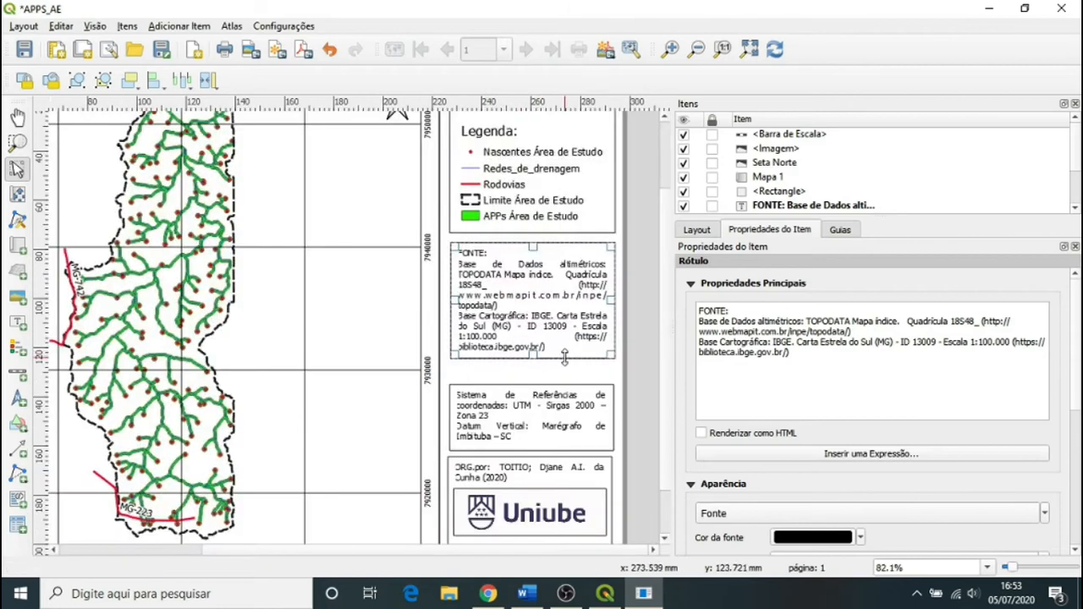
pyautogui.scroll(-1, 567, 363)
pyautogui.scroll(1, 547, 361)
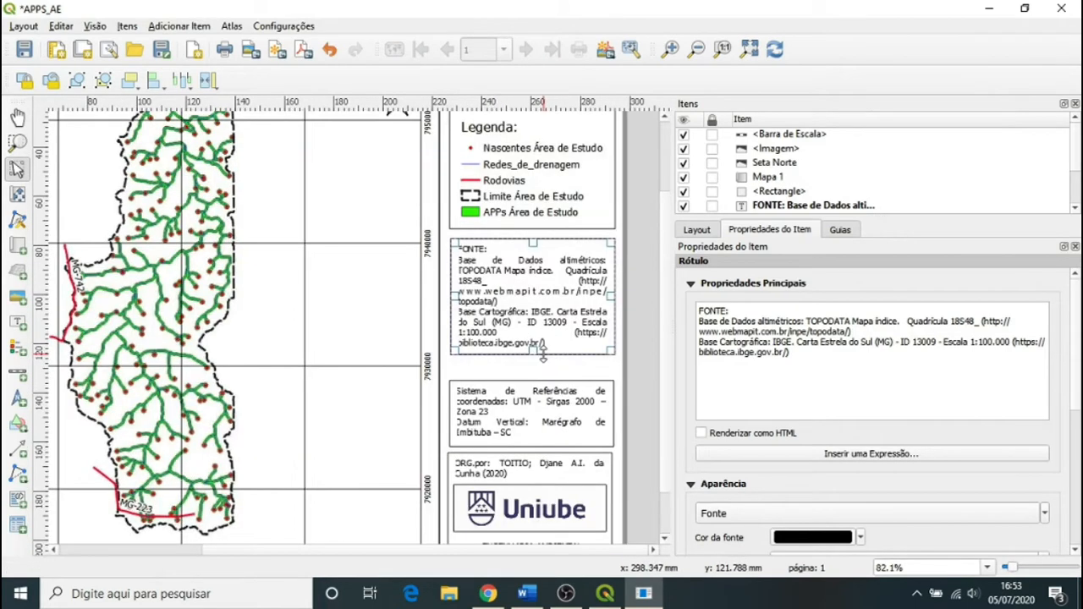
pyautogui.scroll(-1, 545, 361)
pyautogui.scroll(1, 546, 361)
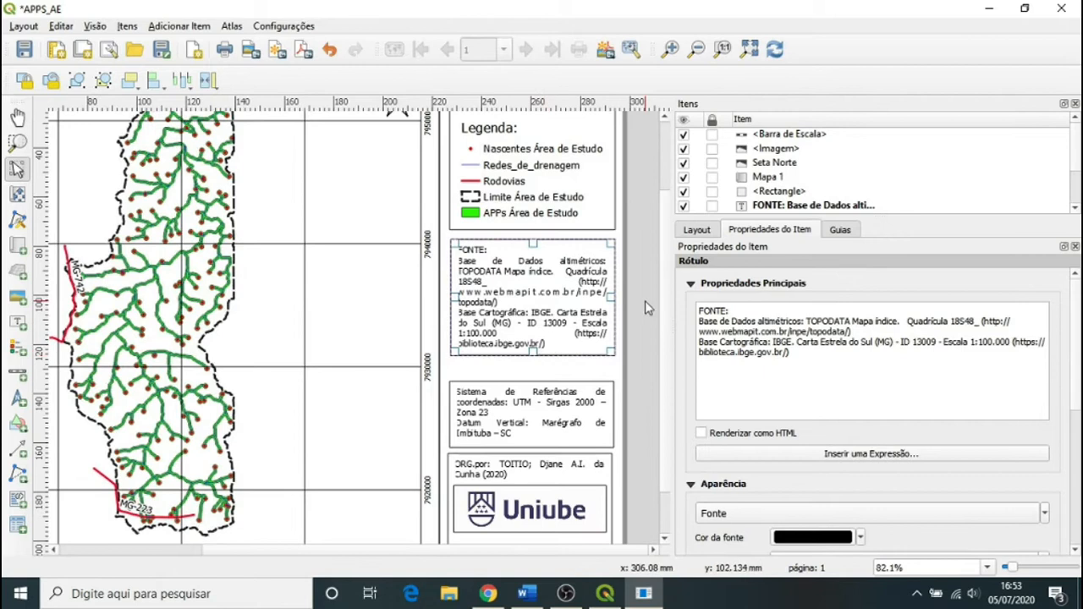
# Nudge the FONTE label down to widen the gap between it and the legend
pyautogui.scroll(1, 665, 286)
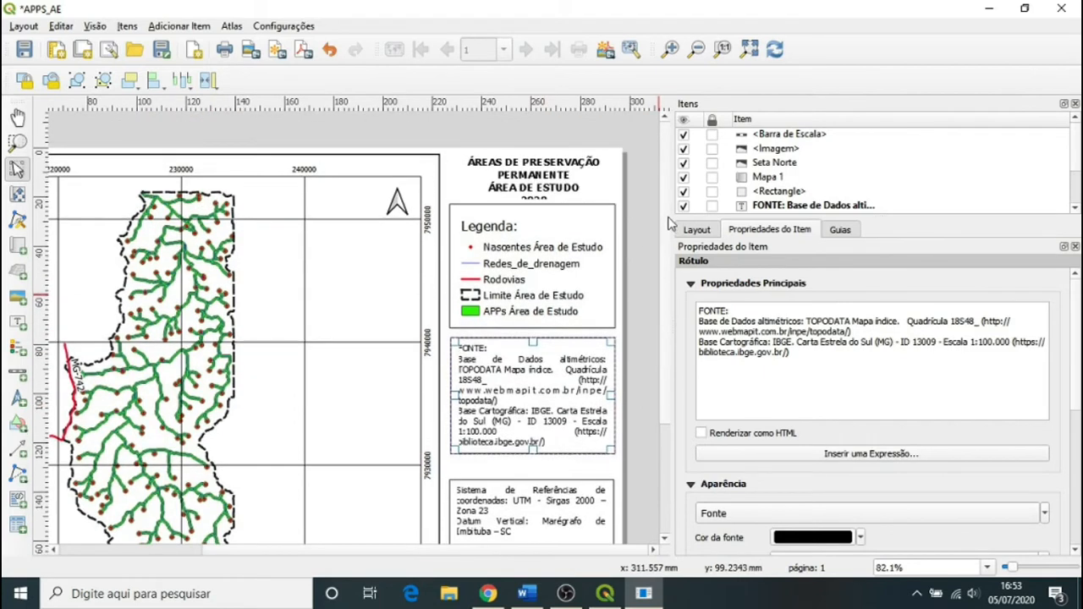
pyautogui.press('Down')
pyautogui.press('Down')
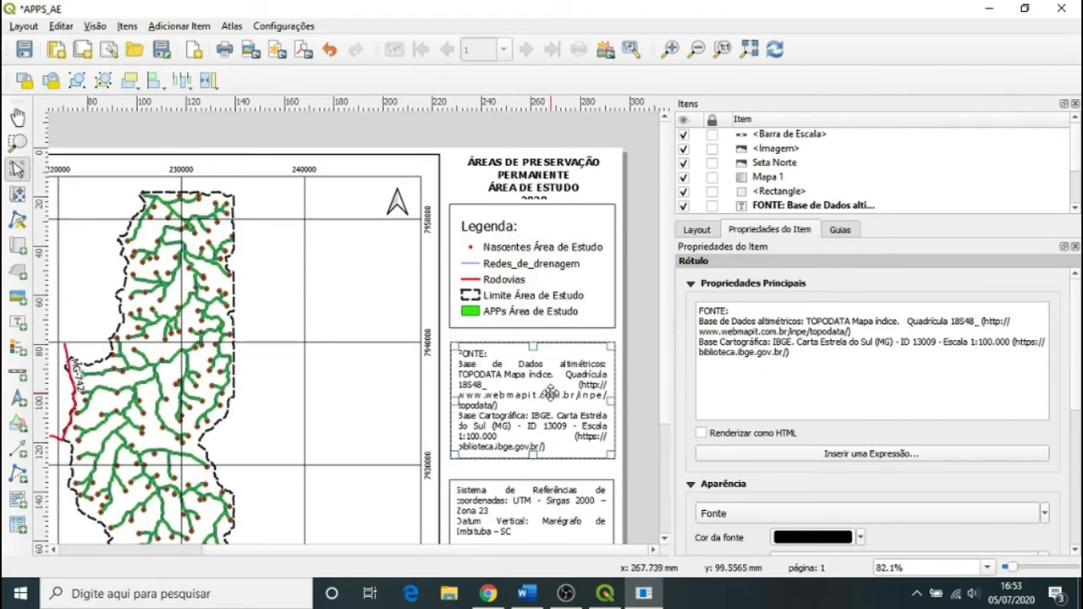
pyautogui.press('Down')
pyautogui.press('Down')
pyautogui.press('Down')
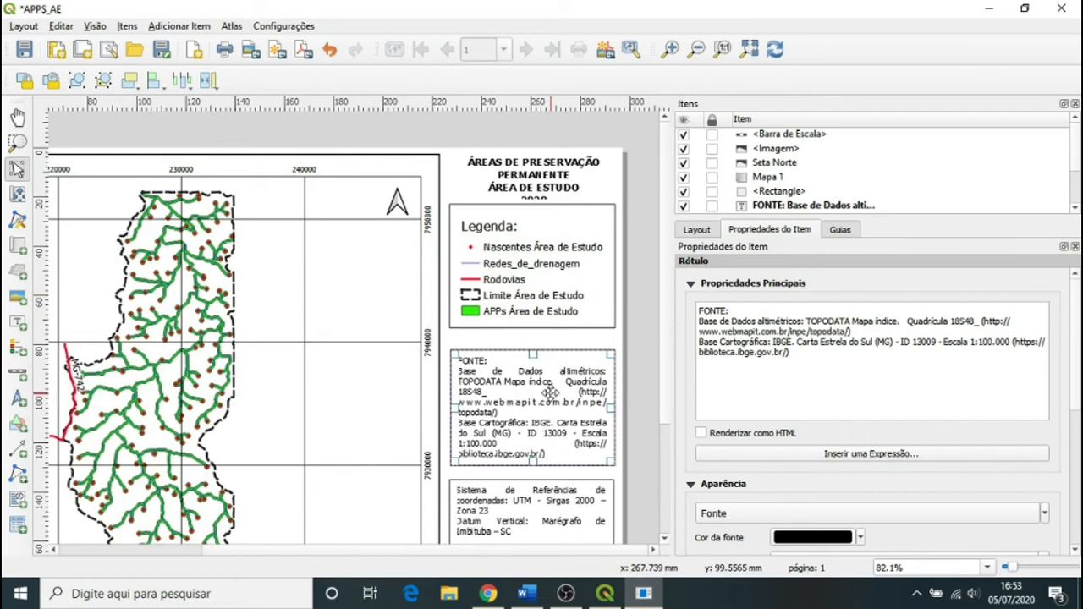
# Move the legend down into the free gap and extend the title label's frame downward to fit the 2020 line
pyautogui.click(557, 320)
pyautogui.press('Down')
pyautogui.press('Down')
pyautogui.press('Down')
pyautogui.press('Down')
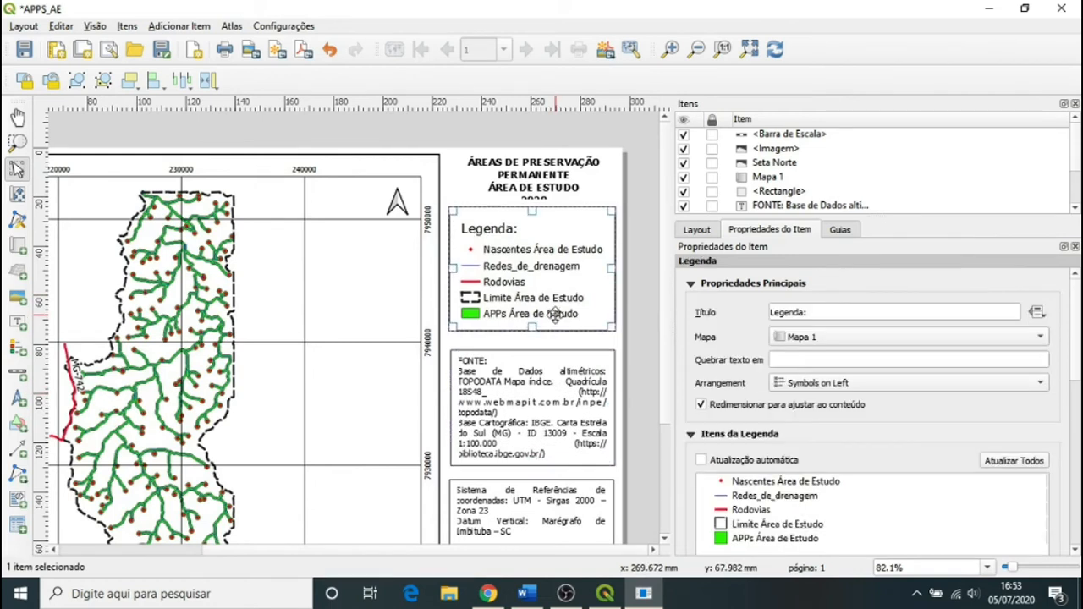
pyautogui.click(531, 166)
pyautogui.moveTo(535, 196); pyautogui.dragTo(535, 208)
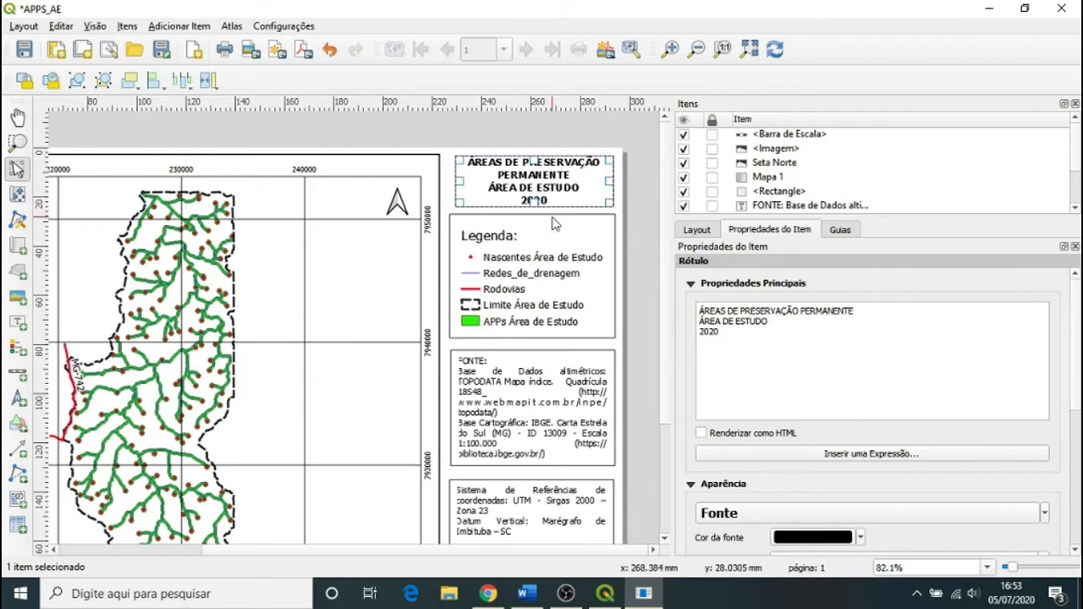
# Nudge the legend further down, away from the enlarged title label, to just above the FONTE label
pyautogui.click(576, 263)
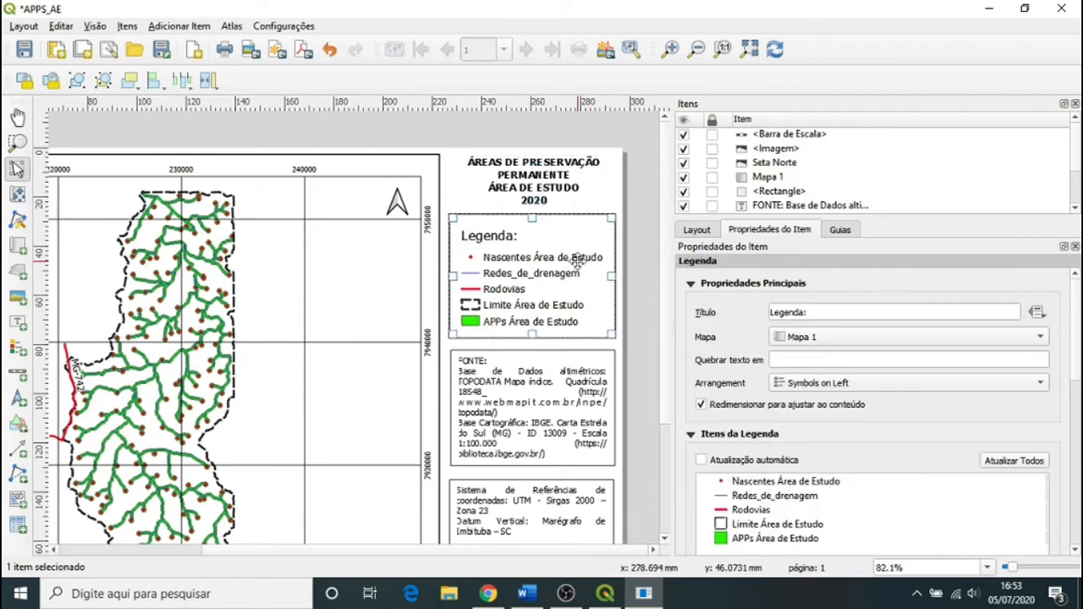
pyautogui.press('Down')
pyautogui.press('Down')
pyautogui.press('Down')
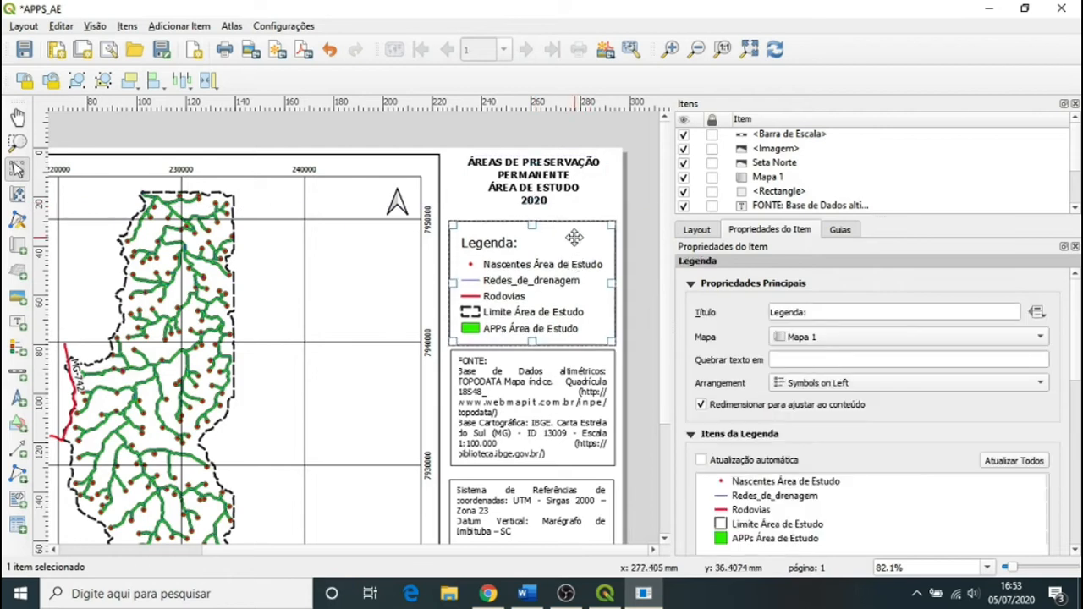
# Nudge the FONTE label down closer to the Sistema de Referências label to even out the spacing
pyautogui.moveTo(666, 361); pyautogui.dragTo(666, 364)
pyautogui.scroll(-3, 667, 368)
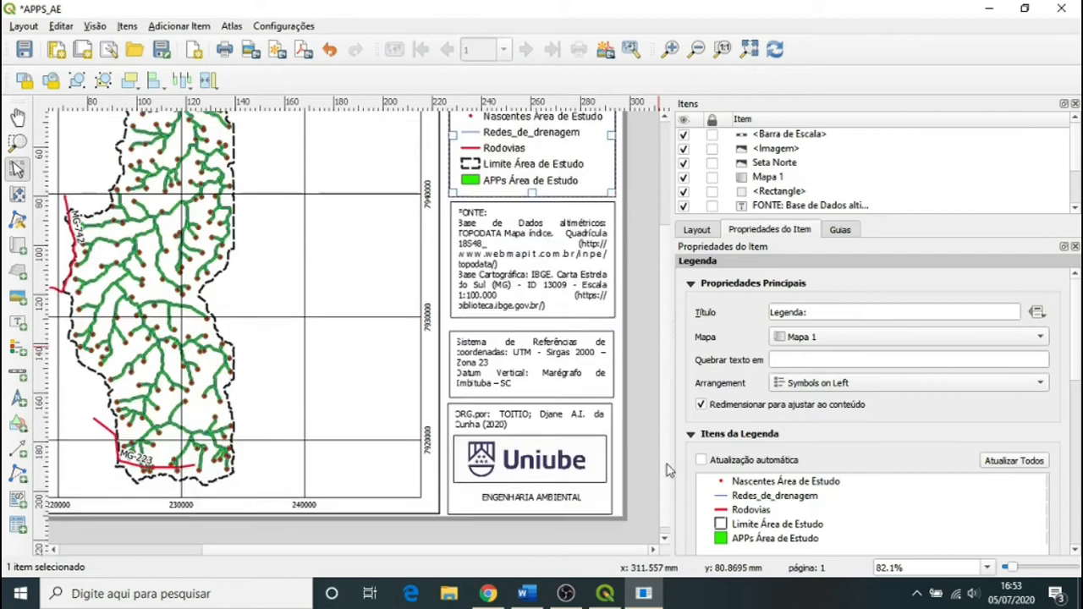
pyautogui.click(586, 280)
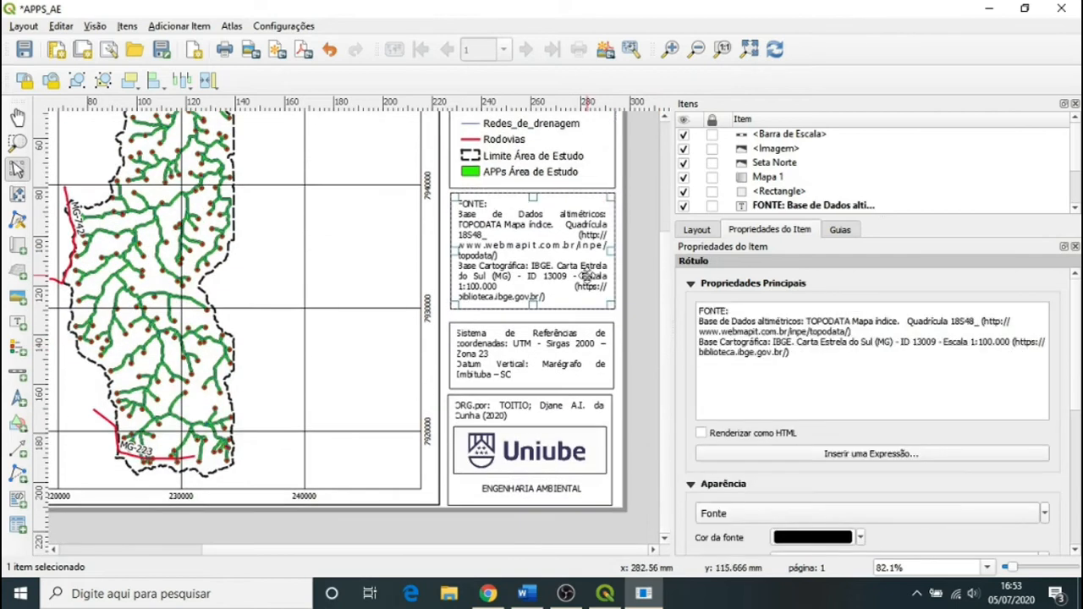
pyautogui.press('Down')
pyautogui.press('Down')
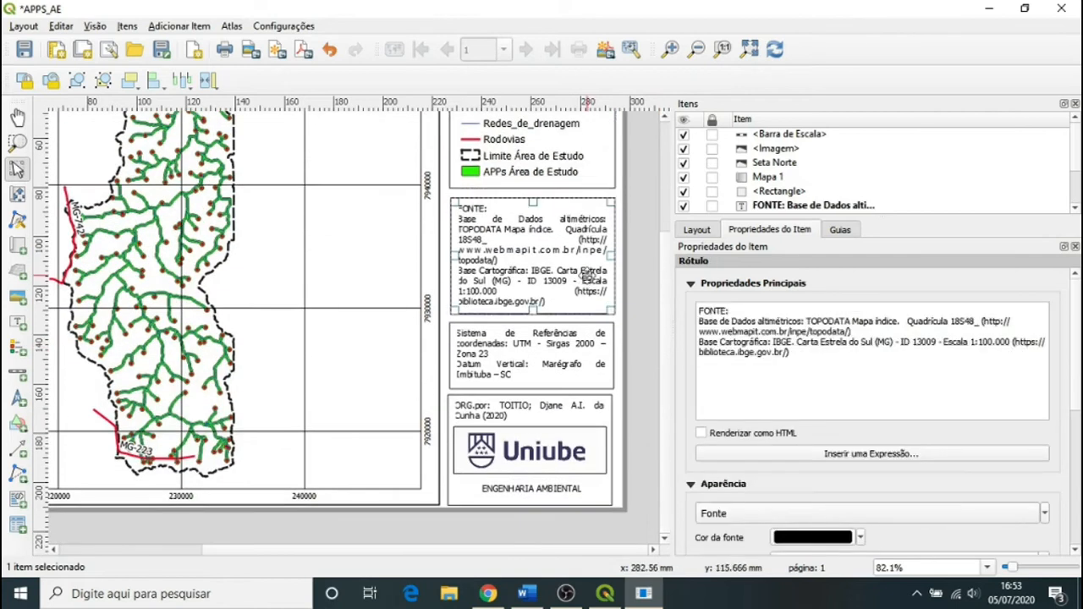
# Check the spacing of the finished APPS_AE layout and save the project
pyautogui.click(642, 248)
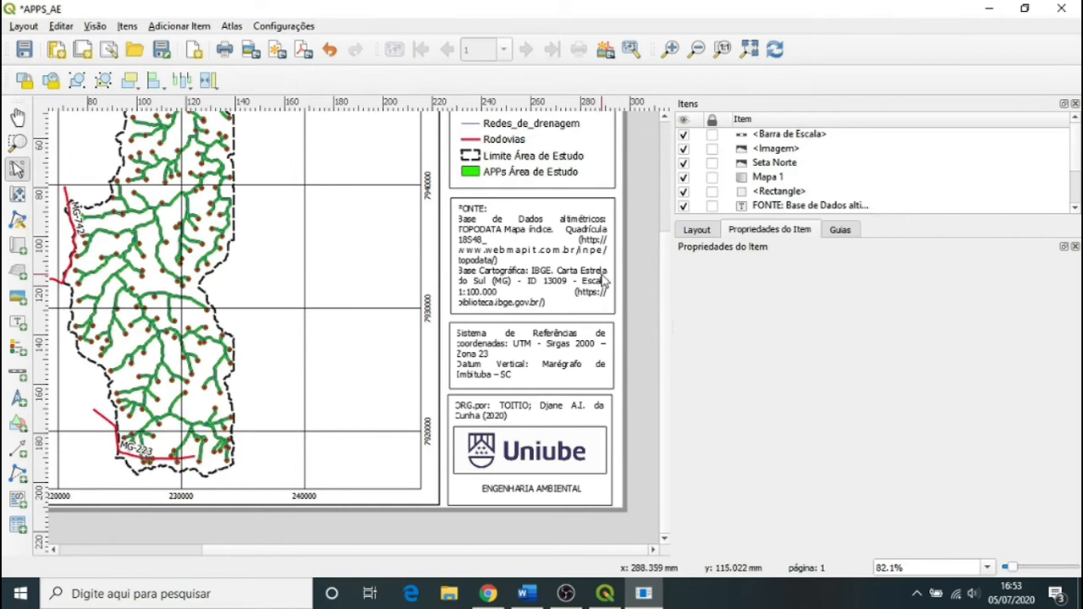
pyautogui.click(560, 254)
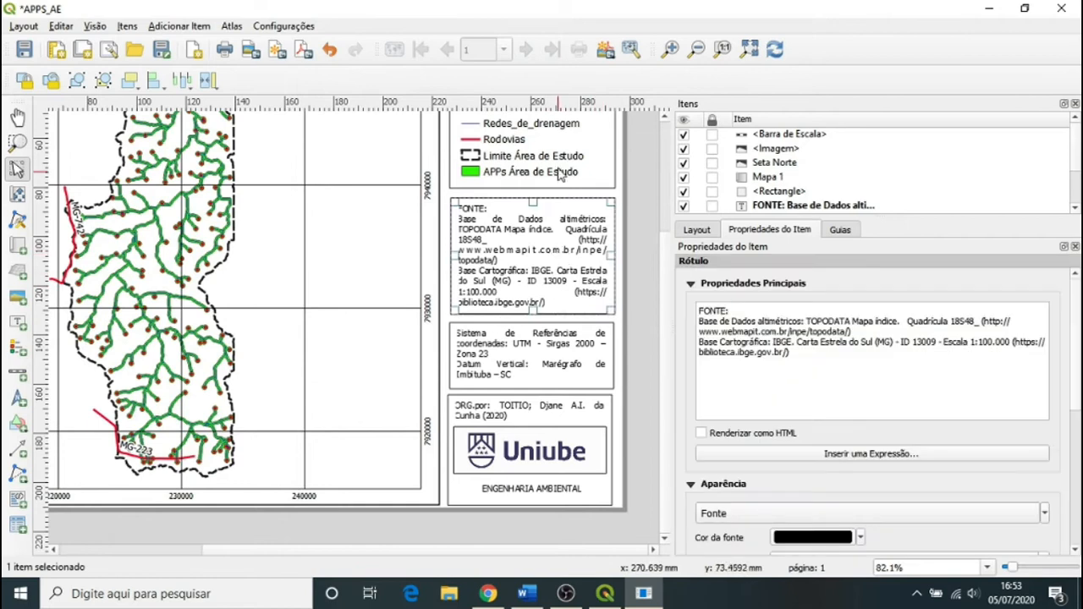
pyautogui.click(633, 259)
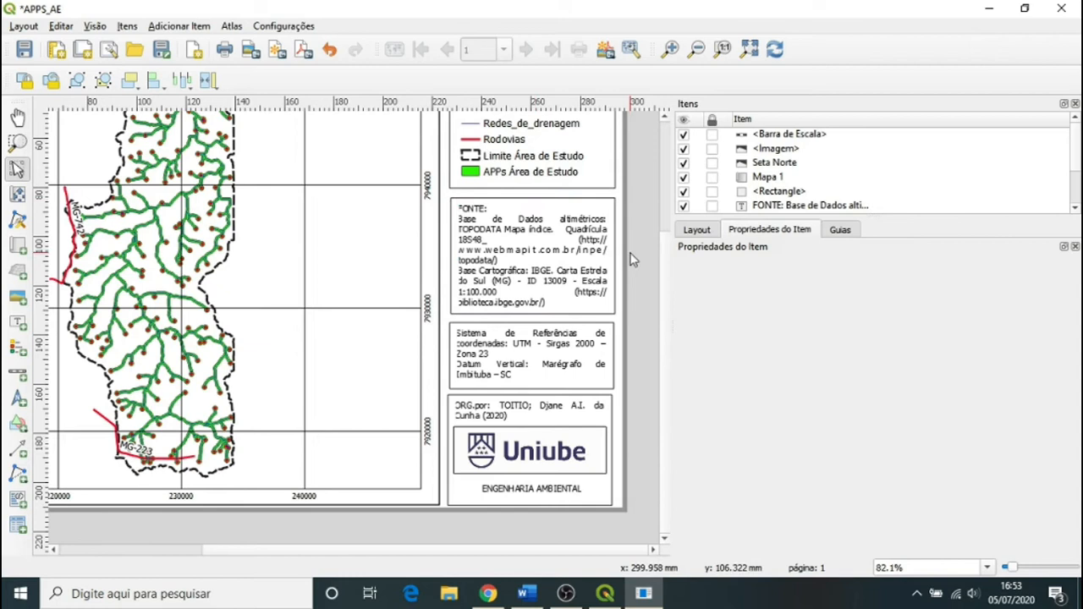
pyautogui.scroll(-1, 635, 341)
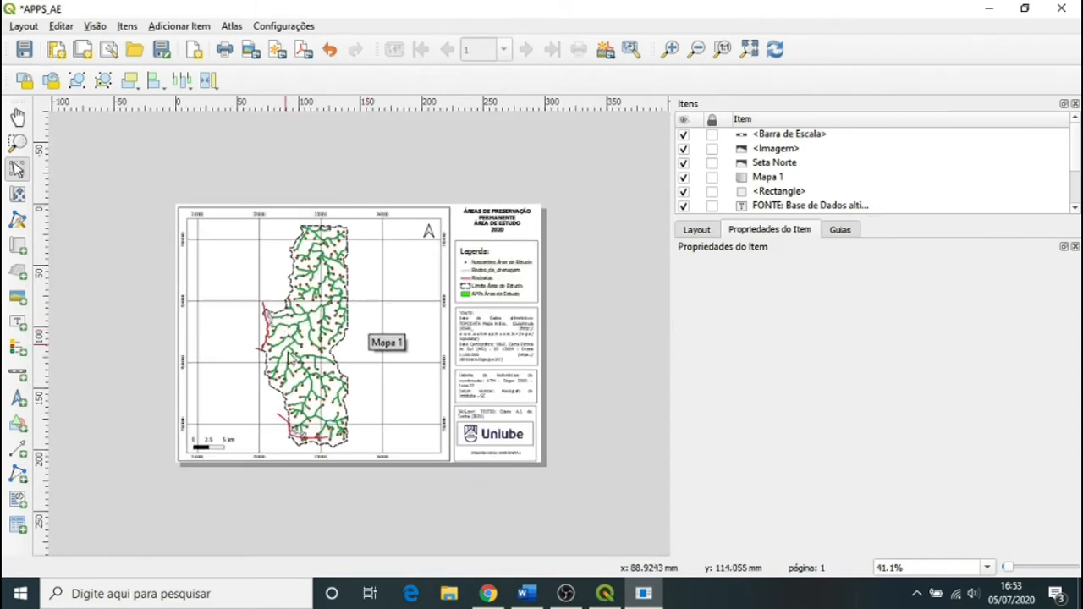
pyautogui.scroll(1, 298, 366)
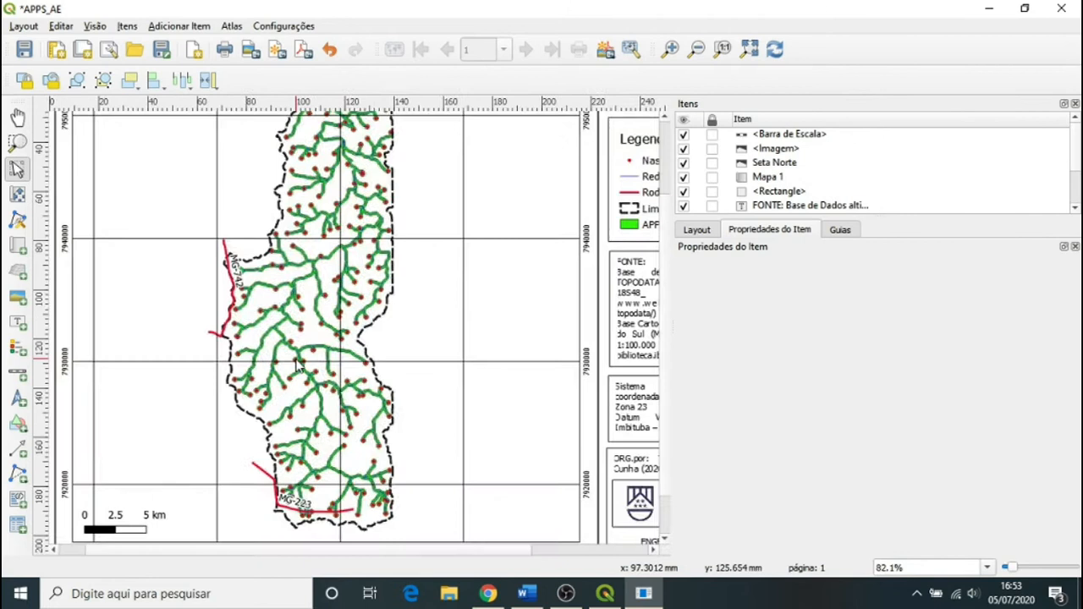
pyautogui.scroll(-1, 298, 366)
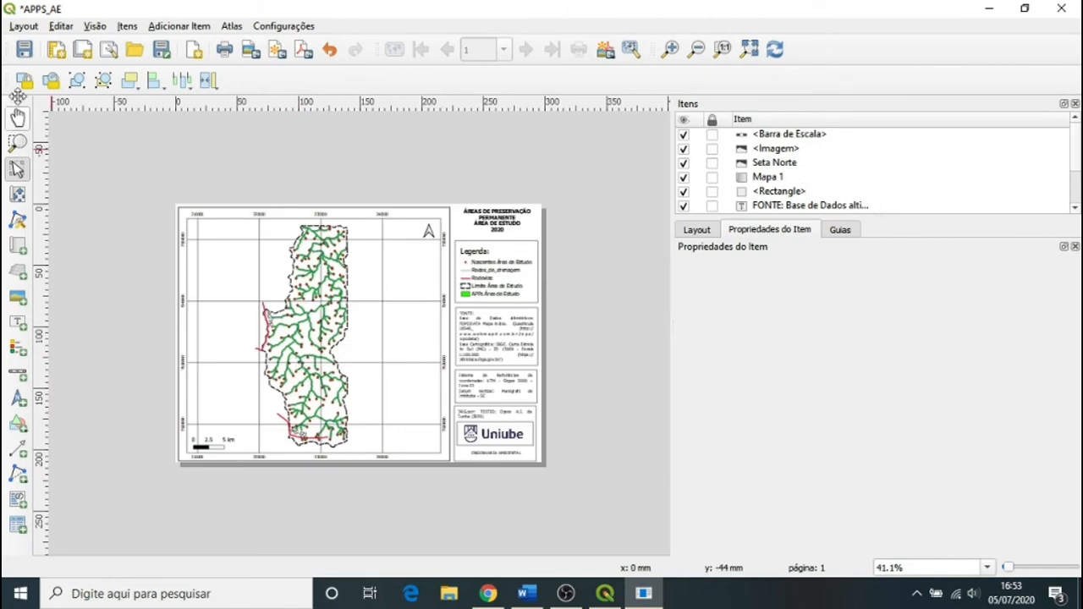
pyautogui.click(23, 52)
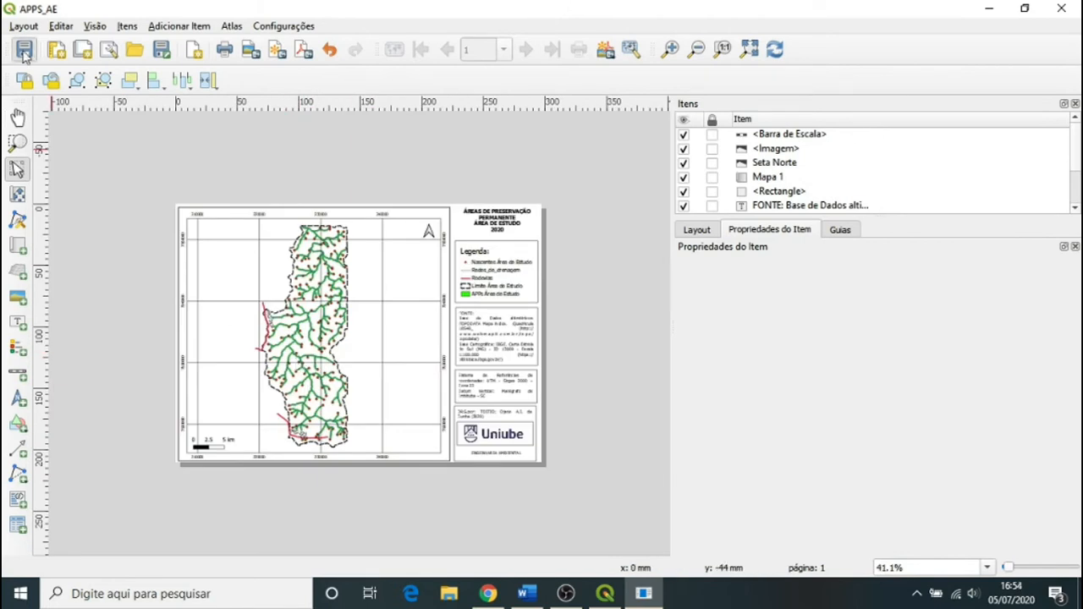
# Export the layout as the JPG image APPS_AE.jpg into the MAPAS folder at 300 dpi
pyautogui.click(25, 27)
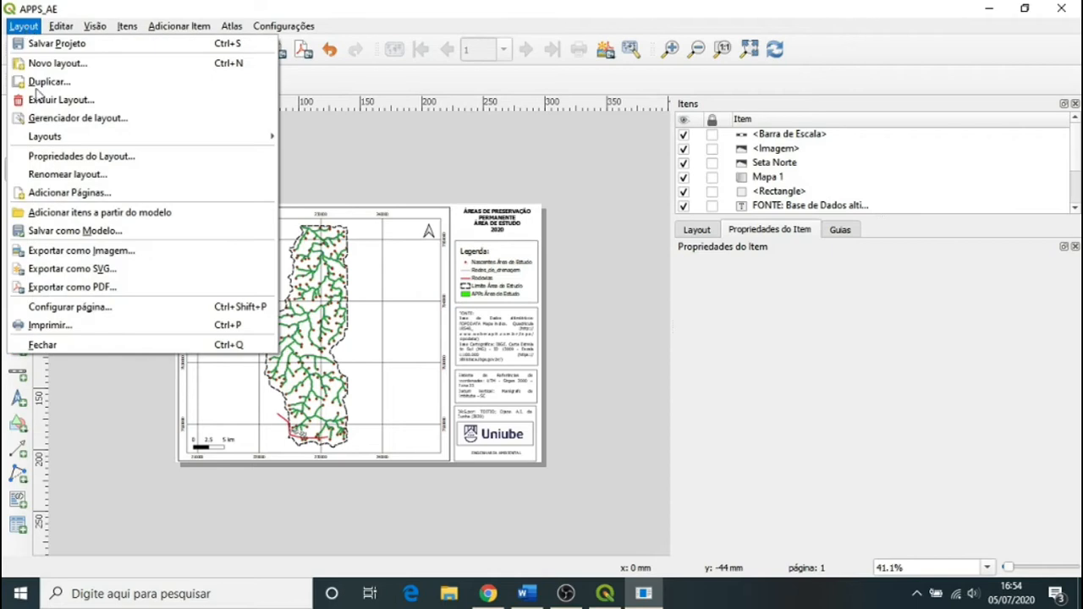
pyautogui.click(85, 254)
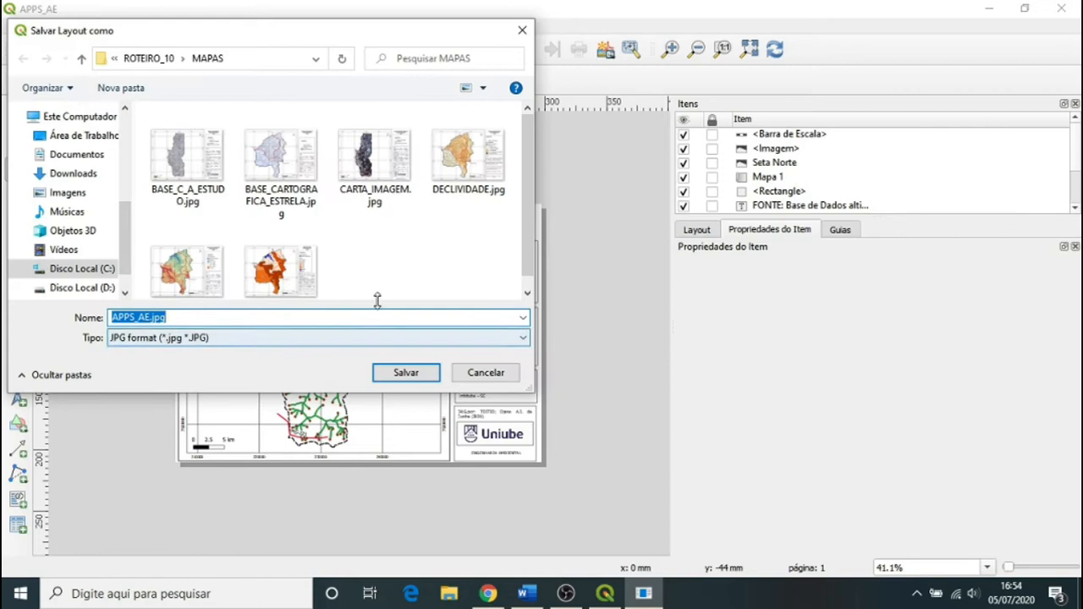
pyautogui.click(405, 373)
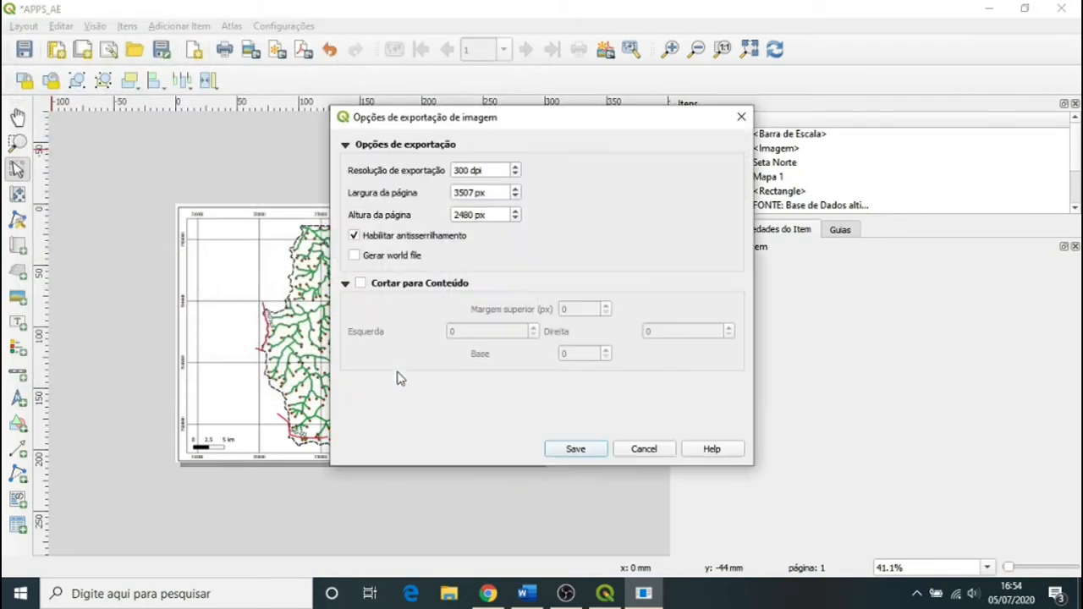
pyautogui.click(575, 450)
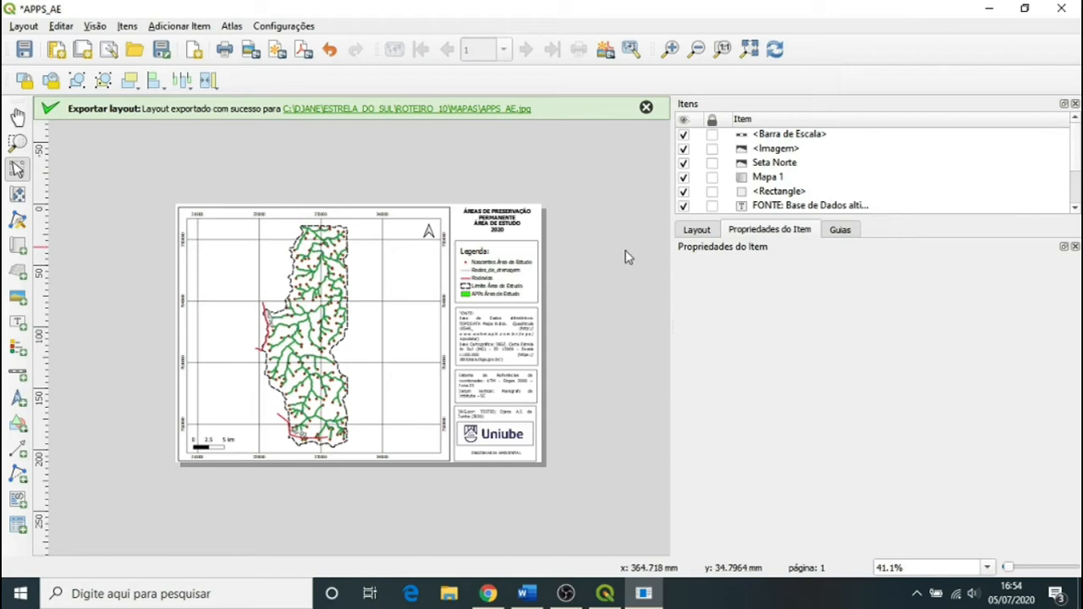
# In the main QGIS window, hide Nascentes Área de Estudo and APPs Área de Estudo, then show CLASSIFICACAO_CORTE with its classes expanded
pyautogui.click(608, 595)
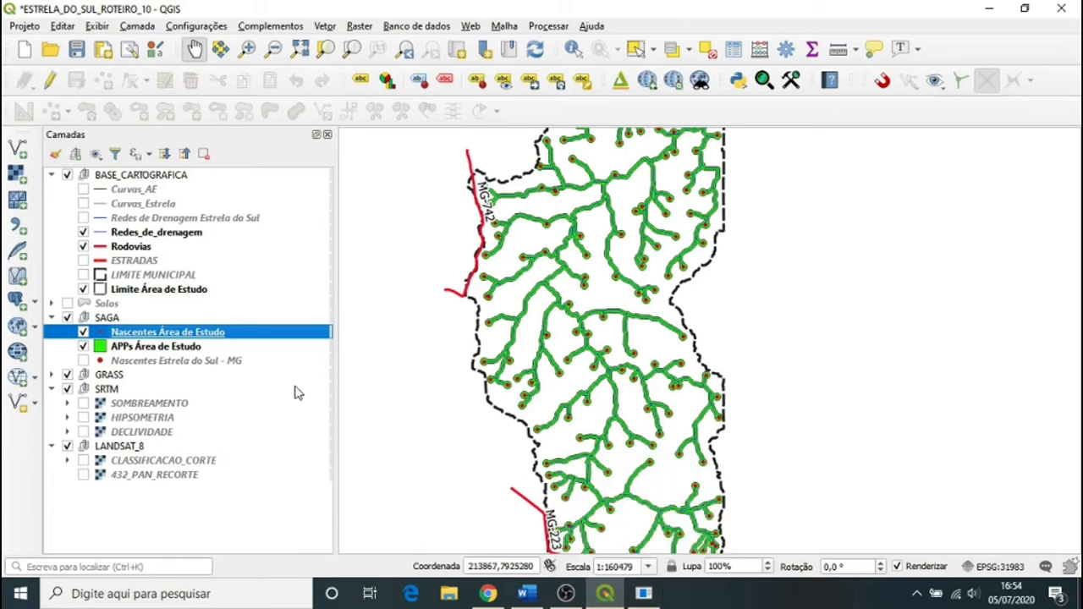
pyautogui.click(83, 331)
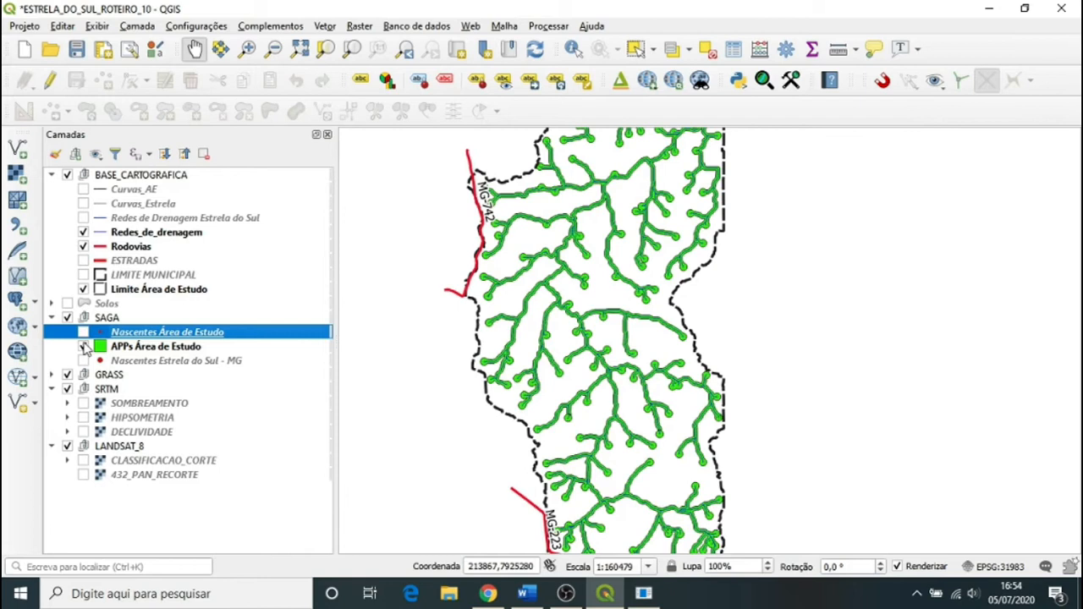
pyautogui.click(83, 347)
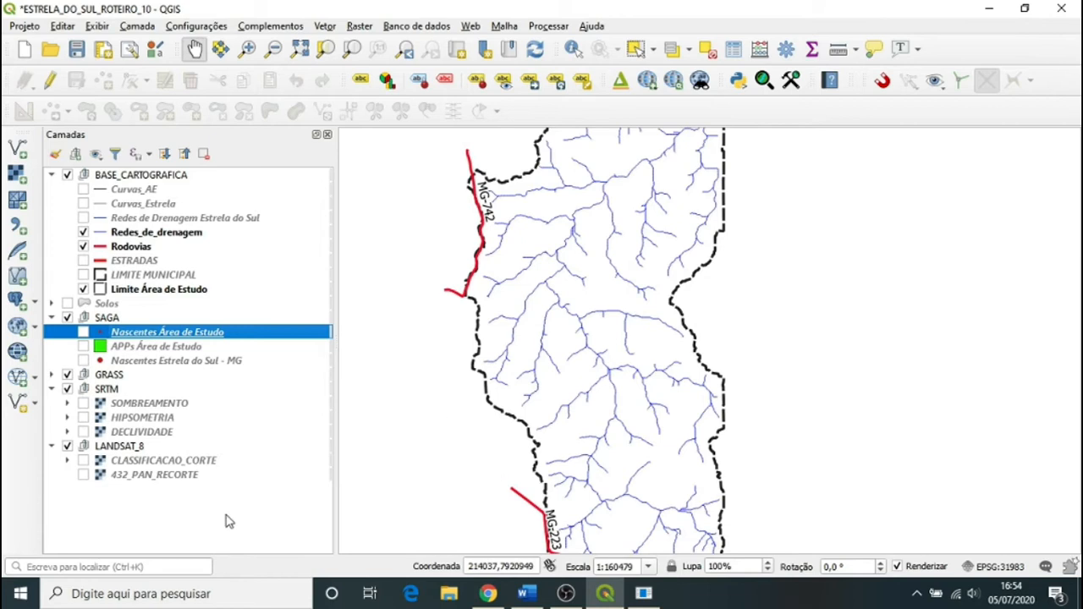
pyautogui.click(83, 461)
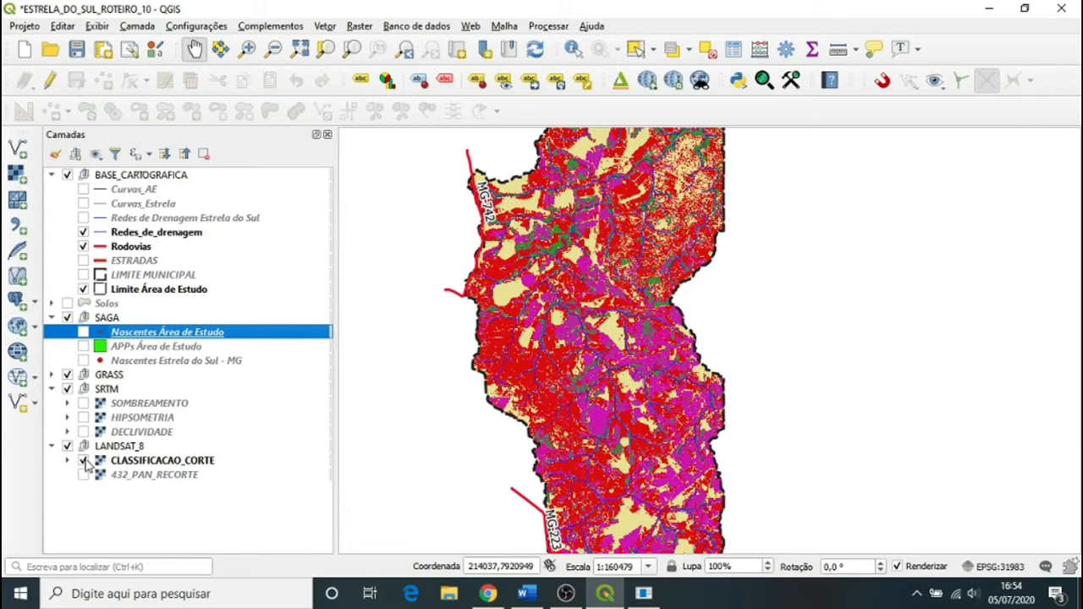
pyautogui.click(68, 460)
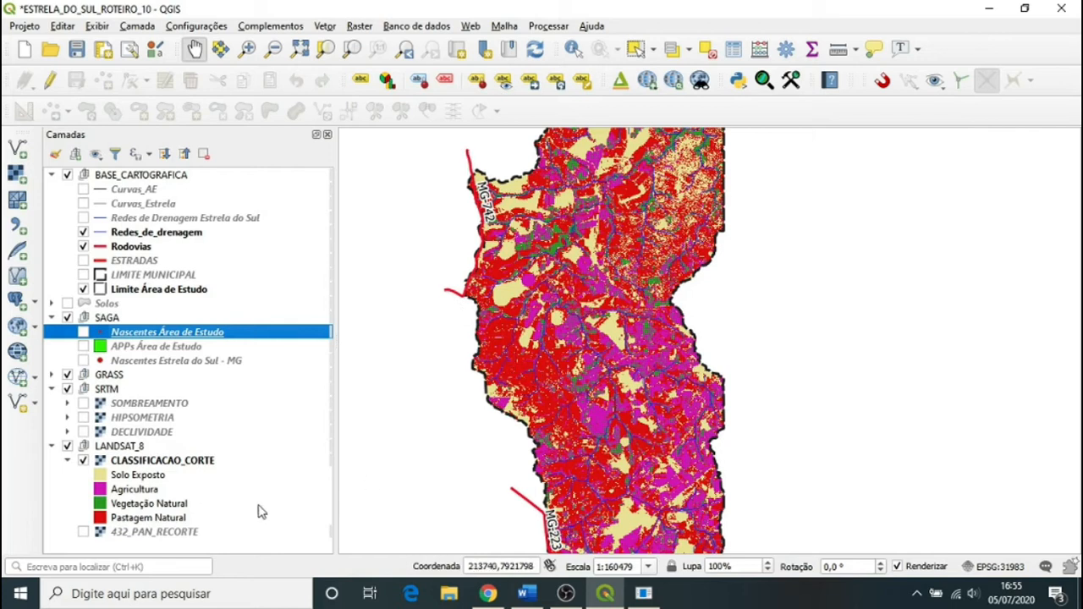
# Change the Pastagem Natural class colour of CLASSIFICACAO_CORTE to light grey #c6c6c6 and apply the symbology
pyautogui.click(100, 523)
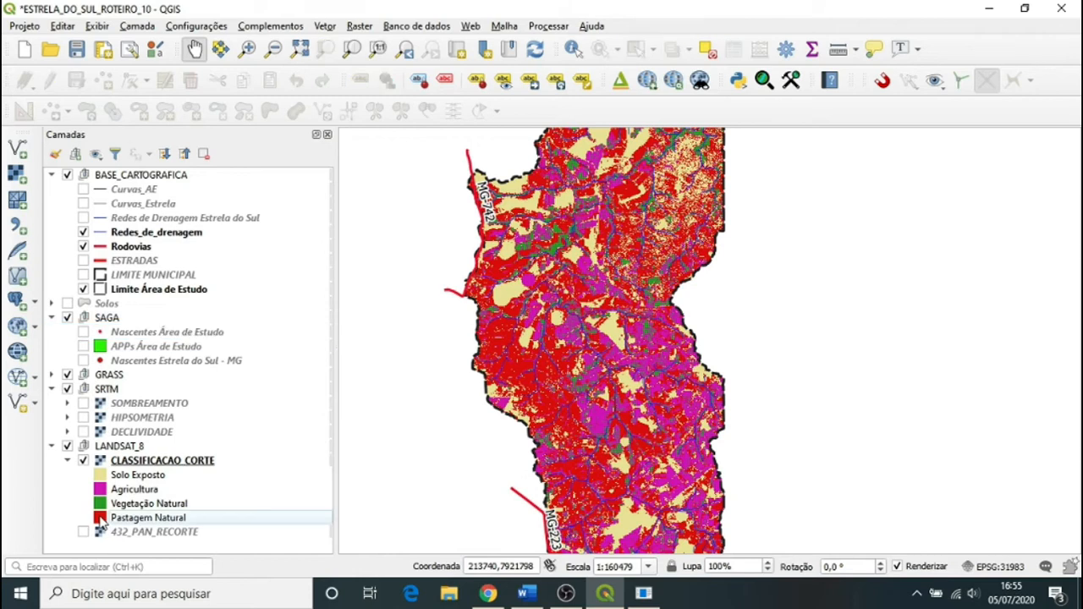
pyautogui.doubleClick(100, 523)
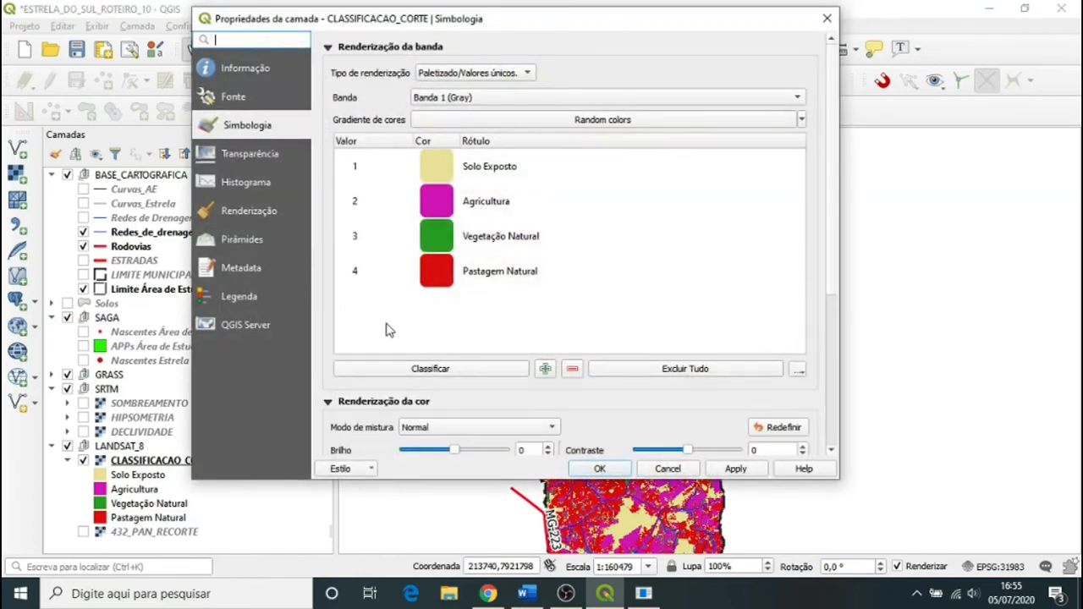
pyautogui.doubleClick(439, 279)
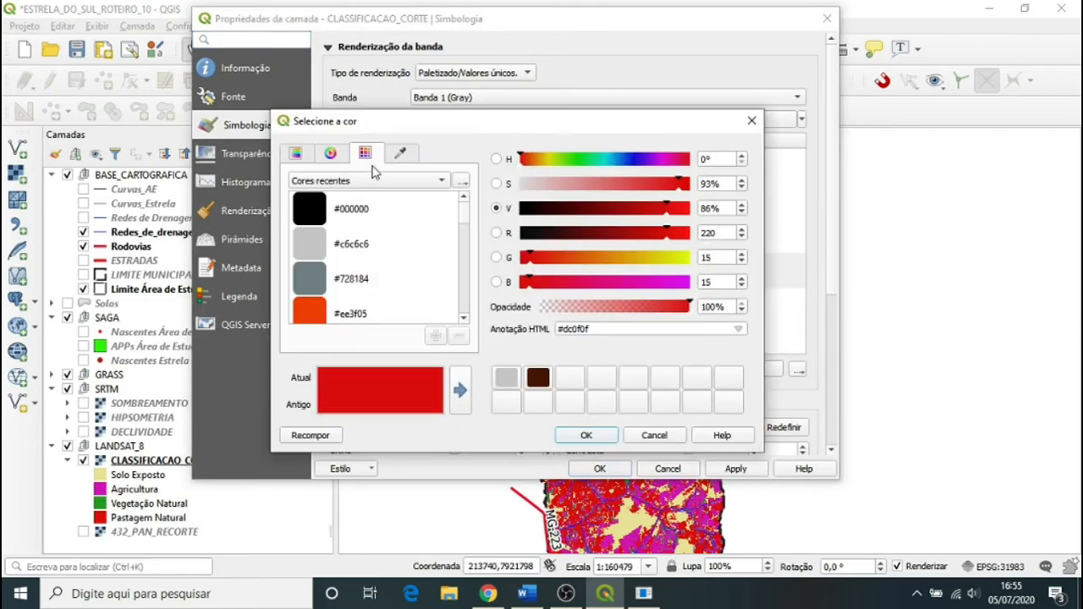
pyautogui.click(312, 248)
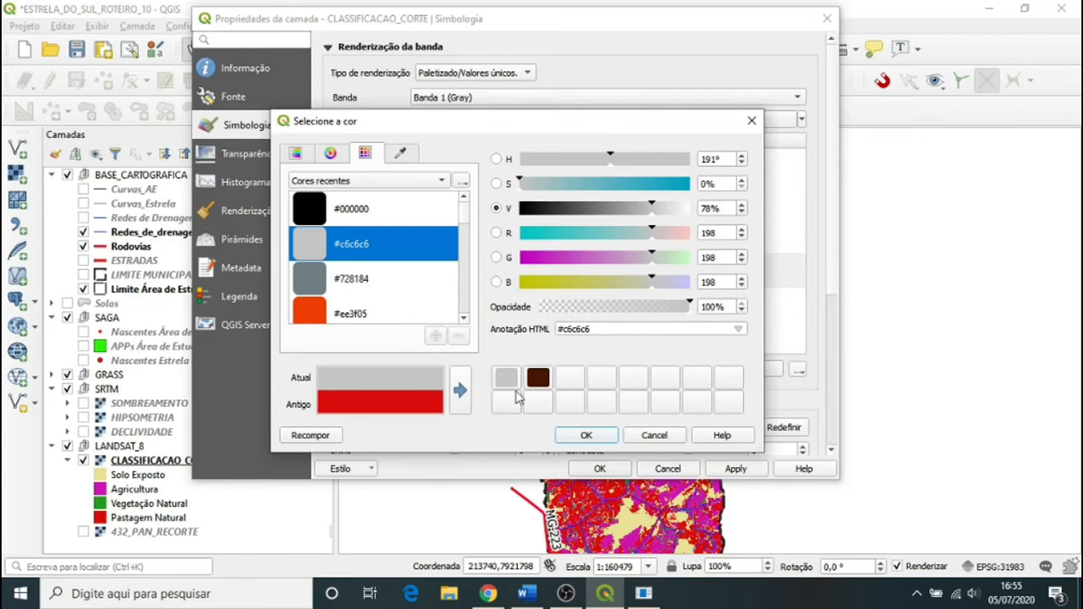
pyautogui.click(586, 436)
pyautogui.click(733, 470)
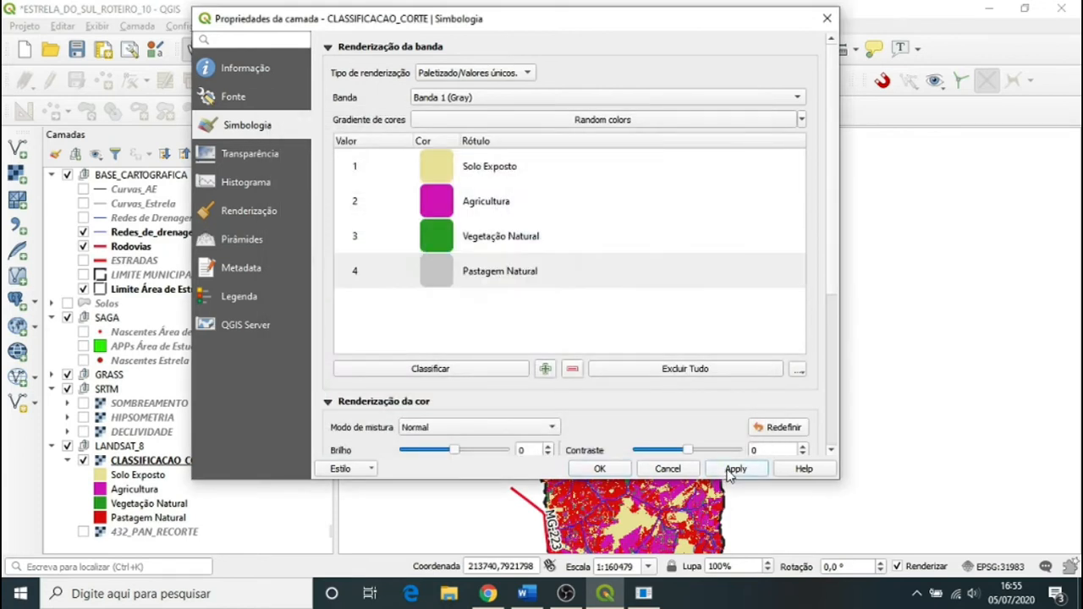
pyautogui.click(599, 468)
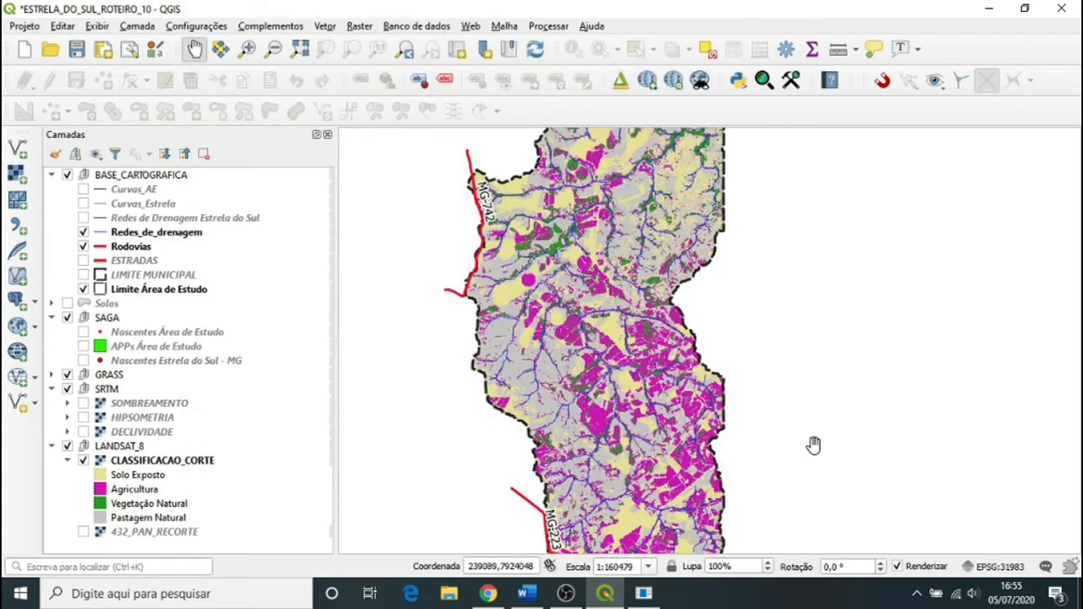
# Close the APPS_AE layout and create a new print layout titled USO_AE in a maximized window
pyautogui.scroll(-1, 646, 366)
pyautogui.scroll(1, 646, 366)
pyautogui.scroll(-1, 646, 366)
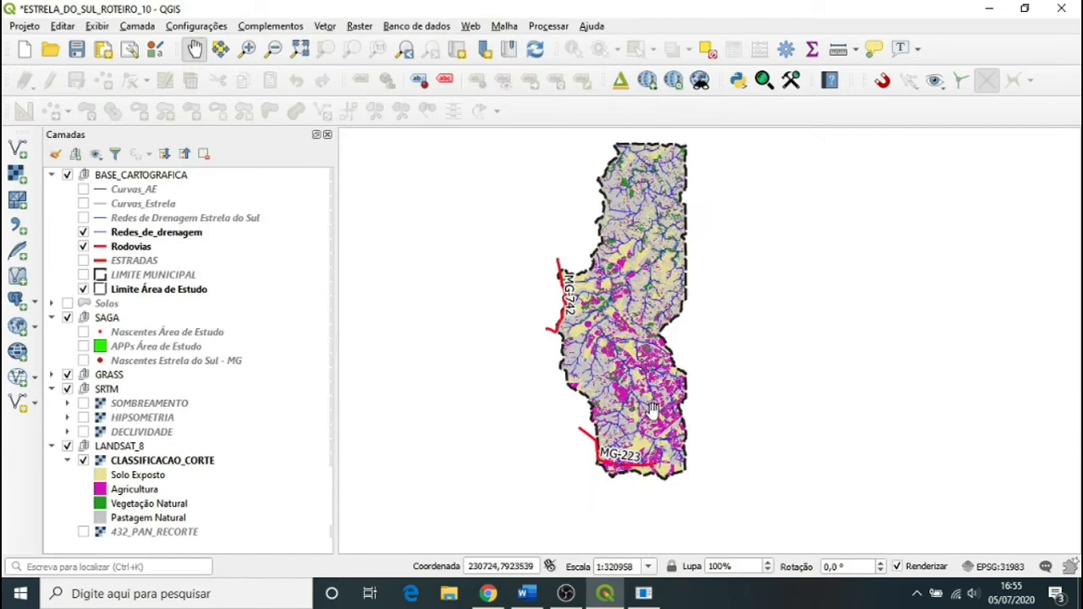
pyautogui.click(644, 593)
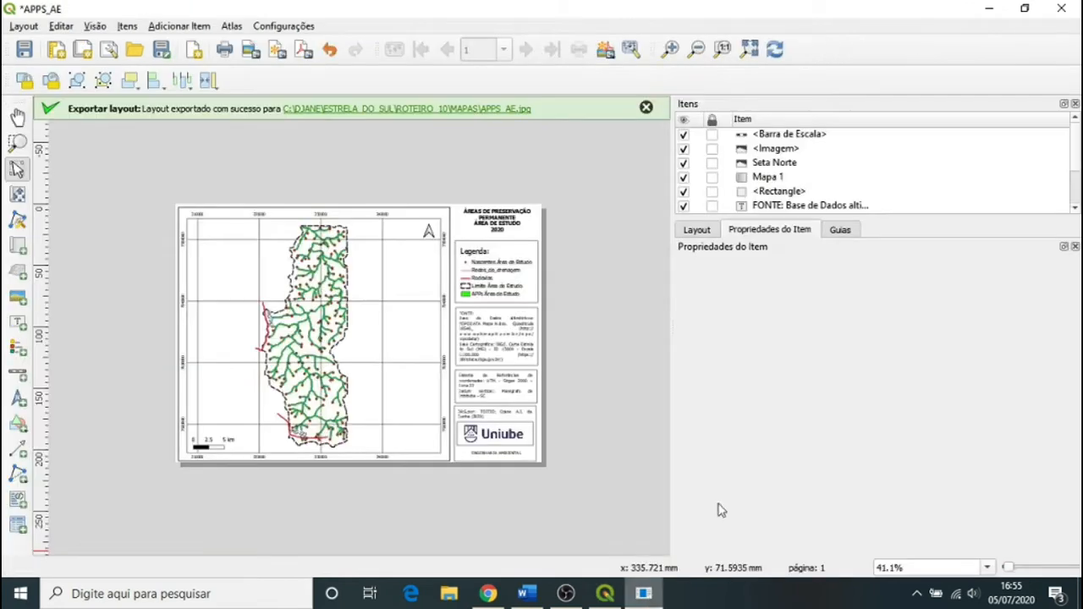
pyautogui.click(1063, 10)
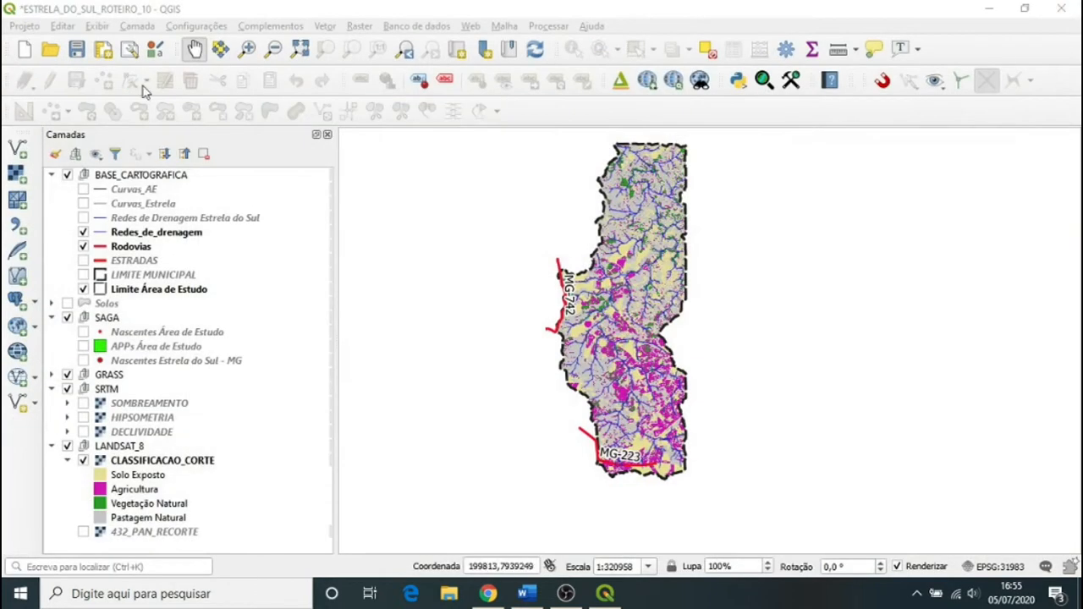
pyautogui.click(23, 26)
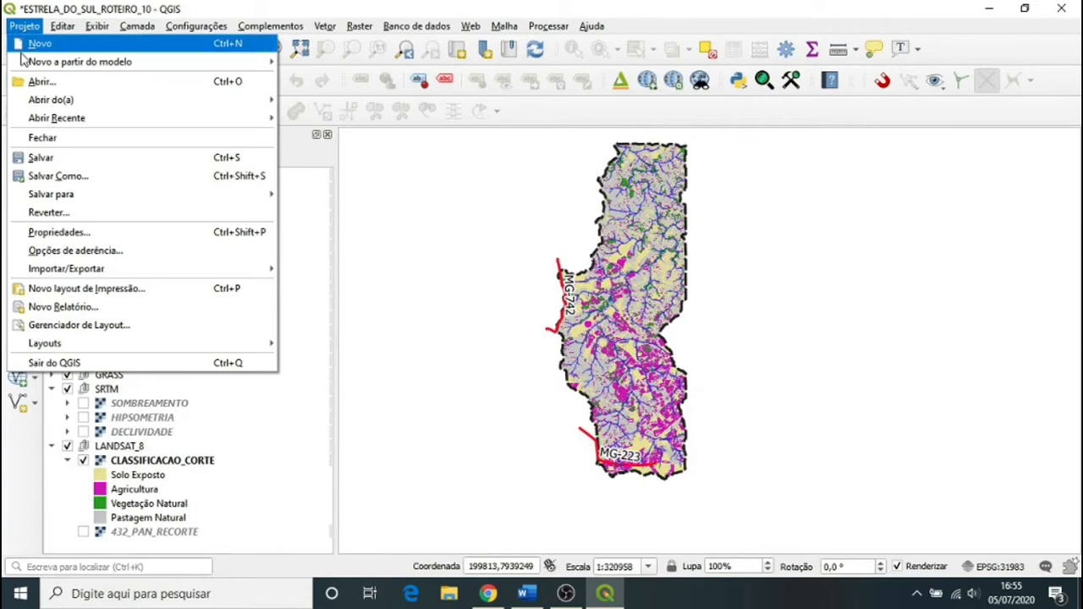
pyautogui.click(40, 288)
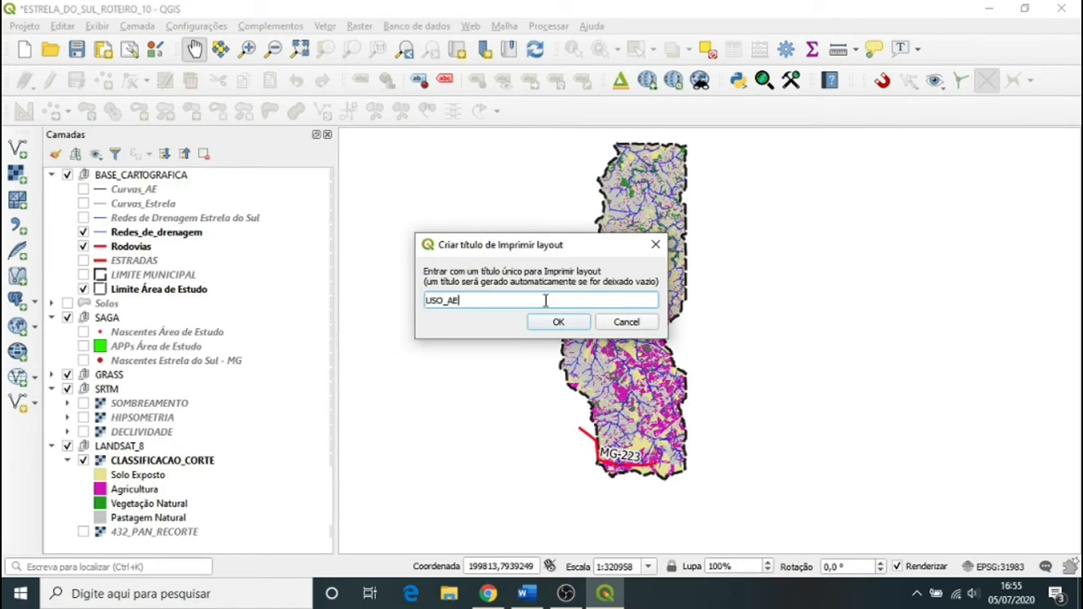
pyautogui.click(554, 327)
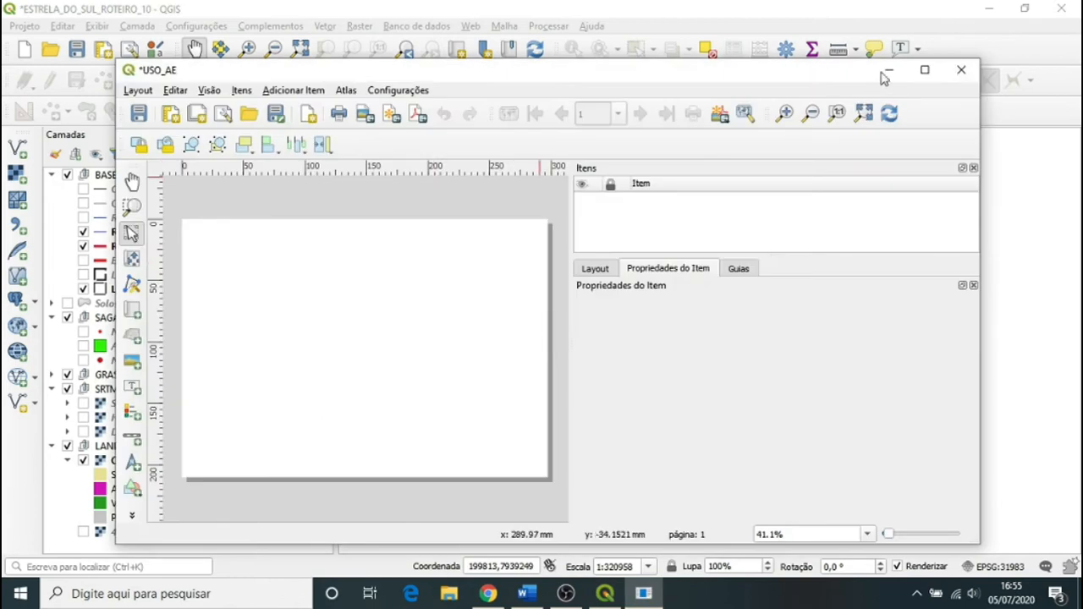
pyautogui.click(921, 74)
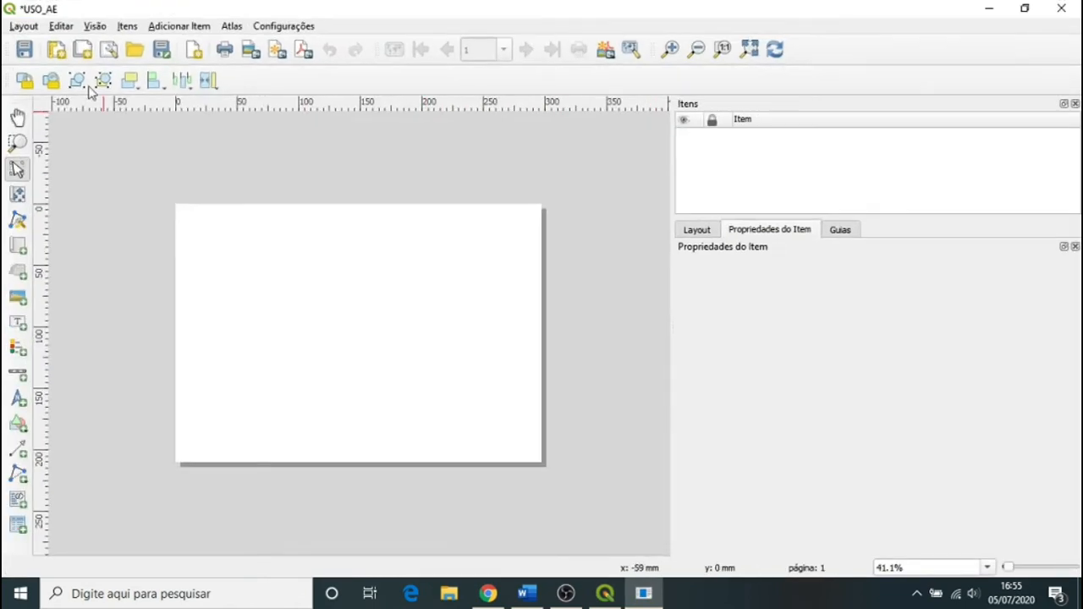
# Add the items from the template MODELO_MAPAS_2.qpt in the ROTEIRO_10 folder to the USO_AE layout
pyautogui.click(26, 26)
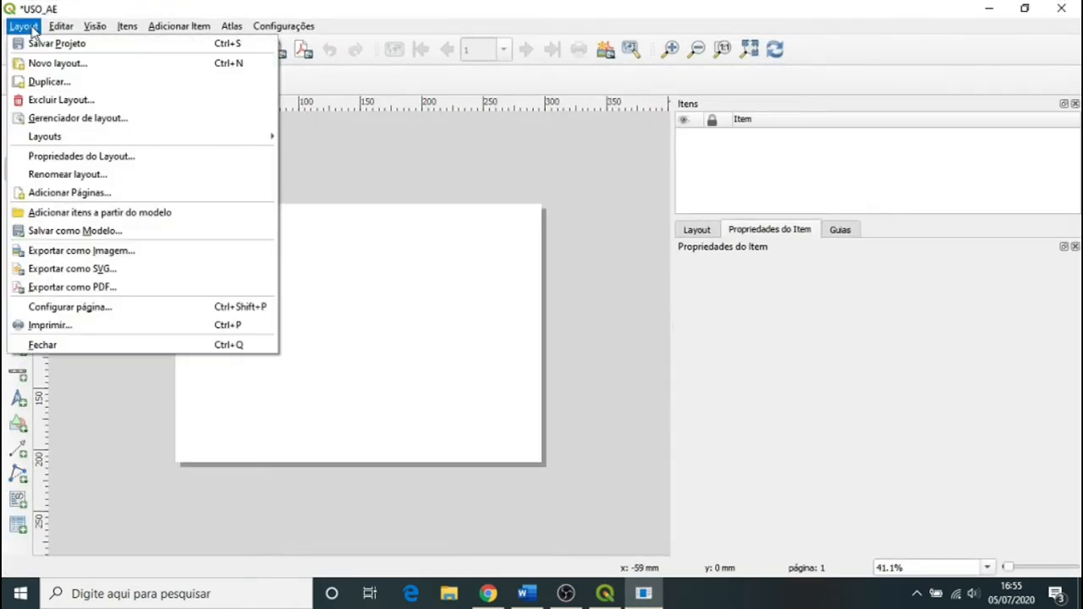
pyautogui.click(80, 212)
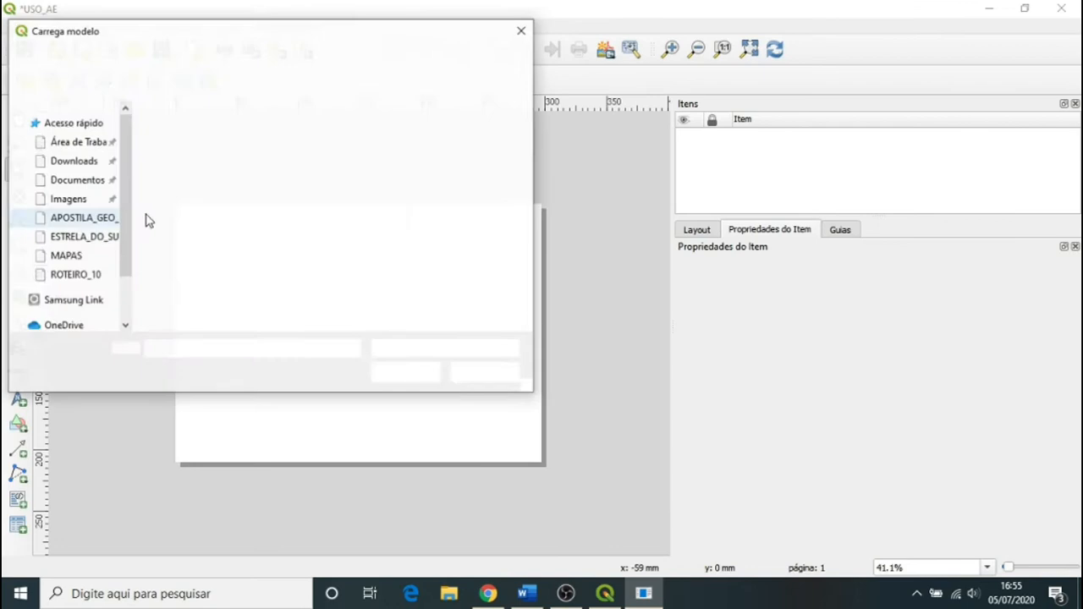
pyautogui.click(405, 151)
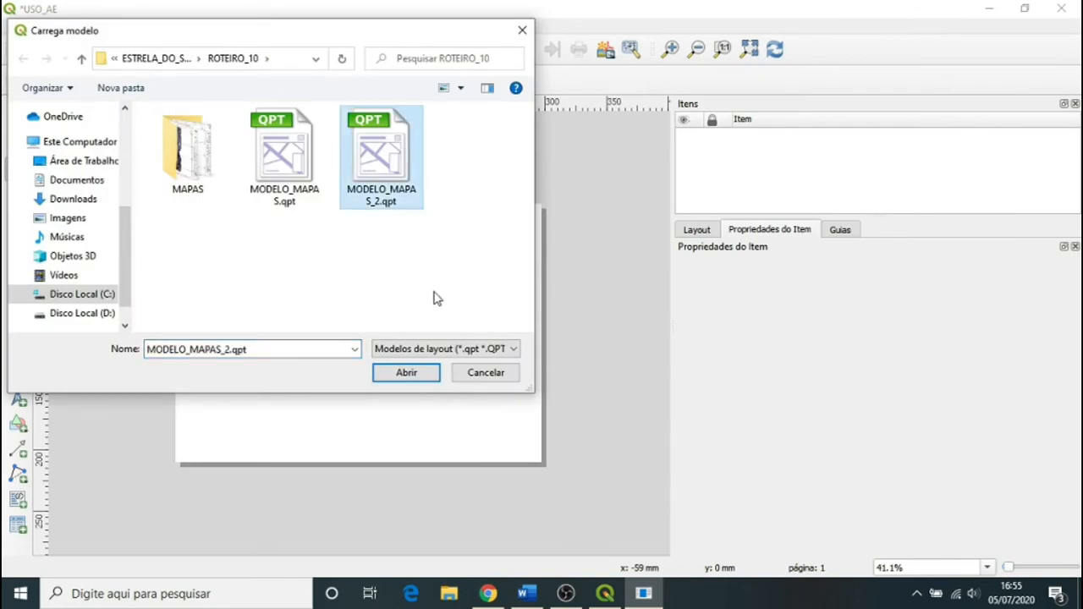
pyautogui.click(406, 376)
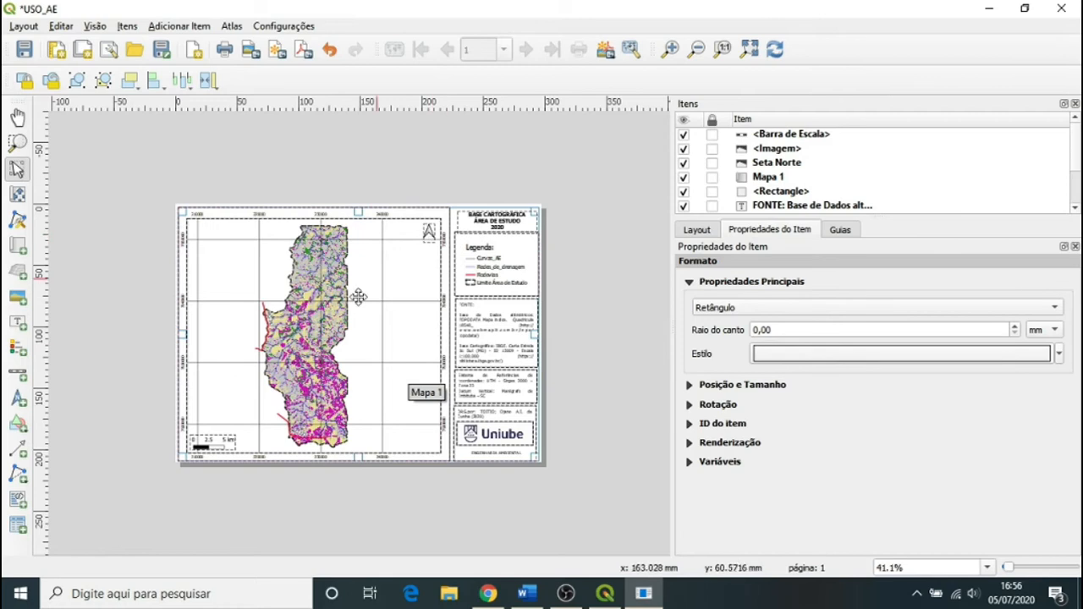
pyautogui.click(606, 357)
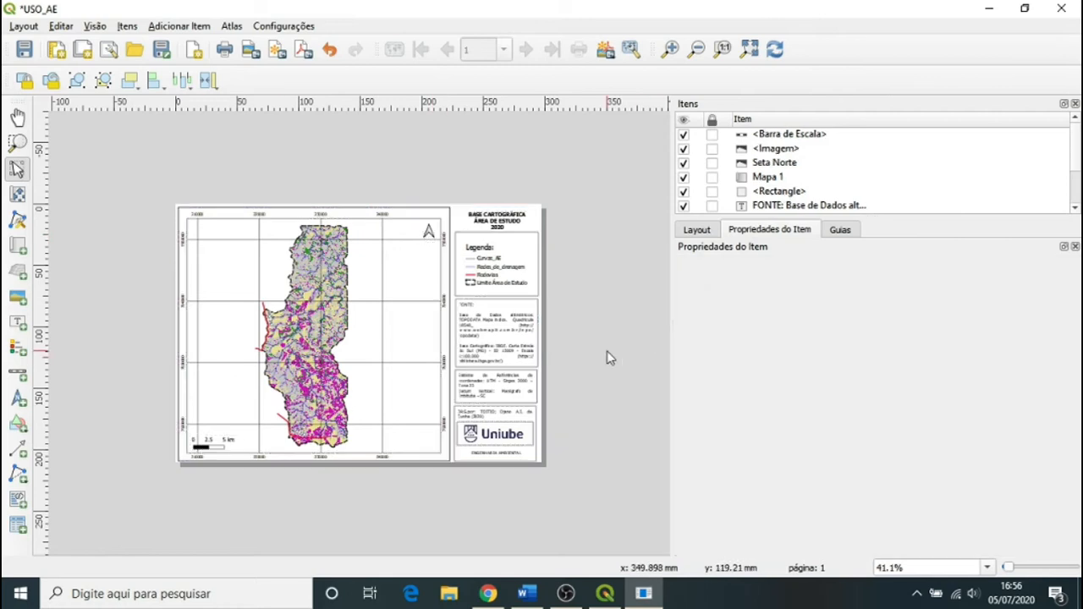
# Replace the first line of the layout's title label with "USO E OCUPAÇÃO DO SOLO"
pyautogui.click(508, 210)
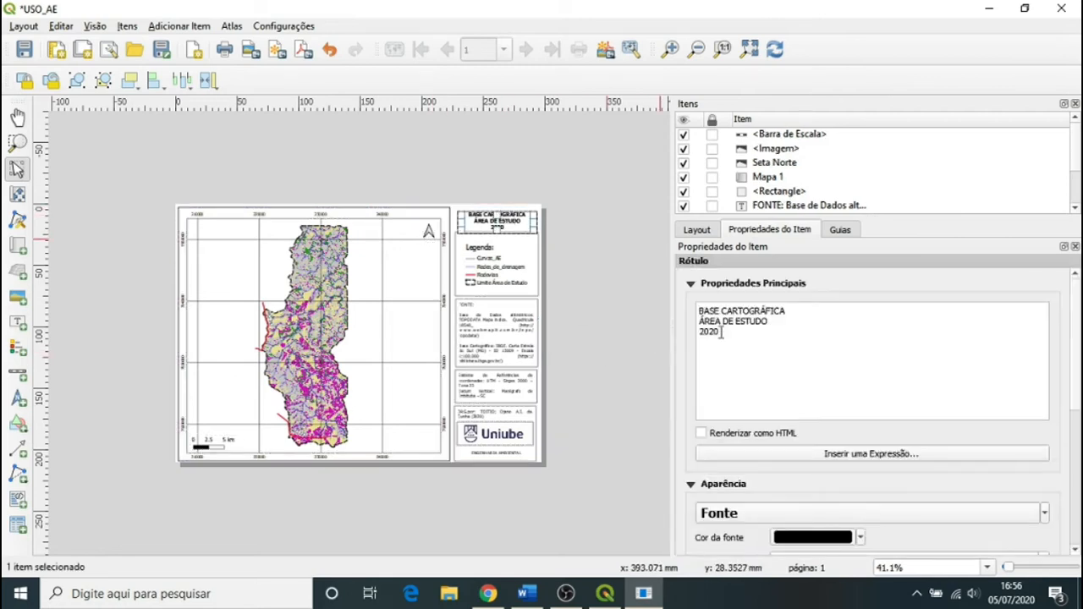
pyautogui.moveTo(799, 311); pyautogui.dragTo(691, 309)
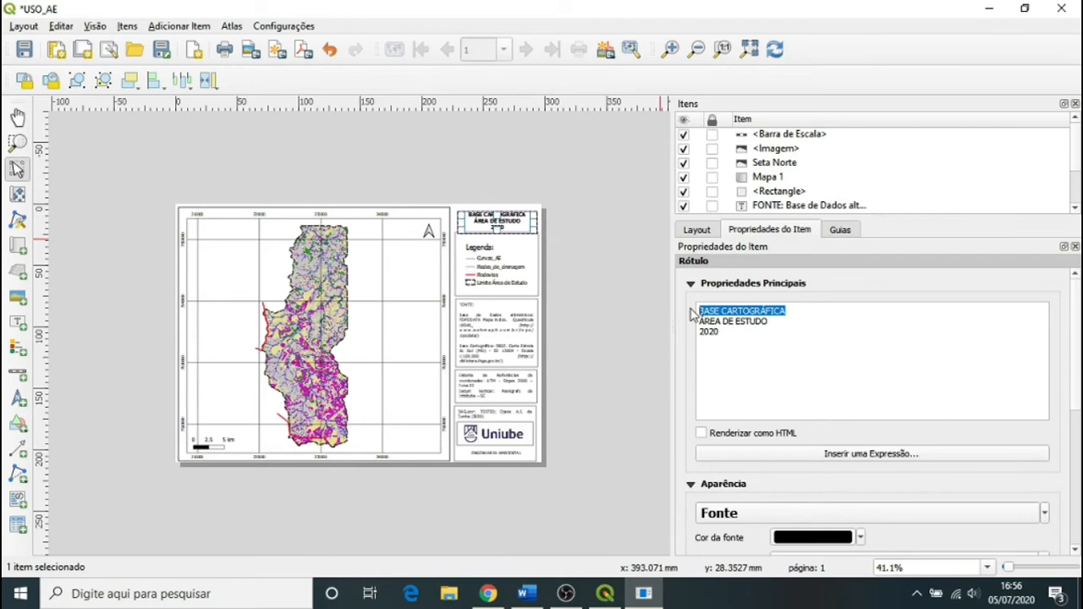
pyautogui.write('USO')
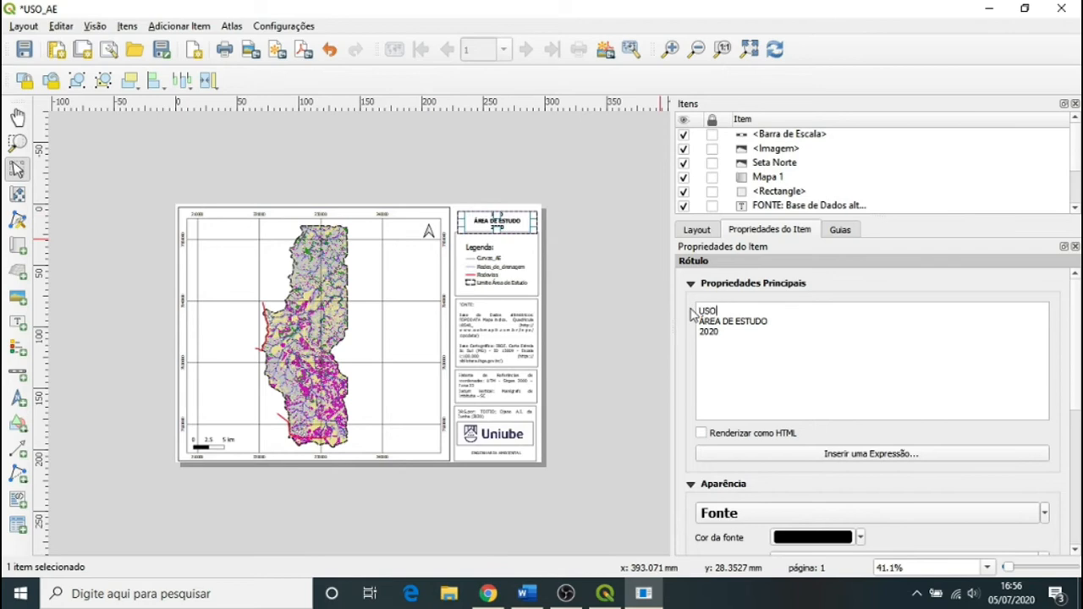
pyautogui.write(' E OCUPAÇÃO')
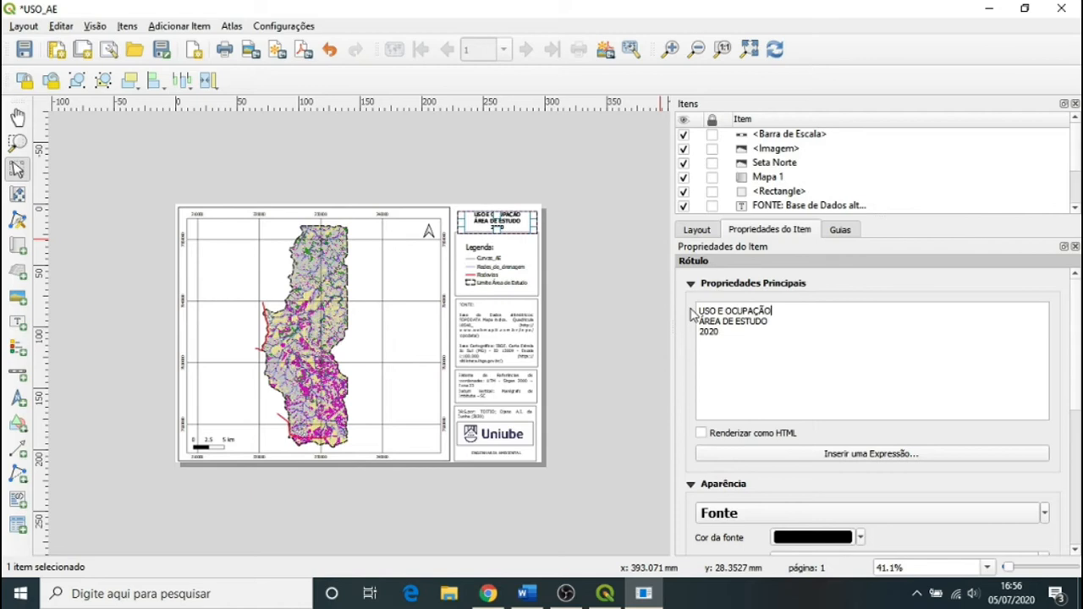
pyautogui.write(' DO SOLO')
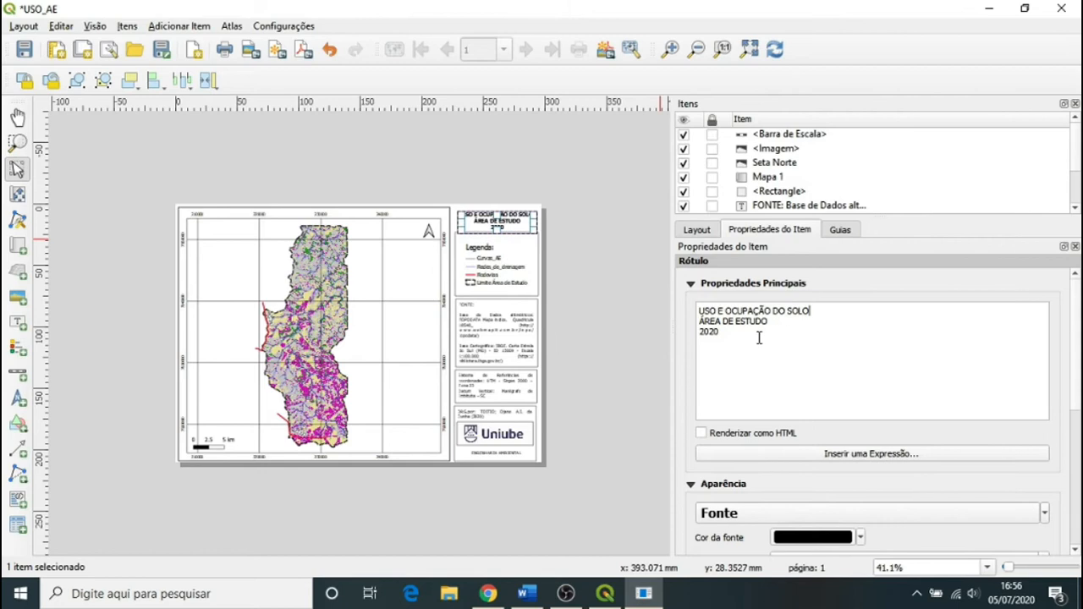
# Remove the Curvas_AE entry from the legend
pyautogui.click(495, 259)
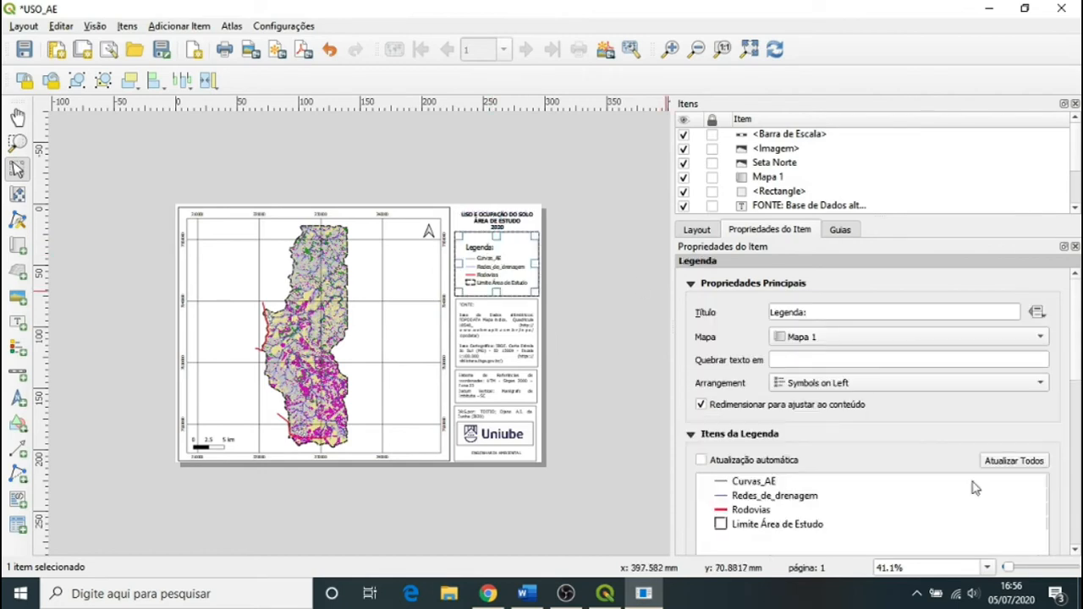
pyautogui.moveTo(1078, 365); pyautogui.dragTo(1078, 431)
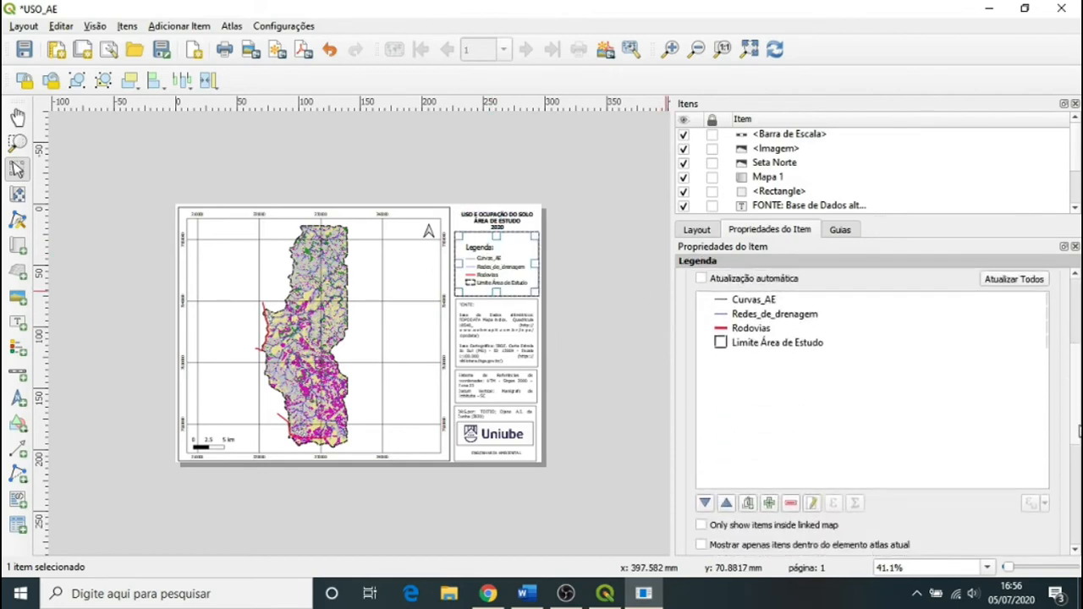
pyautogui.click(747, 296)
pyautogui.click(790, 499)
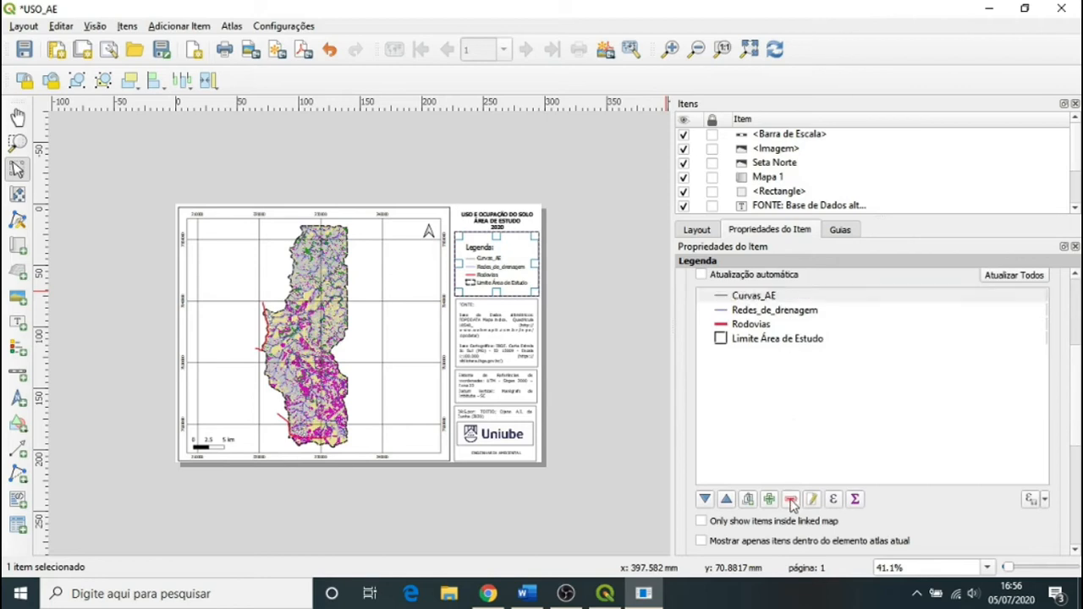
# Add the CLASSIFICACAO_CORTE layer to the legend, limiting the layer choice to visible layers
pyautogui.click(769, 500)
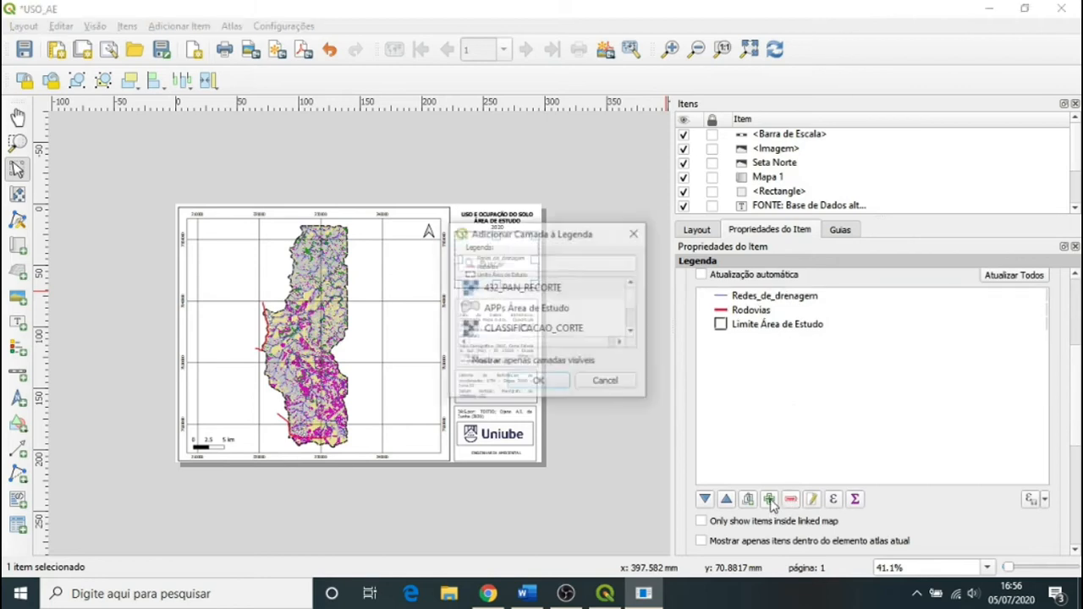
pyautogui.click(473, 364)
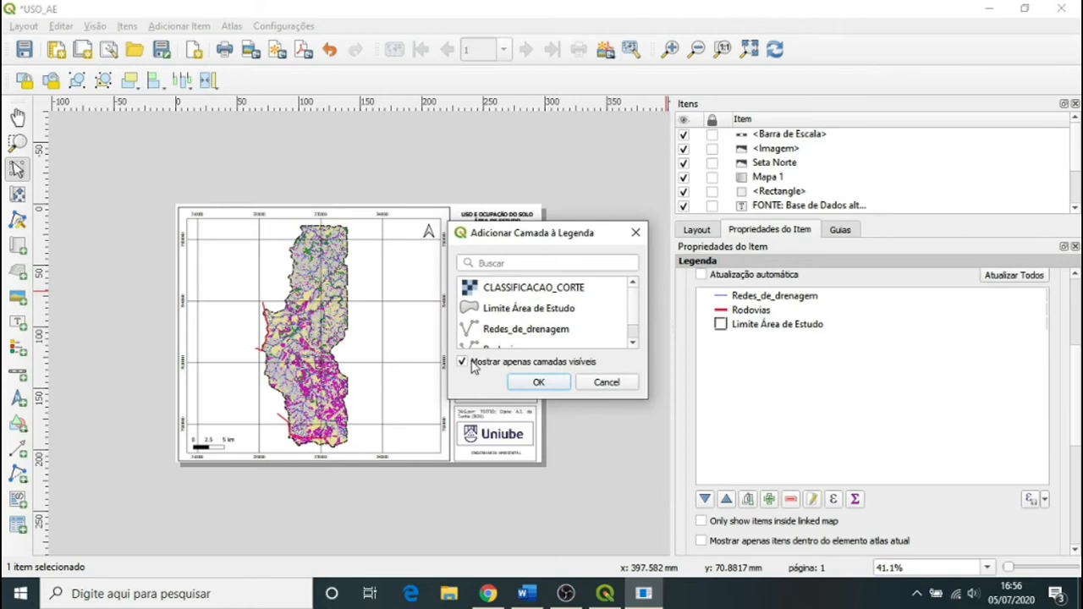
pyautogui.moveTo(635, 308)
pyautogui.mouseDown()
pyautogui.moveTo(636, 327)
pyautogui.moveTo(638, 309)
pyautogui.mouseUp()
pyautogui.click(563, 291)
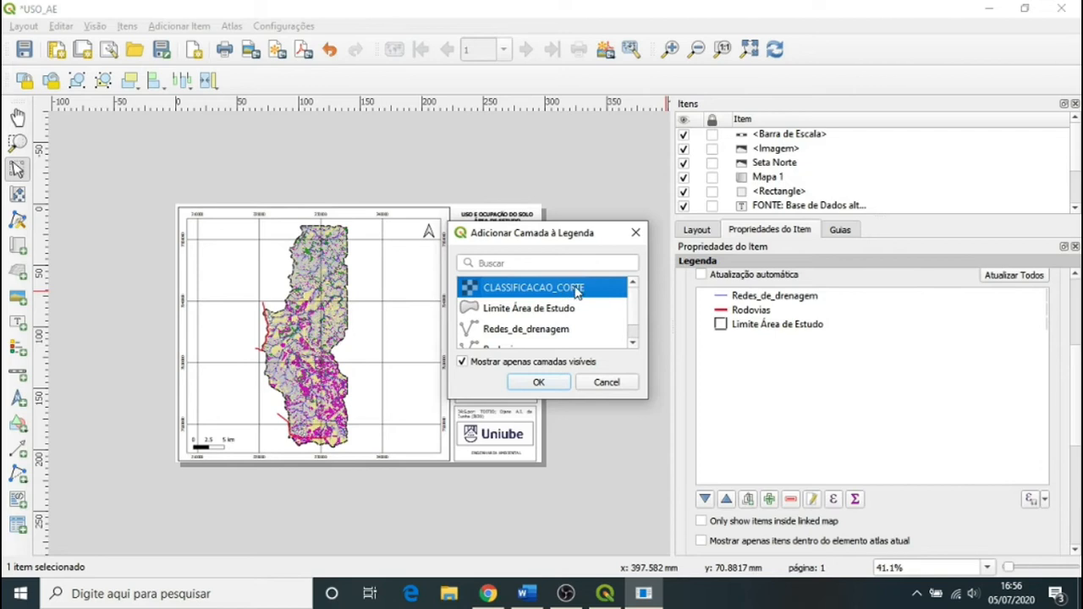
pyautogui.click(552, 388)
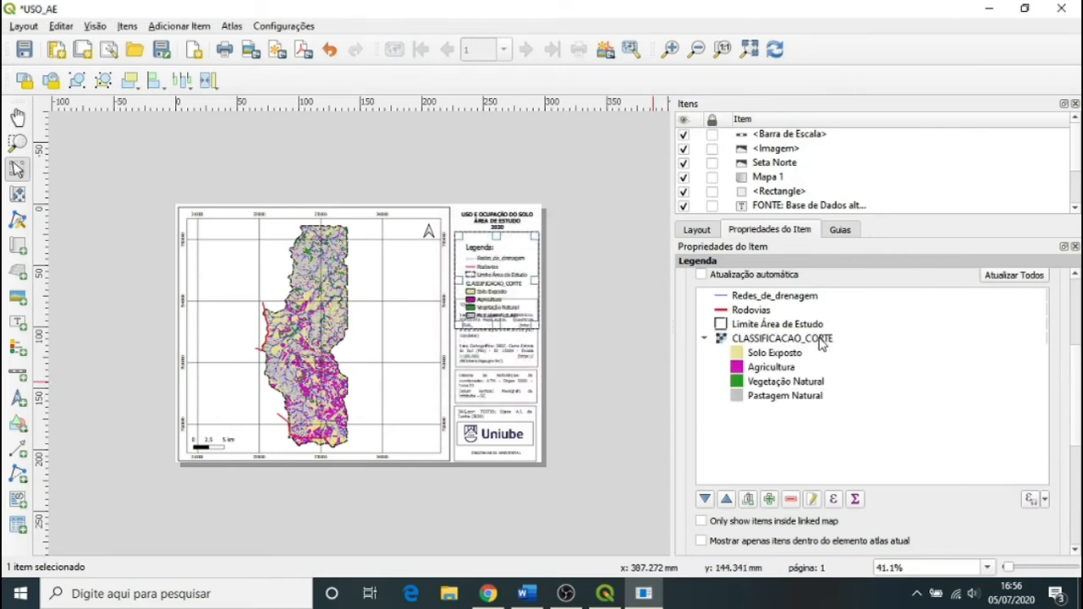
# Rename the CLASSIFICACAO_CORTE legend entry as USOS
pyautogui.click(820, 342)
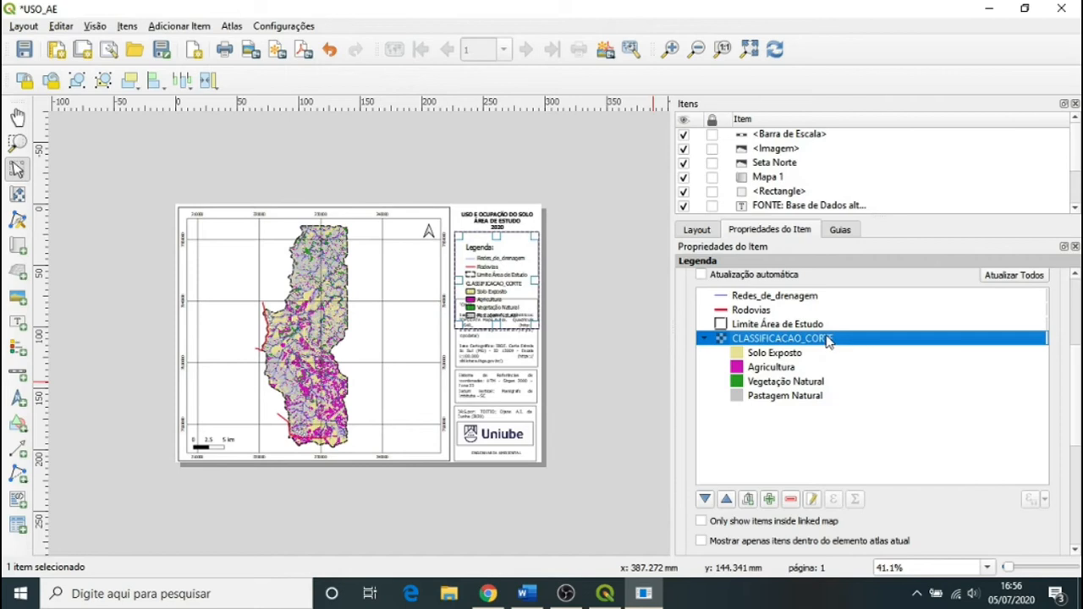
pyautogui.doubleClick(827, 340)
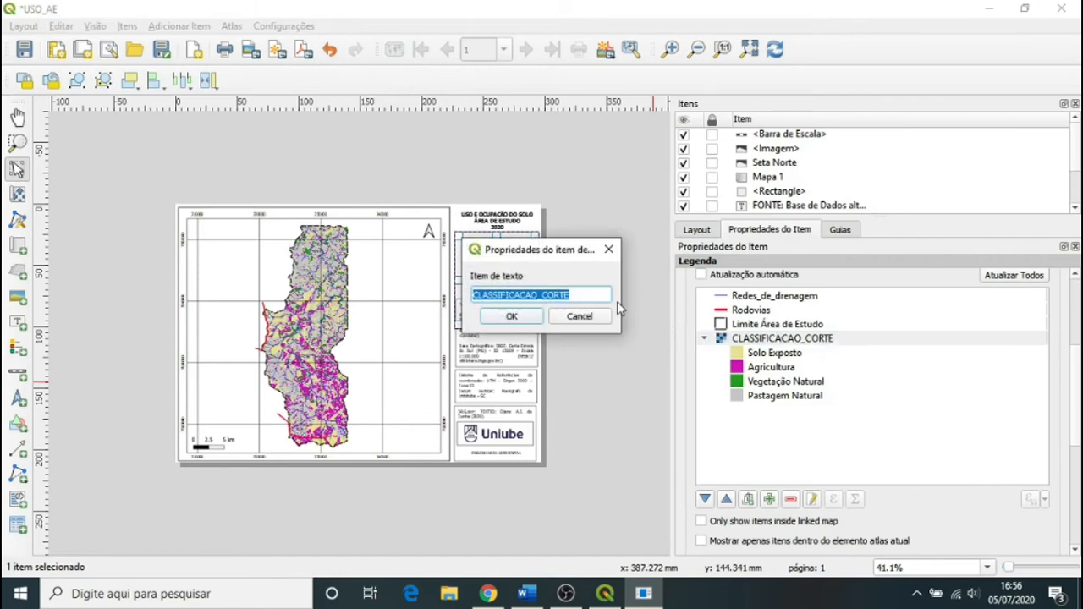
pyautogui.write('USOS')
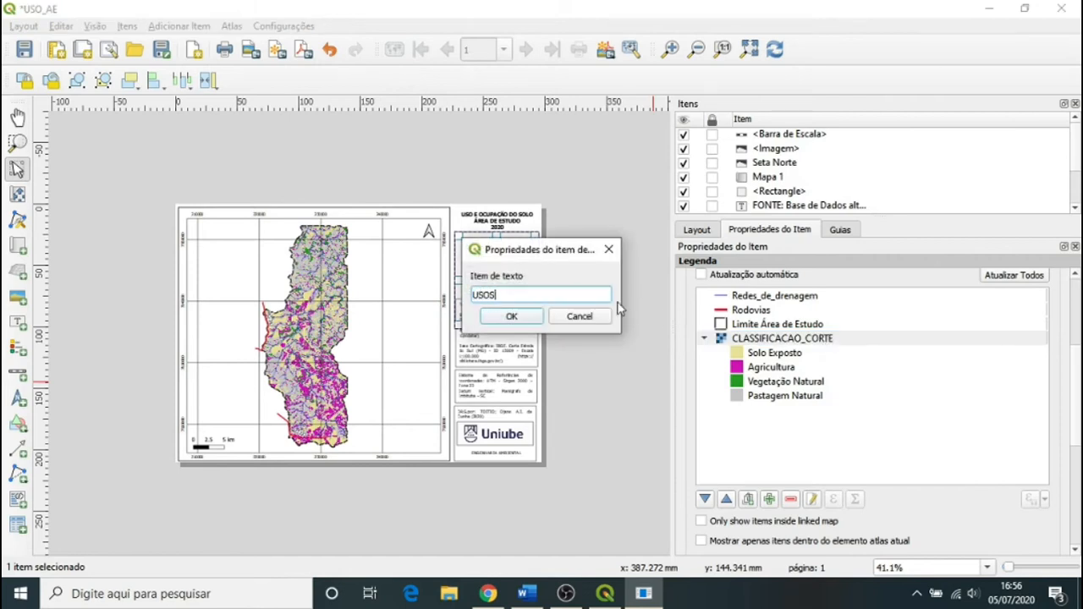
pyautogui.click(504, 317)
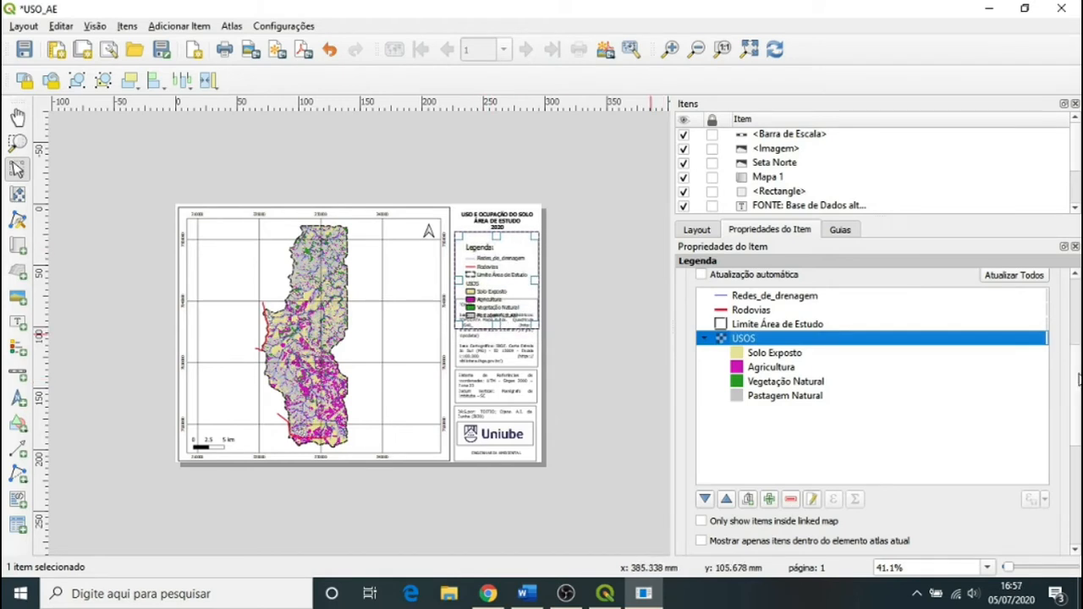
# Set the legend's box spacing (Espaçamento da caixa) to 2,00 mm and deselect the legend
pyautogui.scroll(-5, 1079, 373)
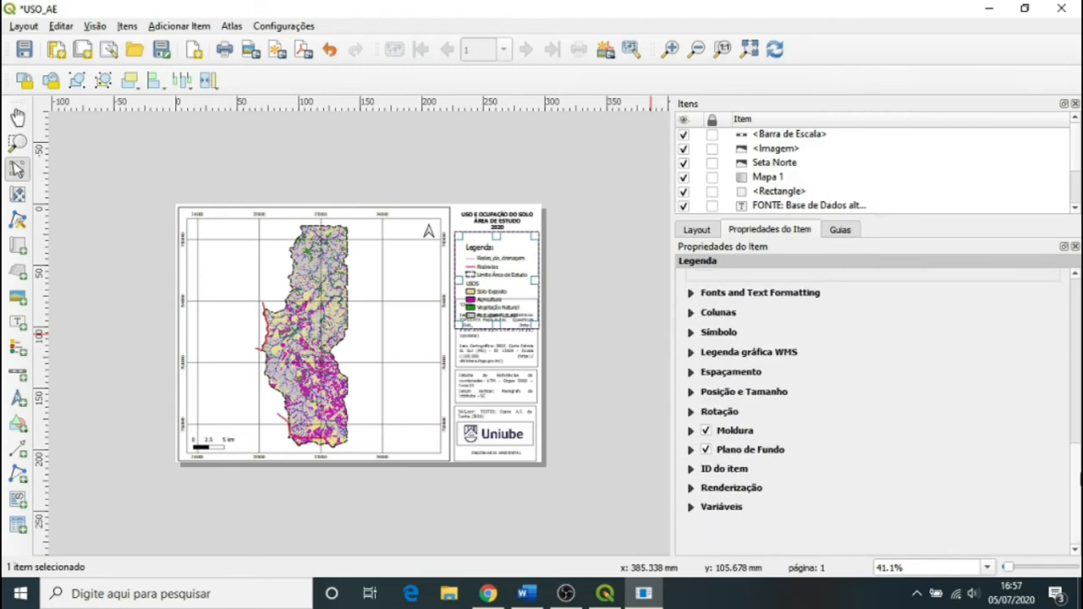
pyautogui.click(690, 373)
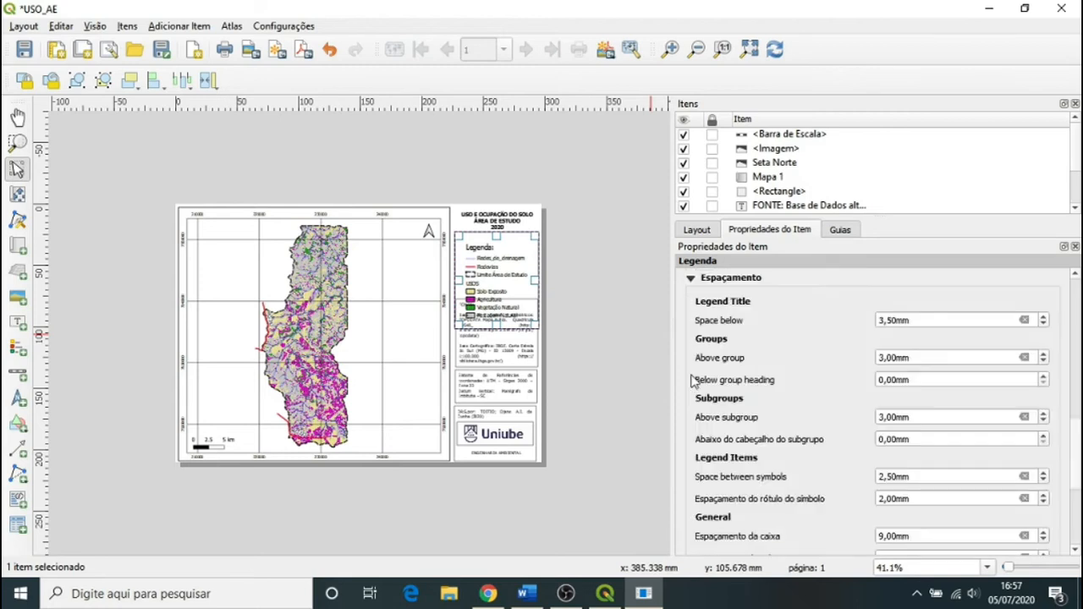
pyautogui.scroll(-5, 1077, 406)
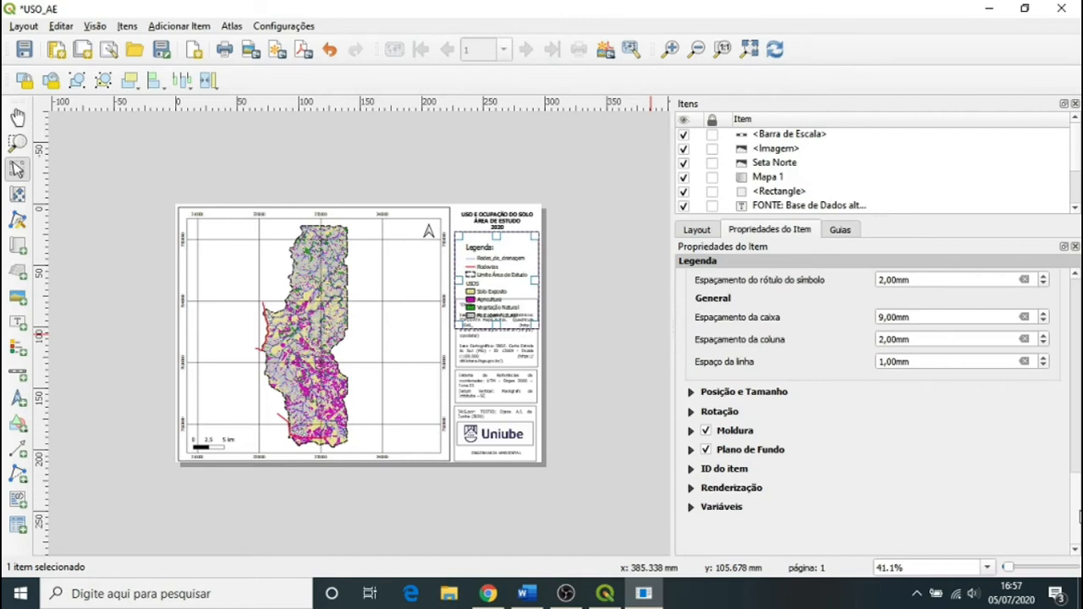
pyautogui.click(1044, 322)
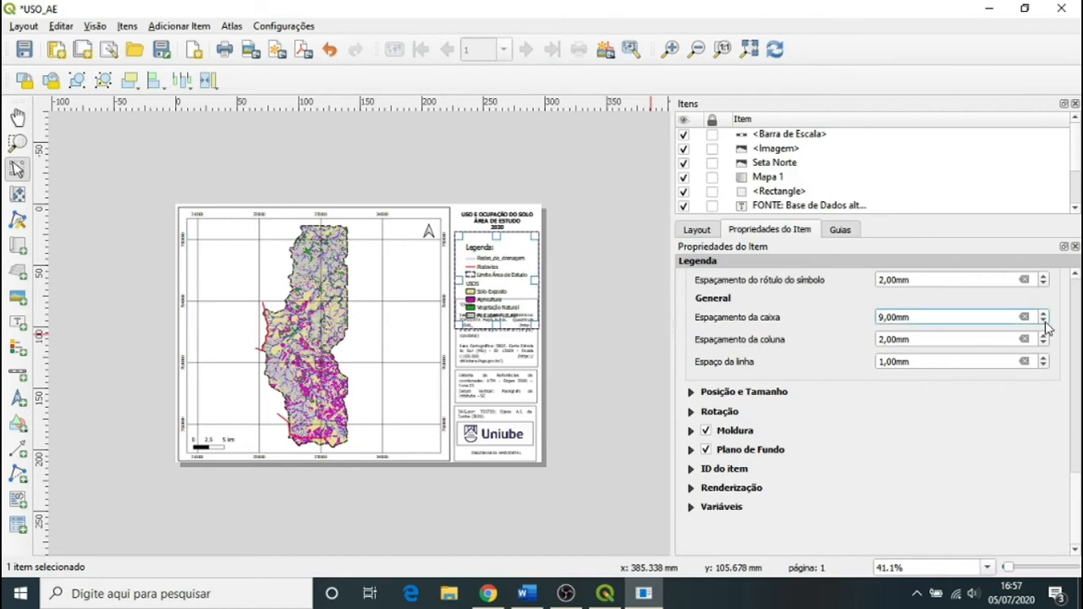
pyautogui.click(1045, 327)
pyautogui.click(1046, 327)
pyautogui.click(1045, 326)
pyautogui.click(1046, 326)
pyautogui.click(1046, 327)
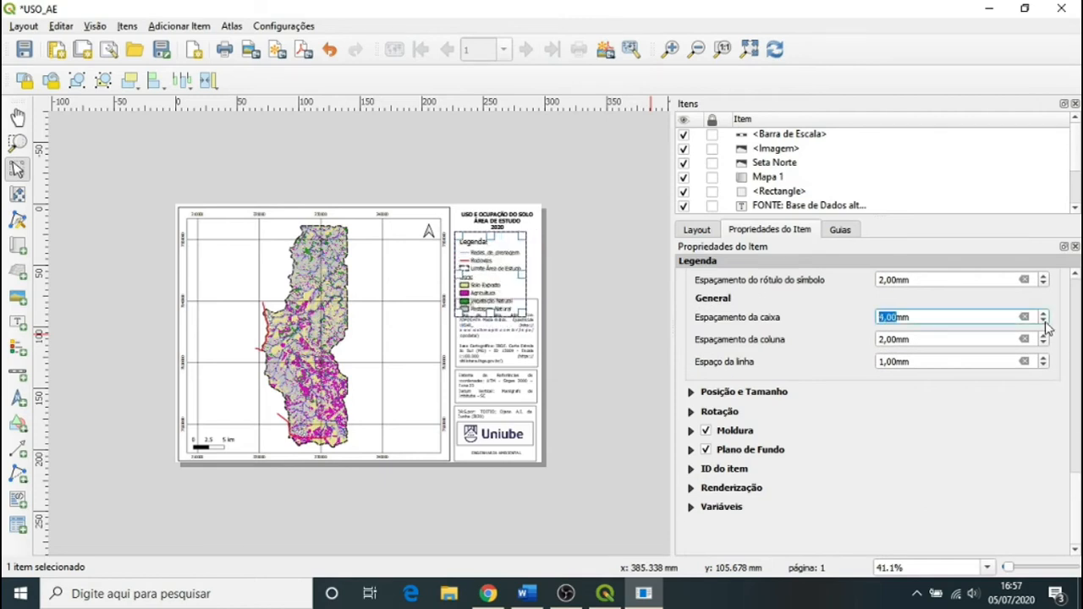
pyautogui.click(1045, 327)
pyautogui.click(1046, 326)
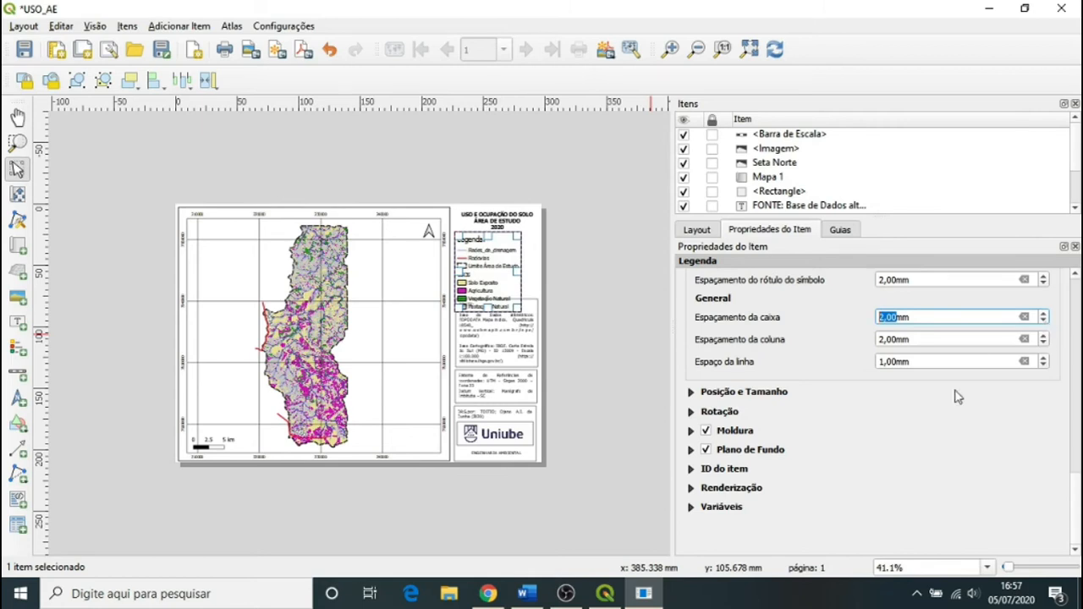
pyautogui.click(563, 283)
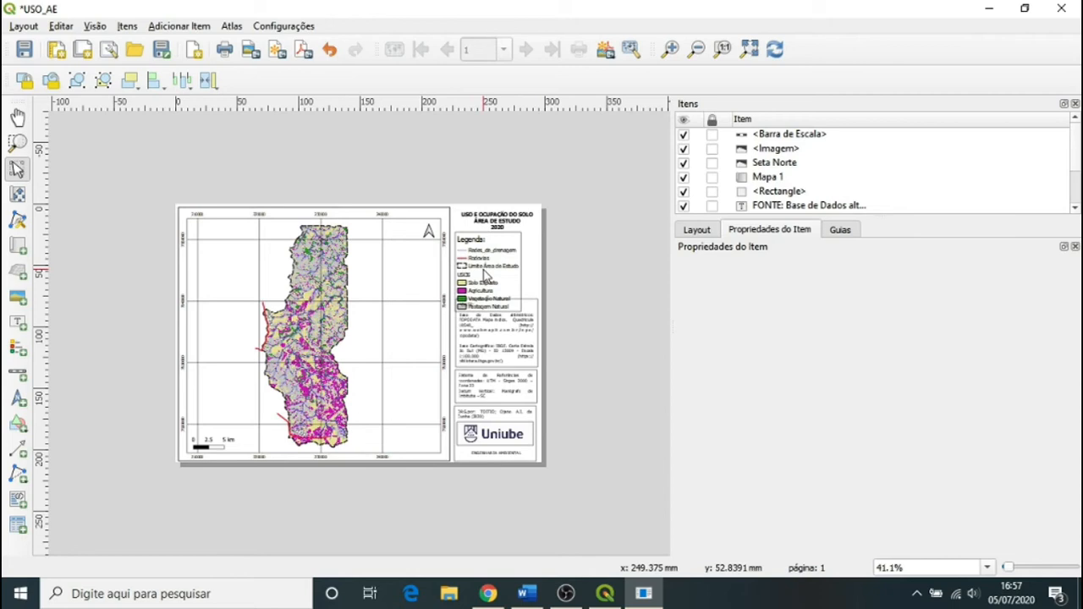
# Delete the blank lines after FONTE: and between the two source entries in the source label
pyautogui.click(516, 339)
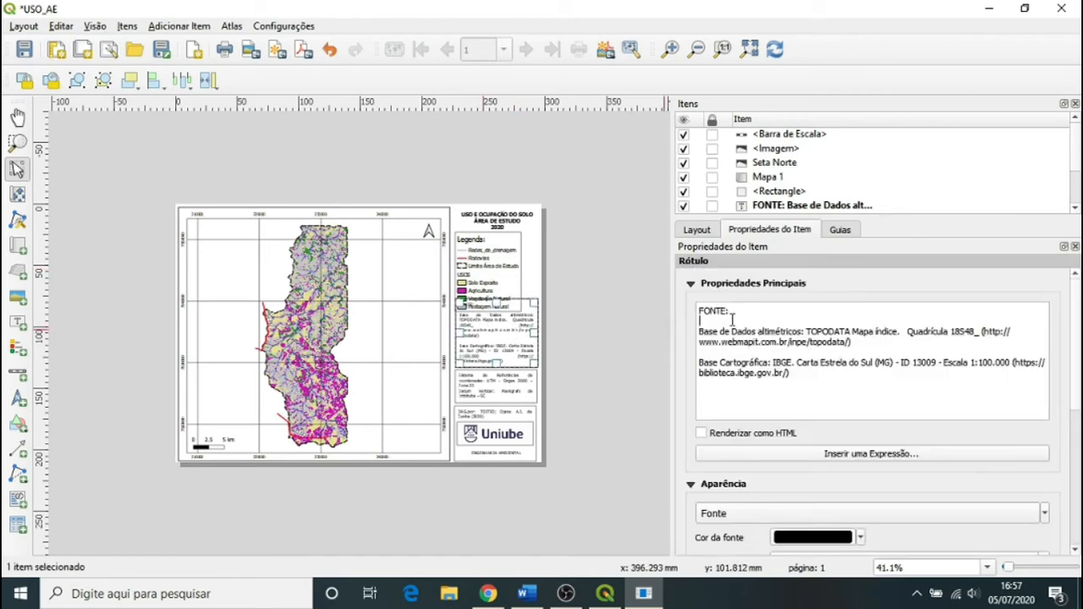
pyautogui.press('BackSpace')
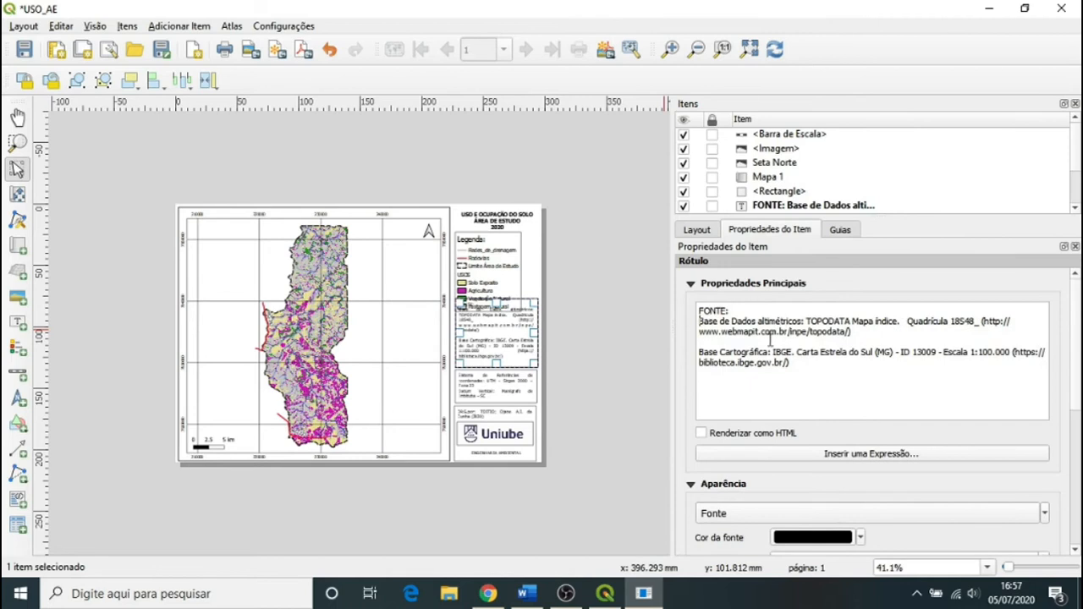
pyautogui.press('BackSpace')
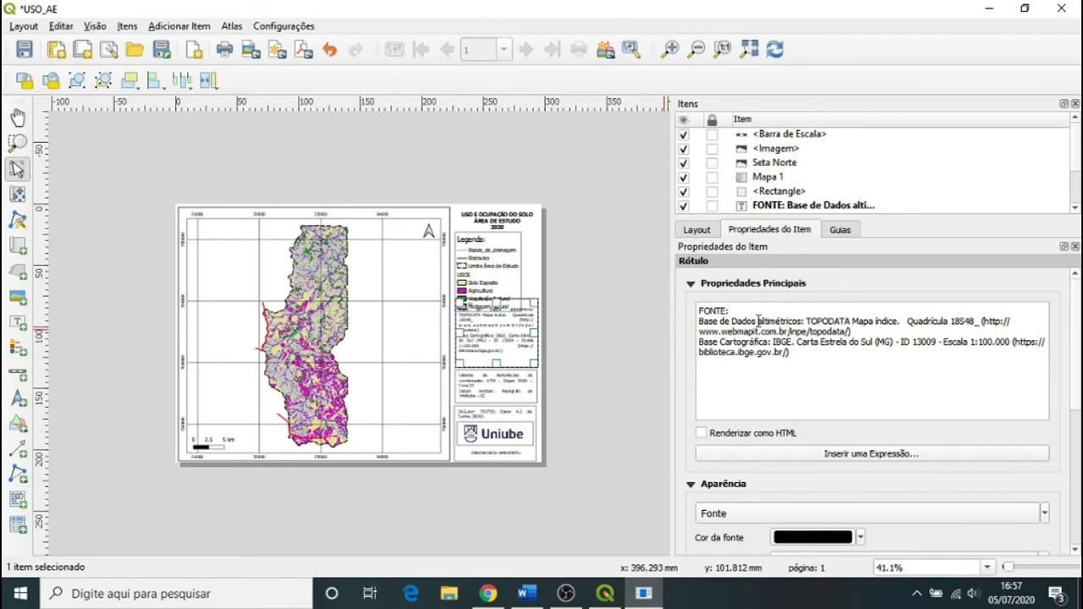
pyautogui.moveTo(757, 322); pyautogui.dragTo(887, 328)
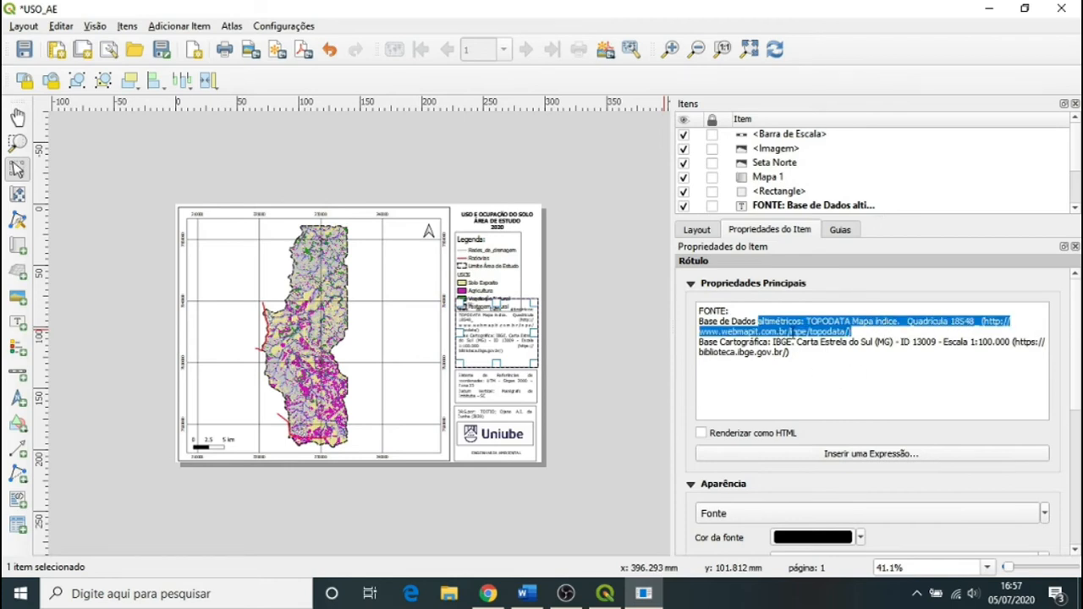
pyautogui.click(791, 331)
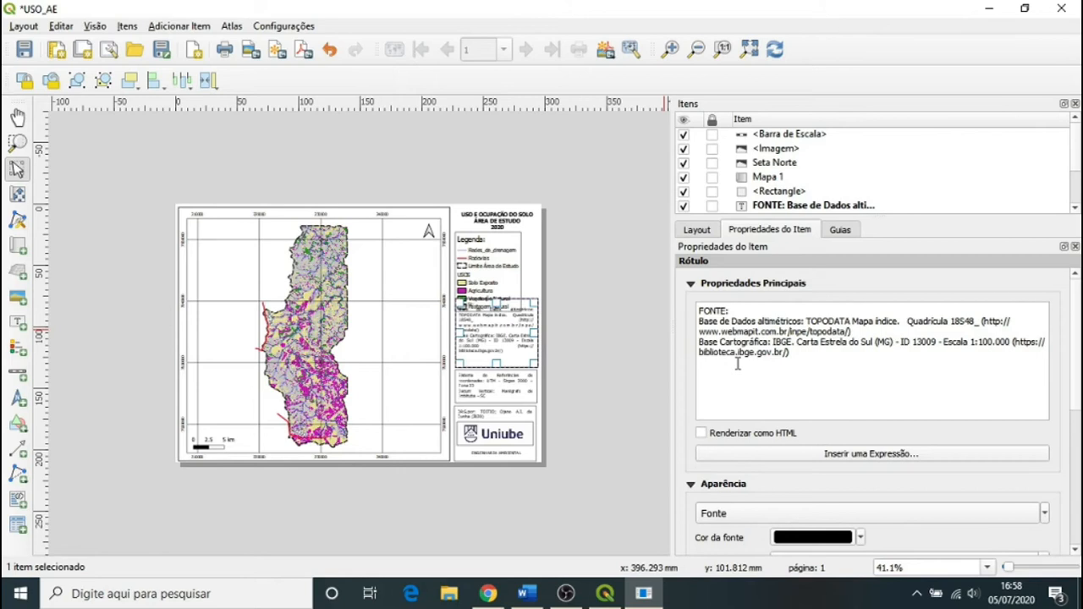
# Copy the LANDSAT8 (4R3G2B) satellite image reference from fonte_AE.docx in Word and append it to the source label in the USO_AE layout
pyautogui.click(526, 593)
pyautogui.tripleClick(298, 292)
pyautogui.hotkey('ctrl', 'c')
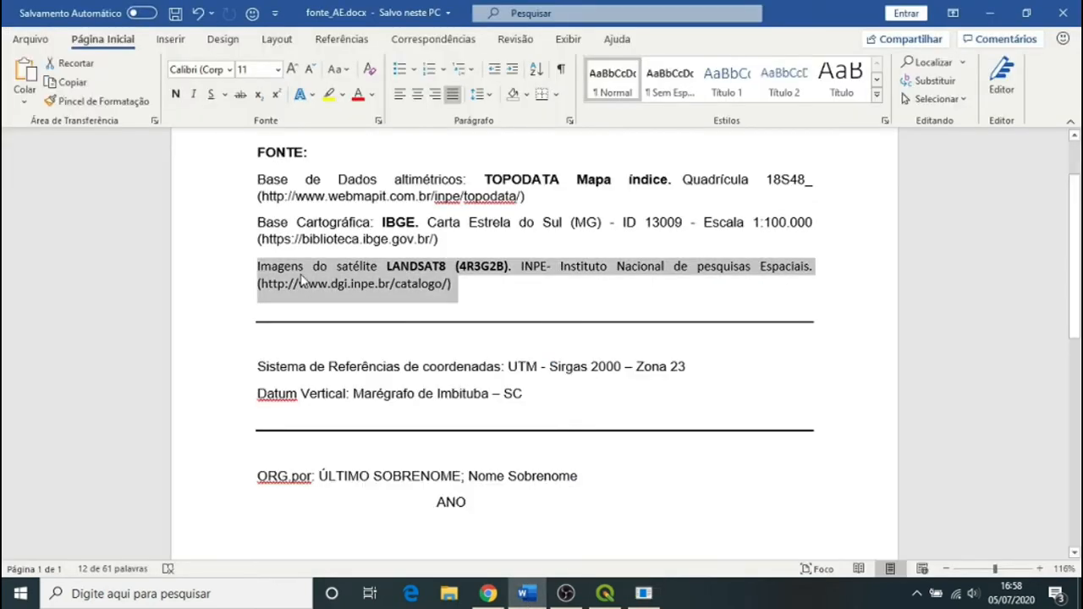
pyautogui.rightClick(302, 274)
pyautogui.click(339, 309)
pyautogui.click(643, 593)
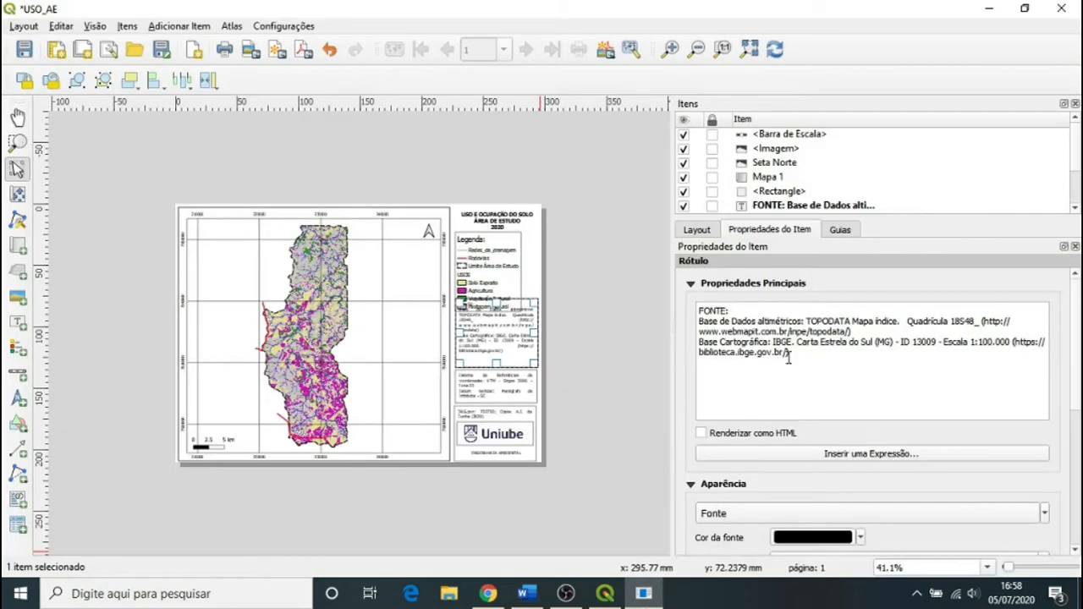
pyautogui.hotkey('ctrl', 'v')
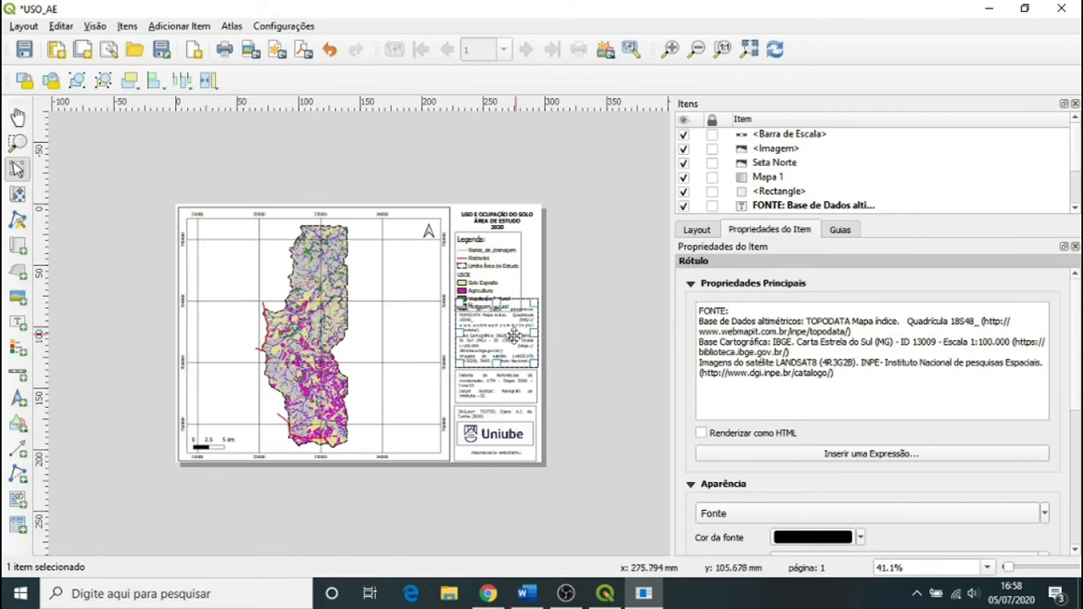
pyautogui.click(842, 387)
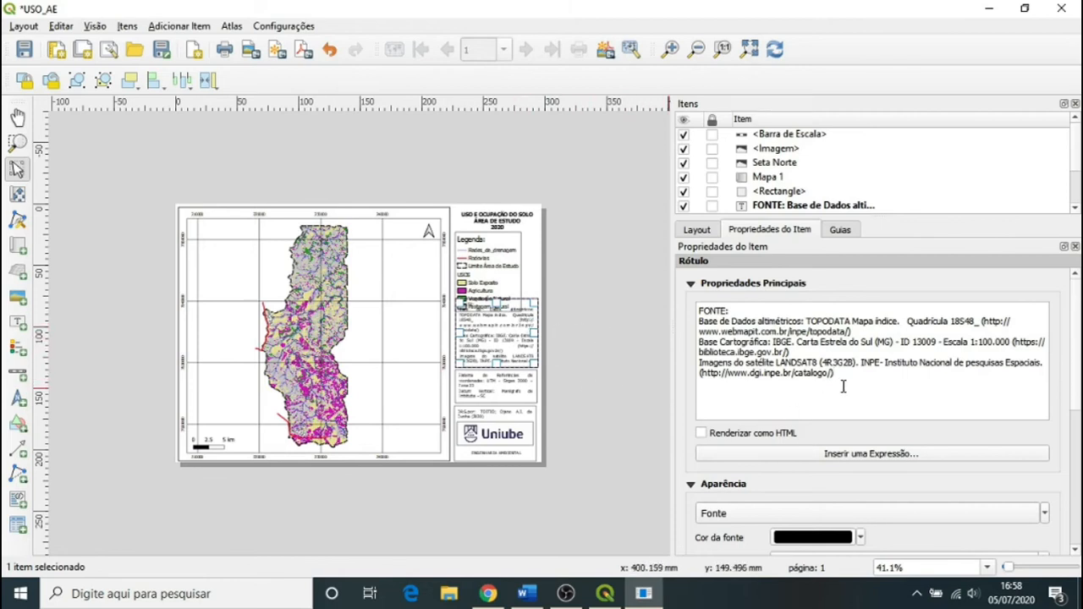
# Move the legend onto the empty lower-right area of the map frame and deselect it
pyautogui.click(487, 264)
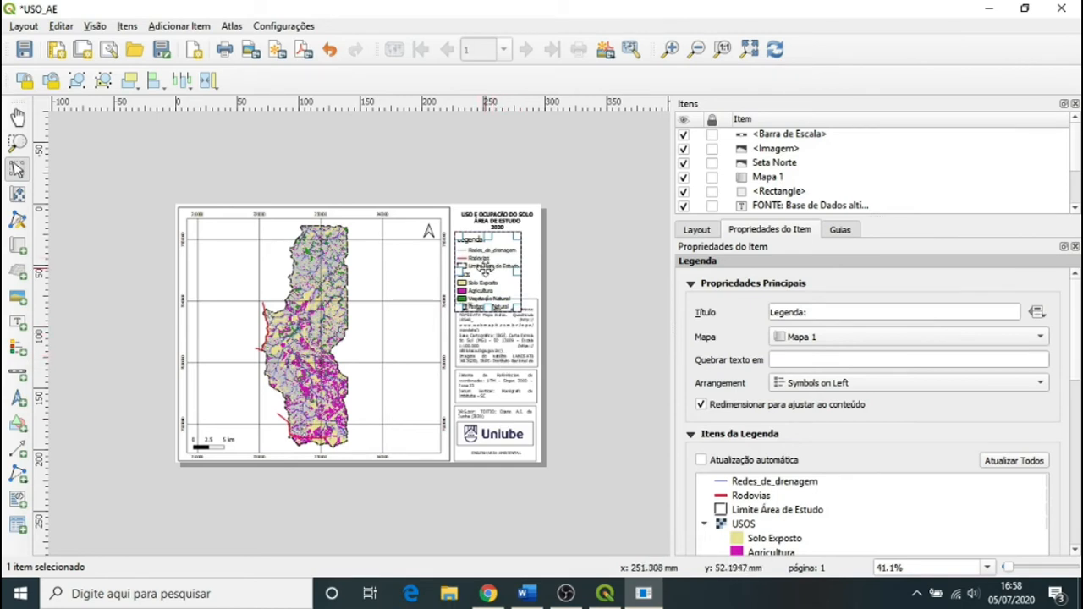
pyautogui.moveTo(492, 265); pyautogui.dragTo(405, 401)
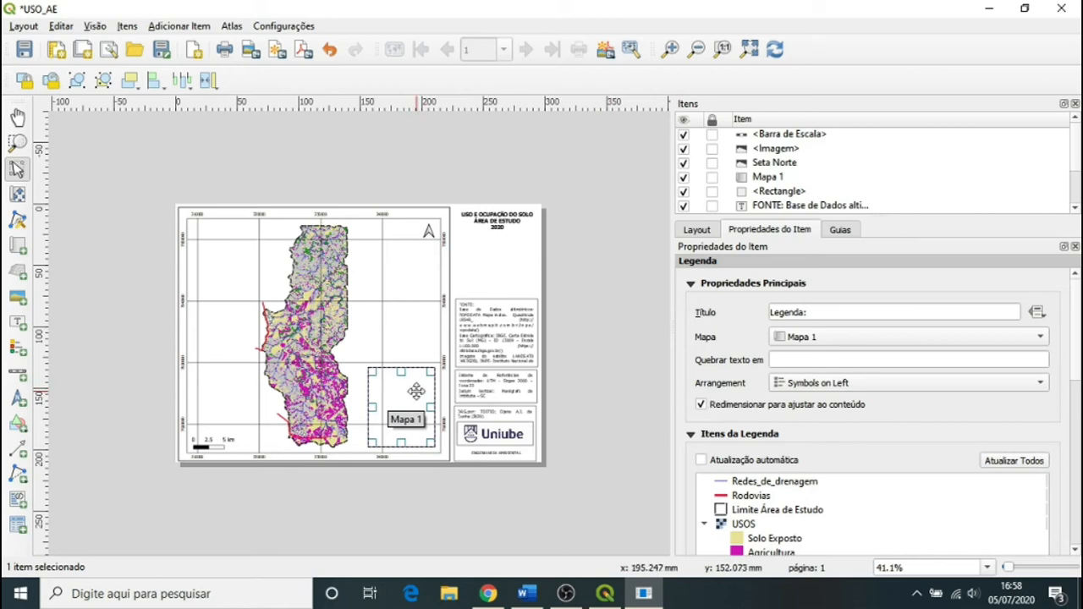
pyautogui.click(599, 389)
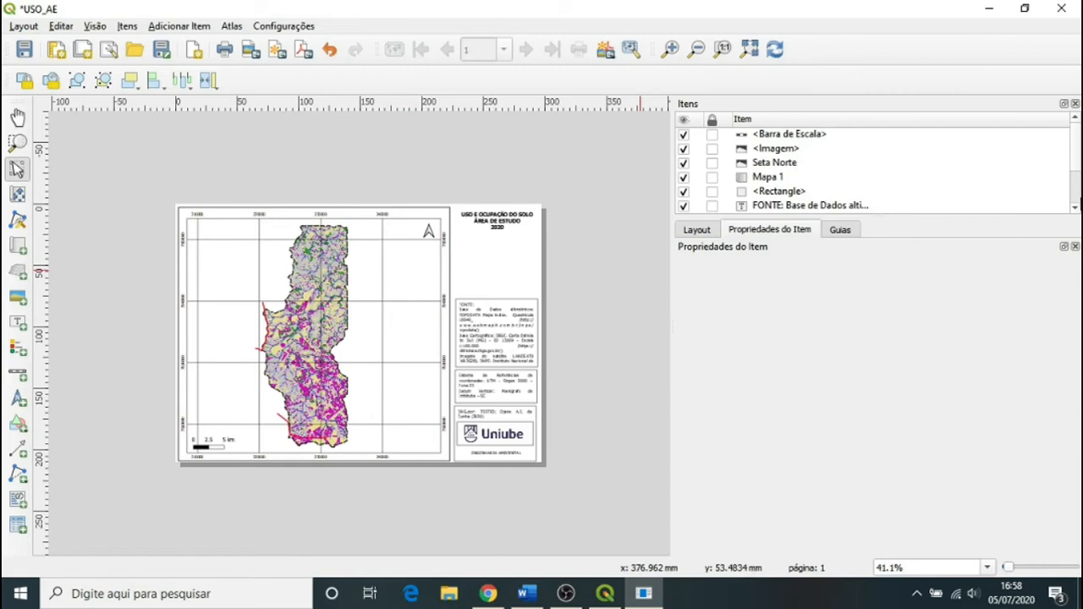
# Raise the legend above Mapa 1 and Seta Norte in the item stacking order, and leave it deselected
pyautogui.scroll(-1, 1077, 181)
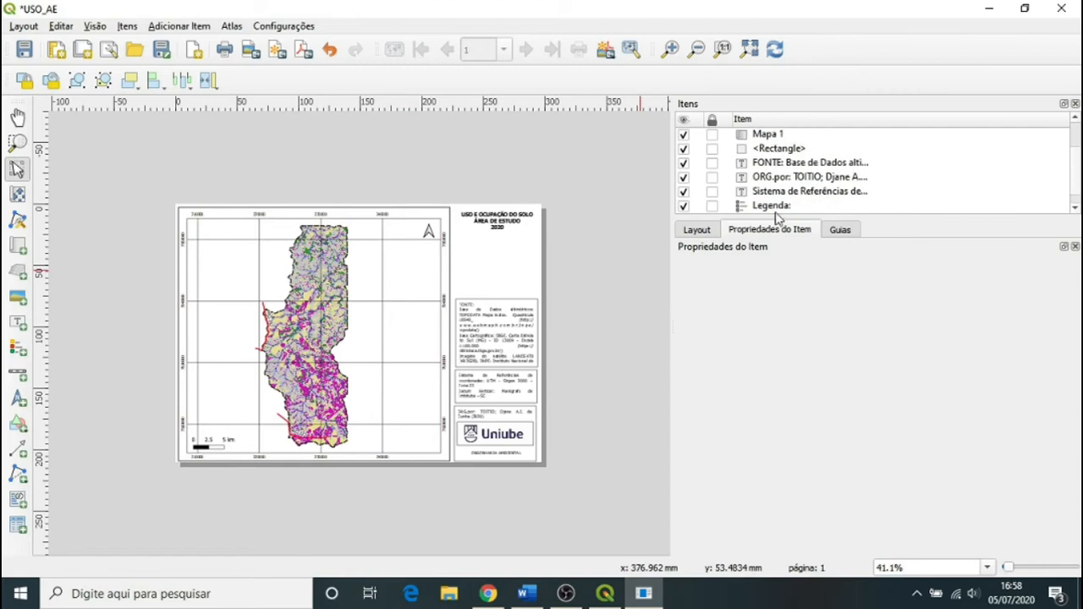
pyautogui.moveTo(777, 212); pyautogui.dragTo(786, 148)
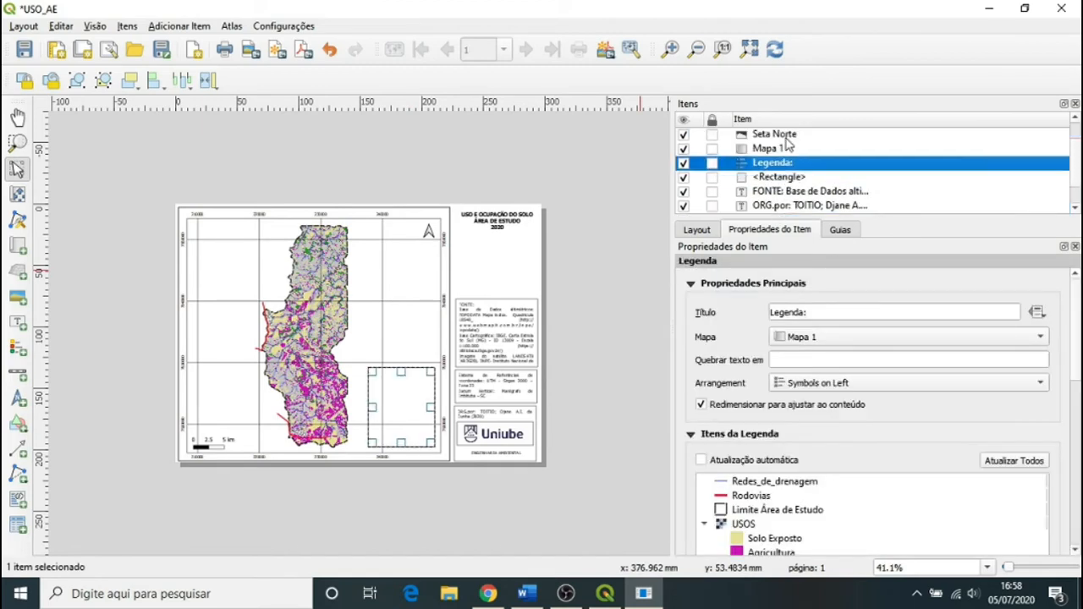
pyautogui.scroll(1, 877, 169)
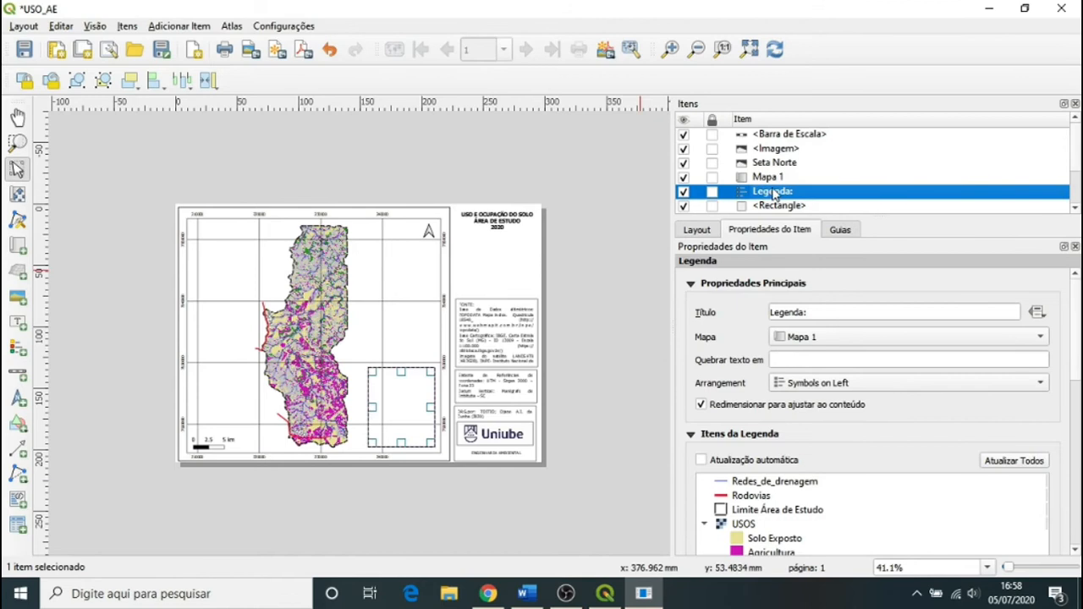
pyautogui.moveTo(812, 198); pyautogui.dragTo(832, 151)
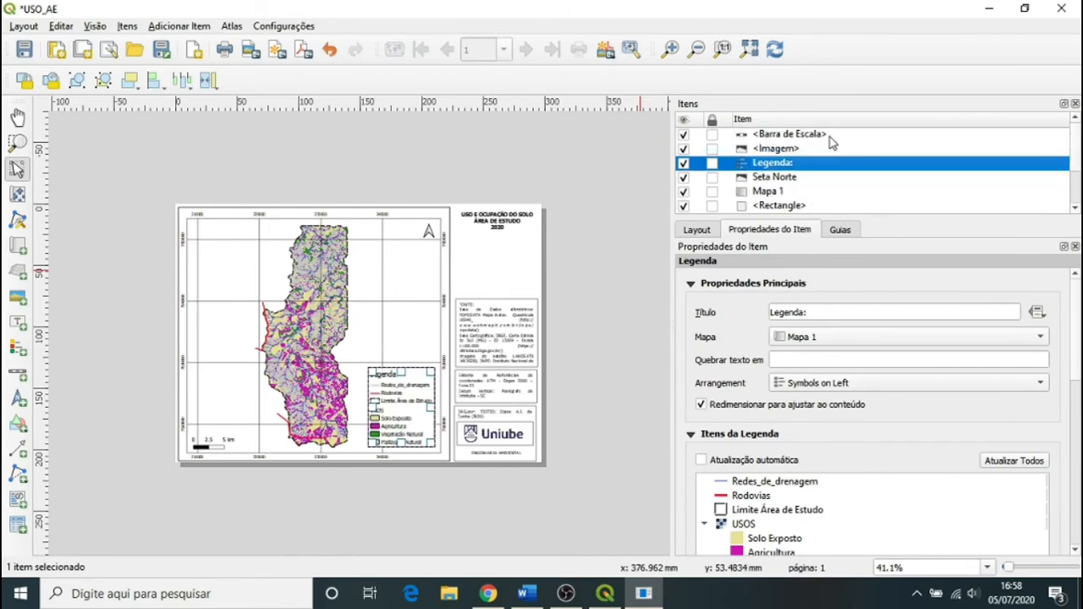
pyautogui.click(624, 344)
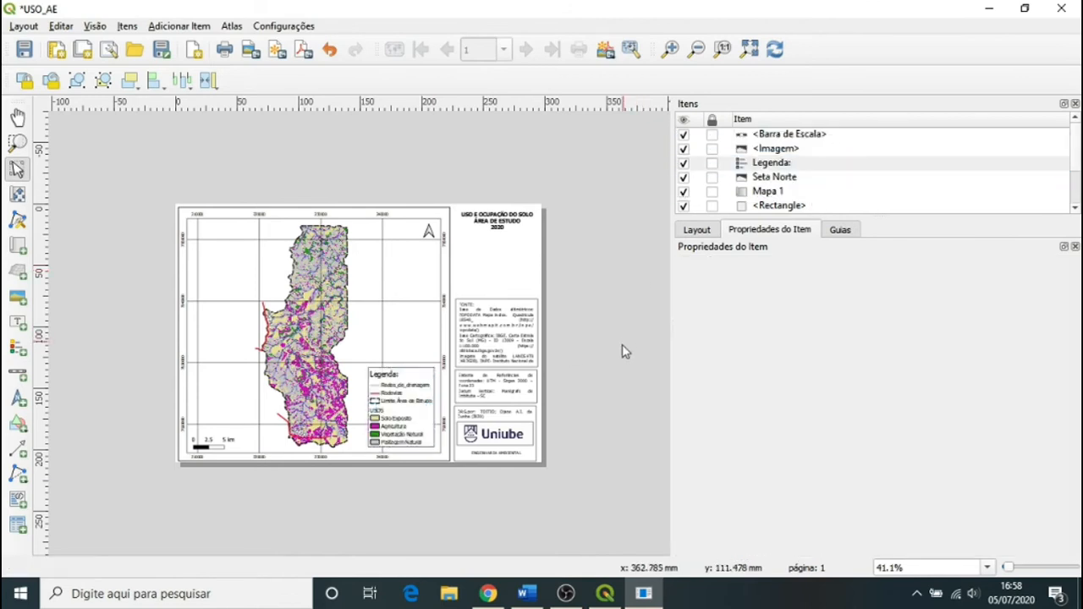
pyautogui.click(410, 412)
pyautogui.click(602, 403)
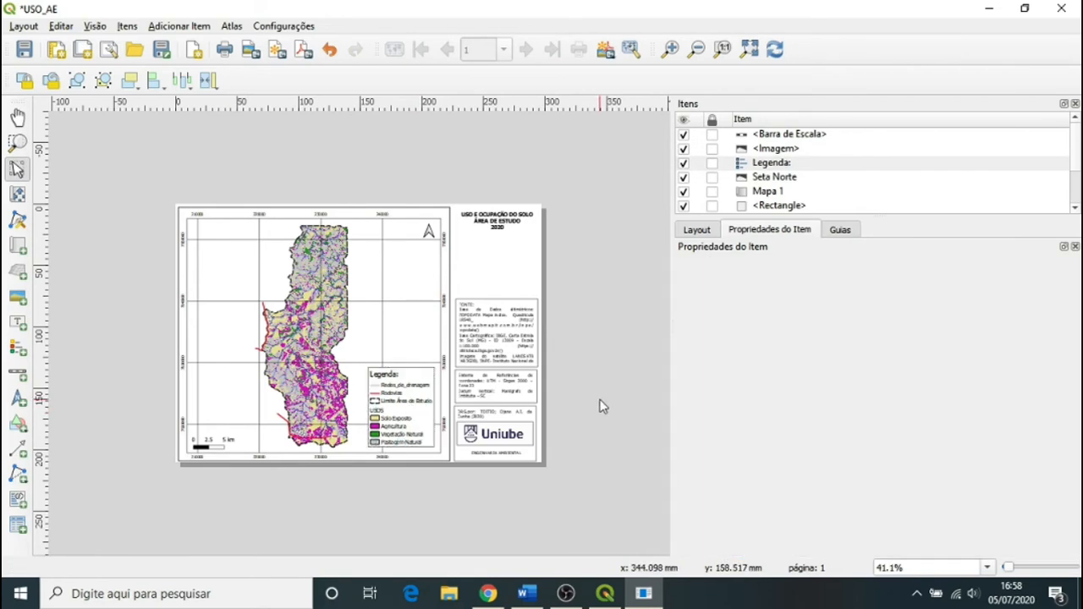
# Move the source label up beneath the title and insert blank lines after FONTE: and between the source entries
pyautogui.click(511, 339)
pyautogui.moveTo(511, 338); pyautogui.dragTo(514, 284)
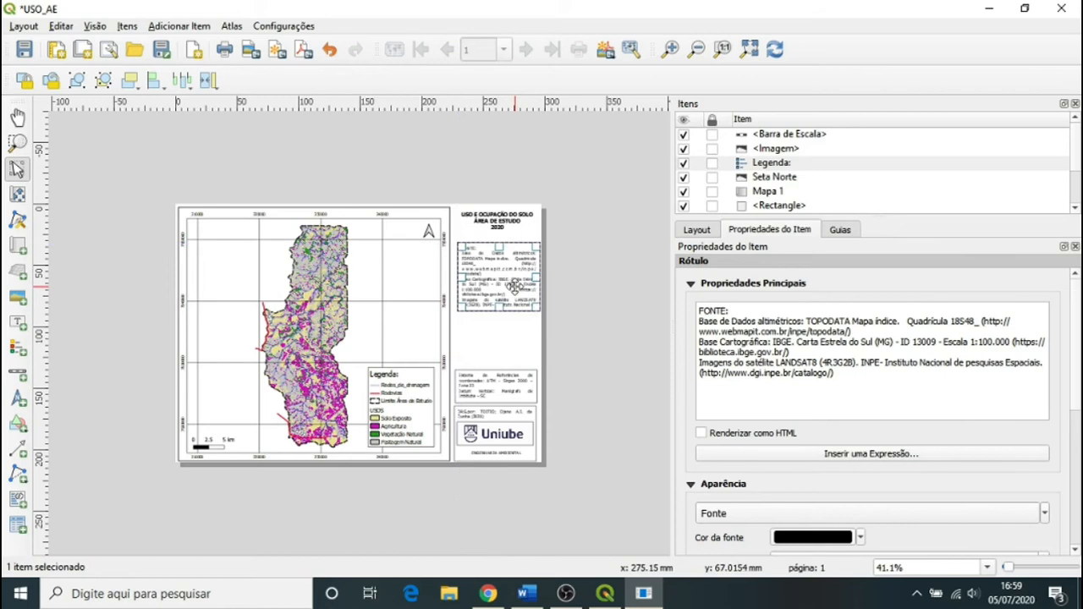
pyautogui.click(805, 315)
pyautogui.press('Return')
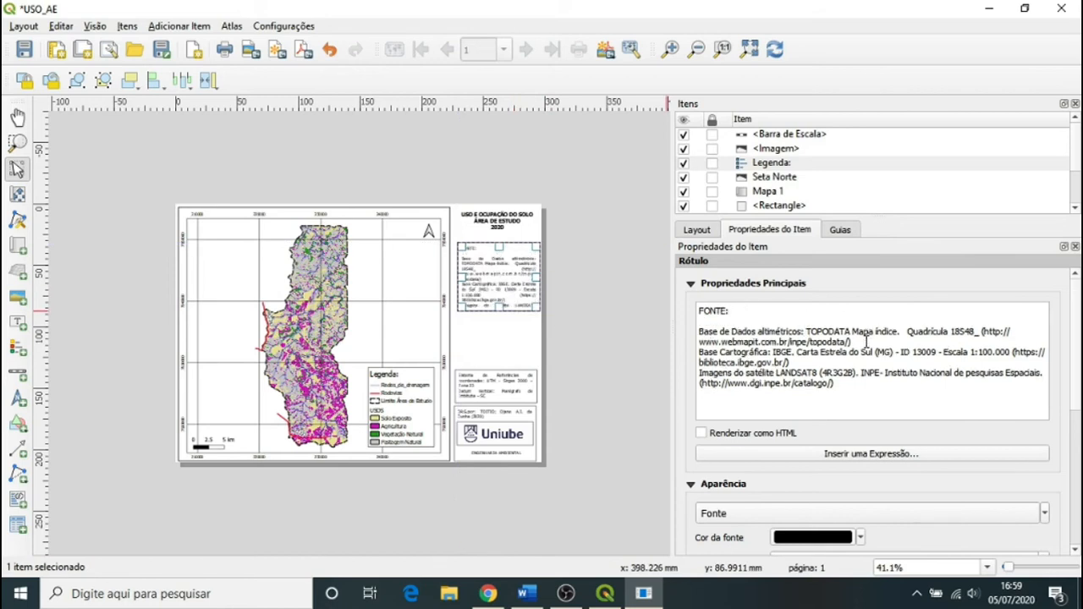
pyautogui.press('Return')
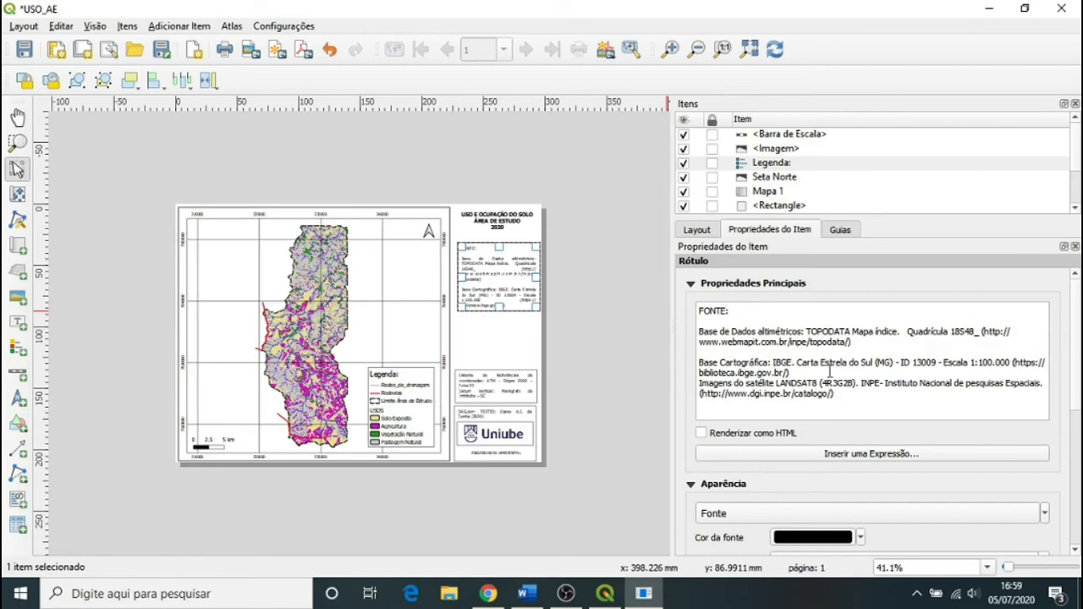
pyautogui.press('Return')
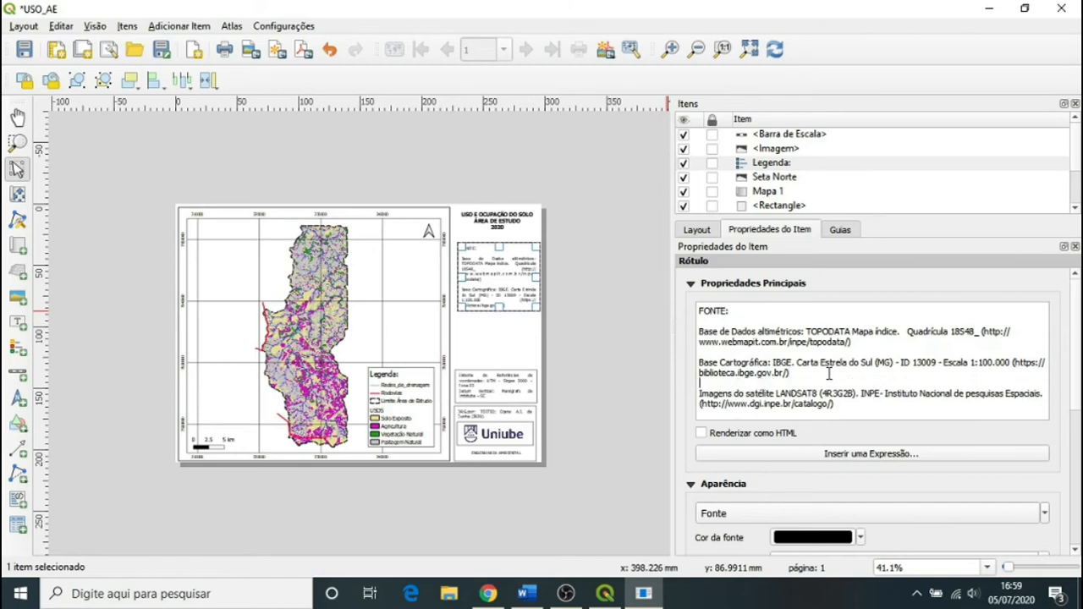
# Extend the source label's lower edge to fit all its text and shift the label slightly down from the title
pyautogui.moveTo(499, 310); pyautogui.dragTo(502, 336)
pyautogui.click(569, 374)
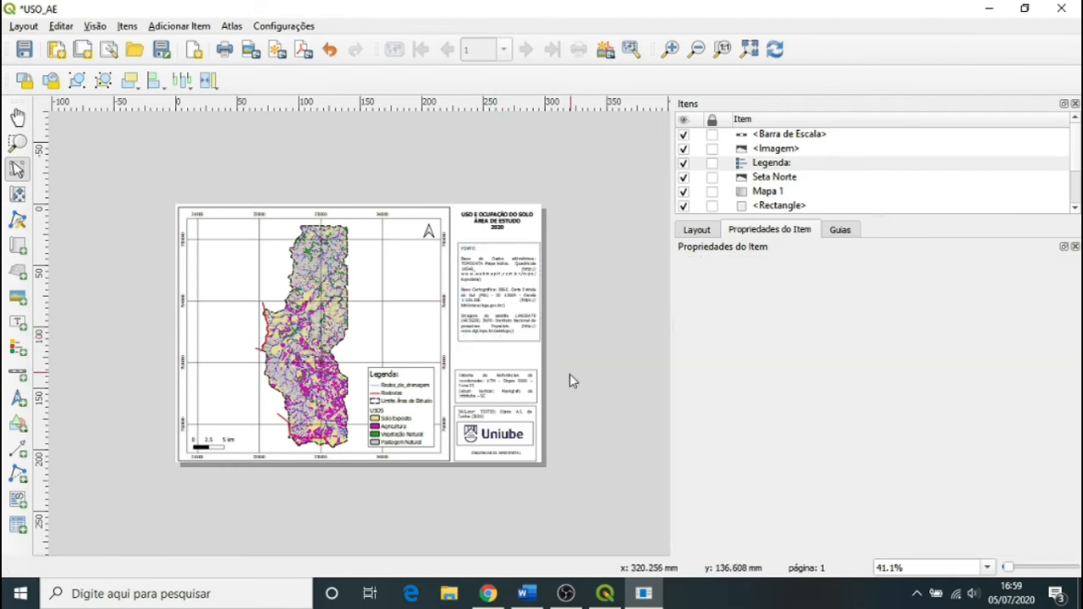
pyautogui.click(507, 296)
pyautogui.moveTo(505, 295); pyautogui.dragTo(505, 303)
pyautogui.click(567, 306)
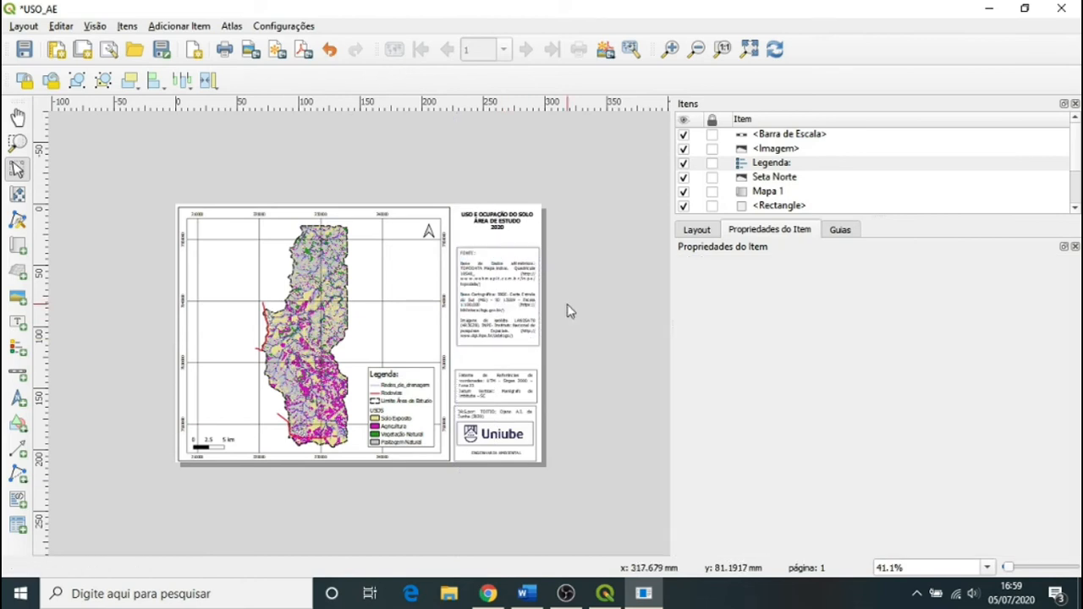
# Insert two blank lines before Datum Vertical in the coordinate reference system label and move it up beneath the source label
pyautogui.click(505, 385)
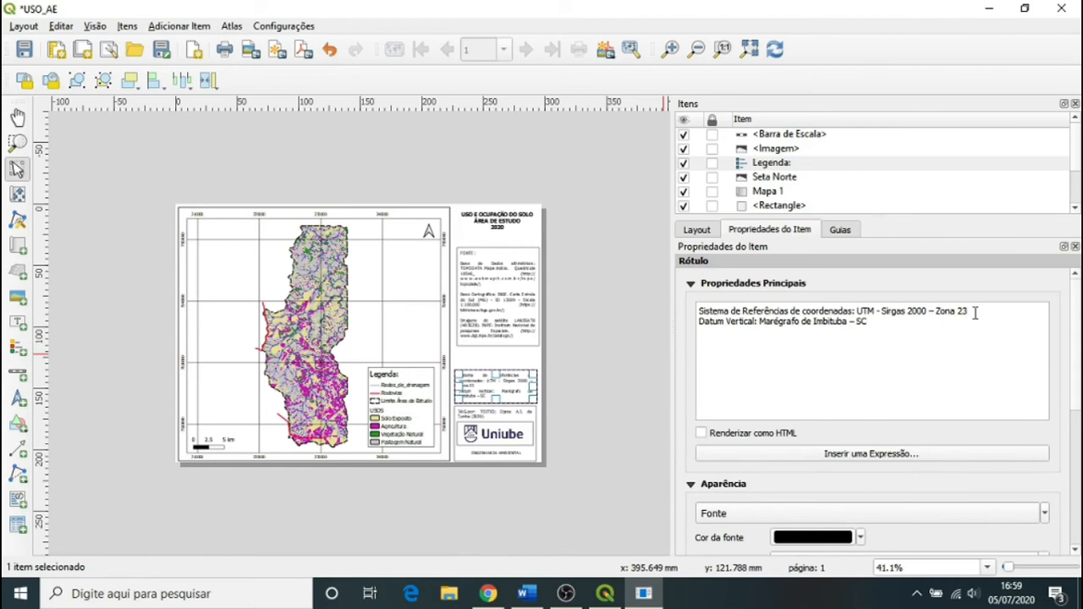
pyautogui.press('Return')
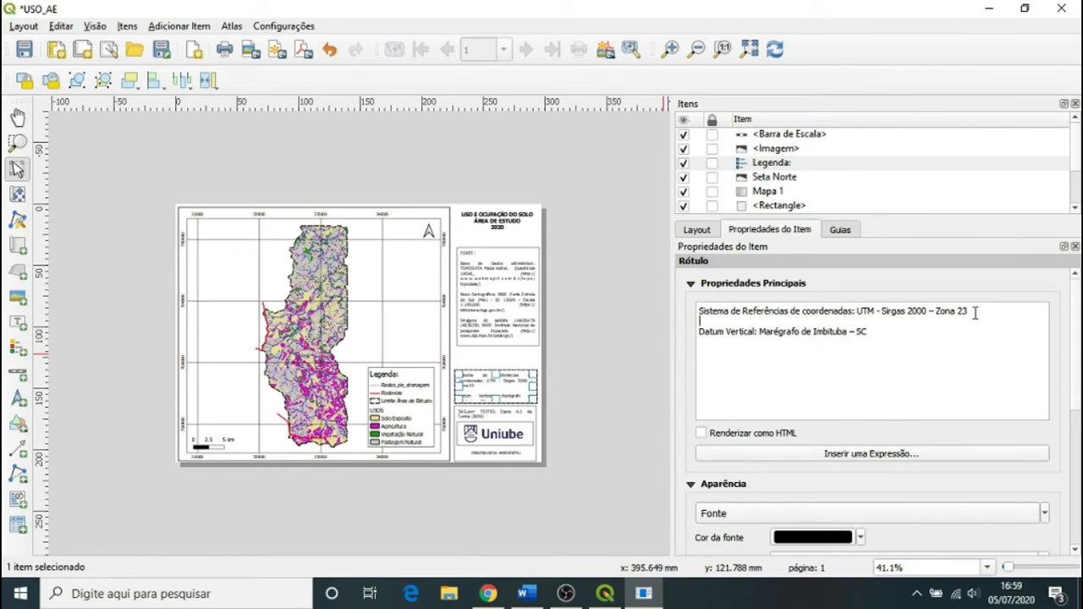
pyautogui.press('Return')
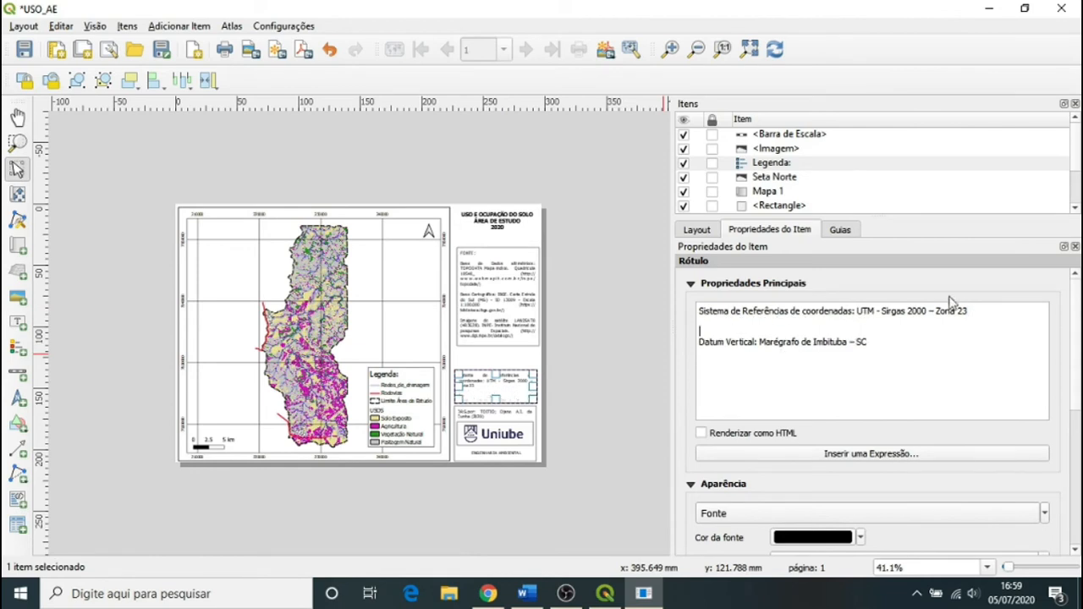
pyautogui.moveTo(501, 377)
pyautogui.mouseDown()
pyautogui.moveTo(501, 352)
pyautogui.moveTo(499, 372)
pyautogui.mouseUp()
pyautogui.click(593, 371)
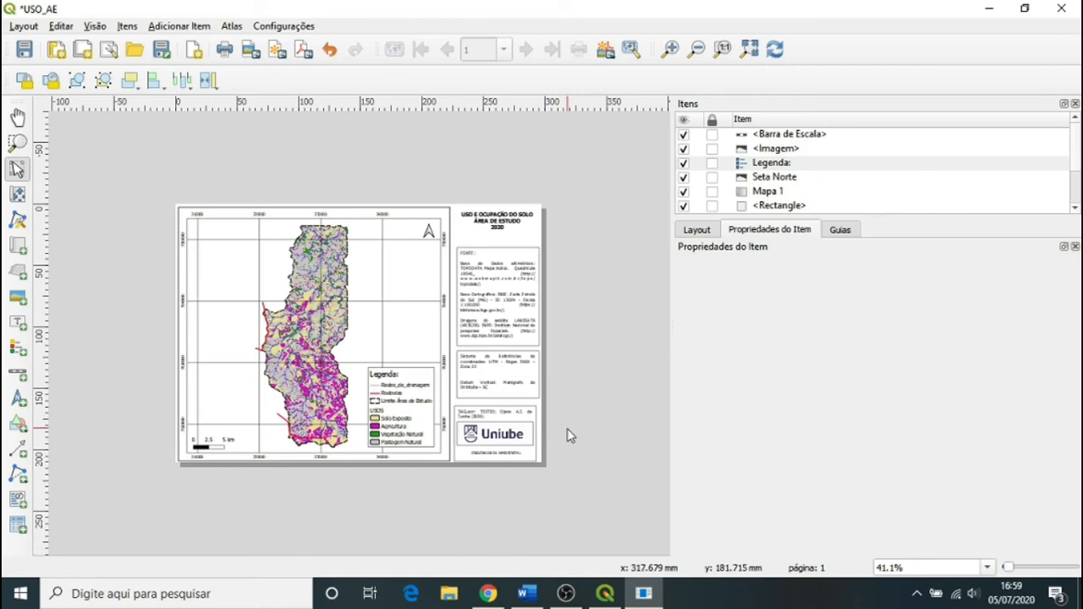
# Nudge the coordinate reference system and source labels slightly left to align them within the side column
pyautogui.click(505, 380)
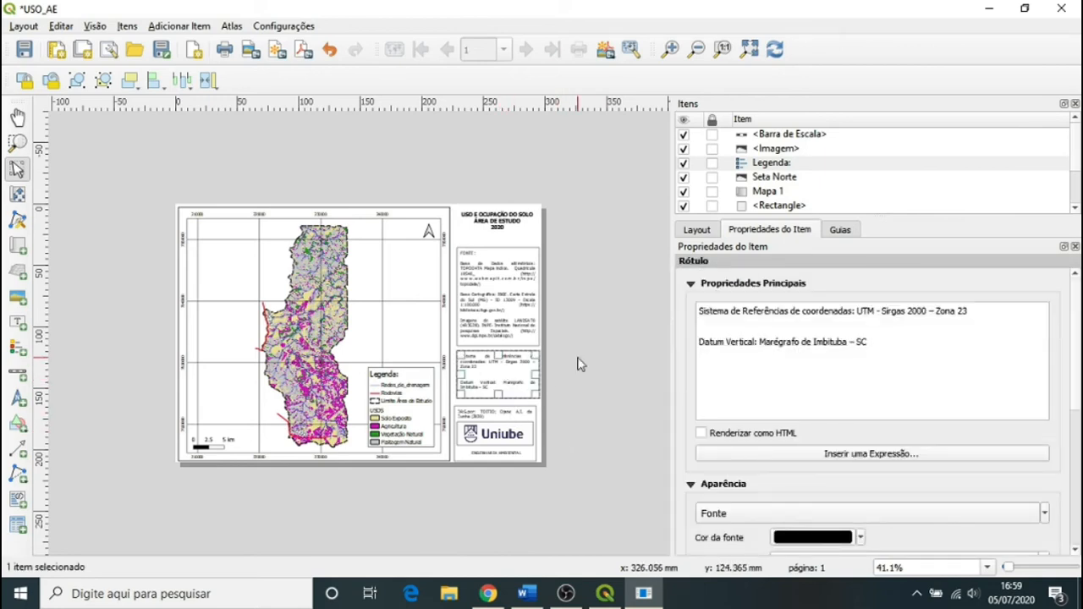
pyautogui.click(510, 296)
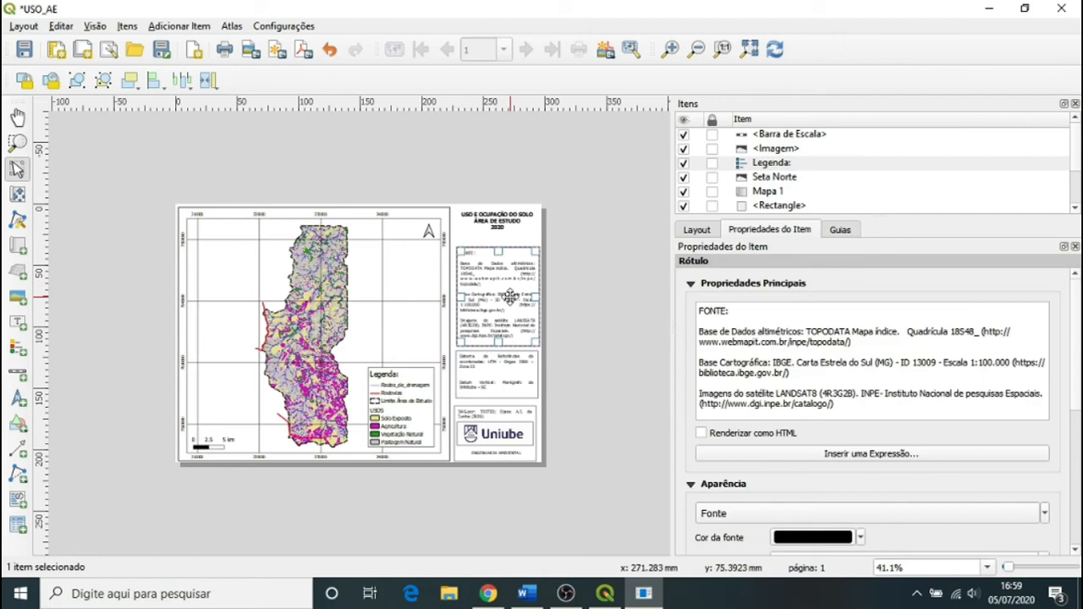
pyautogui.click(626, 362)
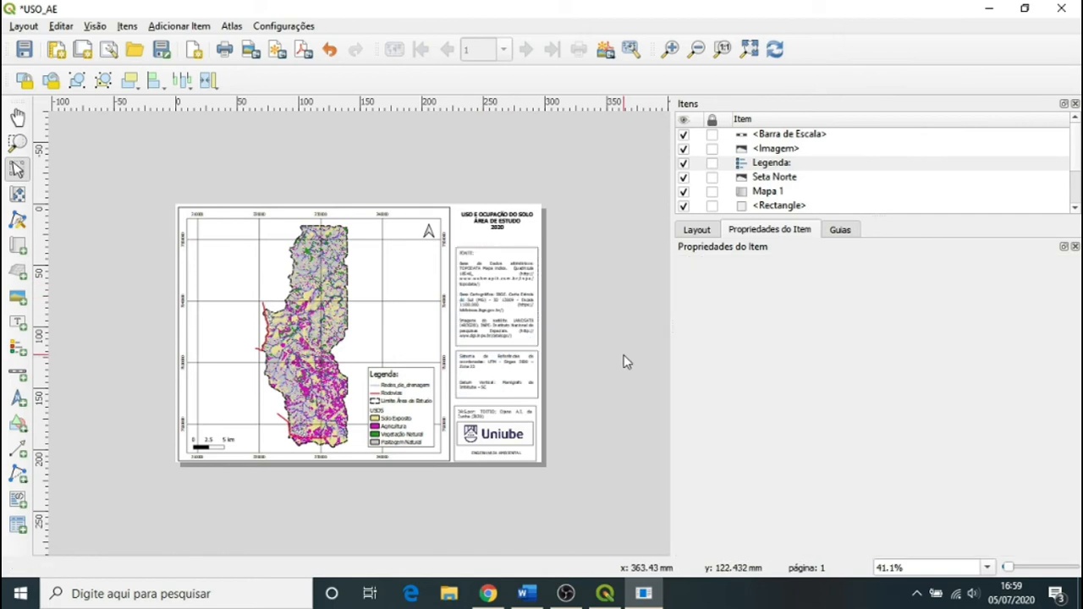
# Raise the ORG.por label's upper edge toward the coordinate system label, add a blank line above ENGENHARIA AMBIENTAL, and save the project
pyautogui.click(509, 413)
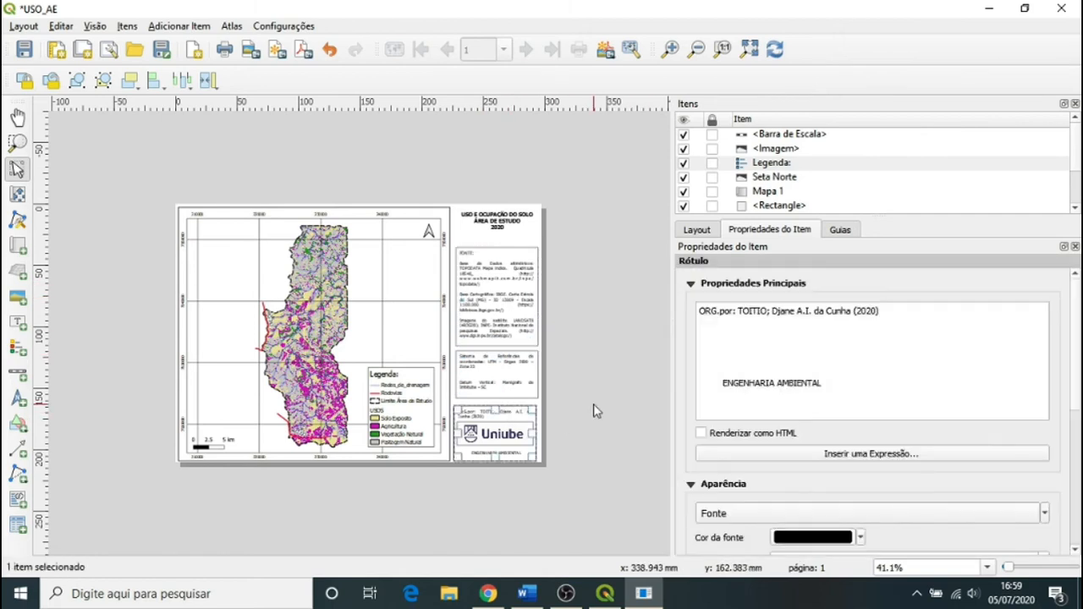
pyautogui.scroll(1, 513, 442)
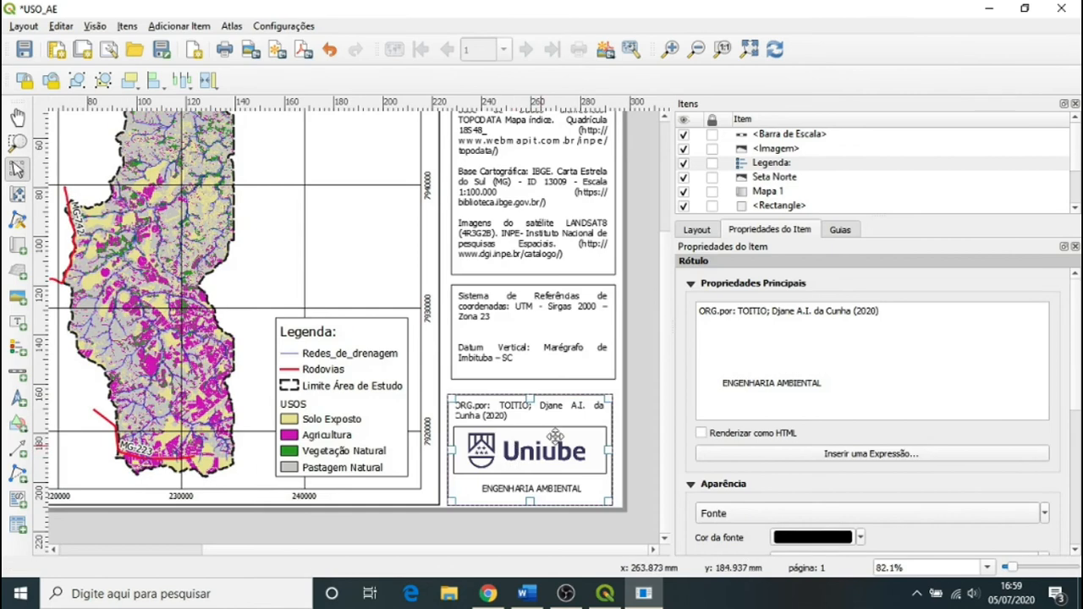
pyautogui.moveTo(530, 395); pyautogui.dragTo(532, 385)
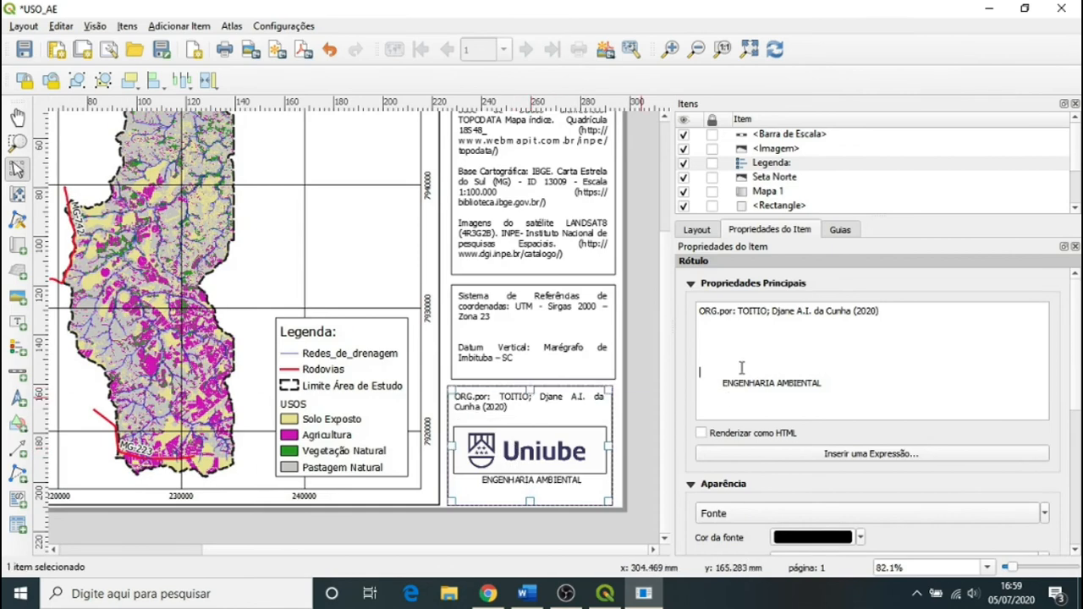
pyautogui.click(641, 431)
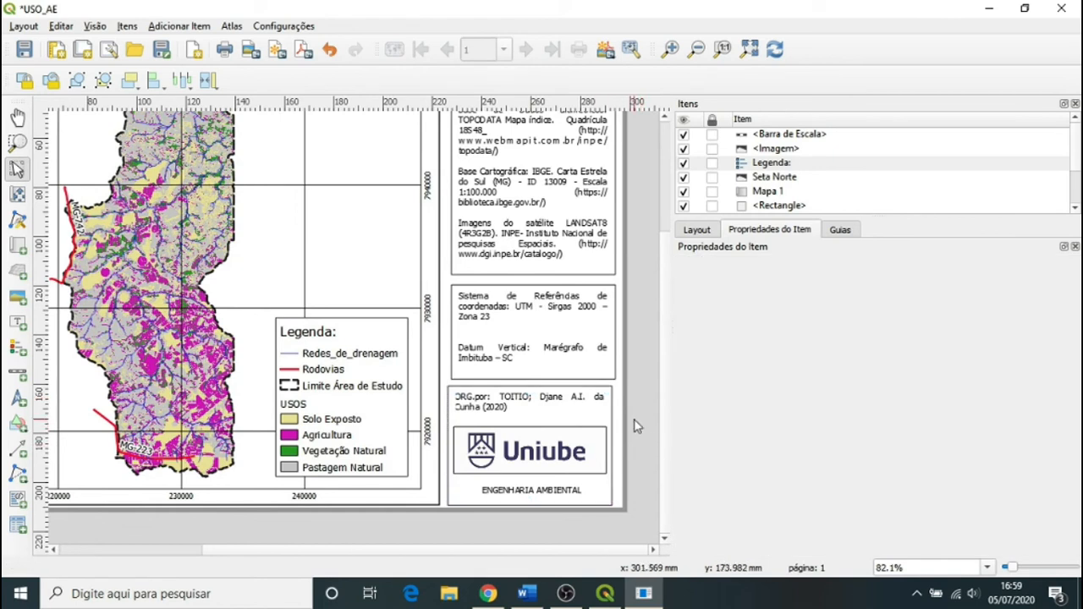
pyautogui.scroll(-1, 637, 426)
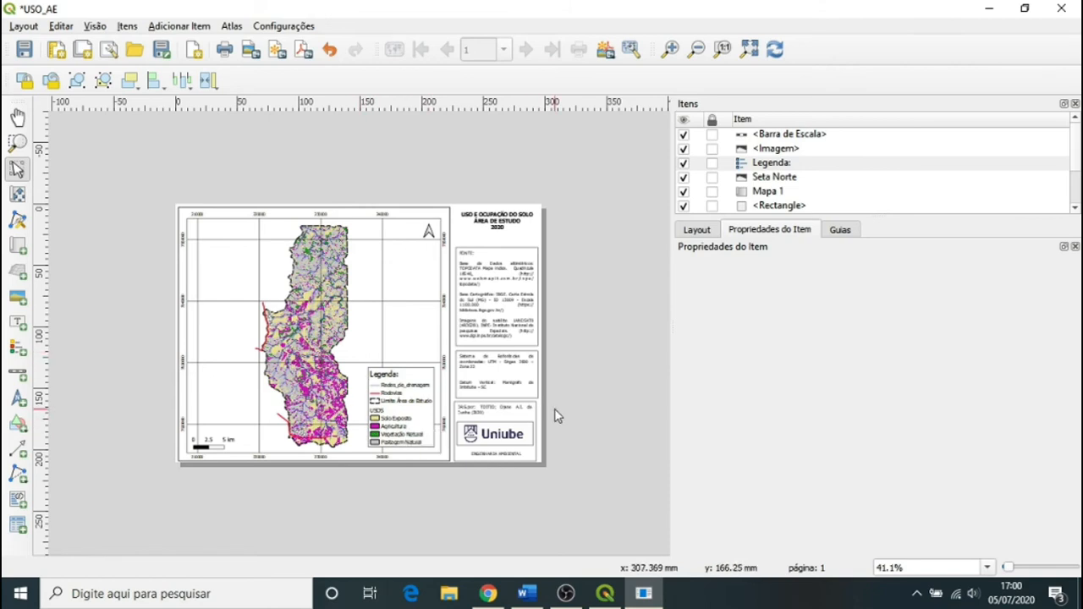
pyautogui.click(28, 52)
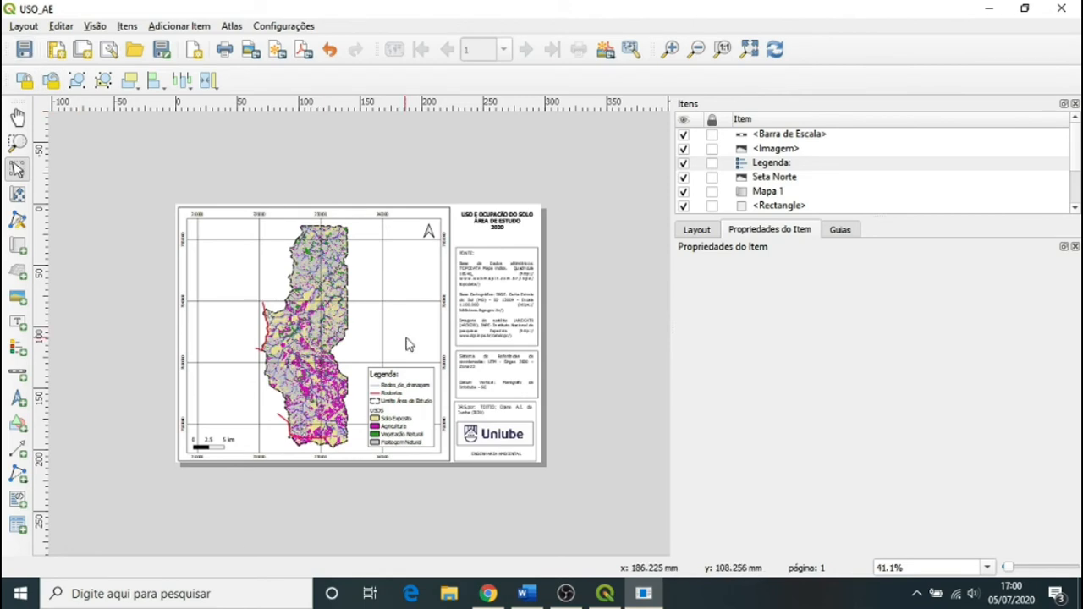
# Rename the legend entry Redes_de_drenagem as "Redes de drenagem" and deselect the legend
pyautogui.click(410, 386)
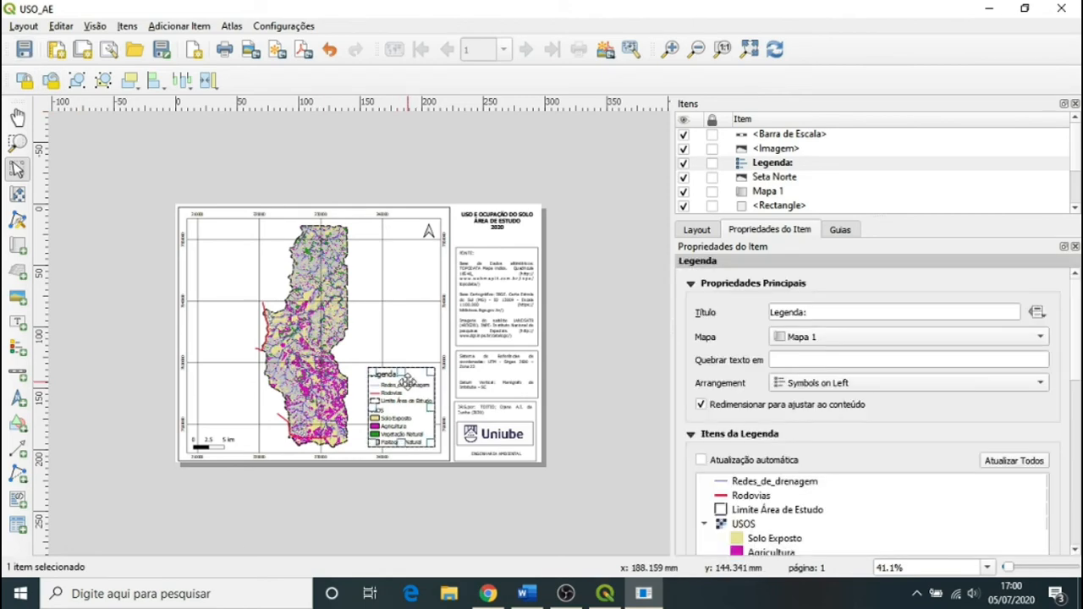
pyautogui.doubleClick(764, 484)
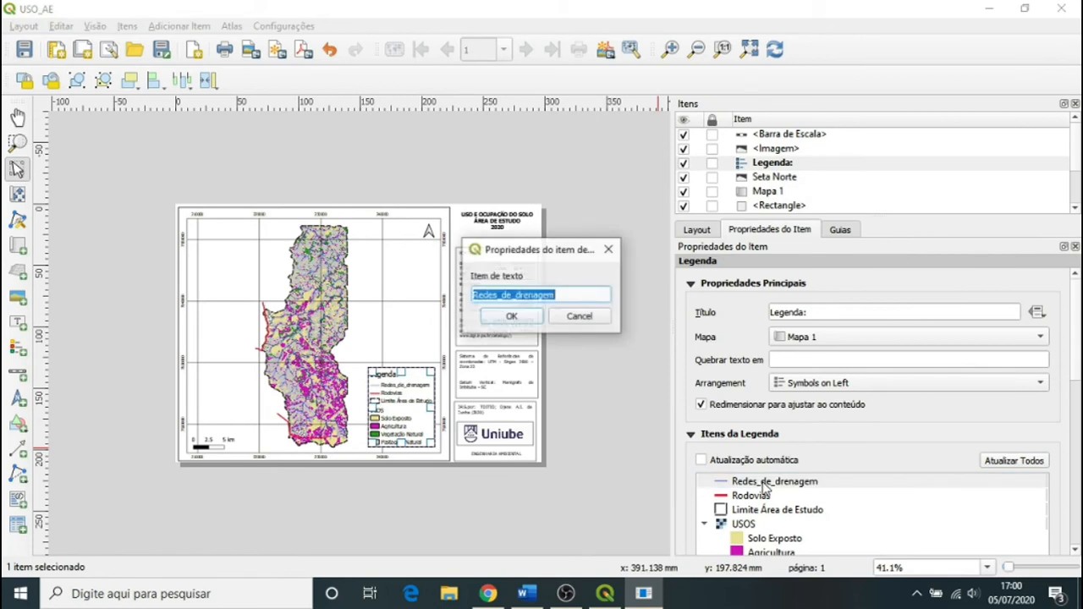
pyautogui.click(503, 296)
pyautogui.press('BackSpace')
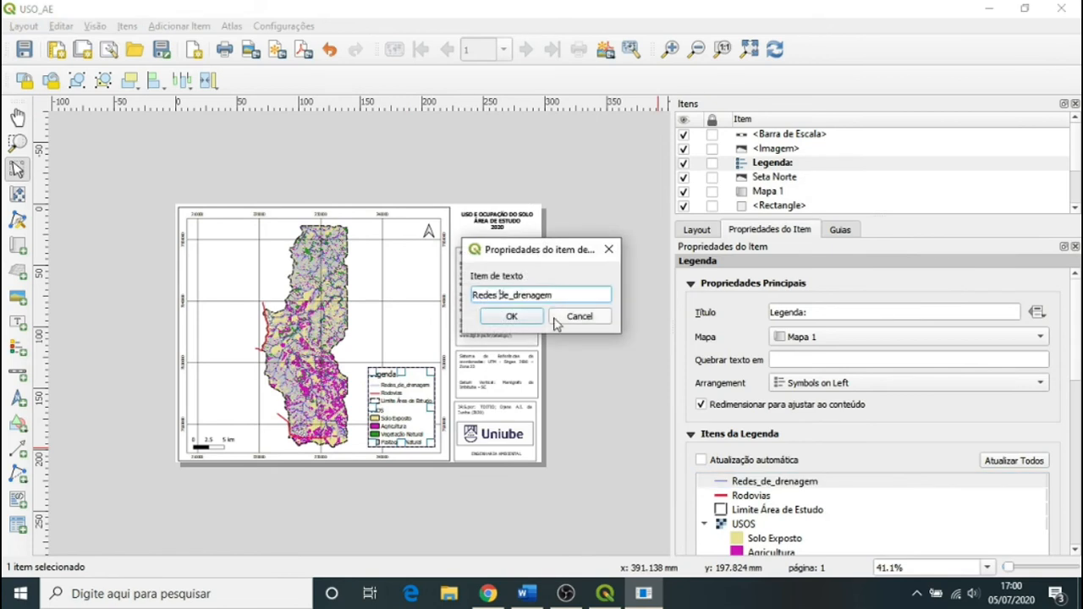
pyautogui.click(514, 295)
pyautogui.press('BackSpace')
pyautogui.click(511, 316)
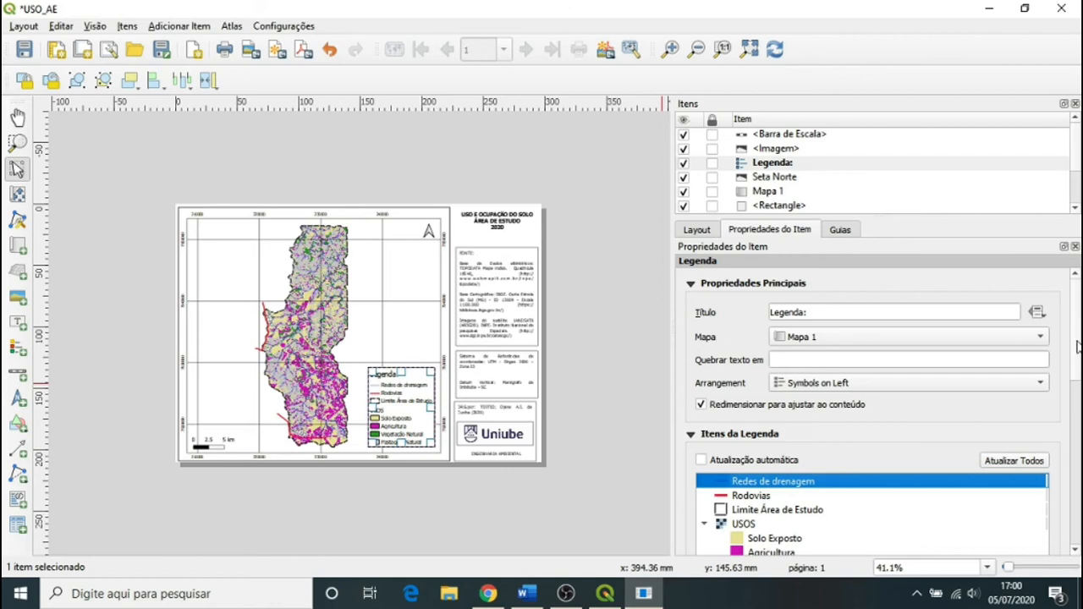
pyautogui.moveTo(1078, 347); pyautogui.dragTo(1082, 396)
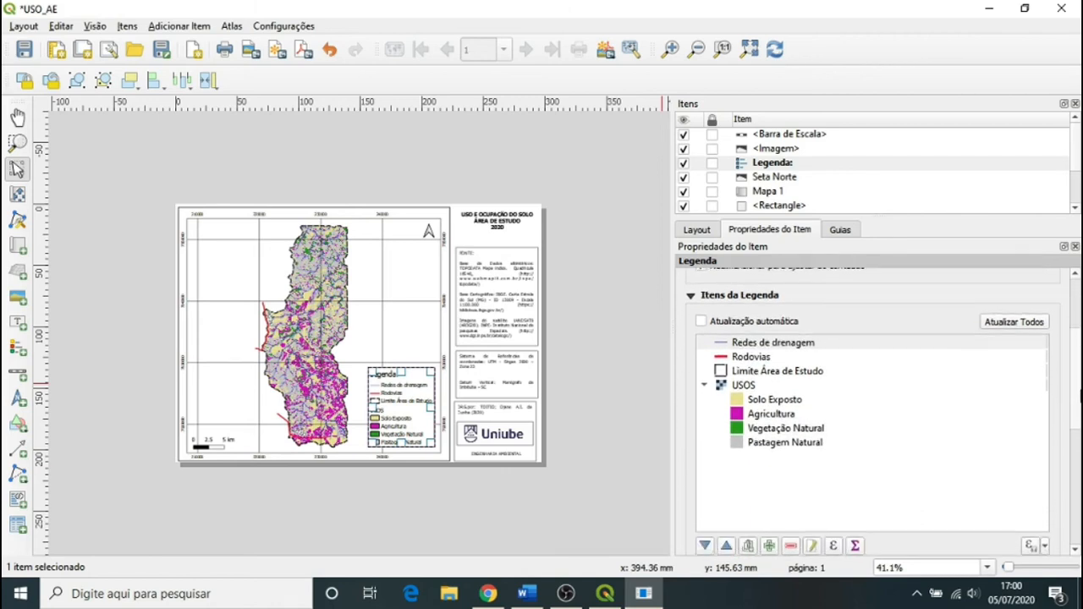
pyautogui.click(636, 497)
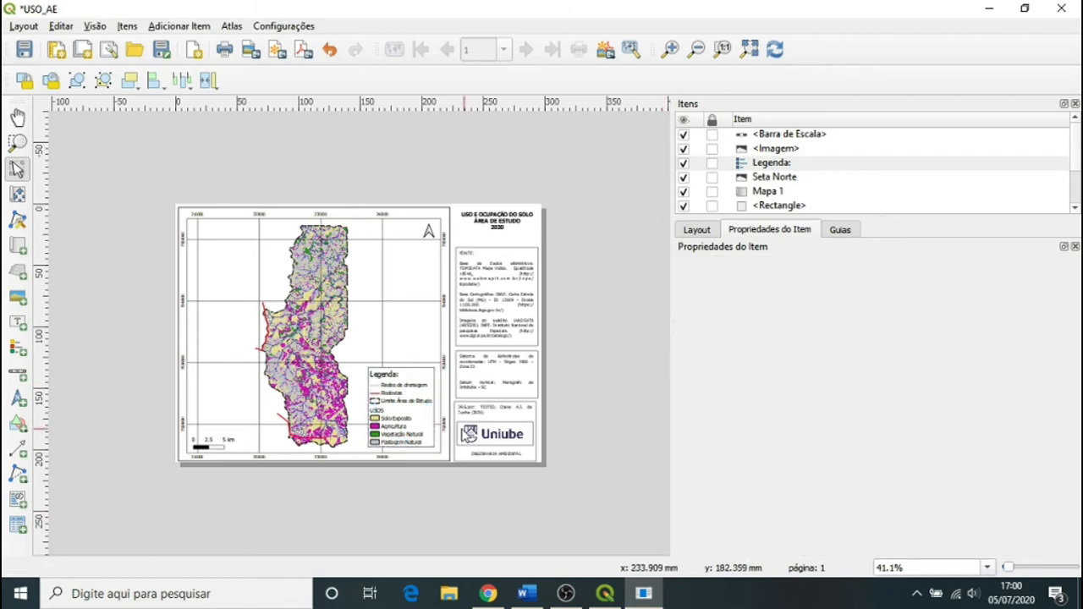
# Export the layout as the image USO_AE.jpg in the MAPAS folder at 300 dpi
pyautogui.click(24, 26)
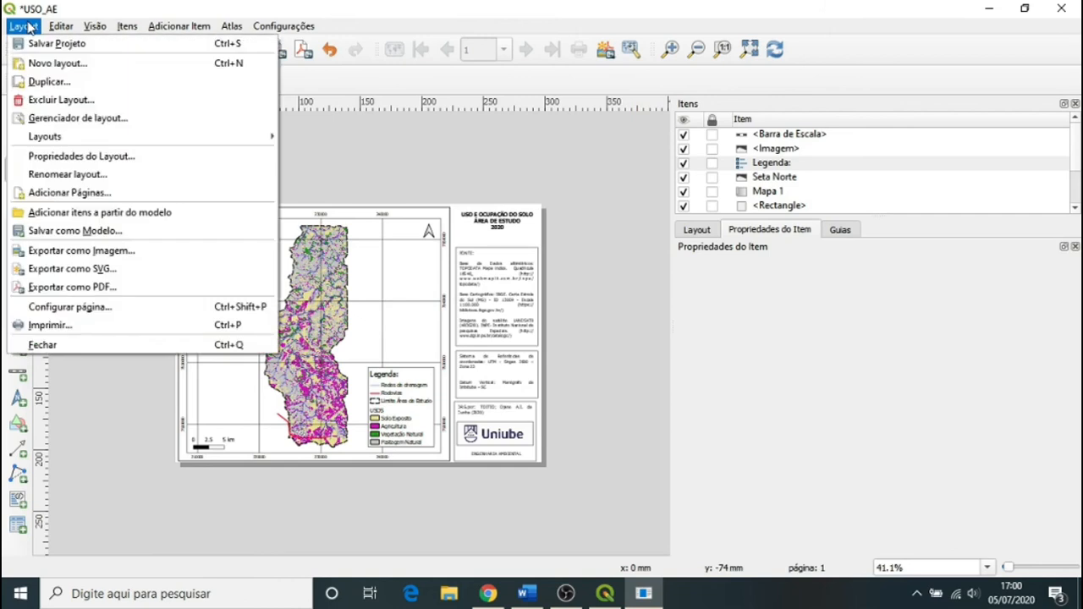
pyautogui.click(96, 252)
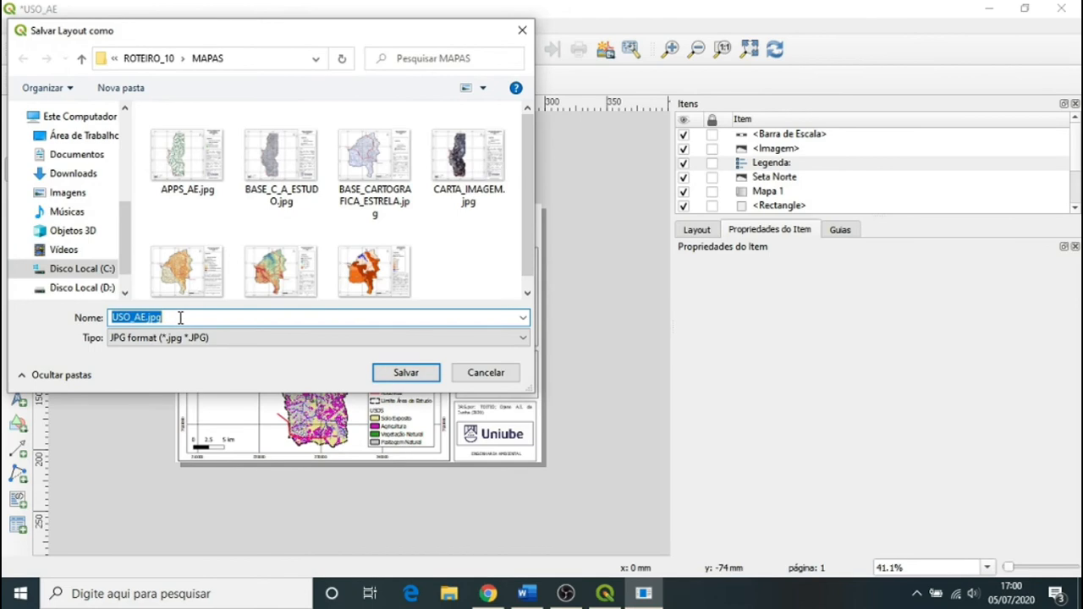
pyautogui.click(405, 375)
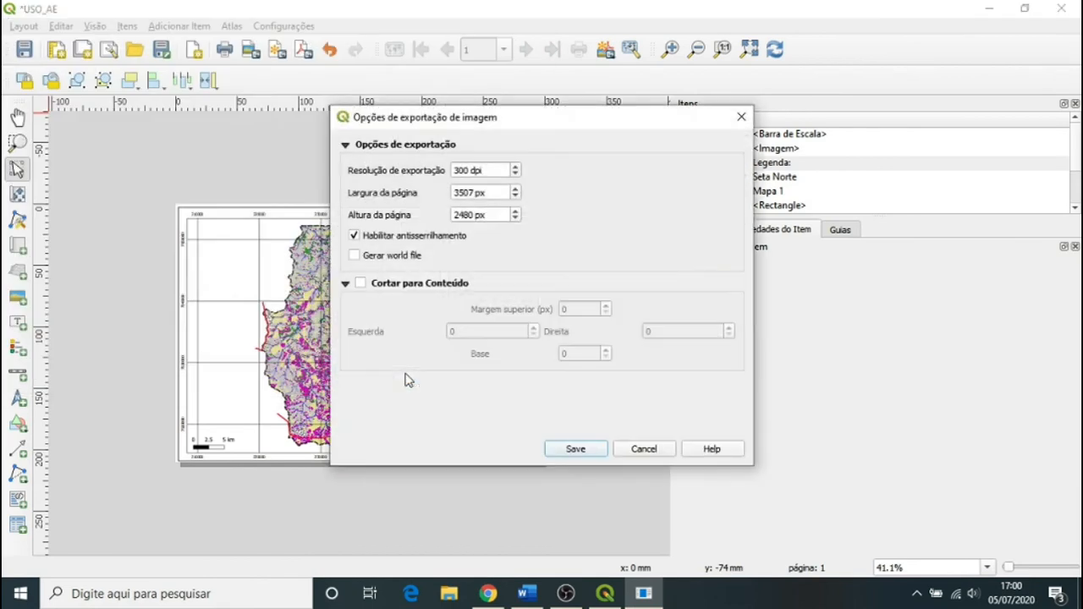
pyautogui.click(575, 449)
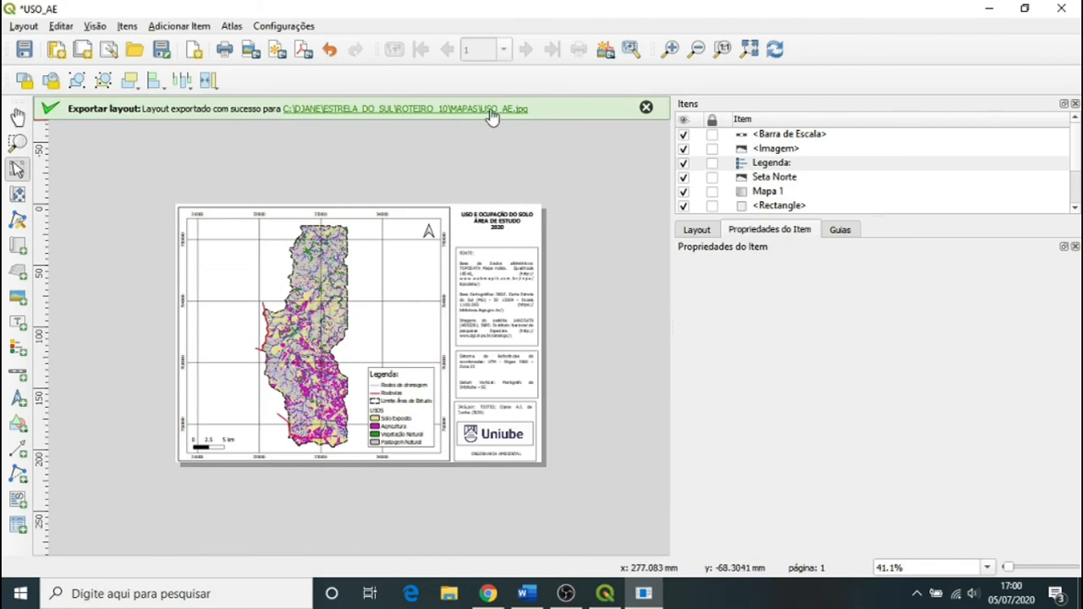
# Open the MAPAS folder containing the exported map and view its files as extra large icons (Ícones extra grandes)
pyautogui.click(492, 113)
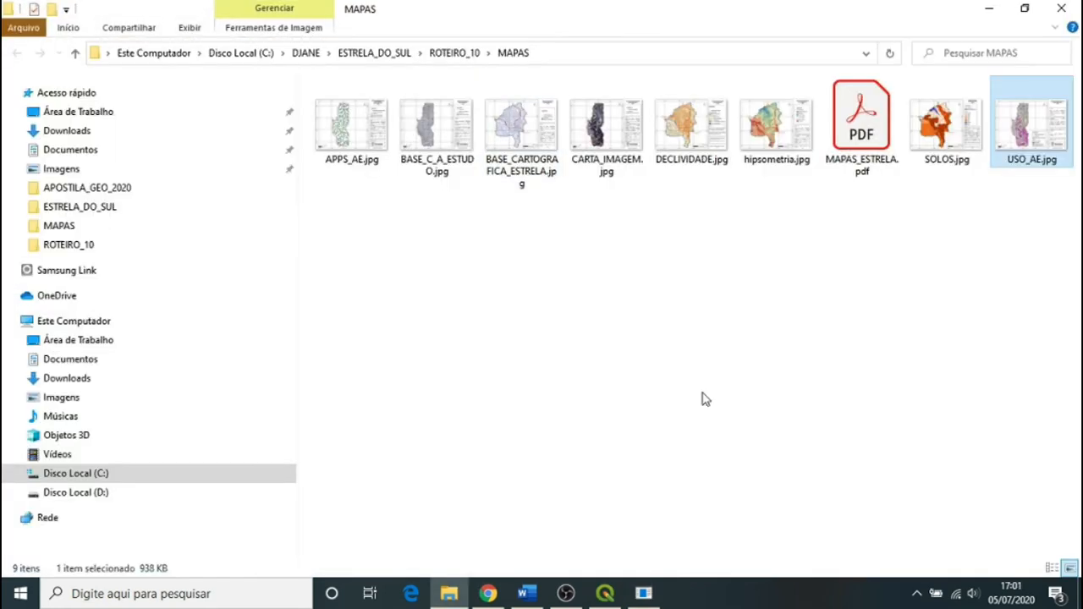
pyautogui.rightClick(832, 332)
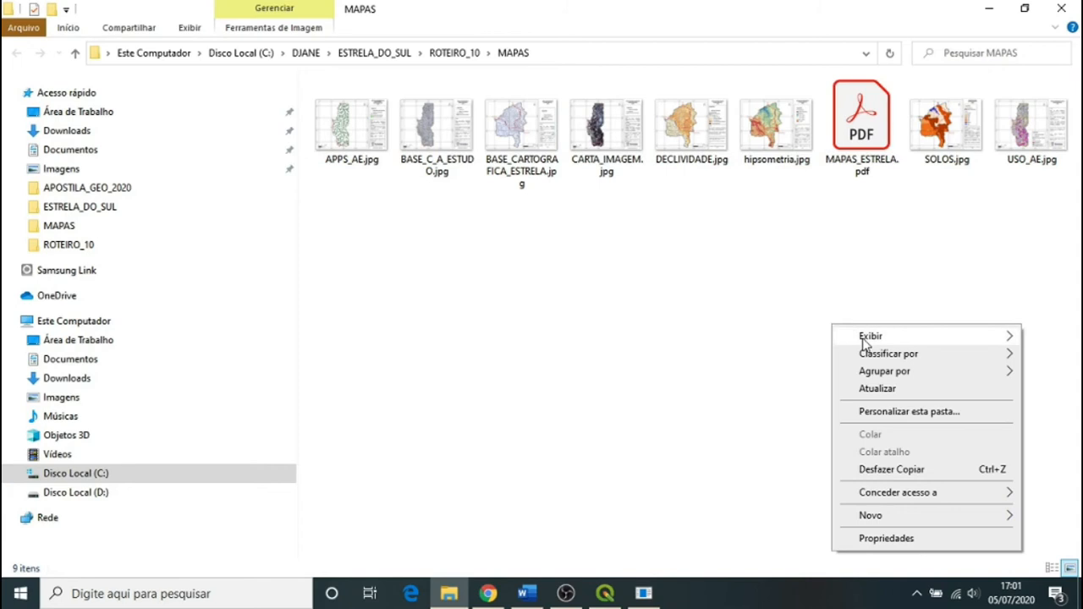
pyautogui.moveTo(864, 338)
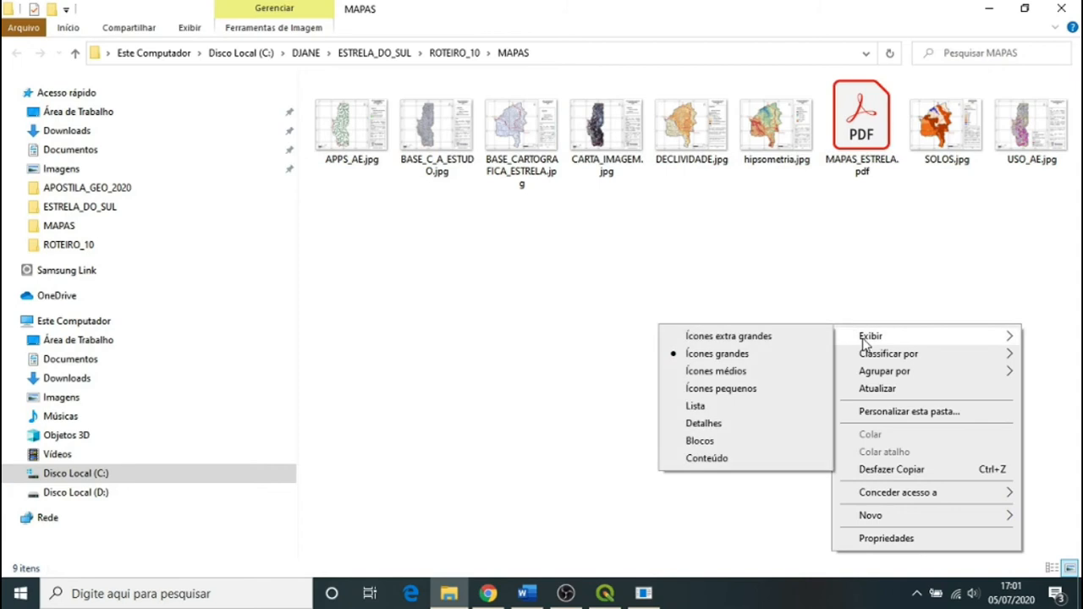
pyautogui.click(787, 338)
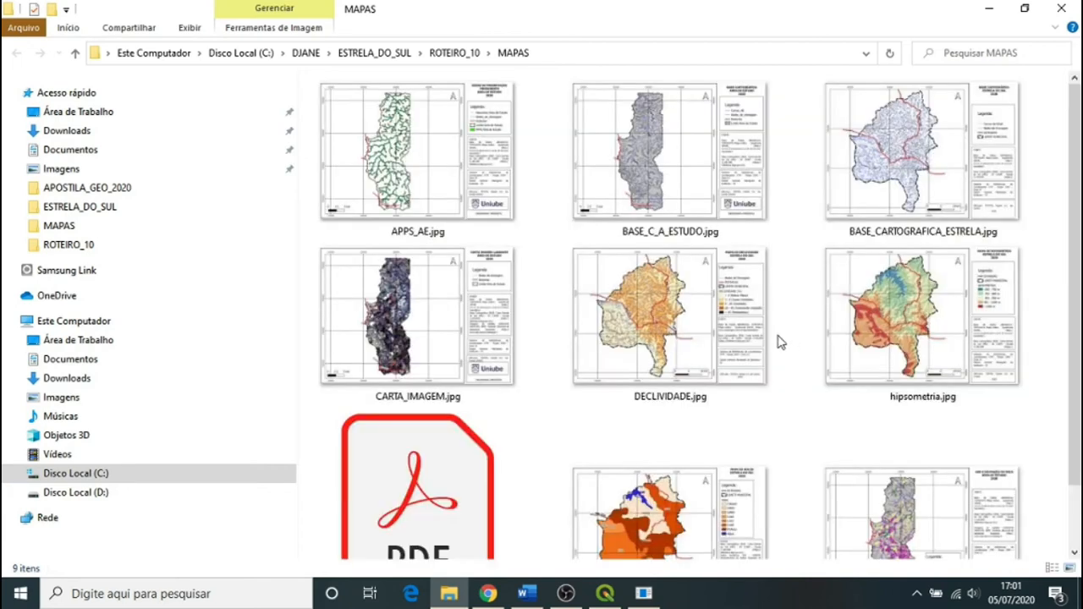
pyautogui.scroll(-1, 1052, 280)
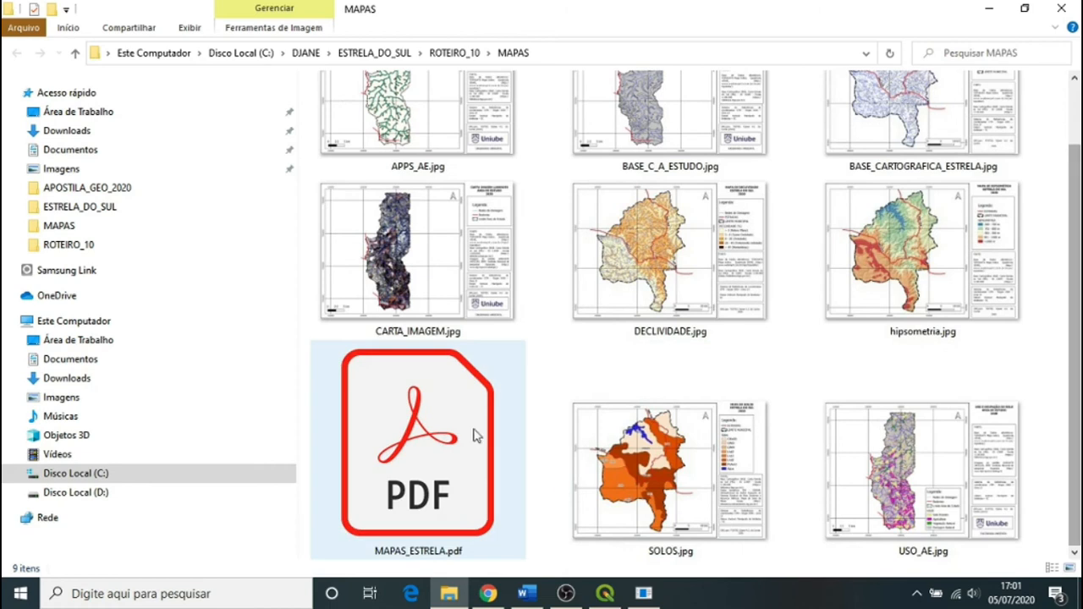